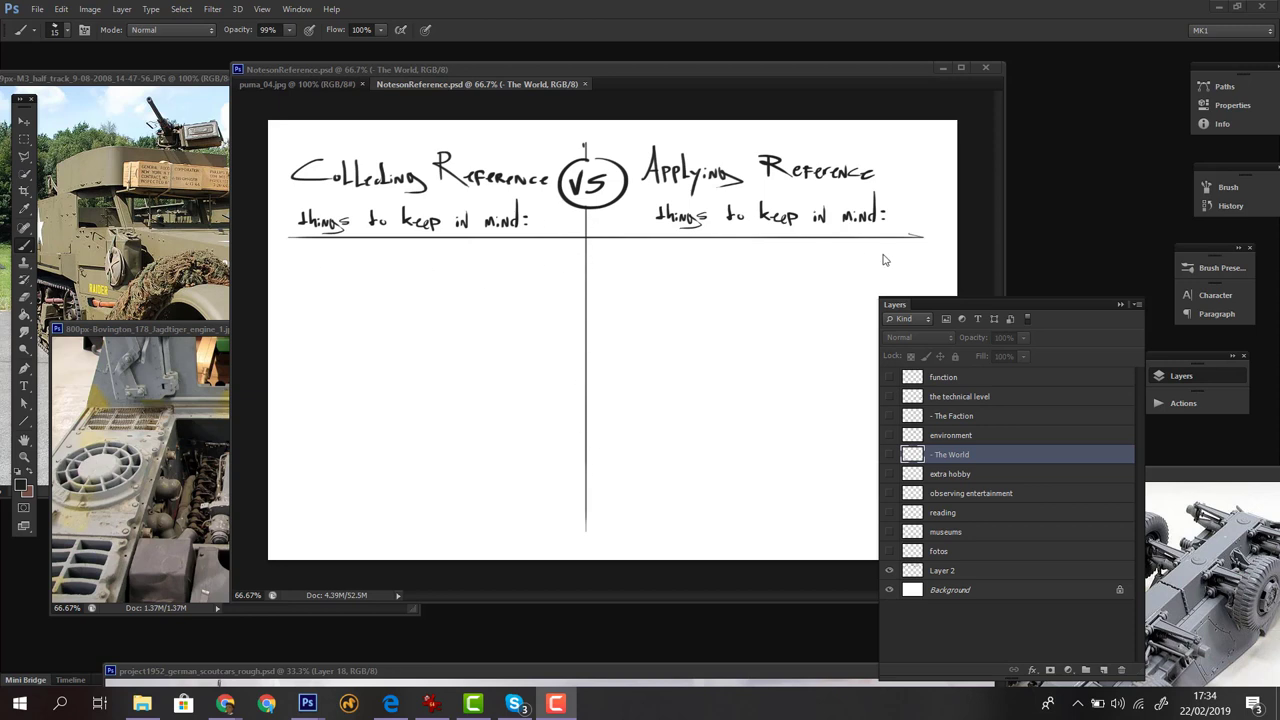
# Step: Hand-letter DESIGN inside a large ellipse across both columns on a new layer above the function layer, and hide that layer
pyautogui.moveTo(650, 67); pyautogui.dragTo(622, 69)
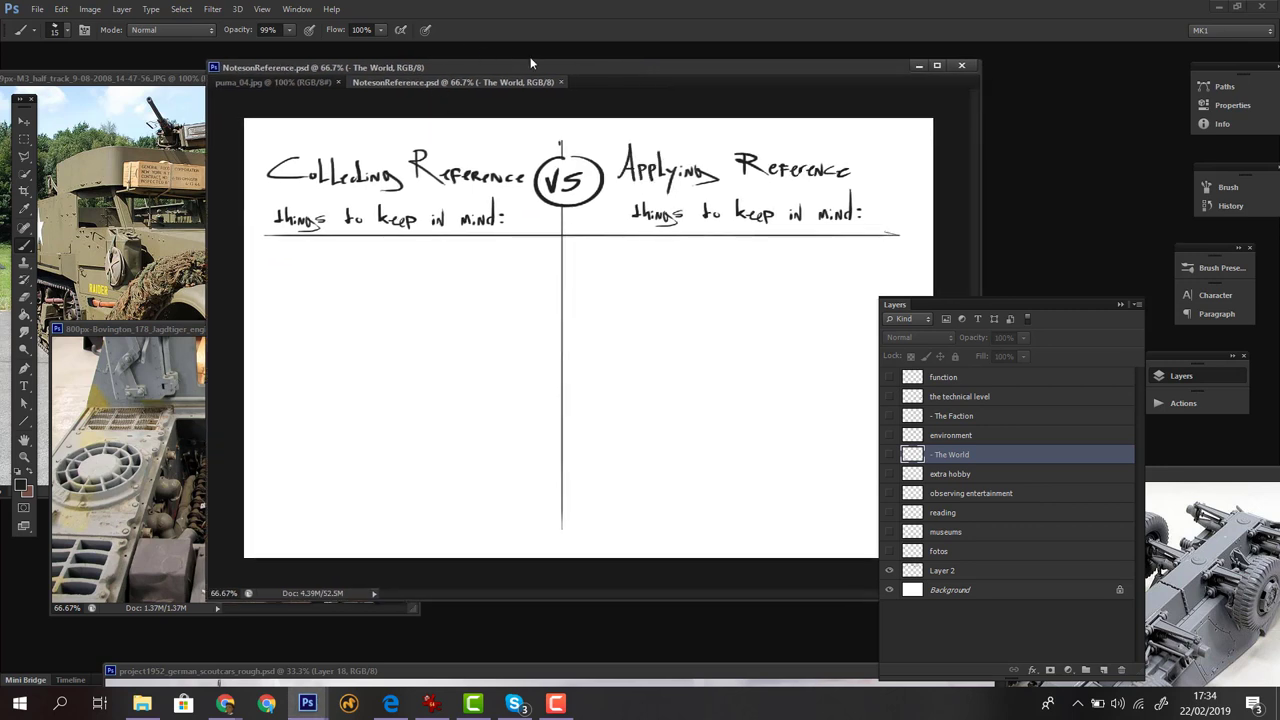
pyautogui.moveTo(535, 64); pyautogui.dragTo(522, 62)
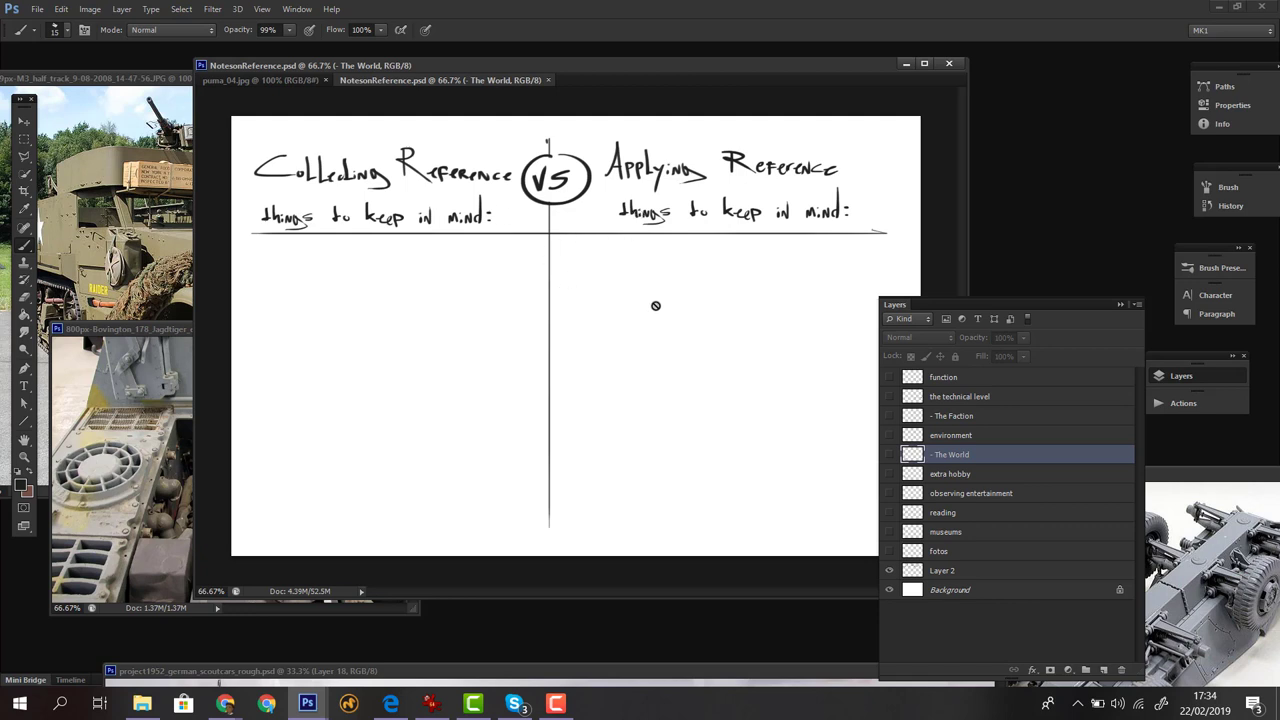
pyautogui.click(969, 380)
pyautogui.hotkey('ctrl', 'shift', 'n')
pyautogui.press('Return')
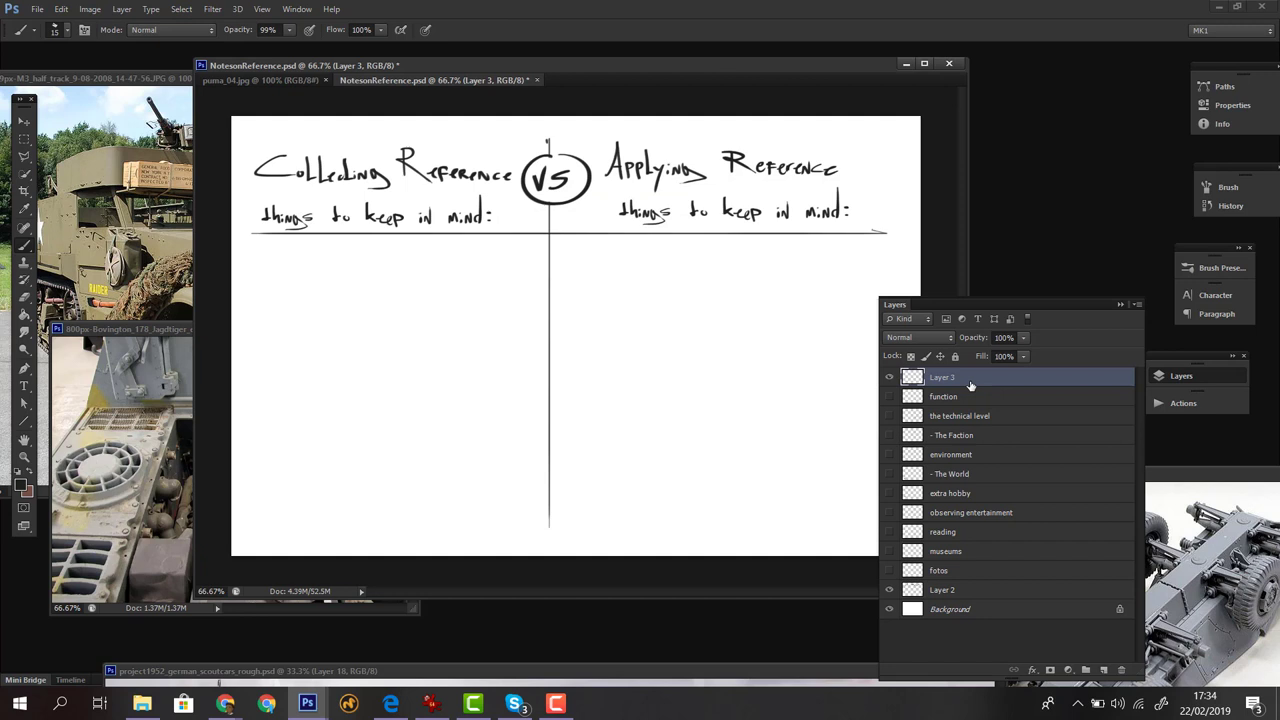
pyautogui.moveTo(496, 289)
pyautogui.mouseDown()
pyautogui.moveTo(409, 377)
pyautogui.moveTo(726, 311)
pyautogui.moveTo(508, 280)
pyautogui.mouseUp()
pyautogui.moveTo(478, 337)
pyautogui.mouseDown()
pyautogui.moveTo(515, 352)
pyautogui.moveTo(530, 325)
pyautogui.moveTo(560, 355)
pyautogui.moveTo(616, 322)
pyautogui.moveTo(697, 340)
pyautogui.moveTo(720, 306)
pyautogui.moveTo(706, 300)
pyautogui.mouseUp()
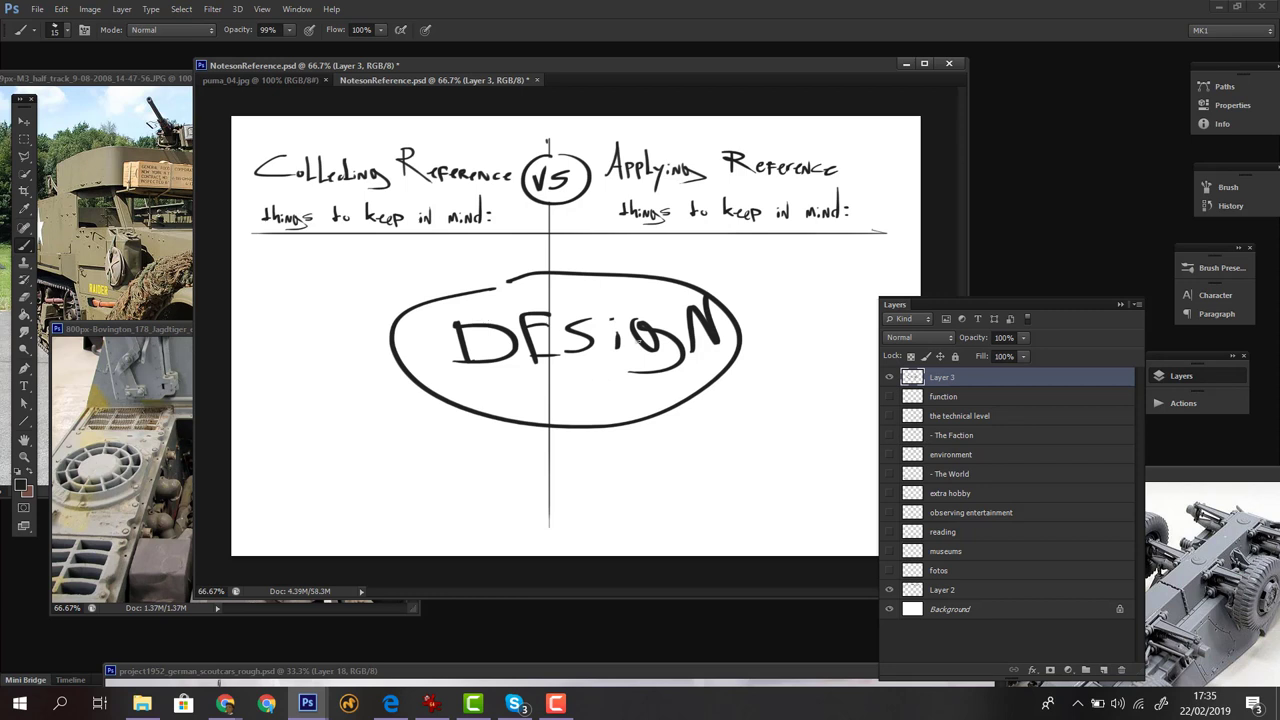
pyautogui.click(890, 379)
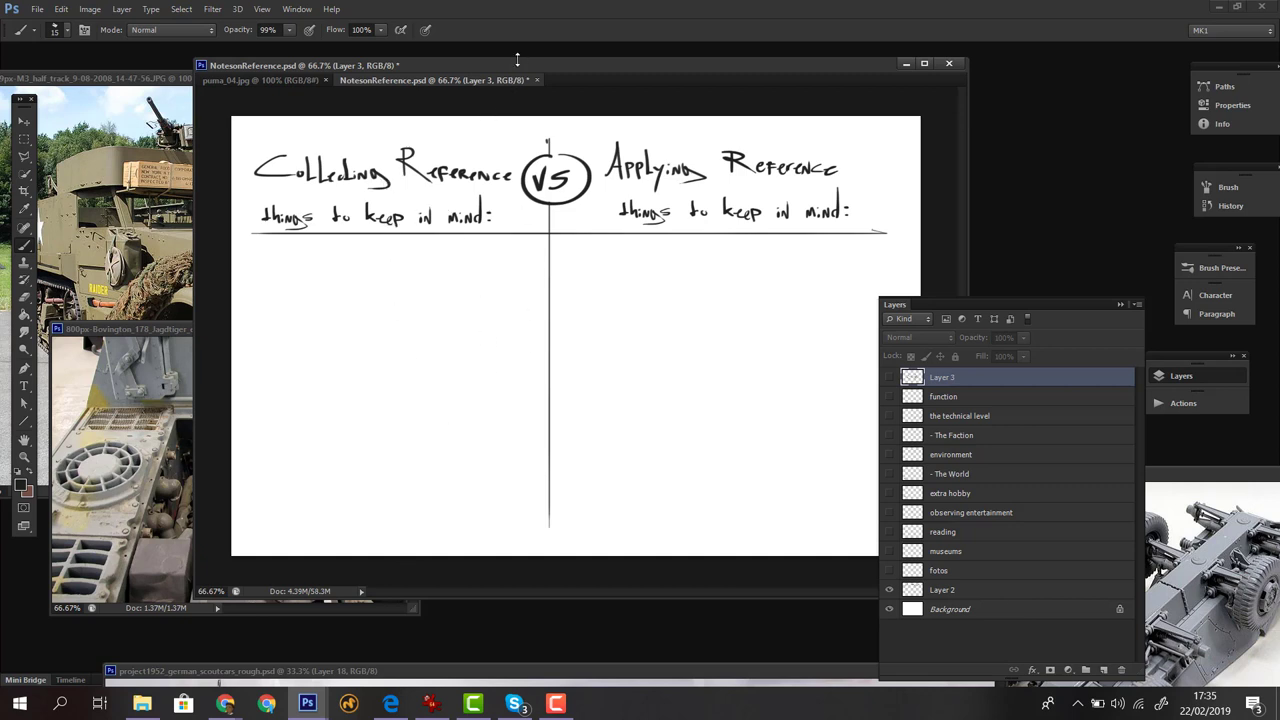
pyautogui.moveTo(515, 68); pyautogui.dragTo(504, 69)
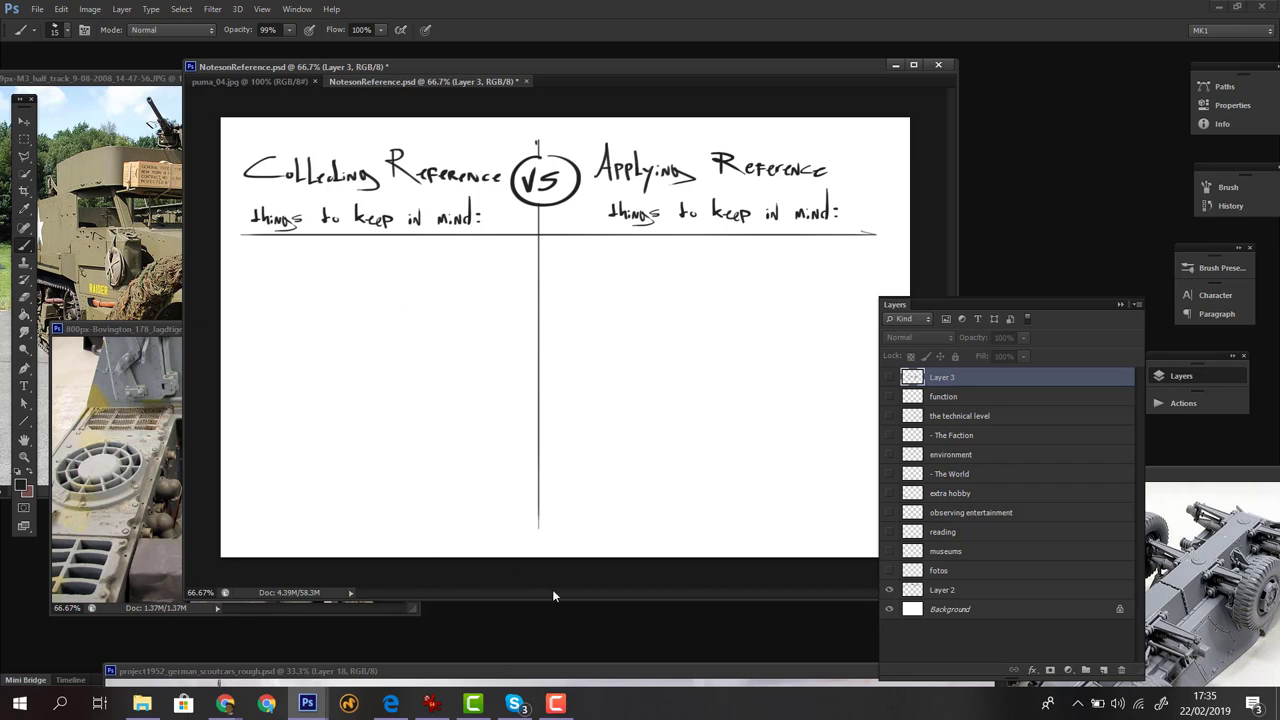
# Step: Bring project1952_german_scoutcars_rough.psd into view to examine the three scout car designs, and return to NotesonReference.psd
pyautogui.moveTo(534, 672); pyautogui.dragTo(495, 100)
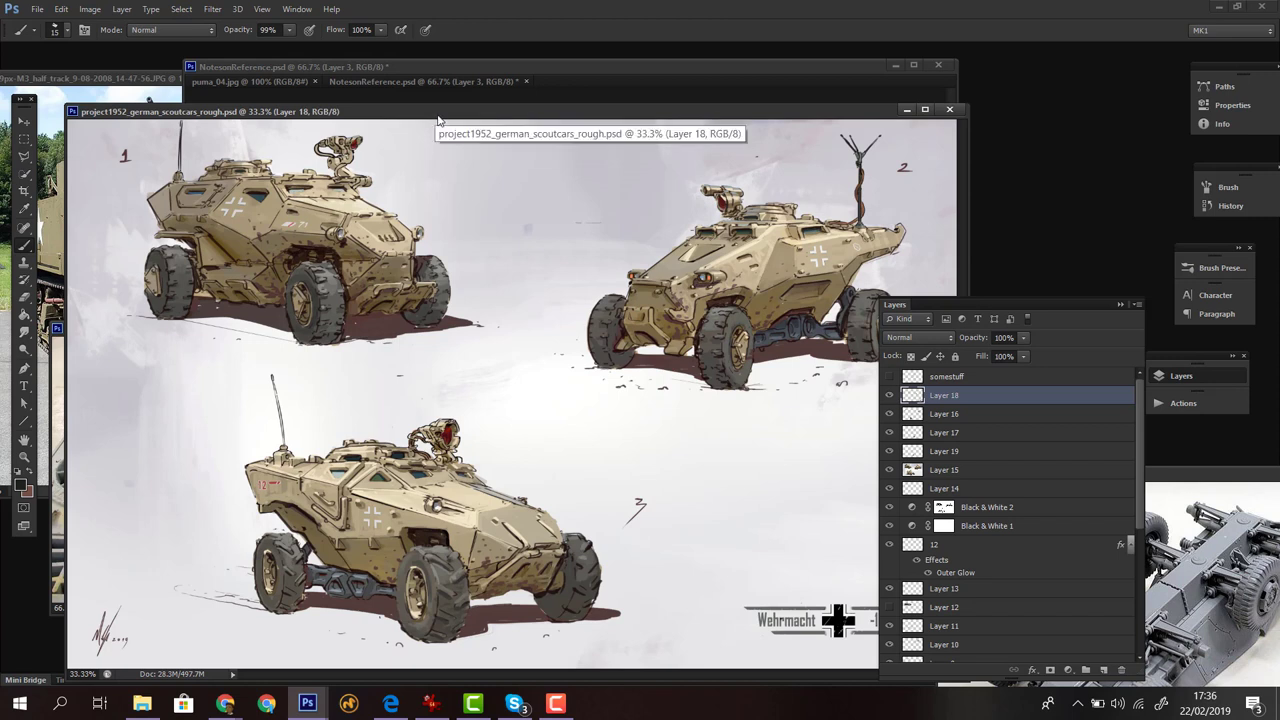
pyautogui.moveTo(455, 112); pyautogui.dragTo(479, 516)
pyautogui.moveTo(482, 451); pyautogui.dragTo(449, 110)
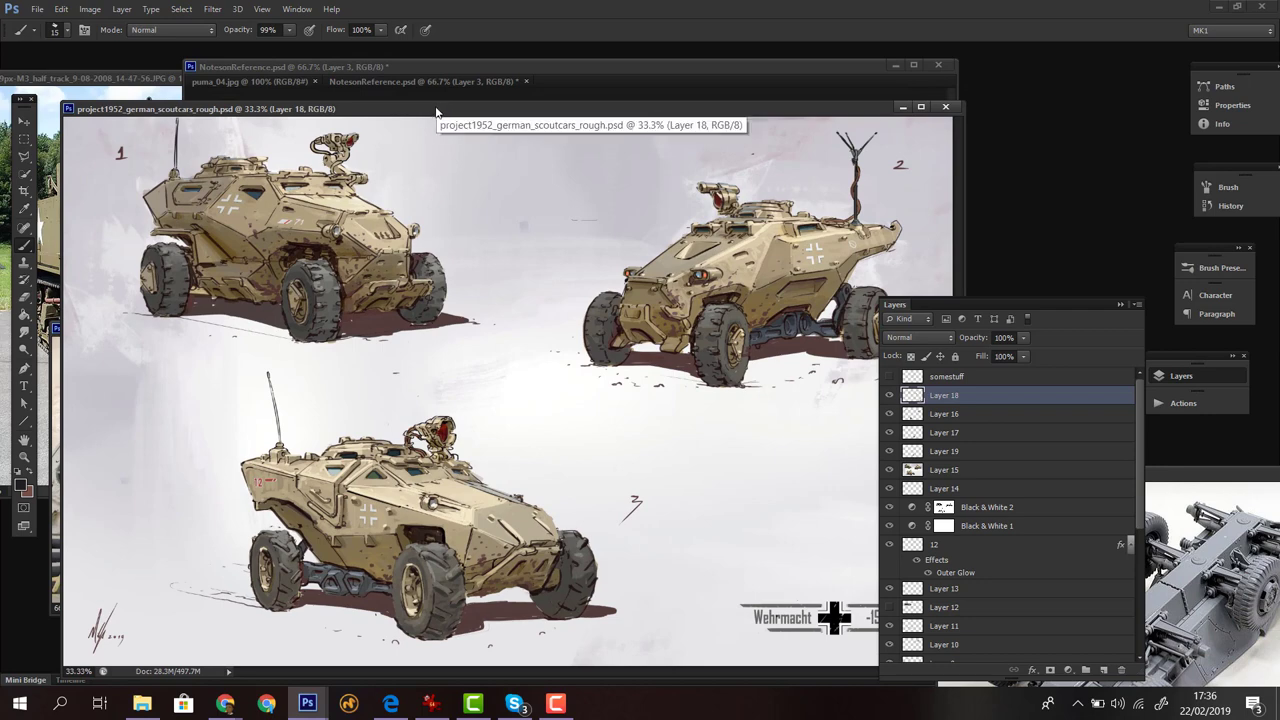
pyautogui.moveTo(441, 115); pyautogui.dragTo(418, 671)
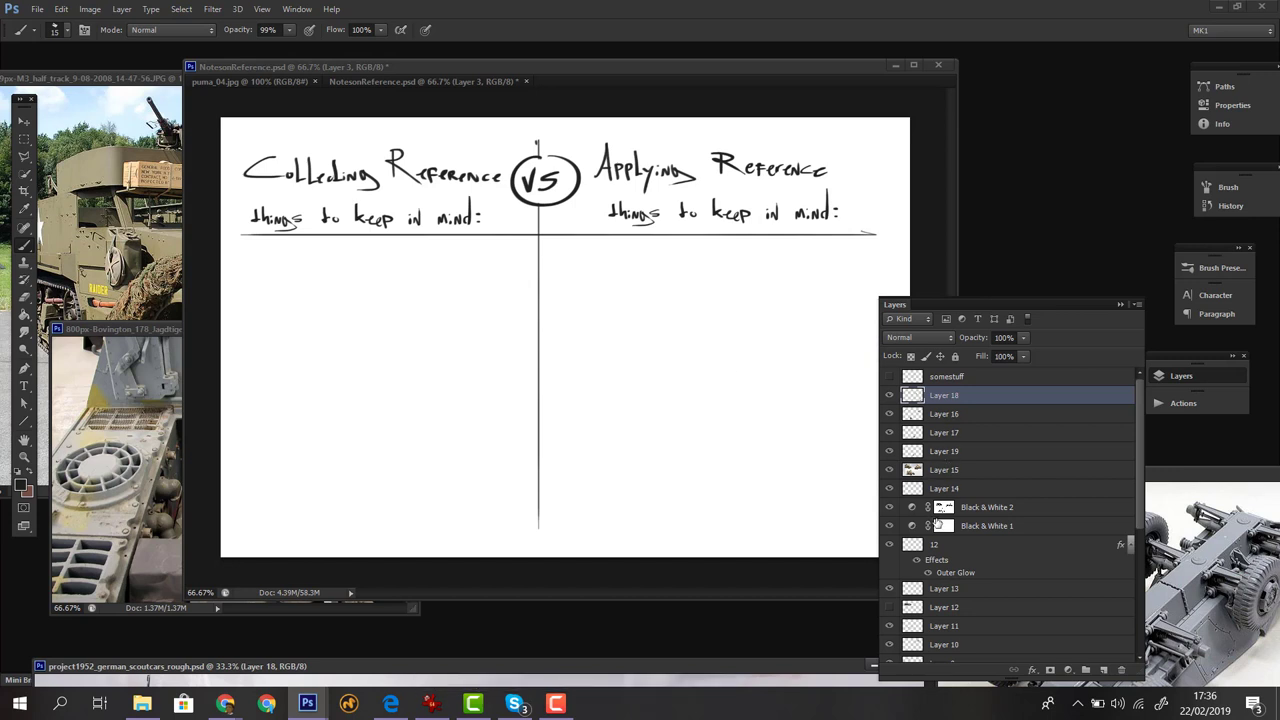
pyautogui.click(698, 64)
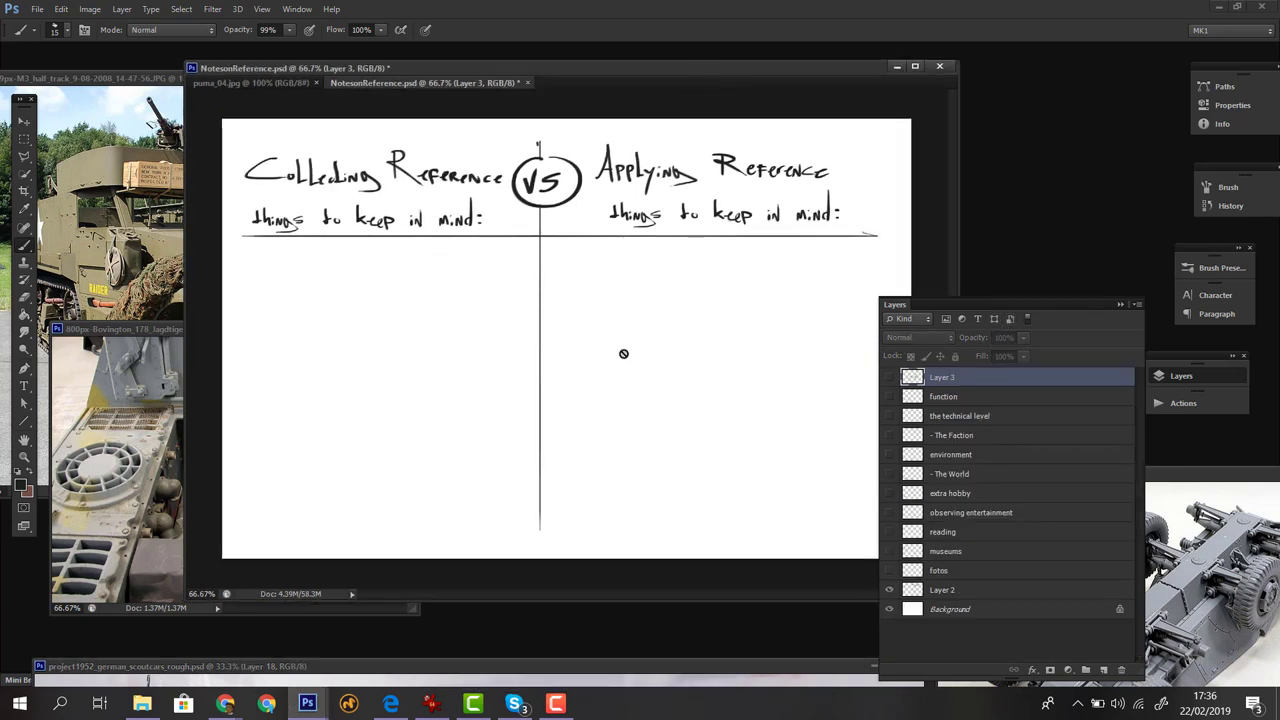
# Step: Show the fotos layer and move the layer list clear of the notes canvas
pyautogui.click(950, 574)
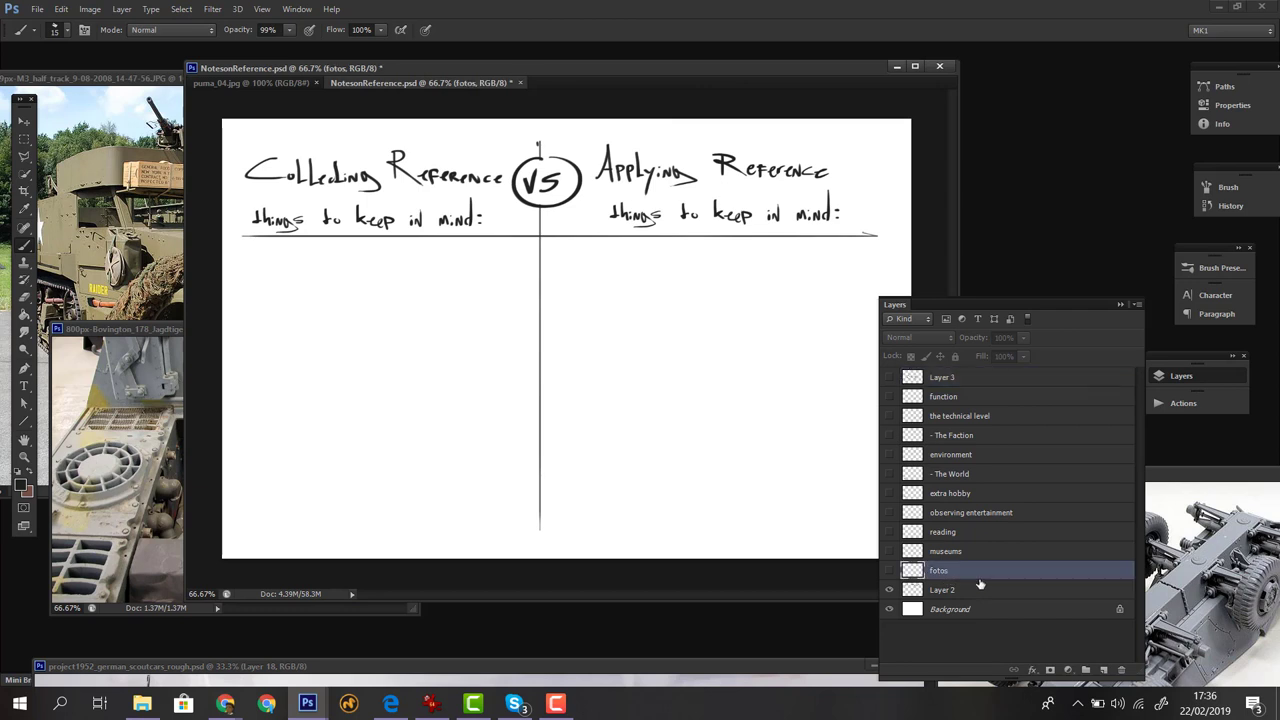
pyautogui.click(889, 570)
pyautogui.moveTo(1052, 303); pyautogui.dragTo(1135, 258)
pyautogui.moveTo(1055, 252); pyautogui.dragTo(1210, 294)
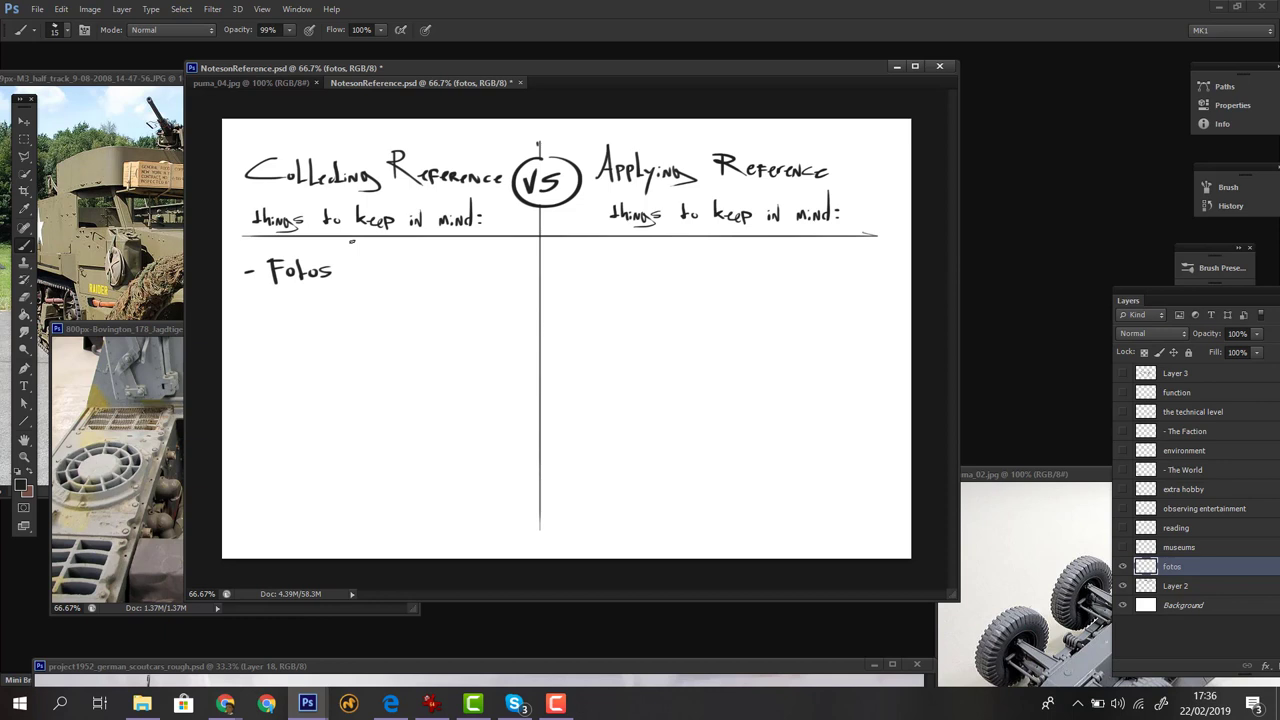
pyautogui.moveTo(1150, 297); pyautogui.dragTo(1034, 188)
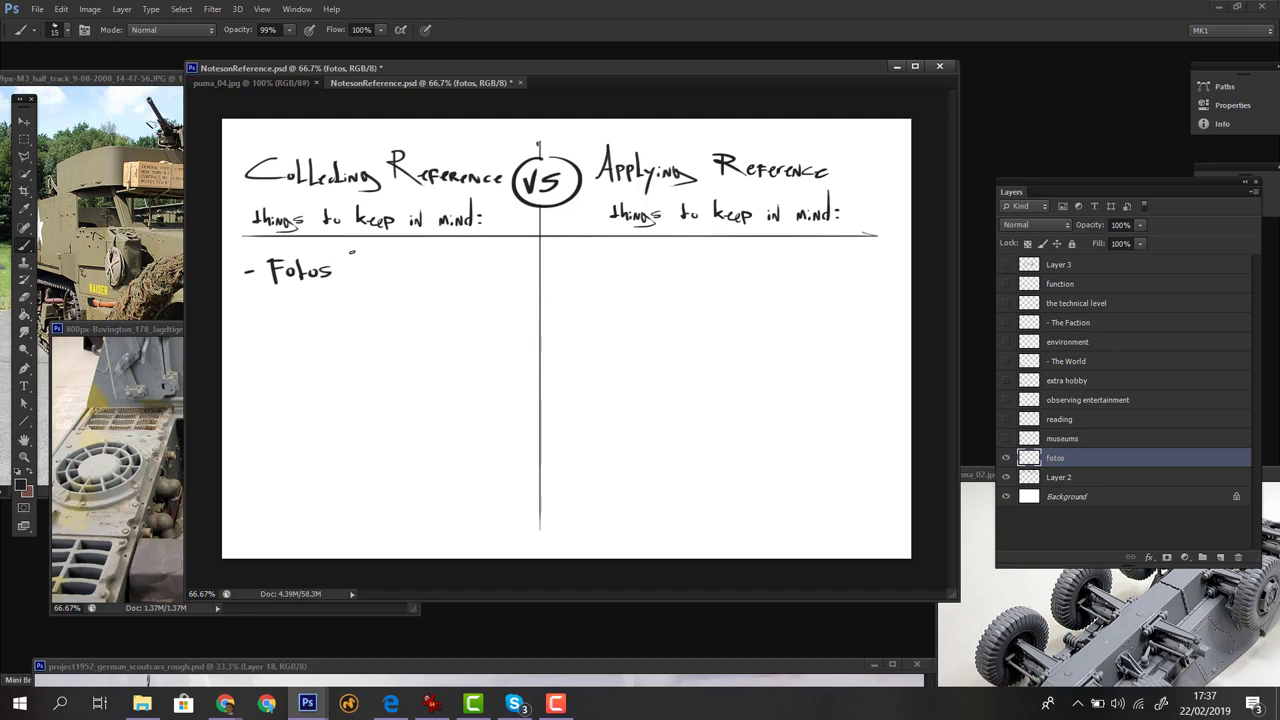
# Step: Switch to File Explorer and open the mechanical stuff folder within My Gallery > textures & ref on the Seagate Expansion Drive
pyautogui.click(142, 703)
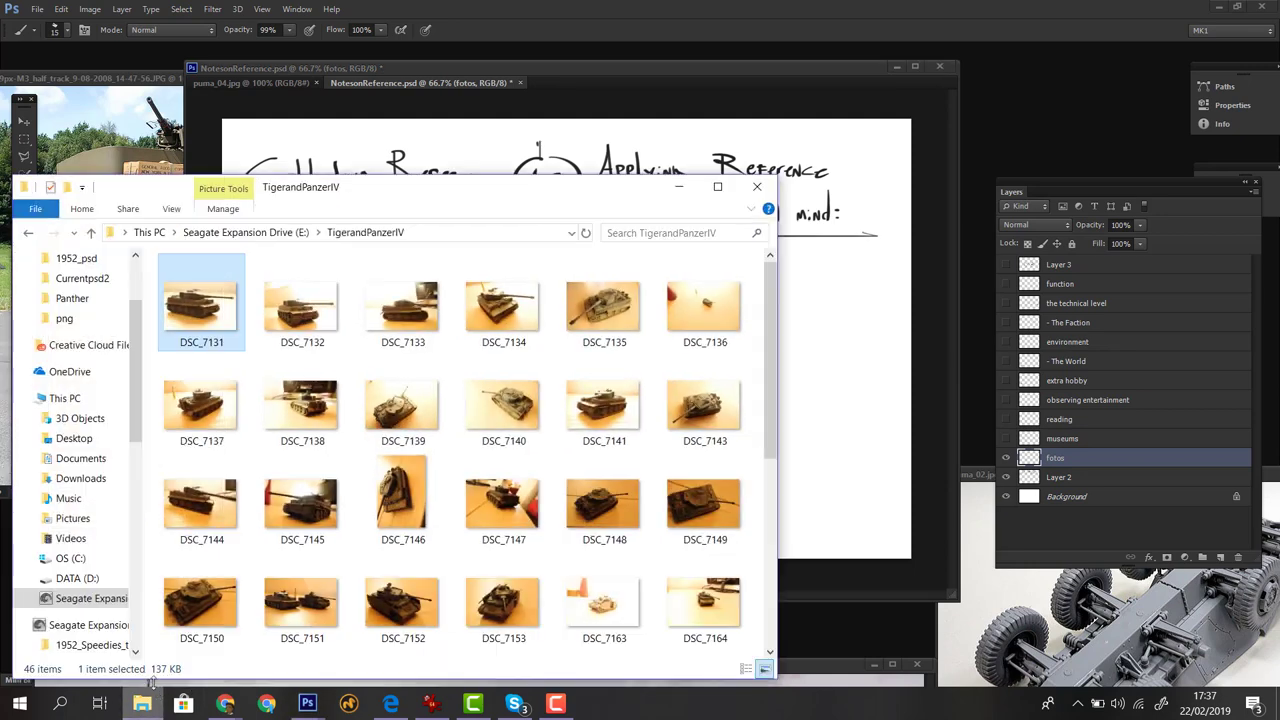
pyautogui.click(240, 234)
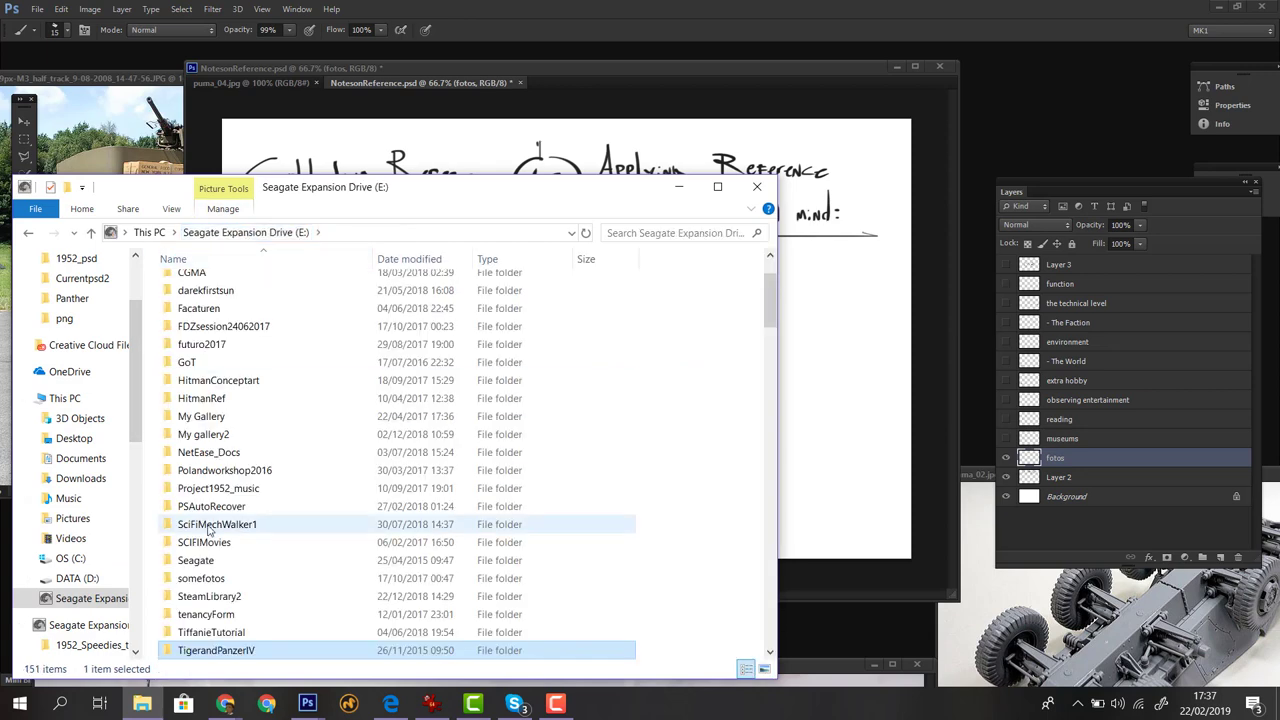
pyautogui.doubleClick(216, 436)
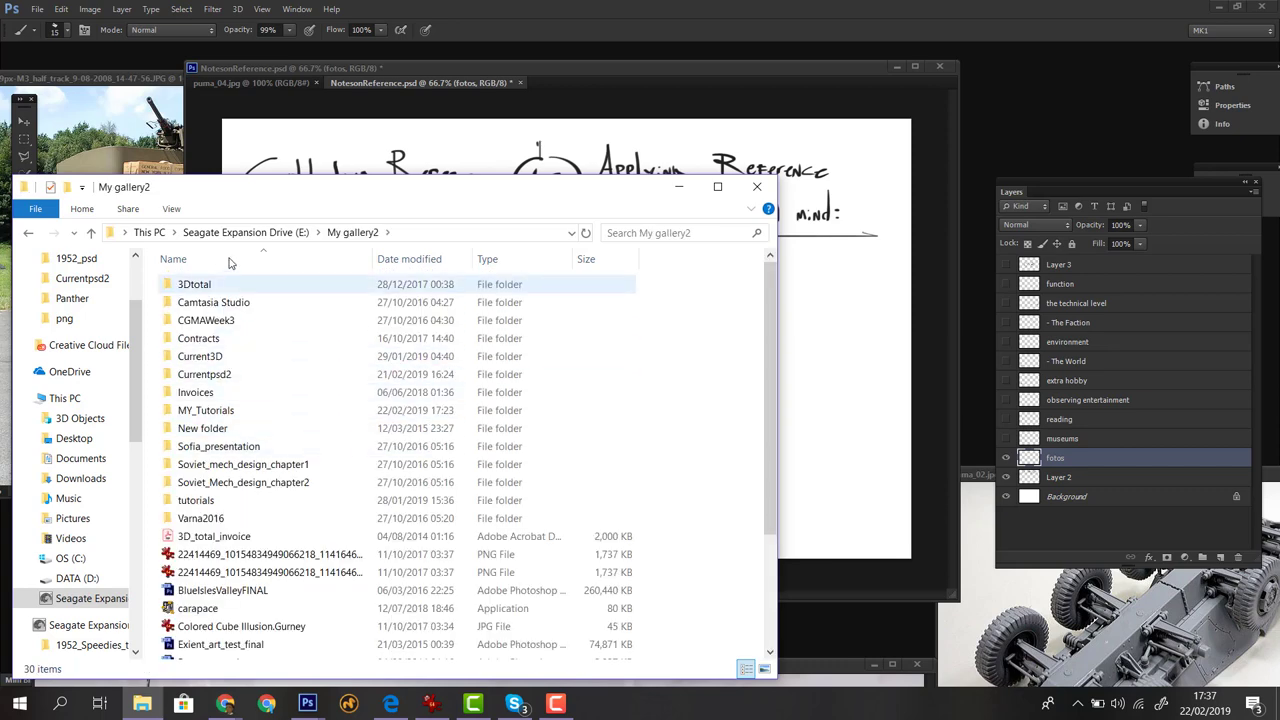
pyautogui.click(247, 234)
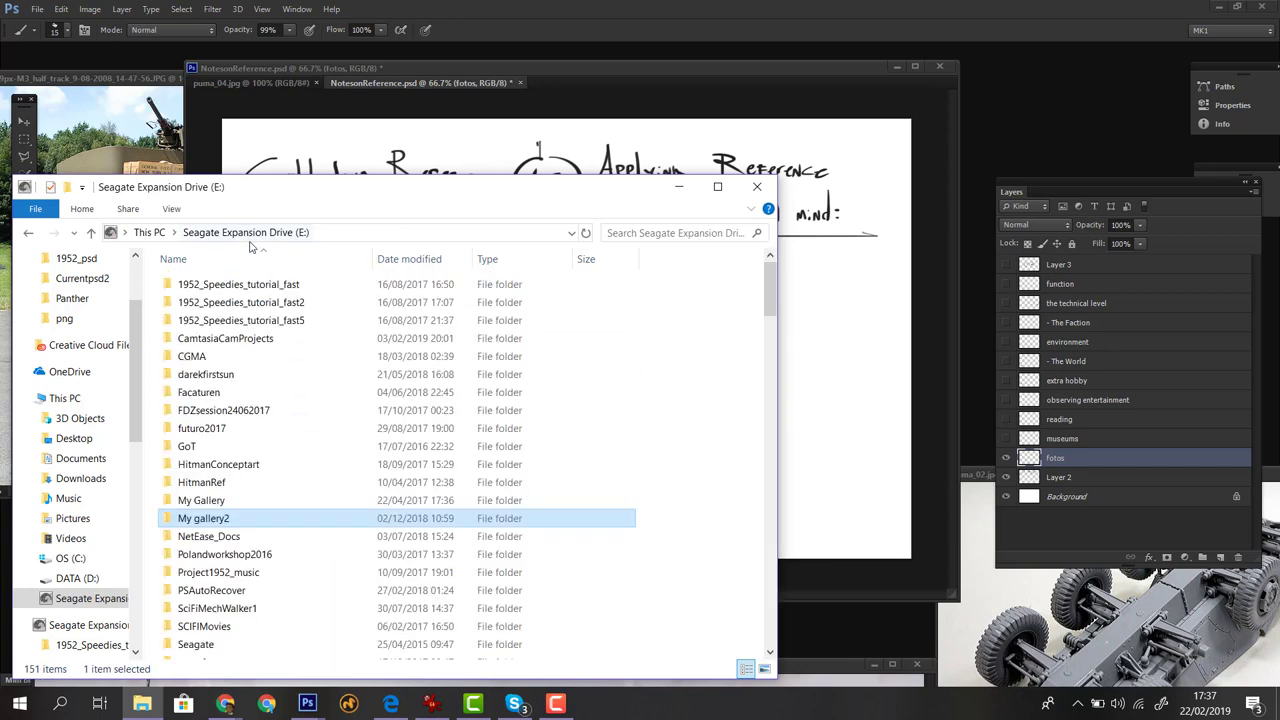
pyautogui.doubleClick(210, 502)
pyautogui.doubleClick(224, 340)
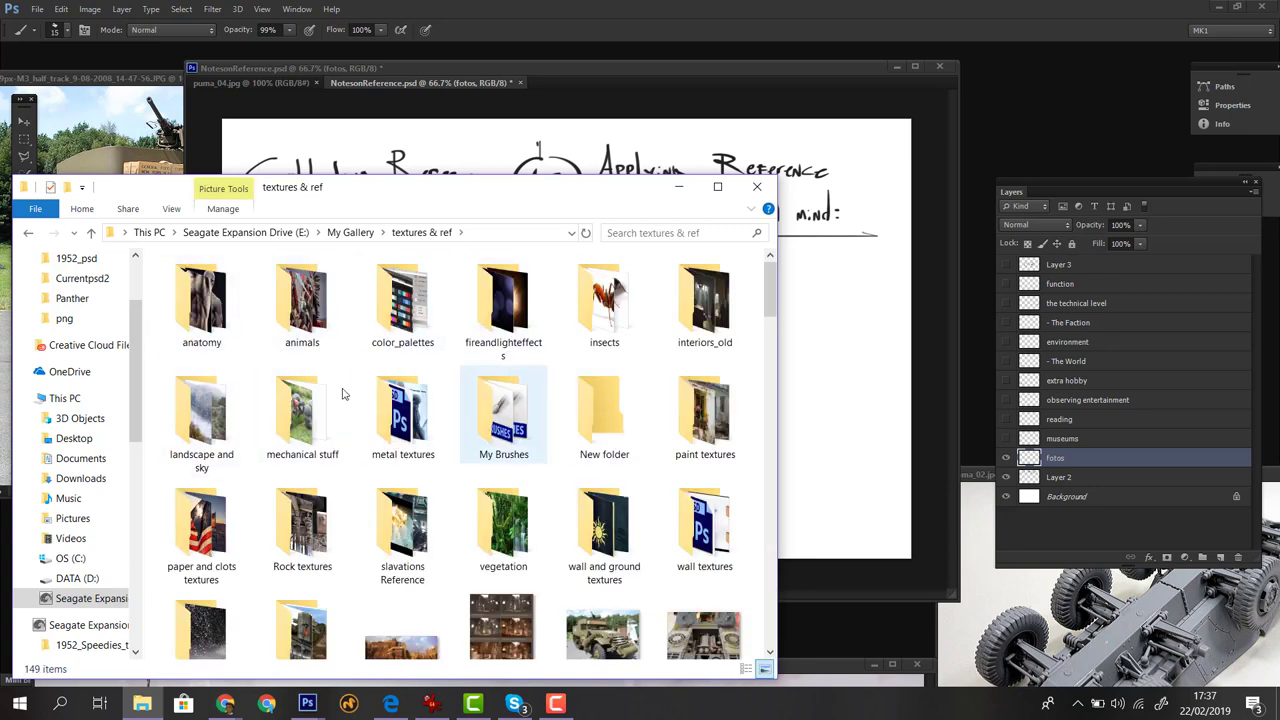
pyautogui.doubleClick(316, 436)
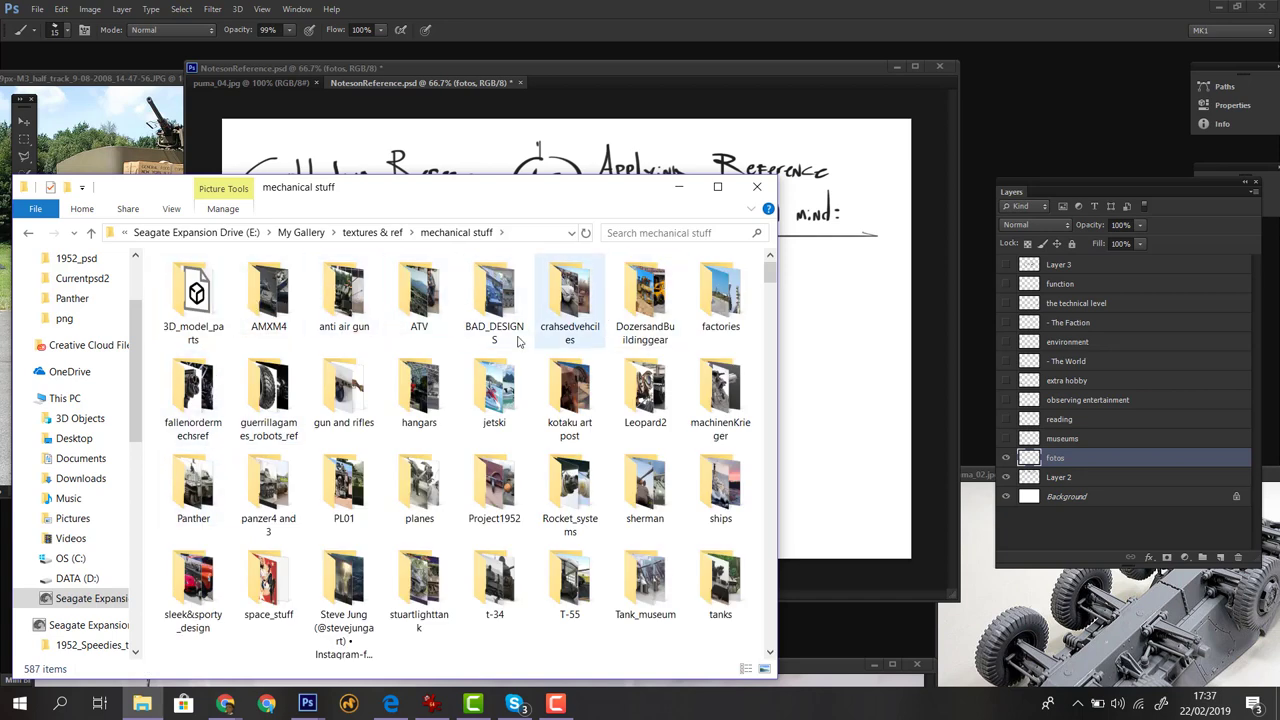
# Step: Look over the subject subfolders in mechanical stuff, such as jetski, sherman, ships and t-34
pyautogui.click(512, 396)
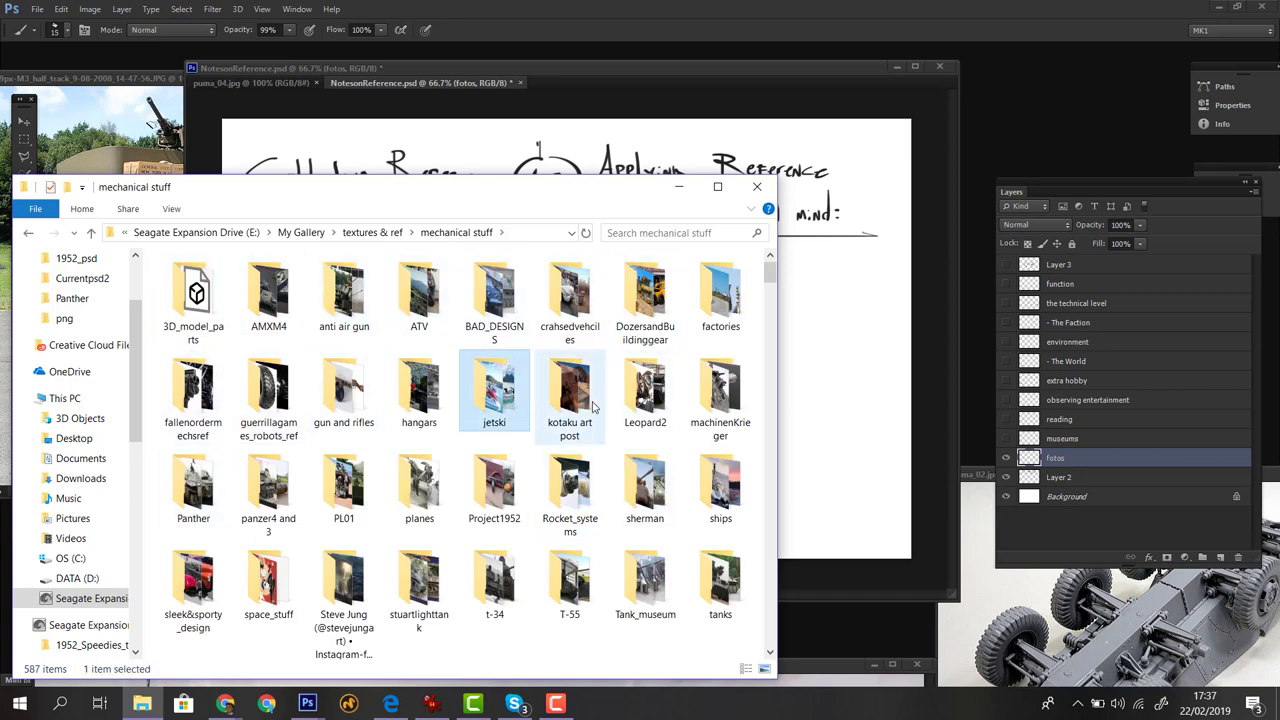
pyautogui.click(652, 510)
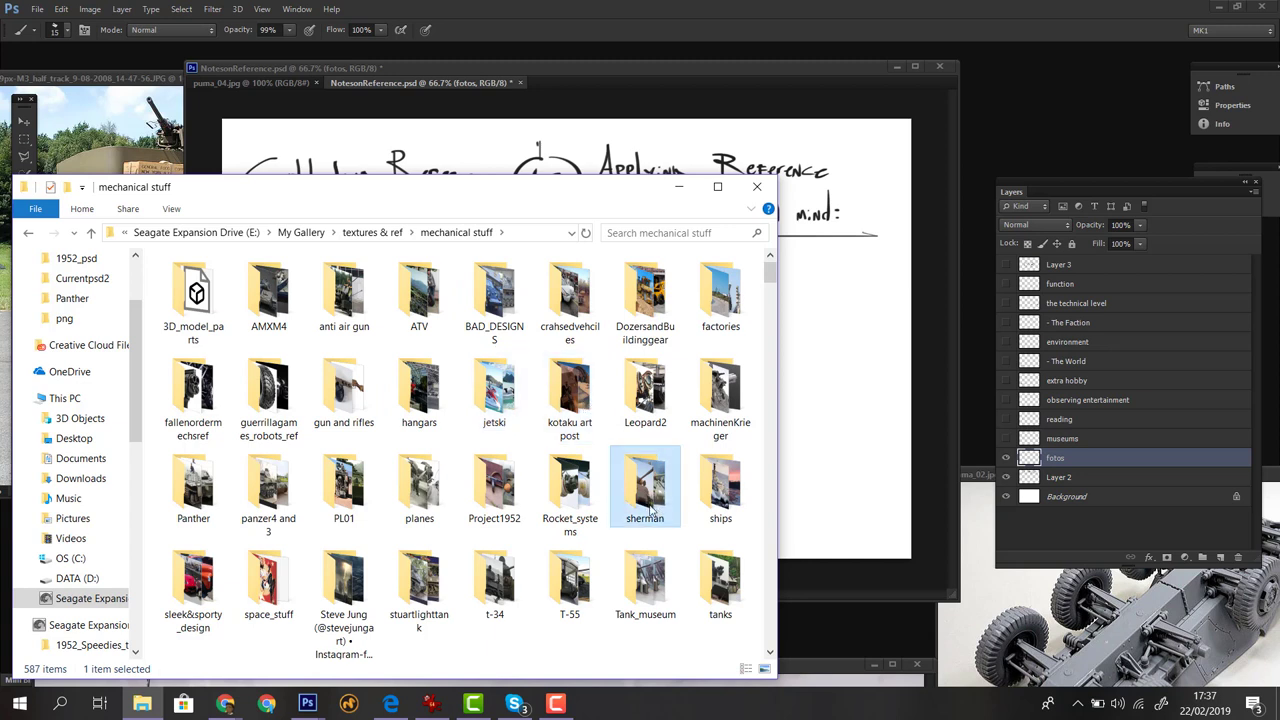
pyautogui.click(714, 492)
pyautogui.click(510, 600)
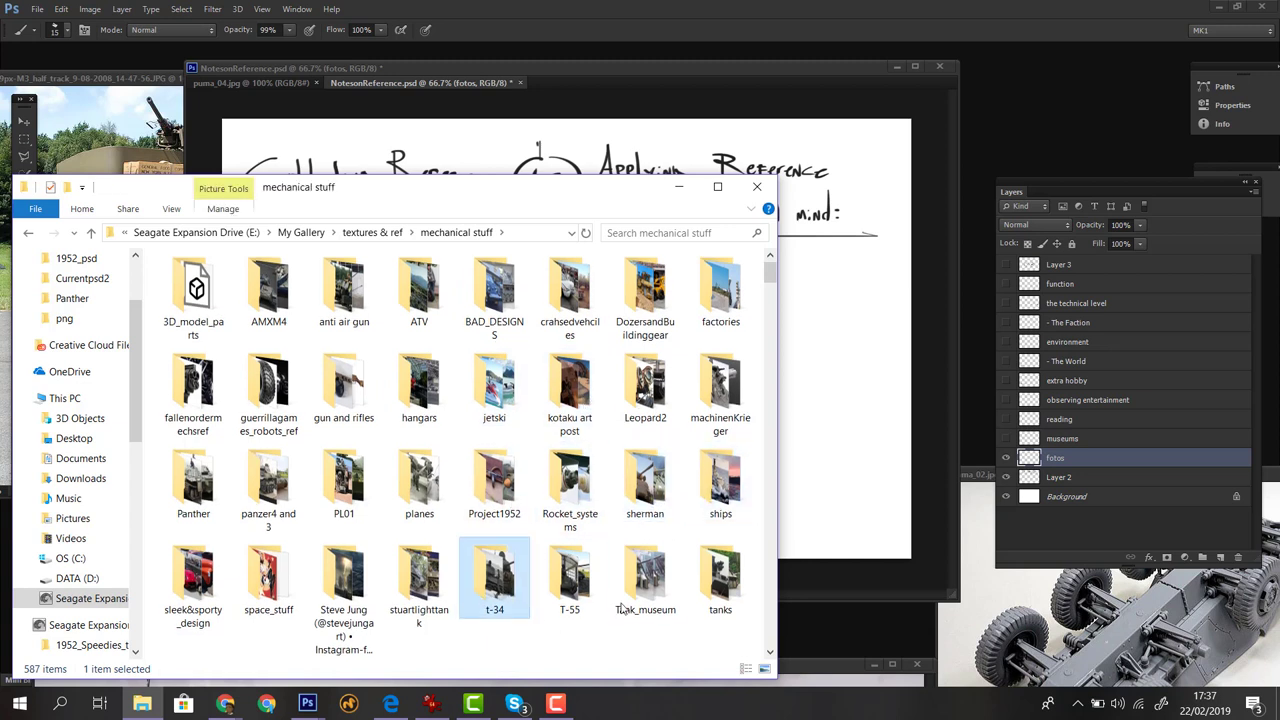
pyautogui.moveTo(771, 274)
pyautogui.mouseDown()
pyautogui.moveTo(770, 354)
pyautogui.moveTo(757, 266)
pyautogui.mouseUp()
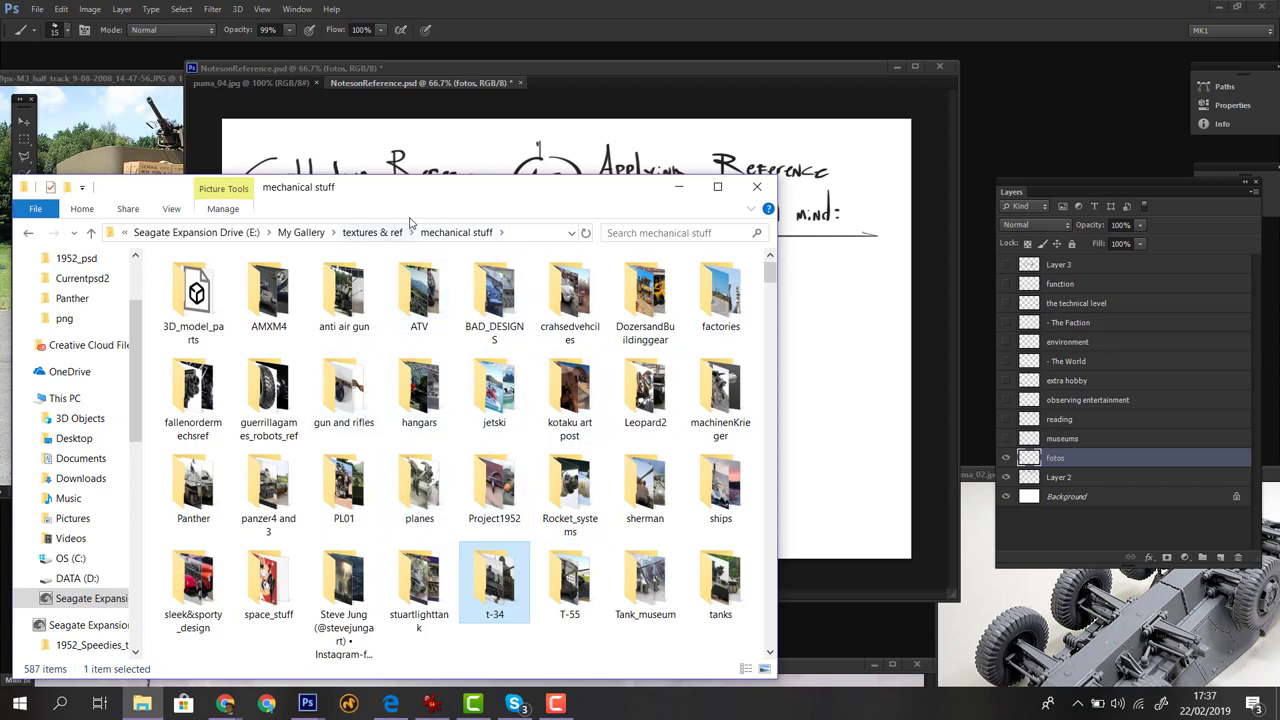
# Step: Go back up to the root of the Seagate Expansion Drive and look through its folders
pyautogui.click(372, 232)
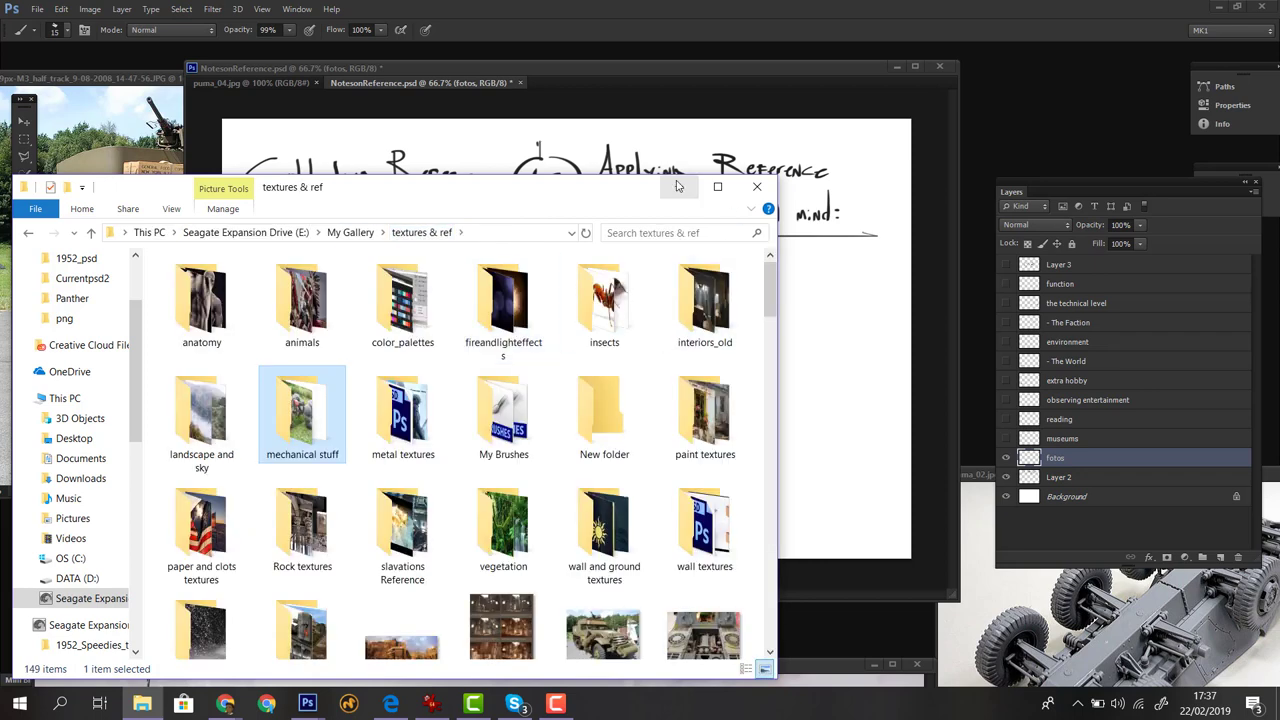
pyautogui.click(349, 236)
pyautogui.click(271, 238)
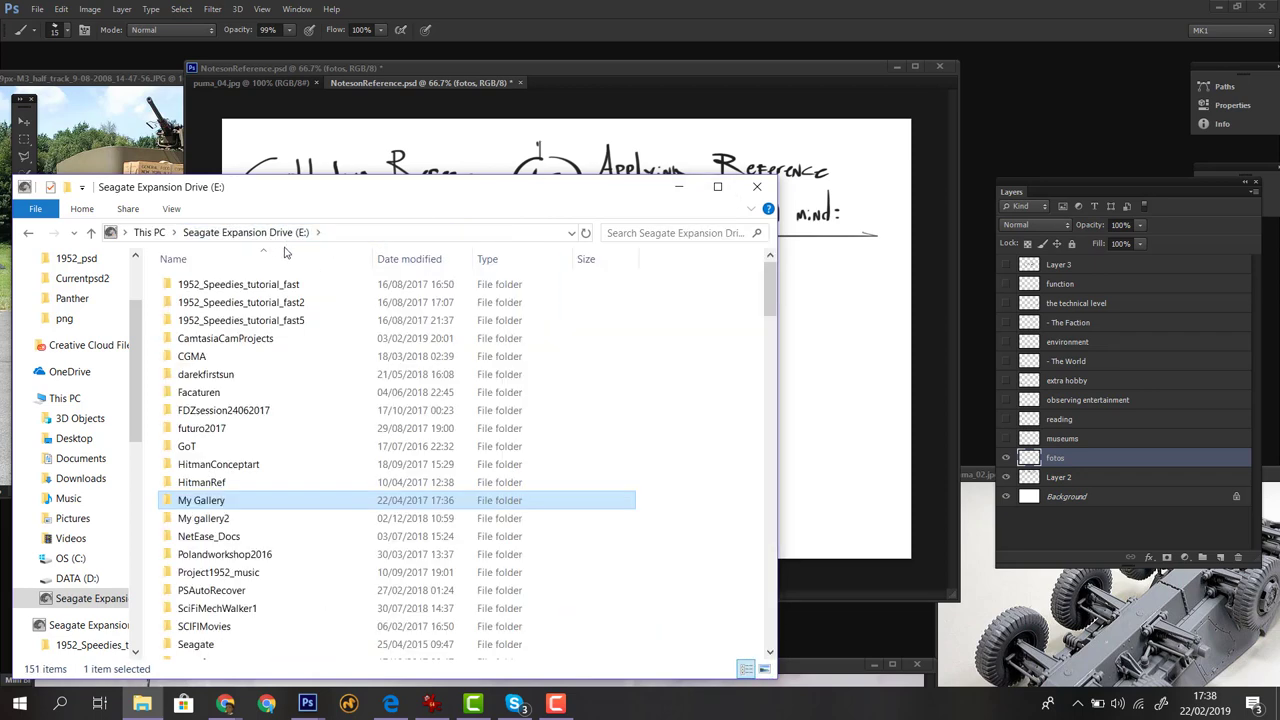
pyautogui.scroll(-4, 769, 289)
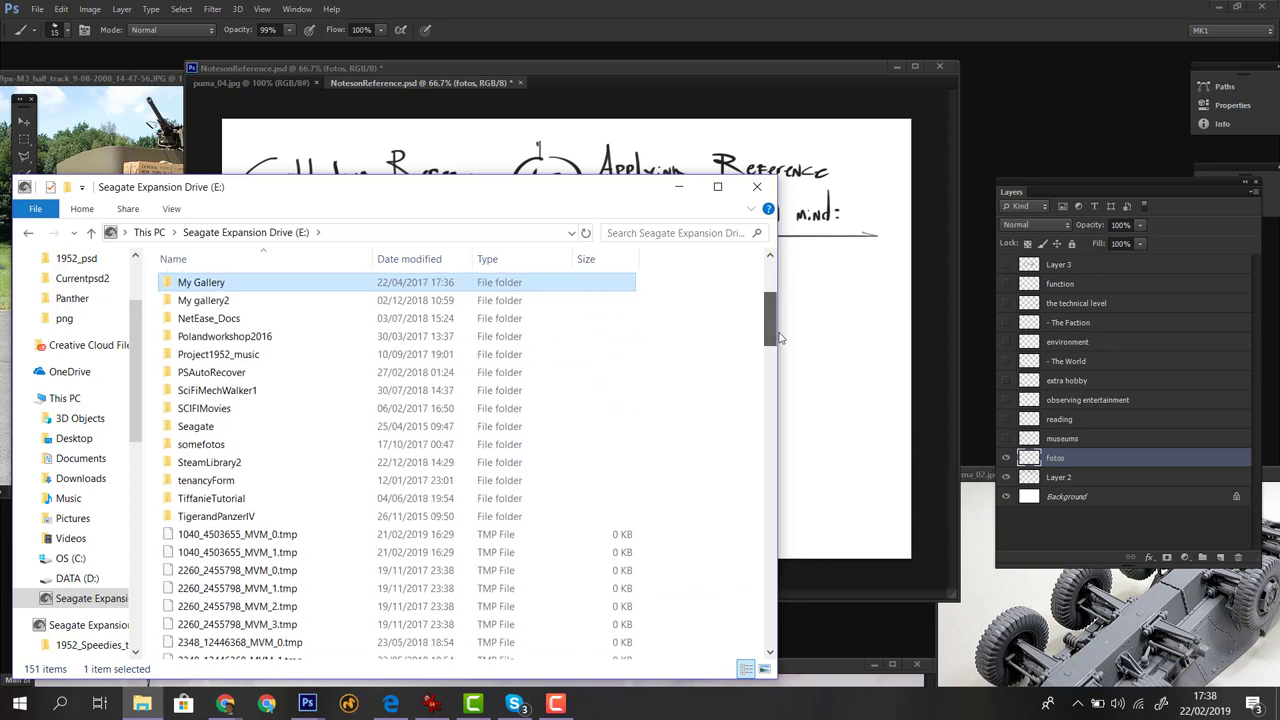
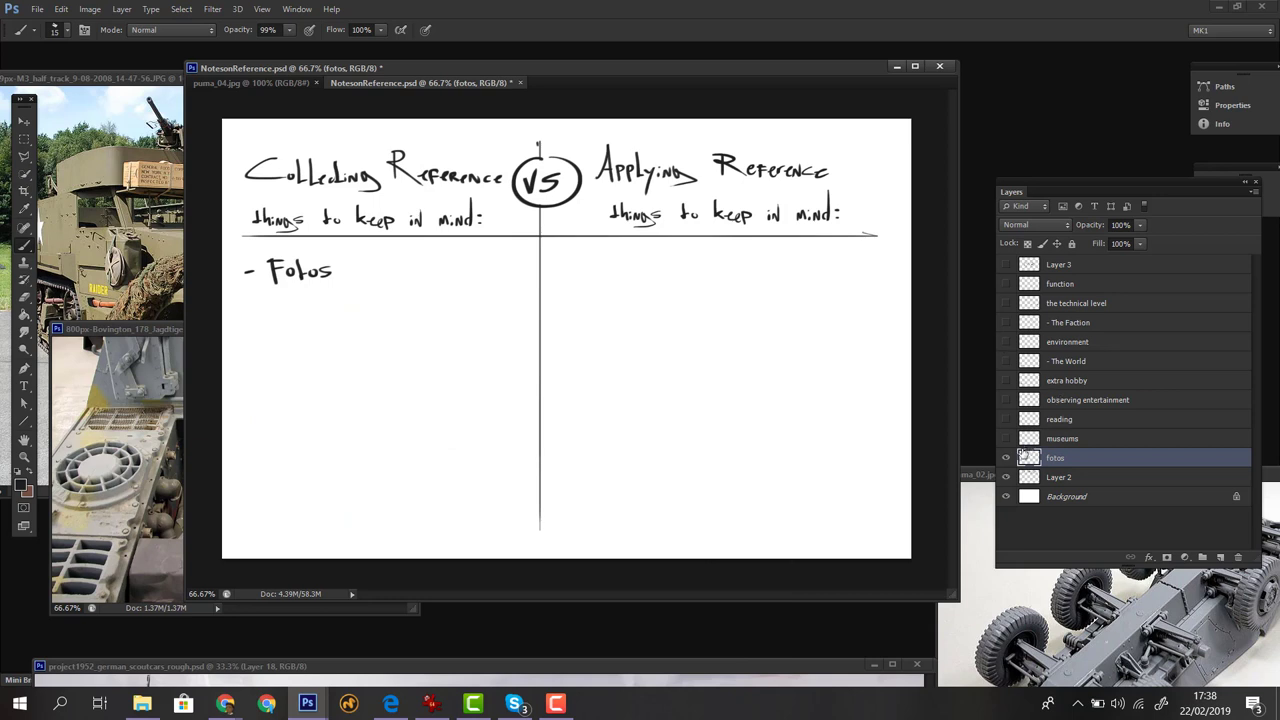
# Step: Back in the Photoshop notes document, show the museums and reading layers in the Collecting Reference column
pyautogui.click(1006, 439)
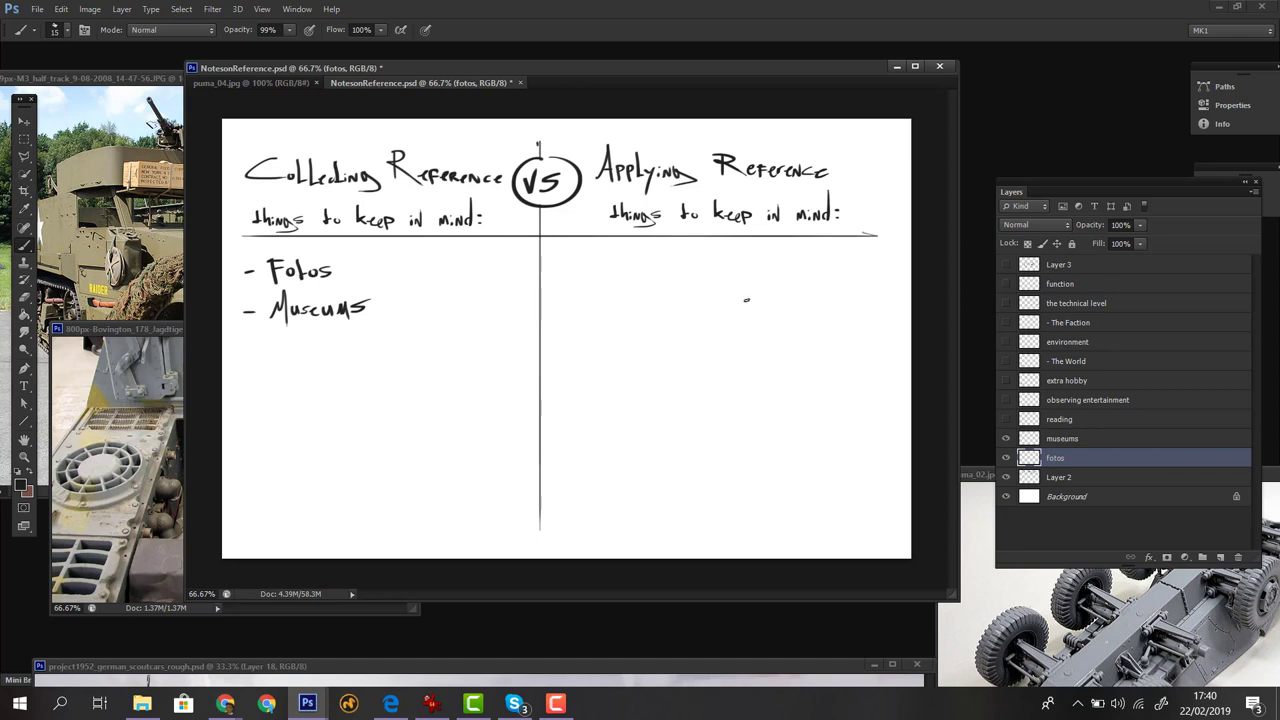
pyautogui.click(1064, 440)
pyautogui.click(1058, 421)
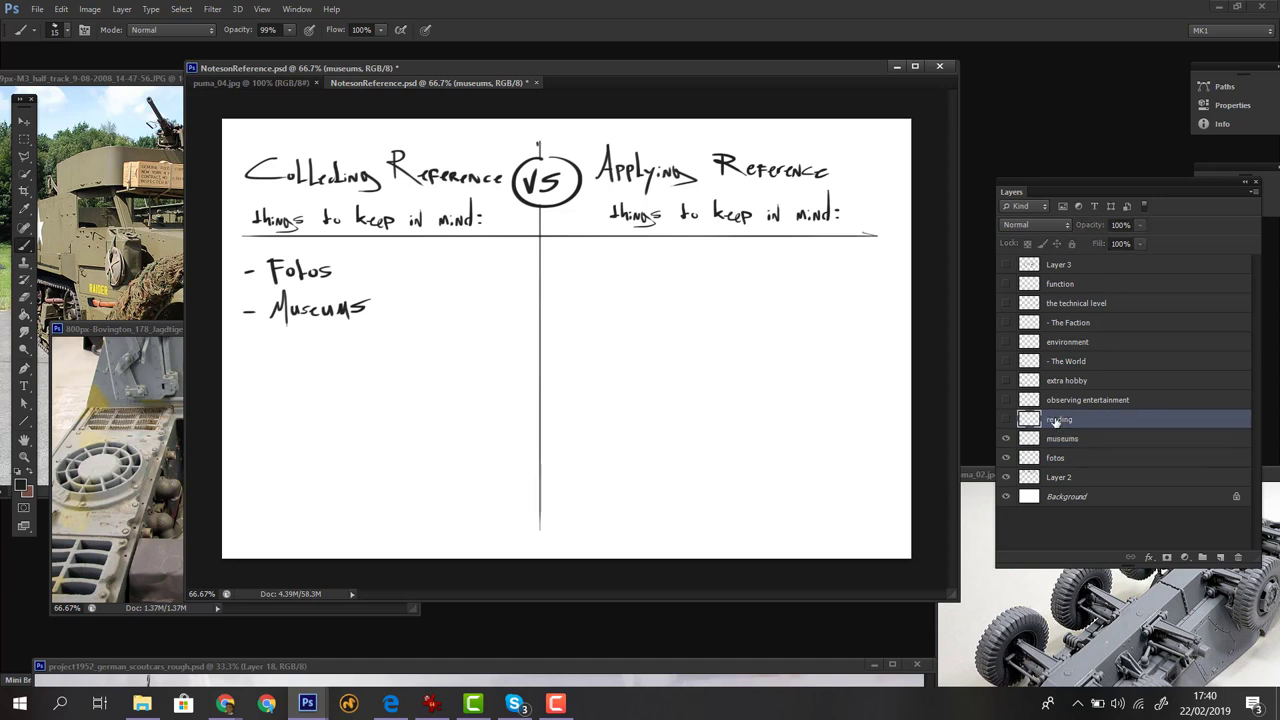
pyautogui.click(1006, 420)
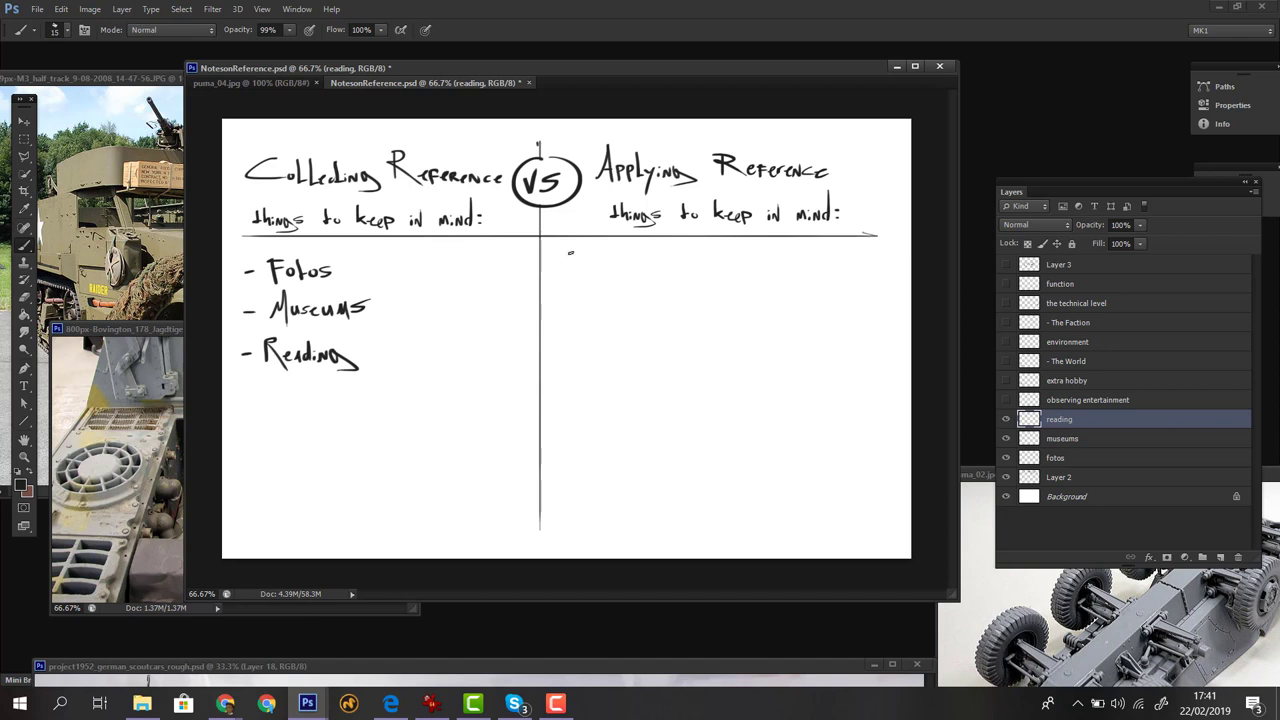
# Step: Show the observing entertainment and extra hobby layers to complete the Collecting Reference list
pyautogui.click(1006, 401)
pyautogui.click(1090, 402)
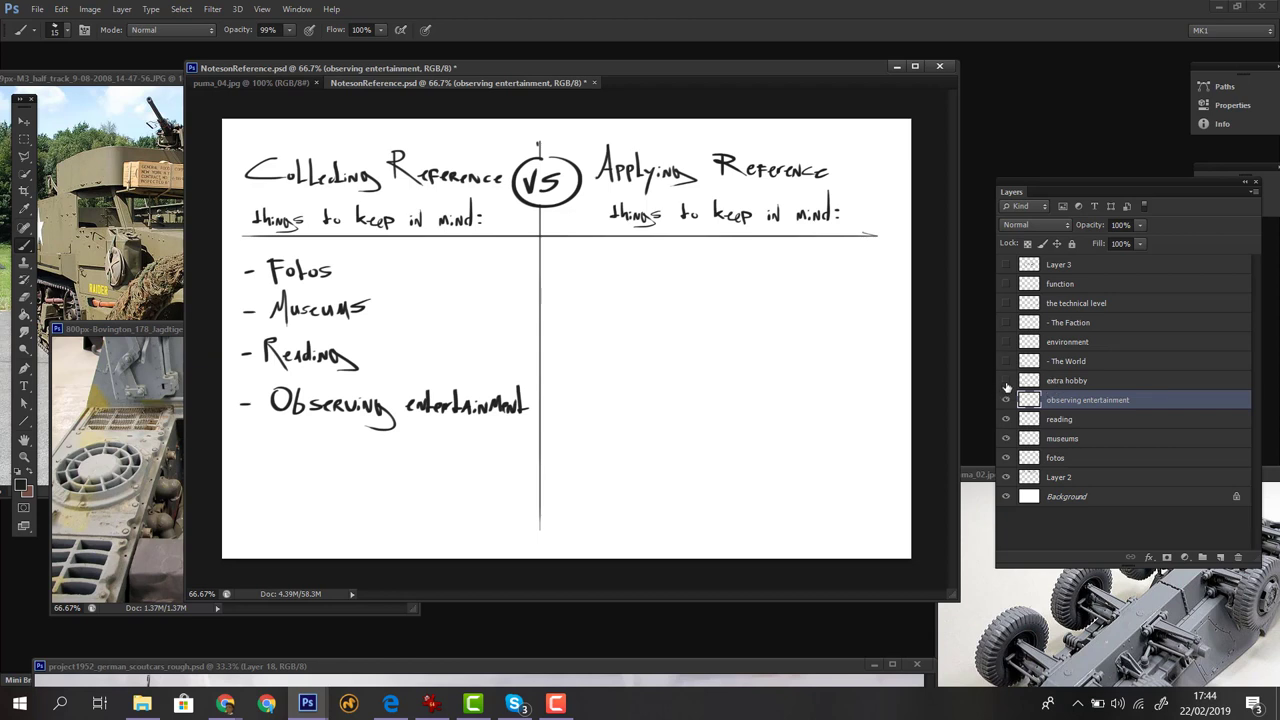
pyautogui.click(1006, 381)
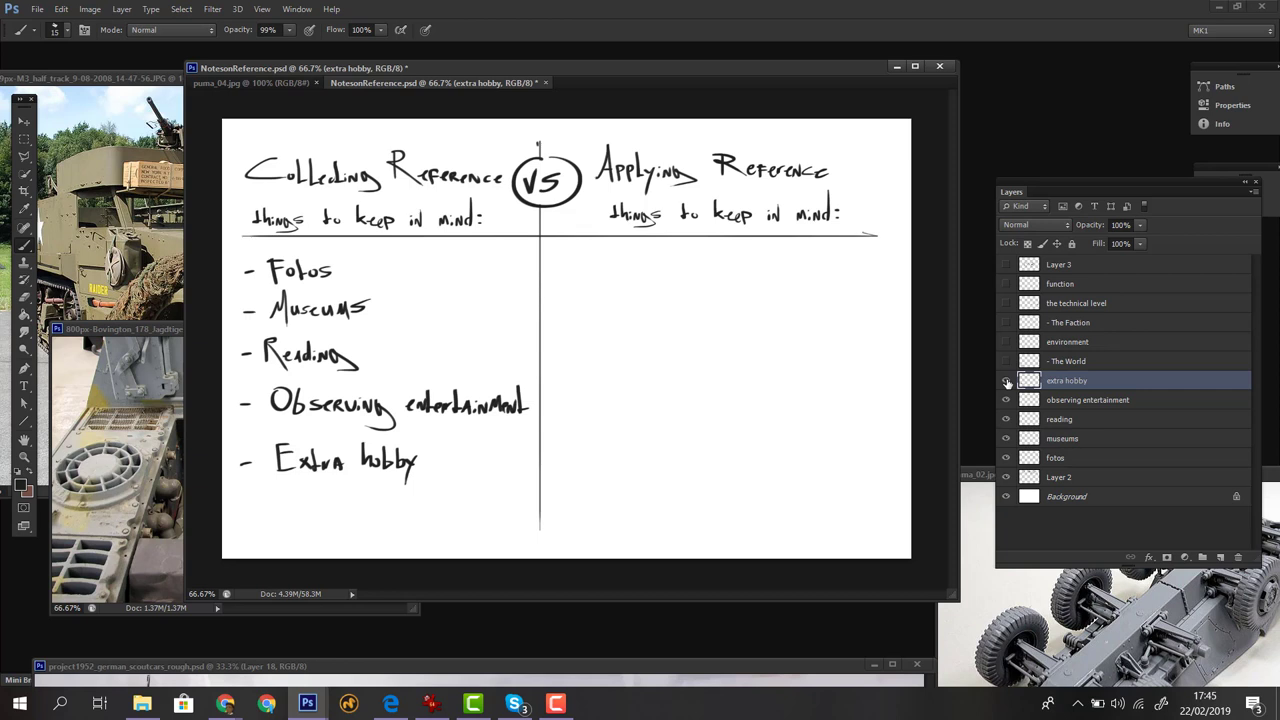
# Step: Switch to File Explorer and open the tank model photo DSC_7131 from the TigerandPanzerIV folder for viewing
pyautogui.click(143, 703)
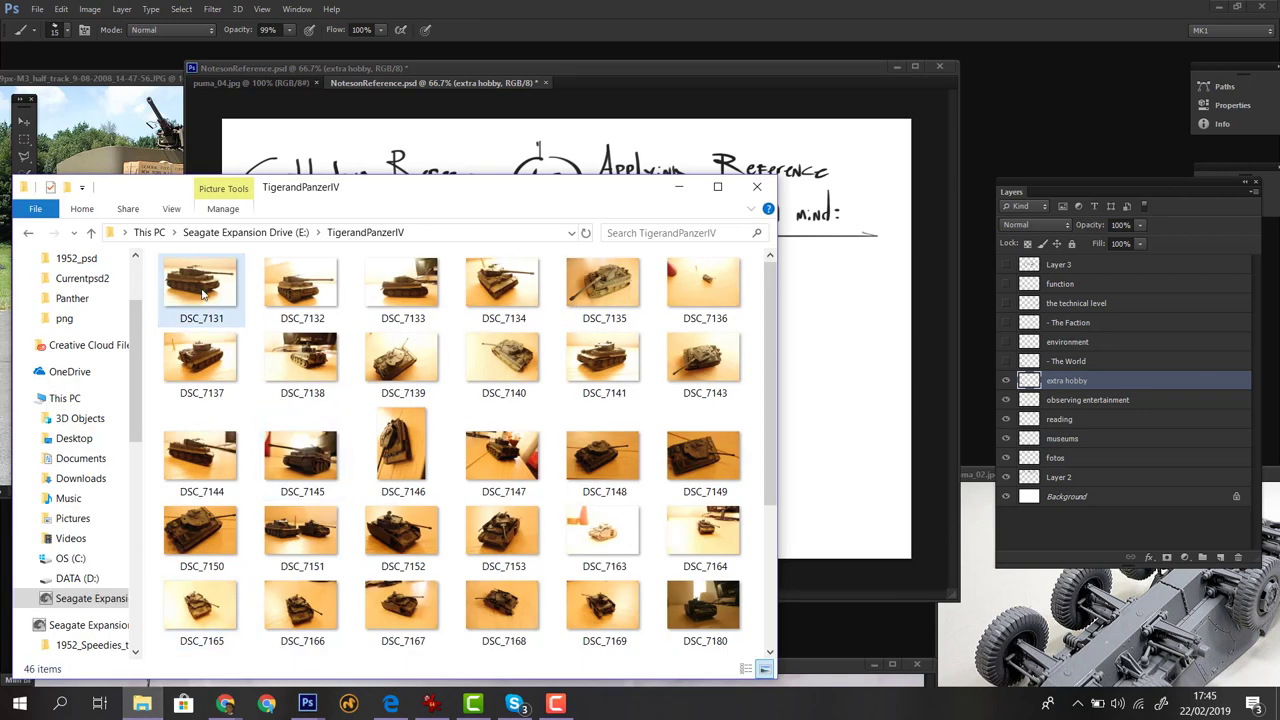
pyautogui.click(216, 291)
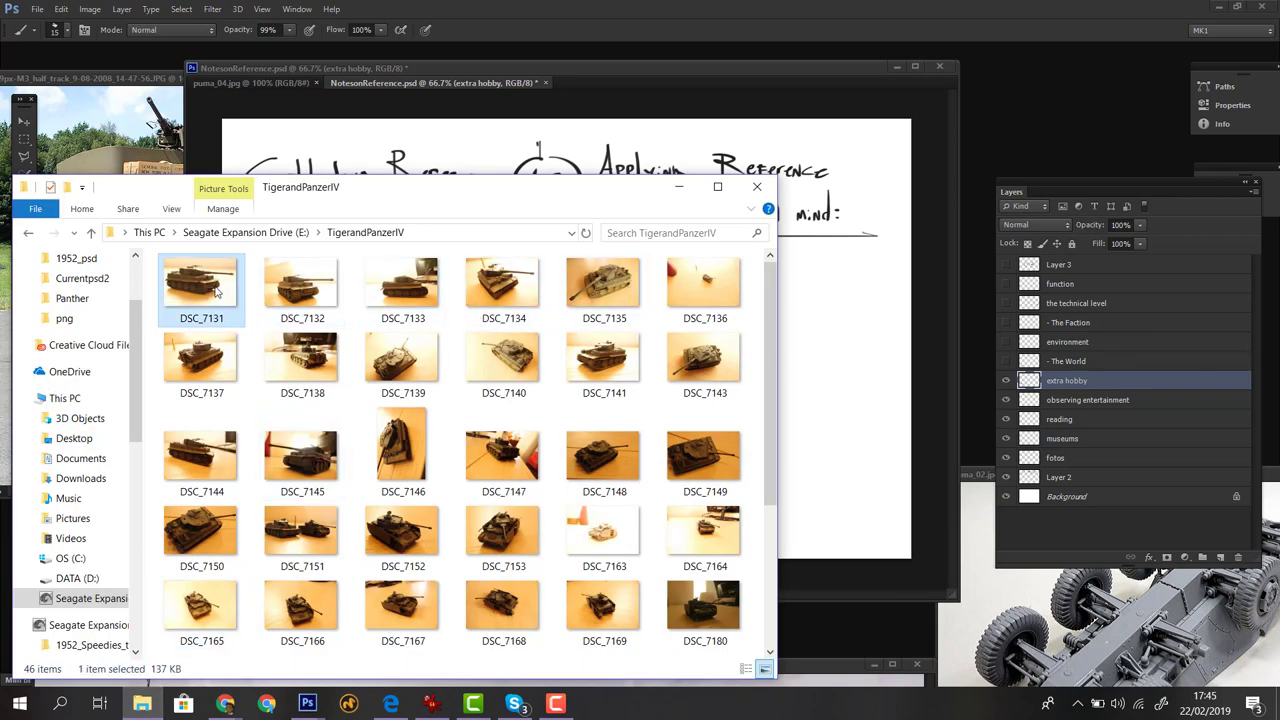
pyautogui.doubleClick(216, 291)
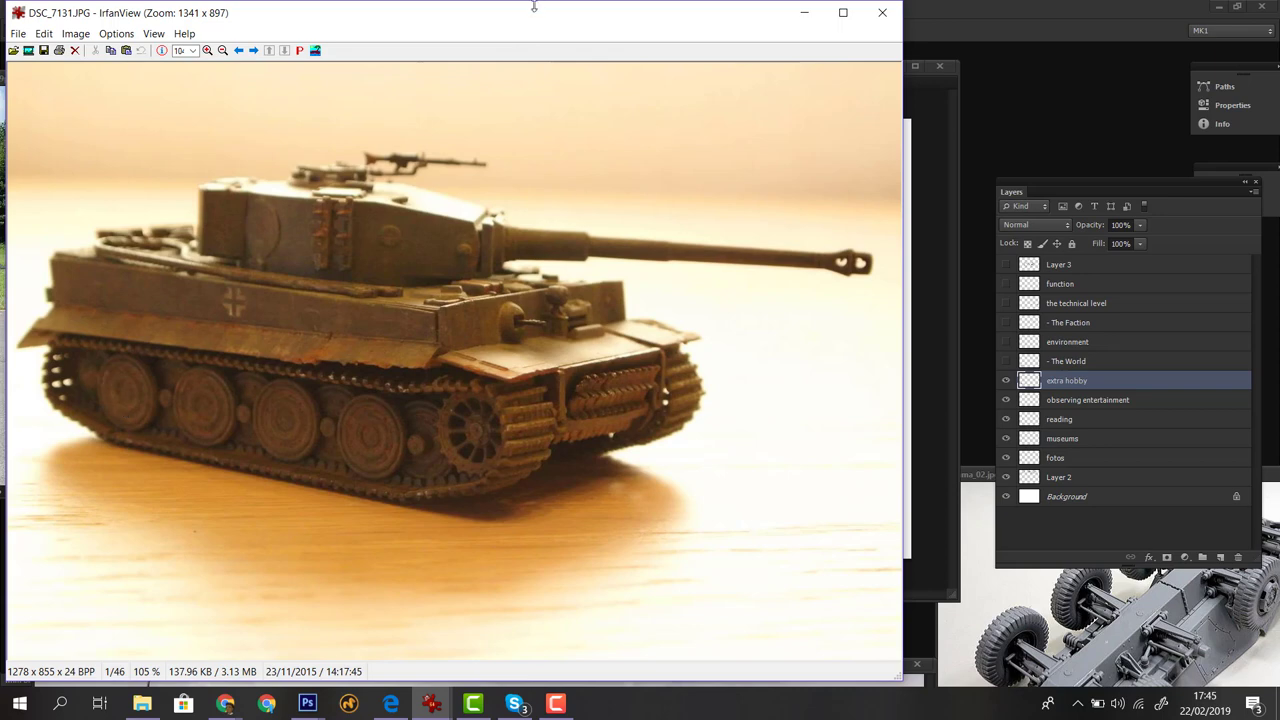
# Step: View the tank model photo DSC_7131 full screen and return it to the windowed view
pyautogui.moveTo(528, 23); pyautogui.dragTo(564, 23)
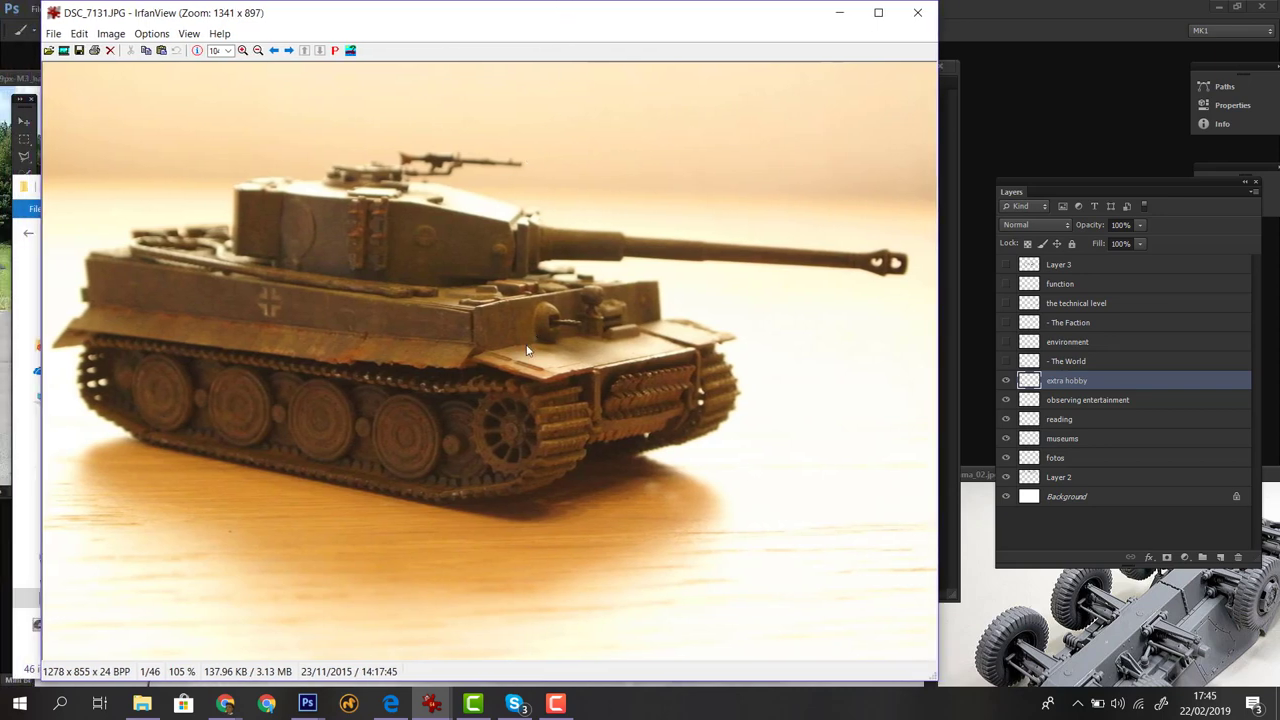
pyautogui.doubleClick(468, 332)
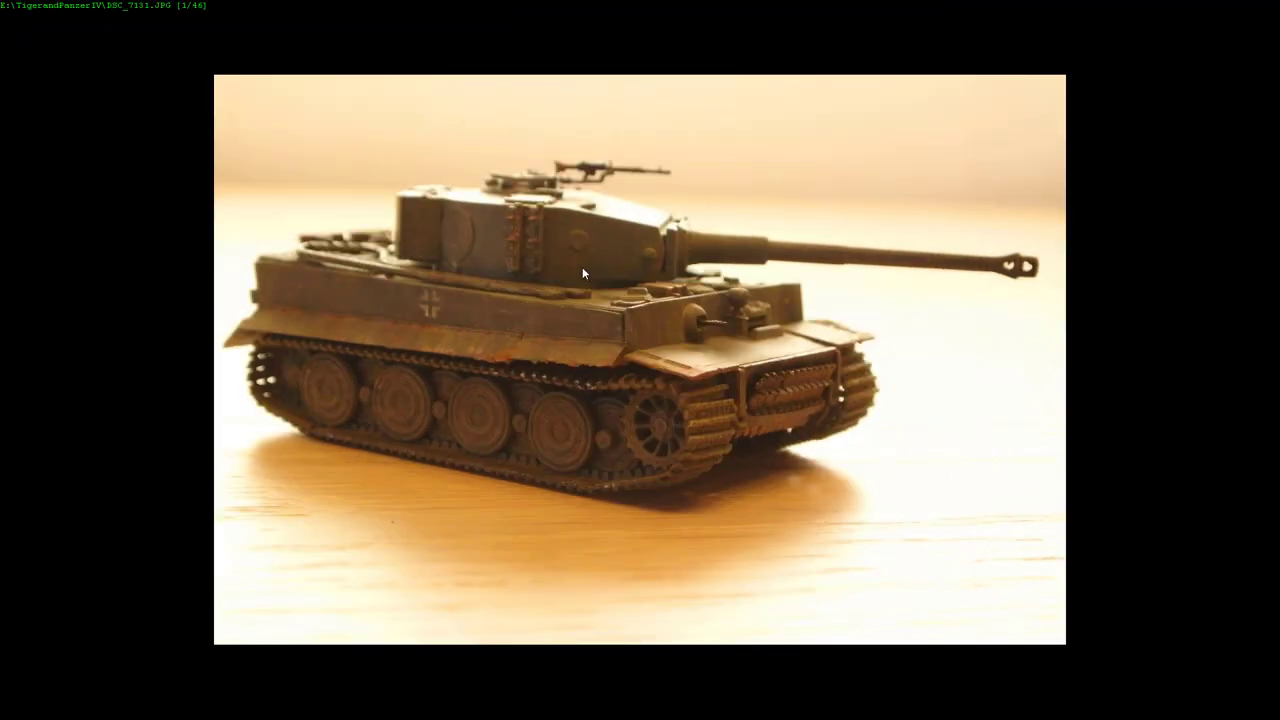
pyautogui.doubleClick(583, 269)
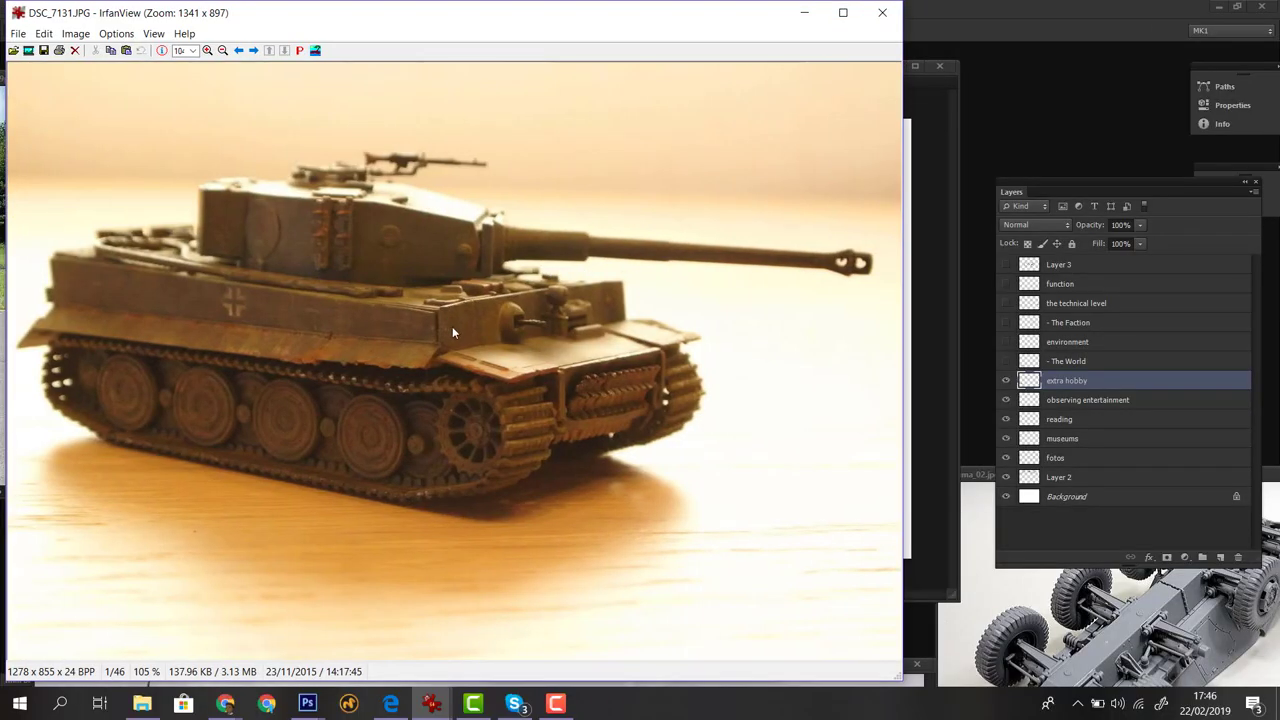
# Step: Browse forward through the Tiger tank model photos from DSC_7132 to DSC_7140, examining the model from different angles
pyautogui.scroll(-1, 452, 326)
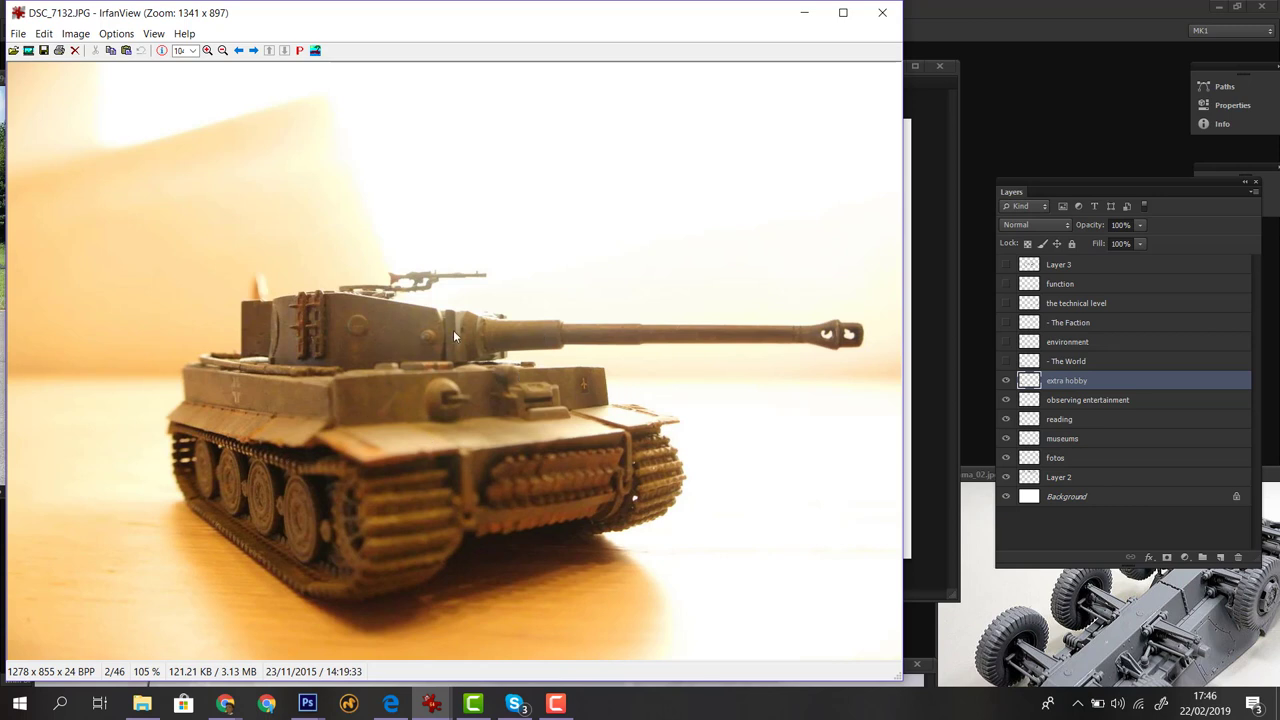
pyautogui.press('Right')
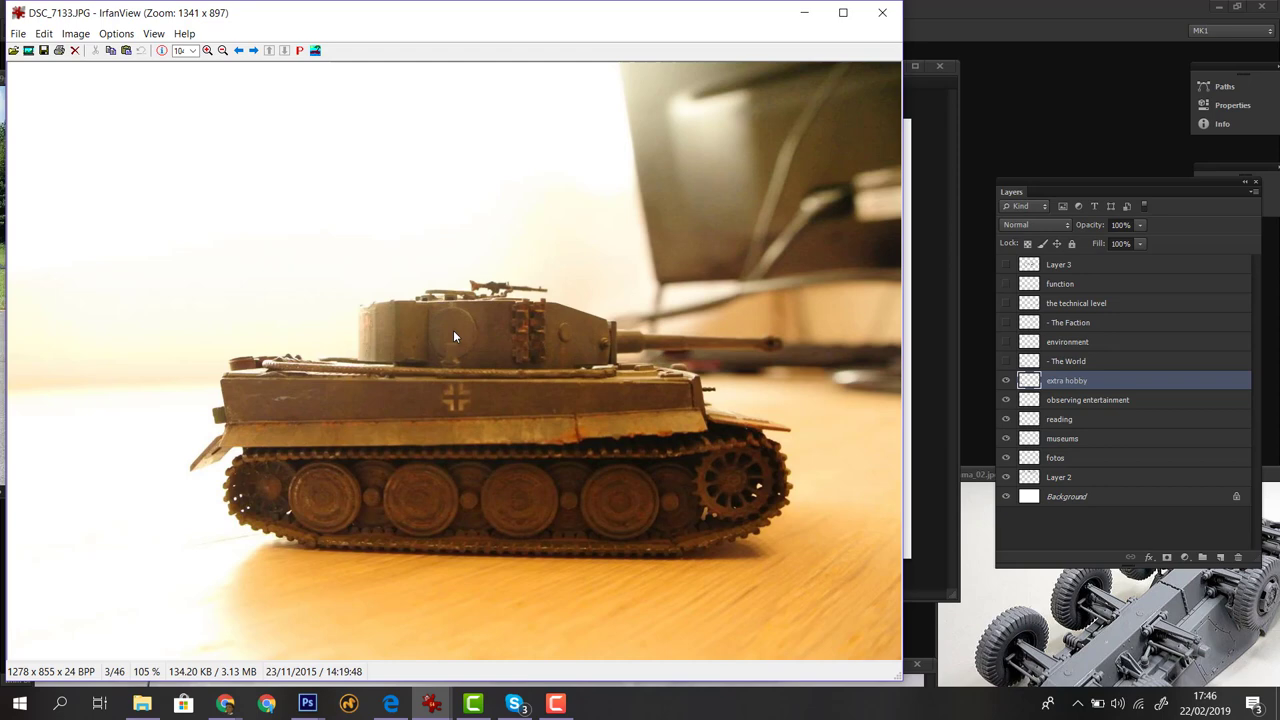
pyautogui.scroll(-1, 453, 336)
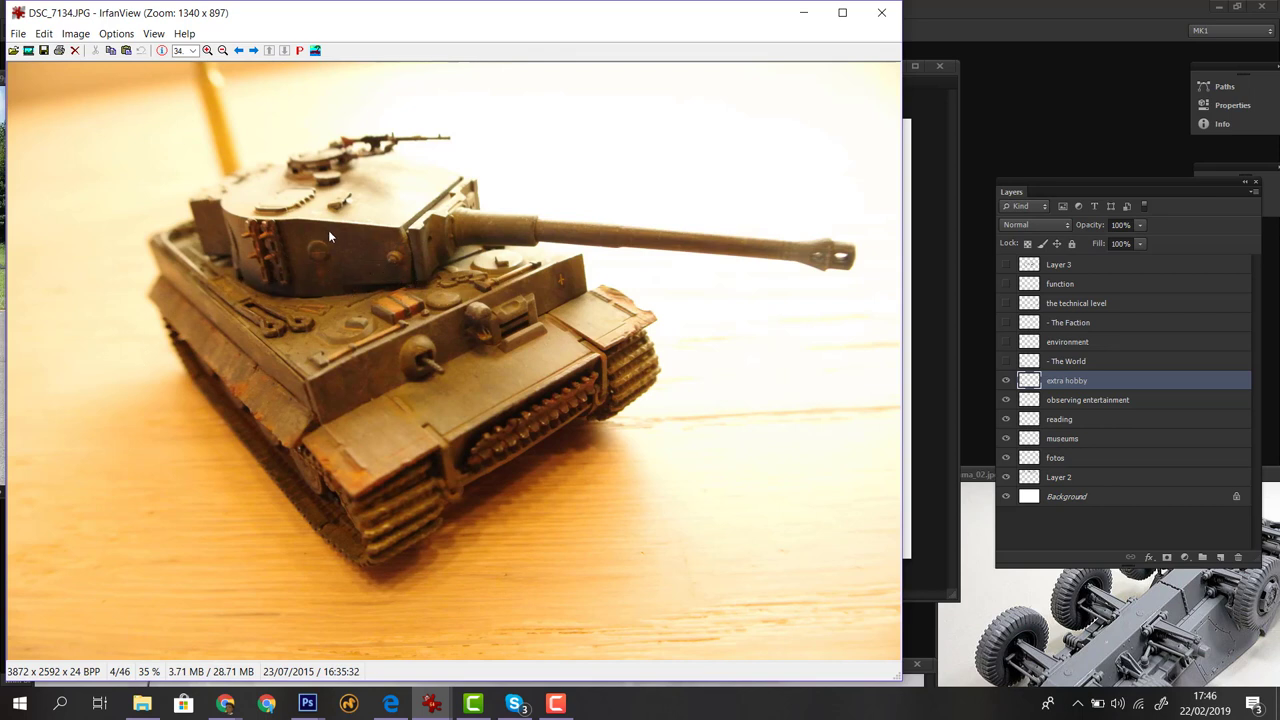
pyautogui.press('Right')
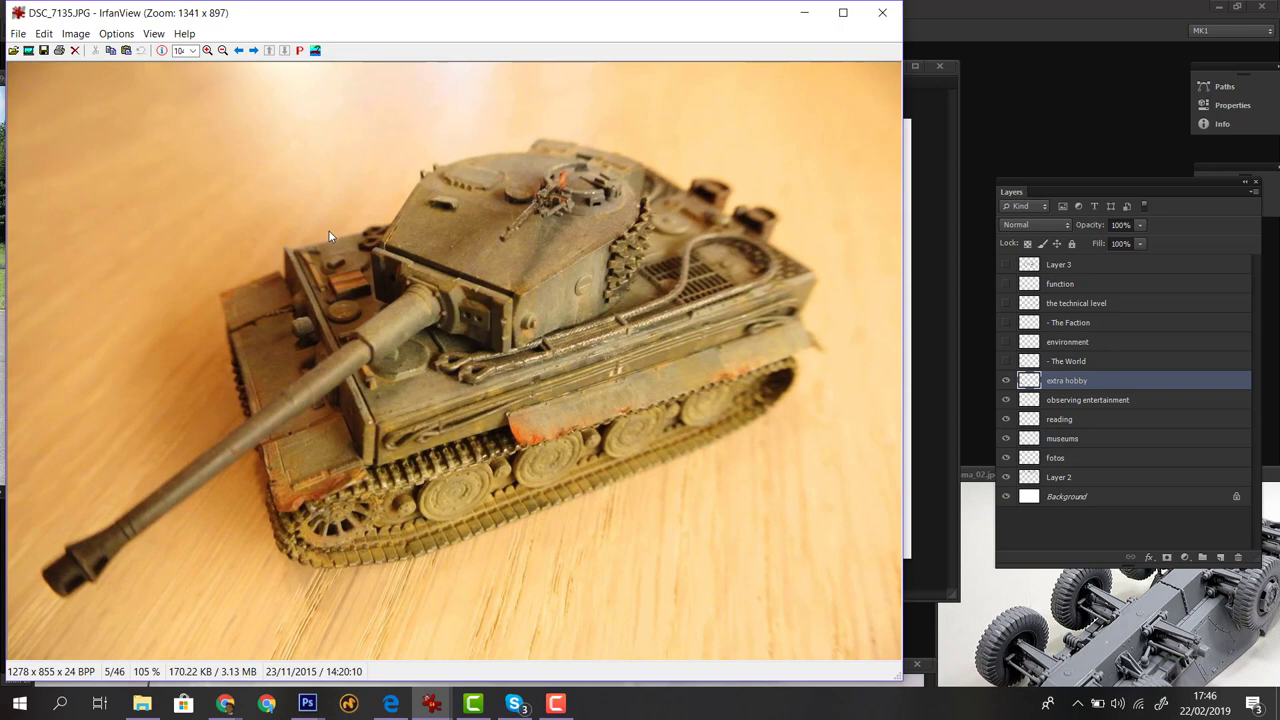
pyautogui.scroll(-1, 329, 236)
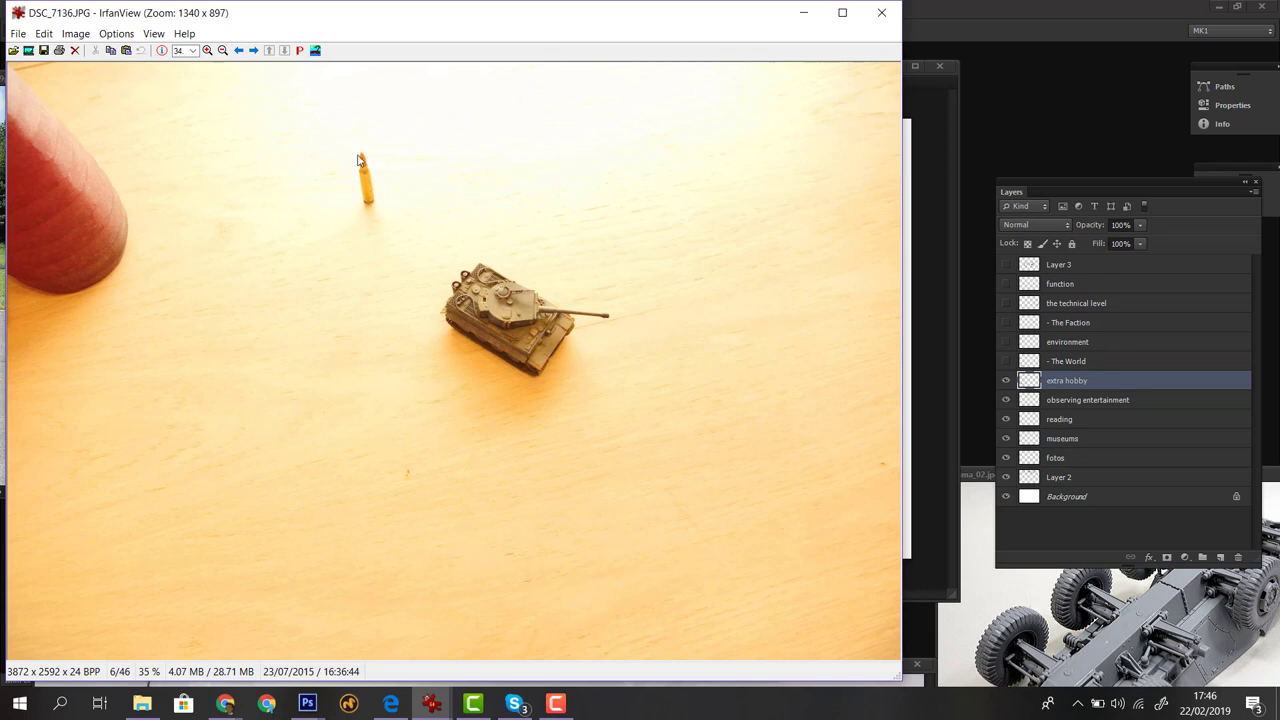
pyautogui.press('Right')
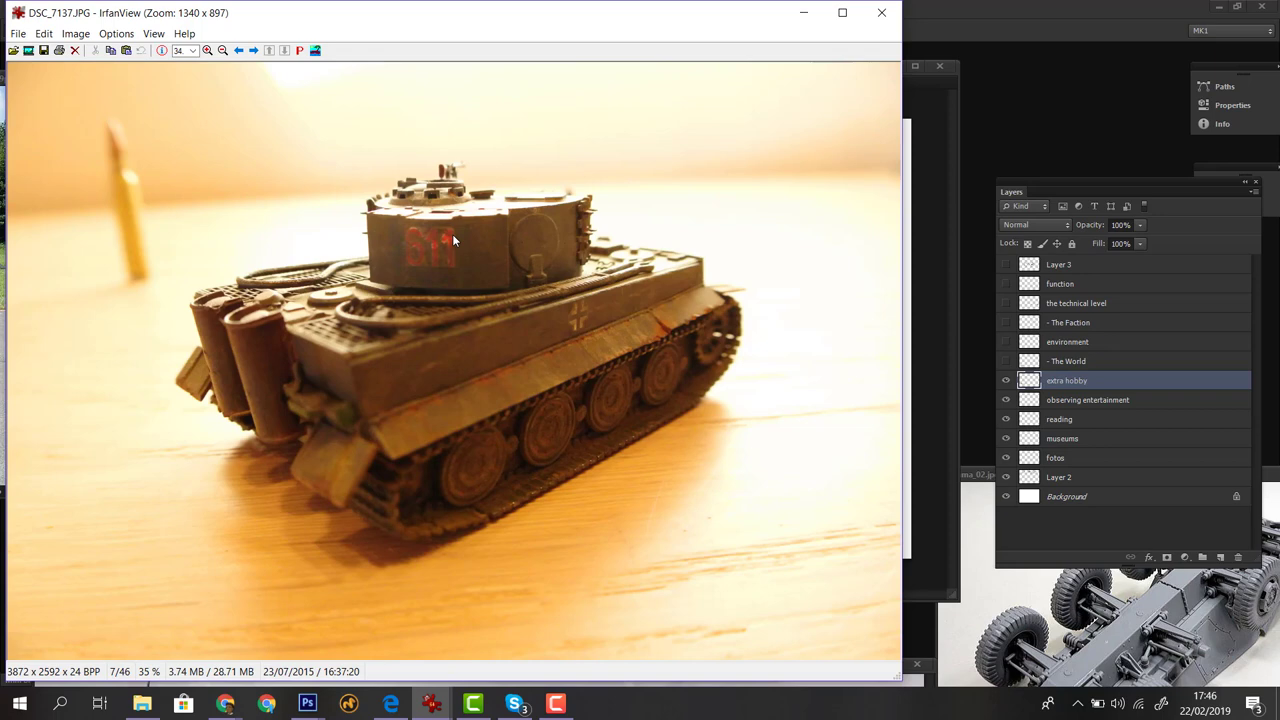
pyautogui.scroll(-1, 452, 240)
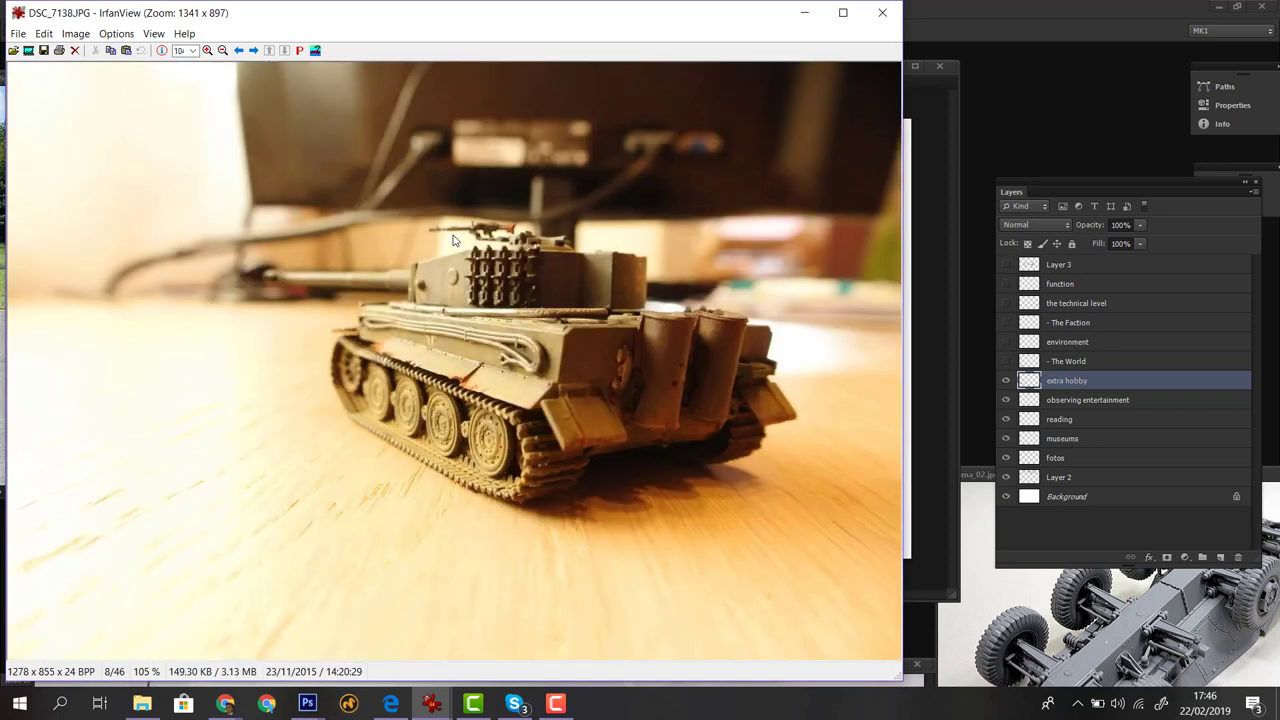
pyautogui.scroll(-1, 452, 240)
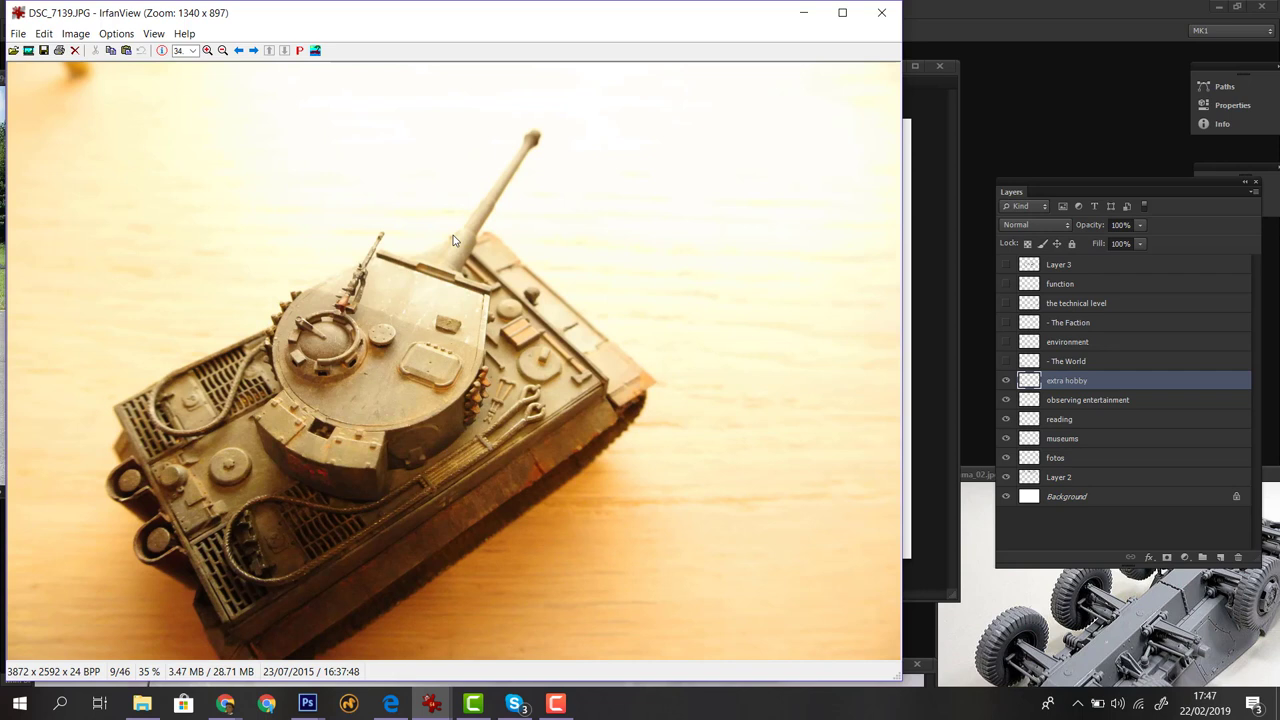
pyautogui.press('Right')
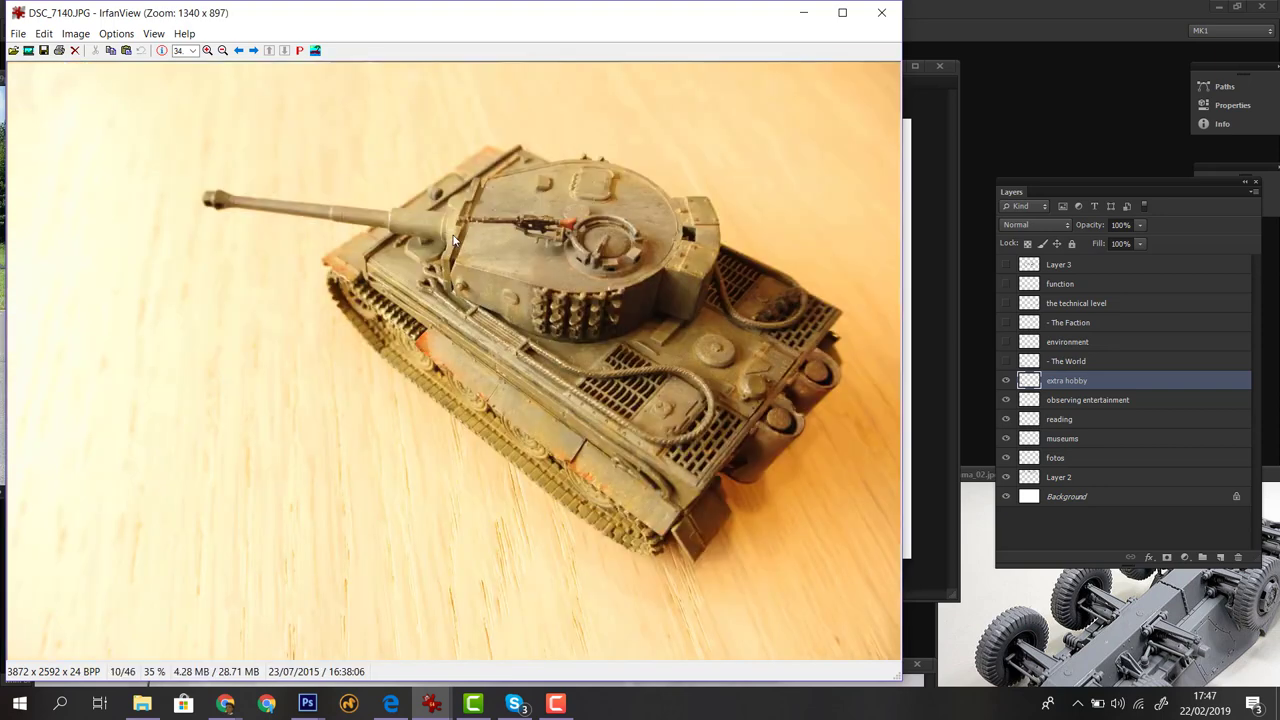
# Step: Continue through the Tiger model photos up to DSC_7151, the shot of both tank models side by side
pyautogui.press('Right')
pyautogui.press('Right')
pyautogui.press('Right')
pyautogui.press('Right')
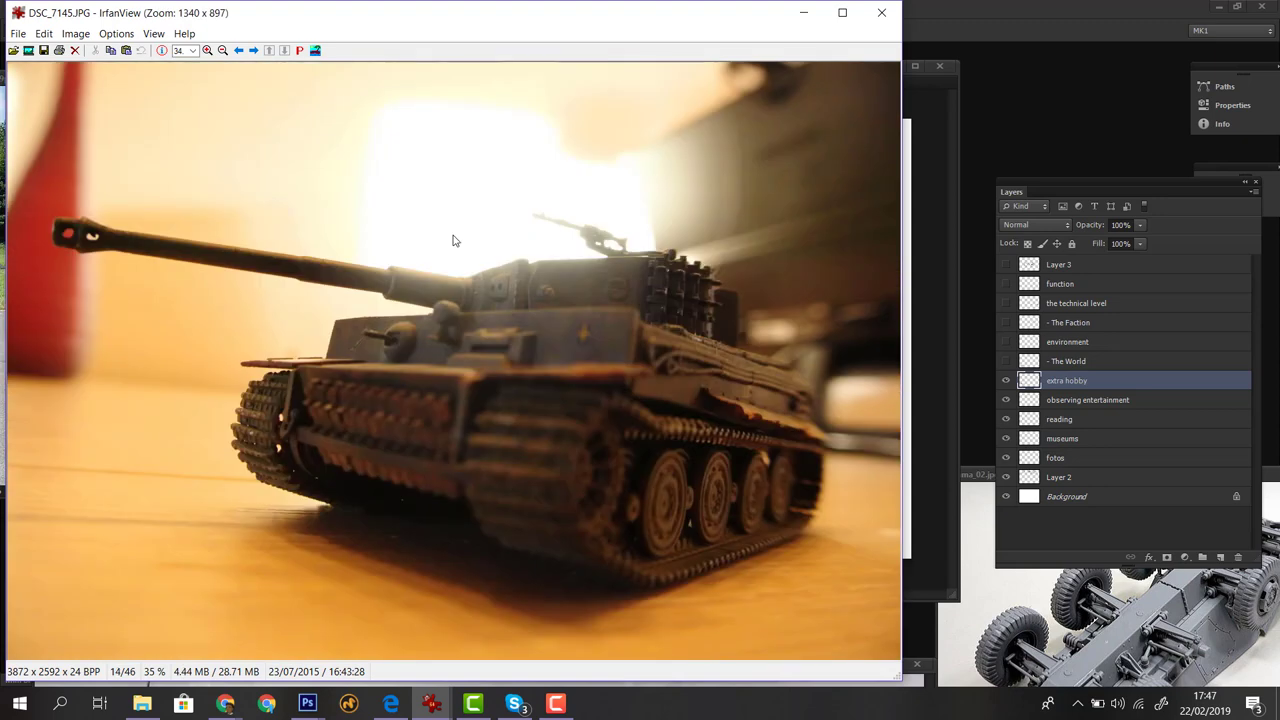
pyautogui.press('Right')
pyautogui.press('Right')
pyautogui.press('Right')
pyautogui.press('Right')
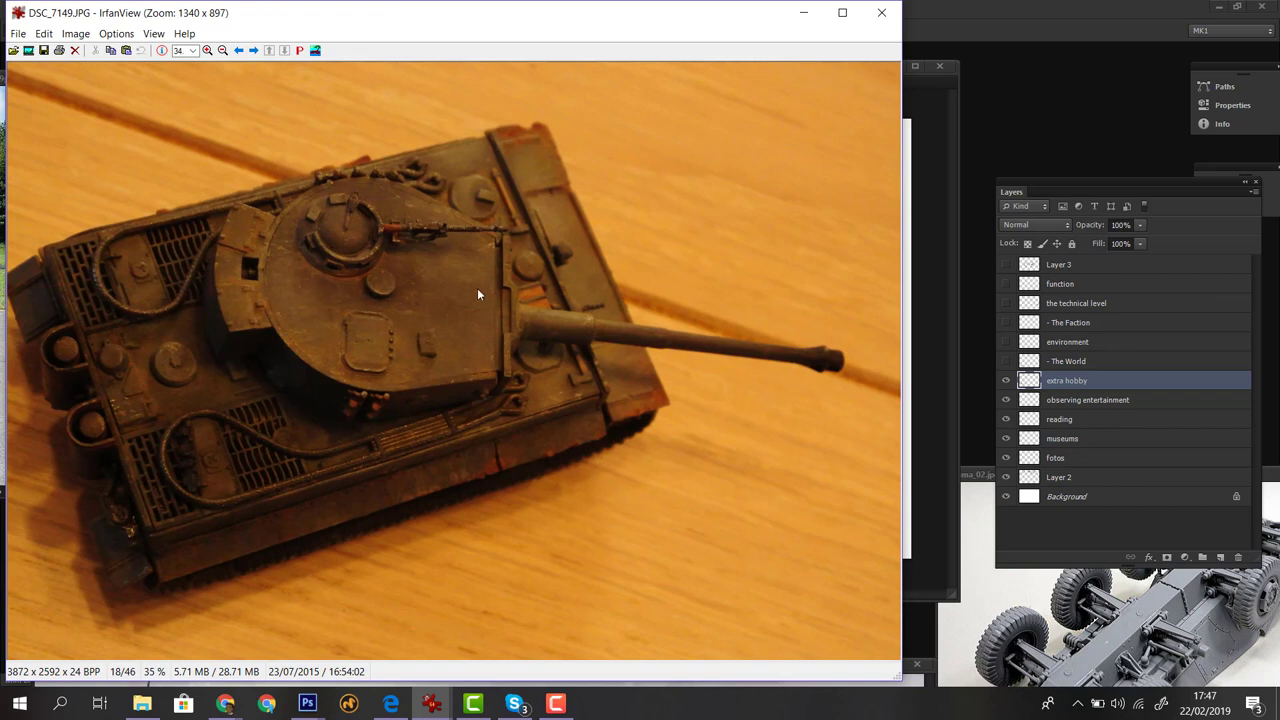
pyautogui.press('Right')
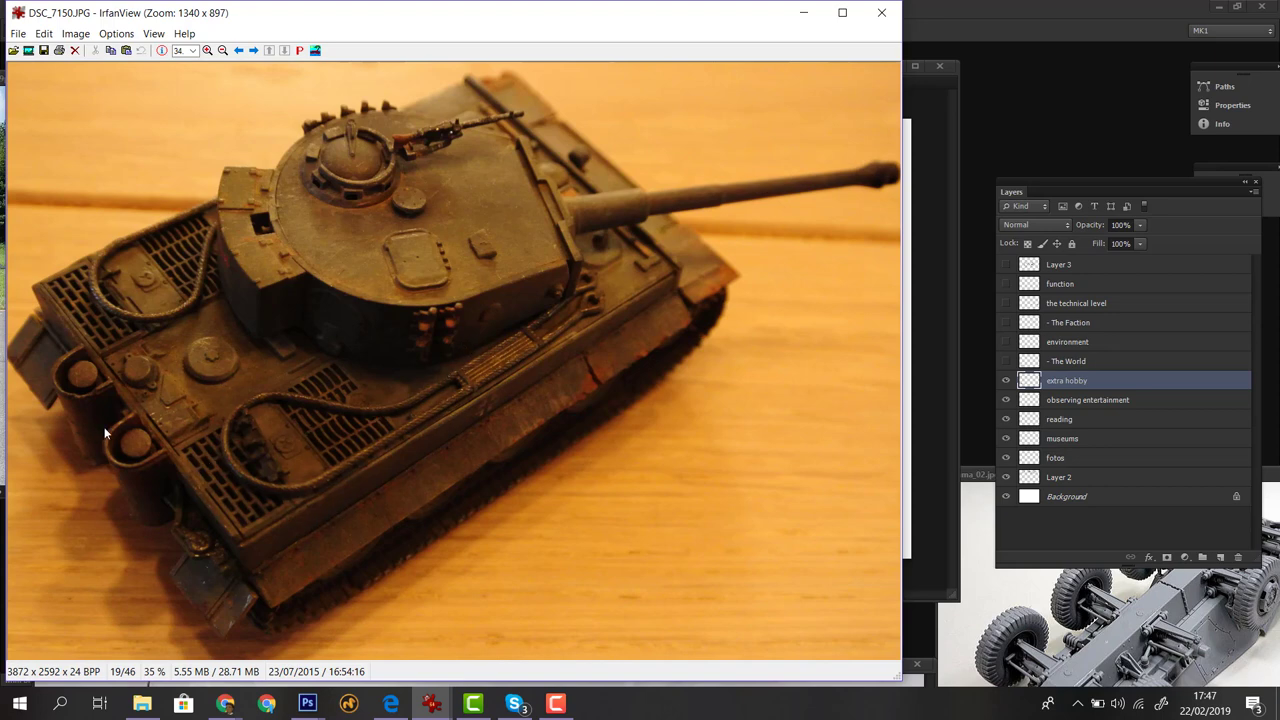
pyautogui.press('Right')
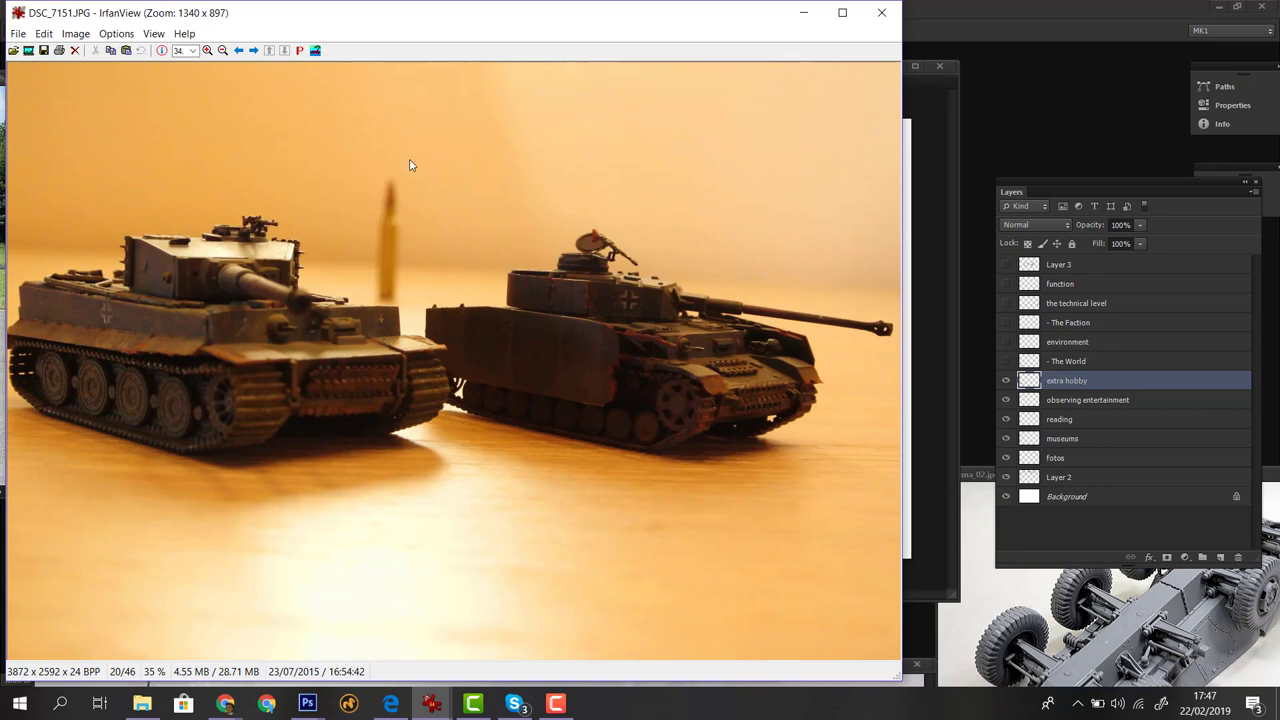
# Step: Look through the Panzer IV model photos up to the rear view in DSC_7169
pyautogui.press('Right')
pyautogui.press('Right')
pyautogui.press('Right')
pyautogui.press('Right')
pyautogui.press('Right')
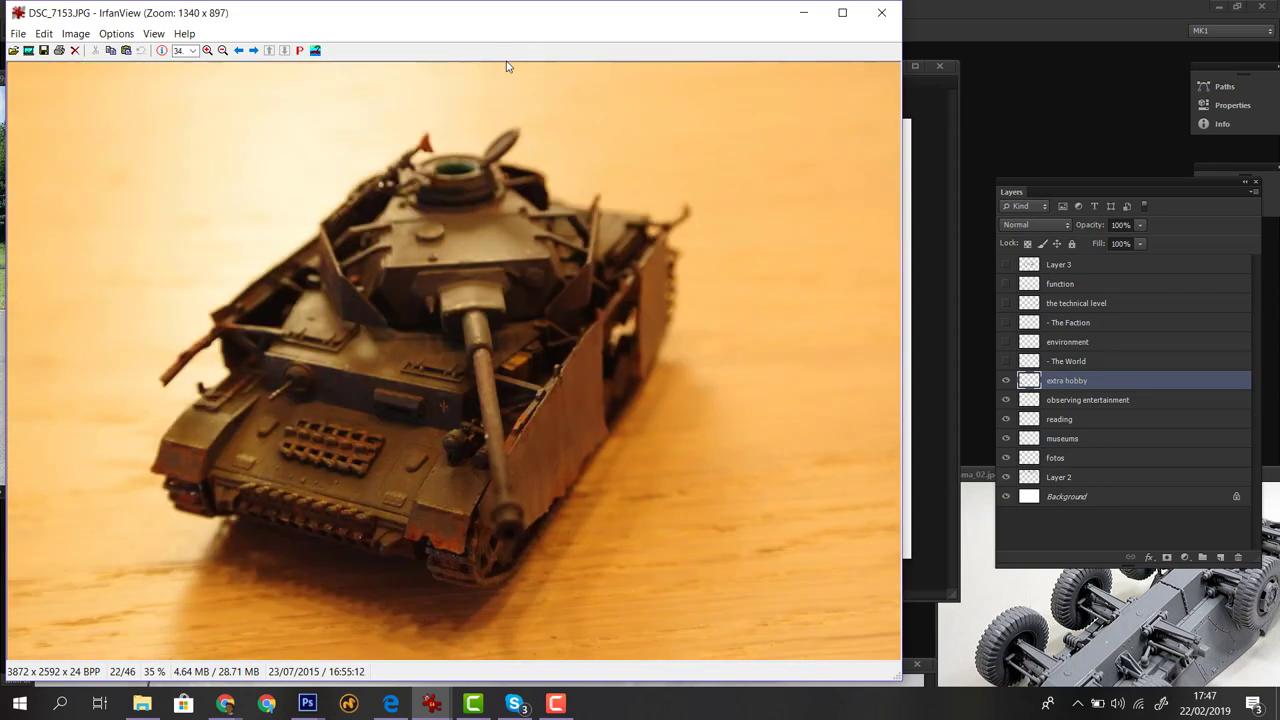
pyautogui.press('Right')
pyautogui.press('Right')
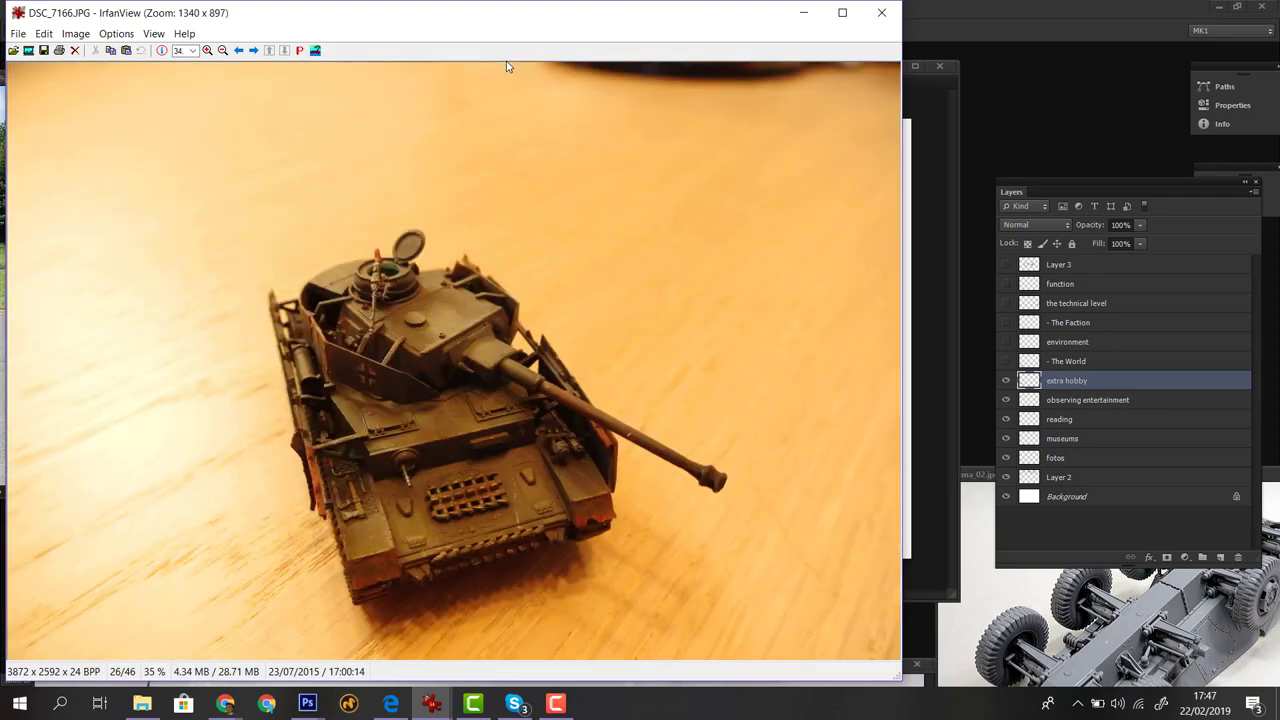
pyautogui.press('Right')
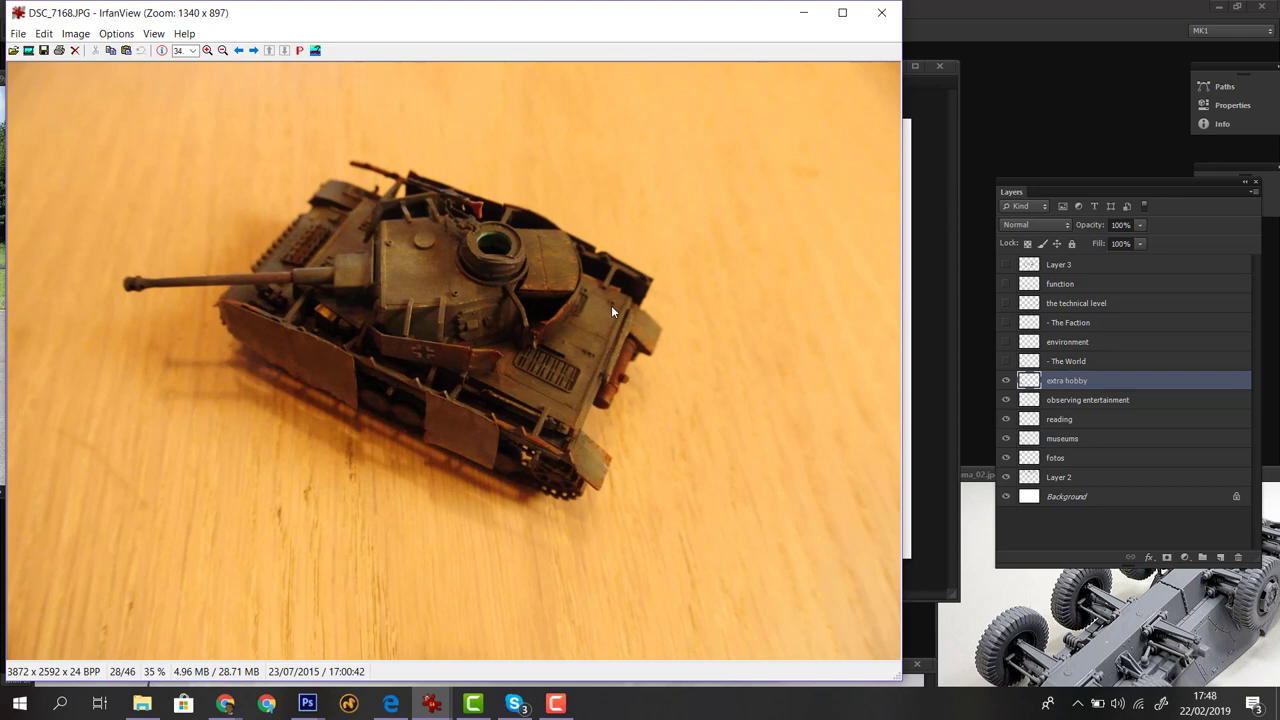
pyautogui.press('Right')
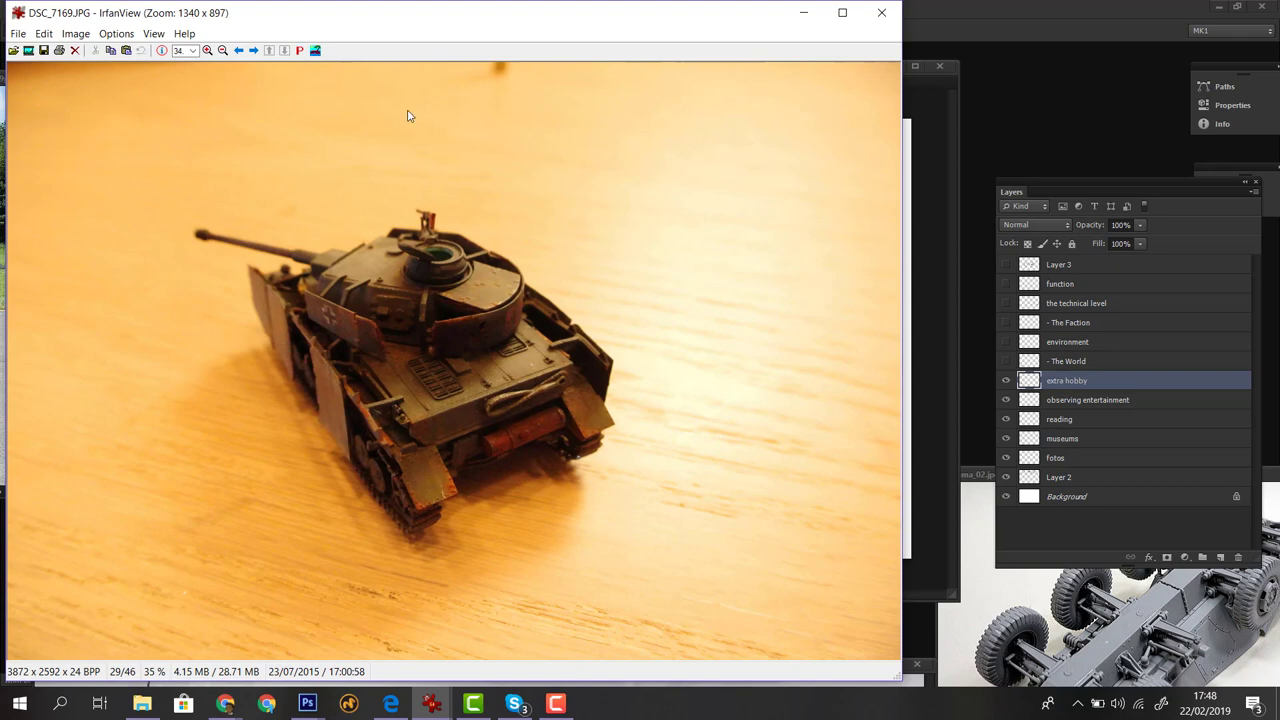
# Step: Advance through further Panzer IV photos to the turret close-up DSC_7189, examining the weathering and surface details
pyautogui.press('Right')
pyautogui.press('Right')
pyautogui.press('Right')
pyautogui.press('Right')
pyautogui.press('Right')
pyautogui.press('Right')
pyautogui.press('Right')
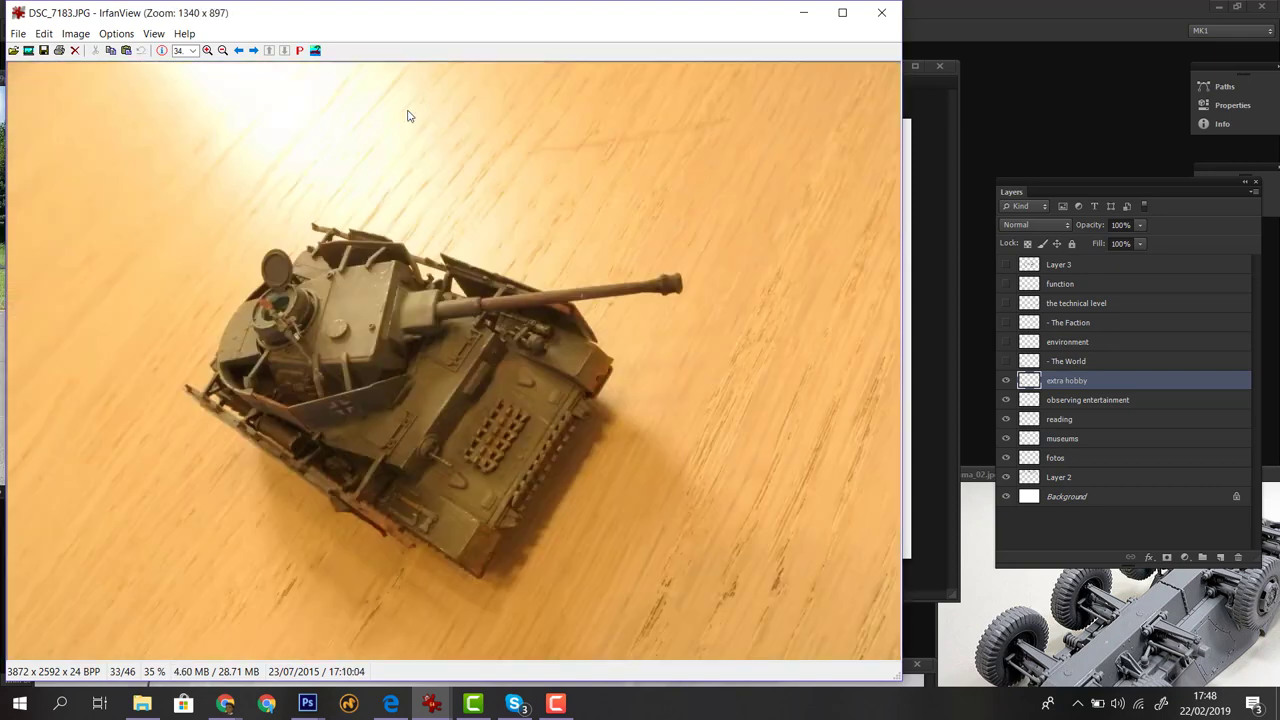
pyautogui.press('Right')
pyautogui.press('Right')
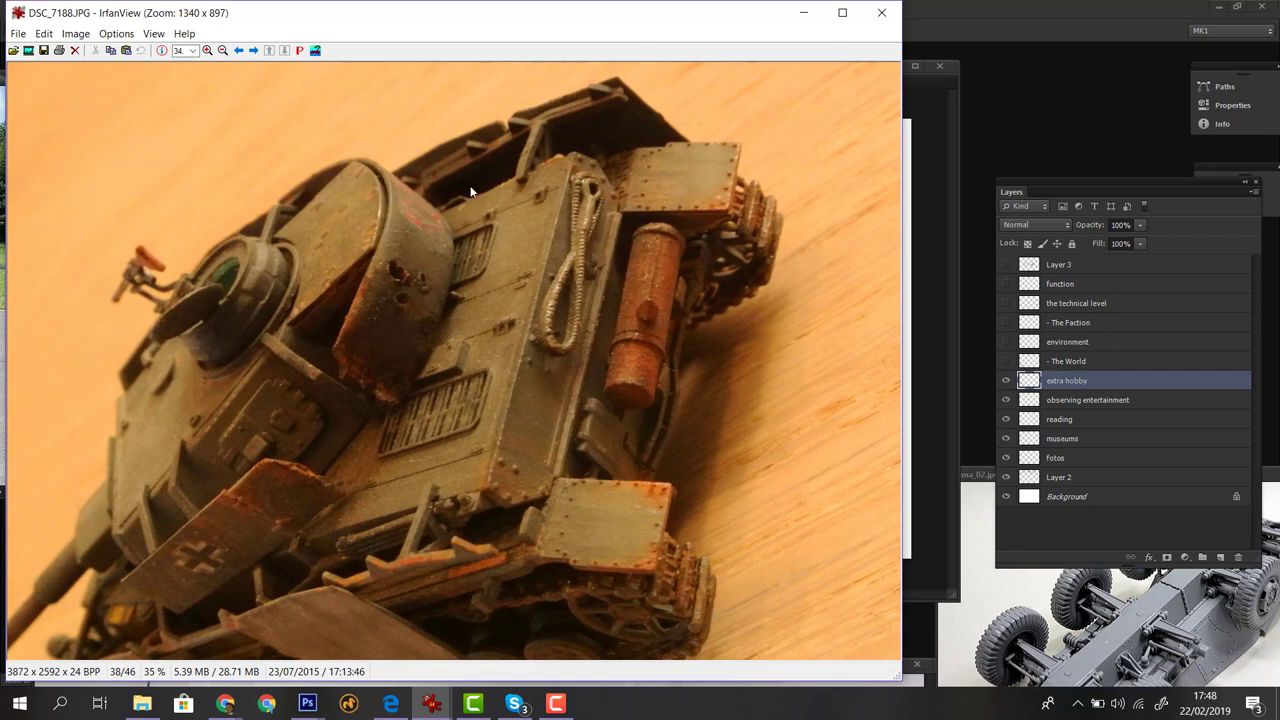
pyautogui.press('Right')
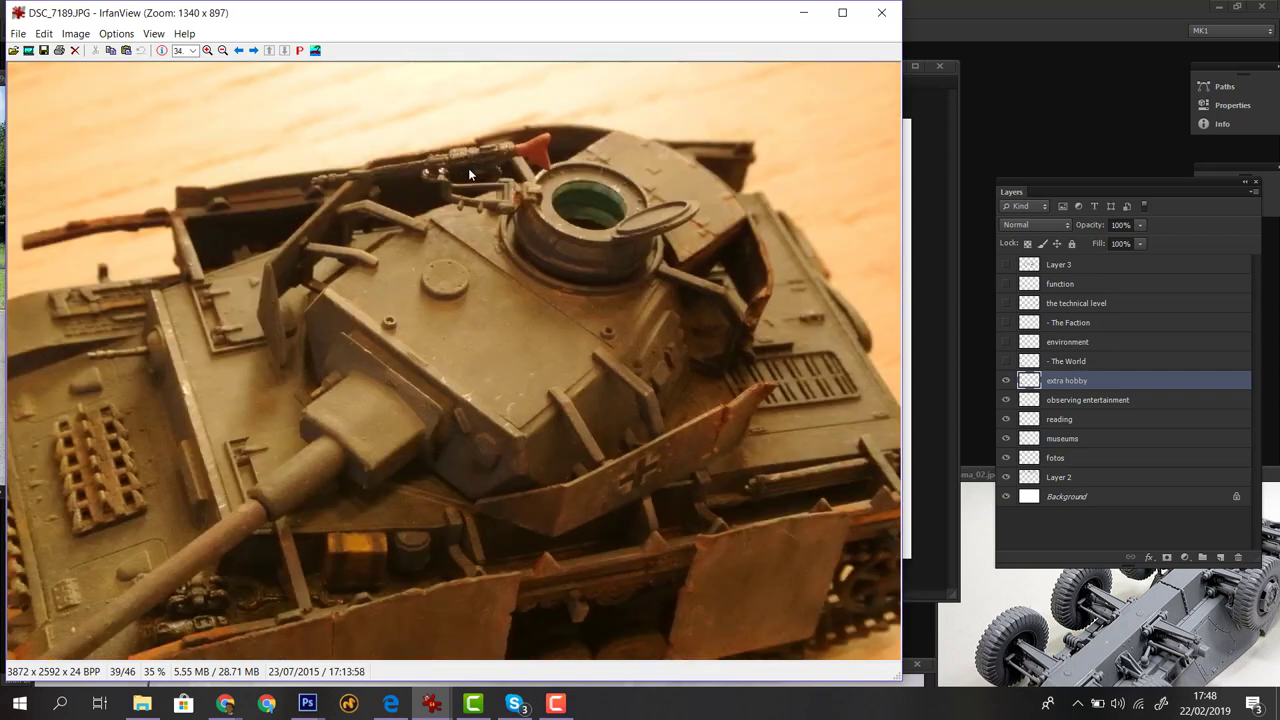
# Step: View the remaining photos of both tanks through the last image, DSC_7196, with the hand for scale
pyautogui.scroll(-1, 469, 175)
pyautogui.scroll(-1, 469, 175)
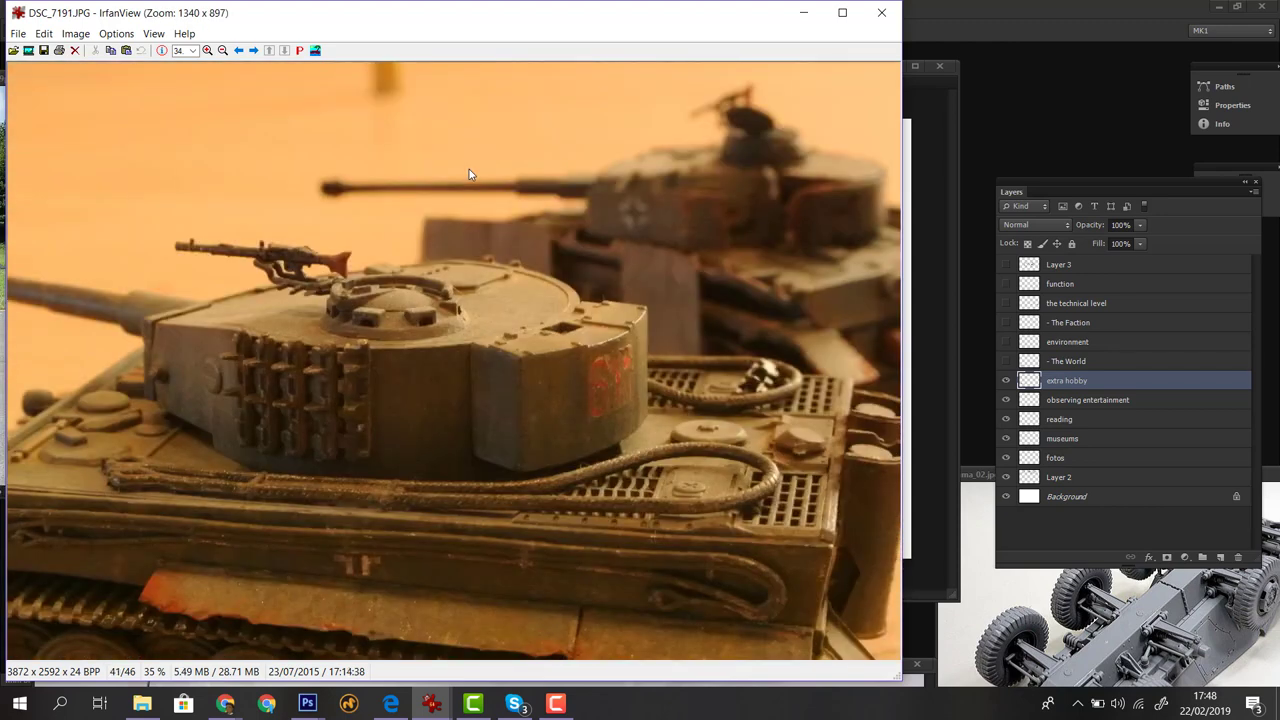
pyautogui.scroll(-1, 469, 174)
pyautogui.scroll(-1, 469, 174)
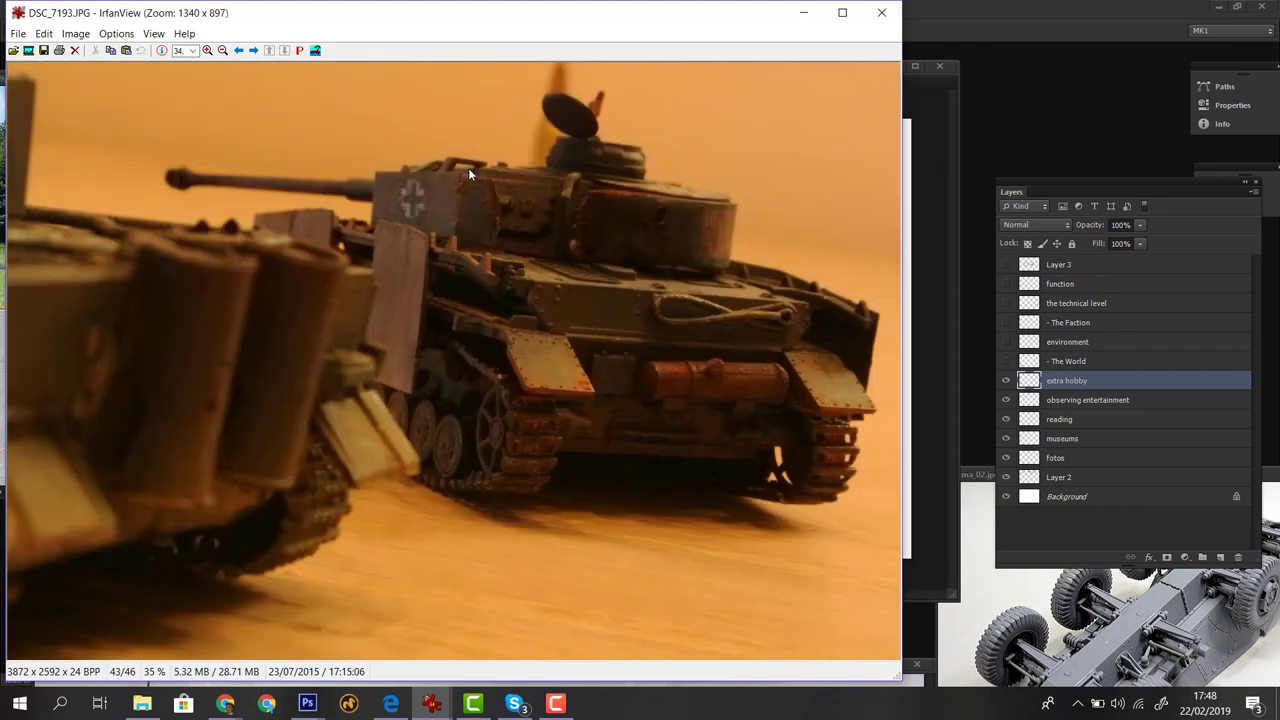
pyautogui.scroll(-1, 469, 174)
pyautogui.scroll(-1, 469, 174)
pyautogui.scroll(-1, 469, 174)
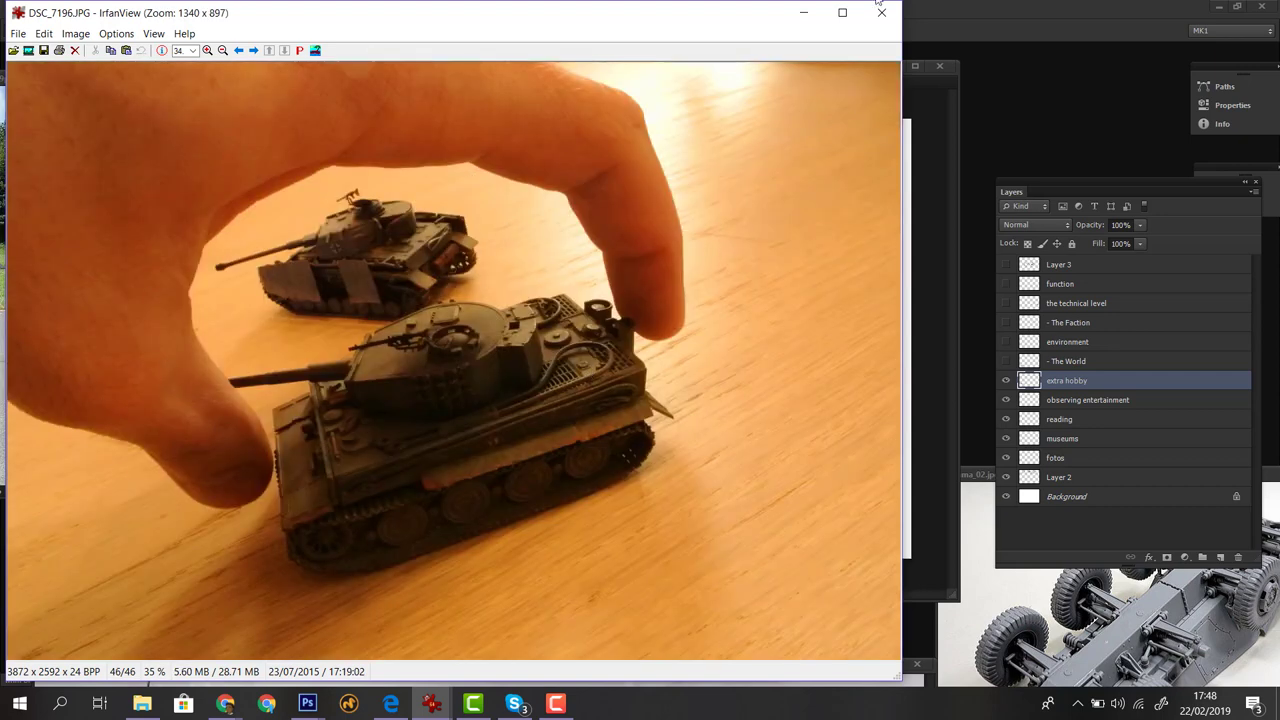
# Step: Return to the Photoshop notes document and show the "- The World" layer in the Collecting Reference column
pyautogui.click(882, 14)
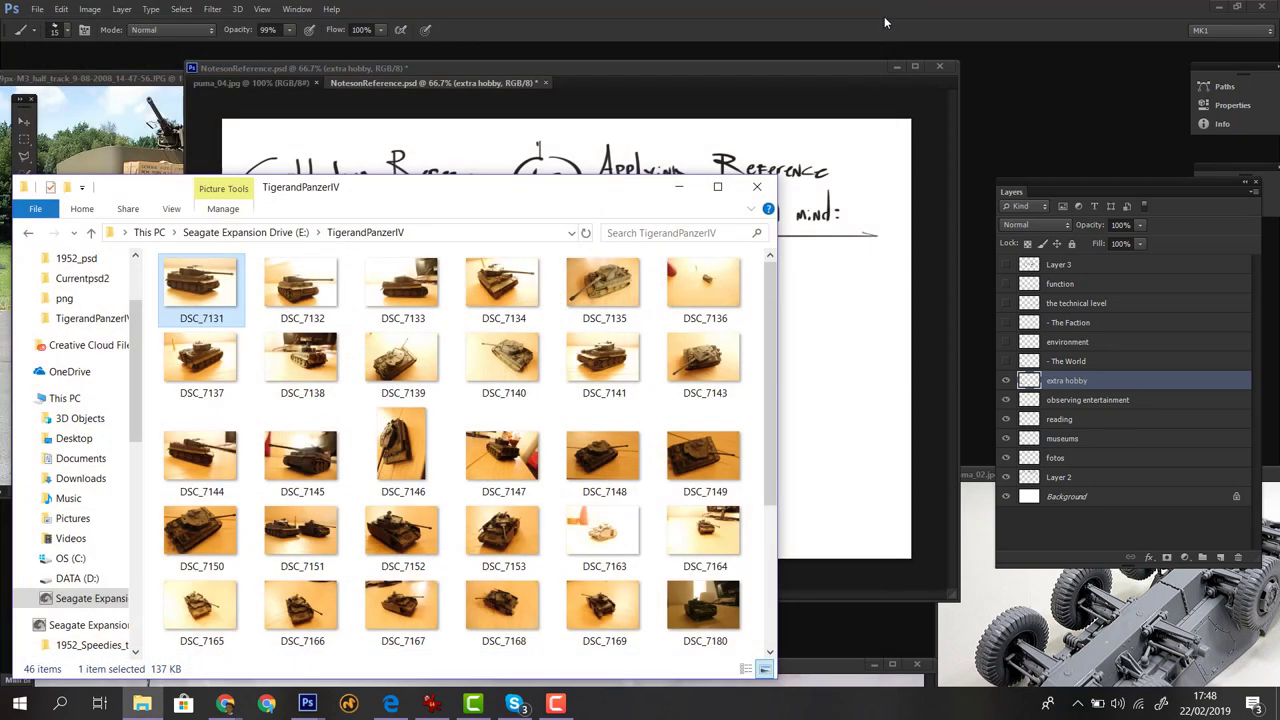
pyautogui.click(684, 192)
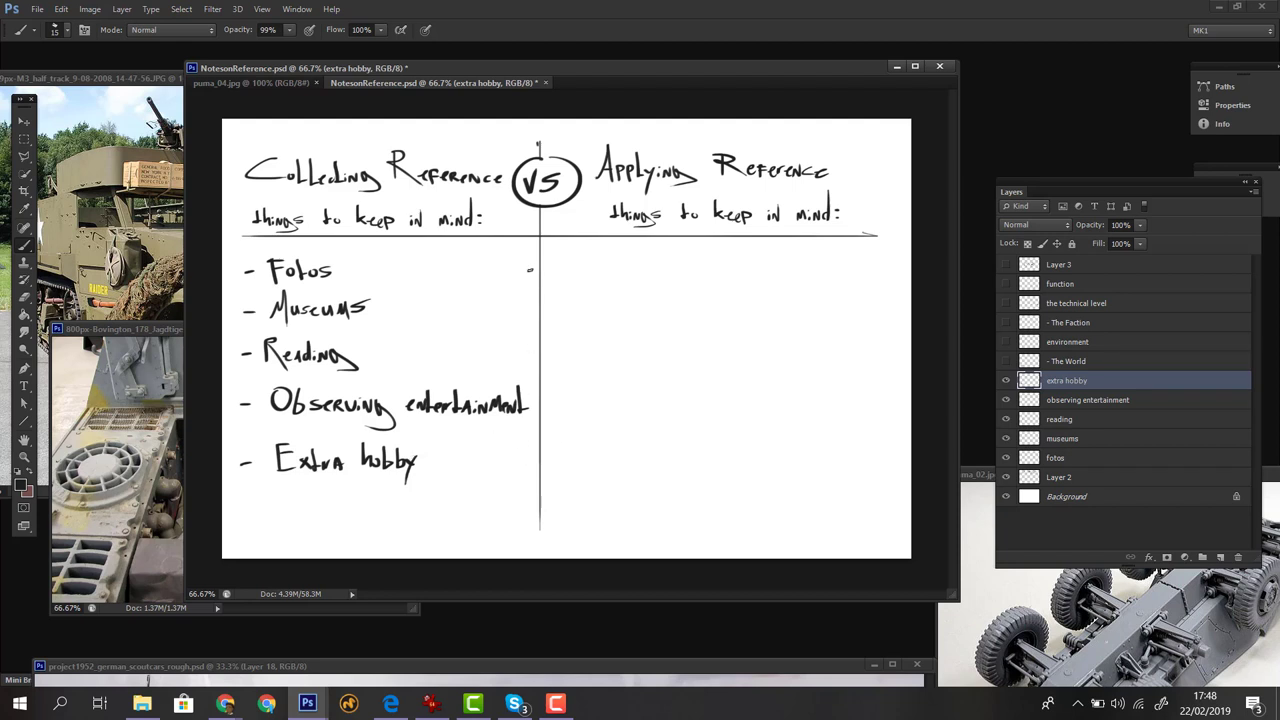
pyautogui.keyDown('shift'); pyautogui.click(539, 255); pyautogui.keyUp('shift')
pyautogui.click(1006, 361)
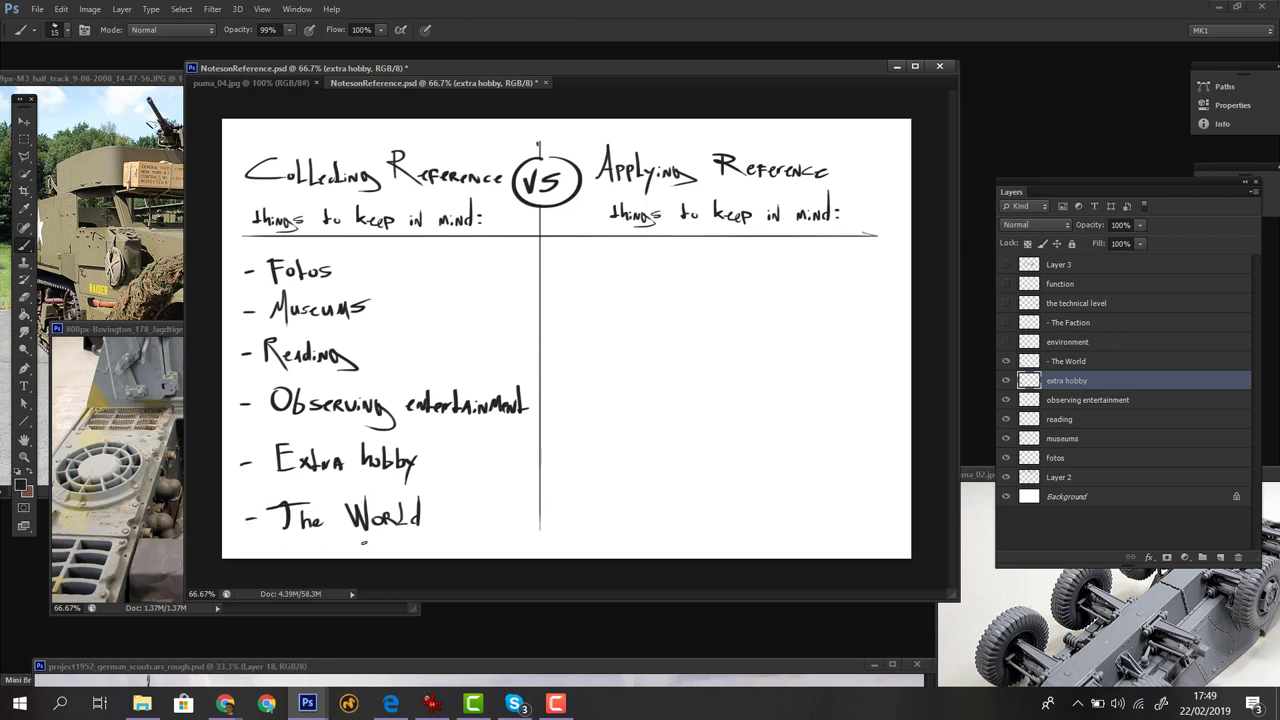
# Step: Circle The World entry repeatedly with black brush strokes for emphasis and undo the circling
pyautogui.moveTo(363, 543)
pyautogui.mouseDown()
pyautogui.moveTo(445, 518)
pyautogui.moveTo(290, 508)
pyautogui.moveTo(420, 498)
pyautogui.moveTo(313, 549)
pyautogui.moveTo(300, 508)
pyautogui.moveTo(300, 546)
pyautogui.moveTo(262, 515)
pyautogui.moveTo(394, 495)
pyautogui.mouseUp()
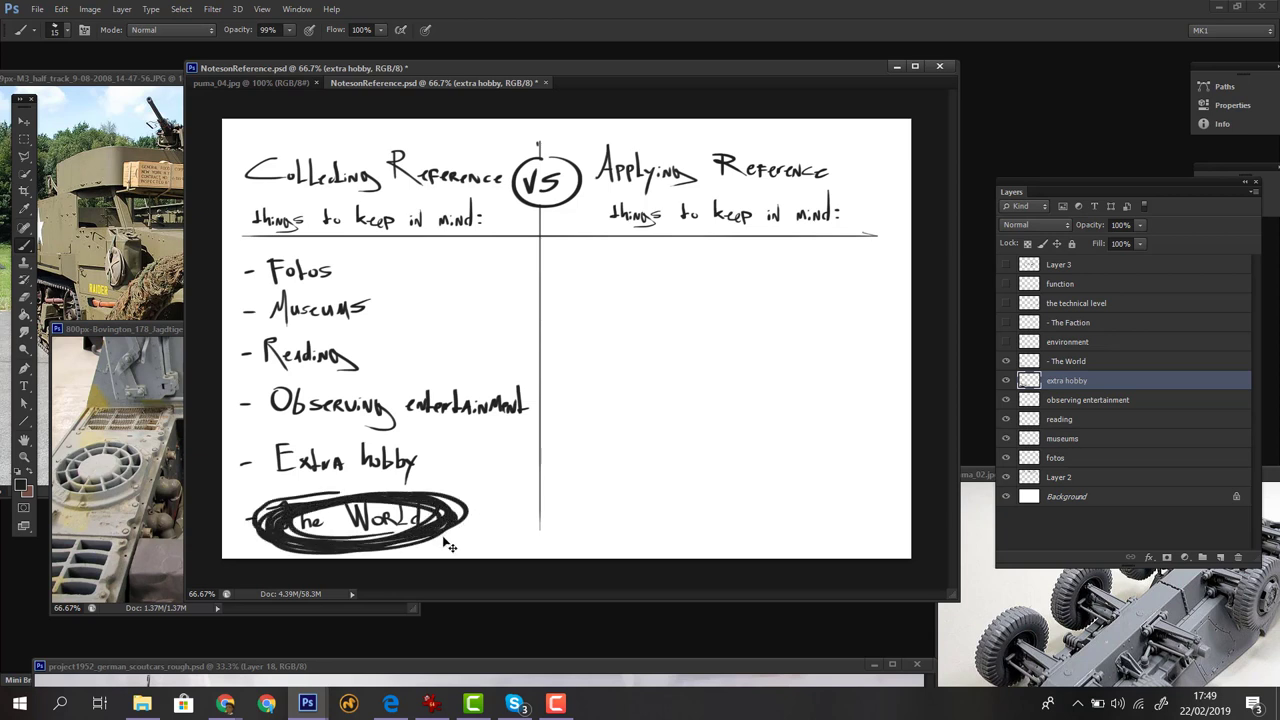
pyautogui.hotkey('ctrl', 'z')
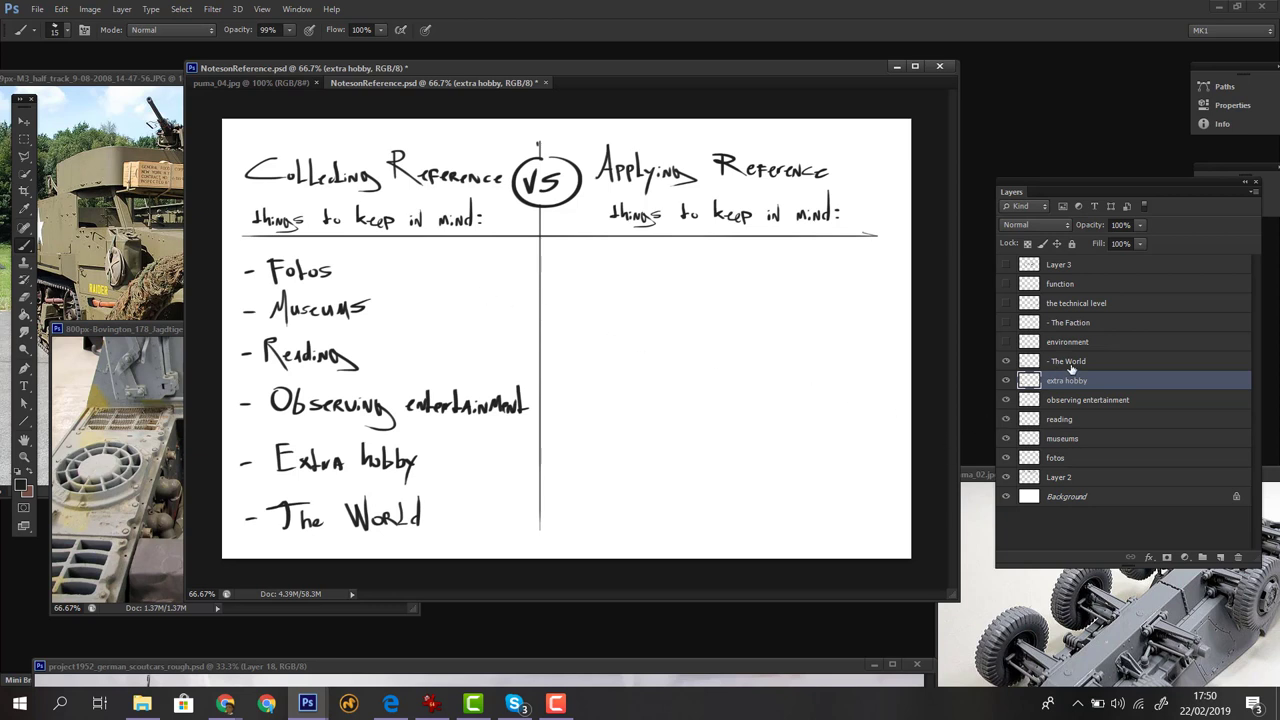
# Step: Move the active layer selection up past "- The World" to the hidden environment layer
pyautogui.hotkey('alt', ']')
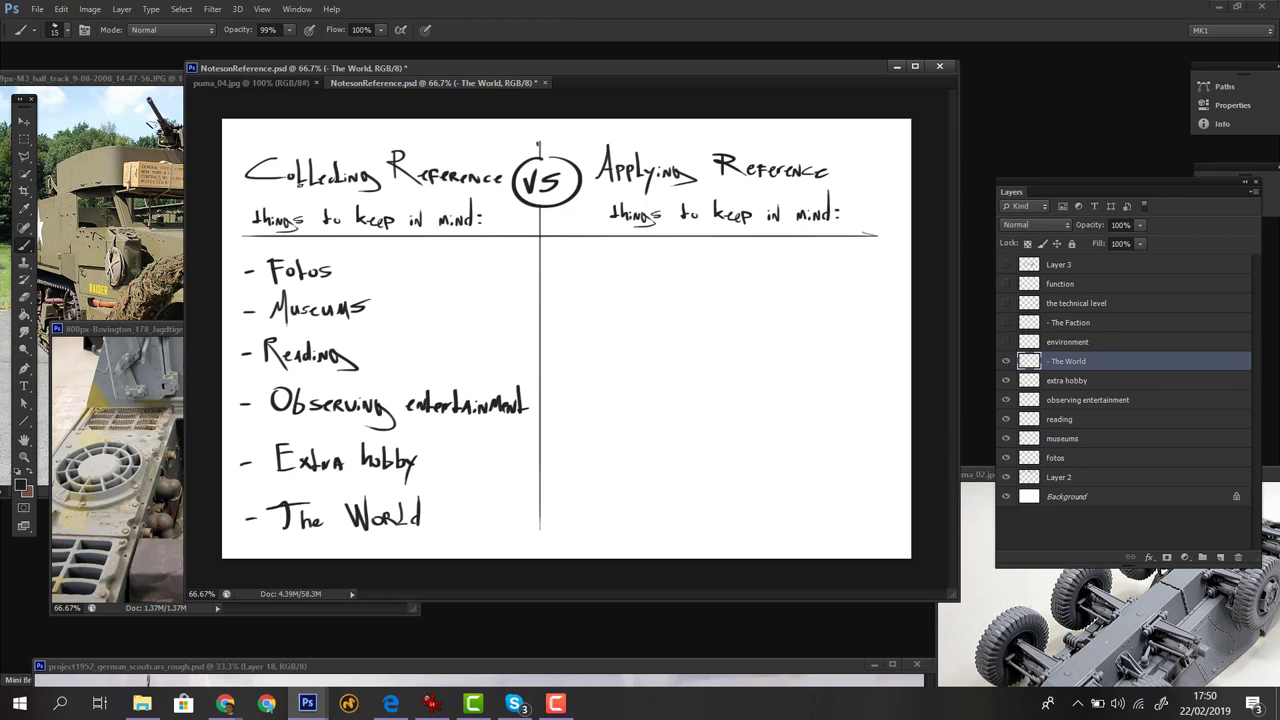
pyautogui.moveTo(368, 528); pyautogui.dragTo(378, 525)
pyautogui.hotkey('alt', ']')
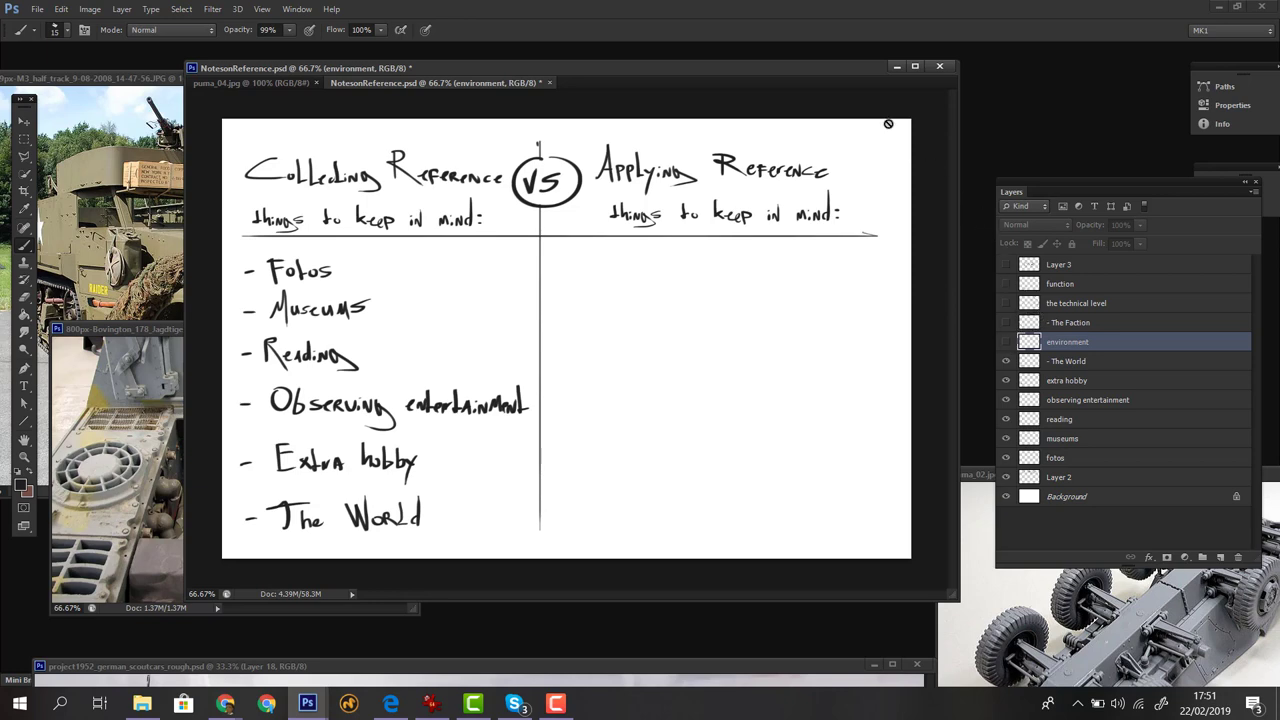
# Step: Shift the notes window slightly and bring the project1952_german_scoutcars_rough.psd document forward to show the scout car designs
pyautogui.moveTo(810, 67); pyautogui.dragTo(803, 76)
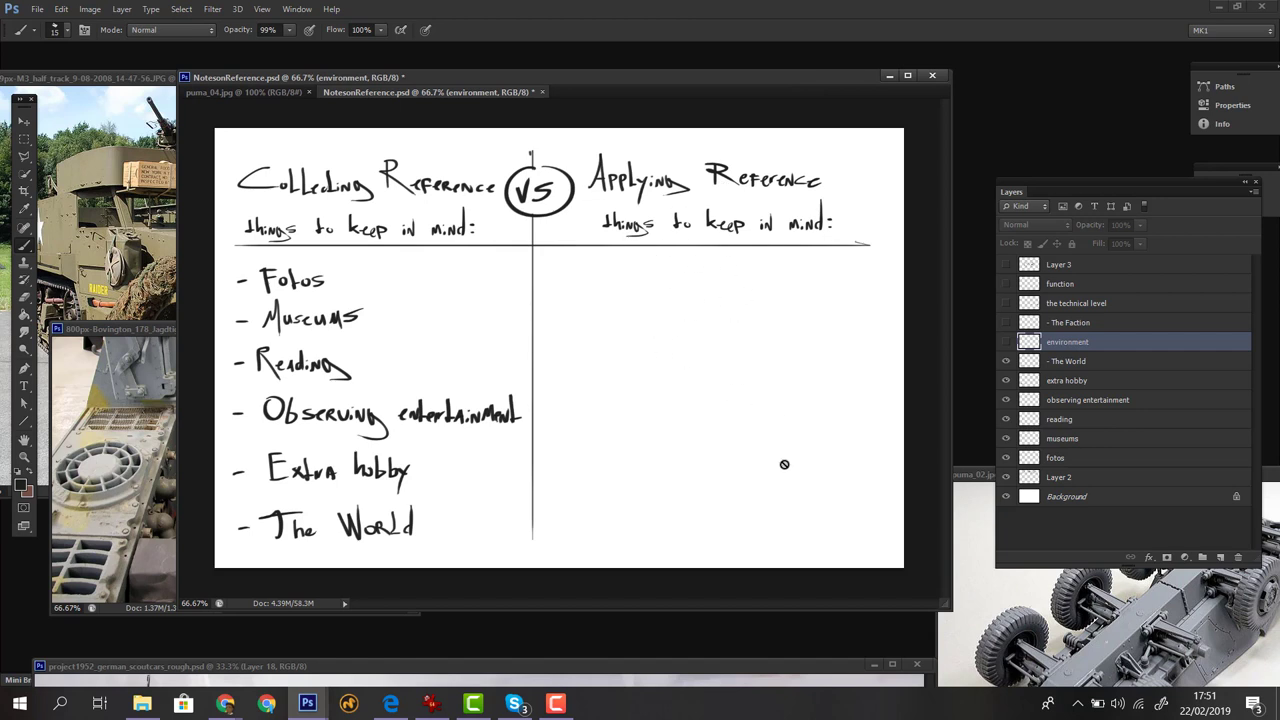
pyautogui.doubleClick(527, 667)
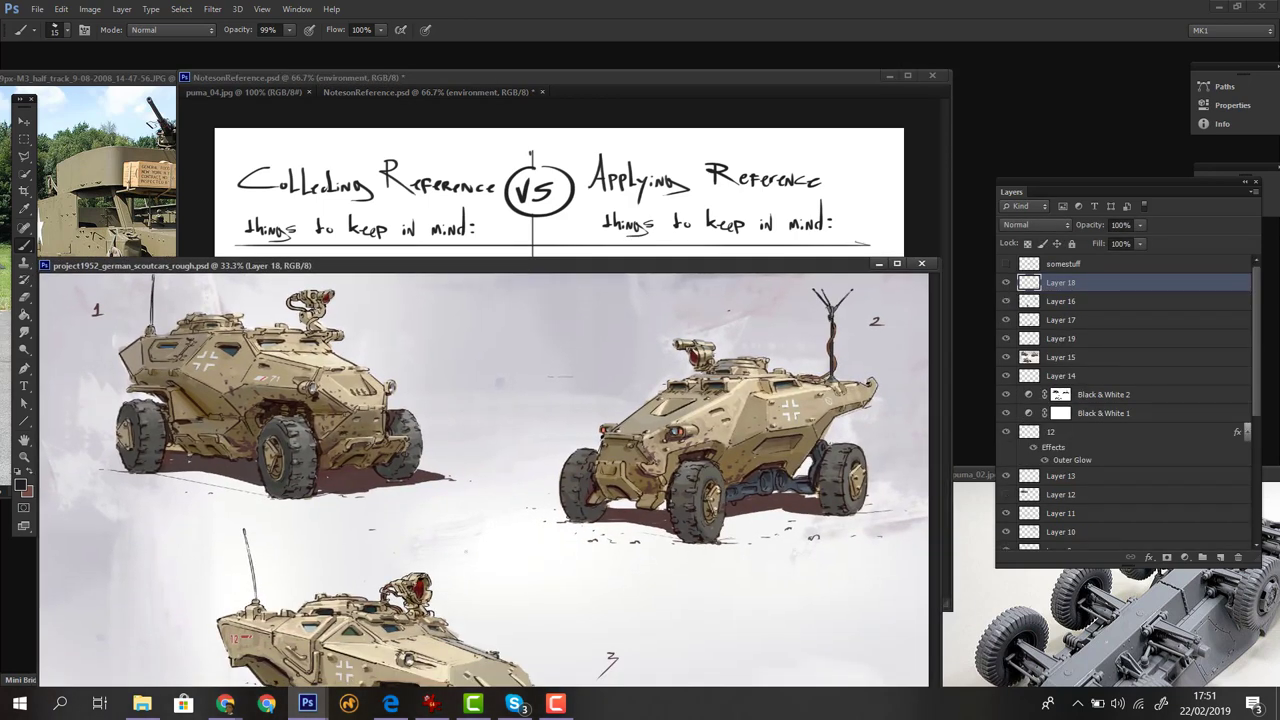
# Step: Move the scout car document down out of the way, enlarge the notes window and show the environment layer
pyautogui.moveTo(664, 270); pyautogui.dragTo(678, 673)
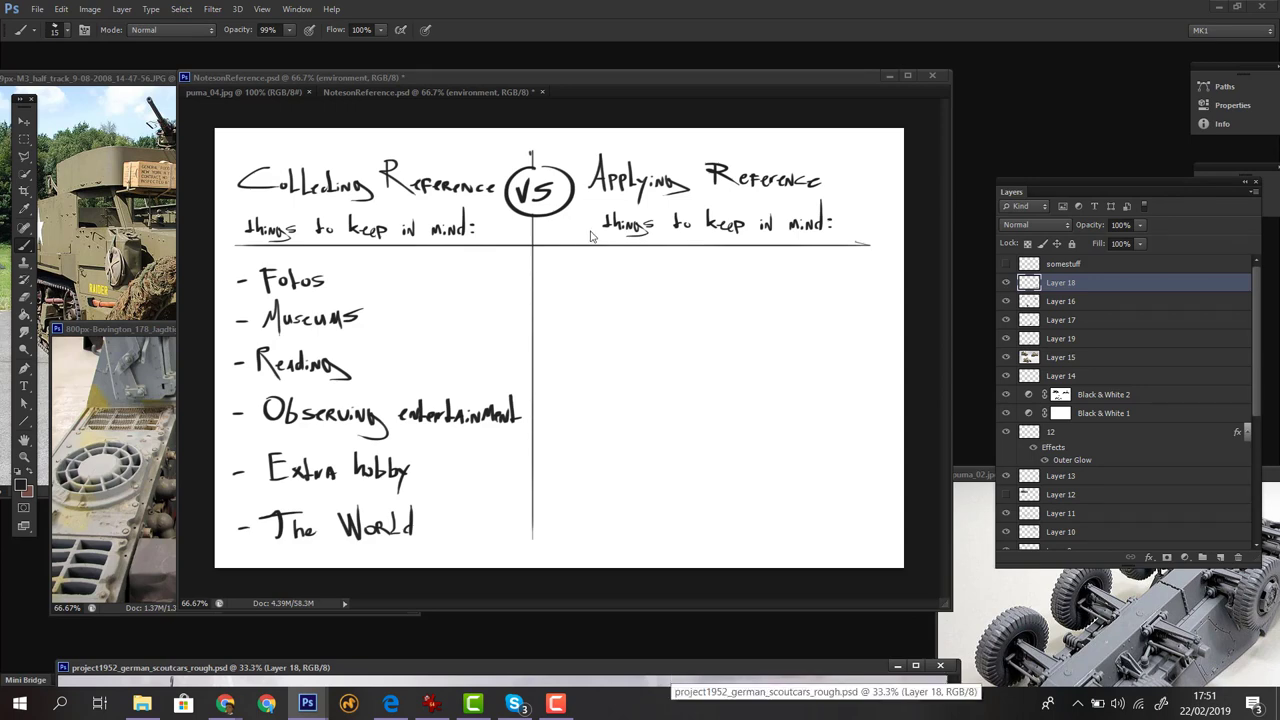
pyautogui.moveTo(624, 75); pyautogui.dragTo(574, 57)
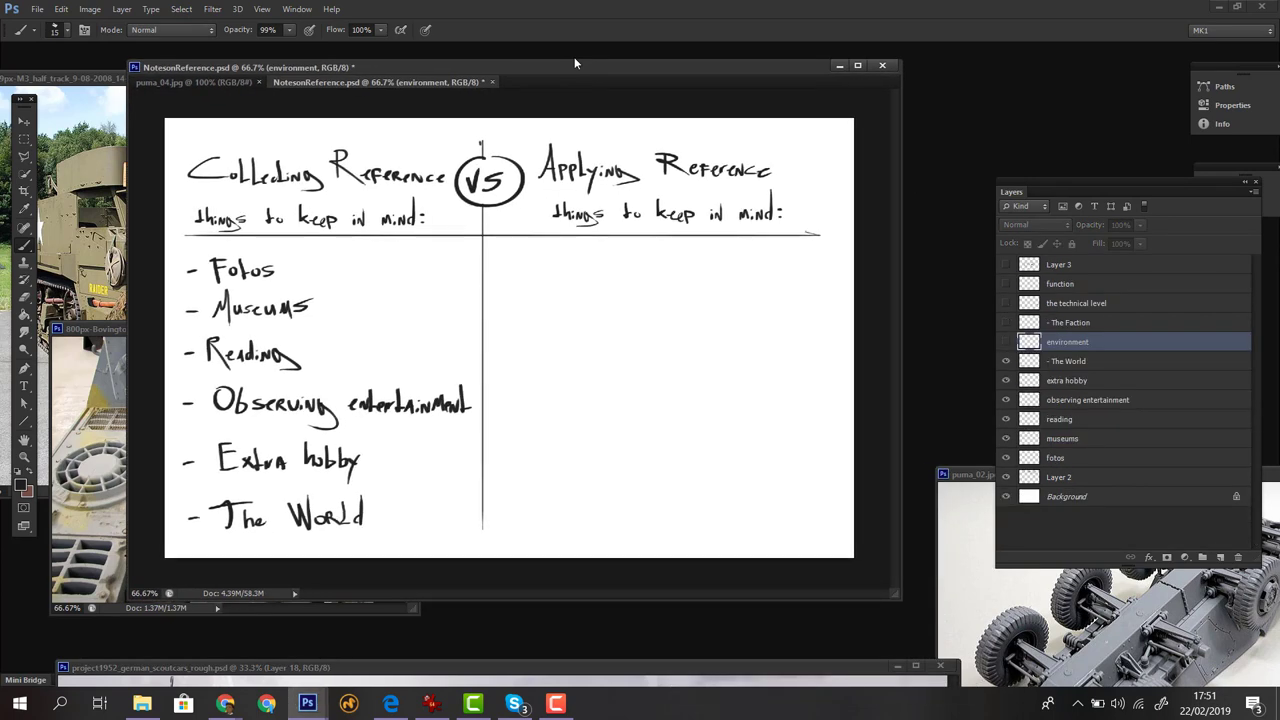
pyautogui.moveTo(912, 599); pyautogui.dragTo(946, 654)
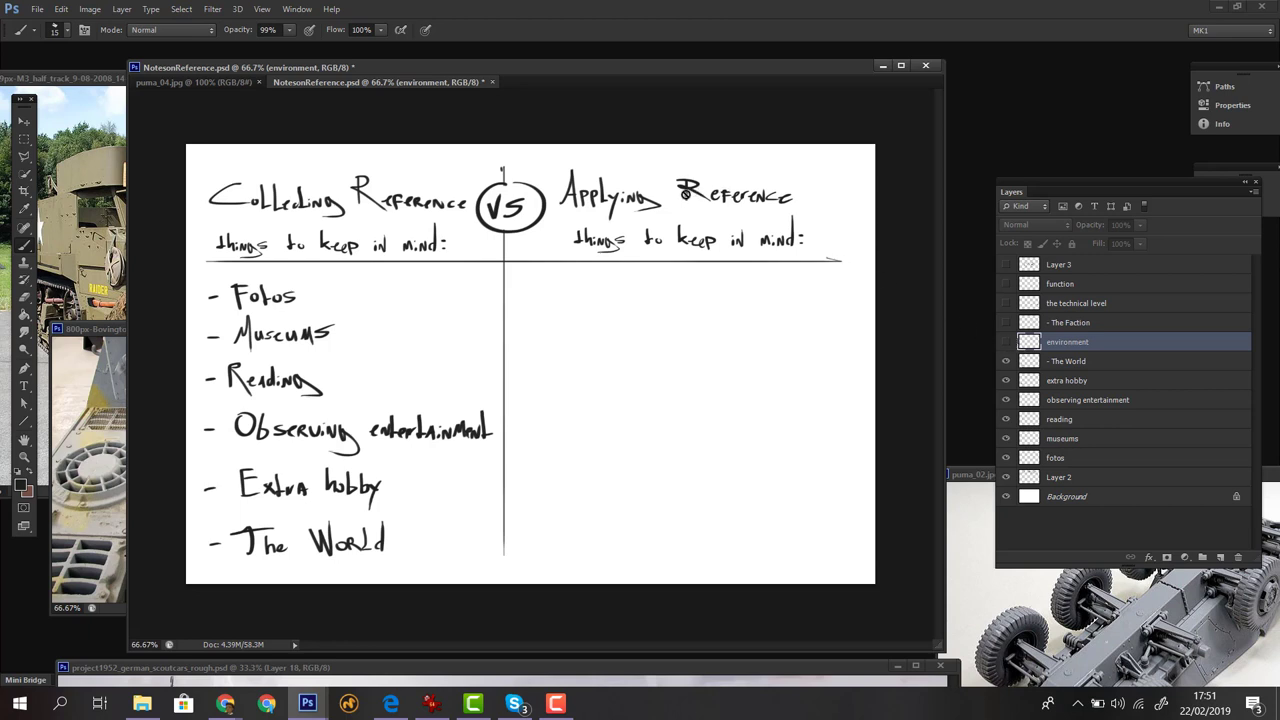
pyautogui.moveTo(686, 189); pyautogui.dragTo(680, 195)
pyautogui.click(1006, 342)
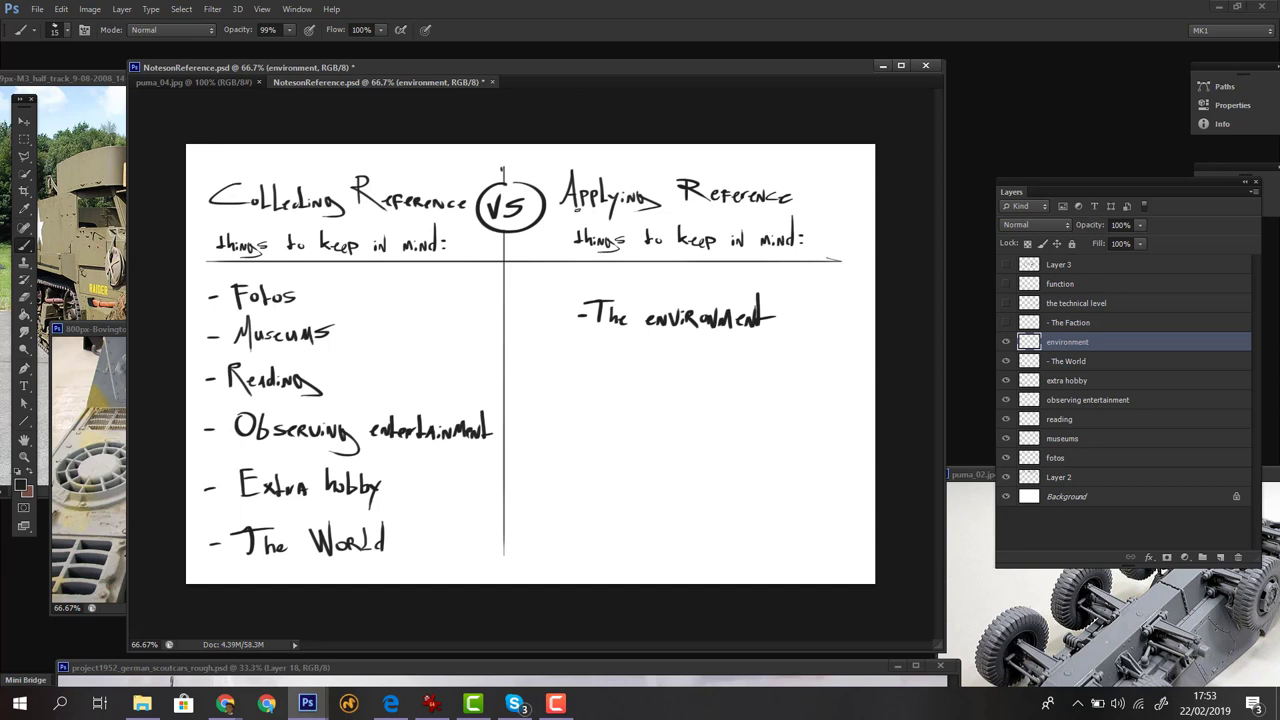
# Step: Show the "- The Faction" layer in the Applying Reference column and erase the stray dash below its entry
pyautogui.moveTo(560, 68); pyautogui.dragTo(547, 66)
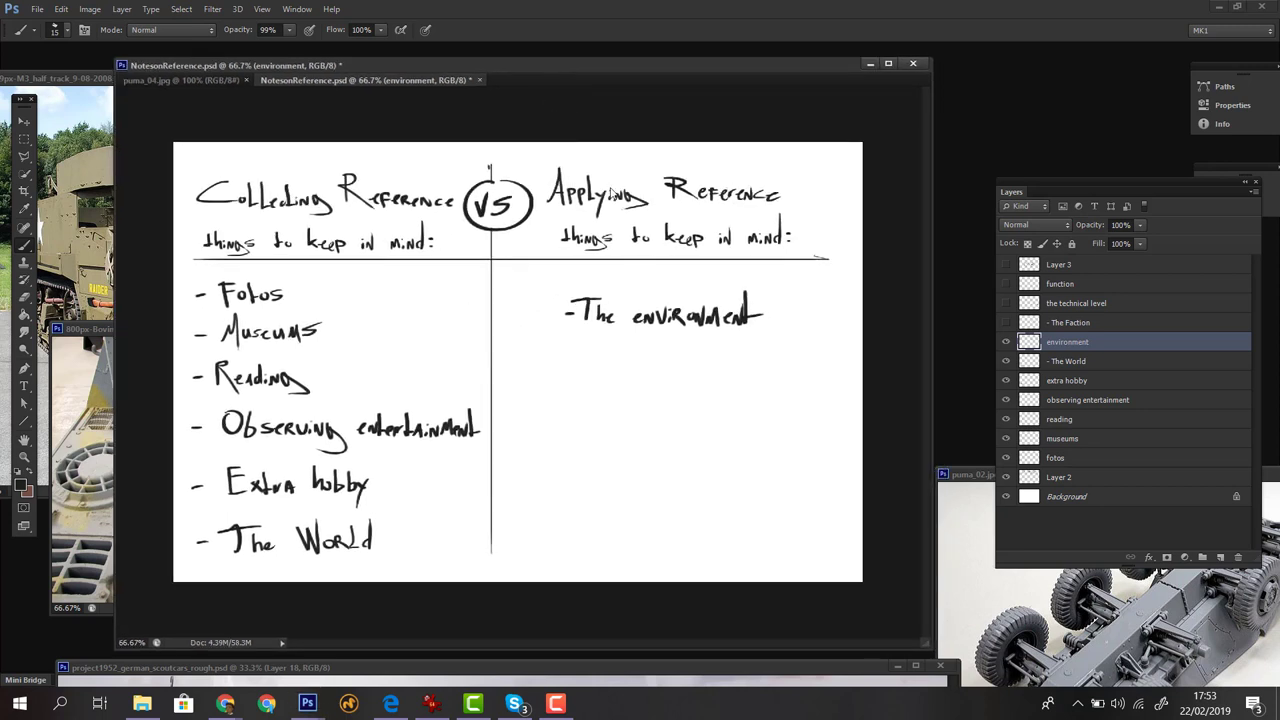
pyautogui.click(1062, 326)
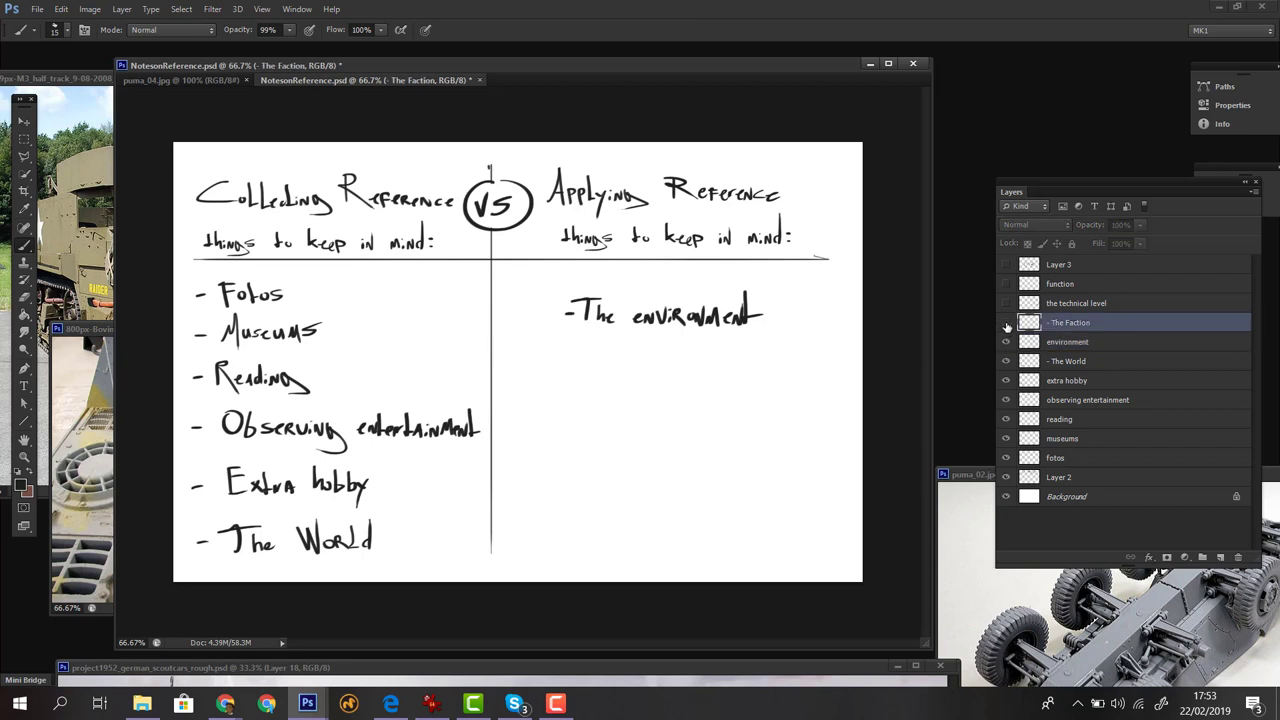
pyautogui.click(1006, 323)
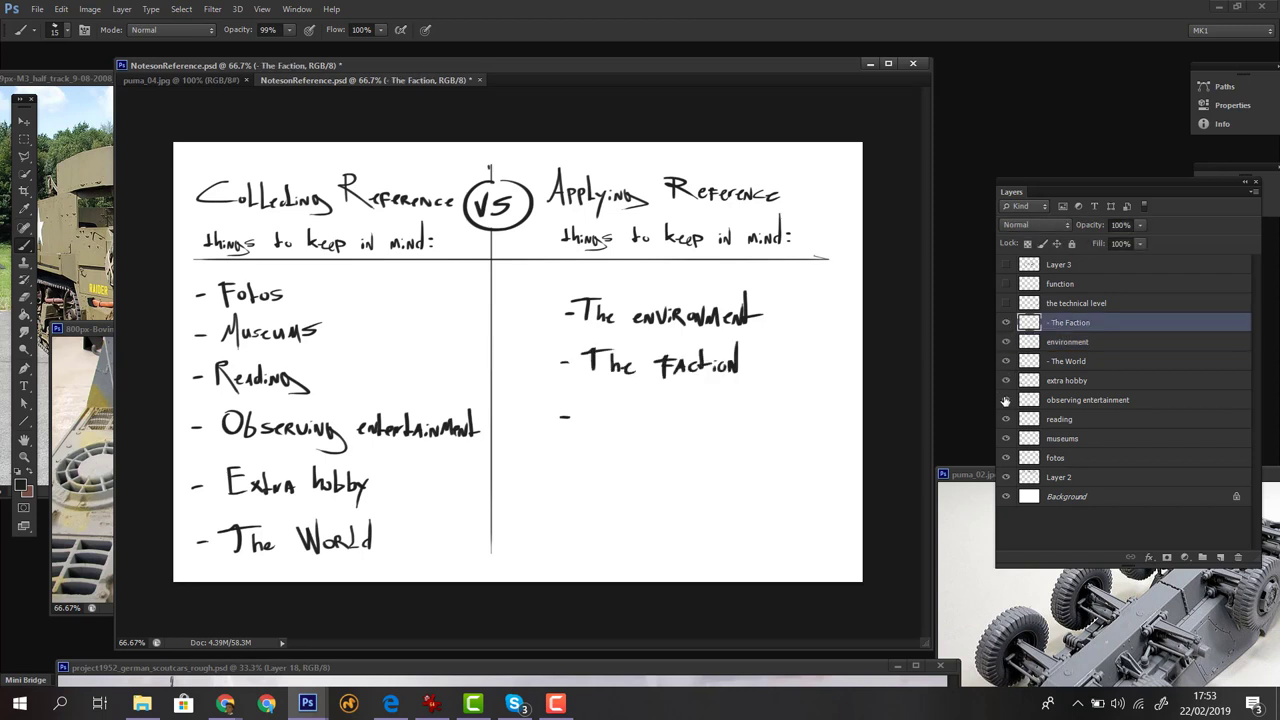
pyautogui.press('e')
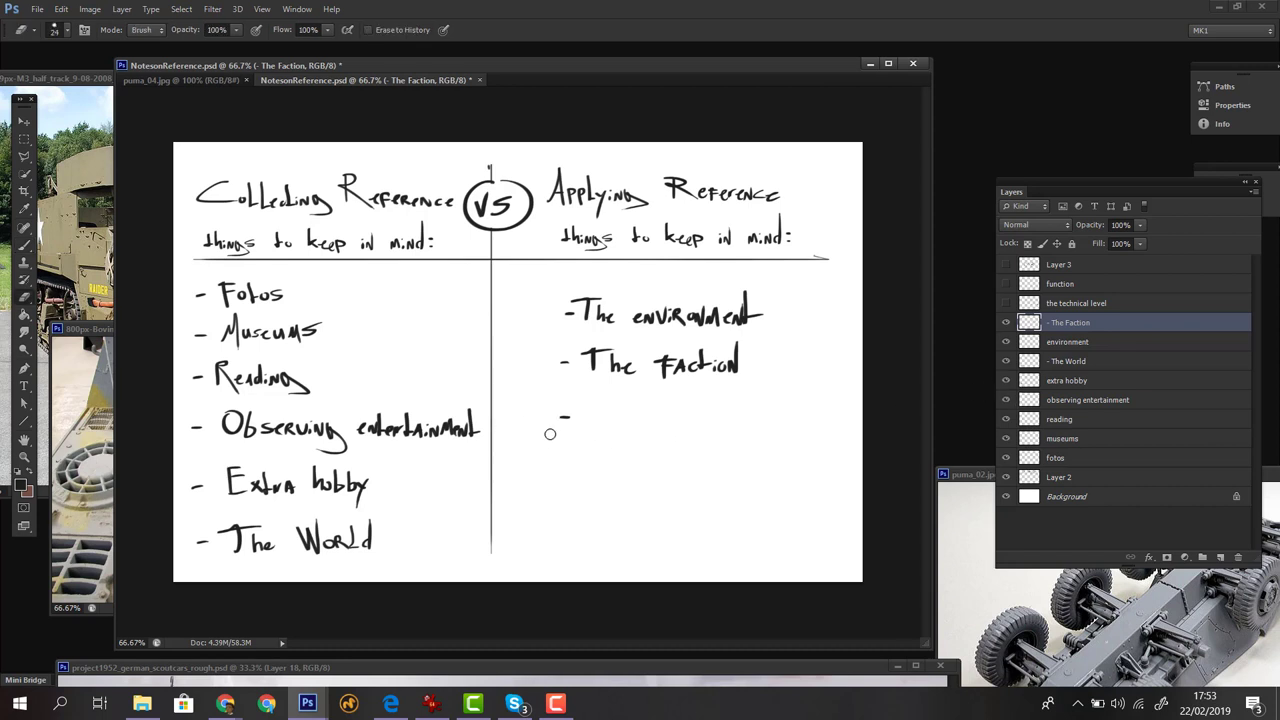
pyautogui.moveTo(545, 419); pyautogui.dragTo(593, 425)
# Step: Show the technical level and function layers to complete the Applying Reference list
pyautogui.click(1087, 307)
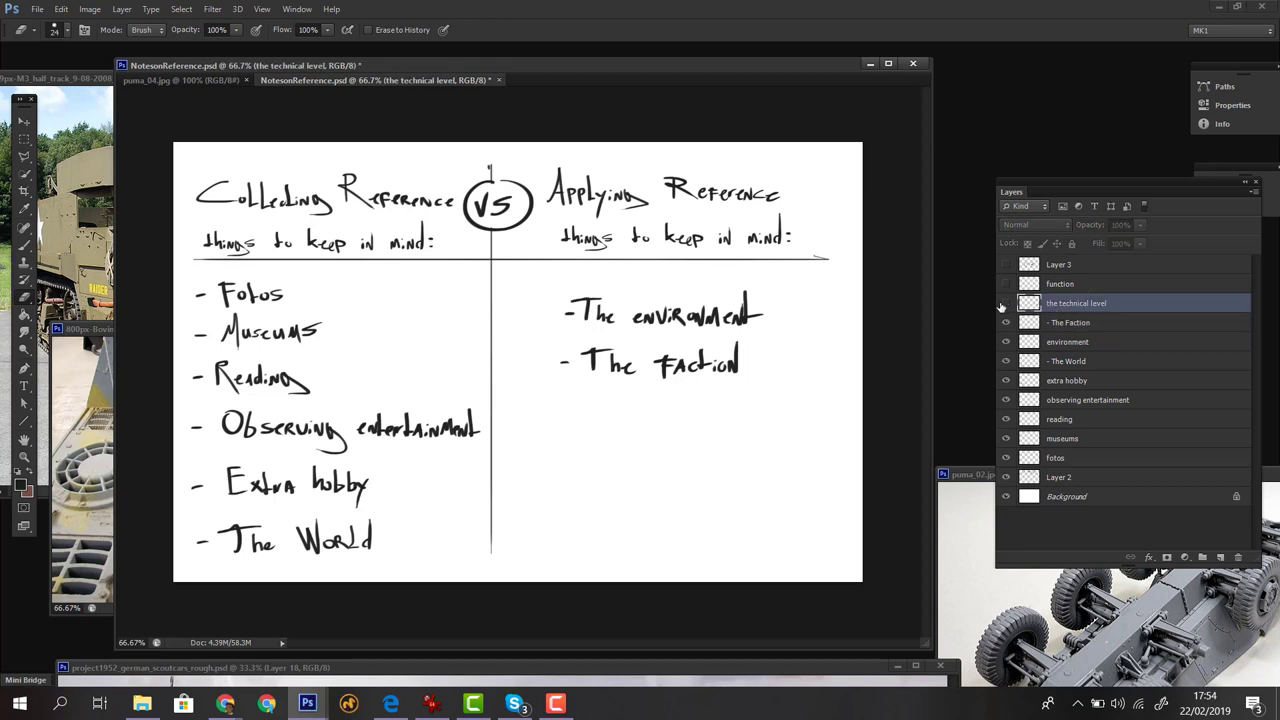
pyautogui.click(1006, 303)
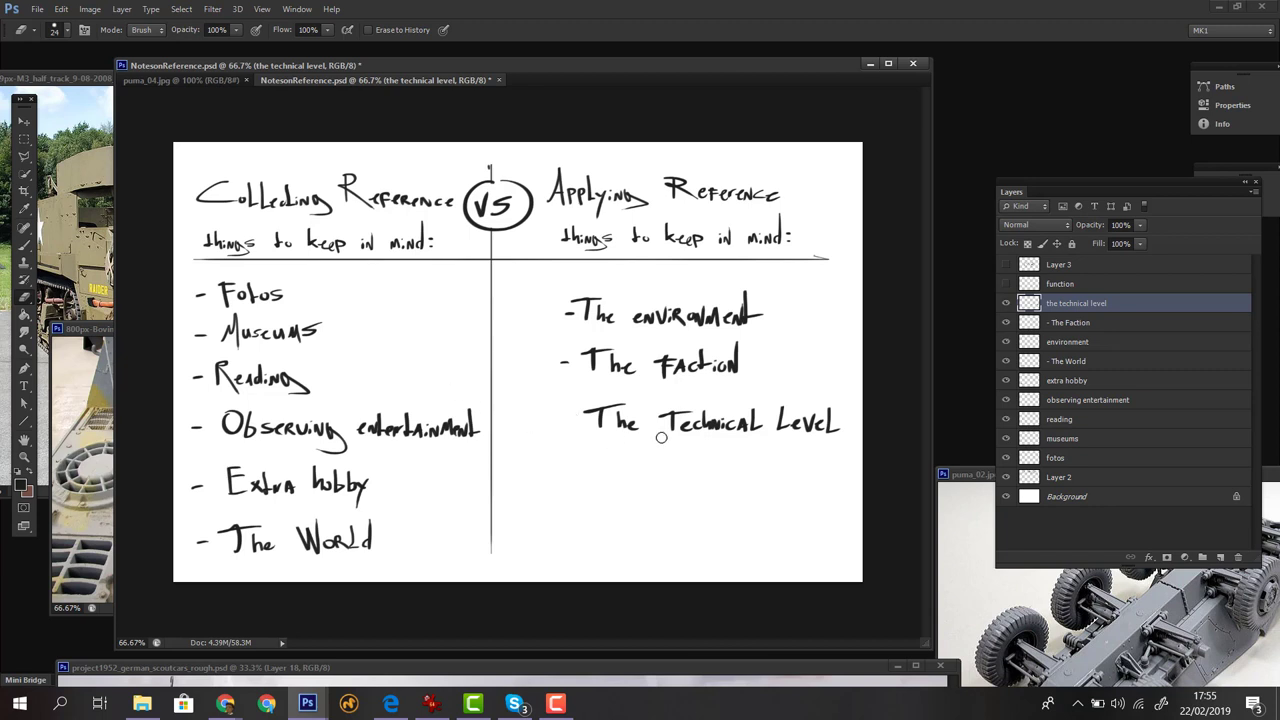
pyautogui.click(1028, 284)
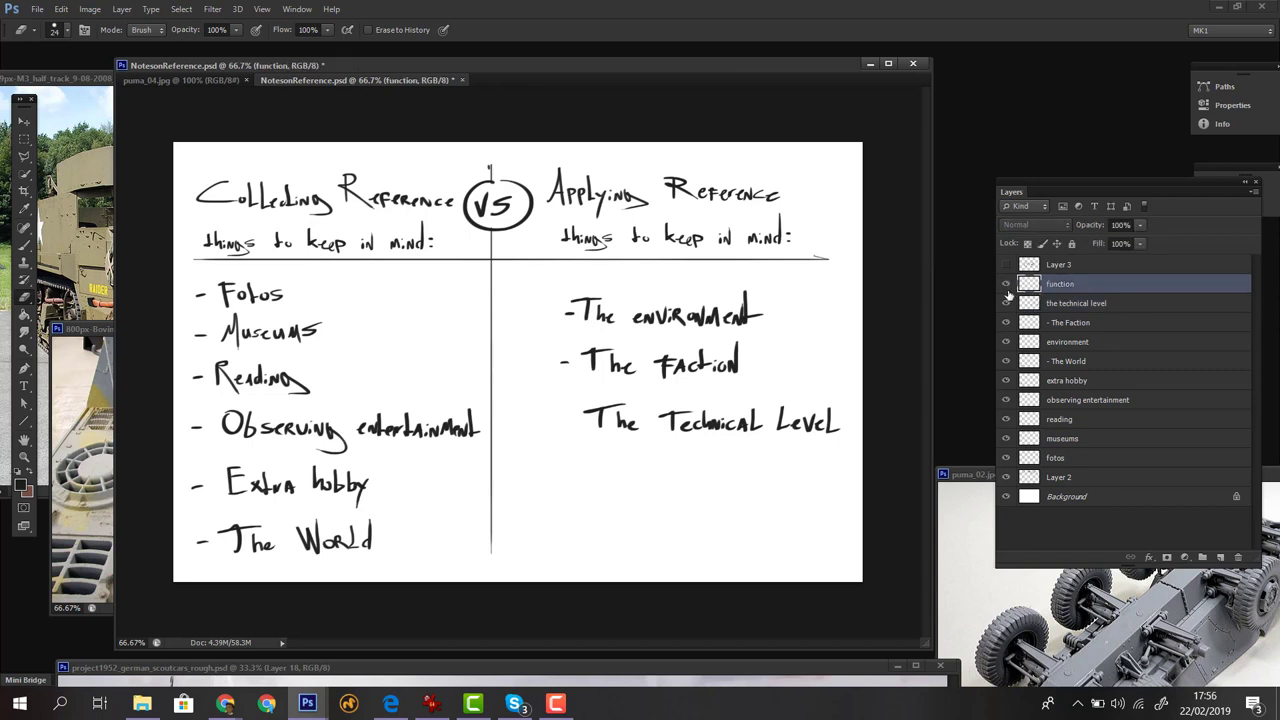
pyautogui.click(1006, 284)
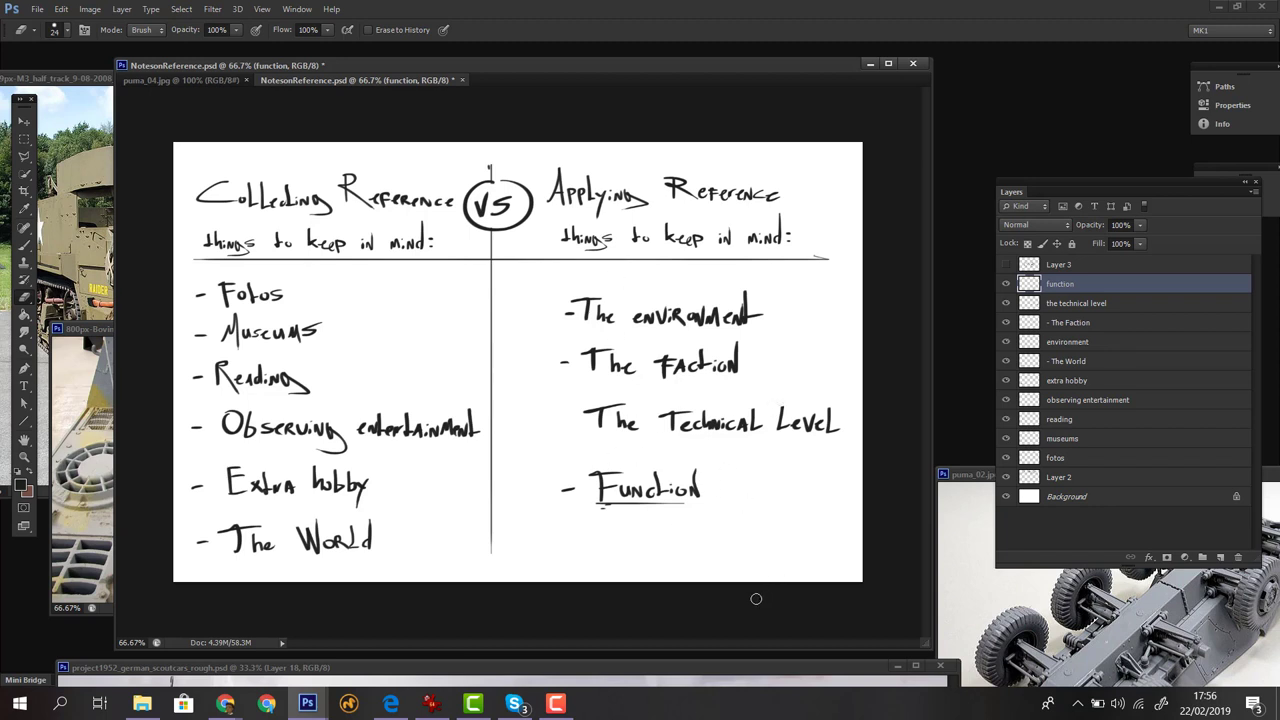
# Step: Move the notes window out of the way and place project1952_german_scoutcars_rough.psd so all three scout car designs are in view
pyautogui.doubleClick(700, 668)
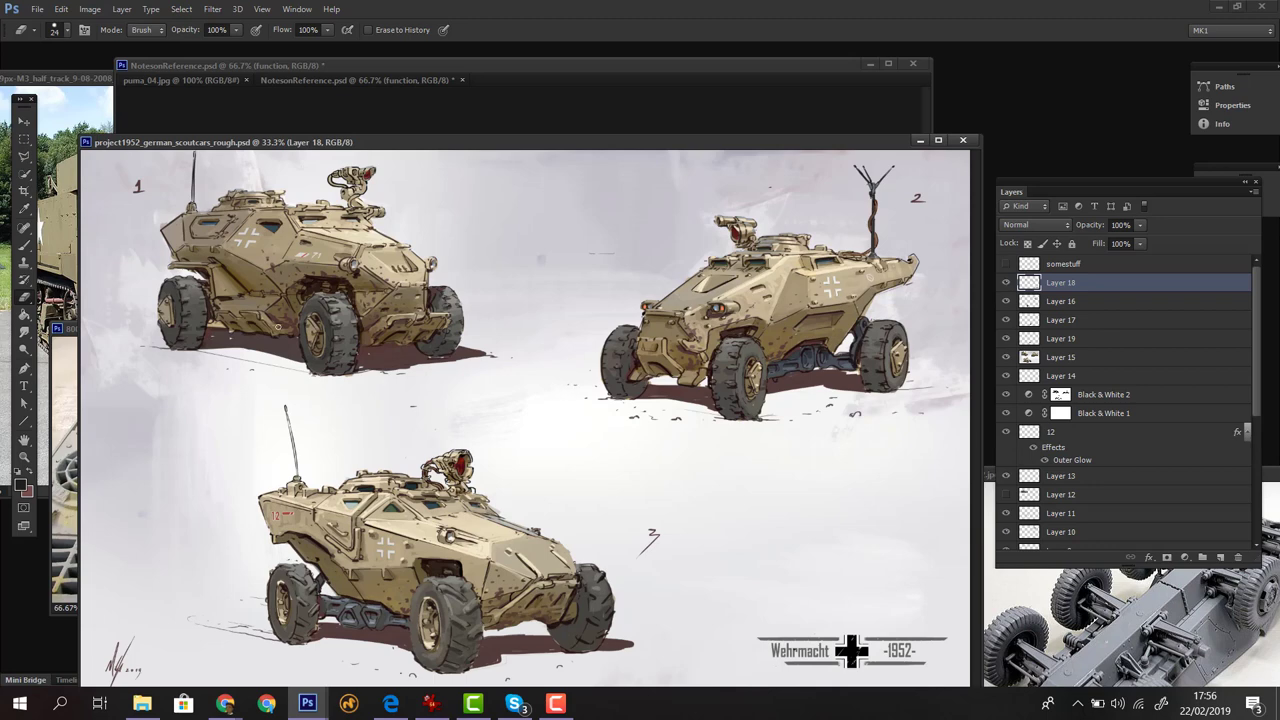
pyautogui.moveTo(498, 145); pyautogui.dragTo(606, 651)
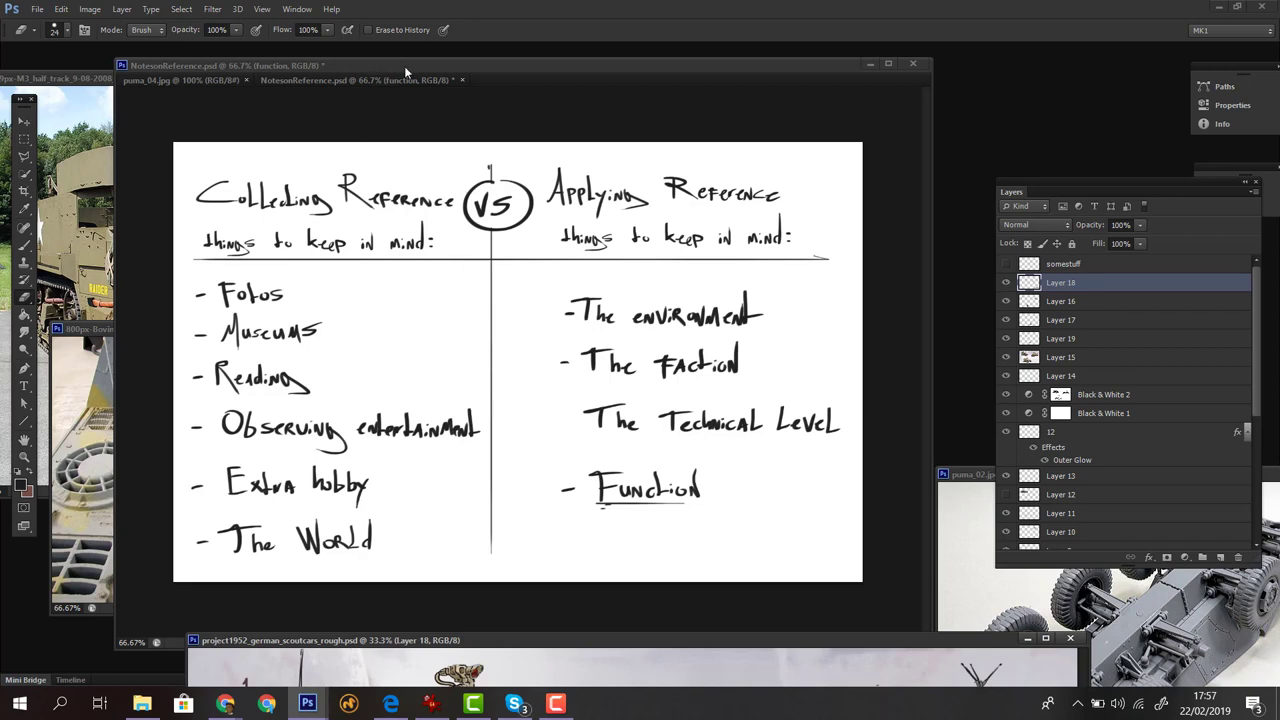
pyautogui.moveTo(405, 72); pyautogui.dragTo(216, 622)
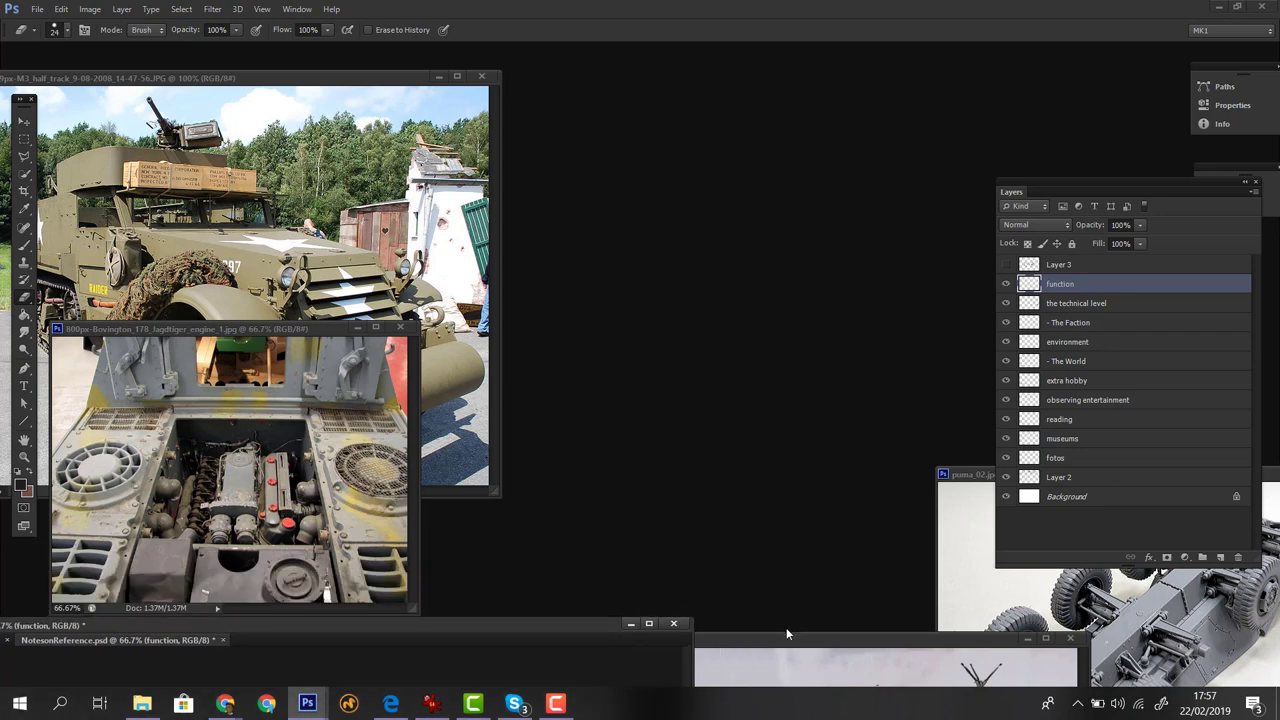
pyautogui.moveTo(786, 633); pyautogui.dragTo(776, 212)
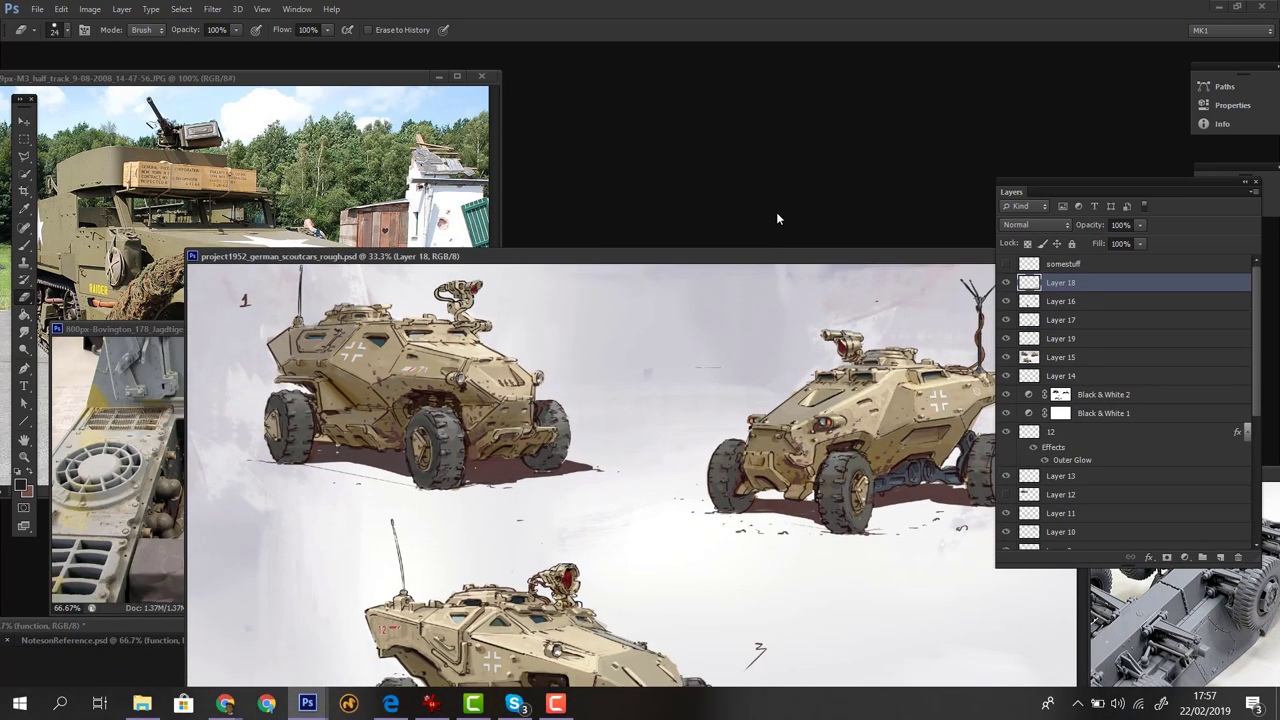
pyautogui.moveTo(736, 262); pyautogui.dragTo(689, 80)
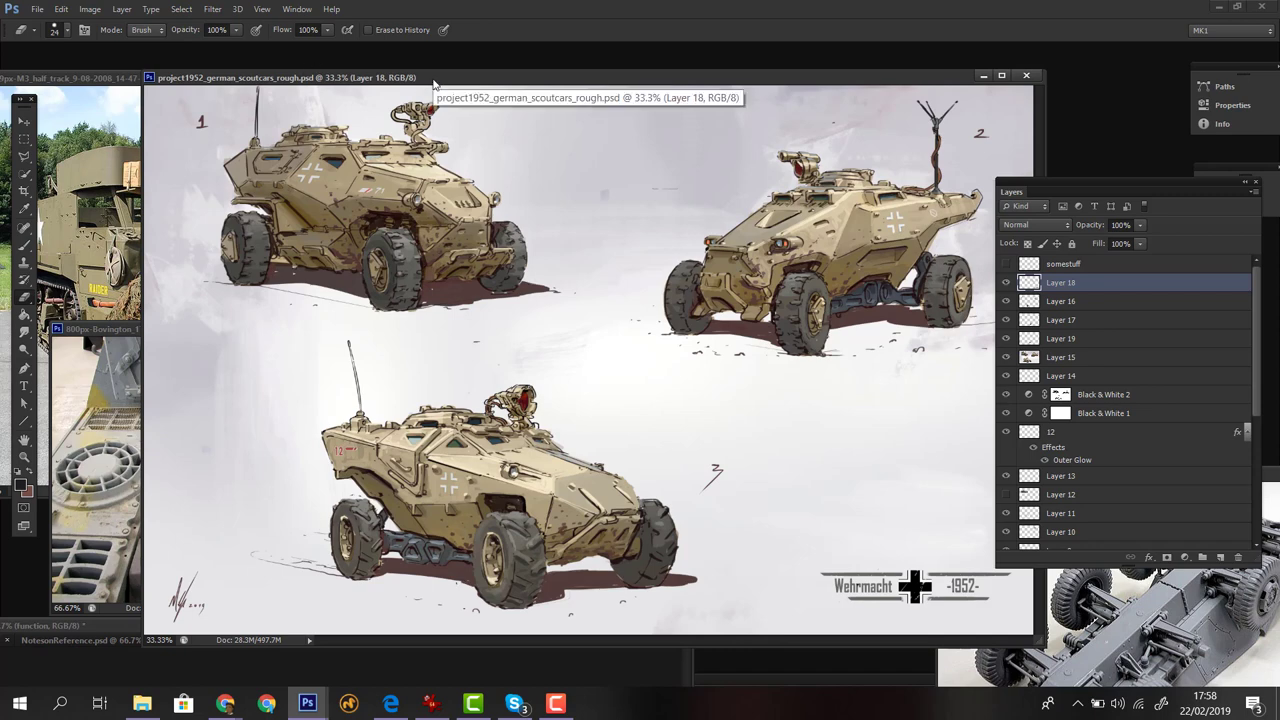
pyautogui.moveTo(434, 82); pyautogui.dragTo(405, 77)
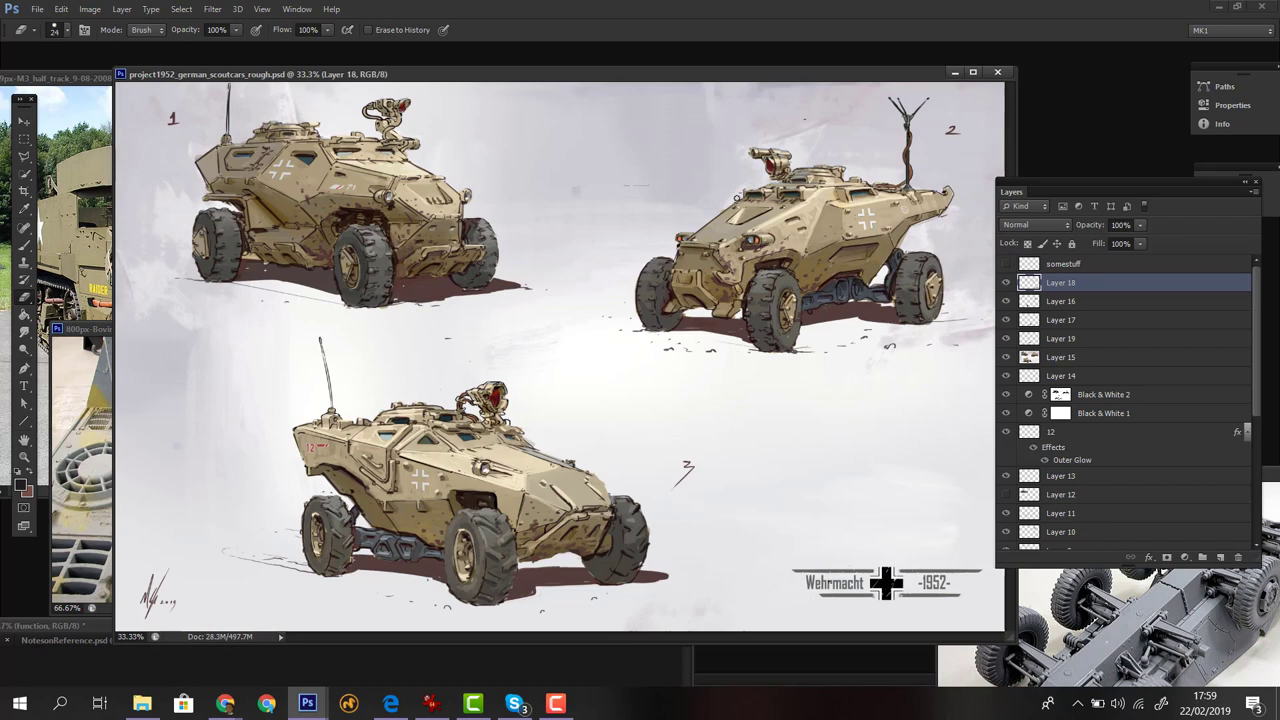
# Step: Bring NotesonReference.psd back to the front and place it over the lower part of the scout car designs
pyautogui.click(56, 628)
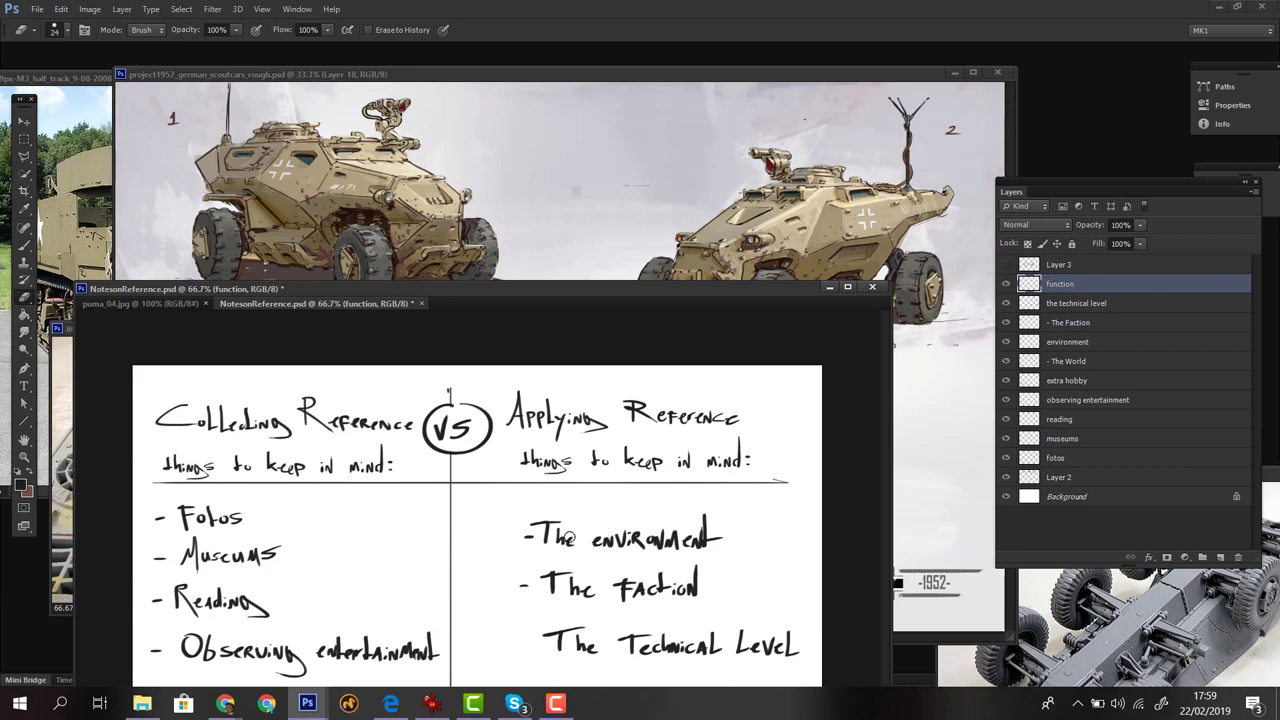
pyautogui.moveTo(696, 287); pyautogui.dragTo(520, 374)
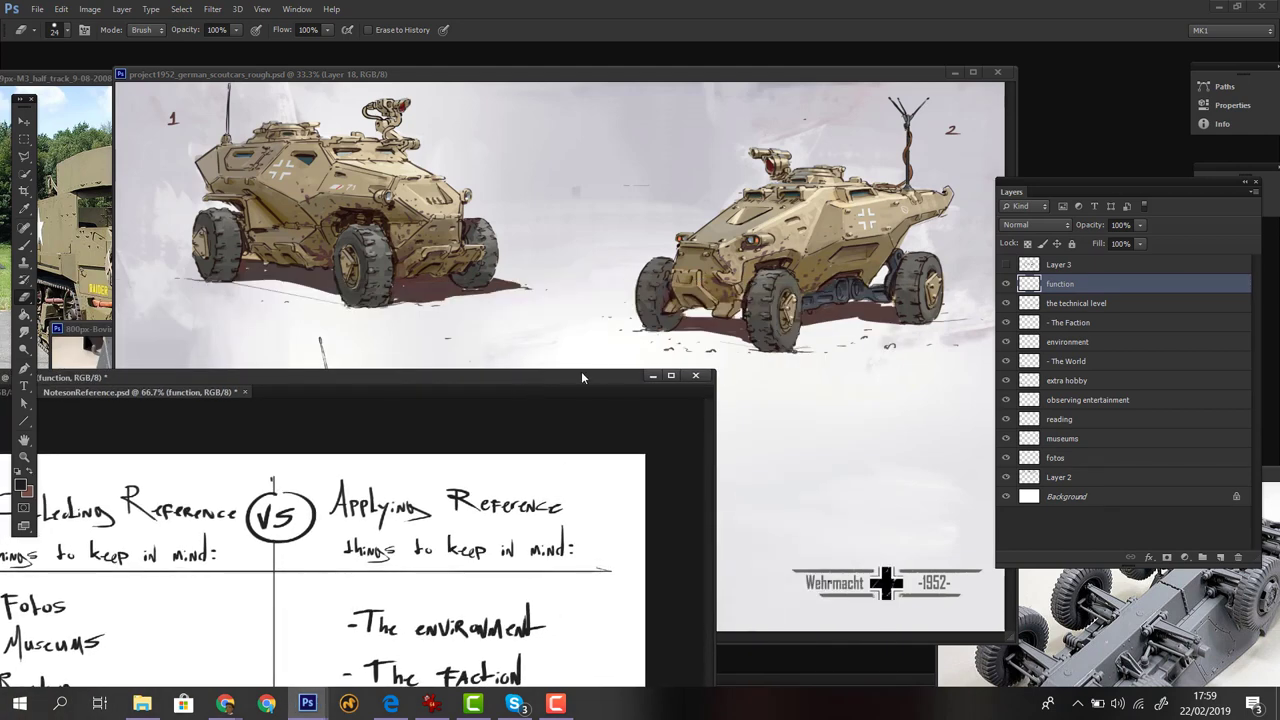
pyautogui.moveTo(594, 376); pyautogui.dragTo(689, 374)
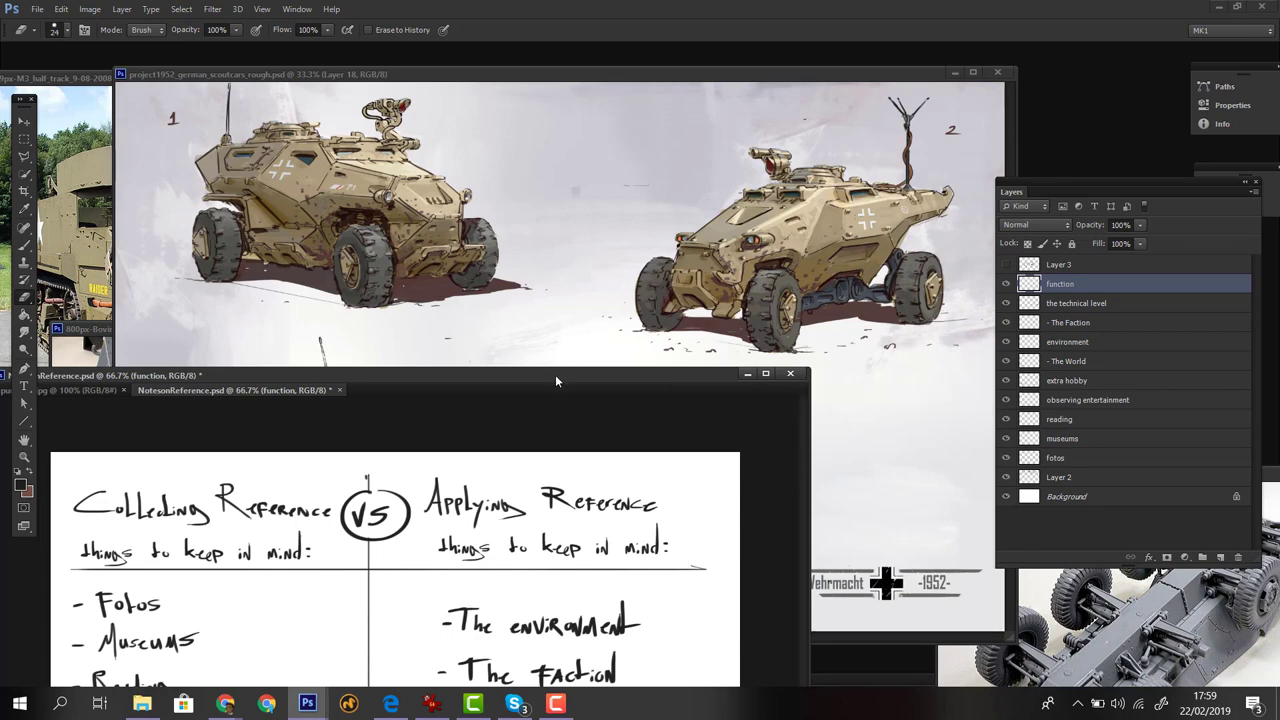
pyautogui.moveTo(555, 374); pyautogui.dragTo(582, 389)
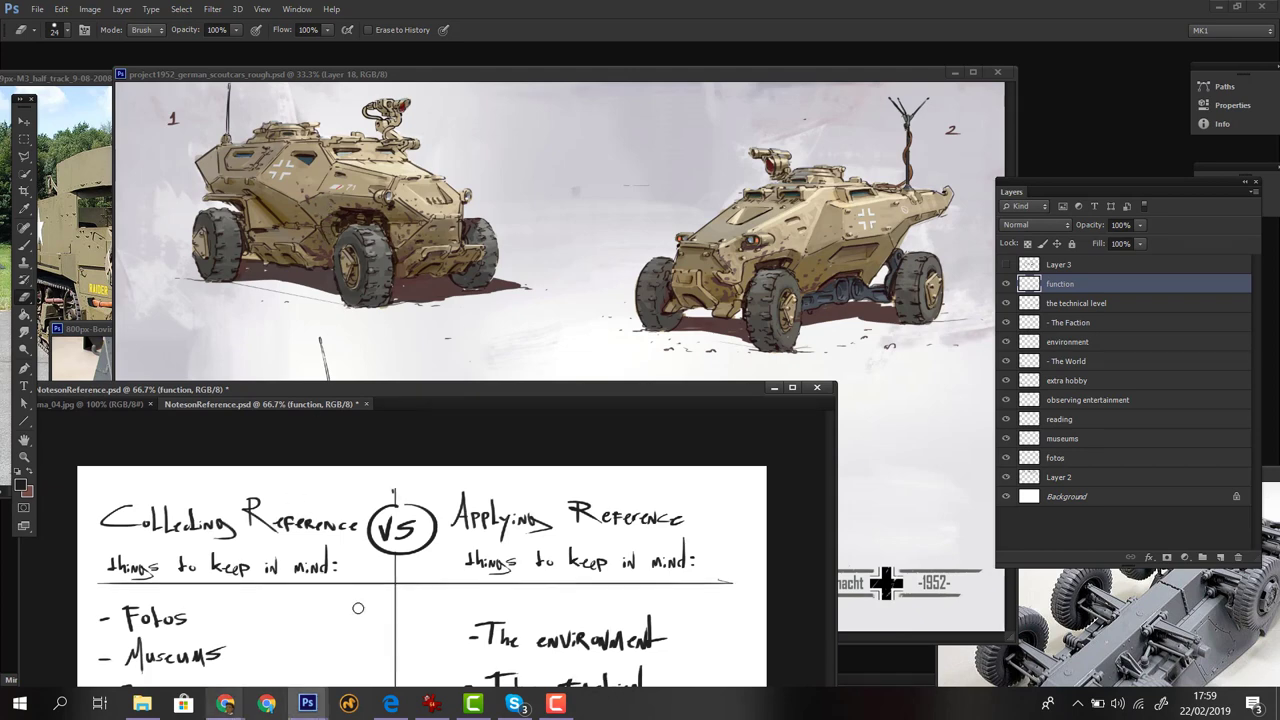
# Step: Lower the scout car document, raise the puma_02.jpg window and bring the Jagdtiger engine photo to the front
pyautogui.click(1183, 647)
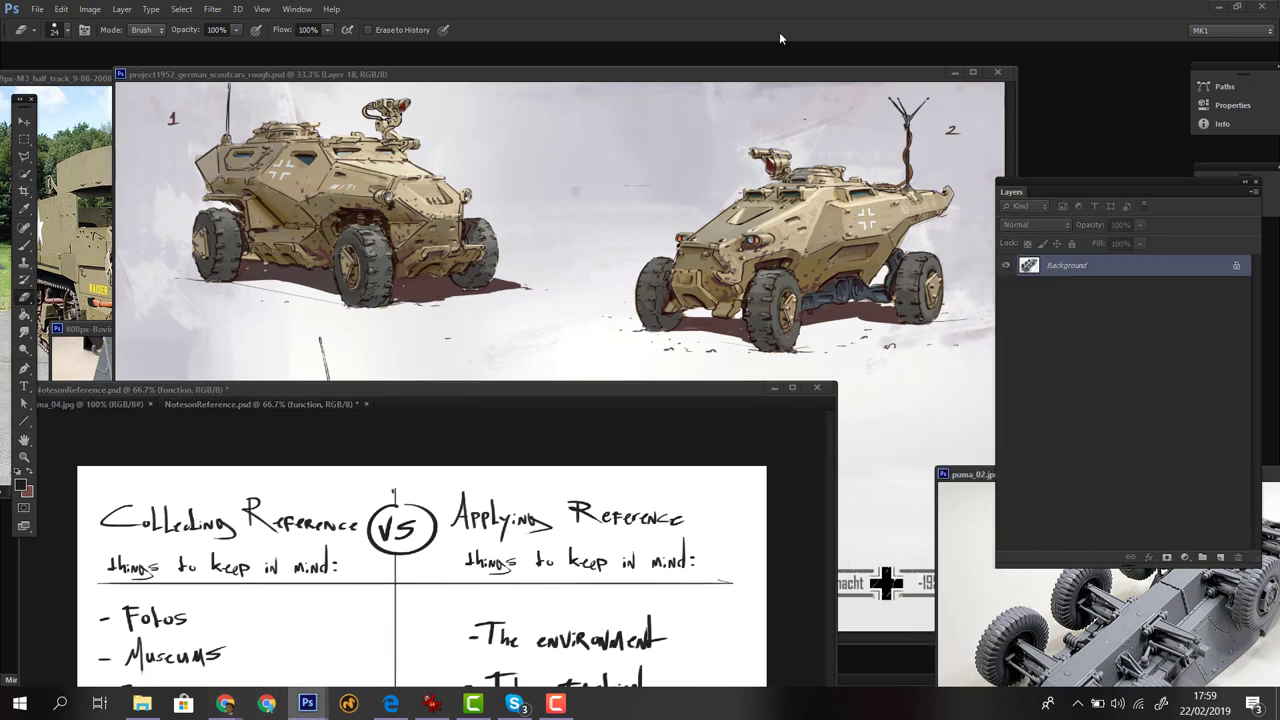
pyautogui.click(763, 80)
pyautogui.moveTo(763, 80); pyautogui.dragTo(880, 587)
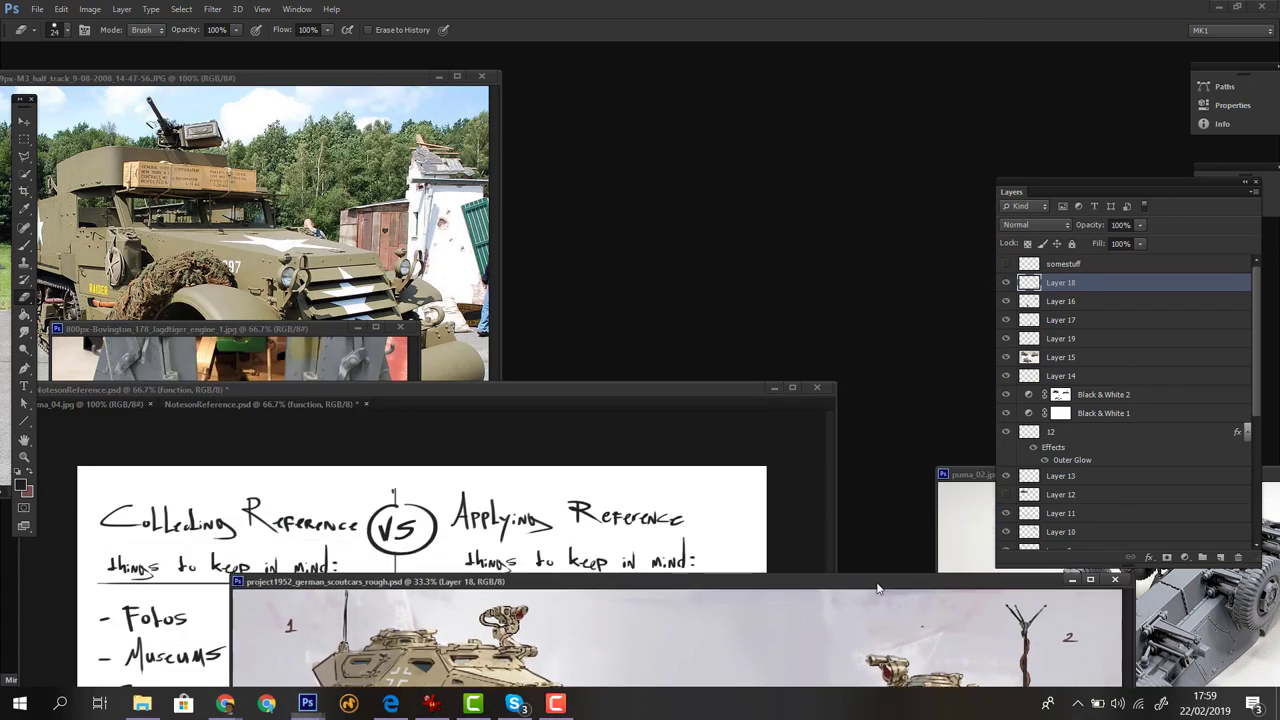
pyautogui.moveTo(955, 475); pyautogui.dragTo(850, 223)
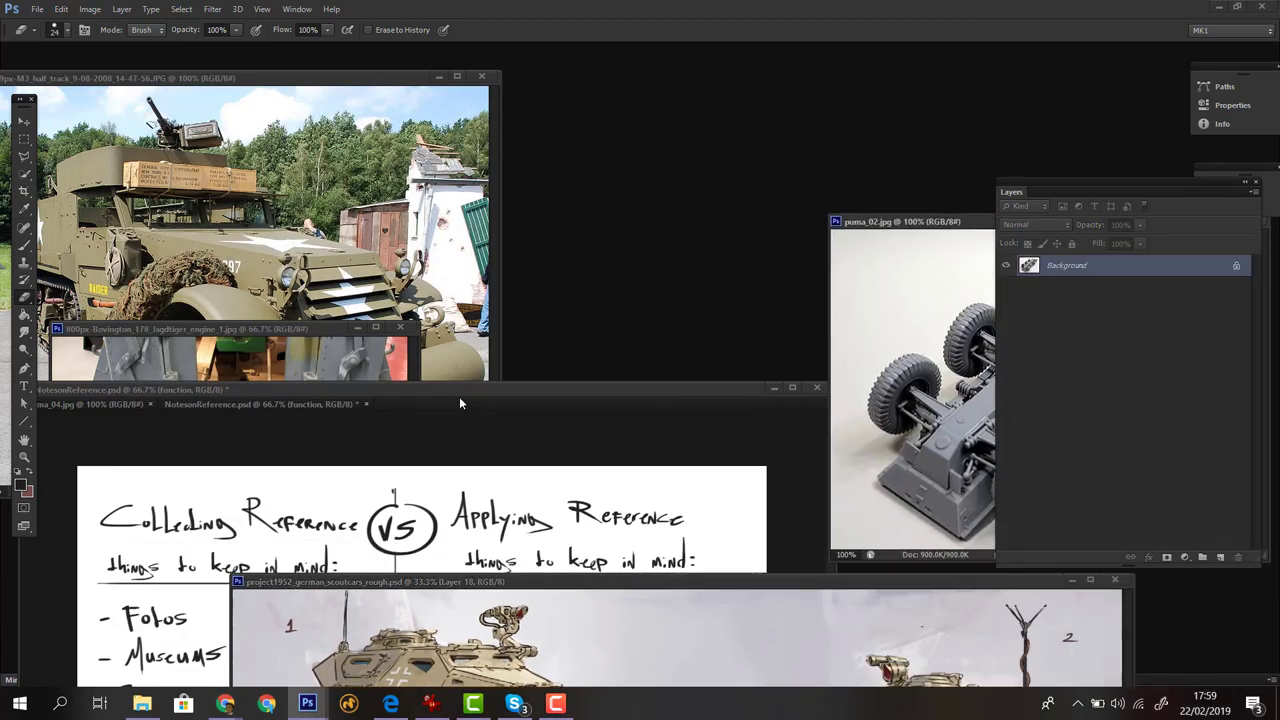
pyautogui.click(395, 367)
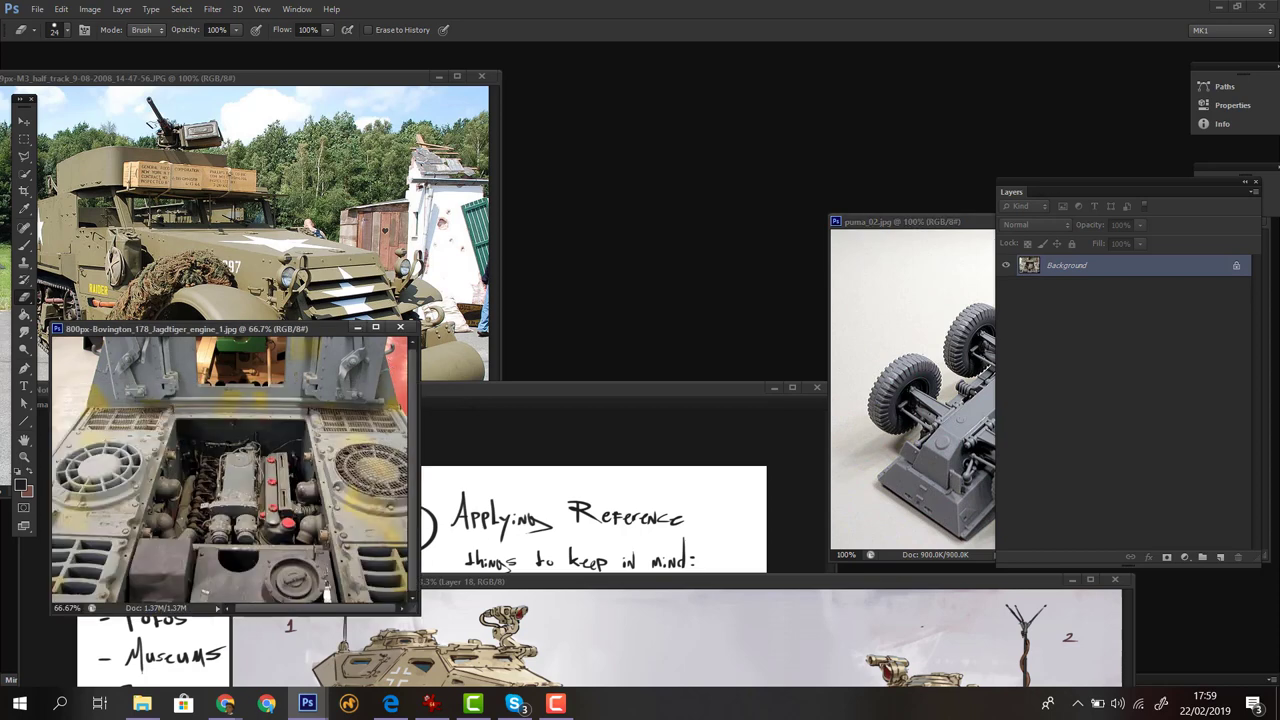
# Step: Switch to File Explorer and open the "mechanical stuff" folder inside My Gallery > textures & ref on Seagate Expansion Drive (E:)
pyautogui.click(318, 700)
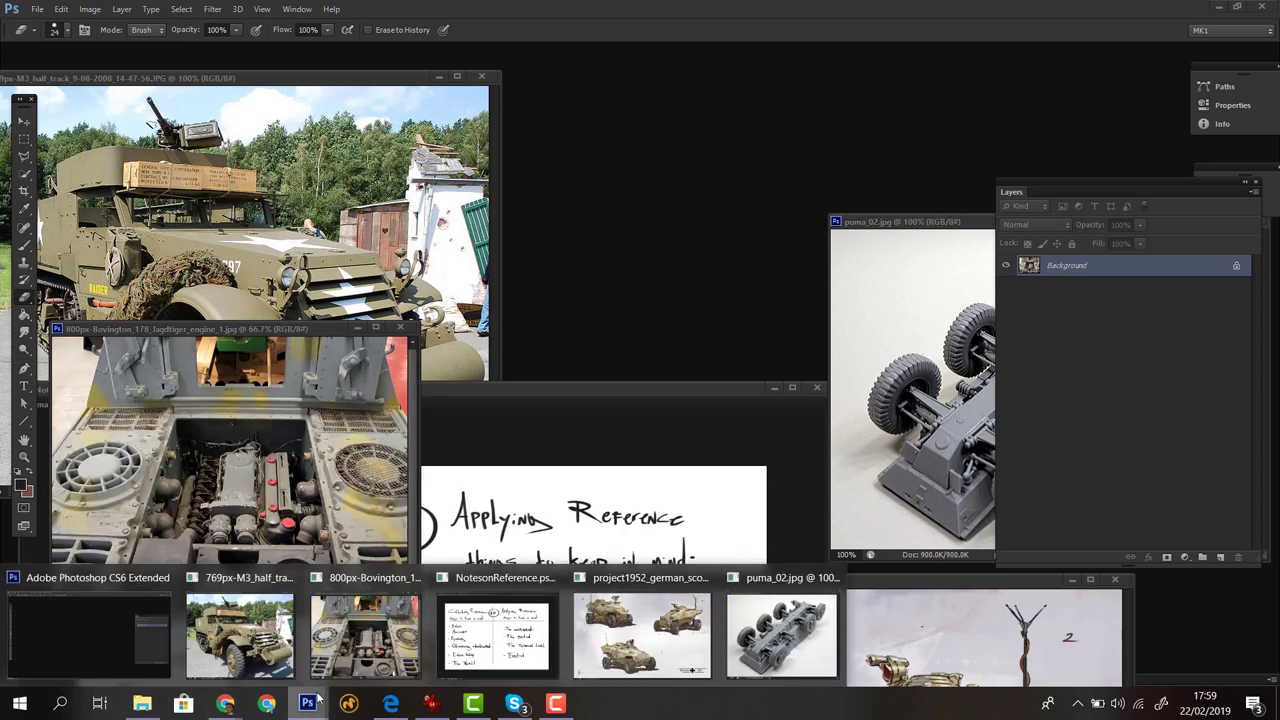
pyautogui.click(143, 707)
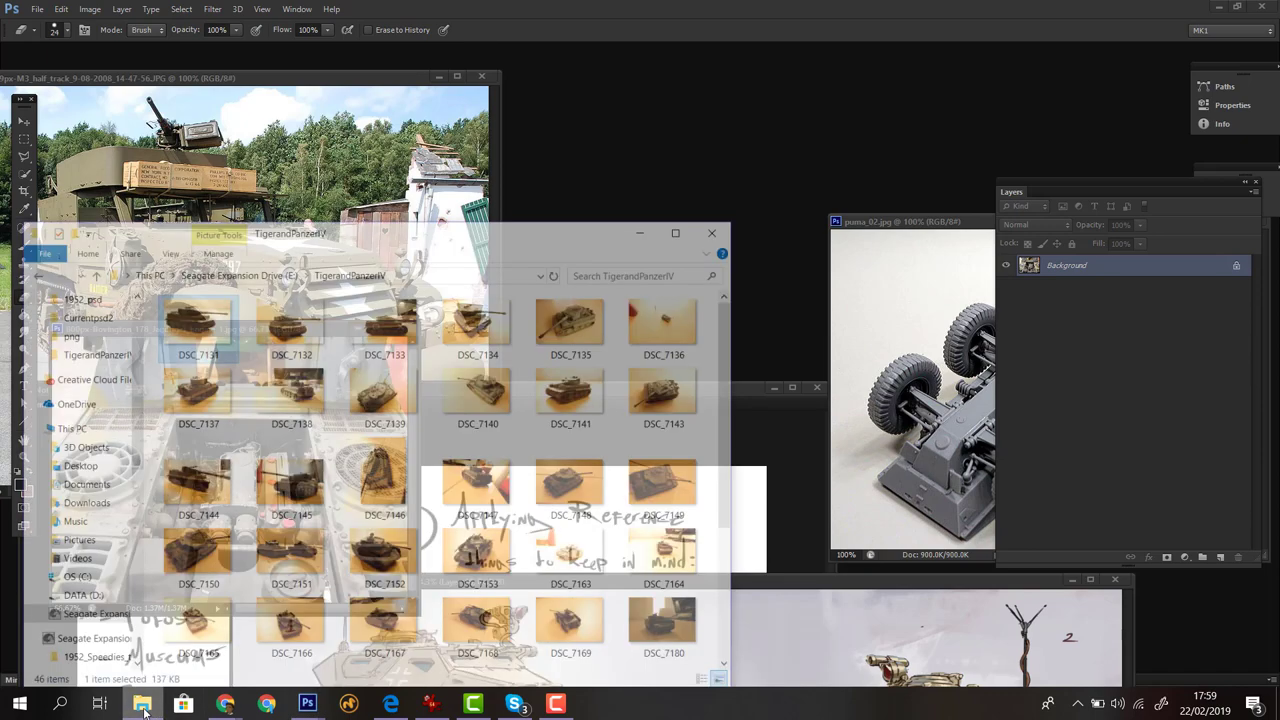
pyautogui.click(245, 232)
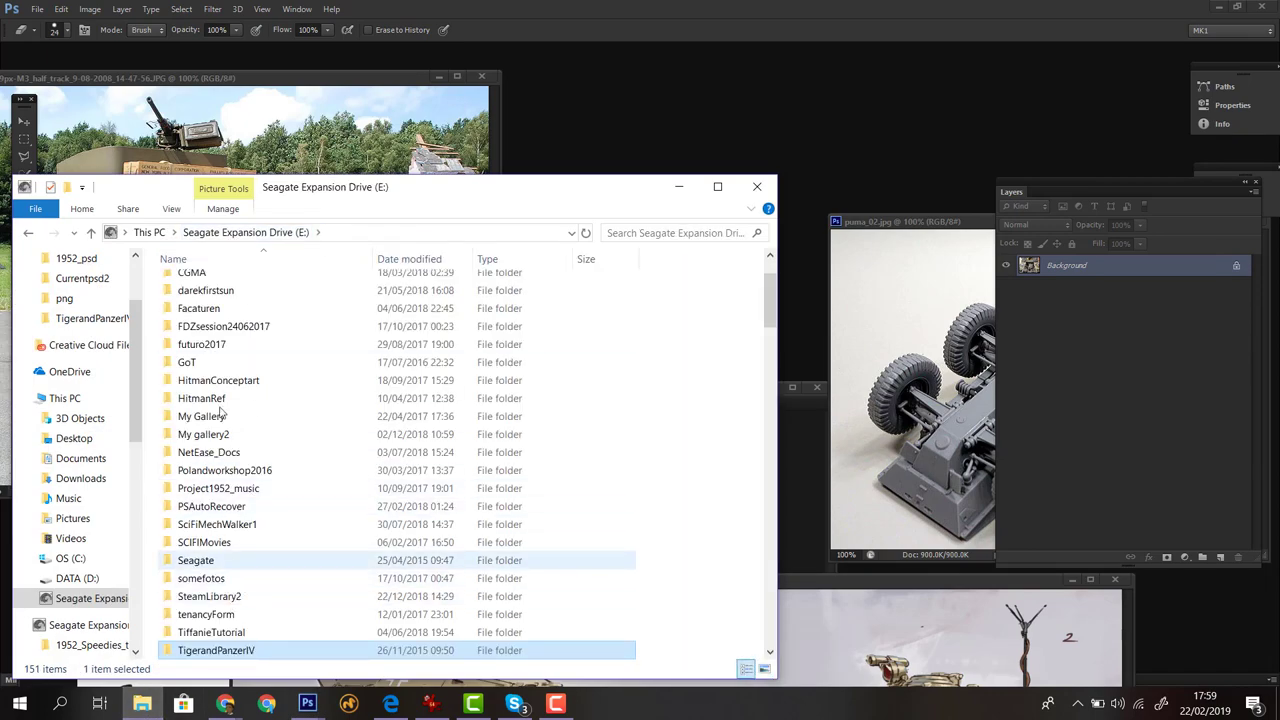
pyautogui.click(233, 232)
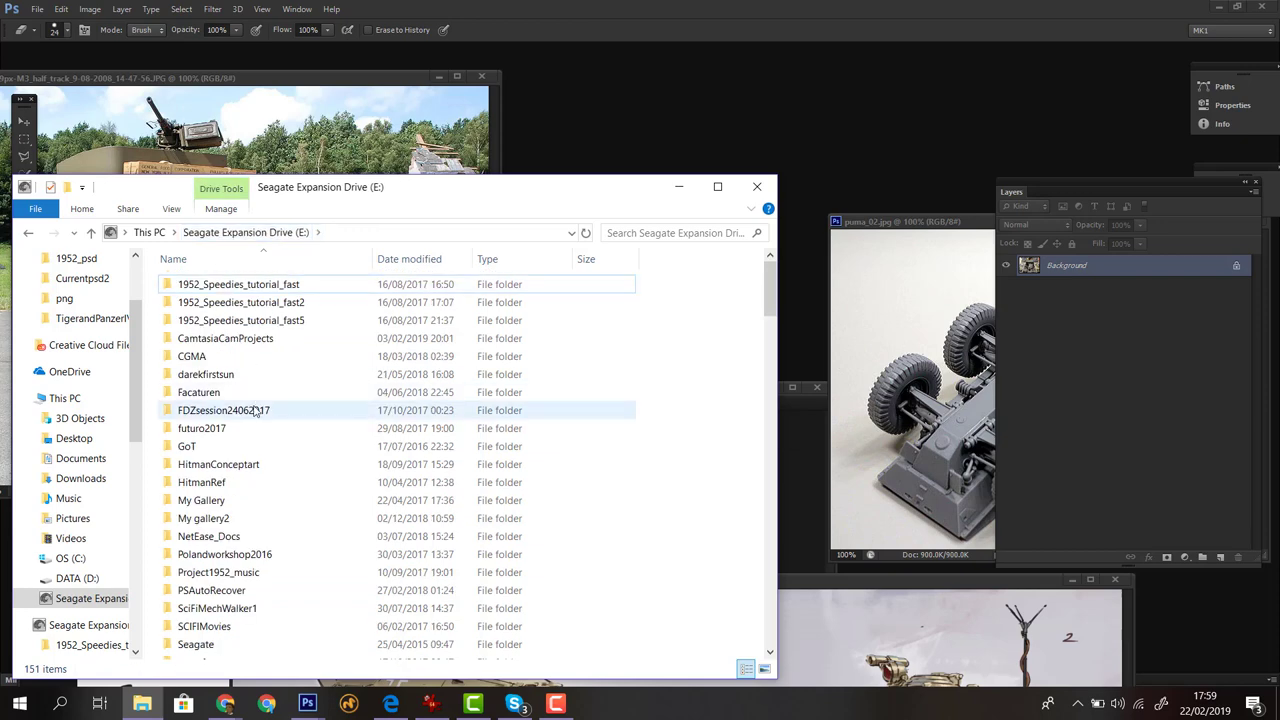
pyautogui.doubleClick(236, 500)
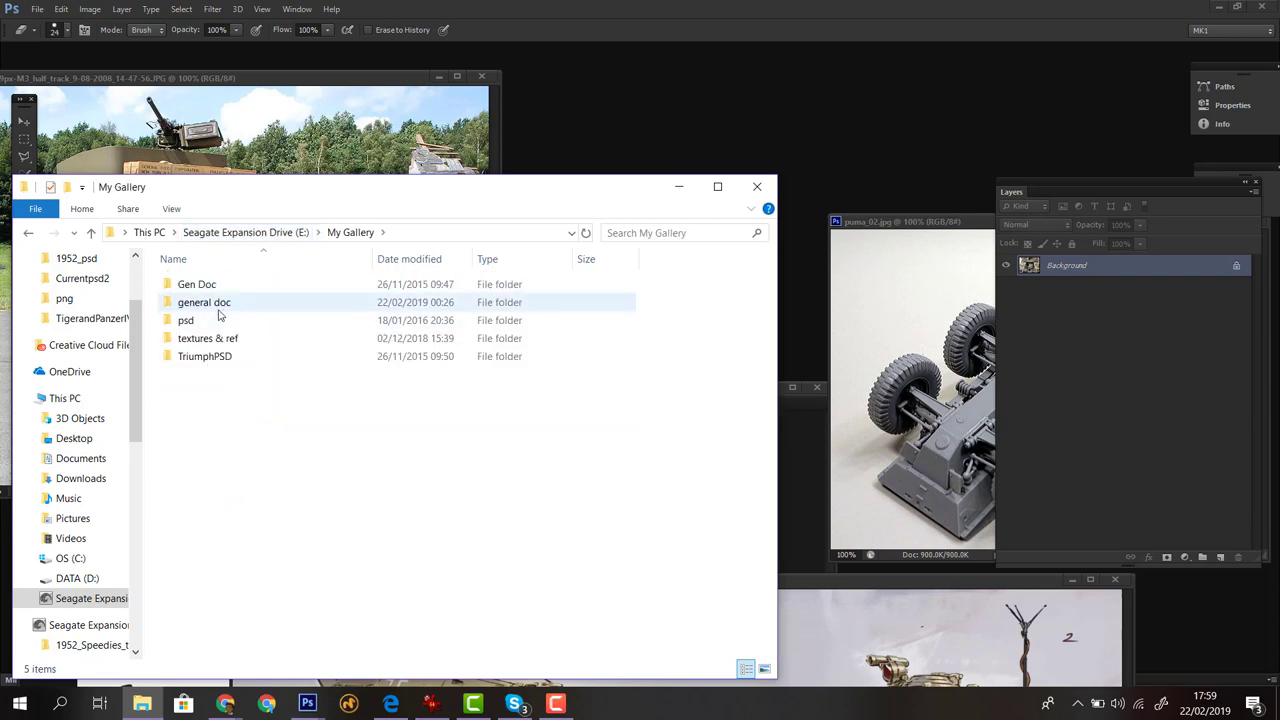
pyautogui.doubleClick(210, 338)
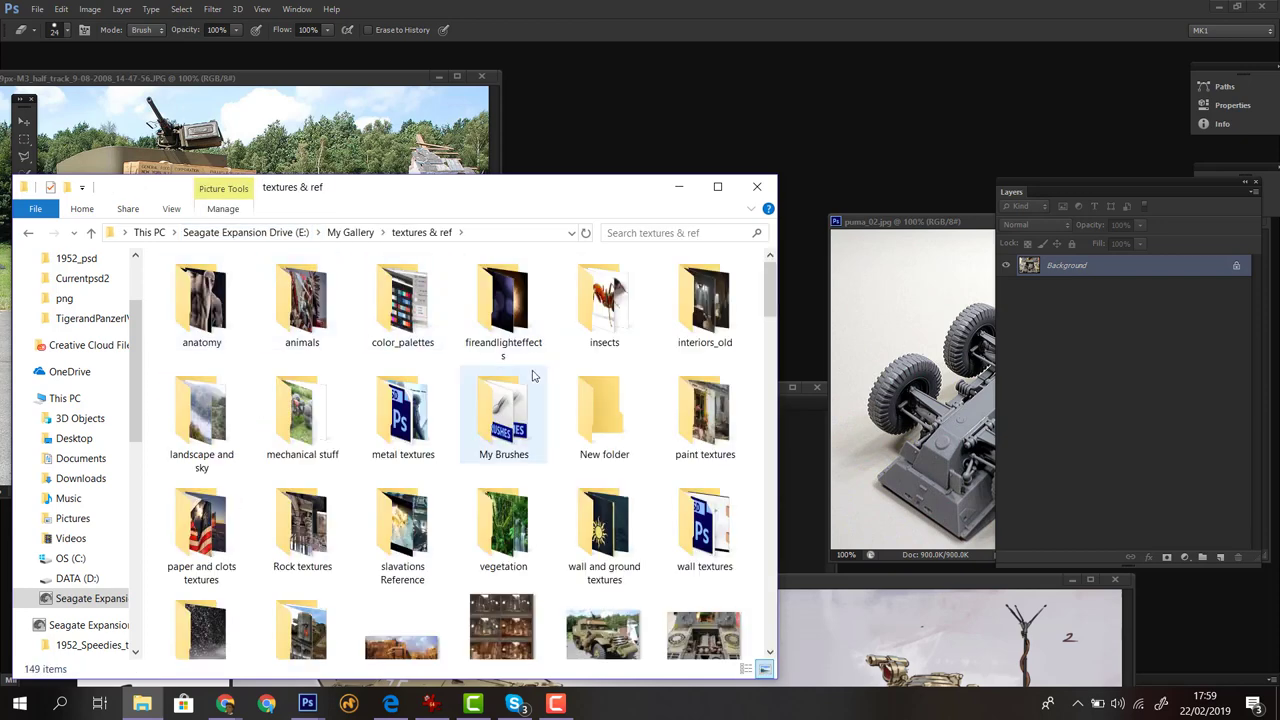
pyautogui.scroll(-2, 495, 528)
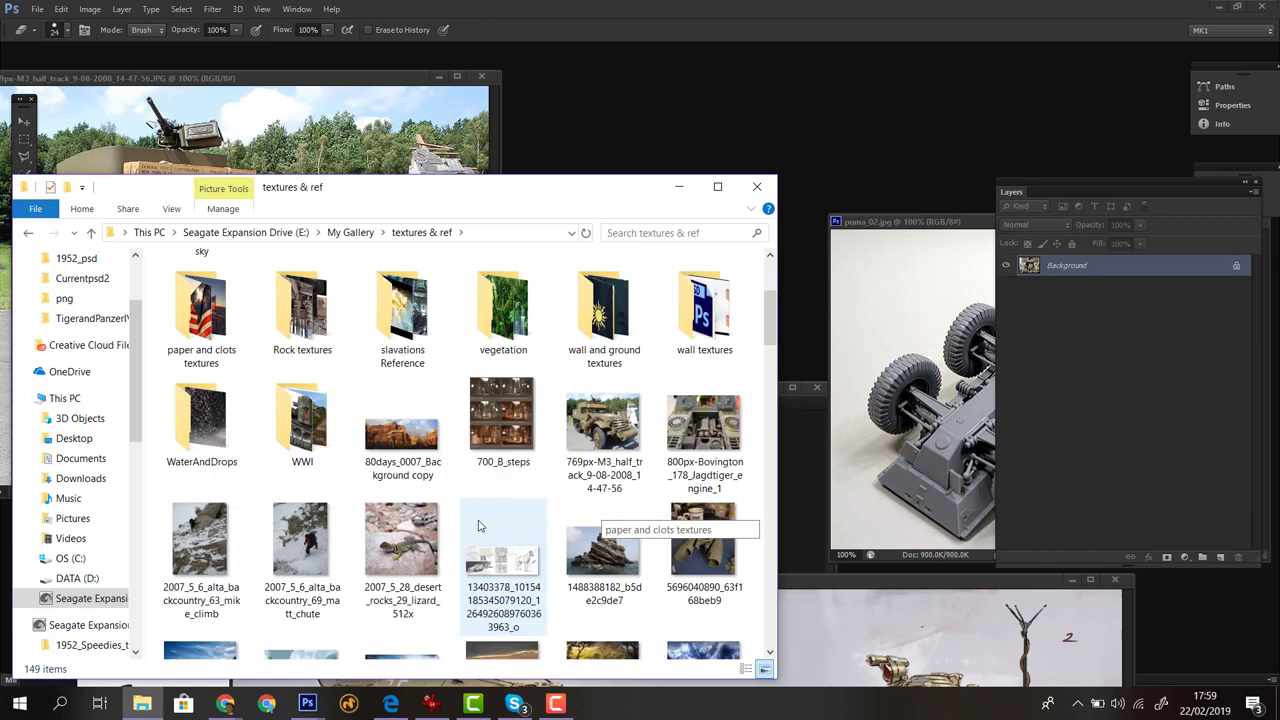
pyautogui.scroll(3, 461, 460)
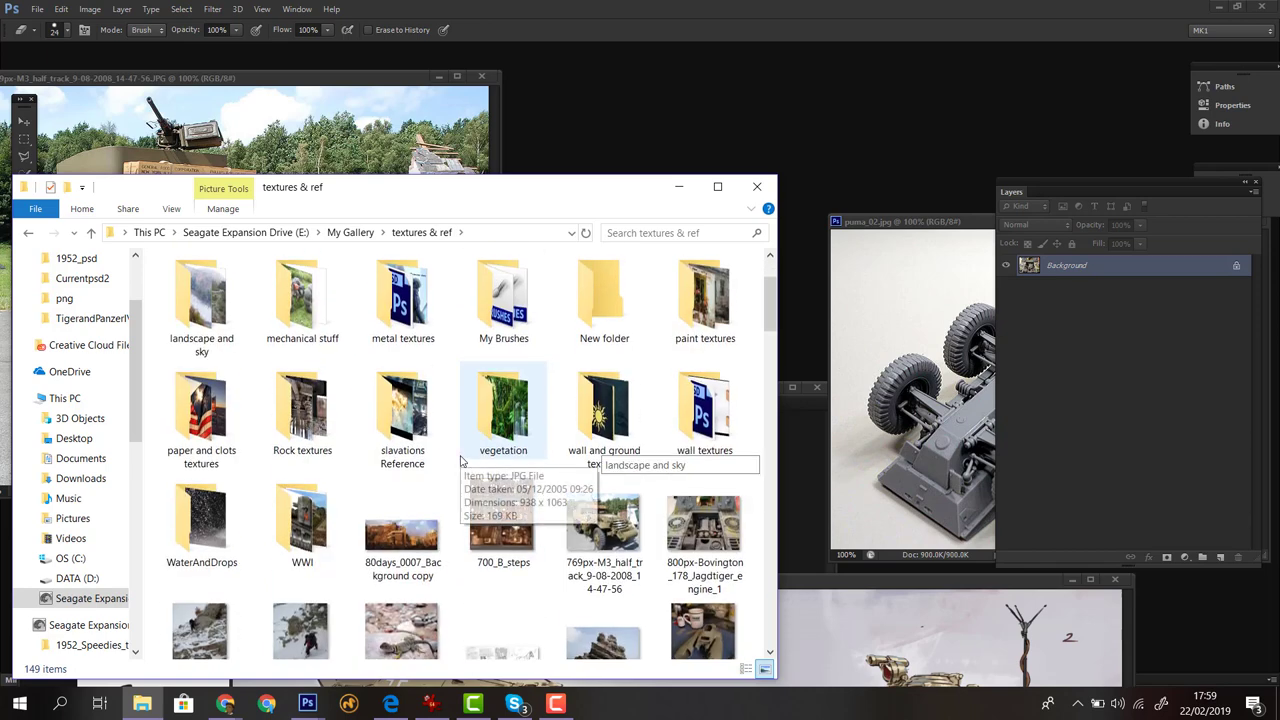
pyautogui.doubleClick(302, 318)
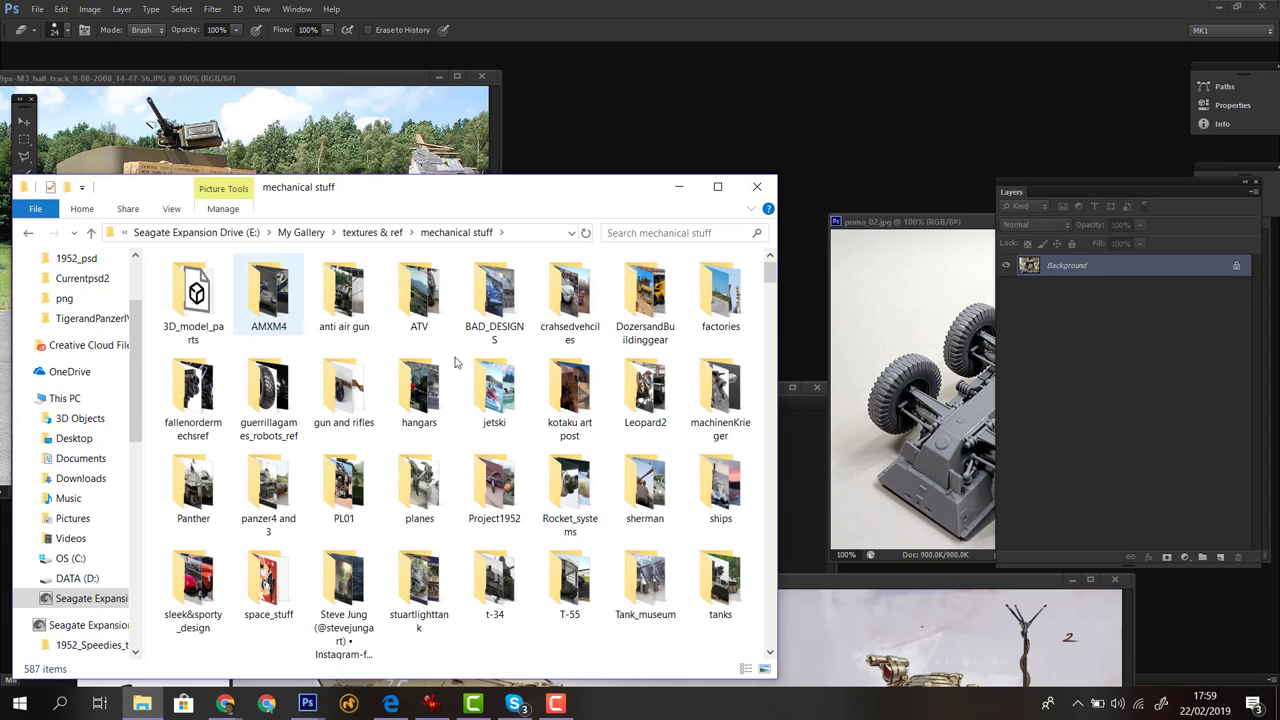
# Step: Open the "panzer4 and 3" folder inside "mechanical stuff" and view the 77024108 tank photo
pyautogui.scroll(-2, 531, 557)
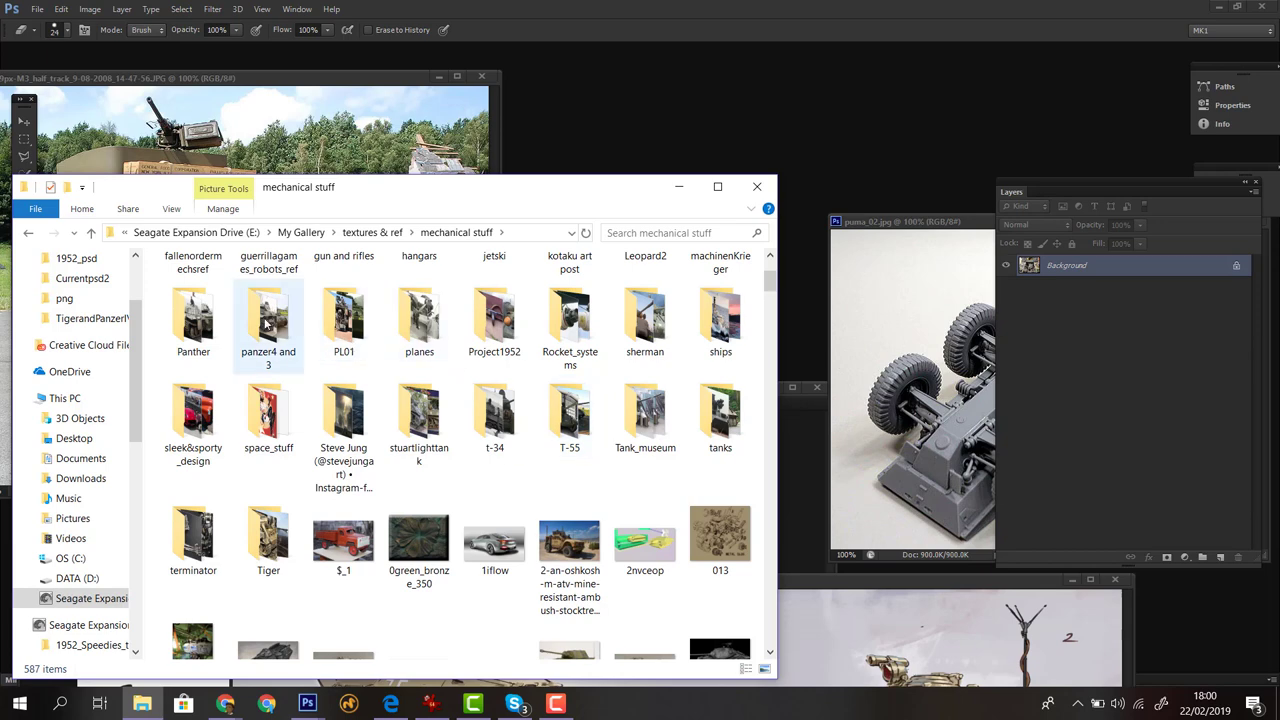
pyautogui.doubleClick(267, 322)
pyautogui.click(213, 313)
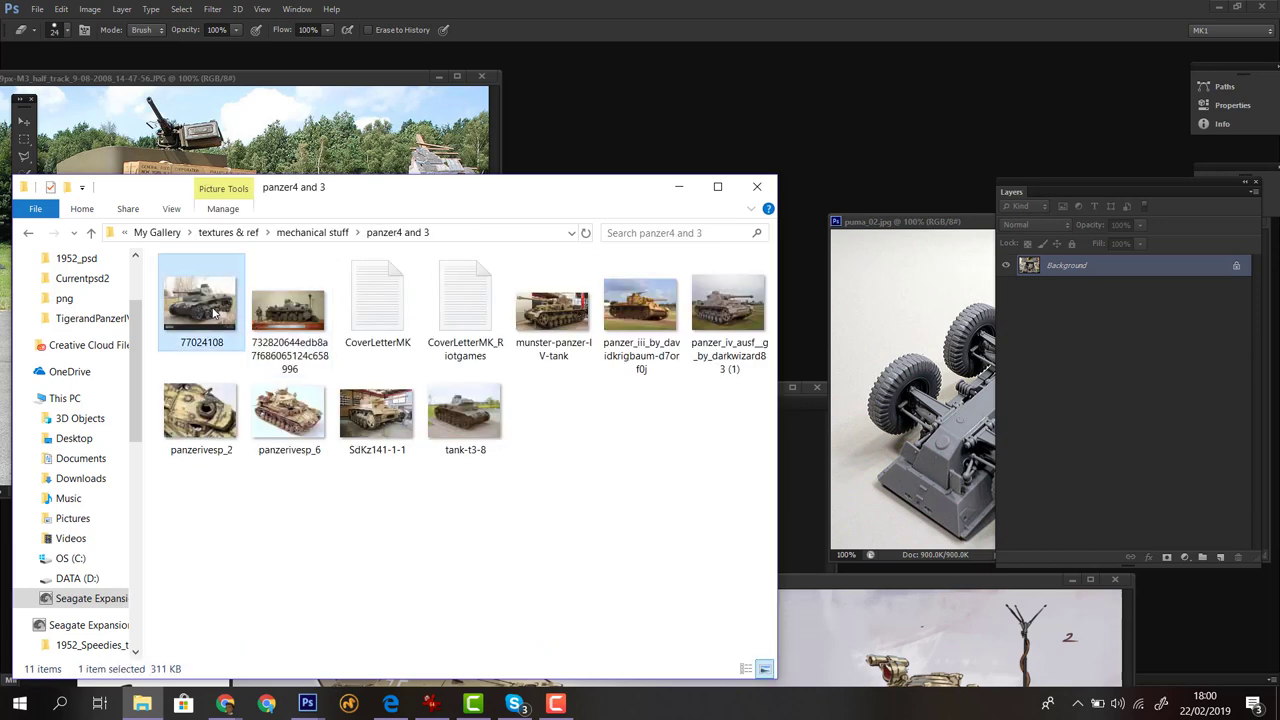
pyautogui.doubleClick(213, 313)
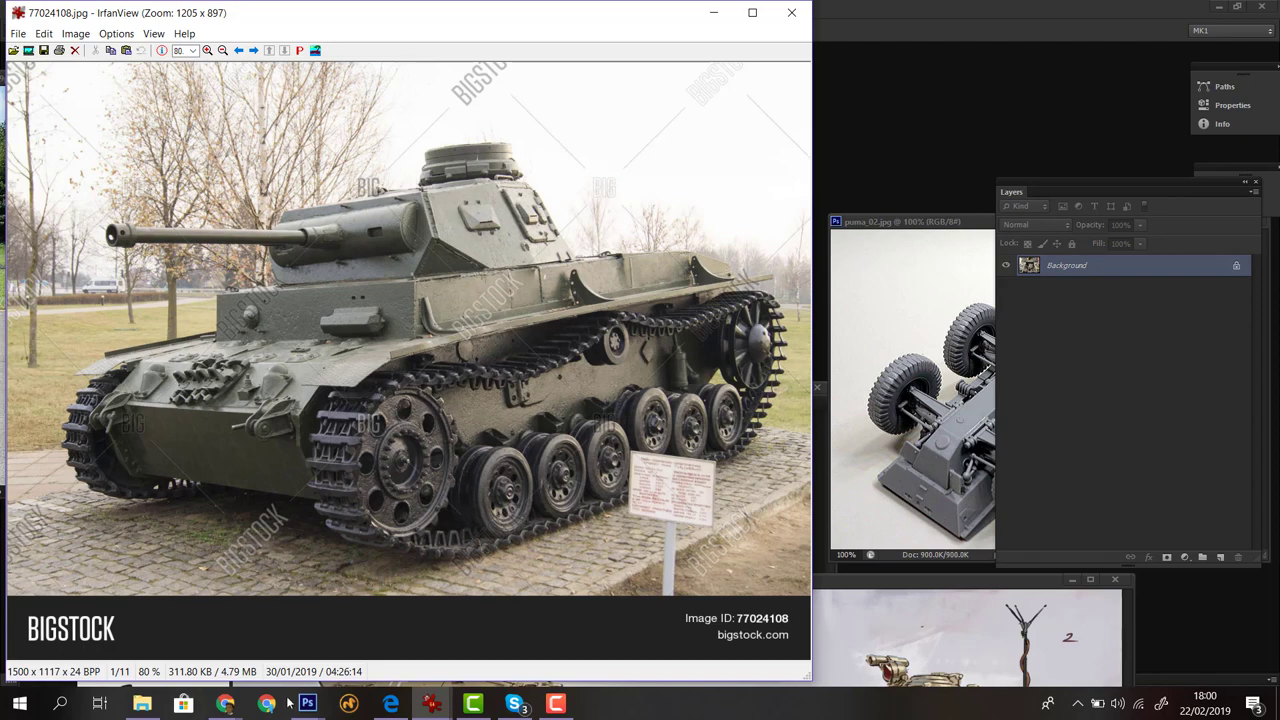
# Step: Return to the "mechanical stuff" folder, open the "t-34" folder and view the 800px-T-34-85_góra_RB photo
pyautogui.click(142, 703)
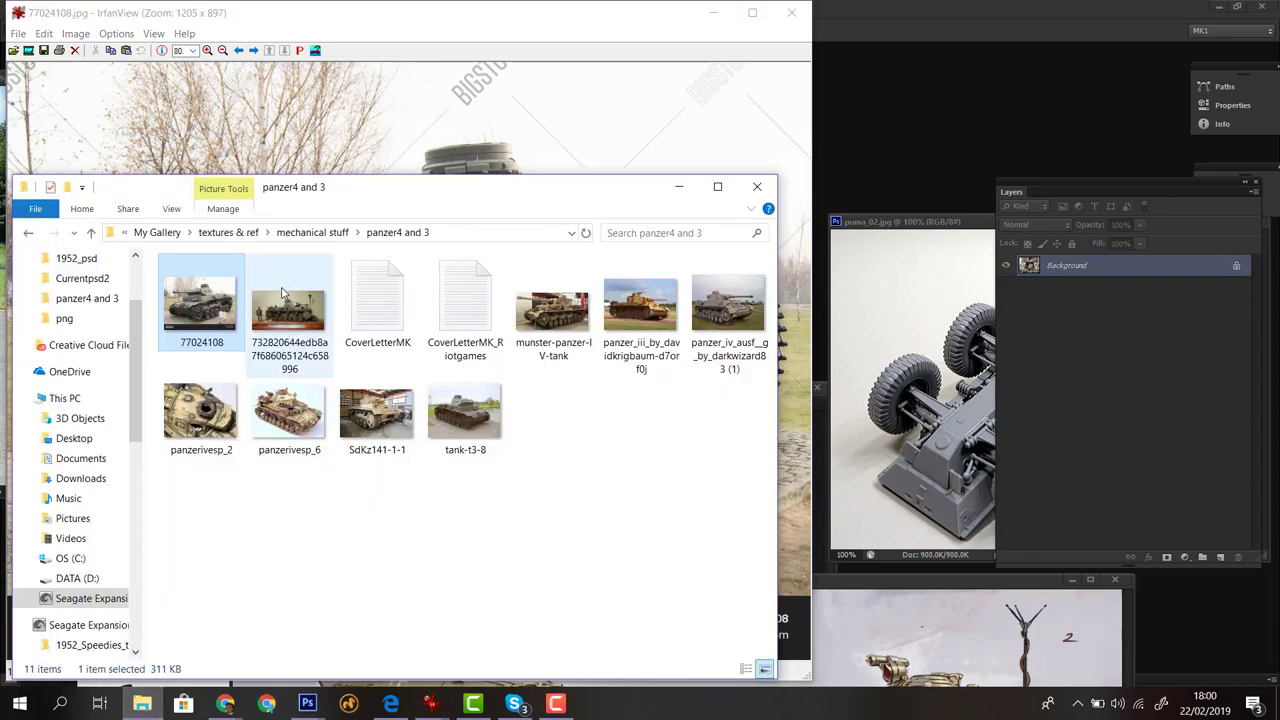
pyautogui.click(312, 234)
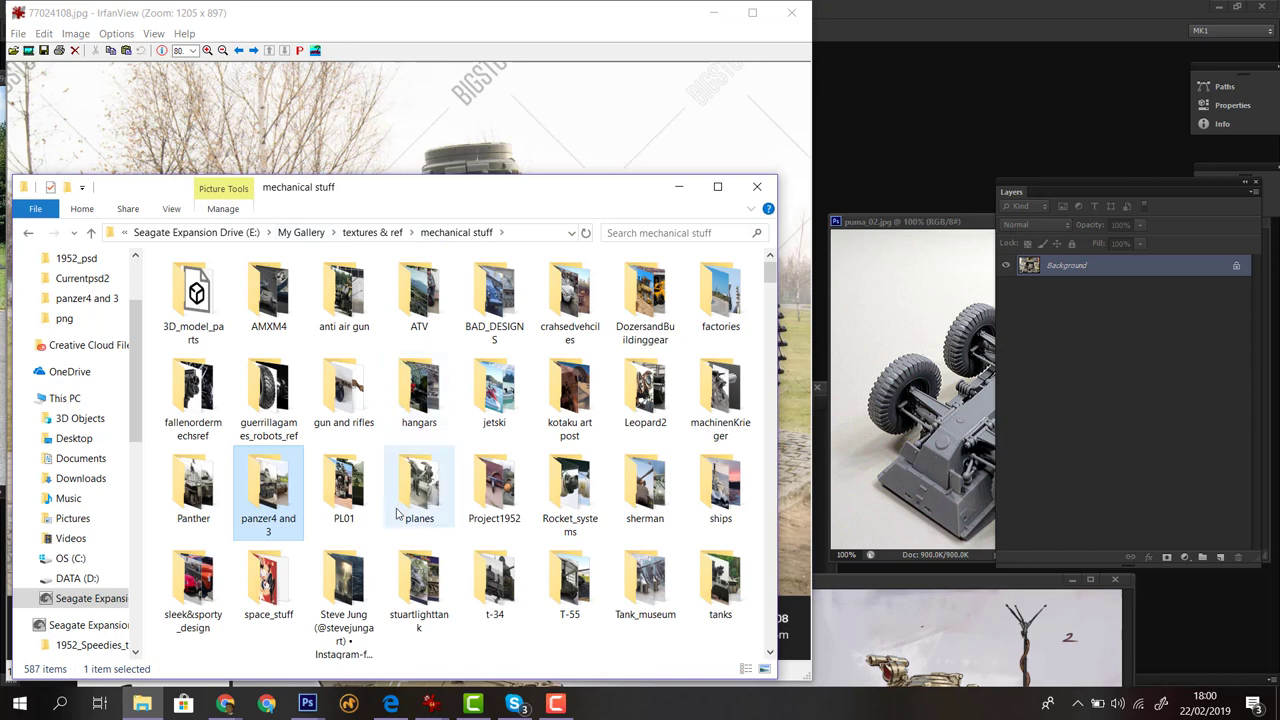
pyautogui.click(478, 590)
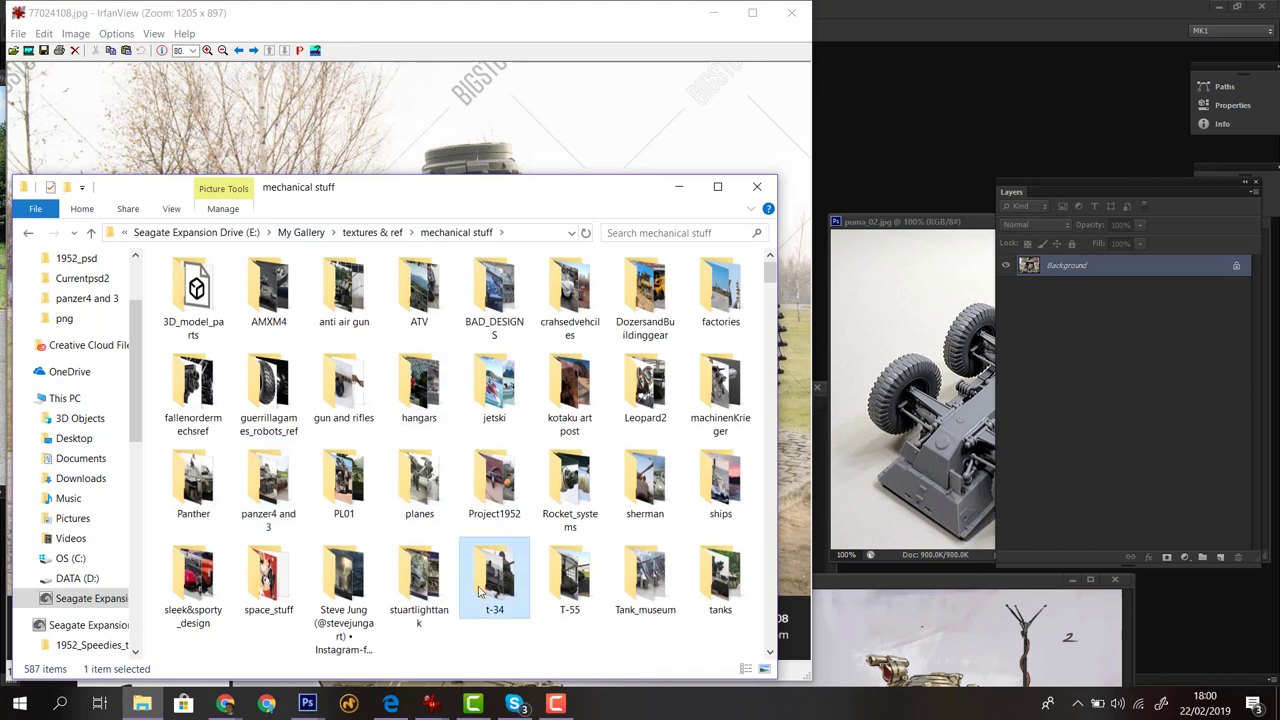
pyautogui.doubleClick(480, 592)
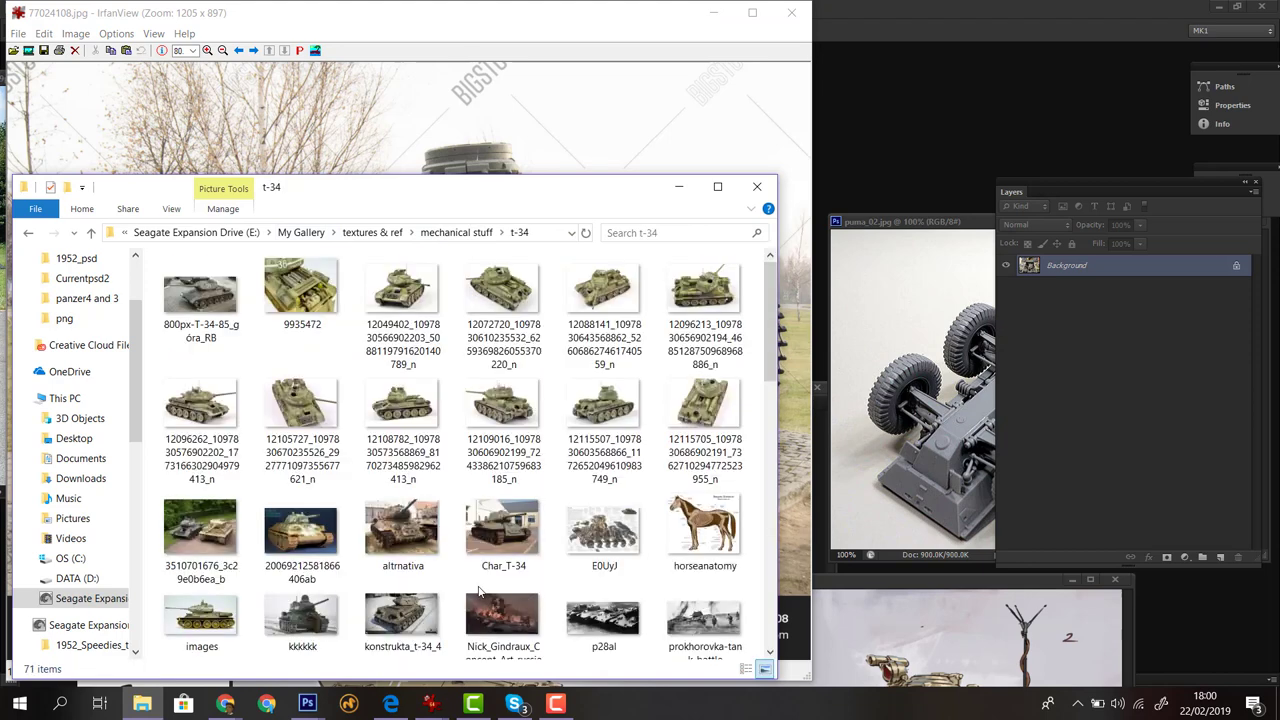
pyautogui.doubleClick(241, 323)
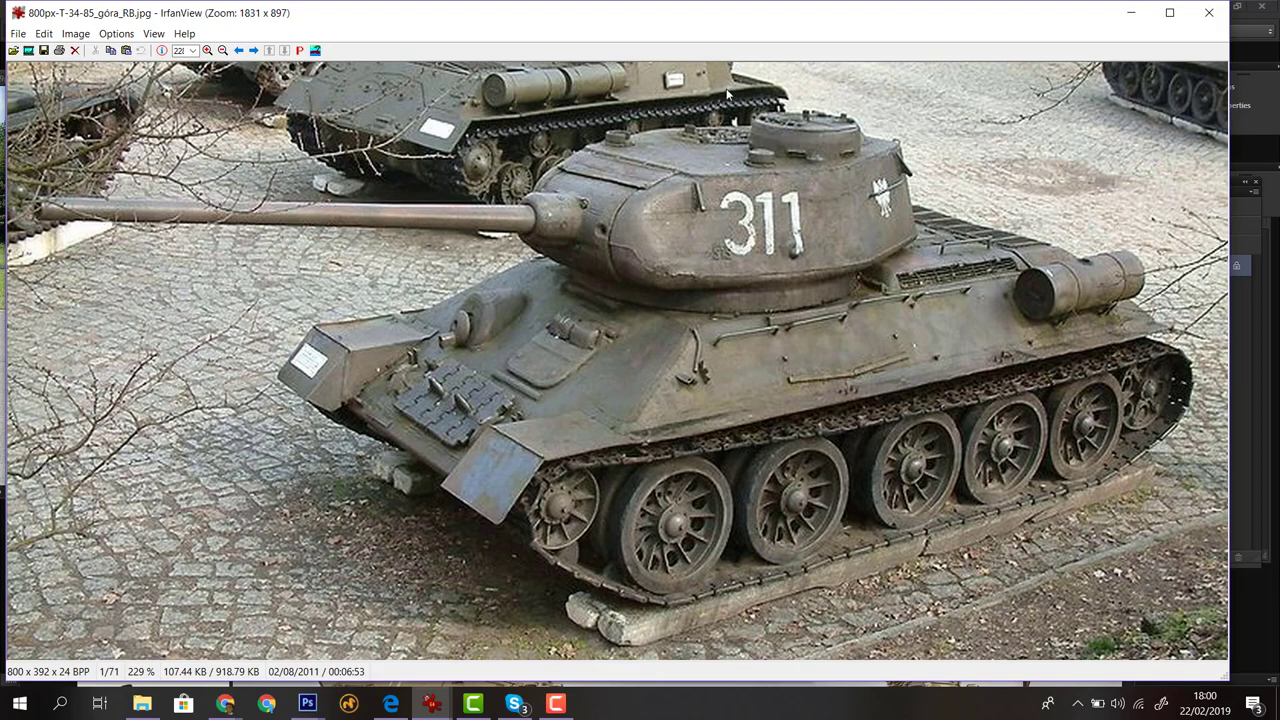
# Step: Move the T-34 photo out of the way, switch to Photoshop and raise NotesonReference.psd so both reference lists are in view
pyautogui.moveTo(748, 14); pyautogui.dragTo(716, 674)
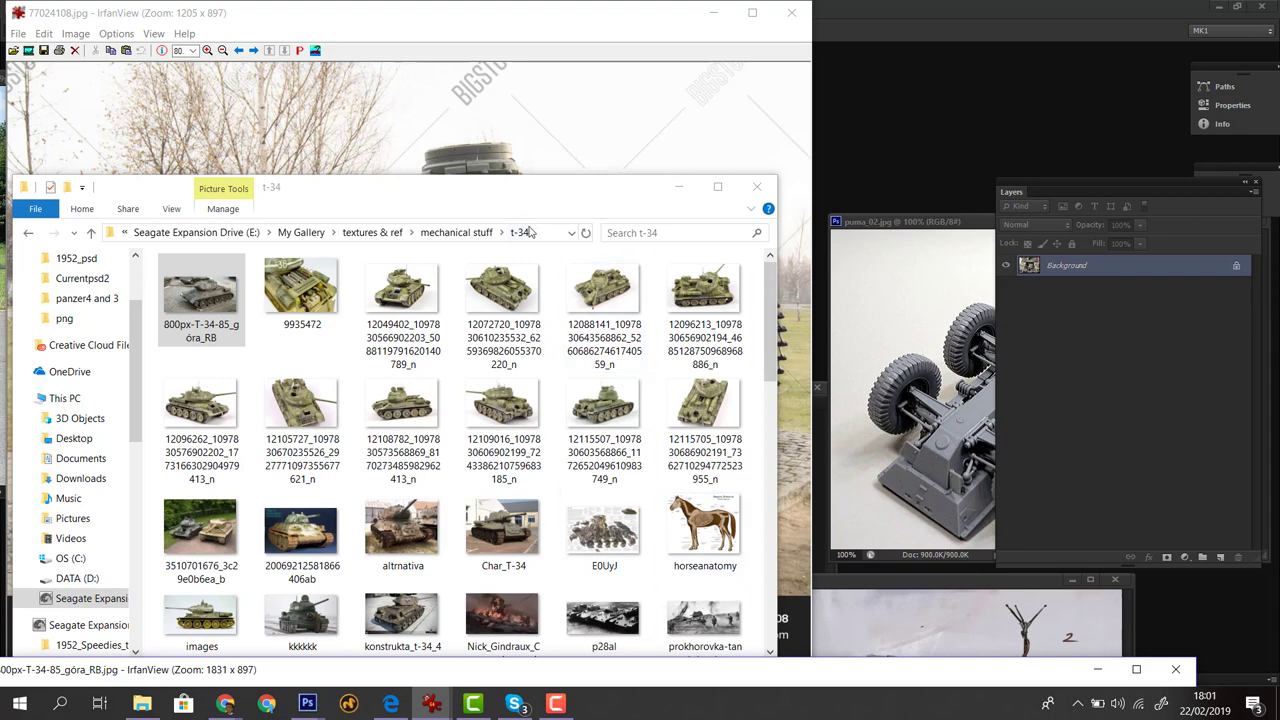
pyautogui.moveTo(650, 199); pyautogui.dragTo(544, 433)
pyautogui.click(932, 554)
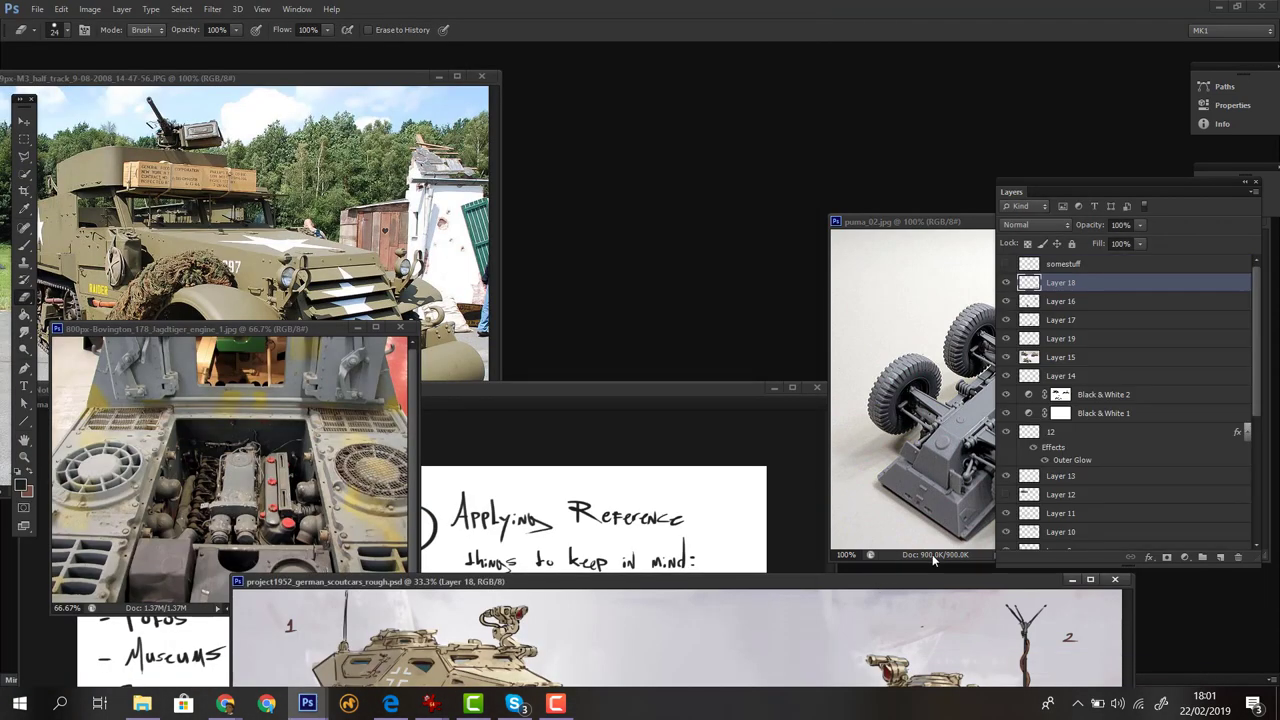
pyautogui.click(680, 389)
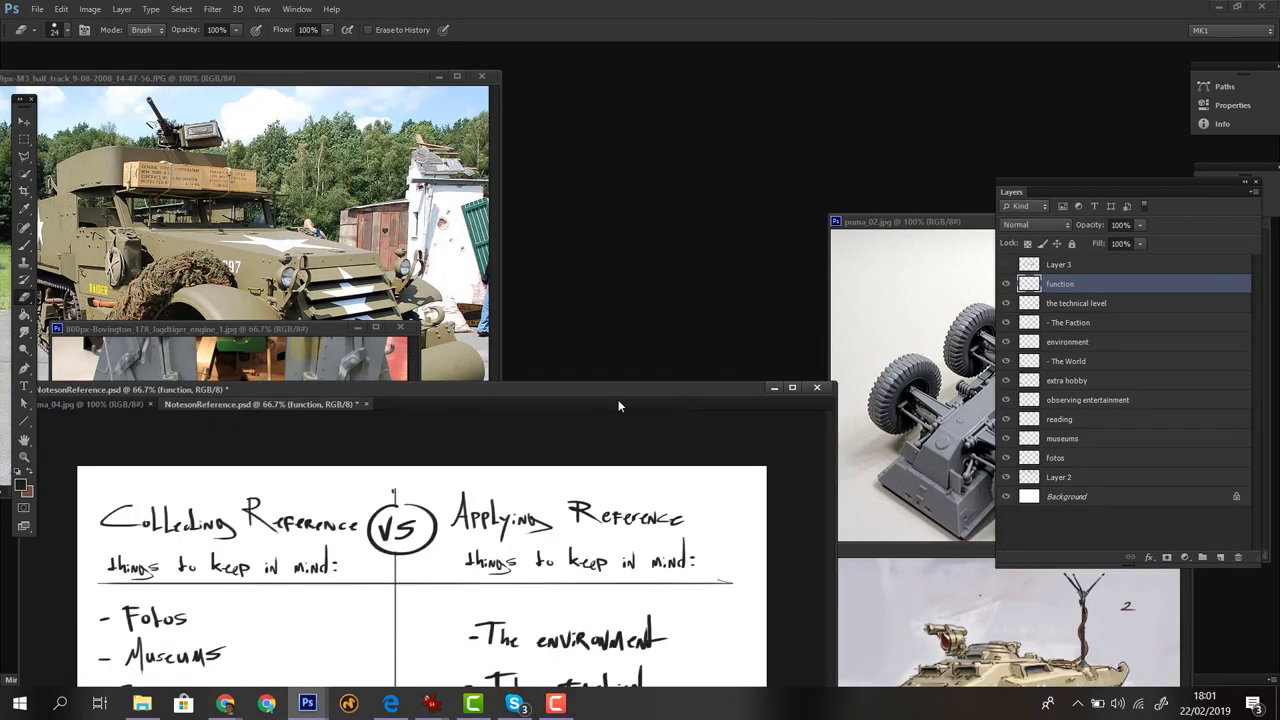
pyautogui.moveTo(618, 391)
pyautogui.mouseDown()
pyautogui.moveTo(636, 298)
pyautogui.moveTo(548, 178)
pyautogui.mouseUp()
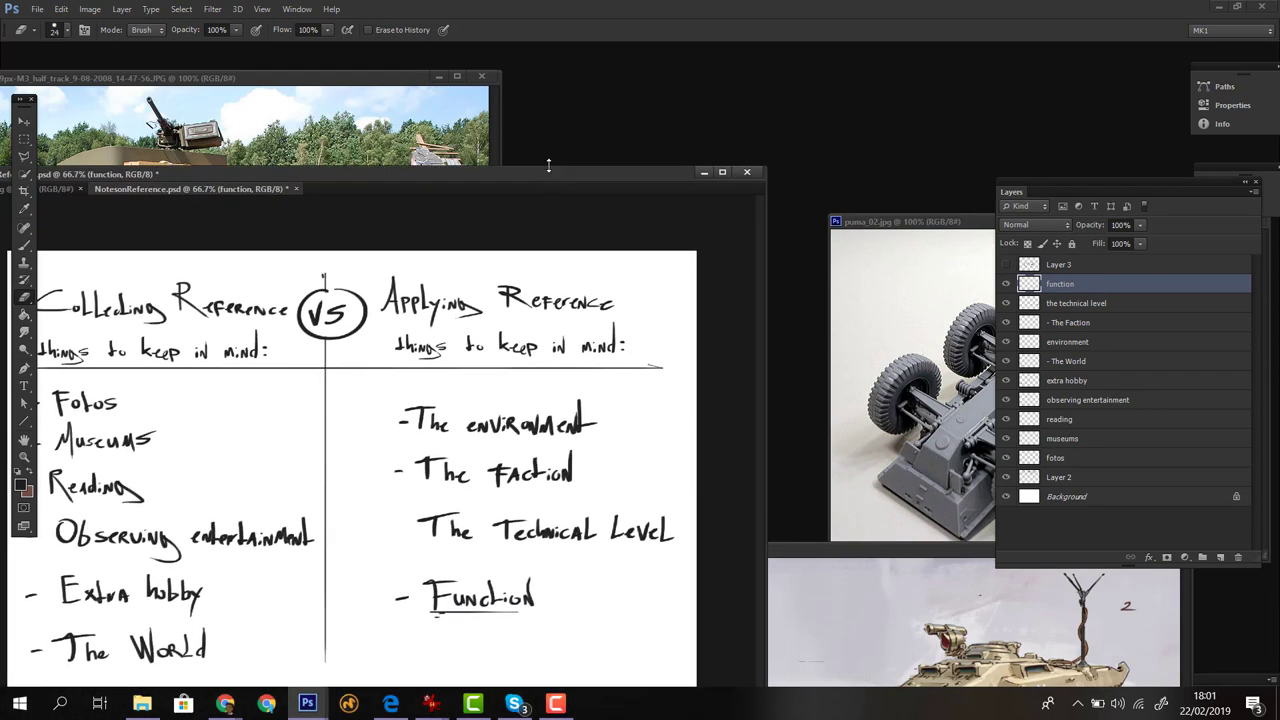
# Step: Bring project1952_german_scoutcars_rough.psd in front of the notes and raise it to show the three scout car designs
pyautogui.click(822, 562)
pyautogui.moveTo(822, 552); pyautogui.dragTo(632, 330)
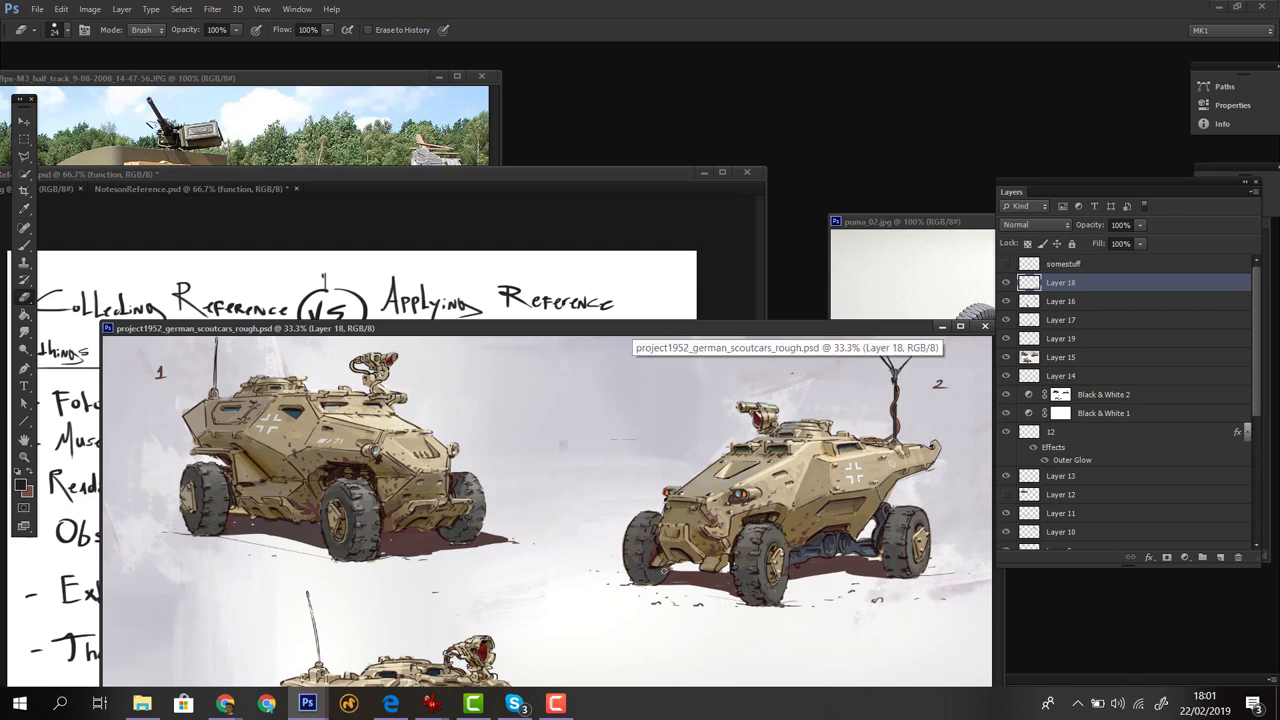
pyautogui.moveTo(515, 336); pyautogui.dragTo(437, 166)
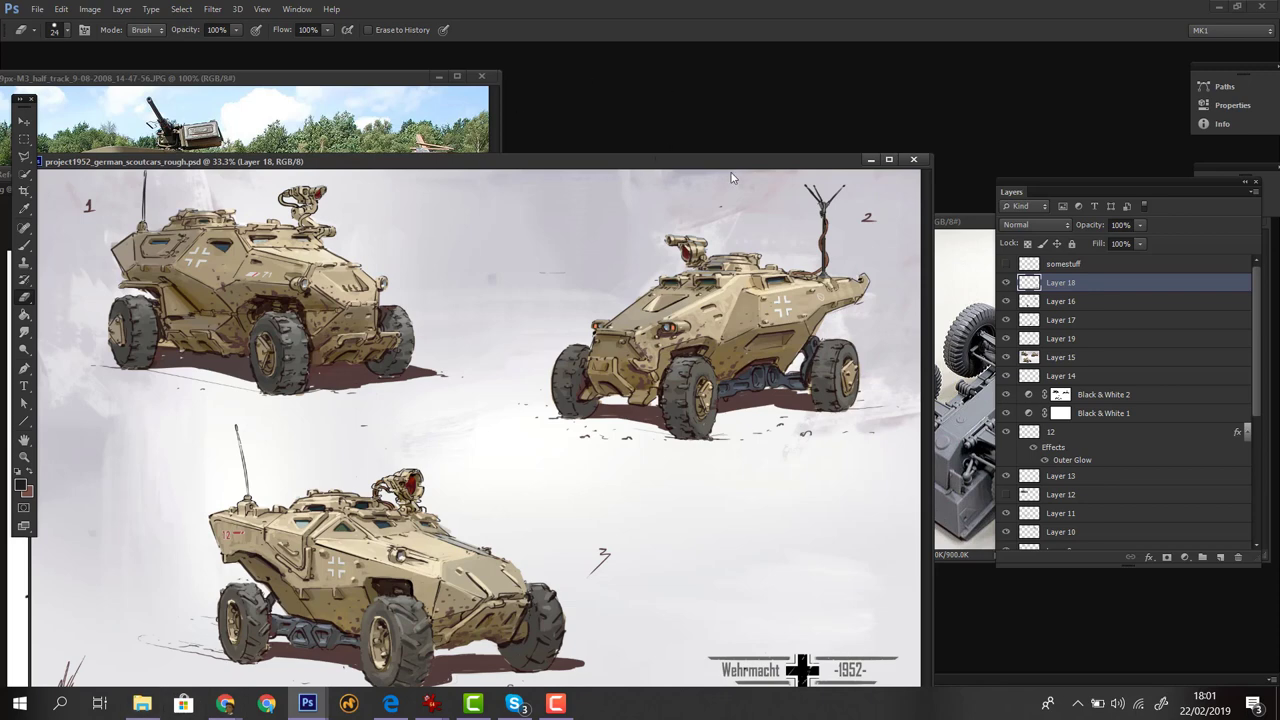
# Step: Lower the scout car document, bring the notes forward for reference, and raise the scout car designs back over them
pyautogui.moveTo(630, 170); pyautogui.dragTo(643, 366)
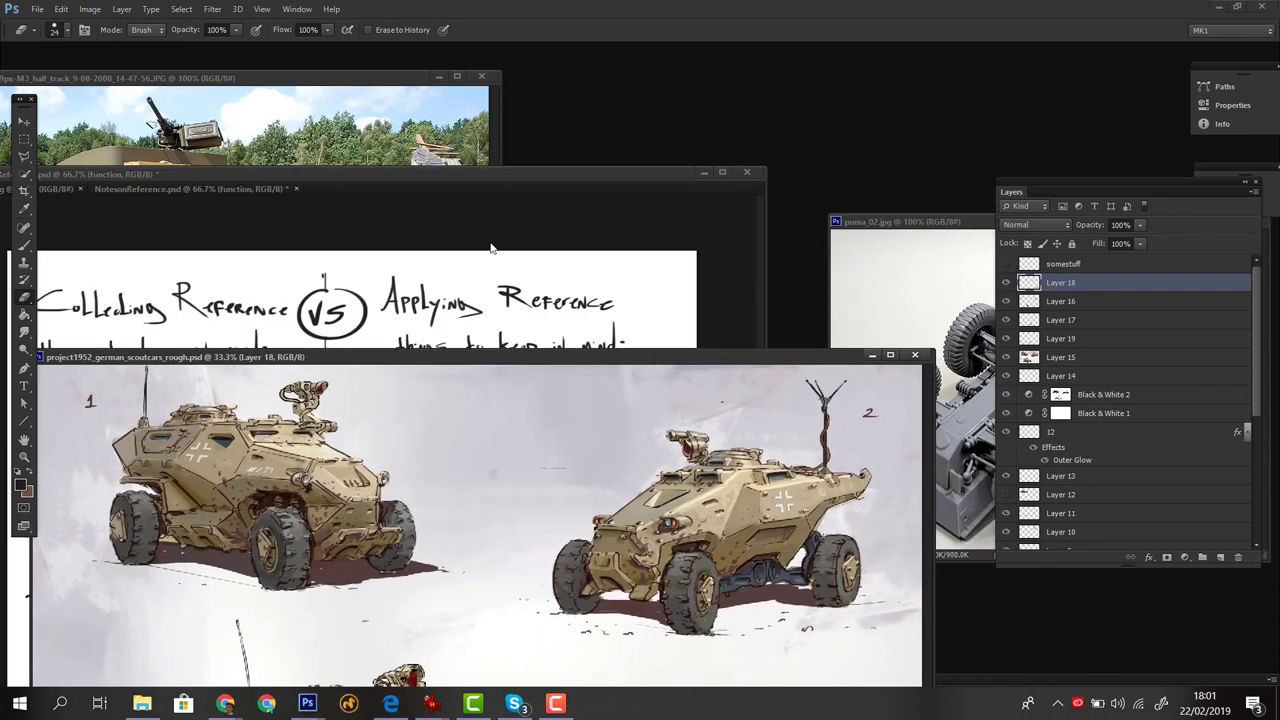
pyautogui.click(474, 176)
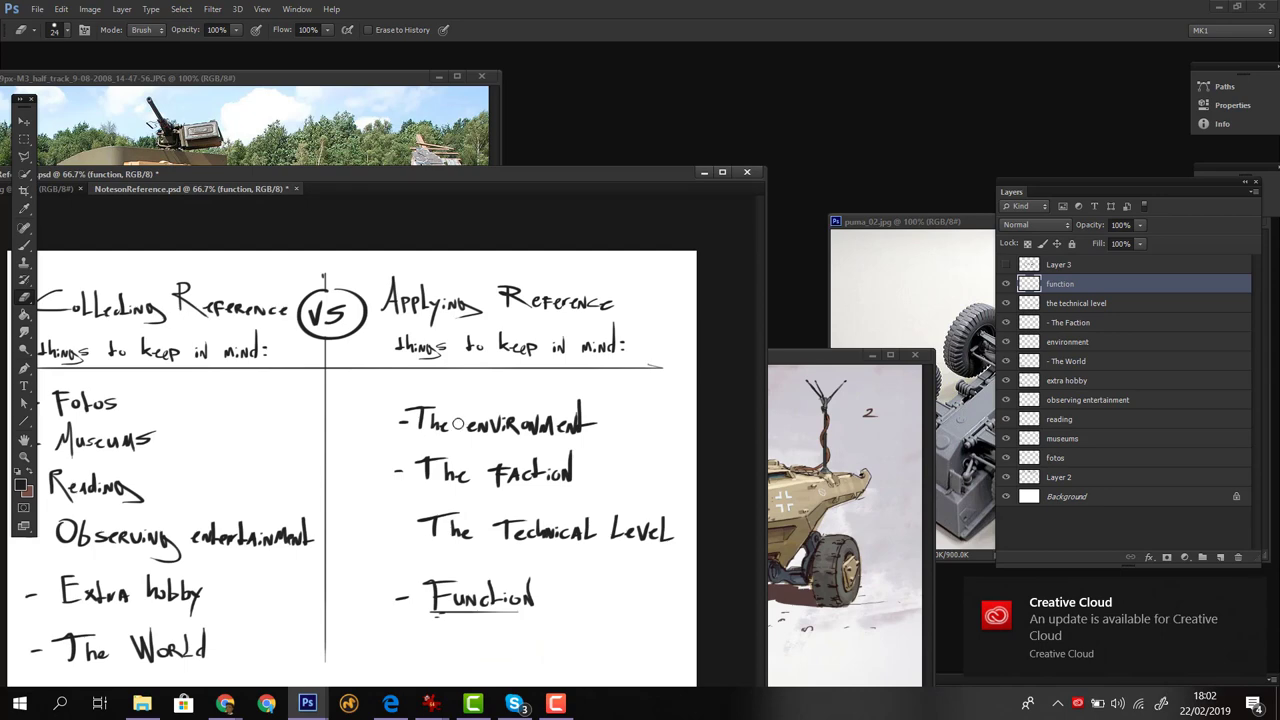
pyautogui.click(795, 356)
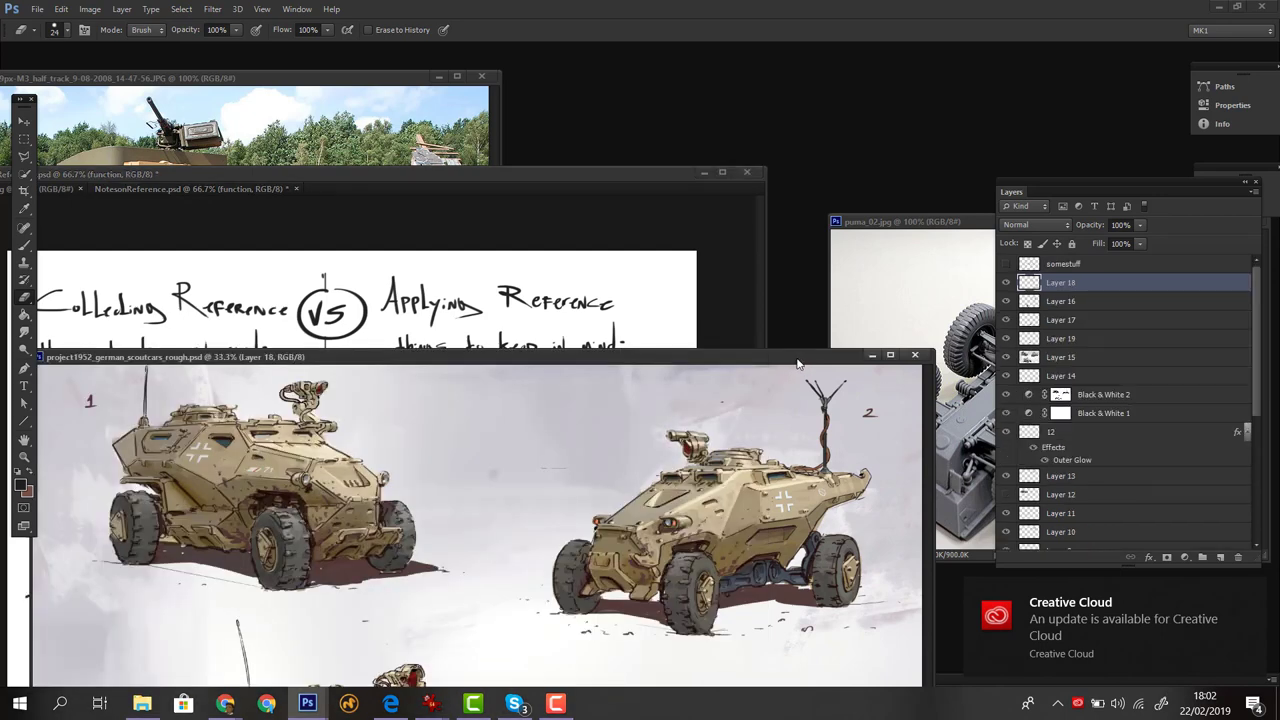
pyautogui.moveTo(795, 356)
pyautogui.mouseDown()
pyautogui.moveTo(886, 164)
pyautogui.moveTo(840, 113)
pyautogui.moveTo(828, 118)
pyautogui.mouseUp()
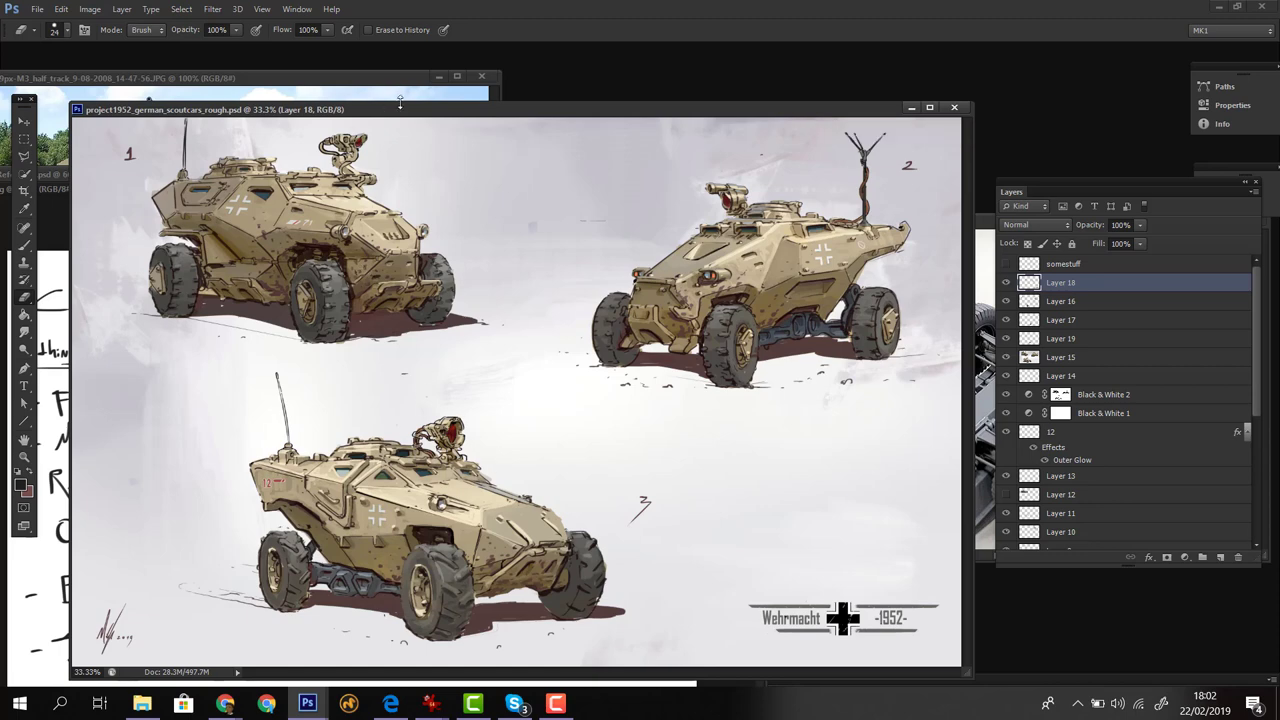
pyautogui.moveTo(403, 112); pyautogui.dragTo(406, 100)
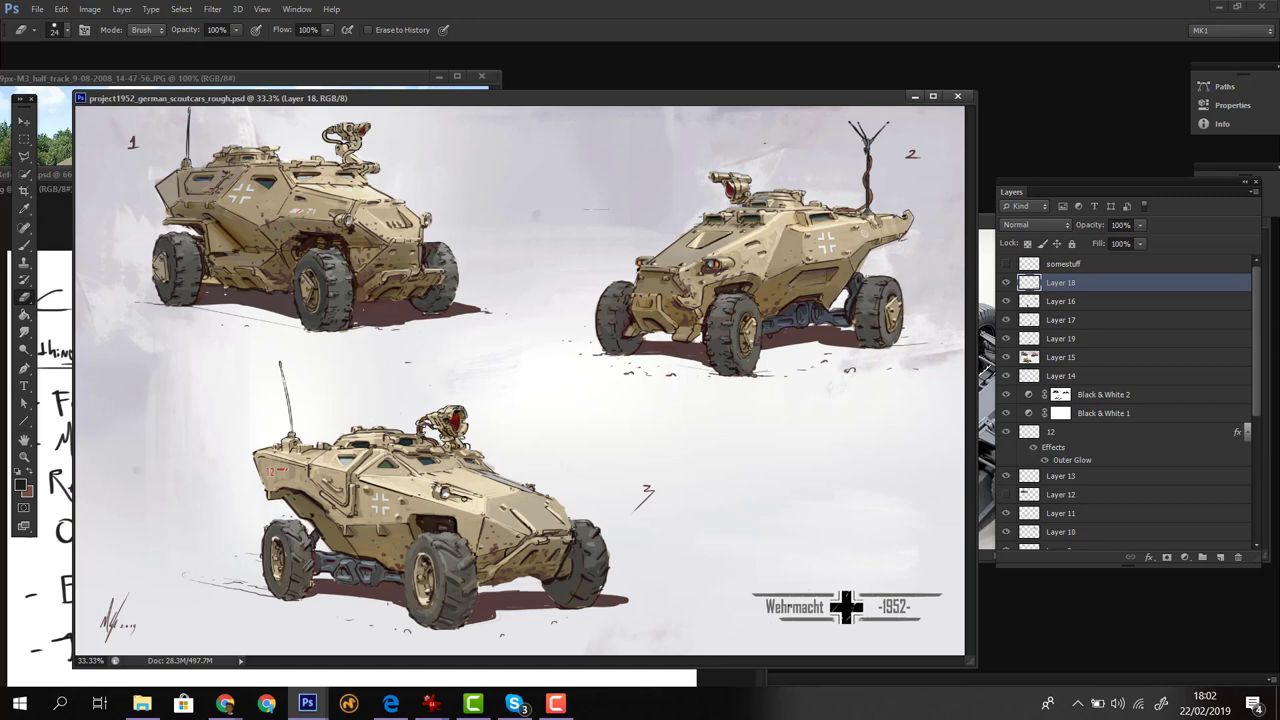
# Step: Lower the scout car document, place NotesonReference.psd in full view, zoom it to 69.5% and widen its window
pyautogui.moveTo(810, 106); pyautogui.dragTo(865, 474)
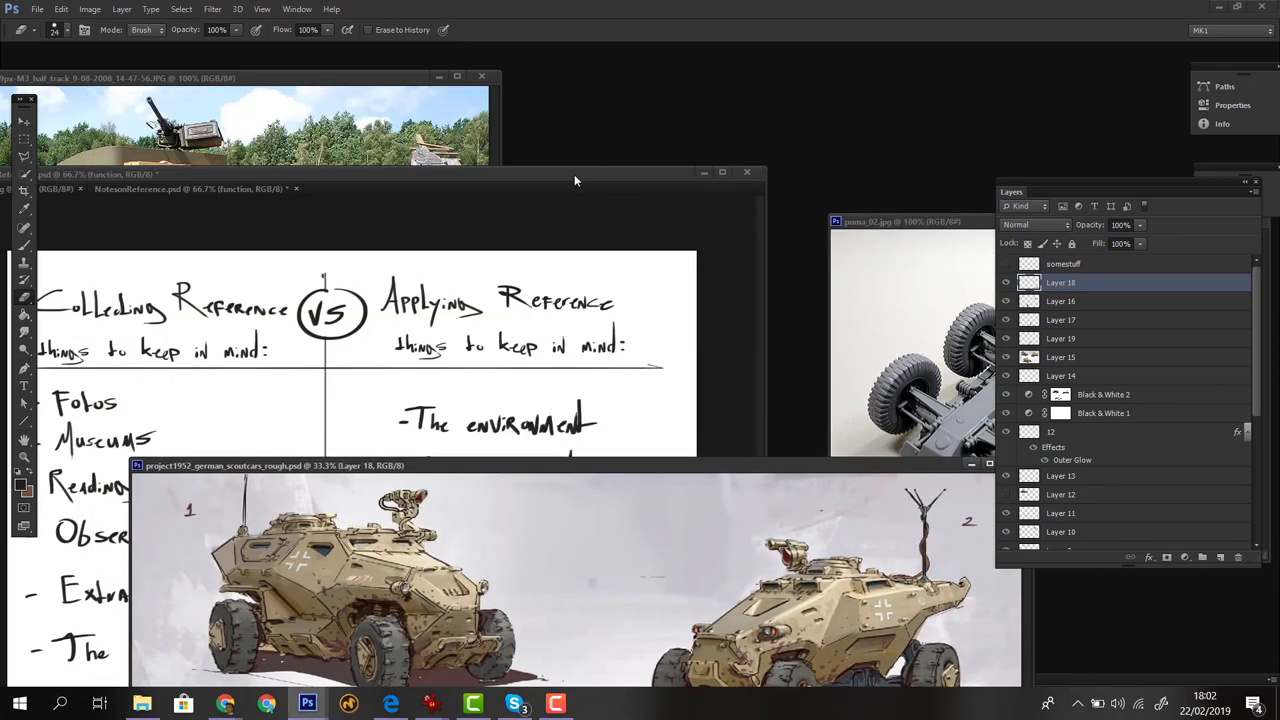
pyautogui.moveTo(574, 176); pyautogui.dragTo(751, 69)
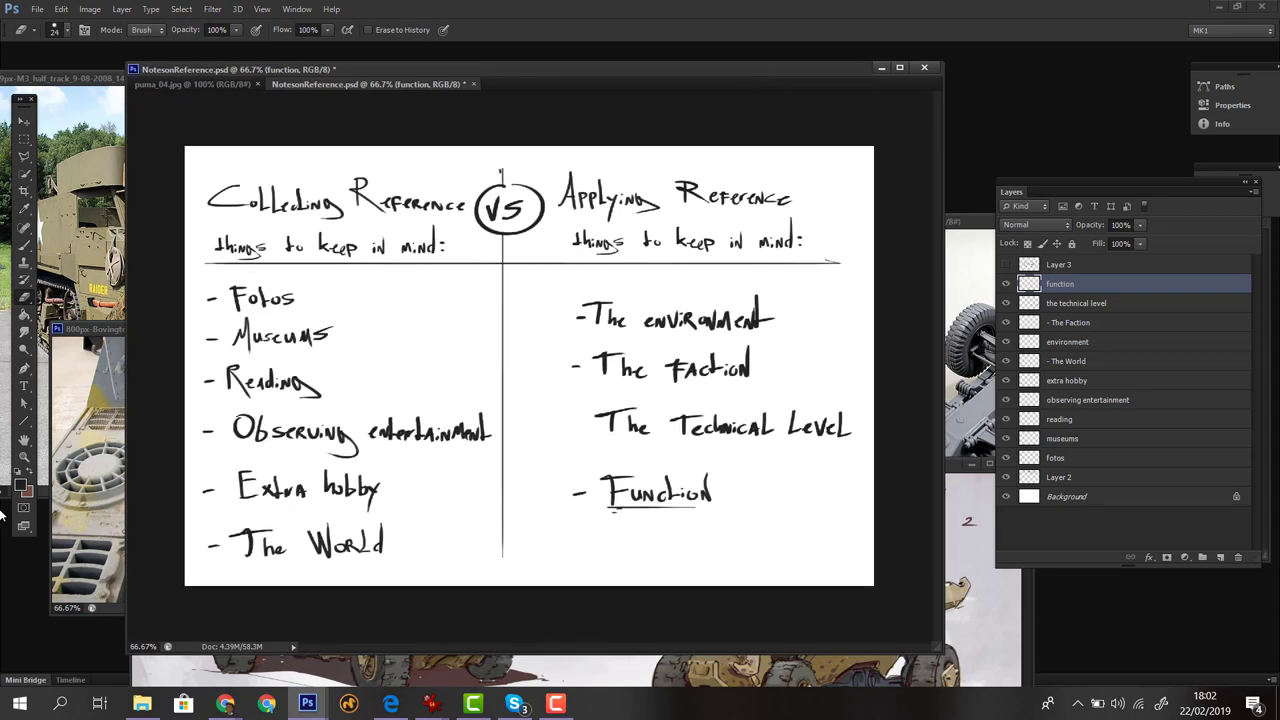
pyautogui.click(24, 459)
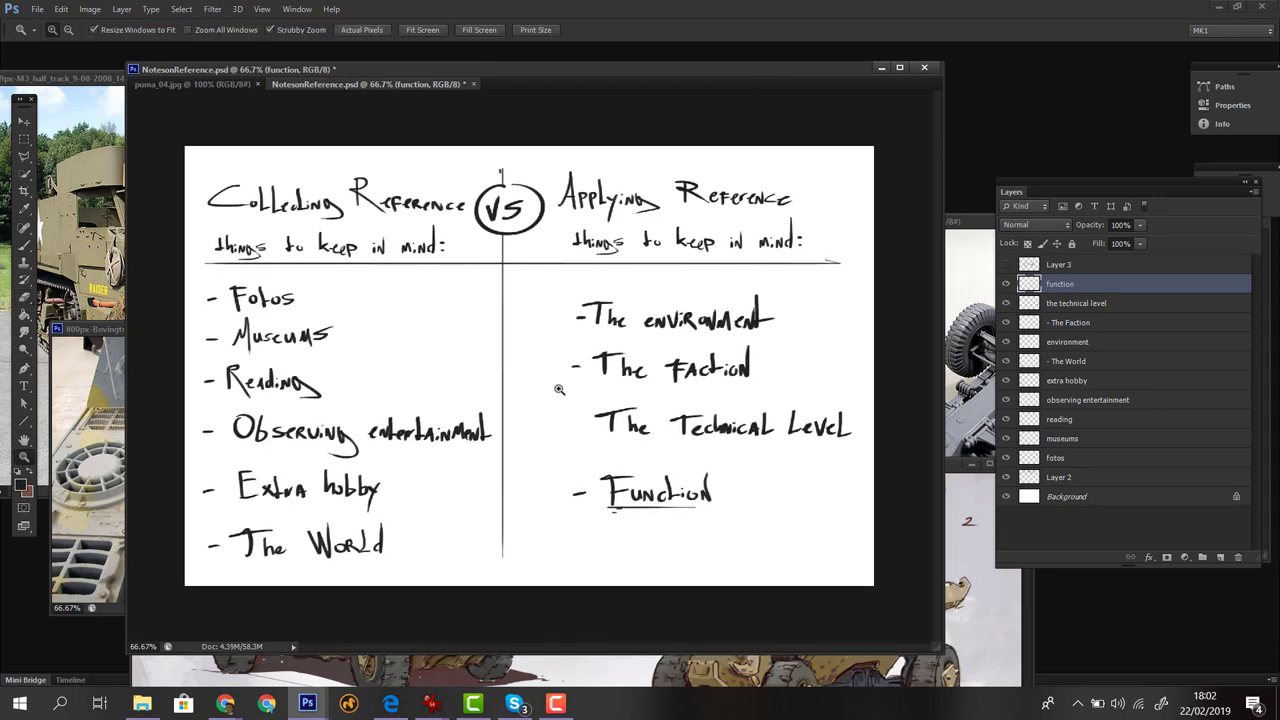
pyautogui.moveTo(559, 390); pyautogui.dragTo(555, 417)
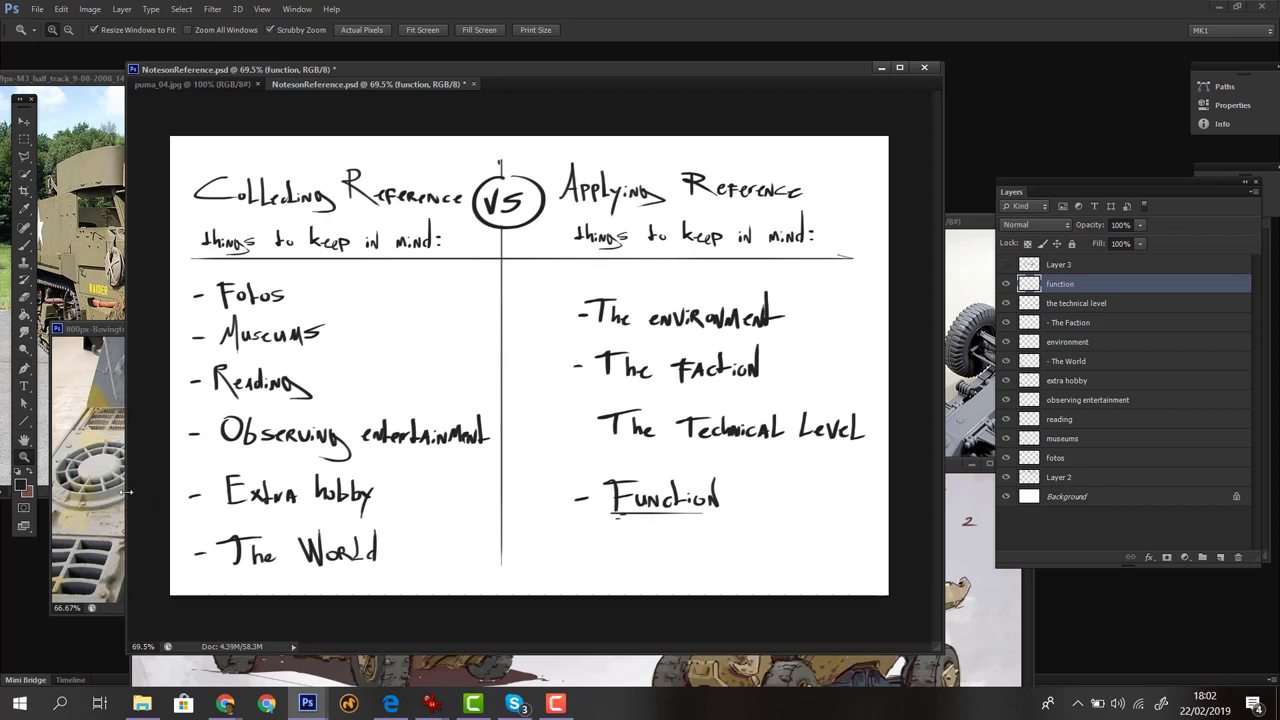
pyautogui.moveTo(127, 490); pyautogui.dragTo(92, 461)
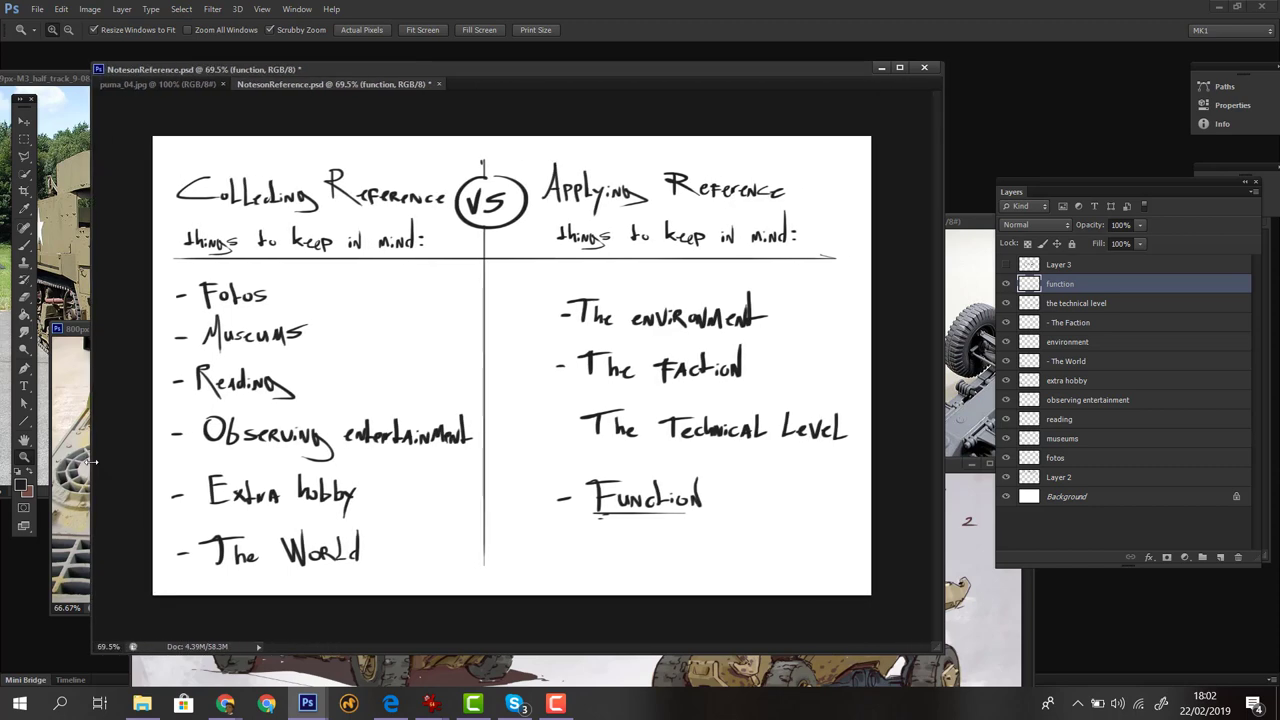
# Step: Bring project1952_german_scoutcars_rough.psd back to the front and place it over the notes with all three designs visible
pyautogui.click(319, 683)
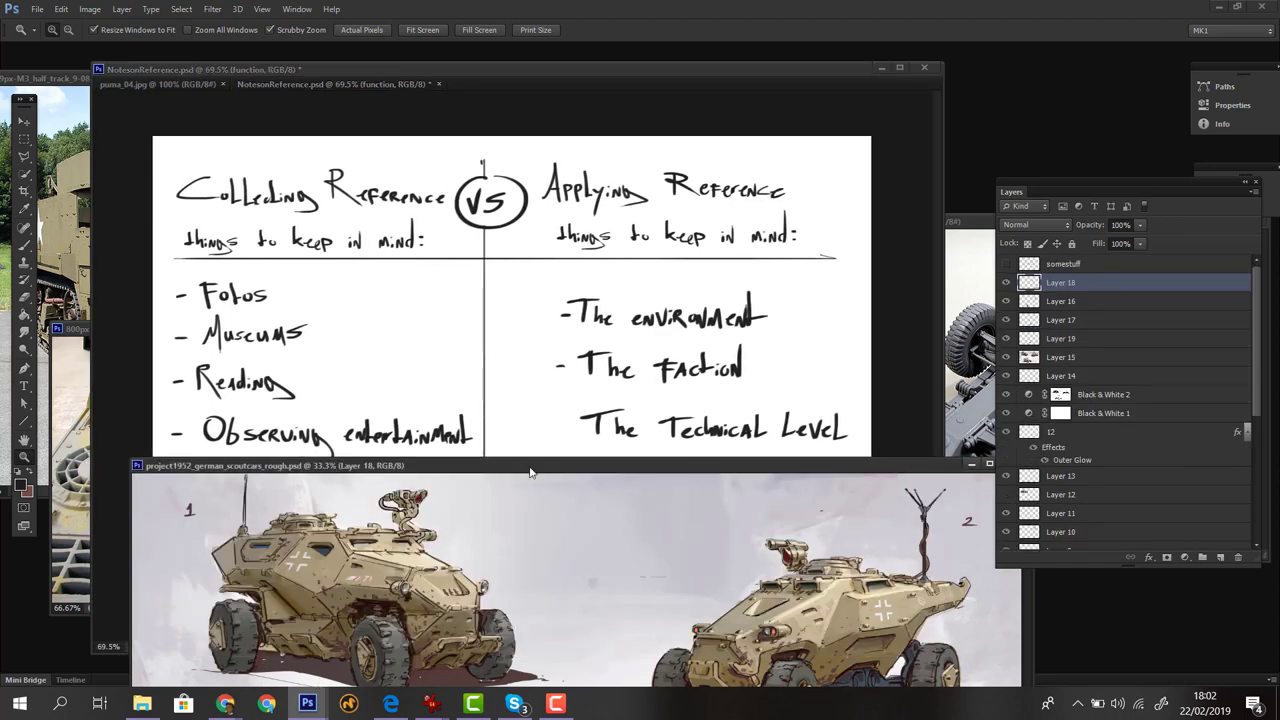
pyautogui.moveTo(533, 472); pyautogui.dragTo(590, 329)
pyautogui.moveTo(596, 257); pyautogui.dragTo(484, 98)
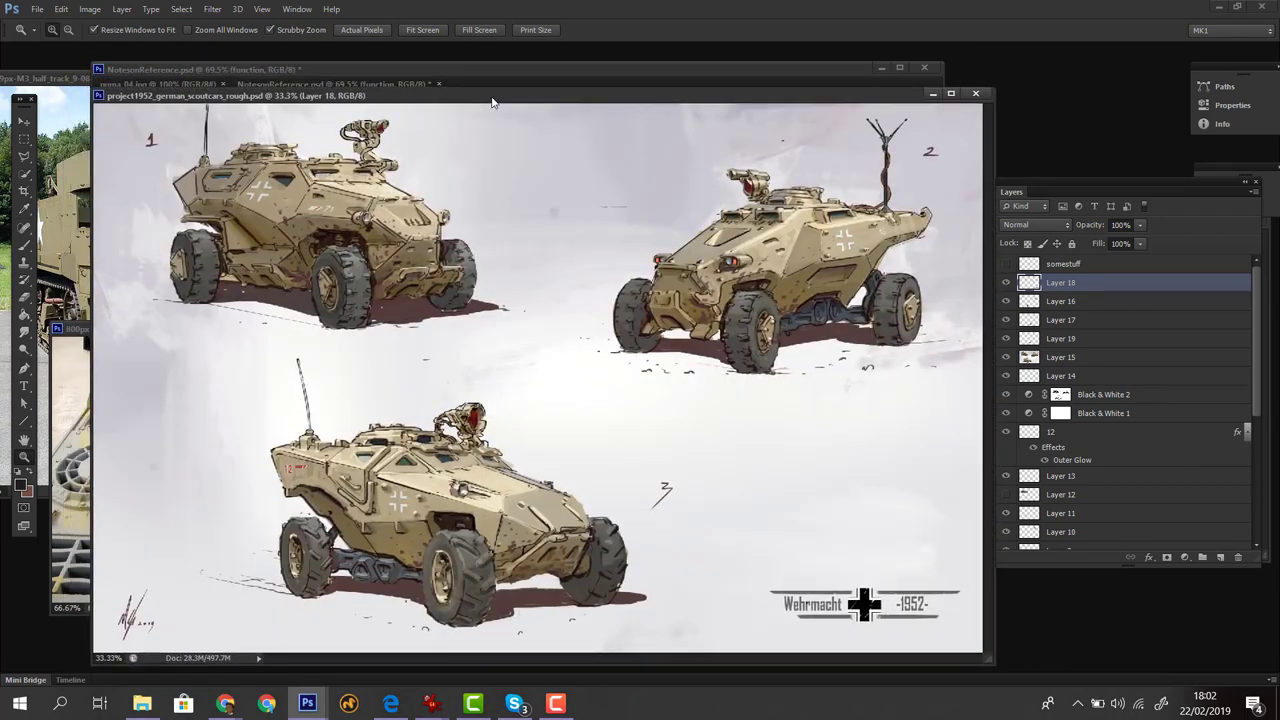
pyautogui.click(557, 703)
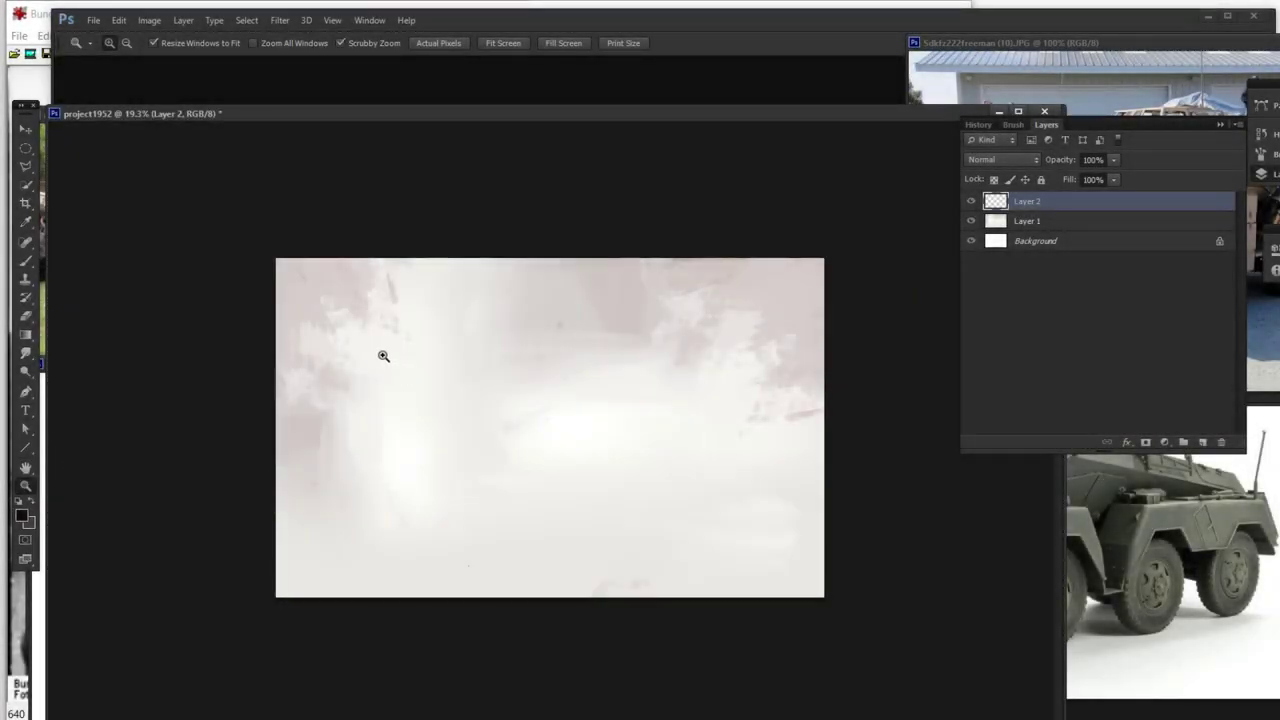
# Step: With the Brush tool, sketch a two-point perspective box on Layer 2 in the upper-left area of the project1952 canvas
pyautogui.moveTo(384, 357)
pyautogui.mouseDown()
pyautogui.moveTo(405, 365)
pyautogui.moveTo(380, 371)
pyautogui.mouseUp()
pyautogui.press('b')
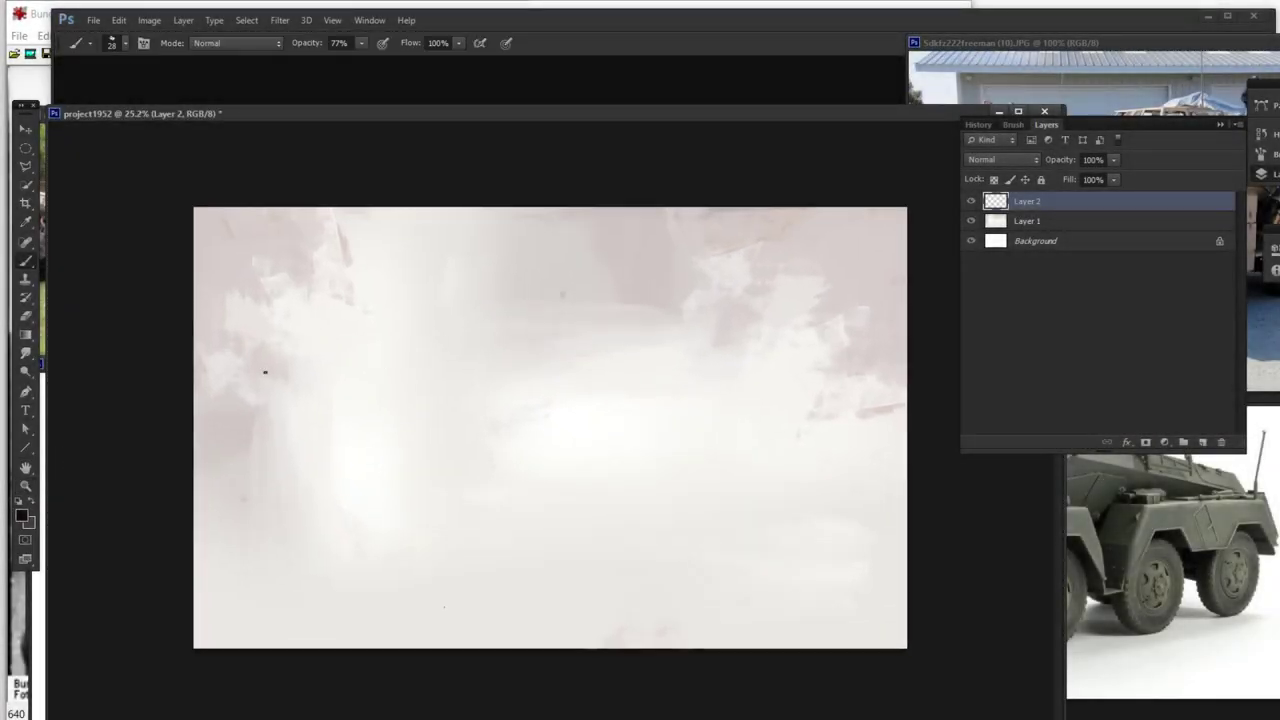
pyautogui.moveTo(252, 374); pyautogui.dragTo(418, 402)
pyautogui.hotkey('ctrl', 'z')
pyautogui.moveTo(382, 381)
pyautogui.mouseDown()
pyautogui.moveTo(250, 362)
pyautogui.moveTo(242, 264)
pyautogui.mouseUp()
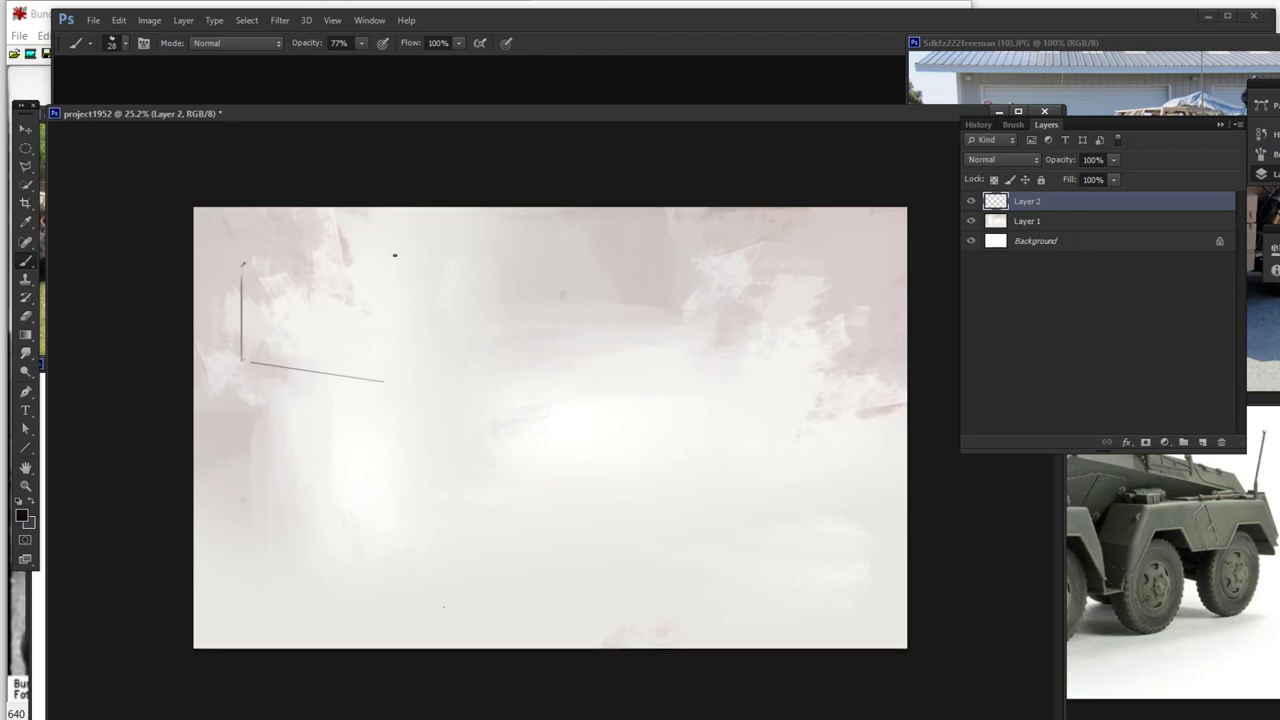
pyautogui.keyDown('shift'); pyautogui.click(392, 250); pyautogui.keyUp('shift')
pyautogui.keyDown('shift'); pyautogui.click(390, 380); pyautogui.keyUp('shift')
pyautogui.keyDown('shift'); pyautogui.click(491, 367); pyautogui.keyUp('shift')
pyautogui.keyDown('shift'); pyautogui.click(492, 287); pyautogui.keyUp('shift')
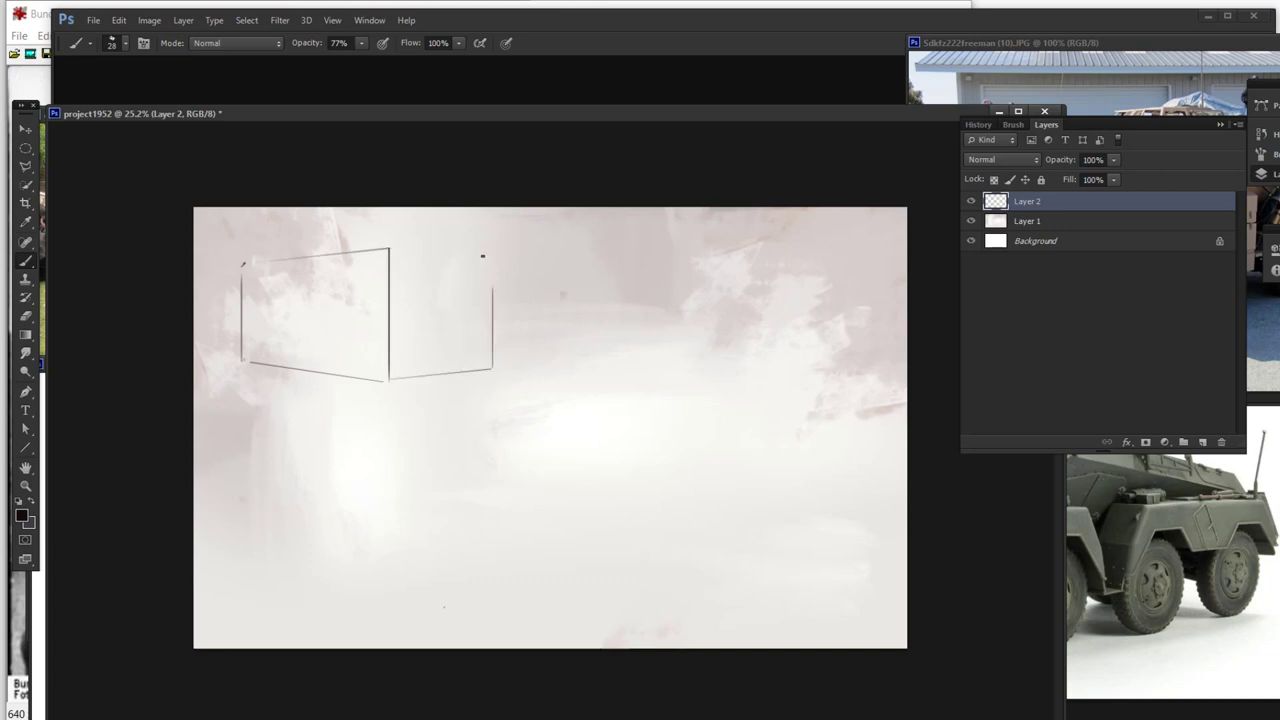
pyautogui.keyDown('shift'); pyautogui.click(498, 262); pyautogui.keyUp('shift')
pyautogui.moveTo(492, 263); pyautogui.dragTo(494, 283)
pyautogui.click(212, 306)
pyautogui.keyDown('shift'); pyautogui.click(594, 306); pyautogui.keyUp('shift')
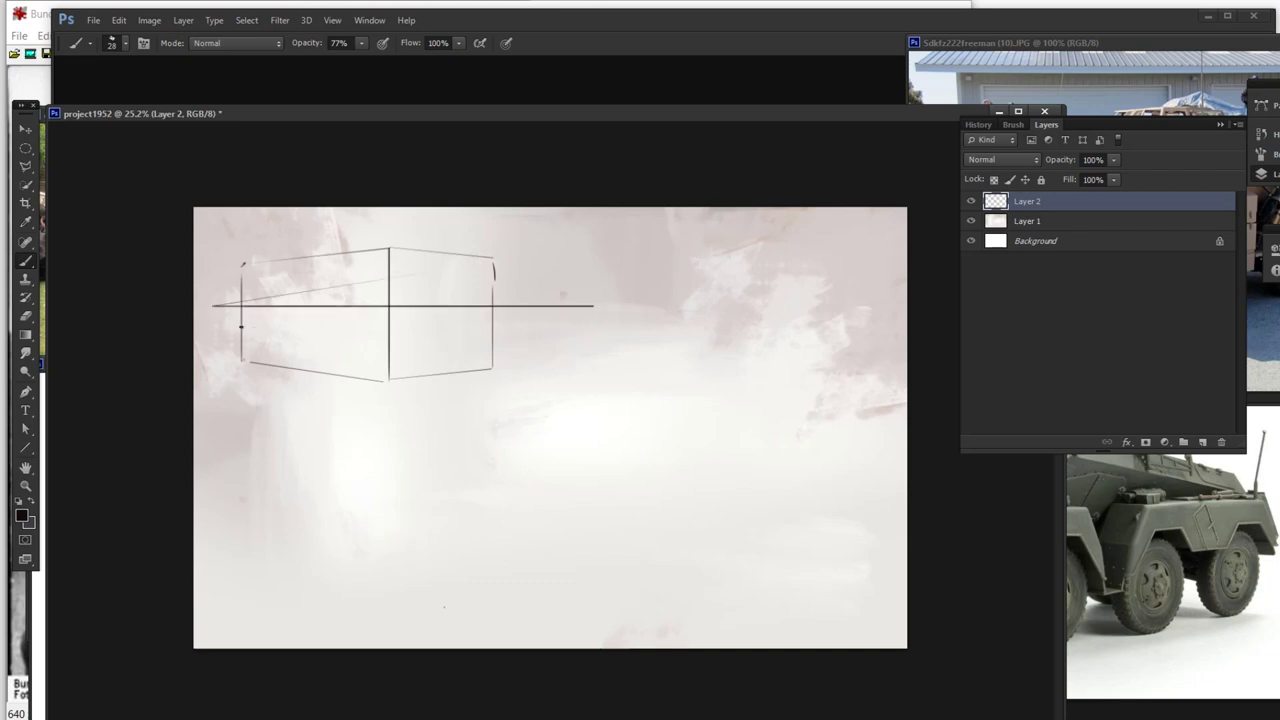
pyautogui.hotkey('ctrl', 'z')
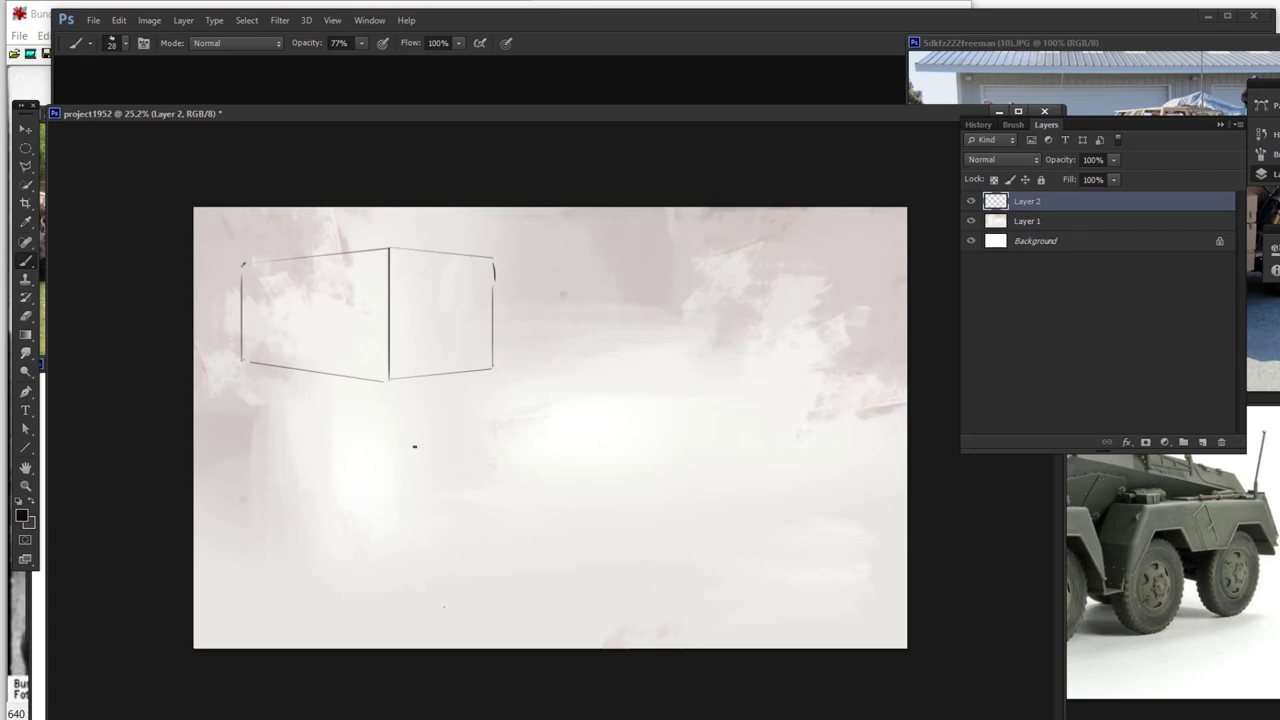
# Step: Below the first box, sketch the left face, front corner and near top edges of a second box seen from above
pyautogui.click(282, 541)
pyautogui.keyDown('shift'); pyautogui.click(388, 579); pyautogui.keyUp('shift')
pyautogui.moveTo(389, 578); pyautogui.dragTo(386, 507)
pyautogui.hotkey('ctrl', 'z')
pyautogui.click(282, 541)
pyautogui.keyDown('shift'); pyautogui.click(276, 473); pyautogui.keyUp('shift')
pyautogui.keyDown('shift'); pyautogui.click(446, 479); pyautogui.keyUp('shift')
# Step: Complete the second box with straight strokes for its lower-right edge, right corner and the two far top edges
pyautogui.keyDown('shift'); pyautogui.click(463, 549); pyautogui.keyUp('shift')
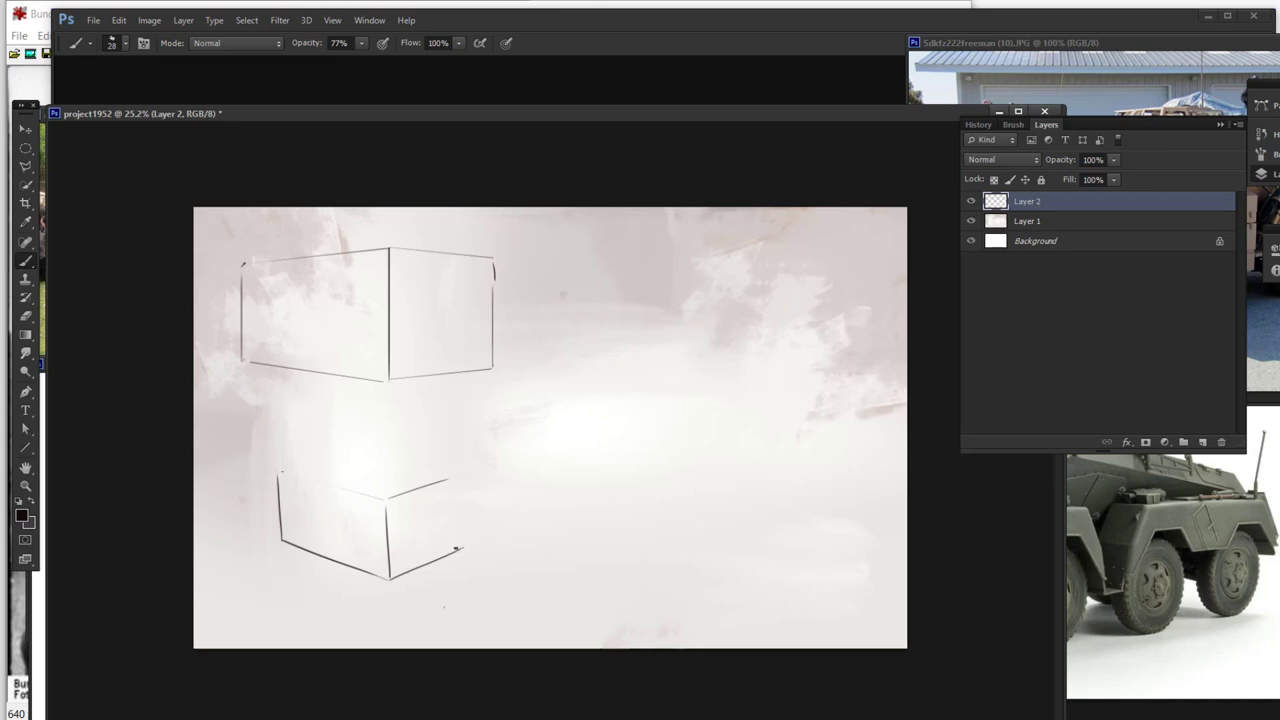
pyautogui.hotkey('ctrl', 'z')
pyautogui.keyDown('shift'); pyautogui.click(466, 550); pyautogui.keyUp('shift')
pyautogui.keyDown('shift'); pyautogui.click(461, 473); pyautogui.keyUp('shift')
pyautogui.keyDown('shift'); pyautogui.click(343, 457); pyautogui.keyUp('shift')
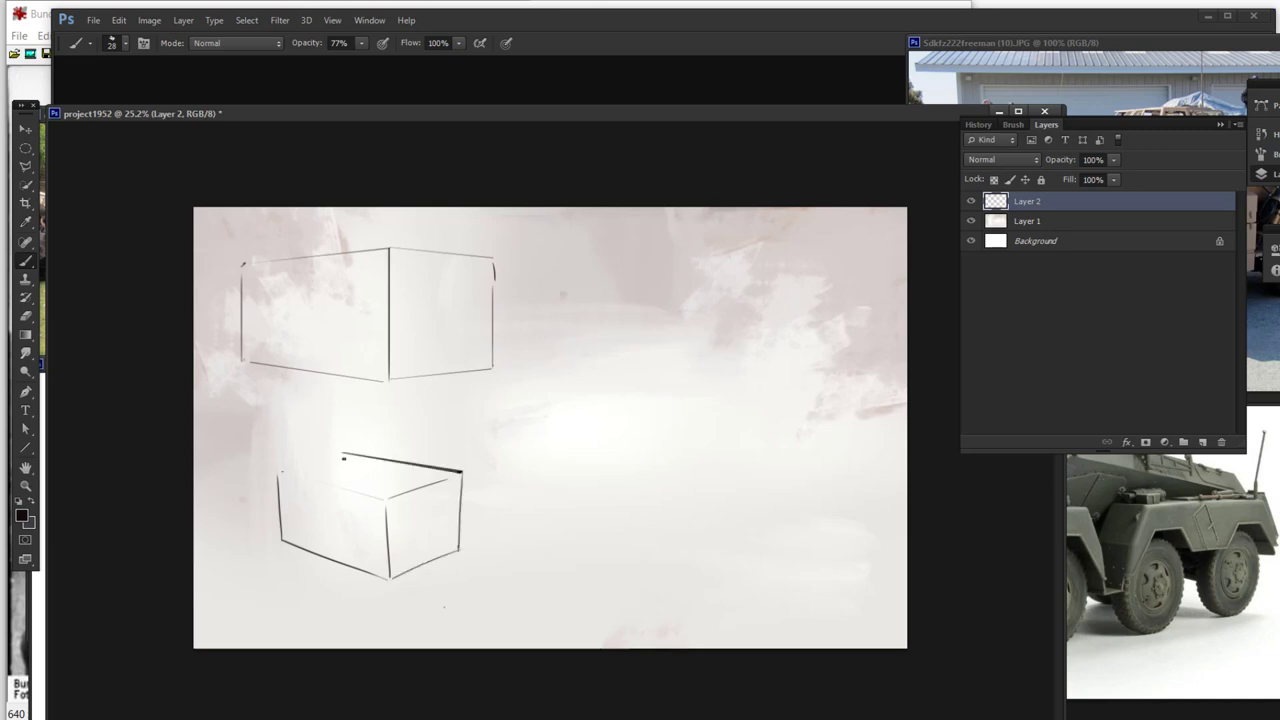
pyautogui.keyDown('shift'); pyautogui.click(275, 469); pyautogui.keyUp('shift')
pyautogui.scroll(-1, 377, 377)
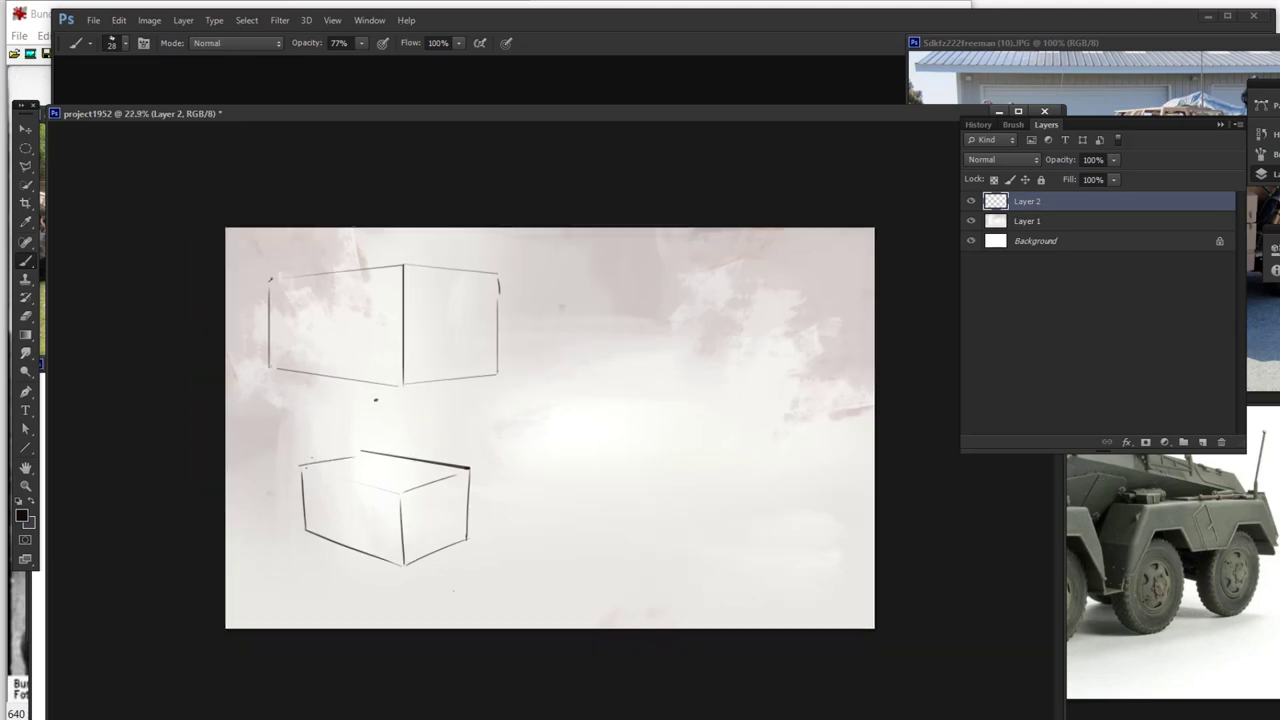
# Step: Delete the second, lower perspective box with a Polygonal Lasso selection, clear the selection and return to the Brush tool
pyautogui.click(26, 166)
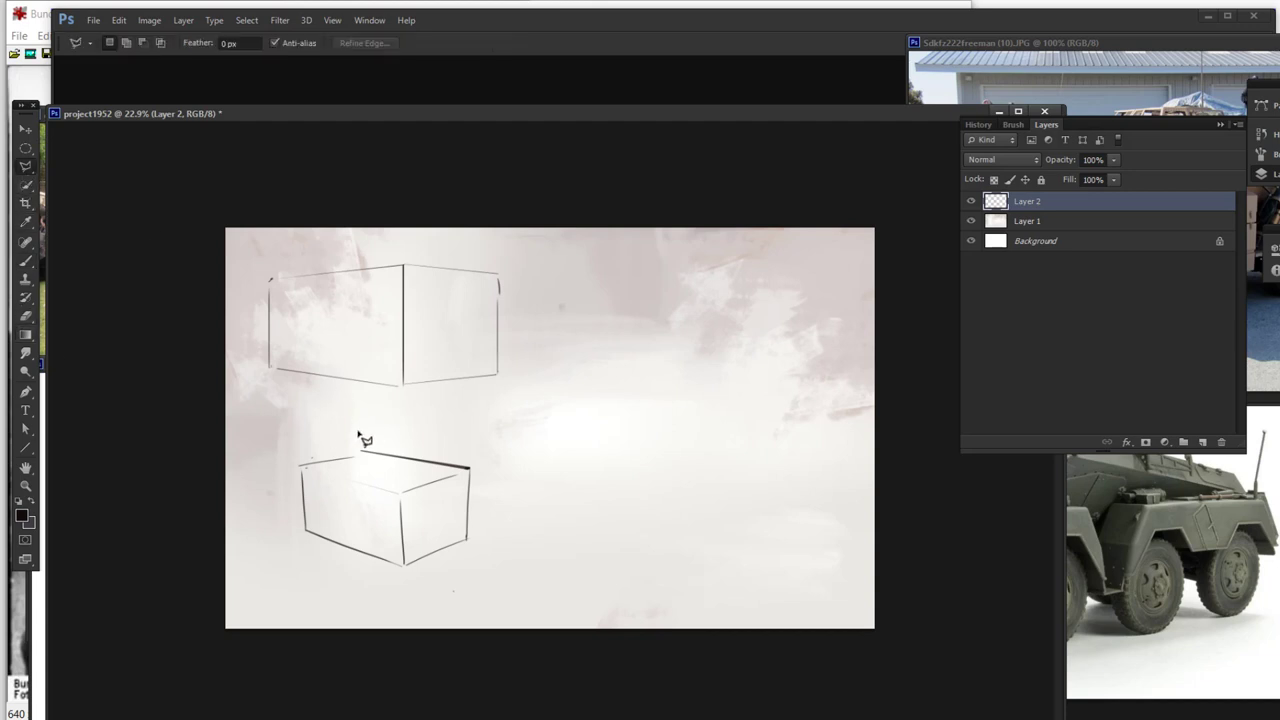
pyautogui.moveTo(362, 433)
pyautogui.mouseDown()
pyautogui.moveTo(439, 444)
pyautogui.moveTo(507, 534)
pyautogui.moveTo(377, 590)
pyautogui.moveTo(256, 519)
pyautogui.moveTo(307, 453)
pyautogui.moveTo(364, 436)
pyautogui.mouseUp()
pyautogui.press('Delete')
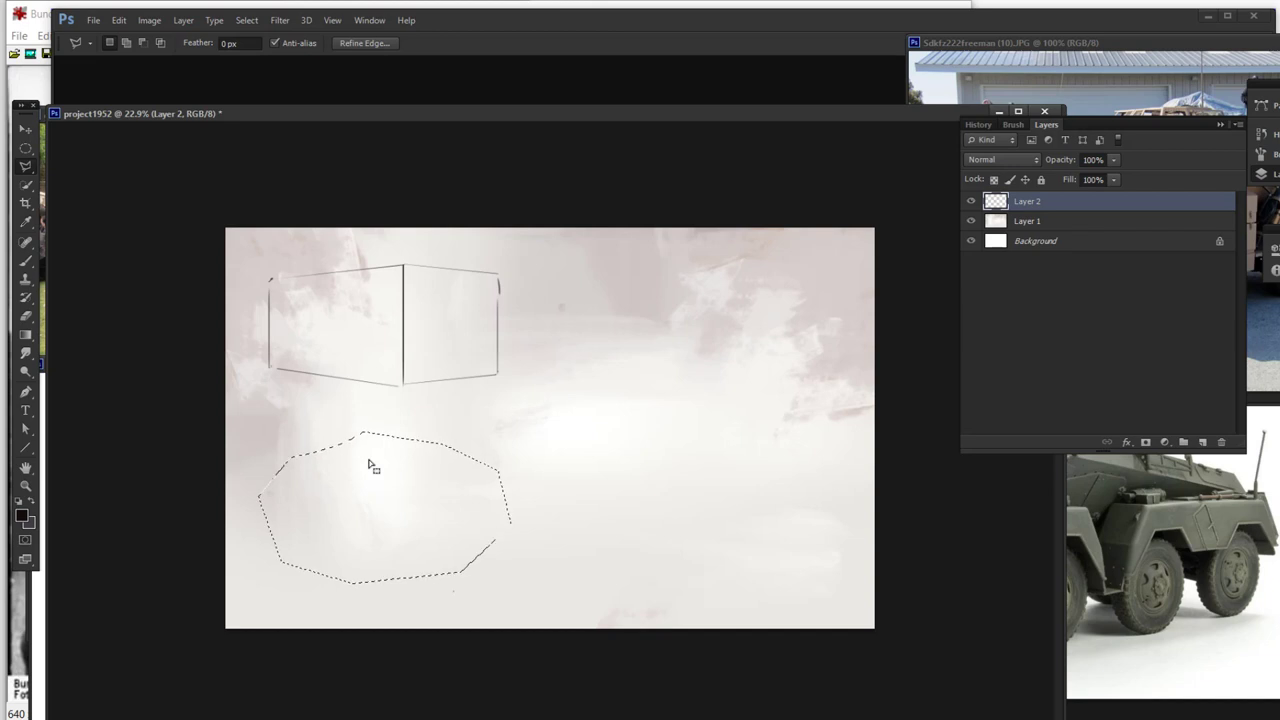
pyautogui.hotkey('ctrl', 'd')
pyautogui.press('b')
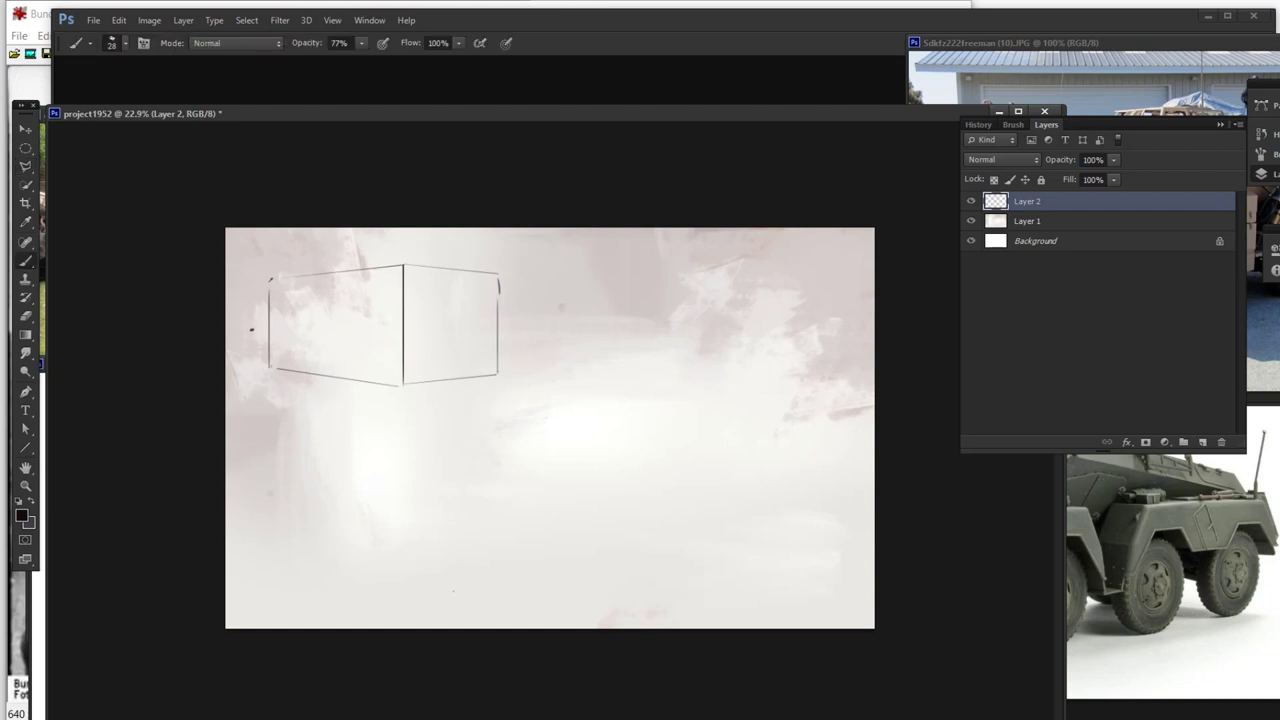
# Step: Undo a test stroke across the remaining box and create a new layer above Layer 2
pyautogui.moveTo(252, 330)
pyautogui.mouseDown()
pyautogui.moveTo(349, 337)
pyautogui.moveTo(224, 332)
pyautogui.moveTo(540, 331)
pyautogui.mouseUp()
pyautogui.hotkey('ctrl', 'z')
pyautogui.hotkey('ctrl', 'z')
pyautogui.hotkey('ctrl', 'shift', 'n')
pyautogui.press('Return')
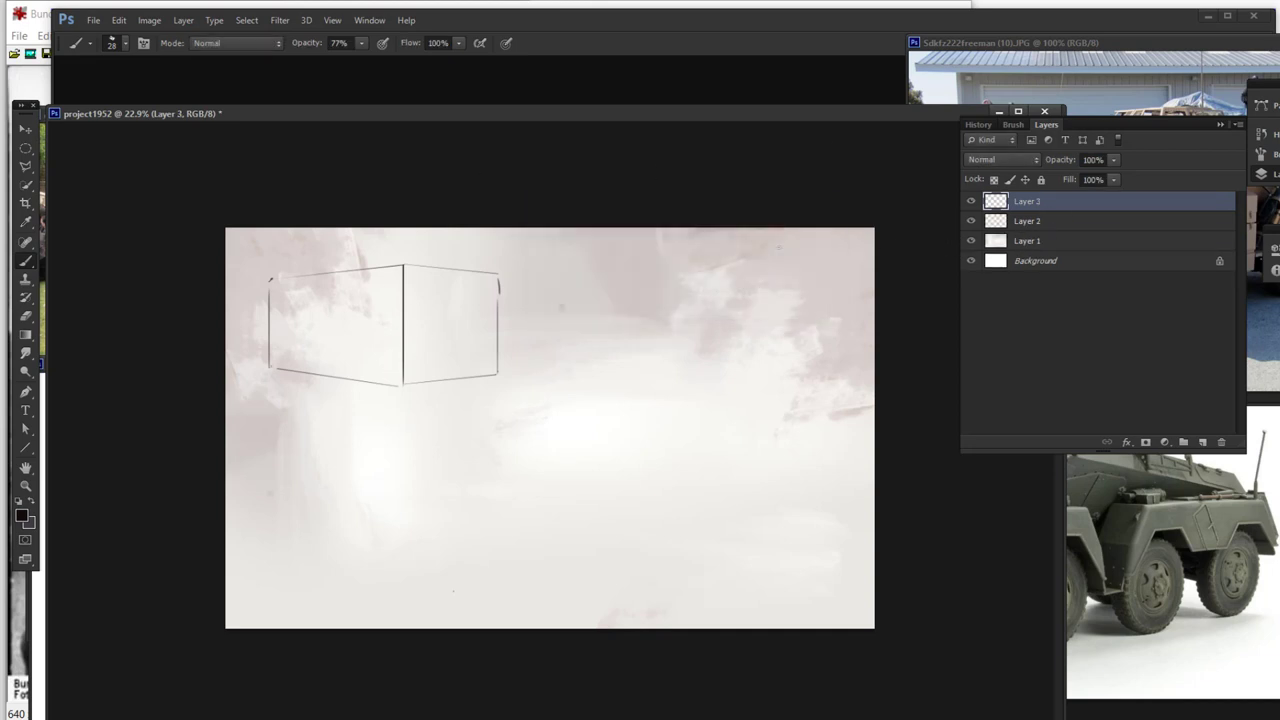
# Step: Lower Layer 2's fill to 67% and make Layer 3 the active layer
pyautogui.click(1068, 224)
pyautogui.moveTo(1112, 182); pyautogui.dragTo(1091, 197)
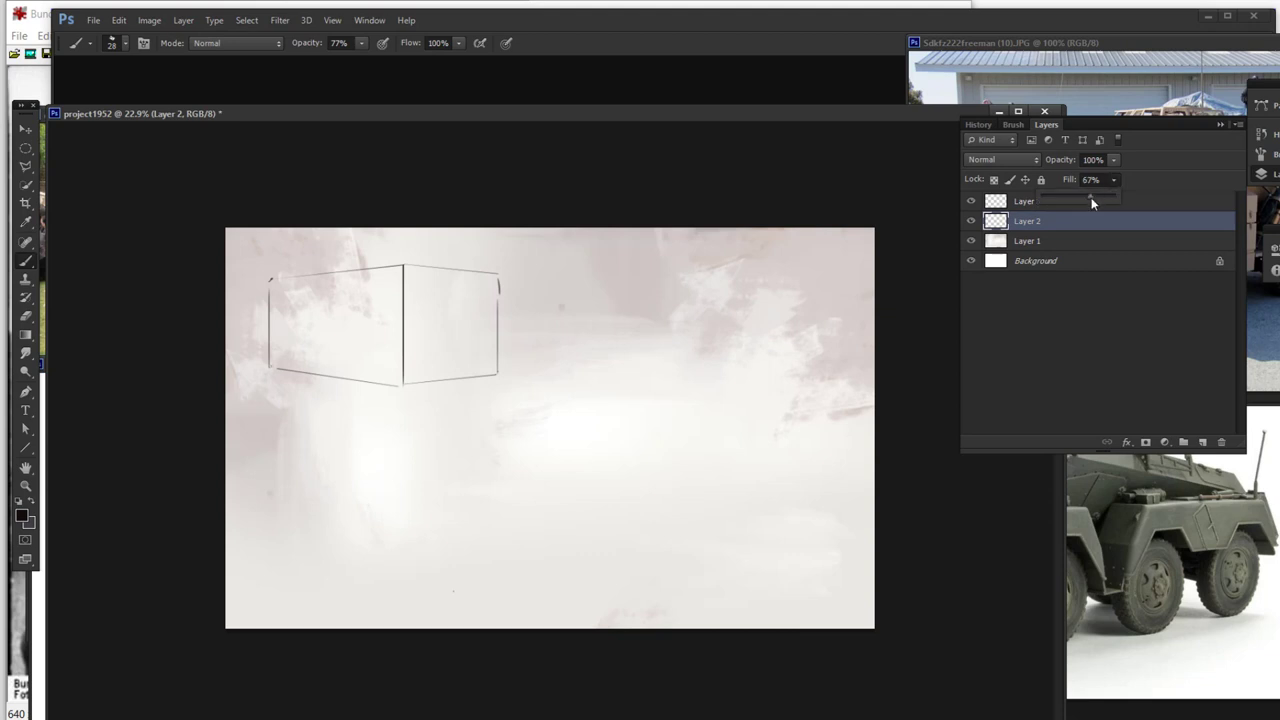
pyautogui.click(1037, 241)
pyautogui.click(1033, 222)
pyautogui.click(1031, 203)
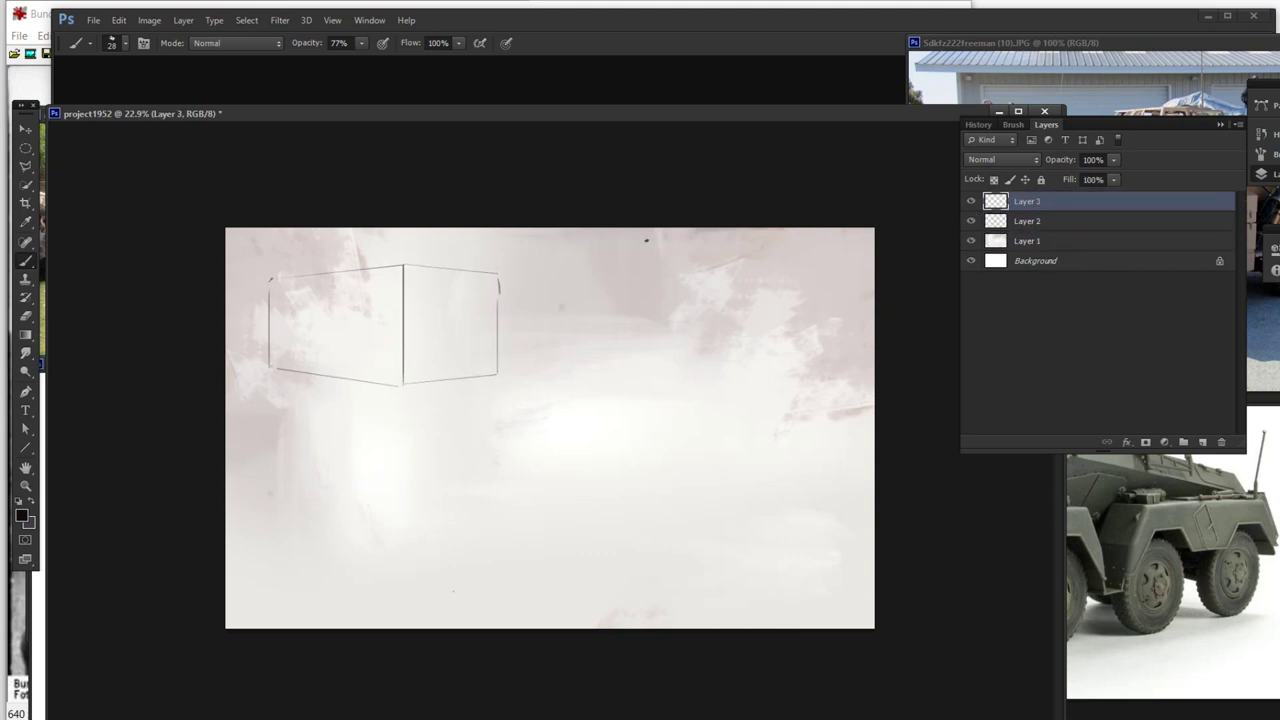
# Step: Rearrange the project1952 window and the reference photo so the tan scout car is visible beside the canvas
pyautogui.moveTo(699, 110); pyautogui.dragTo(679, 114)
pyautogui.moveTo(1098, 44); pyautogui.dragTo(1117, 371)
pyautogui.click(436, 360)
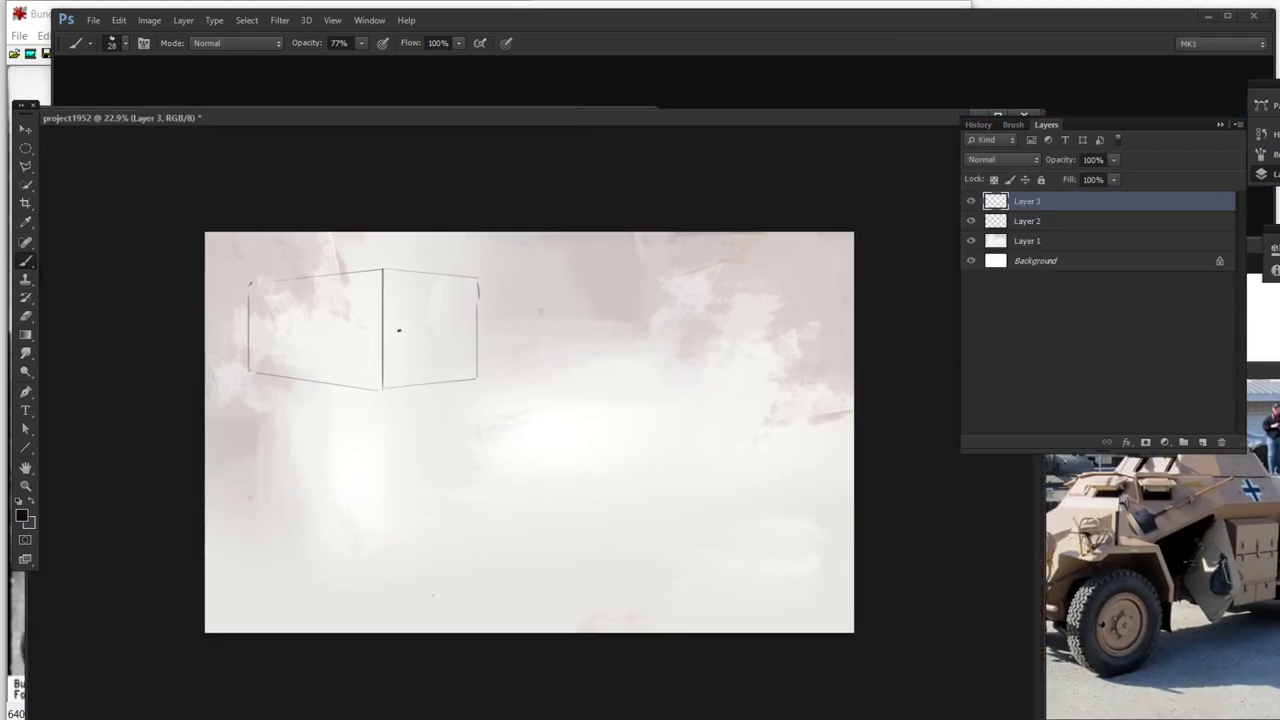
# Step: On Layer 3, sketch the angular nose and side contours of the vehicle hull inside the perspective box
pyautogui.moveTo(400, 328); pyautogui.dragTo(397, 337)
pyautogui.moveTo(401, 341); pyautogui.dragTo(424, 357)
pyautogui.moveTo(424, 357)
pyautogui.mouseDown()
pyautogui.moveTo(440, 374)
pyautogui.moveTo(424, 358)
pyautogui.mouseUp()
pyautogui.hotkey('ctrl', 'alt', 'z')
pyautogui.hotkey('ctrl', 'alt', 'z')
pyautogui.moveTo(424, 358)
pyautogui.mouseDown()
pyautogui.moveTo(435, 328)
pyautogui.moveTo(345, 316)
pyautogui.moveTo(382, 323)
pyautogui.moveTo(349, 305)
pyautogui.moveTo(361, 301)
pyautogui.moveTo(440, 322)
pyautogui.mouseUp()
pyautogui.moveTo(362, 339)
pyautogui.mouseDown()
pyautogui.moveTo(332, 327)
pyautogui.moveTo(346, 337)
pyautogui.moveTo(283, 319)
pyautogui.moveTo(331, 338)
pyautogui.moveTo(349, 304)
pyautogui.moveTo(288, 319)
pyautogui.mouseUp()
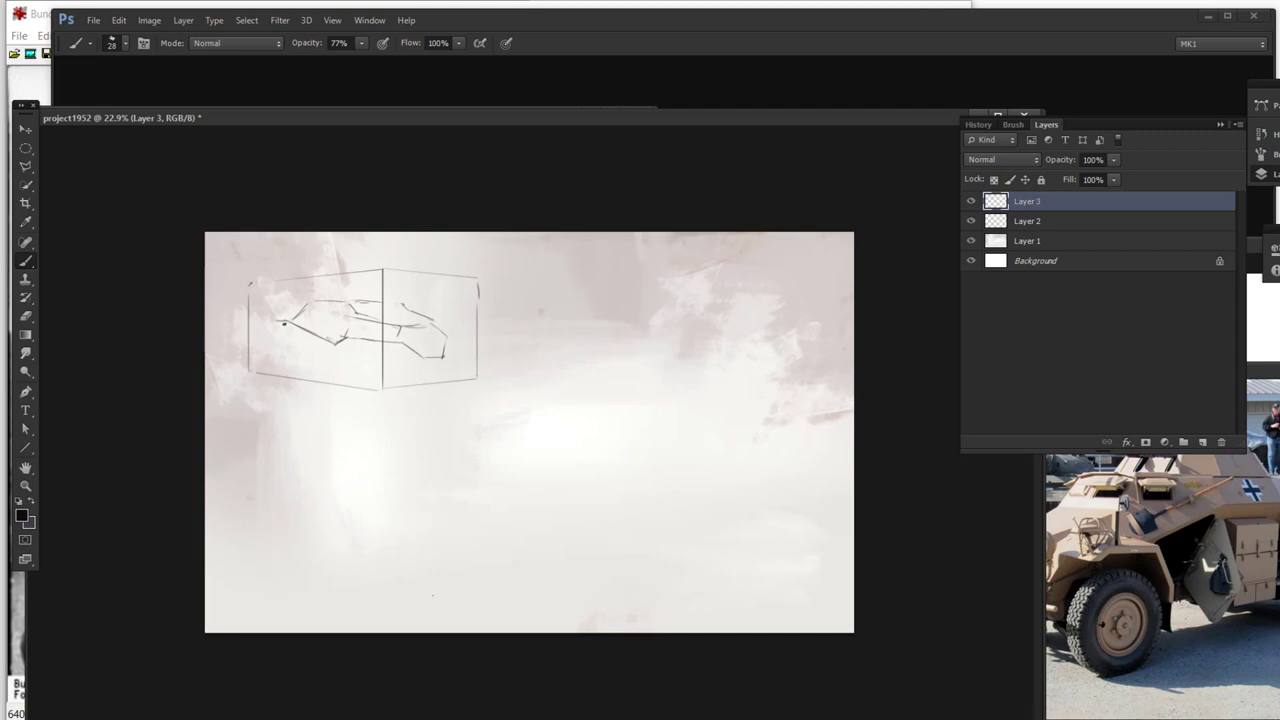
# Step: Extend the hull's roofline and rear end, and sketch the near front wheel and front bumper
pyautogui.moveTo(267, 313)
pyautogui.mouseDown()
pyautogui.moveTo(404, 305)
pyautogui.moveTo(358, 305)
pyautogui.moveTo(403, 306)
pyautogui.mouseUp()
pyautogui.moveTo(268, 326)
pyautogui.mouseDown()
pyautogui.moveTo(344, 332)
pyautogui.moveTo(355, 320)
pyautogui.moveTo(350, 334)
pyautogui.moveTo(357, 318)
pyautogui.moveTo(322, 342)
pyautogui.moveTo(280, 347)
pyautogui.mouseUp()
pyautogui.moveTo(361, 356); pyautogui.dragTo(364, 410)
pyautogui.hotkey('ctrl', 'z')
pyautogui.moveTo(390, 362)
pyautogui.mouseDown()
pyautogui.moveTo(386, 400)
pyautogui.moveTo(428, 370)
pyautogui.mouseUp()
pyautogui.moveTo(430, 381); pyautogui.dragTo(462, 377)
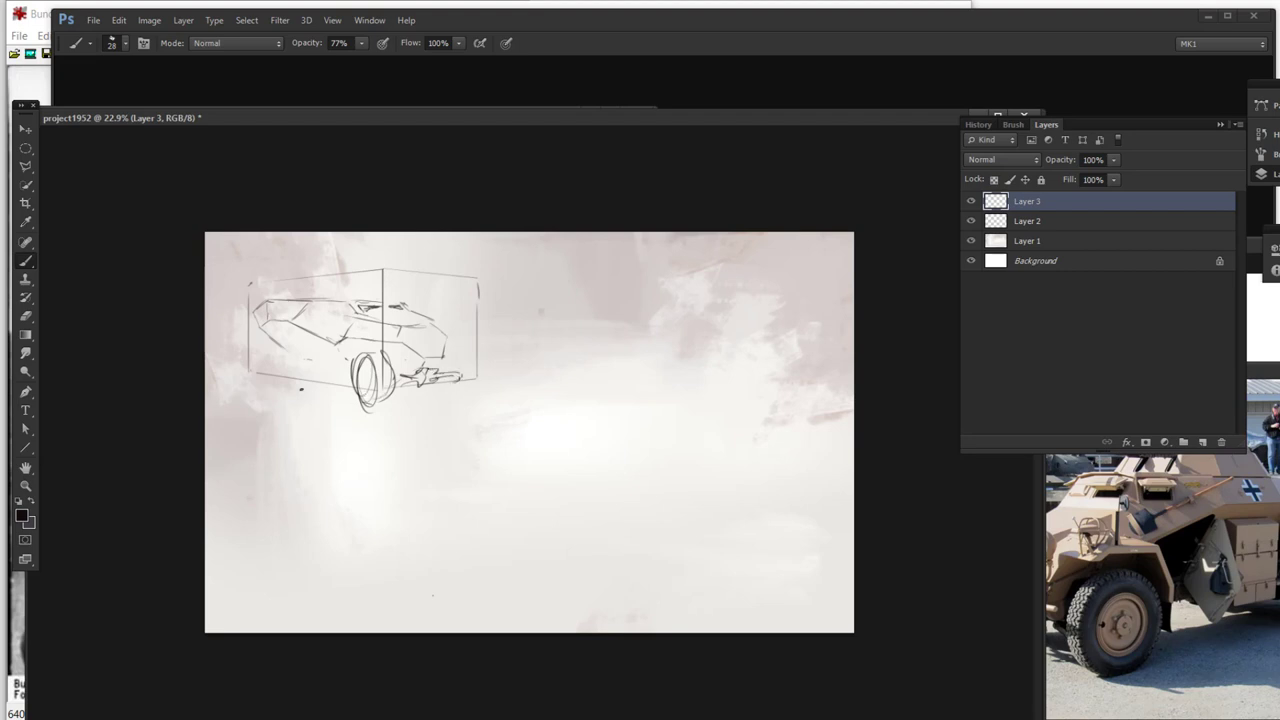
# Step: Free-transform the vehicle sketch so it sits slightly higher and flatter within the perspective box
pyautogui.hotkey('ctrl', 't')
pyautogui.moveTo(424, 378)
pyautogui.mouseDown()
pyautogui.moveTo(420, 366)
pyautogui.moveTo(372, 395)
pyautogui.moveTo(392, 350)
pyautogui.moveTo(370, 342)
pyautogui.moveTo(354, 362)
pyautogui.moveTo(372, 384)
pyautogui.moveTo(370, 358)
pyautogui.mouseUp()
pyautogui.press('Return')
# Step: Draw the far front wheel, the roof edge details and the side window of the hull
pyautogui.press('b')
pyautogui.moveTo(460, 344); pyautogui.dragTo(459, 378)
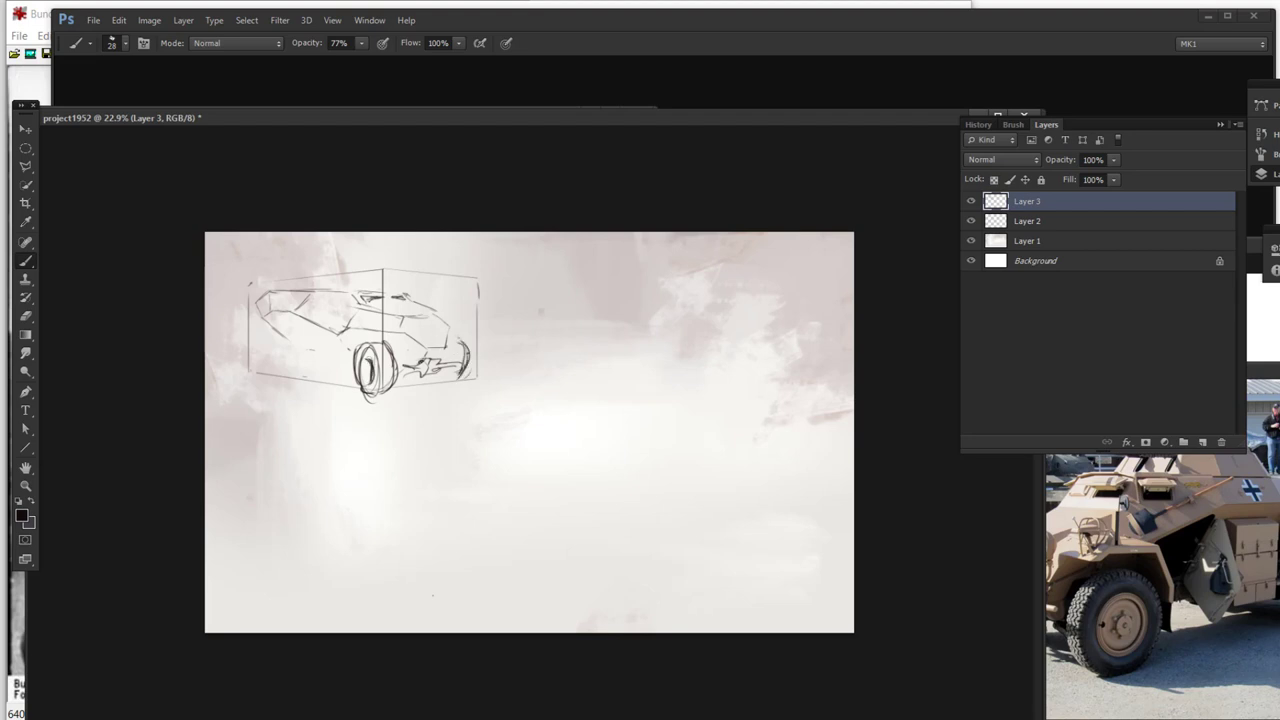
pyautogui.moveTo(453, 342)
pyautogui.mouseDown()
pyautogui.moveTo(464, 340)
pyautogui.moveTo(455, 366)
pyautogui.mouseUp()
pyautogui.moveTo(368, 292)
pyautogui.mouseDown()
pyautogui.moveTo(352, 291)
pyautogui.moveTo(415, 289)
pyautogui.mouseUp()
pyautogui.moveTo(326, 298)
pyautogui.mouseDown()
pyautogui.moveTo(378, 298)
pyautogui.moveTo(314, 332)
pyautogui.moveTo(340, 320)
pyautogui.moveTo(324, 296)
pyautogui.moveTo(302, 314)
pyautogui.moveTo(373, 342)
pyautogui.mouseUp()
# Step: Switch to the Eraser with a 60 px brush tip
pyautogui.press('e')
pyautogui.rightClick(320, 309)
pyautogui.click(303, 306)
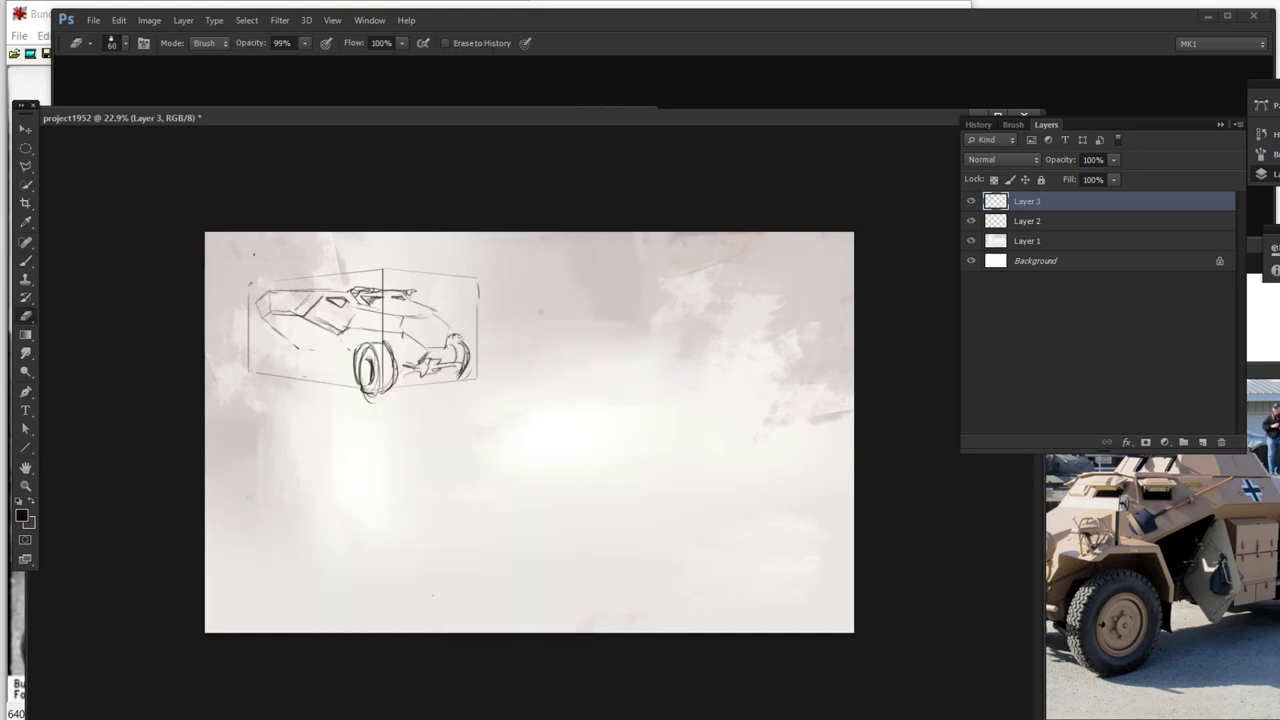
# Step: With the Brush tool, sketch the lower hull and chassis, a roof hatch, and details on the front hood
pyautogui.press('b')
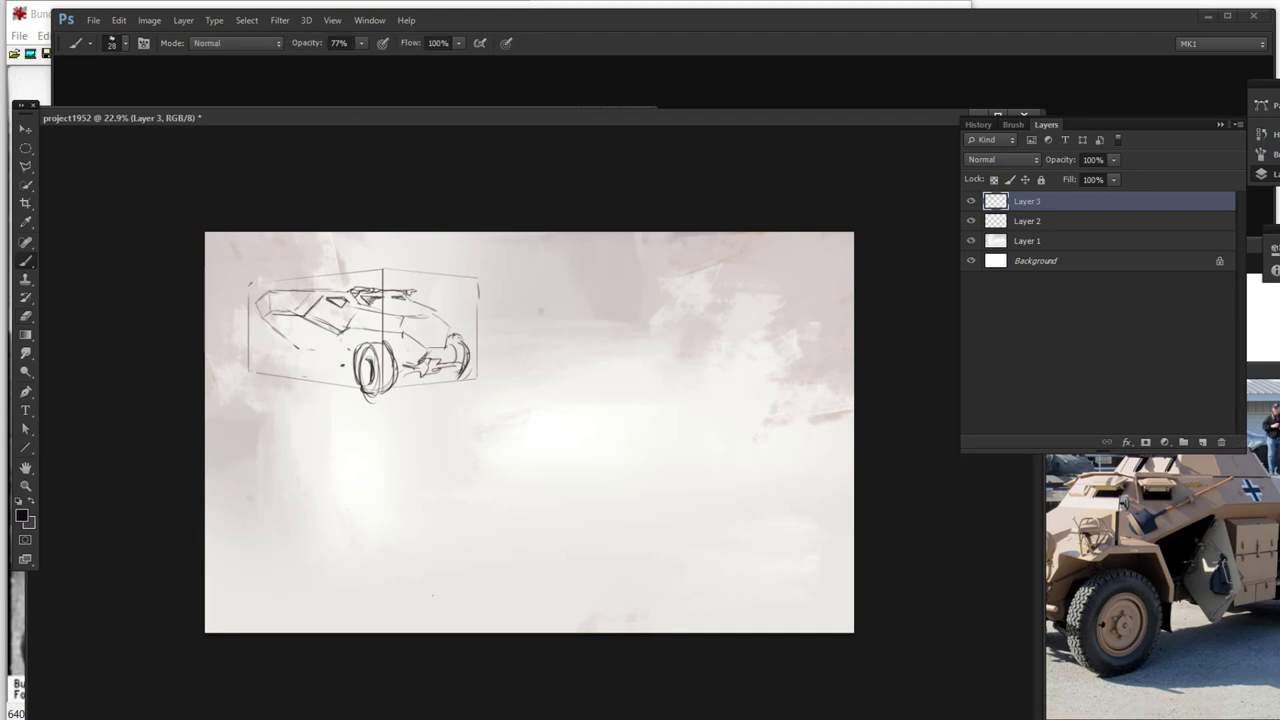
pyautogui.moveTo(320, 362)
pyautogui.mouseDown()
pyautogui.moveTo(350, 358)
pyautogui.moveTo(350, 370)
pyautogui.moveTo(288, 362)
pyautogui.moveTo(414, 368)
pyautogui.moveTo(376, 338)
pyautogui.moveTo(404, 358)
pyautogui.moveTo(423, 353)
pyautogui.mouseUp()
pyautogui.moveTo(297, 347)
pyautogui.mouseDown()
pyautogui.moveTo(321, 357)
pyautogui.moveTo(265, 322)
pyautogui.moveTo(327, 290)
pyautogui.moveTo(290, 293)
pyautogui.moveTo(356, 286)
pyautogui.moveTo(314, 283)
pyautogui.moveTo(342, 277)
pyautogui.mouseUp()
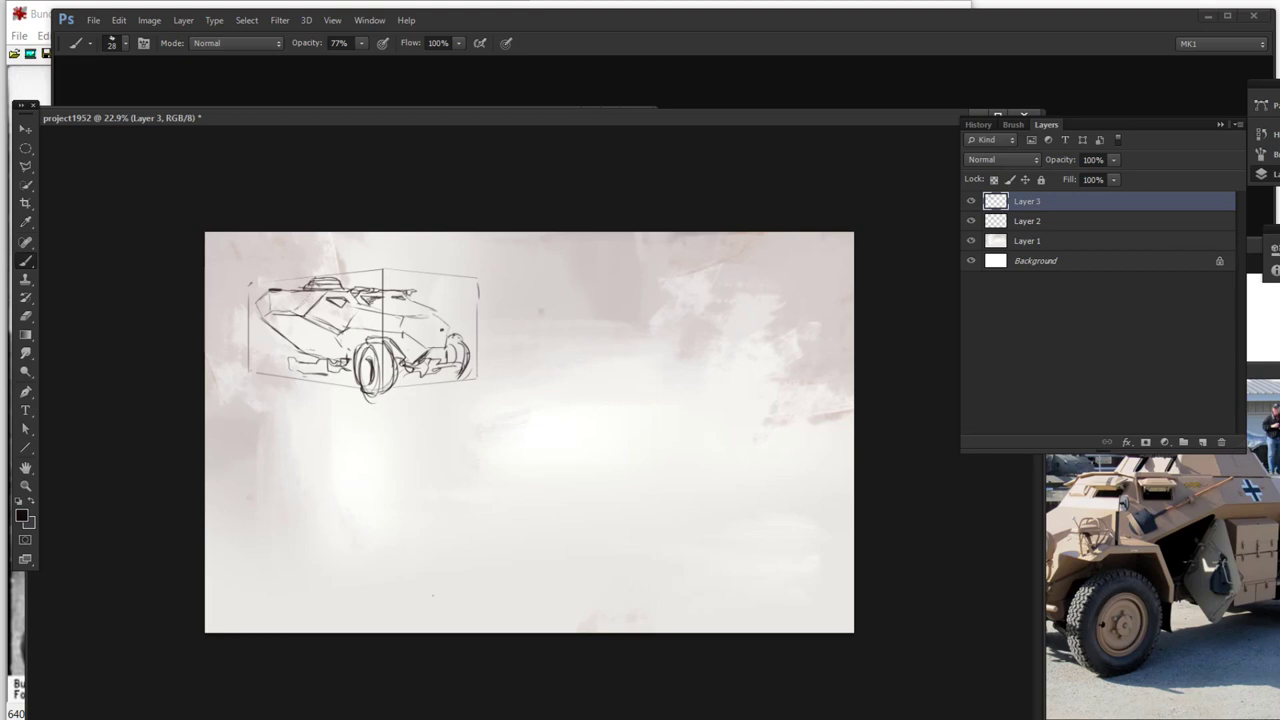
pyautogui.moveTo(436, 317)
pyautogui.mouseDown()
pyautogui.moveTo(452, 348)
pyautogui.moveTo(414, 316)
pyautogui.moveTo(446, 328)
pyautogui.mouseUp()
# Step: Give the Eraser the 8 px brush tip without texture or dual brush, and enlarge it to 57 px
pyautogui.press('e')
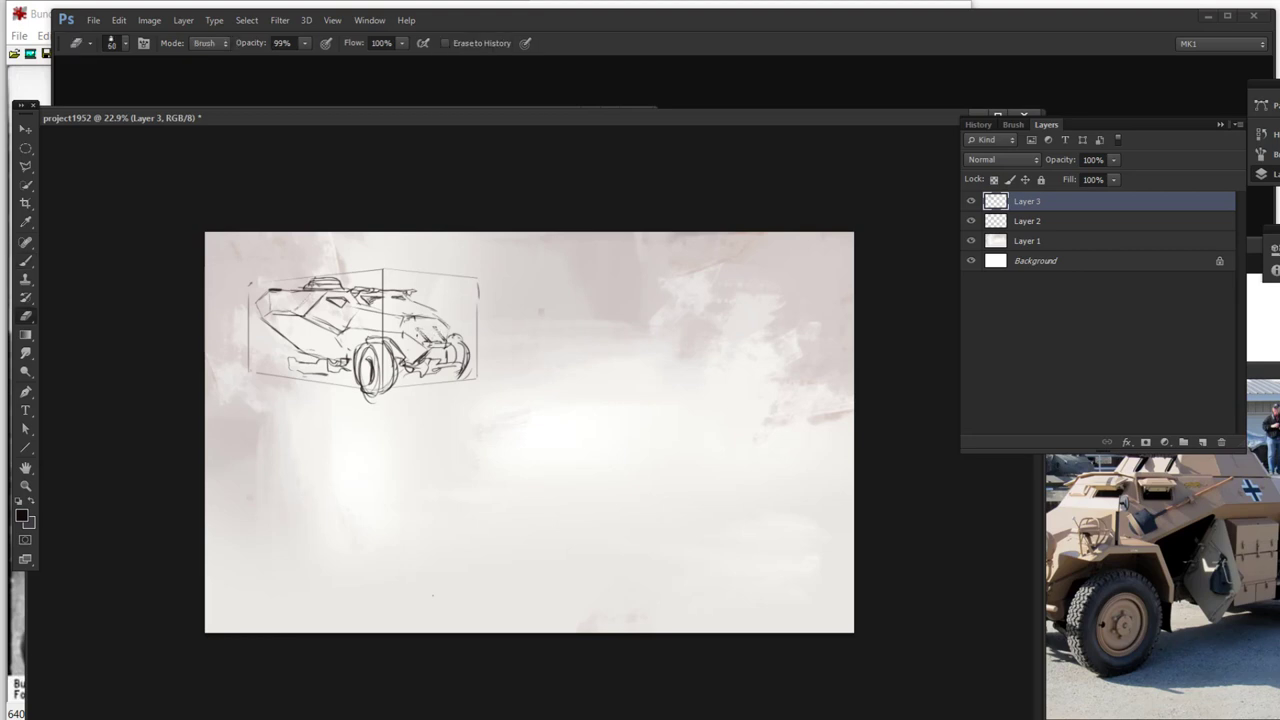
pyautogui.click(1262, 154)
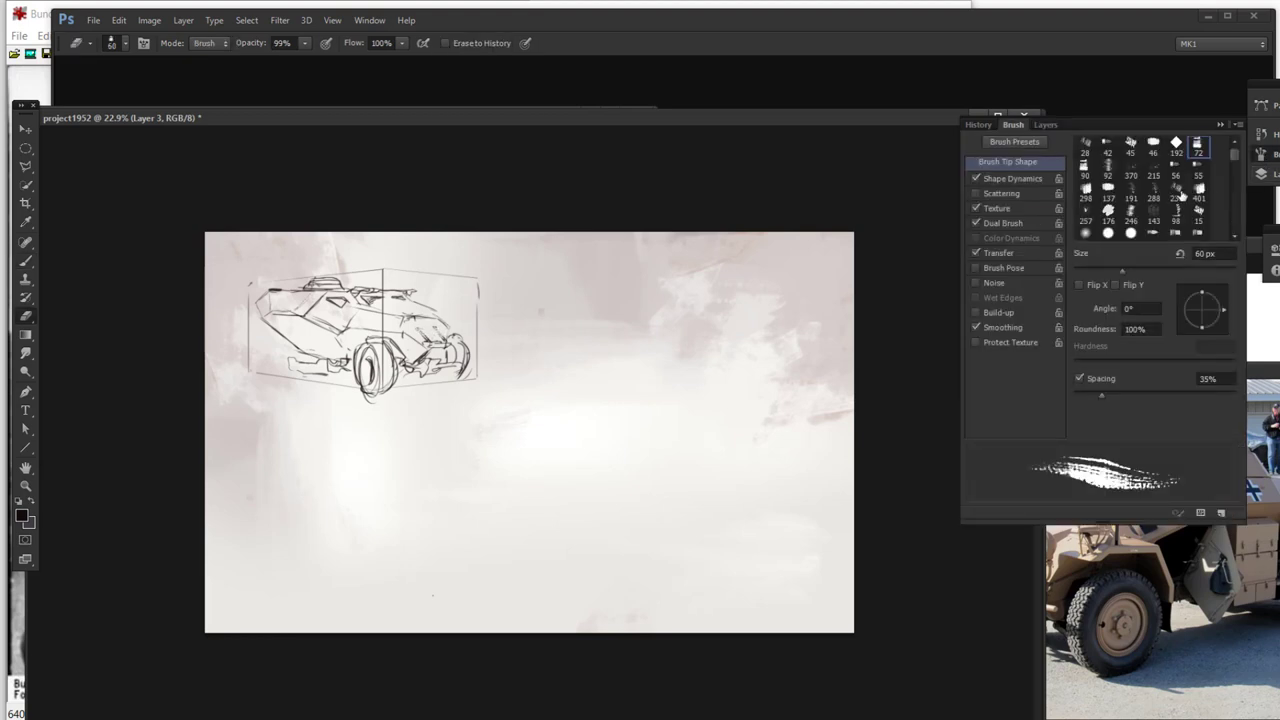
pyautogui.click(977, 209)
pyautogui.click(977, 223)
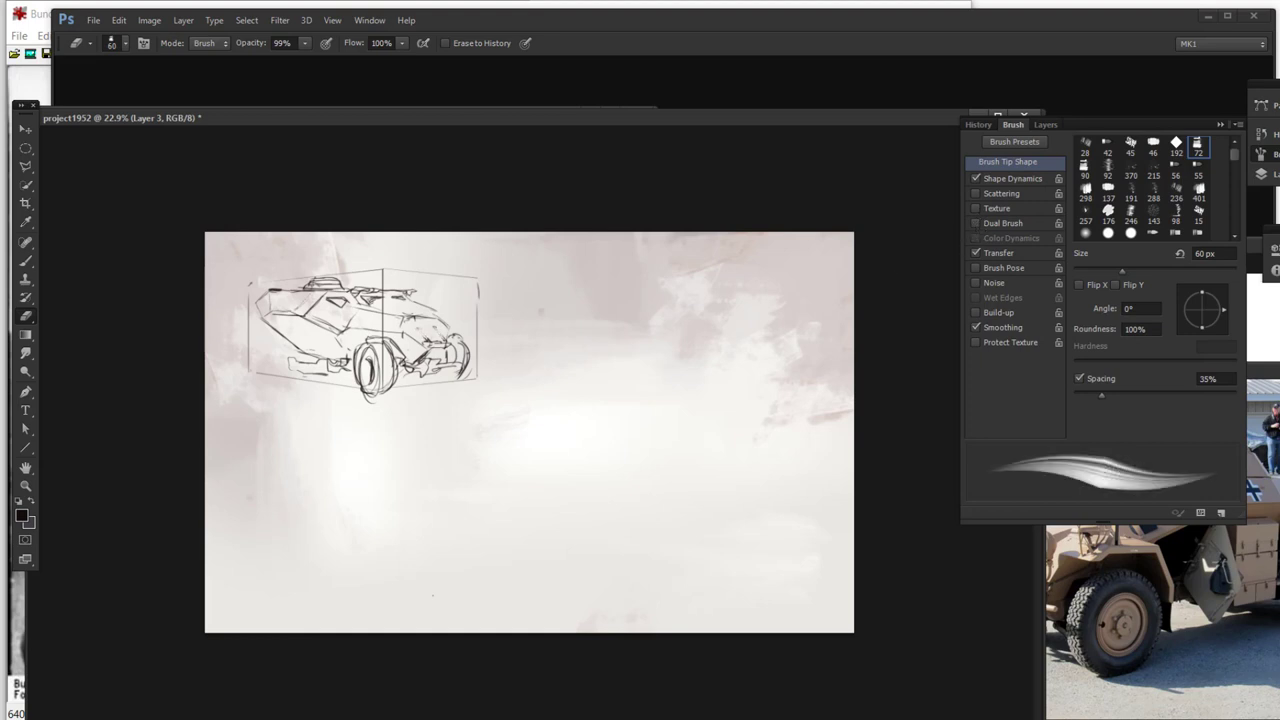
pyautogui.rightClick(432, 595)
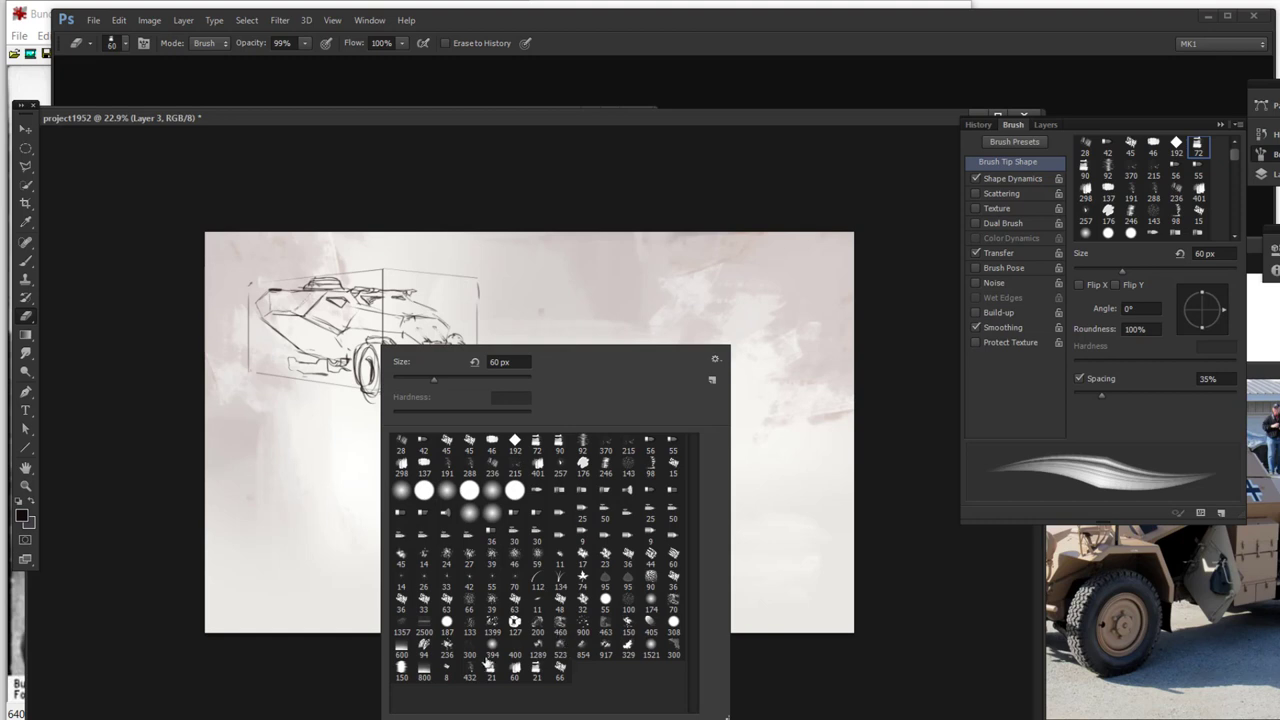
pyautogui.click(448, 676)
pyautogui.click(395, 328)
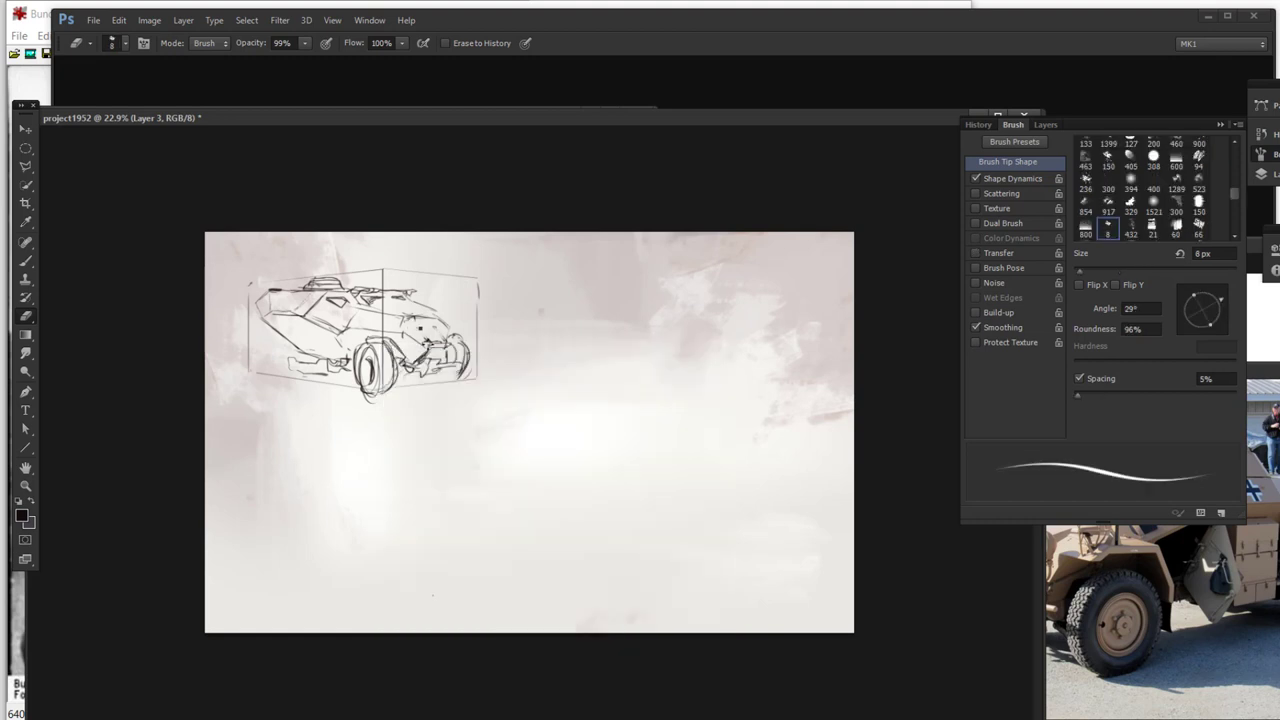
pyautogui.rightClick(465, 359)
pyautogui.click(465, 359)
pyautogui.press('Return')
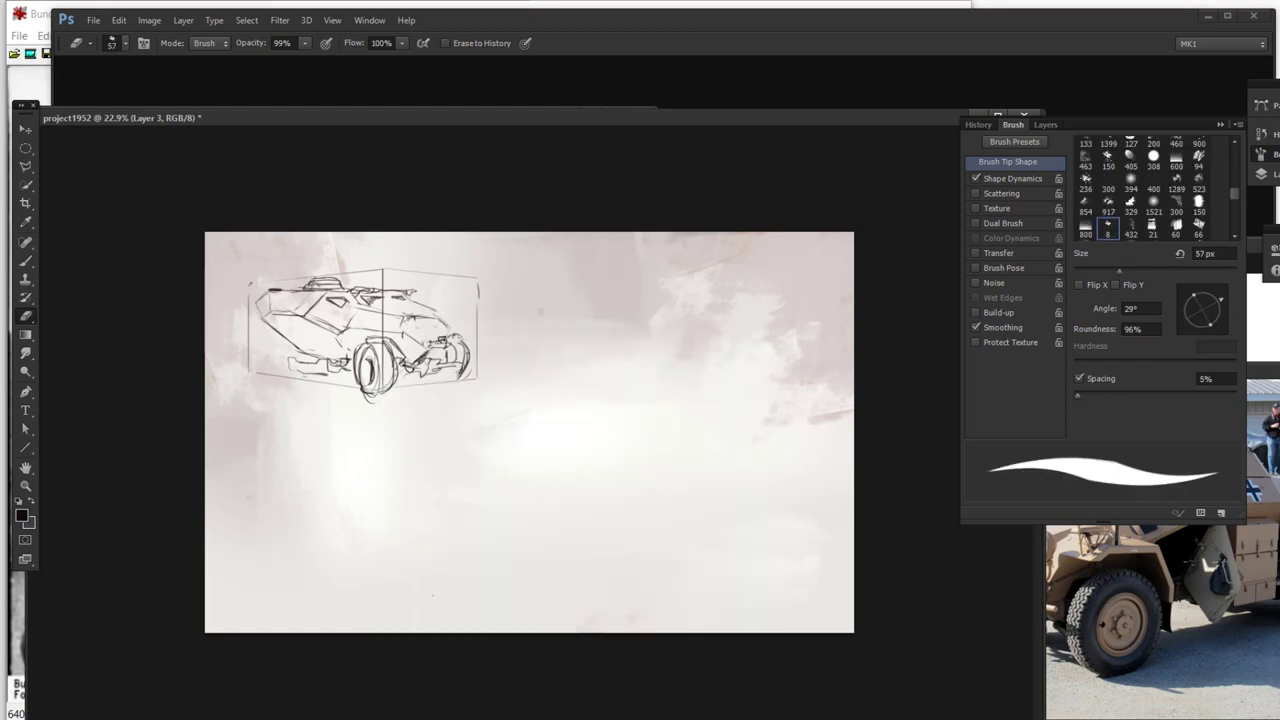
# Step: Sketch the front bumper details and draw the near rear wheel with chassis lines beside it
pyautogui.press('b')
pyautogui.moveTo(418, 336); pyautogui.dragTo(454, 358)
pyautogui.moveTo(310, 384); pyautogui.dragTo(360, 390)
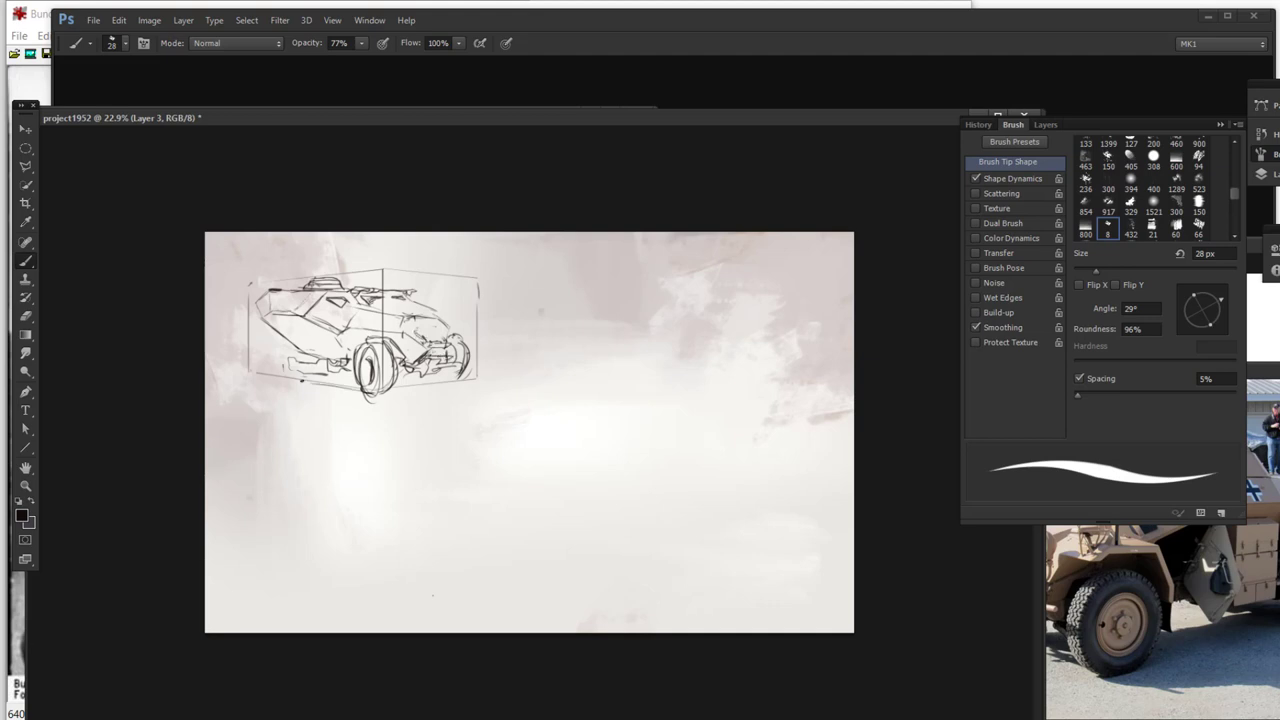
pyautogui.moveTo(272, 340)
pyautogui.mouseDown()
pyautogui.moveTo(270, 380)
pyautogui.moveTo(264, 370)
pyautogui.moveTo(292, 362)
pyautogui.moveTo(376, 398)
pyautogui.mouseUp()
pyautogui.hotkey('ctrl', 'z')
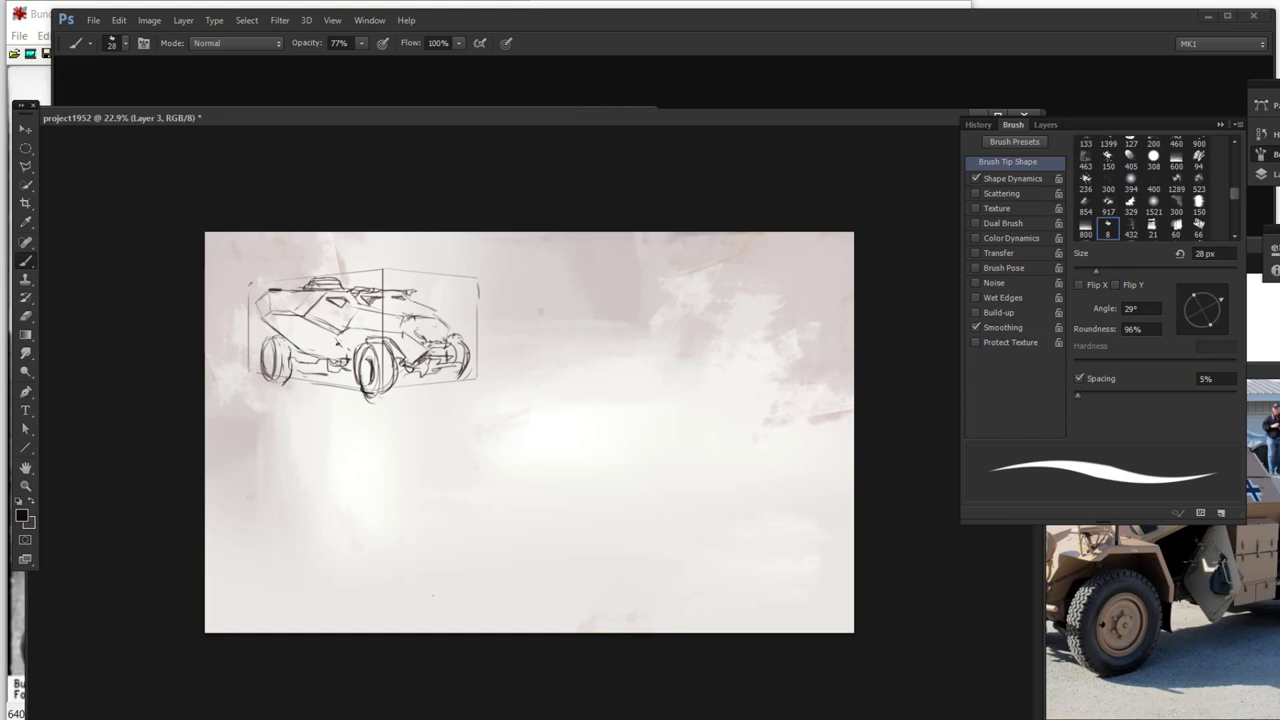
# Step: Select the near front and rear wheels with the Polygonal Lasso and enlarge them downward with Free Transform
pyautogui.press('l')
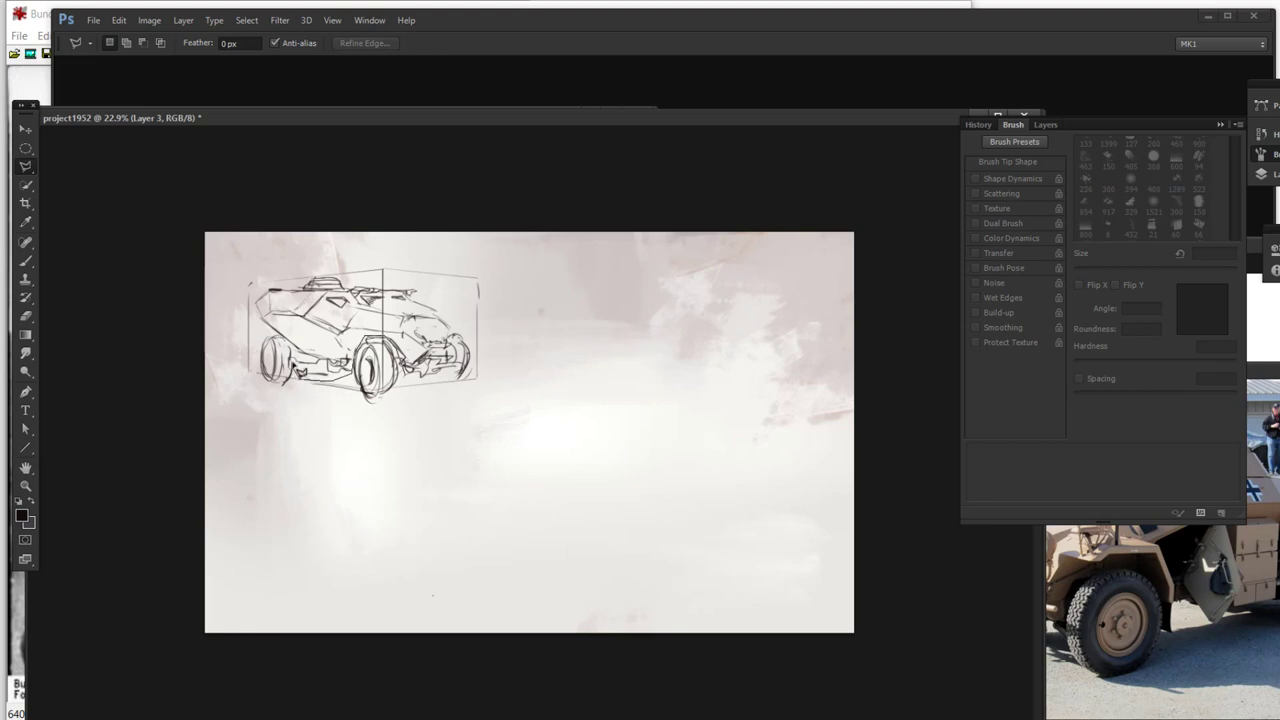
pyautogui.moveTo(253, 360)
pyautogui.mouseDown()
pyautogui.moveTo(409, 406)
pyautogui.moveTo(418, 393)
pyautogui.moveTo(430, 457)
pyautogui.mouseUp()
pyautogui.hotkey('ctrl', 't')
pyautogui.moveTo(392, 416)
pyautogui.mouseDown()
pyautogui.moveTo(376, 417)
pyautogui.moveTo(437, 400)
pyautogui.mouseUp()
pyautogui.press('Return')
pyautogui.hotkey('ctrl', 'd')
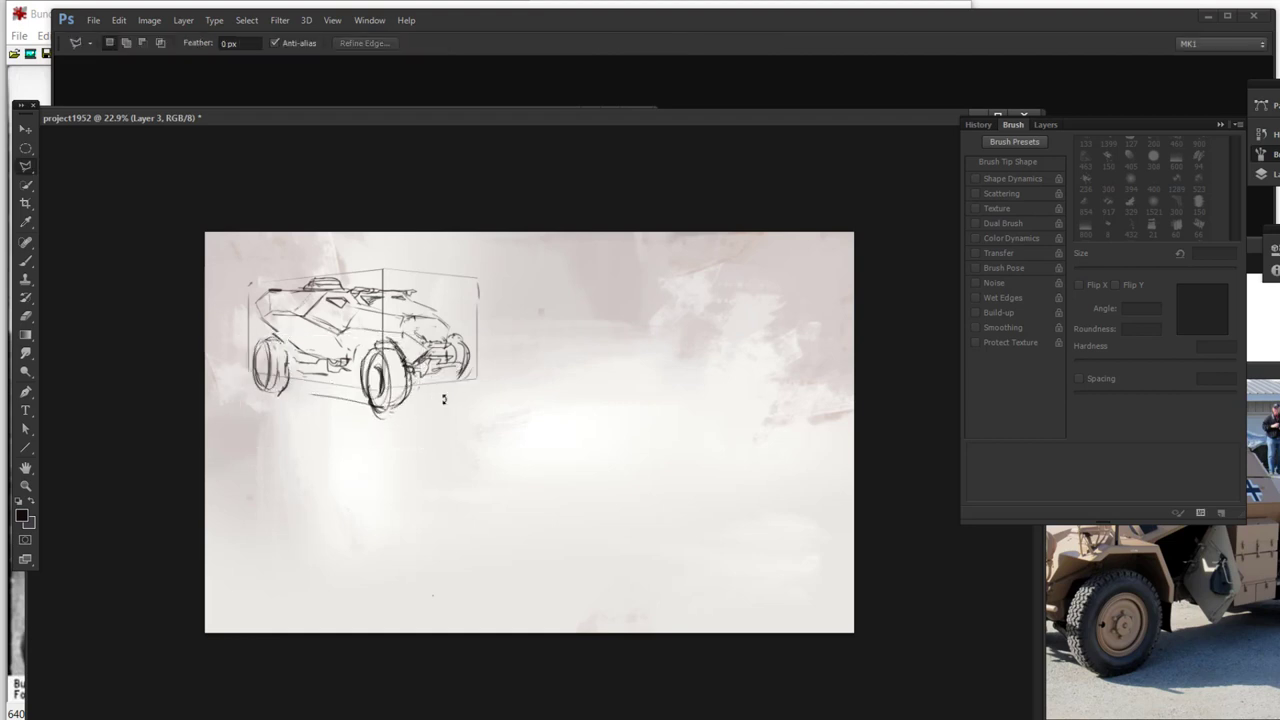
# Step: Erase the far front wheel, and select and reposition the near front wheel with Free Transform
pyautogui.press('b')
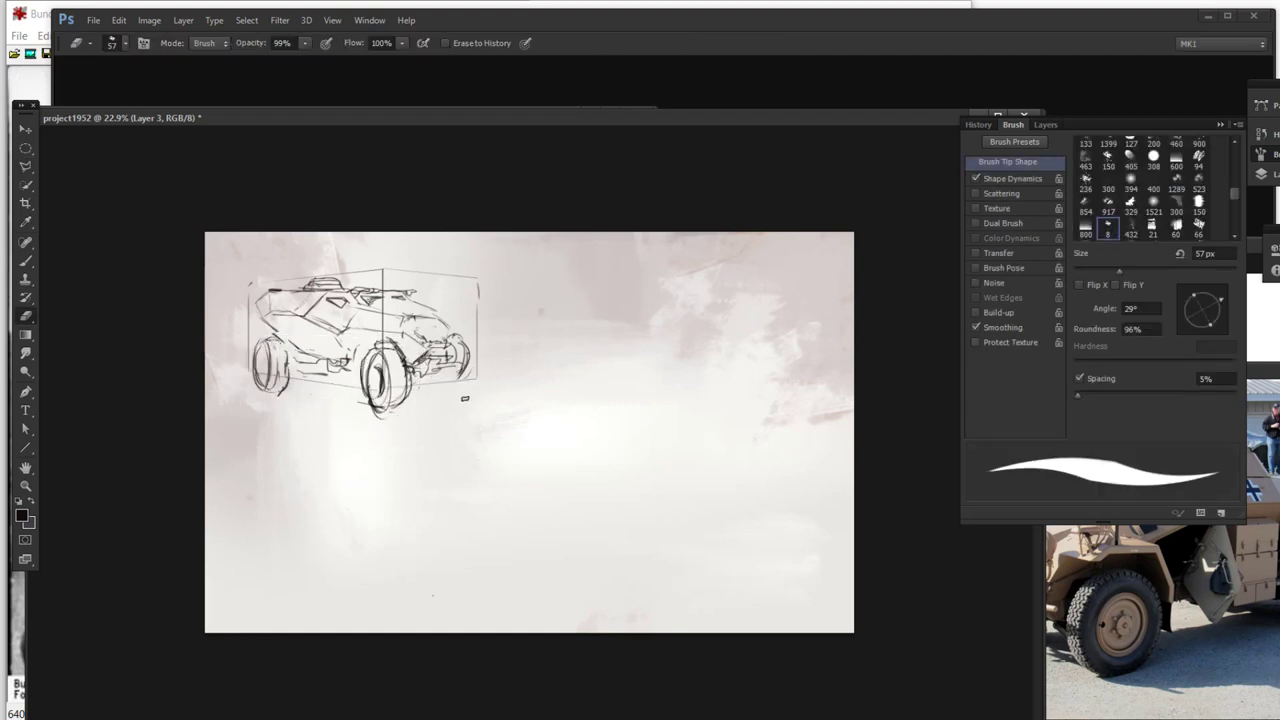
pyautogui.moveTo(462, 375); pyautogui.dragTo(469, 349)
pyautogui.press('l')
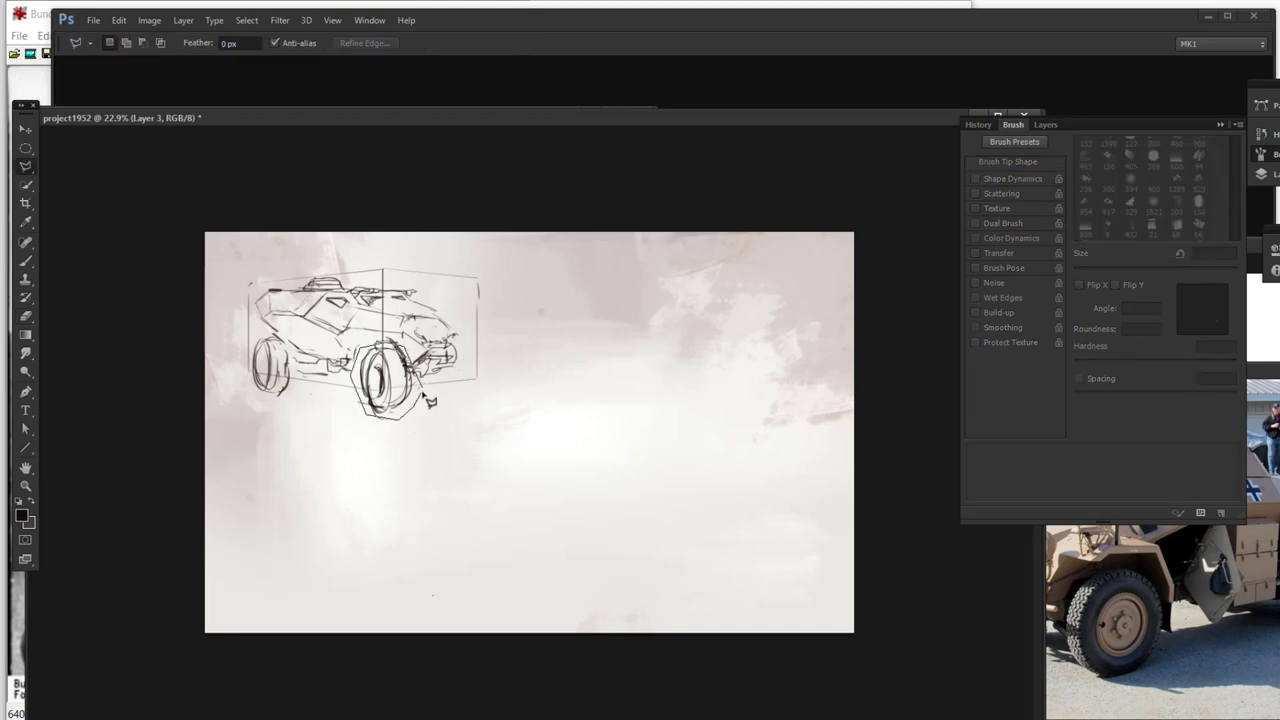
pyautogui.click(423, 393)
pyautogui.hotkey('ctrl', 't')
pyautogui.moveTo(410, 395); pyautogui.dragTo(406, 403)
pyautogui.press('Return')
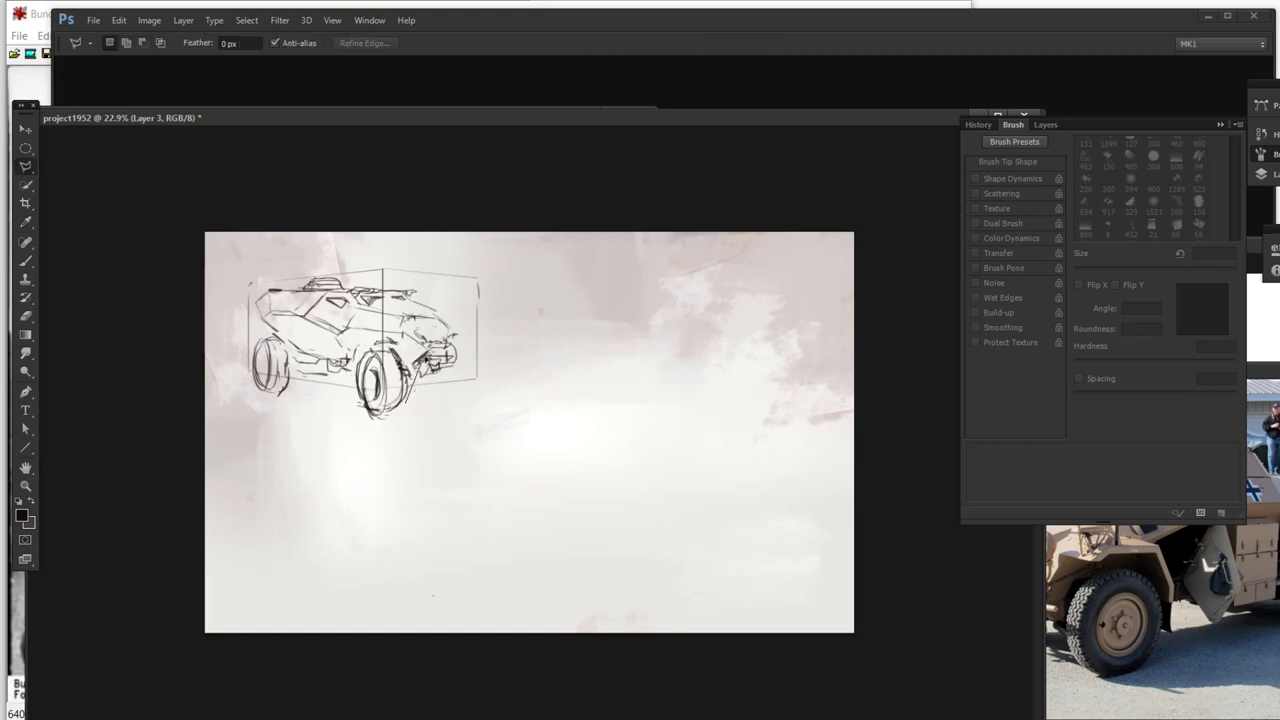
# Step: Redraw the far front wheel lower, with a ground line connecting it to the near front wheel
pyautogui.press('b')
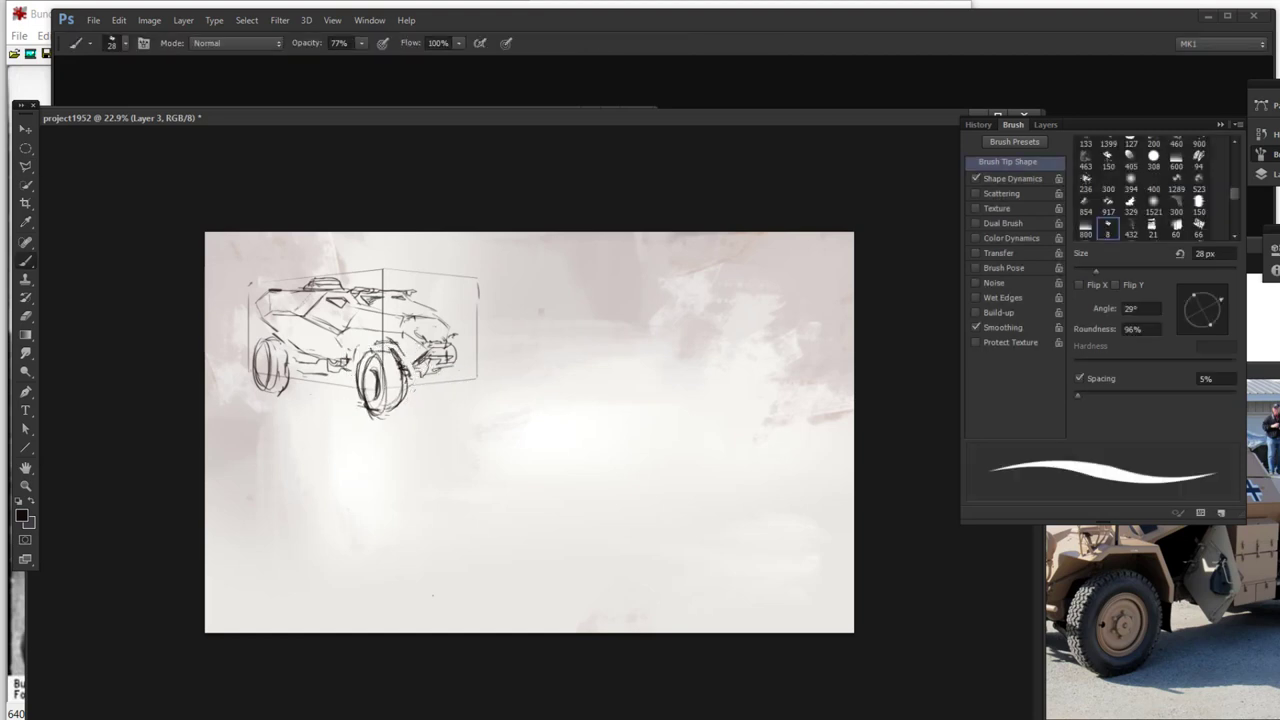
pyautogui.moveTo(347, 363); pyautogui.dragTo(361, 357)
pyautogui.moveTo(373, 405); pyautogui.dragTo(446, 400)
pyautogui.moveTo(457, 350); pyautogui.dragTo(456, 392)
pyautogui.moveTo(462, 354); pyautogui.dragTo(465, 396)
# Step: Lasso the near front and rear wheels together and nudge them slightly upward with Free Transform
pyautogui.press('l')
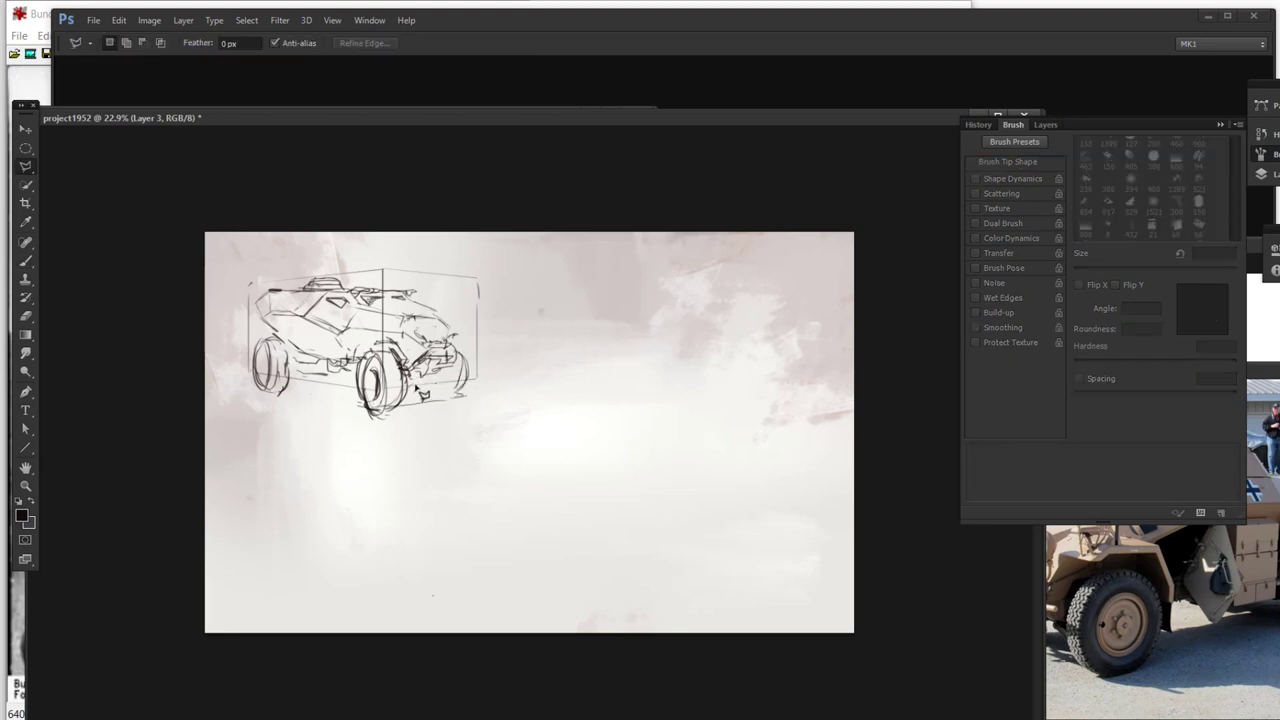
pyautogui.moveTo(258, 404)
pyautogui.mouseDown()
pyautogui.moveTo(358, 433)
pyautogui.moveTo(414, 390)
pyautogui.mouseUp()
pyautogui.hotkey('ctrl', 't')
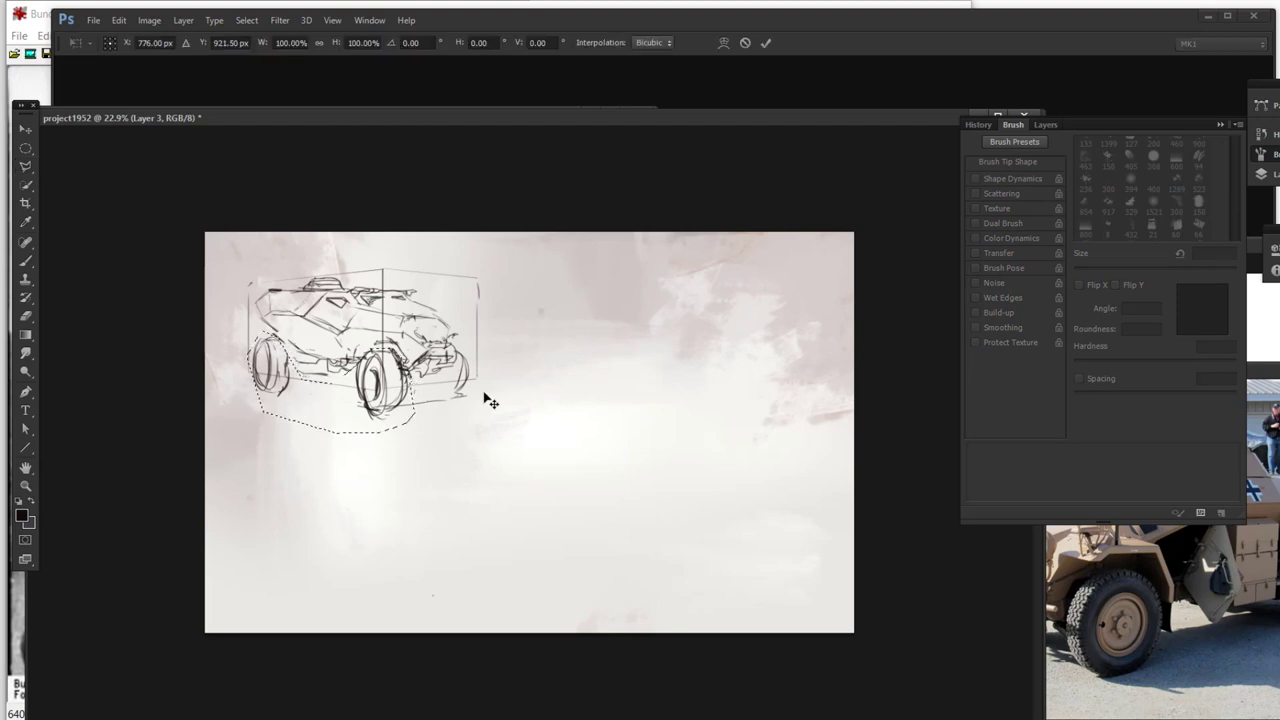
pyautogui.hotkey('shift', 'Down')
pyautogui.hotkey('shift', 'Down')
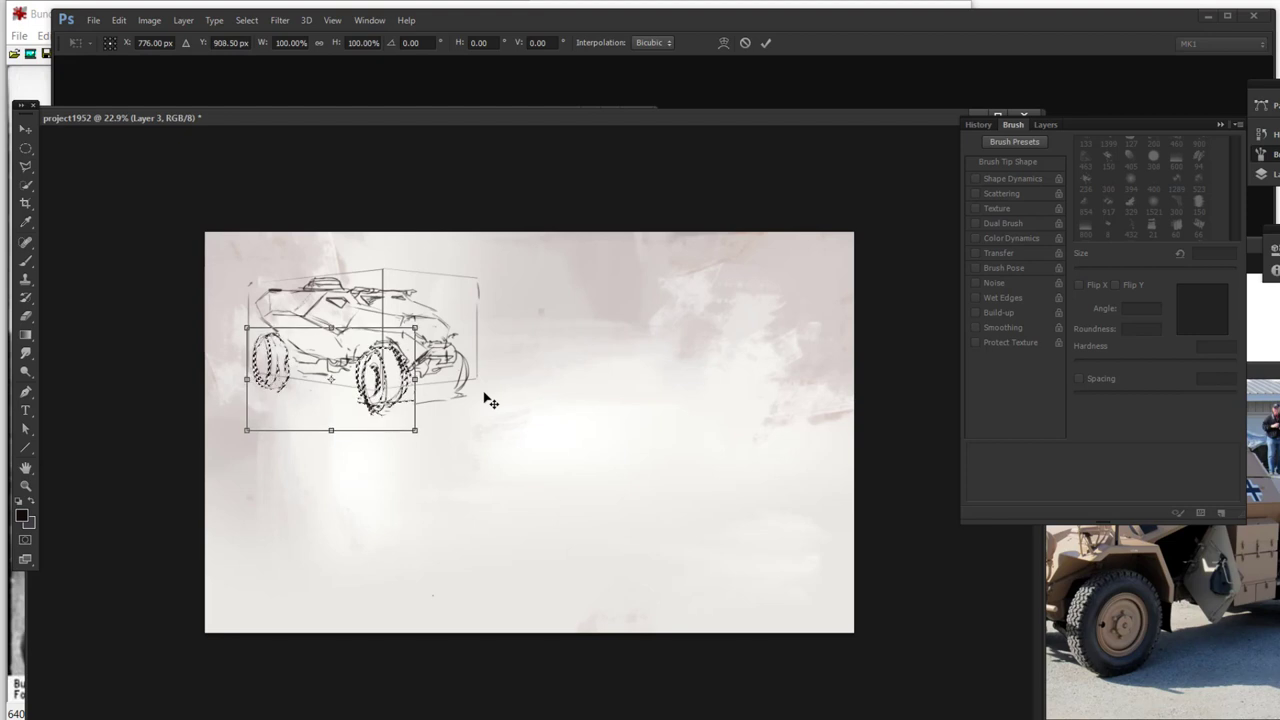
pyautogui.press('Return')
pyautogui.click(513, 356)
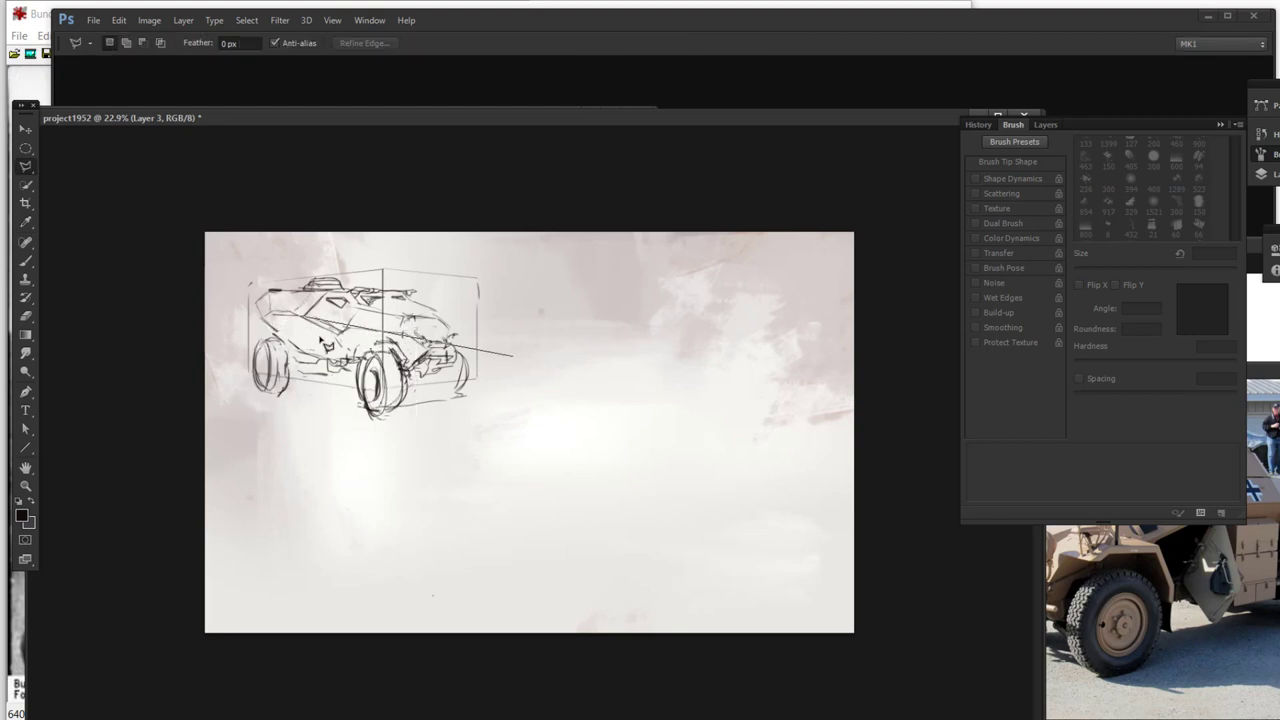
pyautogui.click(338, 345)
pyautogui.doubleClick(376, 394)
pyautogui.hotkey('ctrl', 'd')
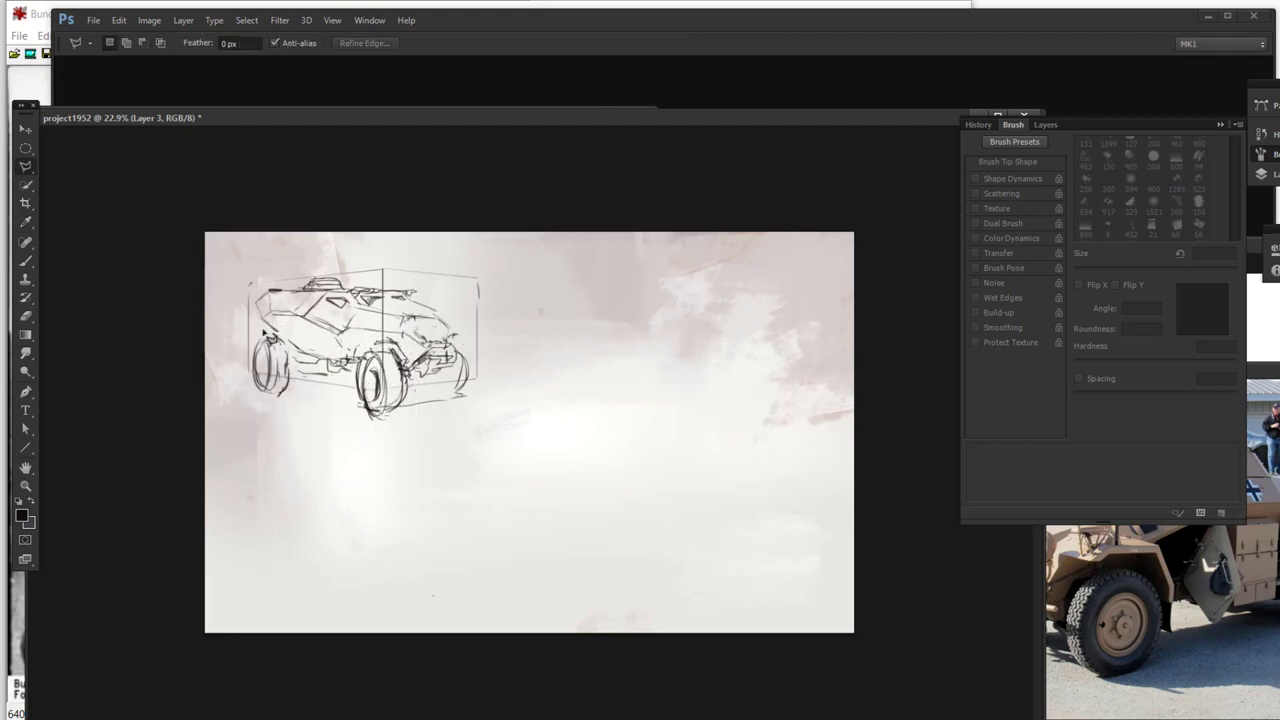
# Step: Lasso the rear section of the hull, shift it slightly toward the front with Free Transform, and return to the Brush tool
pyautogui.click(312, 354)
pyautogui.click(312, 335)
pyautogui.click(298, 315)
pyautogui.click(304, 291)
pyautogui.click(287, 275)
pyautogui.click(257, 284)
pyautogui.click(250, 316)
pyautogui.click(310, 351)
pyautogui.hotkey('ctrl', 't')
pyautogui.moveTo(307, 348); pyautogui.dragTo(313, 352)
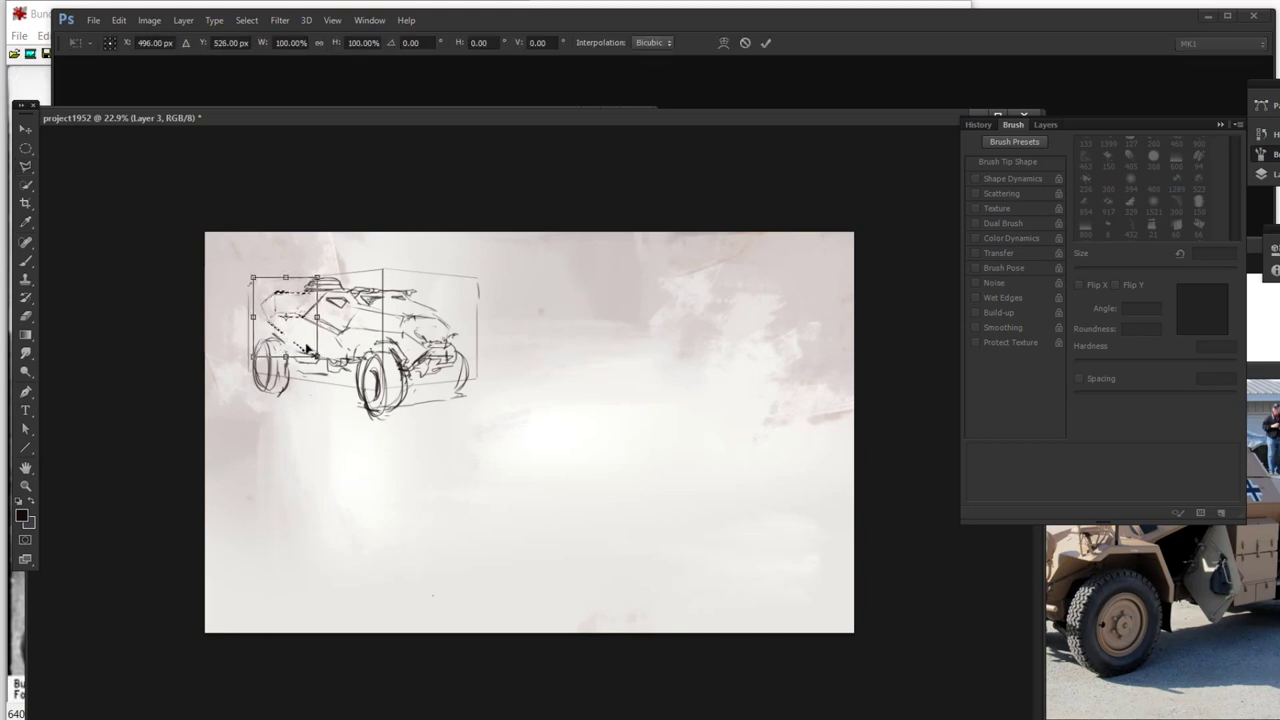
pyautogui.press('Return')
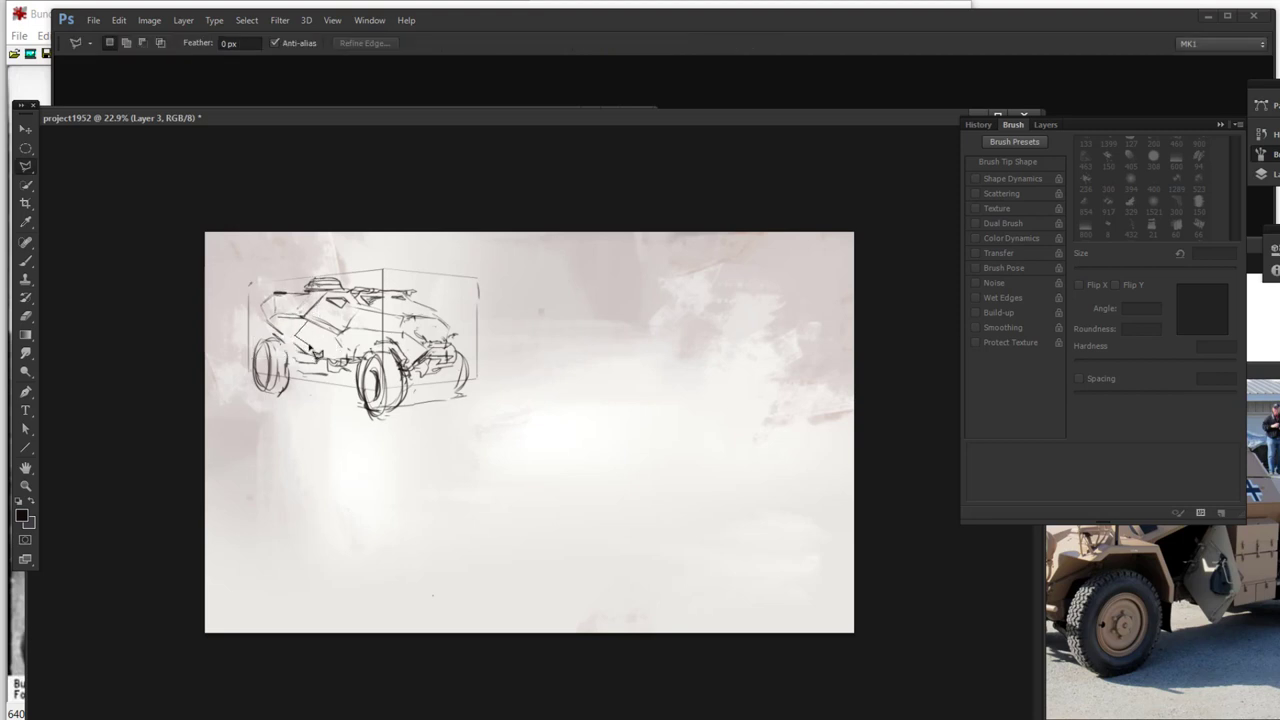
pyautogui.press('b')
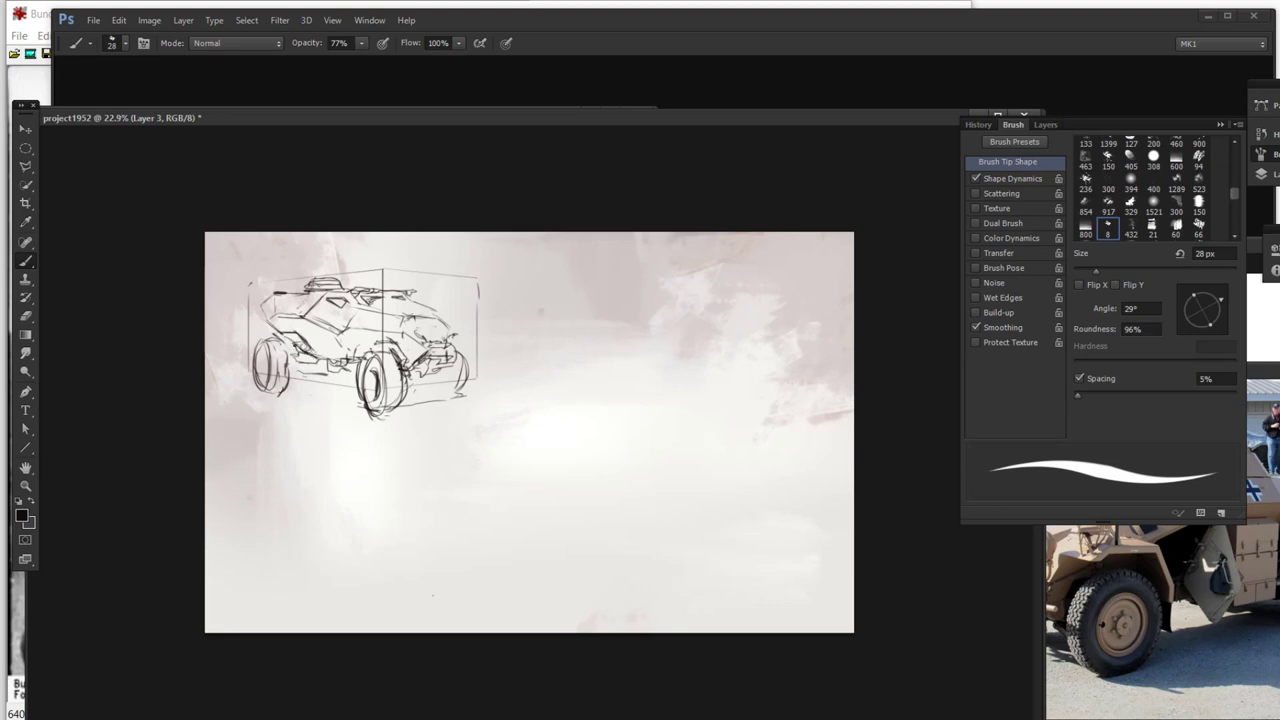
# Step: Sketch the rear fender and lower hull lines between the wheels, and add detail above the near front wheel
pyautogui.press('e')
pyautogui.press('b')
pyautogui.moveTo(268, 326)
pyautogui.mouseDown()
pyautogui.moveTo(294, 327)
pyautogui.moveTo(283, 327)
pyautogui.mouseUp()
pyautogui.moveTo(363, 351); pyautogui.dragTo(371, 337)
pyautogui.moveTo(288, 342); pyautogui.dragTo(282, 382)
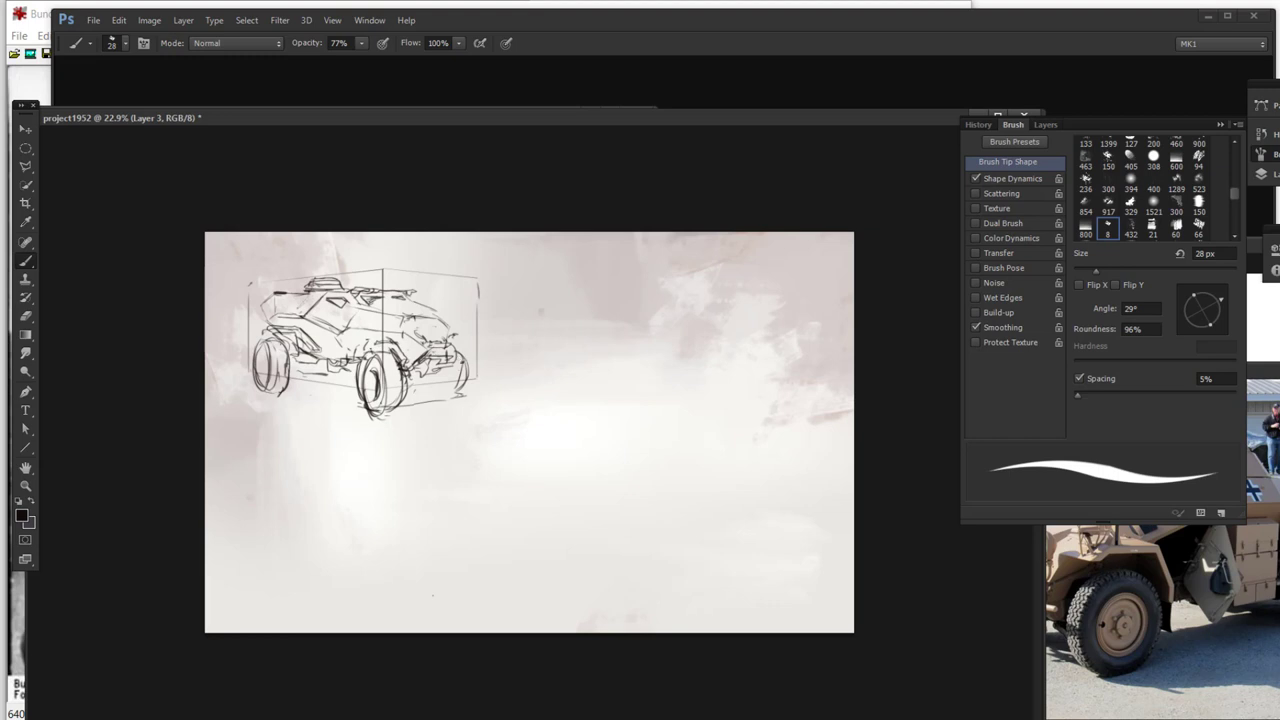
# Step: Lasso the vehicle's lower front area, readjust it with two Free Transforms, and return to the Brush tool
pyautogui.moveTo(414, 401)
pyautogui.mouseDown()
pyautogui.moveTo(468, 395)
pyautogui.moveTo(410, 382)
pyautogui.moveTo(422, 384)
pyautogui.mouseUp()
pyautogui.press('l')
pyautogui.moveTo(315, 392)
pyautogui.mouseDown()
pyautogui.moveTo(350, 395)
pyautogui.moveTo(318, 367)
pyautogui.moveTo(350, 377)
pyautogui.moveTo(341, 386)
pyautogui.moveTo(455, 392)
pyautogui.moveTo(462, 362)
pyautogui.moveTo(449, 381)
pyautogui.moveTo(462, 392)
pyautogui.mouseUp()
pyautogui.hotkey('ctrl', 't')
pyautogui.press('Return')
pyautogui.hotkey('ctrl', 'd')
pyautogui.hotkey('ctrl', 't')
pyautogui.press('Return')
pyautogui.hotkey('ctrl', 'd')
pyautogui.press('b')
# Step: Rework the far front wheel with its ground line, and add bumper, hood and headlight details to the vehicle's front
pyautogui.moveTo(458, 350)
pyautogui.mouseDown()
pyautogui.moveTo(472, 374)
pyautogui.moveTo(460, 390)
pyautogui.mouseUp()
pyautogui.moveTo(475, 362)
pyautogui.mouseDown()
pyautogui.moveTo(466, 388)
pyautogui.moveTo(412, 365)
pyautogui.mouseUp()
pyautogui.moveTo(399, 334)
pyautogui.mouseDown()
pyautogui.moveTo(409, 357)
pyautogui.moveTo(369, 347)
pyautogui.moveTo(398, 312)
pyautogui.mouseUp()
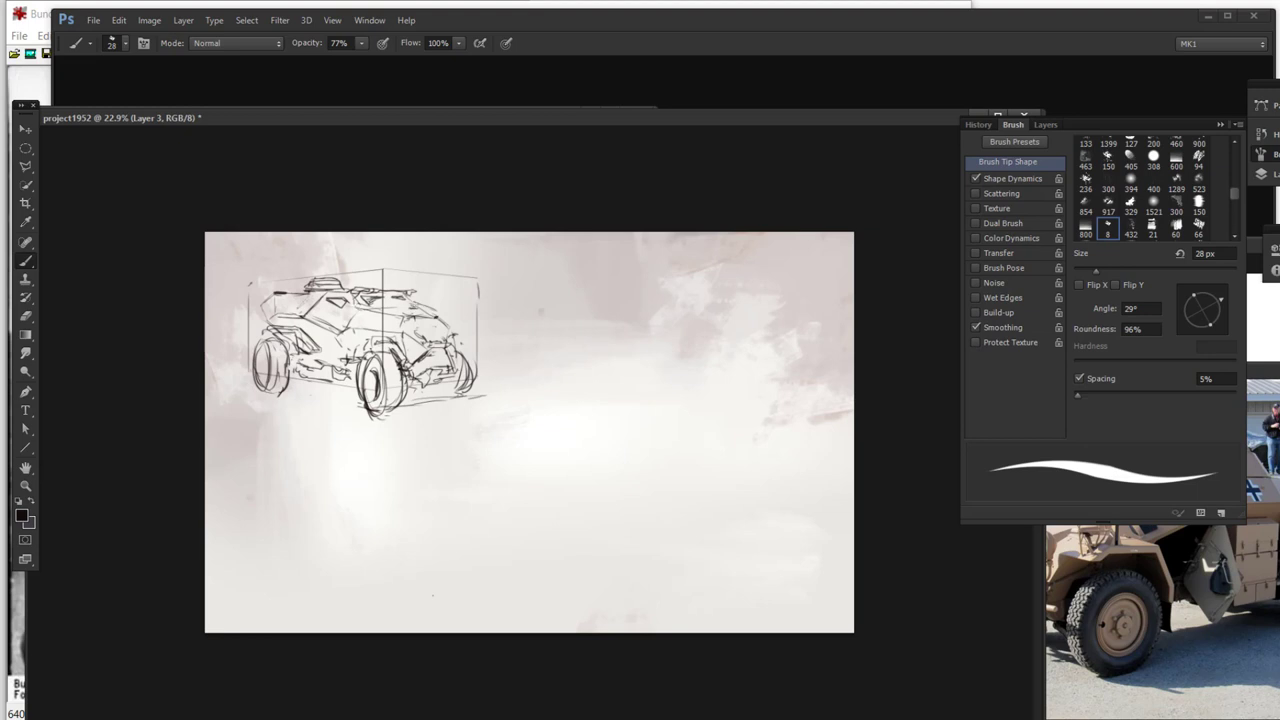
pyautogui.moveTo(409, 316)
pyautogui.mouseDown()
pyautogui.moveTo(434, 308)
pyautogui.moveTo(408, 339)
pyautogui.mouseUp()
pyautogui.moveTo(419, 349); pyautogui.dragTo(435, 347)
pyautogui.moveTo(397, 325)
pyautogui.mouseDown()
pyautogui.moveTo(458, 334)
pyautogui.moveTo(448, 348)
pyautogui.mouseUp()
pyautogui.moveTo(446, 348); pyautogui.dragTo(447, 360)
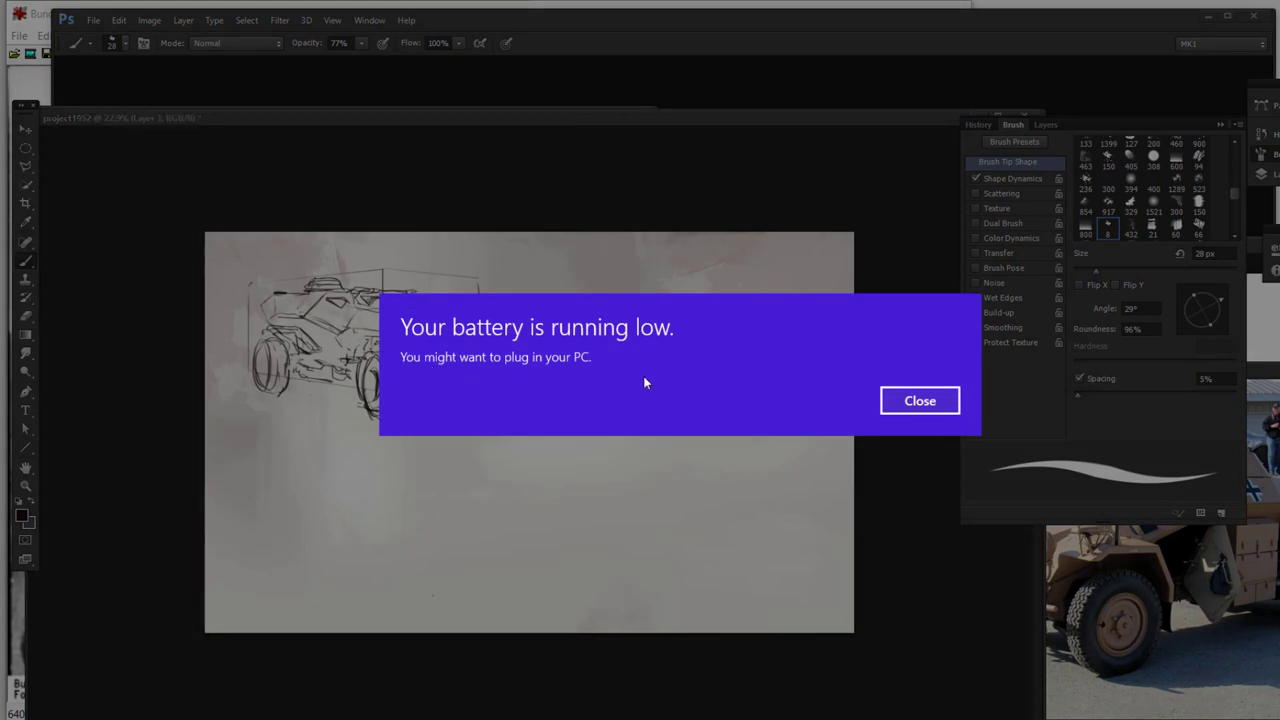
# Step: Dismiss the low-battery notification
pyautogui.click(900, 402)
pyautogui.click(471, 715)
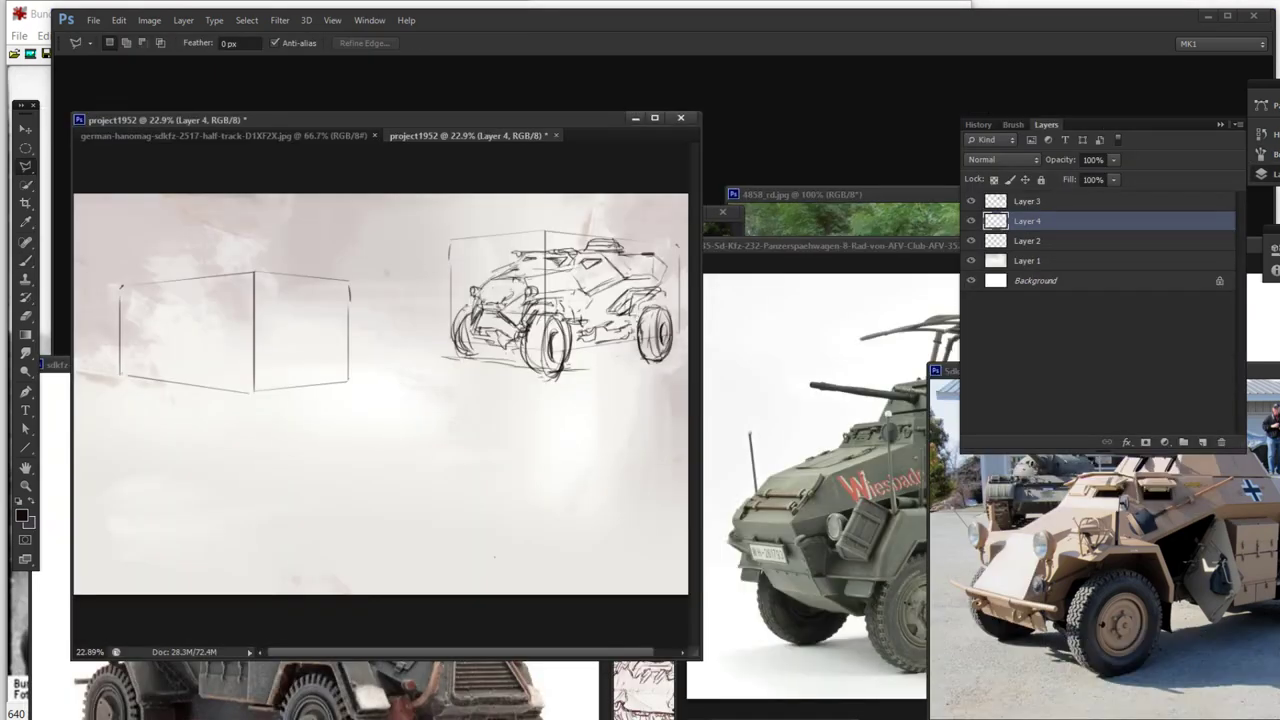
# Step: Make Layer 3 the active layer, check its content by toggling visibility, and return to the Brush tool
pyautogui.click(1040, 204)
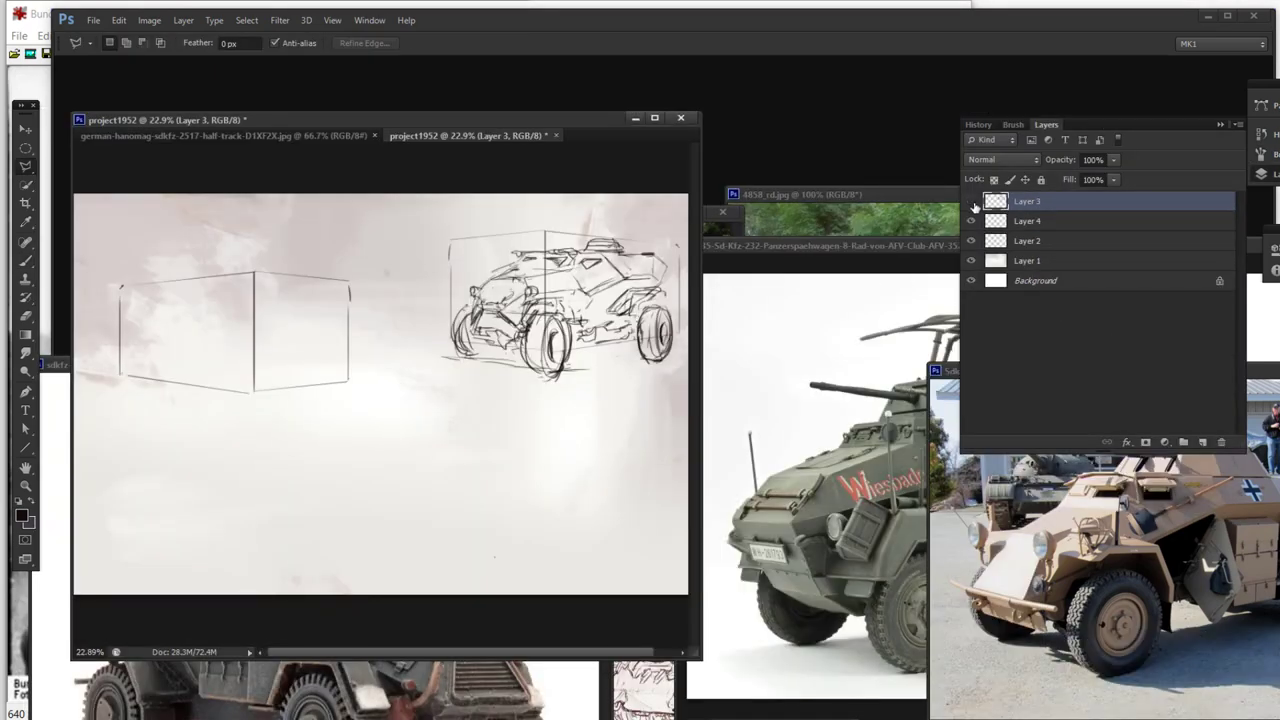
pyautogui.click(970, 201)
pyautogui.click(970, 201)
pyautogui.press('b')
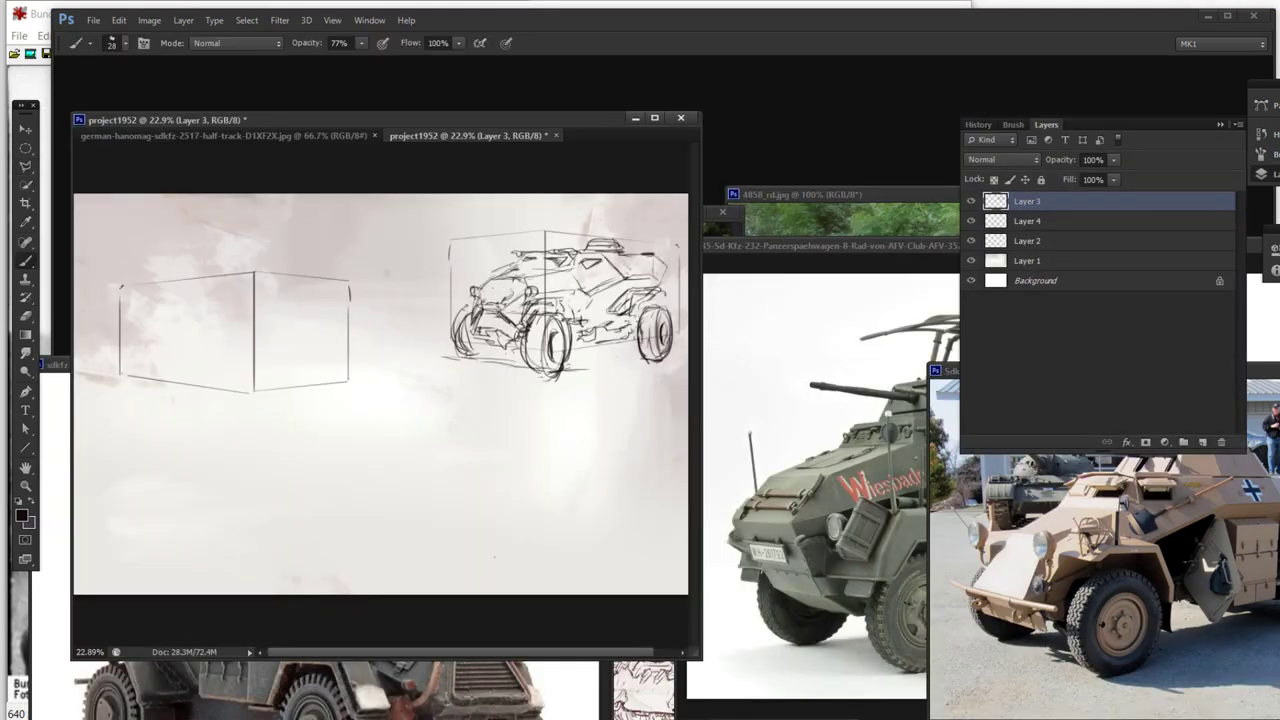
# Step: Start a second vehicle in the empty perspective box with a roofline, lower hull edge and near front wheel curve
pyautogui.moveTo(467, 323); pyautogui.dragTo(474, 353)
pyautogui.moveTo(242, 364)
pyautogui.mouseDown()
pyautogui.moveTo(256, 324)
pyautogui.moveTo(230, 366)
pyautogui.moveTo(246, 394)
pyautogui.mouseUp()
pyautogui.moveTo(156, 330)
pyautogui.mouseDown()
pyautogui.moveTo(150, 352)
pyautogui.moveTo(159, 347)
pyautogui.mouseUp()
pyautogui.moveTo(150, 334)
pyautogui.mouseDown()
pyautogui.moveTo(139, 292)
pyautogui.moveTo(191, 294)
pyautogui.moveTo(159, 292)
pyautogui.moveTo(163, 308)
pyautogui.moveTo(133, 310)
pyautogui.moveTo(189, 327)
pyautogui.moveTo(131, 312)
pyautogui.moveTo(262, 334)
pyautogui.mouseUp()
pyautogui.moveTo(150, 290)
pyautogui.mouseDown()
pyautogui.moveTo(222, 288)
pyautogui.moveTo(250, 308)
pyautogui.mouseUp()
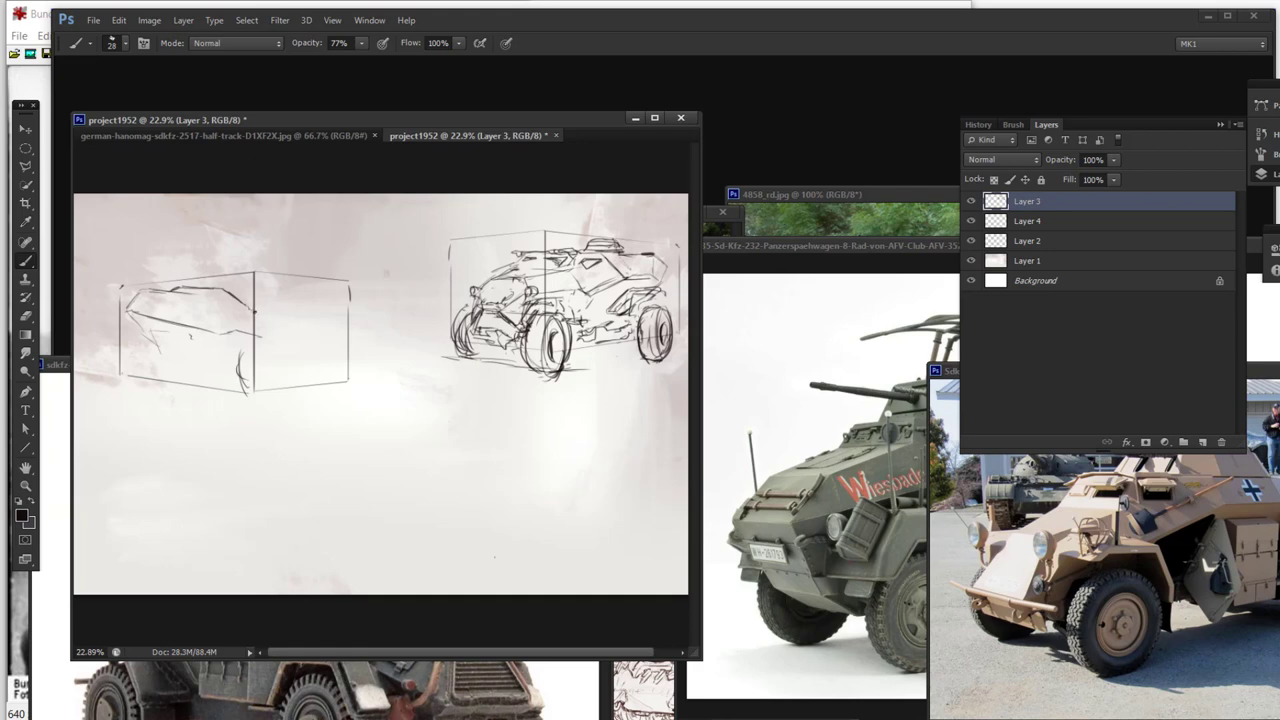
# Step: Sketch the second vehicle's hood edges on the box's front face, and erase stray lines near the windshield corner
pyautogui.moveTo(252, 310)
pyautogui.mouseDown()
pyautogui.moveTo(287, 335)
pyautogui.moveTo(266, 340)
pyautogui.moveTo(282, 348)
pyautogui.moveTo(282, 330)
pyautogui.moveTo(298, 358)
pyautogui.mouseUp()
pyautogui.click(250, 306)
pyautogui.press('e')
pyautogui.press('b')
pyautogui.moveTo(252, 290); pyautogui.dragTo(306, 310)
pyautogui.press('e')
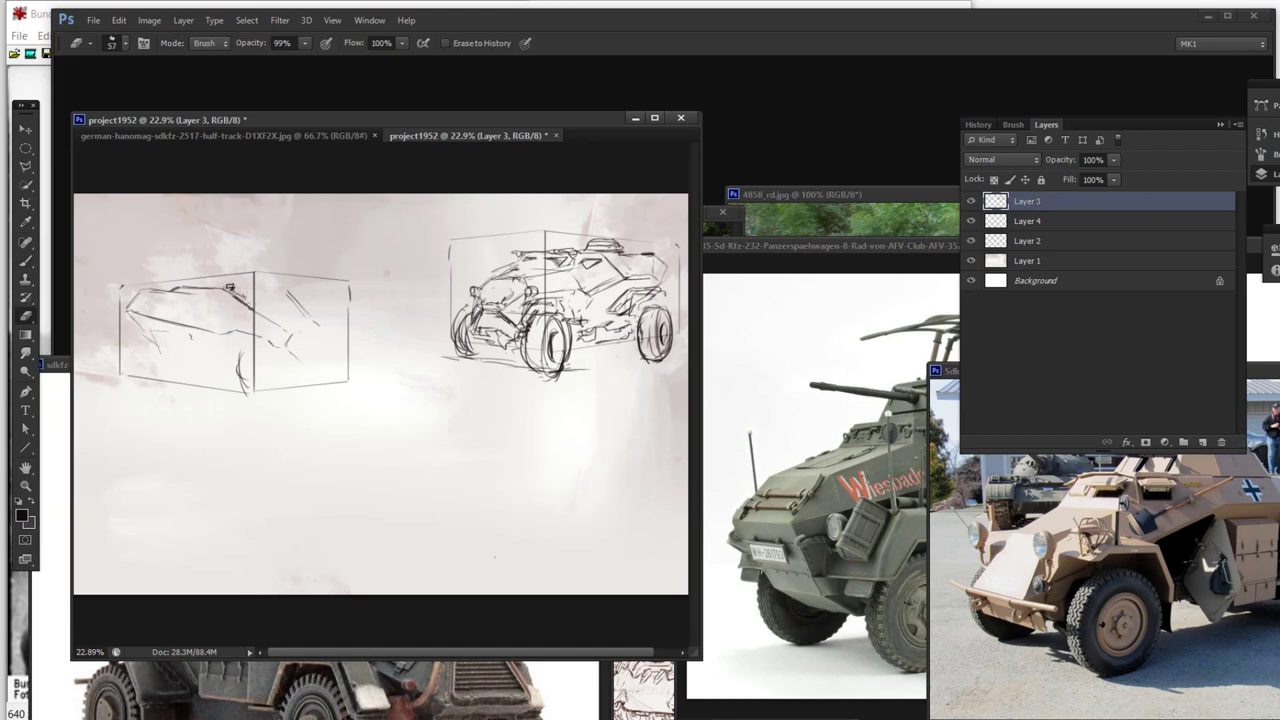
pyautogui.press('b')
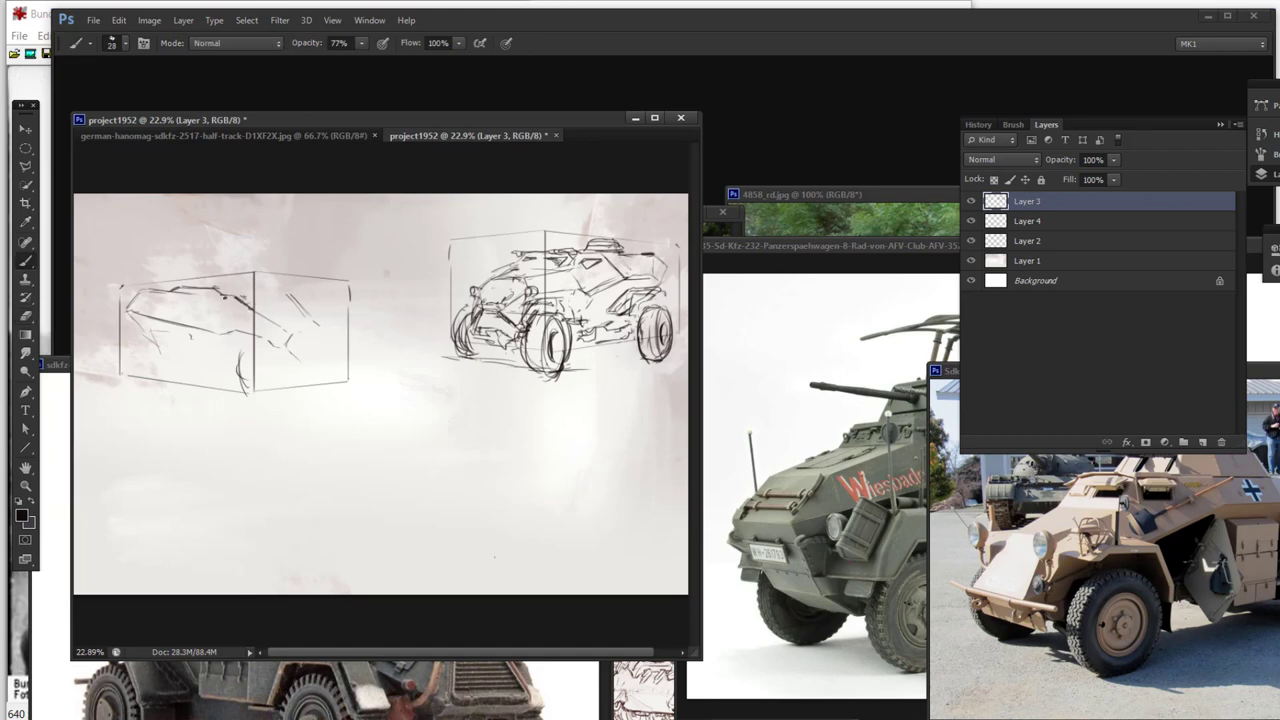
pyautogui.press('e')
pyautogui.moveTo(228, 295)
pyautogui.mouseDown()
pyautogui.moveTo(304, 316)
pyautogui.moveTo(266, 347)
pyautogui.mouseUp()
# Step: Draw the second vehicle's rear and near front wheels as upright ellipses, and touch up the roofline
pyautogui.press('b')
pyautogui.moveTo(132, 316)
pyautogui.mouseDown()
pyautogui.moveTo(213, 362)
pyautogui.moveTo(152, 330)
pyautogui.moveTo(167, 350)
pyautogui.moveTo(144, 348)
pyautogui.moveTo(146, 373)
pyautogui.moveTo(142, 348)
pyautogui.moveTo(150, 380)
pyautogui.mouseUp()
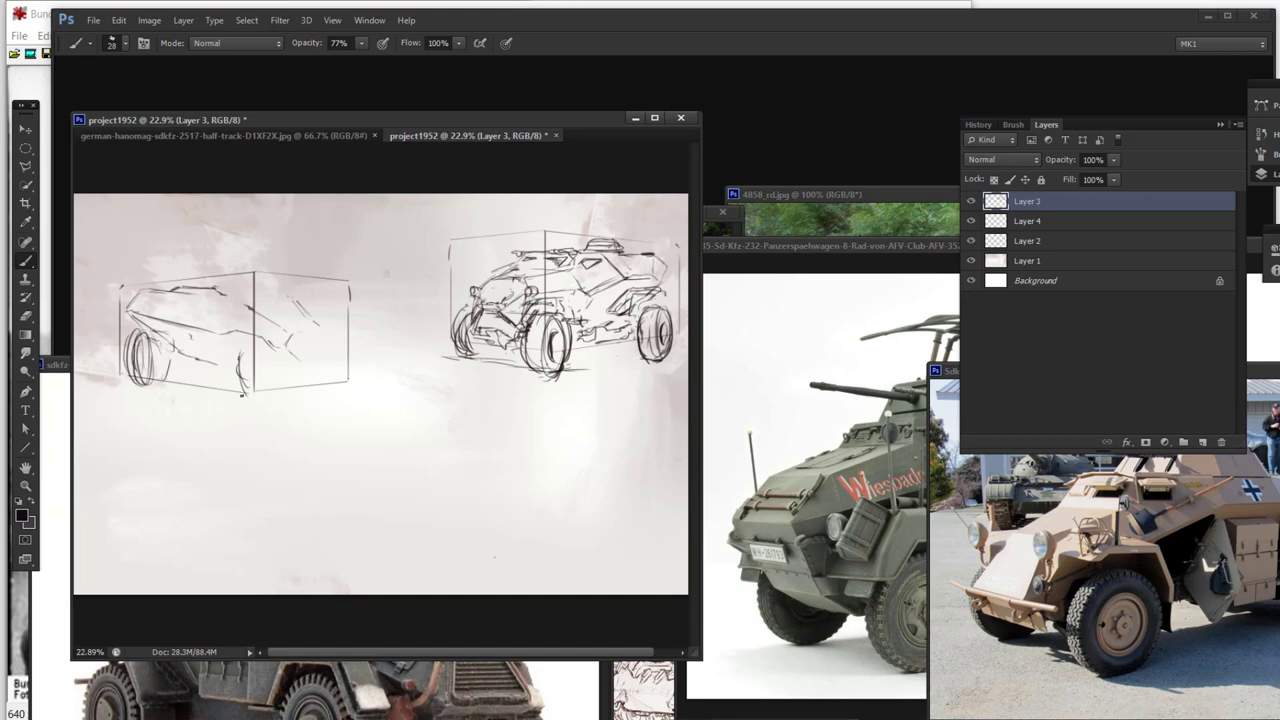
pyautogui.moveTo(248, 352); pyautogui.dragTo(256, 398)
pyautogui.moveTo(169, 290); pyautogui.dragTo(213, 288)
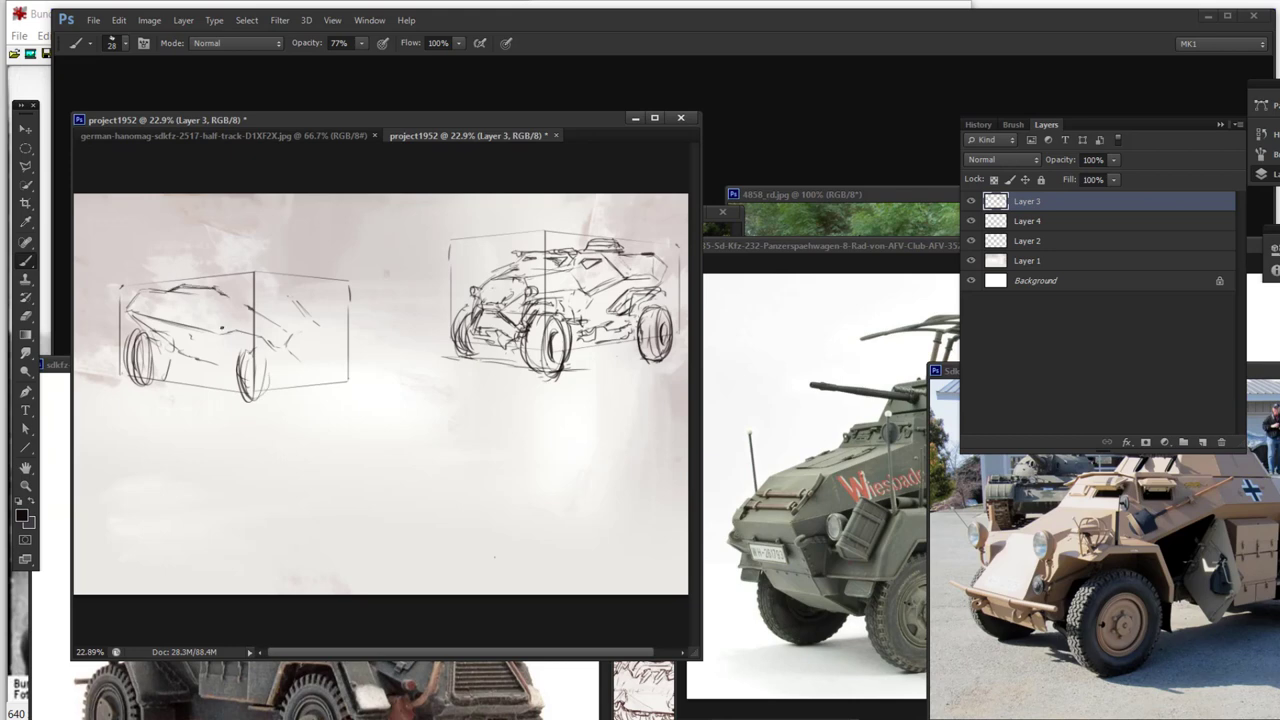
pyautogui.moveTo(144, 317); pyautogui.dragTo(222, 334)
pyautogui.hotkey('ctrl', 'z')
pyautogui.moveTo(133, 314)
pyautogui.mouseDown()
pyautogui.moveTo(275, 345)
pyautogui.moveTo(286, 330)
pyautogui.moveTo(296, 358)
pyautogui.moveTo(267, 371)
pyautogui.moveTo(255, 346)
pyautogui.moveTo(128, 307)
pyautogui.mouseUp()
pyautogui.hotkey('ctrl', 'z')
pyautogui.hotkey('ctrl', 'z')
# Step: Redraw the second vehicle's rear end with a raised angular corner, and reinforce the lower hull edge toward the nose
pyautogui.press('e')
pyautogui.press('b')
pyautogui.moveTo(123, 292)
pyautogui.mouseDown()
pyautogui.moveTo(130, 307)
pyautogui.moveTo(152, 291)
pyautogui.moveTo(177, 296)
pyautogui.moveTo(133, 311)
pyautogui.moveTo(141, 319)
pyautogui.mouseUp()
pyautogui.press('e')
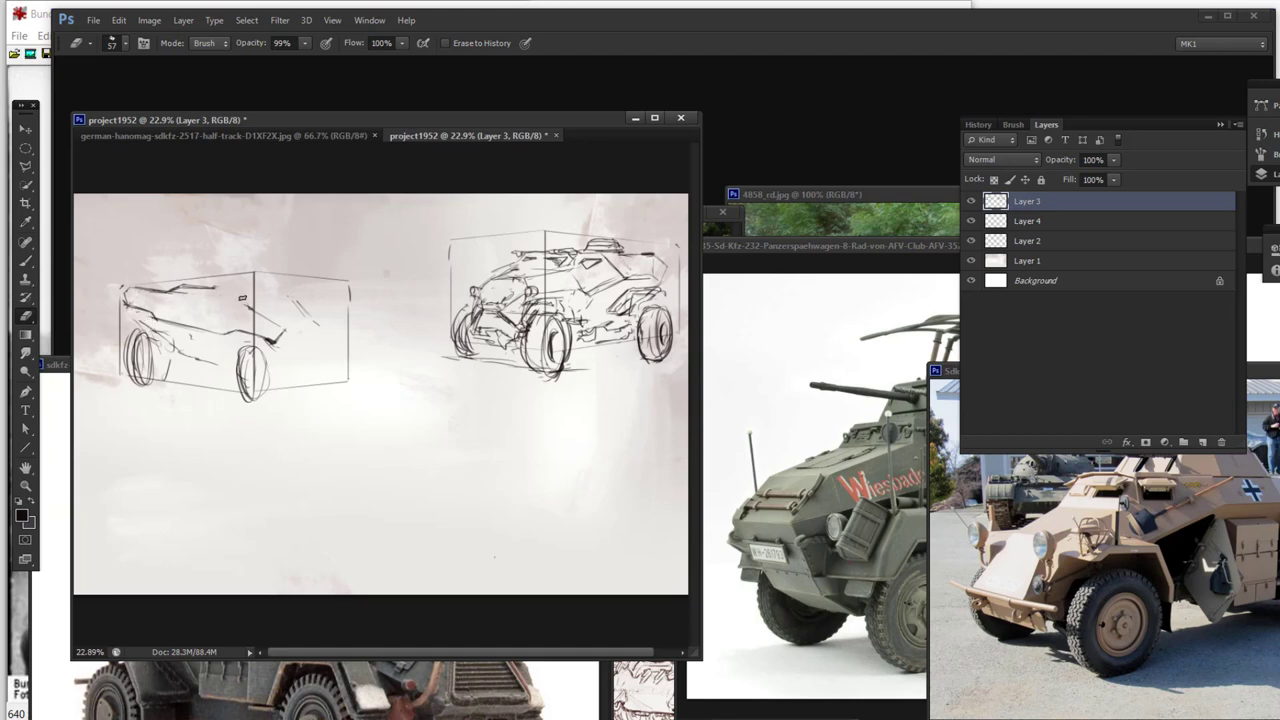
pyautogui.press('b')
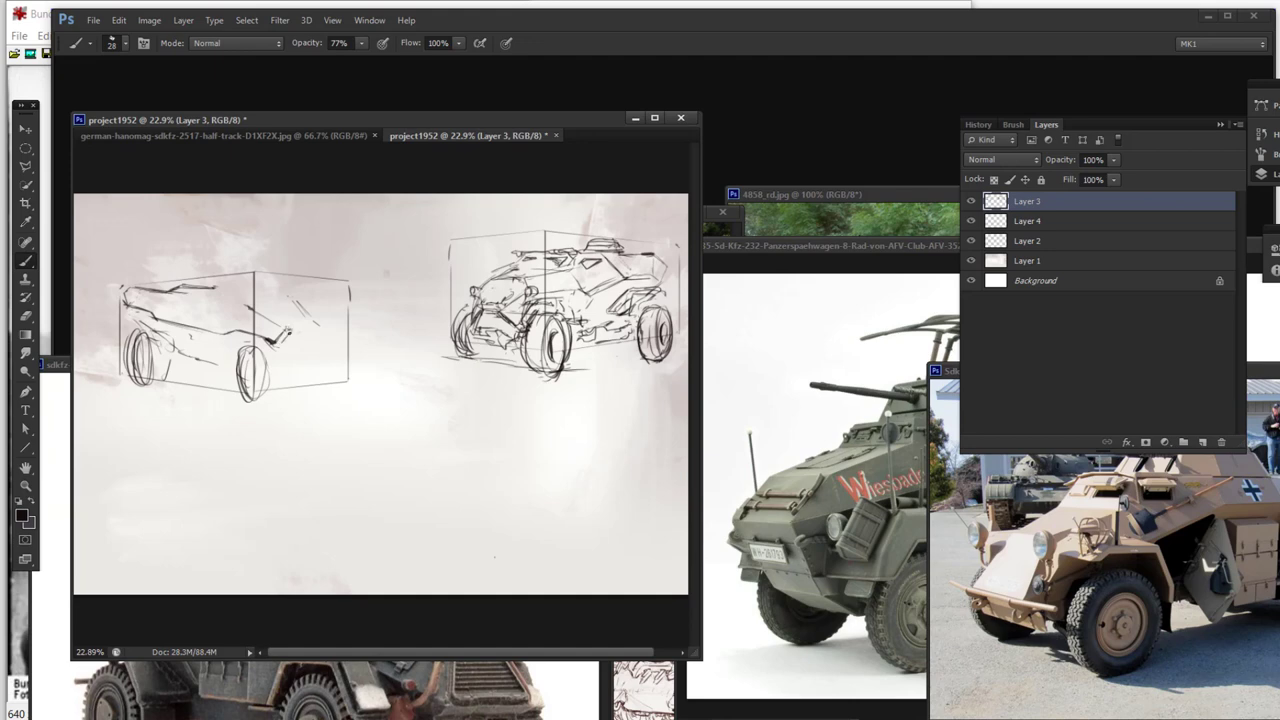
# Step: Sketch the front fender edge, the lower side panel lines and the slanted cabin pillar on the second vehicle
pyautogui.moveTo(293, 333)
pyautogui.mouseDown()
pyautogui.moveTo(318, 332)
pyautogui.moveTo(287, 355)
pyautogui.moveTo(313, 343)
pyautogui.mouseUp()
pyautogui.moveTo(176, 336)
pyautogui.mouseDown()
pyautogui.moveTo(204, 352)
pyautogui.moveTo(204, 331)
pyautogui.moveTo(165, 318)
pyautogui.moveTo(200, 323)
pyautogui.moveTo(157, 323)
pyautogui.moveTo(239, 308)
pyautogui.moveTo(211, 297)
pyautogui.mouseUp()
pyautogui.press('e')
pyautogui.press('b')
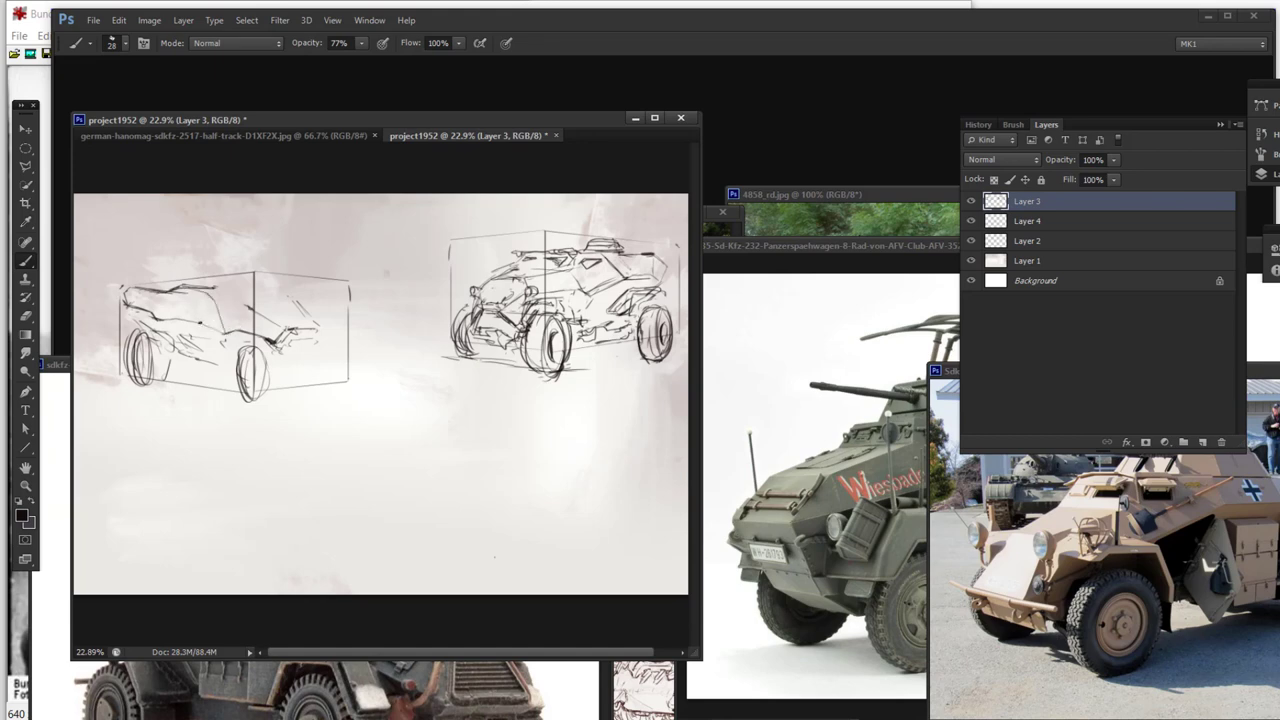
# Step: Define the second vehicle's side window, rear deck and windshield frame, and strengthen the hood and roof edges
pyautogui.moveTo(201, 326)
pyautogui.mouseDown()
pyautogui.moveTo(199, 298)
pyautogui.moveTo(127, 299)
pyautogui.mouseUp()
pyautogui.moveTo(210, 295)
pyautogui.mouseDown()
pyautogui.moveTo(279, 350)
pyautogui.moveTo(289, 329)
pyautogui.moveTo(229, 302)
pyautogui.mouseUp()
pyautogui.press('e')
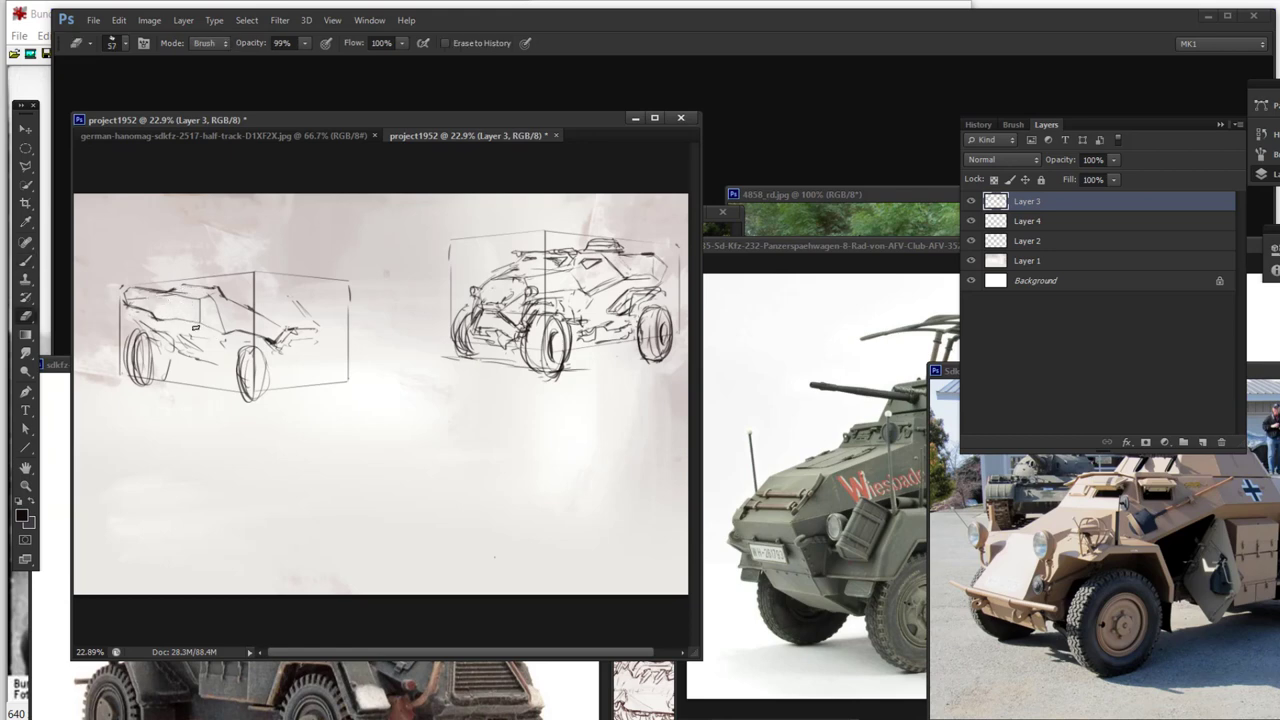
pyautogui.press('b')
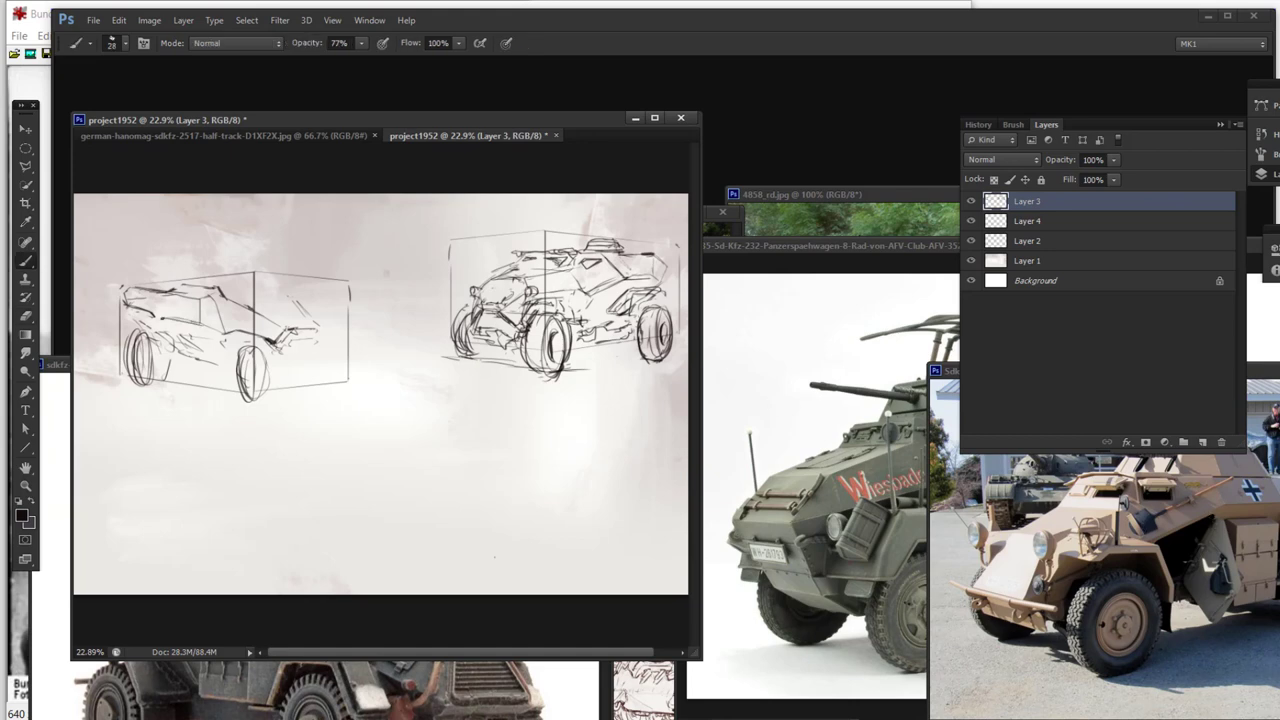
pyautogui.moveTo(151, 317)
pyautogui.mouseDown()
pyautogui.moveTo(163, 323)
pyautogui.moveTo(124, 291)
pyautogui.moveTo(155, 319)
pyautogui.mouseUp()
pyautogui.moveTo(233, 336); pyautogui.dragTo(278, 344)
pyautogui.moveTo(170, 290)
pyautogui.mouseDown()
pyautogui.moveTo(221, 286)
pyautogui.moveTo(316, 328)
pyautogui.moveTo(254, 289)
pyautogui.moveTo(266, 287)
pyautogui.moveTo(225, 283)
pyautogui.mouseUp()
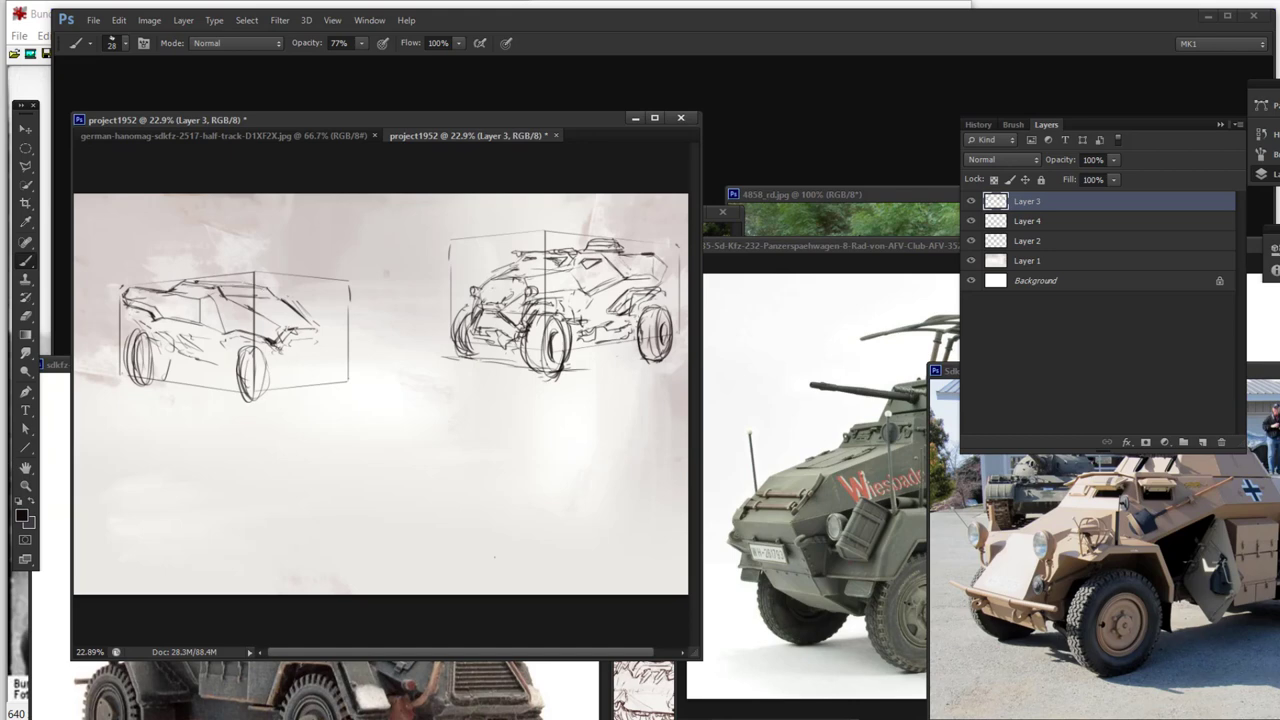
# Step: Refine the near front wheel, and add the underbody, far front wheel and grille lines to the second vehicle
pyautogui.moveTo(256, 360); pyautogui.dragTo(238, 398)
pyautogui.moveTo(200, 358)
pyautogui.mouseDown()
pyautogui.moveTo(190, 364)
pyautogui.moveTo(245, 378)
pyautogui.mouseUp()
pyautogui.moveTo(322, 352)
pyautogui.mouseDown()
pyautogui.moveTo(330, 384)
pyautogui.moveTo(308, 387)
pyautogui.moveTo(278, 368)
pyautogui.moveTo(236, 369)
pyautogui.moveTo(309, 342)
pyautogui.moveTo(277, 374)
pyautogui.moveTo(275, 355)
pyautogui.moveTo(239, 341)
pyautogui.mouseUp()
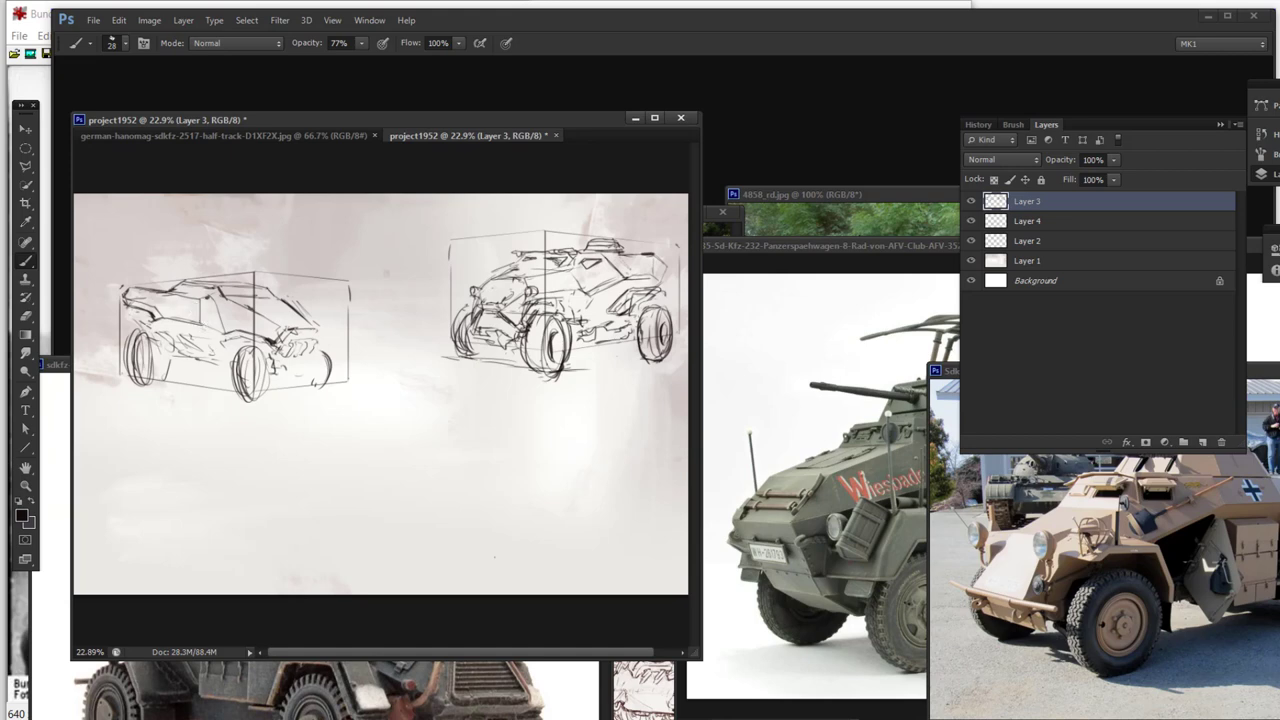
# Step: Detail the second vehicle's roof, windshield and hood, and add a rear panel line to the first vehicle
pyautogui.moveTo(179, 290); pyautogui.dragTo(203, 286)
pyautogui.moveTo(608, 259); pyautogui.dragTo(645, 271)
pyautogui.moveTo(134, 288); pyautogui.dragTo(244, 293)
pyautogui.moveTo(223, 289); pyautogui.dragTo(280, 293)
pyautogui.moveTo(288, 327)
pyautogui.mouseDown()
pyautogui.moveTo(316, 325)
pyautogui.moveTo(308, 302)
pyautogui.mouseUp()
# Step: Draw the second vehicle's front bumper and suspension, and add cylindrical underbody parts between the near wheels
pyautogui.moveTo(270, 367); pyautogui.dragTo(281, 379)
pyautogui.moveTo(279, 378); pyautogui.dragTo(312, 370)
pyautogui.moveTo(310, 370); pyautogui.dragTo(322, 356)
pyautogui.moveTo(274, 359)
pyautogui.mouseDown()
pyautogui.moveTo(314, 365)
pyautogui.moveTo(220, 372)
pyautogui.mouseUp()
pyautogui.moveTo(224, 366)
pyautogui.mouseDown()
pyautogui.moveTo(204, 373)
pyautogui.moveTo(203, 349)
pyautogui.moveTo(183, 343)
pyautogui.moveTo(203, 366)
pyautogui.moveTo(188, 372)
pyautogui.moveTo(208, 356)
pyautogui.moveTo(182, 352)
pyautogui.moveTo(199, 342)
pyautogui.moveTo(222, 346)
pyautogui.moveTo(217, 336)
pyautogui.moveTo(234, 358)
pyautogui.moveTo(233, 343)
pyautogui.moveTo(263, 334)
pyautogui.moveTo(247, 324)
pyautogui.moveTo(267, 333)
pyautogui.mouseUp()
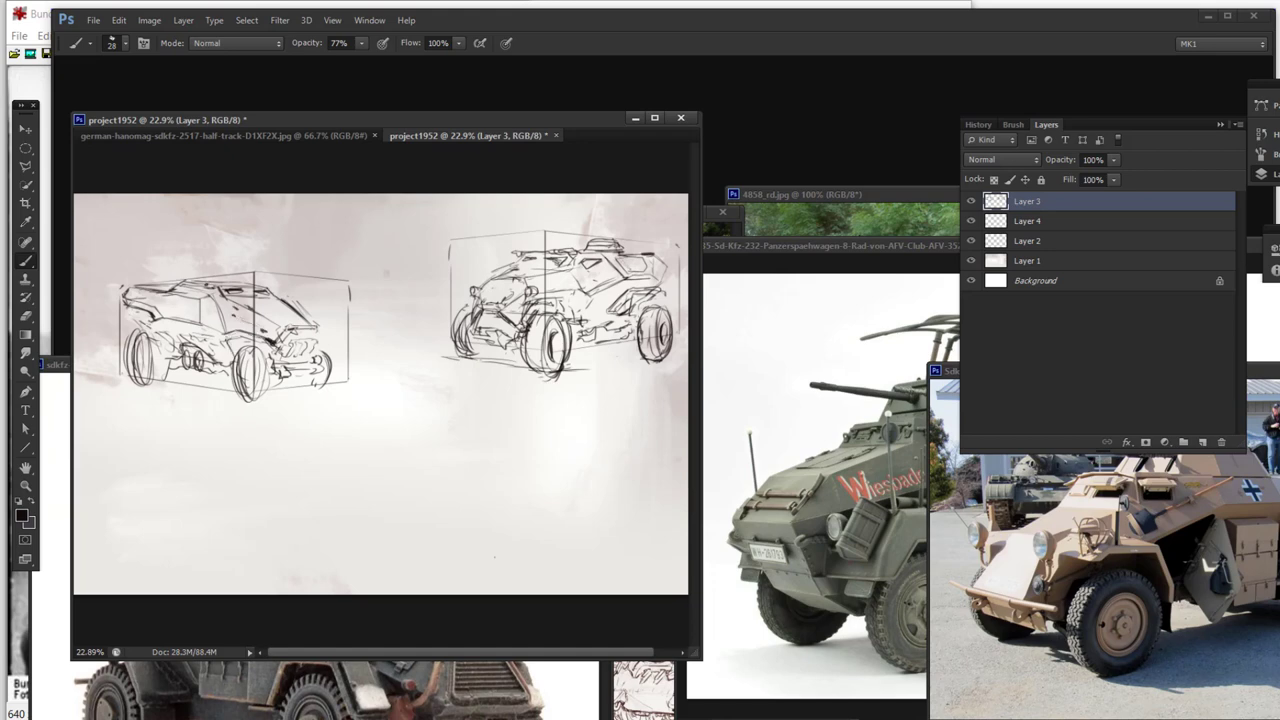
# Step: Add a roof hatch, rear deck line and headlights to the second vehicle, and darken the far front wheel
pyautogui.moveTo(204, 277); pyautogui.dragTo(233, 275)
pyautogui.moveTo(236, 275); pyautogui.dragTo(238, 270)
pyautogui.moveTo(161, 283); pyautogui.dragTo(181, 277)
pyautogui.moveTo(325, 357); pyautogui.dragTo(323, 388)
pyautogui.moveTo(231, 307)
pyautogui.mouseDown()
pyautogui.moveTo(275, 329)
pyautogui.moveTo(271, 317)
pyautogui.moveTo(315, 315)
pyautogui.mouseUp()
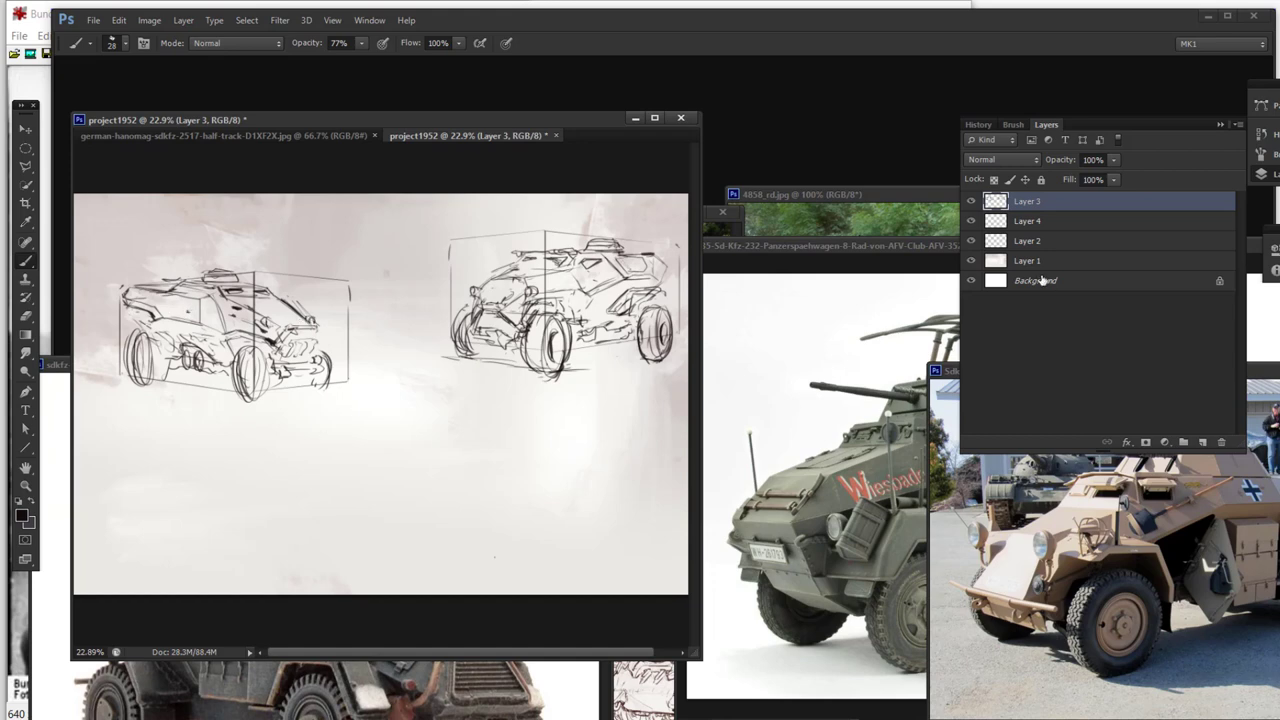
# Step: Paste a third perspective box into the canvas's lower area, and check the boxes by temporarily hiding Layer 3
pyautogui.hotkey('ctrl', 'v')
pyautogui.moveTo(443, 473)
pyautogui.mouseDown()
pyautogui.moveTo(466, 434)
pyautogui.moveTo(543, 514)
pyautogui.moveTo(527, 538)
pyautogui.mouseUp()
pyautogui.click(970, 221)
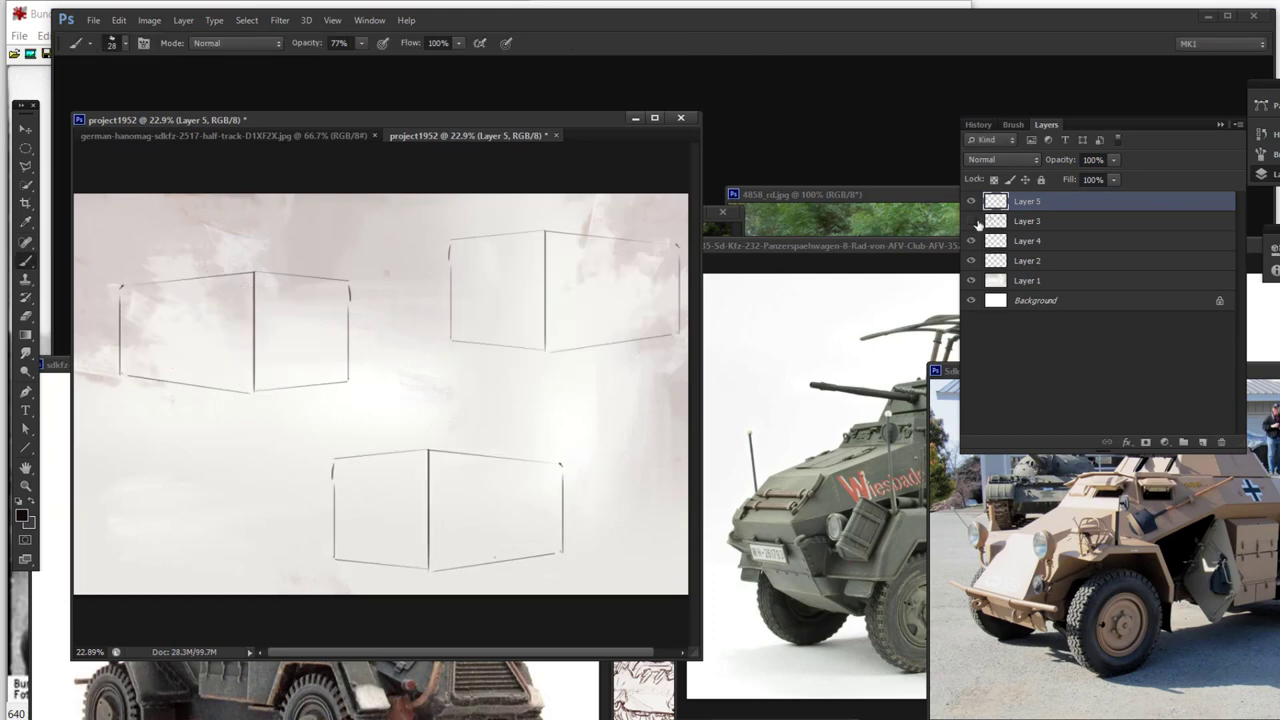
pyautogui.click(970, 221)
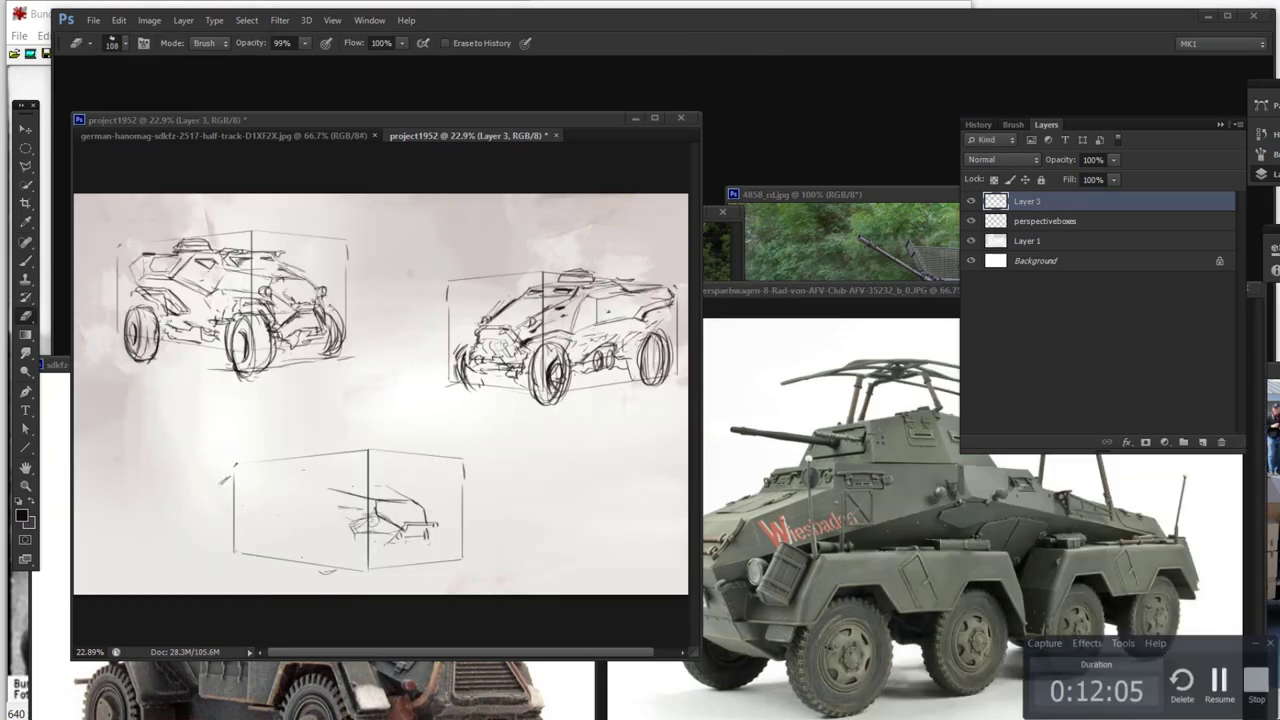
# Step: Undo the latest strokes on the third vehicle, and sketch its lower front and a narrow slanted windshield
pyautogui.press('b')
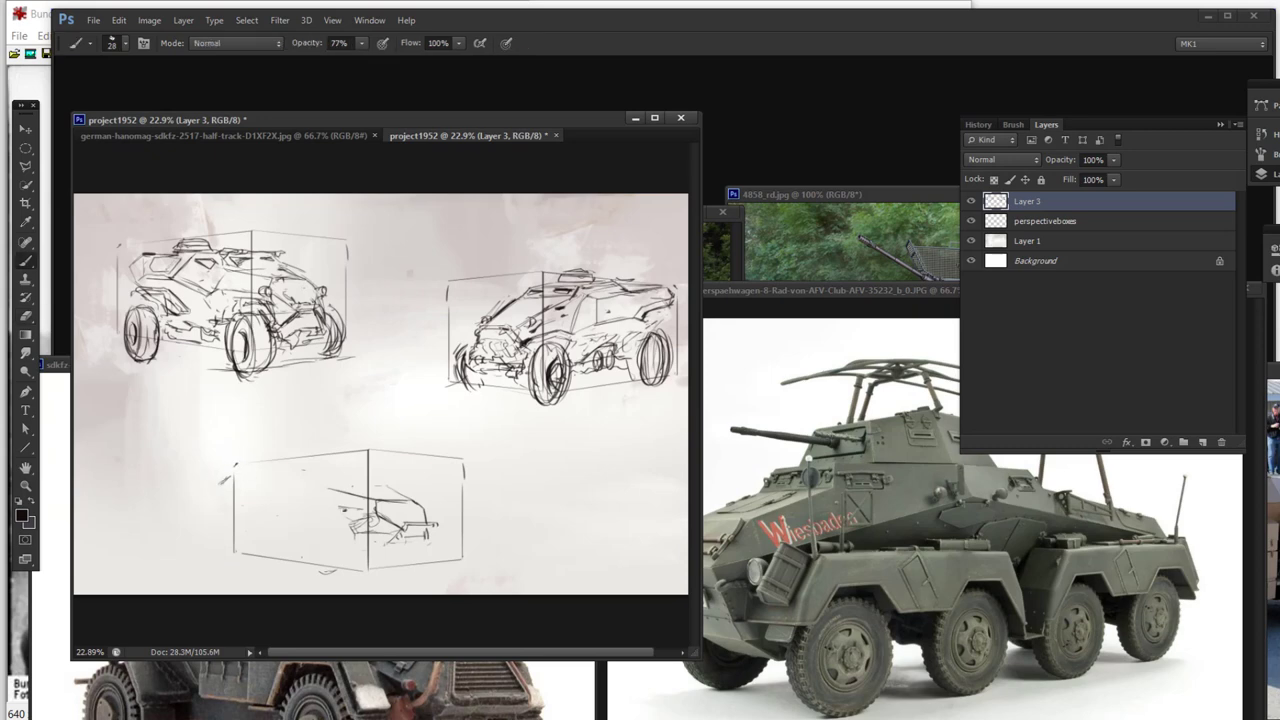
pyautogui.hotkey('ctrl', 'z')
pyautogui.hotkey('ctrl', 'z')
pyautogui.moveTo(399, 535); pyautogui.dragTo(365, 551)
pyautogui.moveTo(339, 491)
pyautogui.mouseDown()
pyautogui.moveTo(320, 474)
pyautogui.moveTo(389, 487)
pyautogui.mouseUp()
pyautogui.moveTo(327, 472)
pyautogui.mouseDown()
pyautogui.moveTo(359, 477)
pyautogui.moveTo(335, 483)
pyautogui.mouseUp()
pyautogui.moveTo(325, 479)
pyautogui.mouseDown()
pyautogui.moveTo(380, 478)
pyautogui.moveTo(406, 495)
pyautogui.mouseUp()
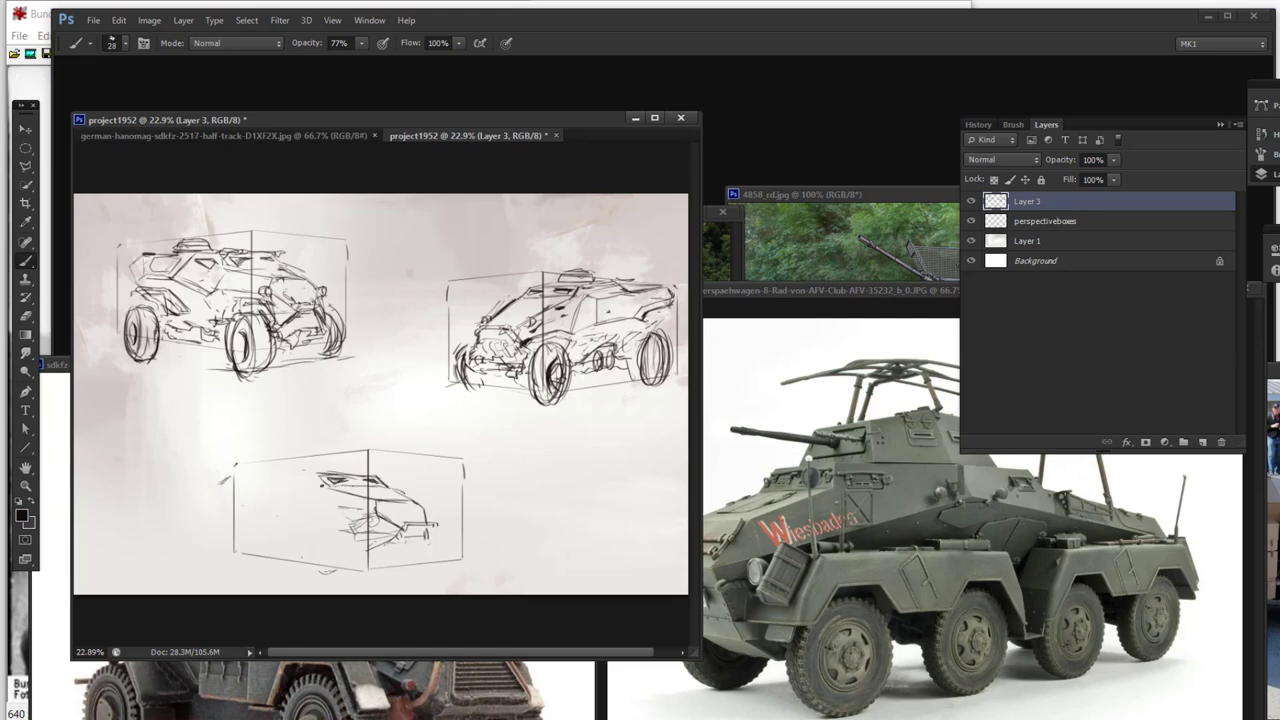
# Step: Extend the third vehicle's roof toward the rear, and draw its near and far front wheels
pyautogui.moveTo(302, 488)
pyautogui.mouseDown()
pyautogui.moveTo(330, 480)
pyautogui.moveTo(312, 472)
pyautogui.moveTo(388, 474)
pyautogui.moveTo(376, 480)
pyautogui.mouseUp()
pyautogui.moveTo(308, 488); pyautogui.dragTo(316, 476)
pyautogui.moveTo(338, 531)
pyautogui.mouseDown()
pyautogui.moveTo(324, 572)
pyautogui.moveTo(339, 581)
pyautogui.moveTo(350, 534)
pyautogui.mouseUp()
pyautogui.moveTo(330, 578)
pyautogui.mouseDown()
pyautogui.moveTo(356, 530)
pyautogui.moveTo(360, 568)
pyautogui.moveTo(386, 540)
pyautogui.moveTo(442, 560)
pyautogui.mouseUp()
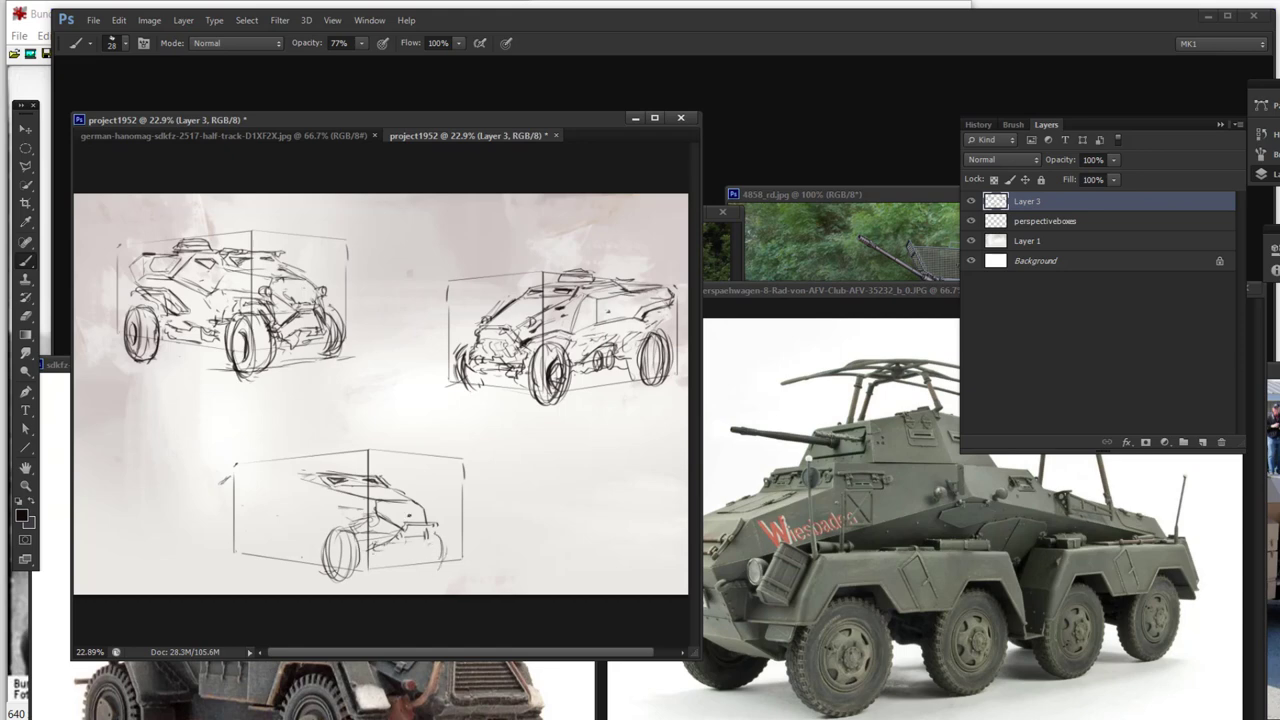
# Step: Sketch the third vehicle's hood crease, headlights, grille and bumper between the front wheels
pyautogui.moveTo(386, 524); pyautogui.dragTo(402, 506)
pyautogui.moveTo(376, 553)
pyautogui.mouseDown()
pyautogui.moveTo(400, 538)
pyautogui.moveTo(404, 551)
pyautogui.moveTo(430, 549)
pyautogui.moveTo(405, 541)
pyautogui.mouseUp()
pyautogui.moveTo(402, 519); pyautogui.dragTo(410, 521)
pyautogui.moveTo(408, 532); pyautogui.dragTo(439, 532)
pyautogui.moveTo(436, 537)
pyautogui.mouseDown()
pyautogui.moveTo(440, 527)
pyautogui.moveTo(386, 545)
pyautogui.mouseUp()
pyautogui.moveTo(368, 561)
pyautogui.mouseDown()
pyautogui.moveTo(386, 557)
pyautogui.moveTo(358, 567)
pyautogui.mouseUp()
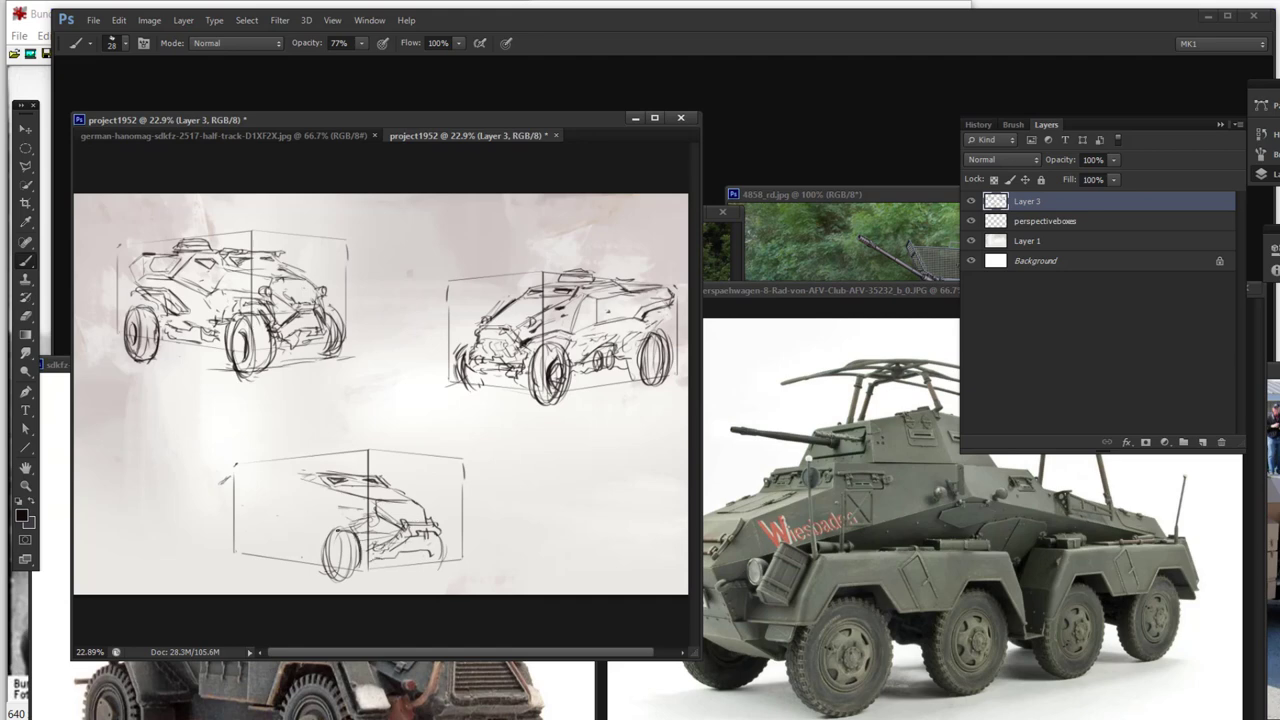
# Step: Erase the third vehicle's narrow windshield and roof lines, and redraw the cabin edge with slanted side hull lines
pyautogui.moveTo(324, 476); pyautogui.dragTo(272, 477)
pyautogui.press('e')
pyautogui.moveTo(362, 478); pyautogui.dragTo(289, 476)
pyautogui.press('b')
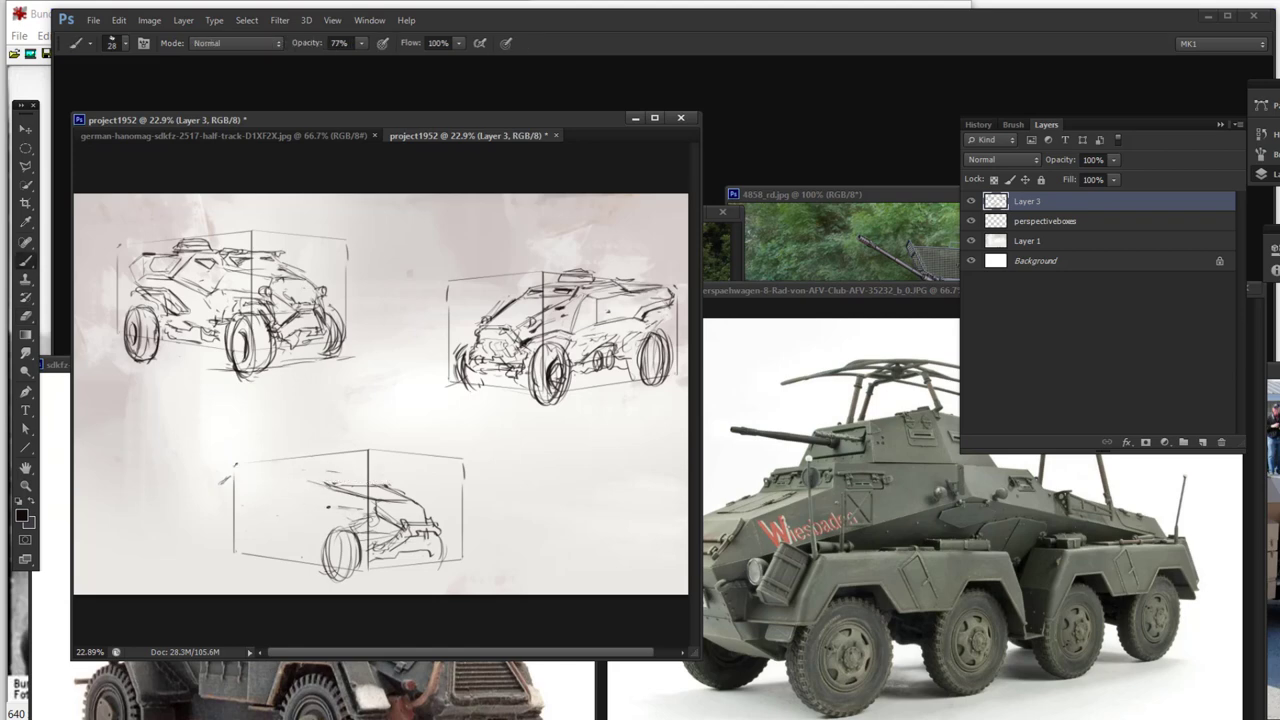
pyautogui.moveTo(350, 511)
pyautogui.mouseDown()
pyautogui.moveTo(297, 503)
pyautogui.moveTo(319, 487)
pyautogui.moveTo(308, 484)
pyautogui.moveTo(352, 510)
pyautogui.mouseUp()
pyautogui.moveTo(251, 501); pyautogui.dragTo(285, 498)
pyautogui.moveTo(322, 541)
pyautogui.mouseDown()
pyautogui.moveTo(346, 522)
pyautogui.moveTo(354, 532)
pyautogui.mouseUp()
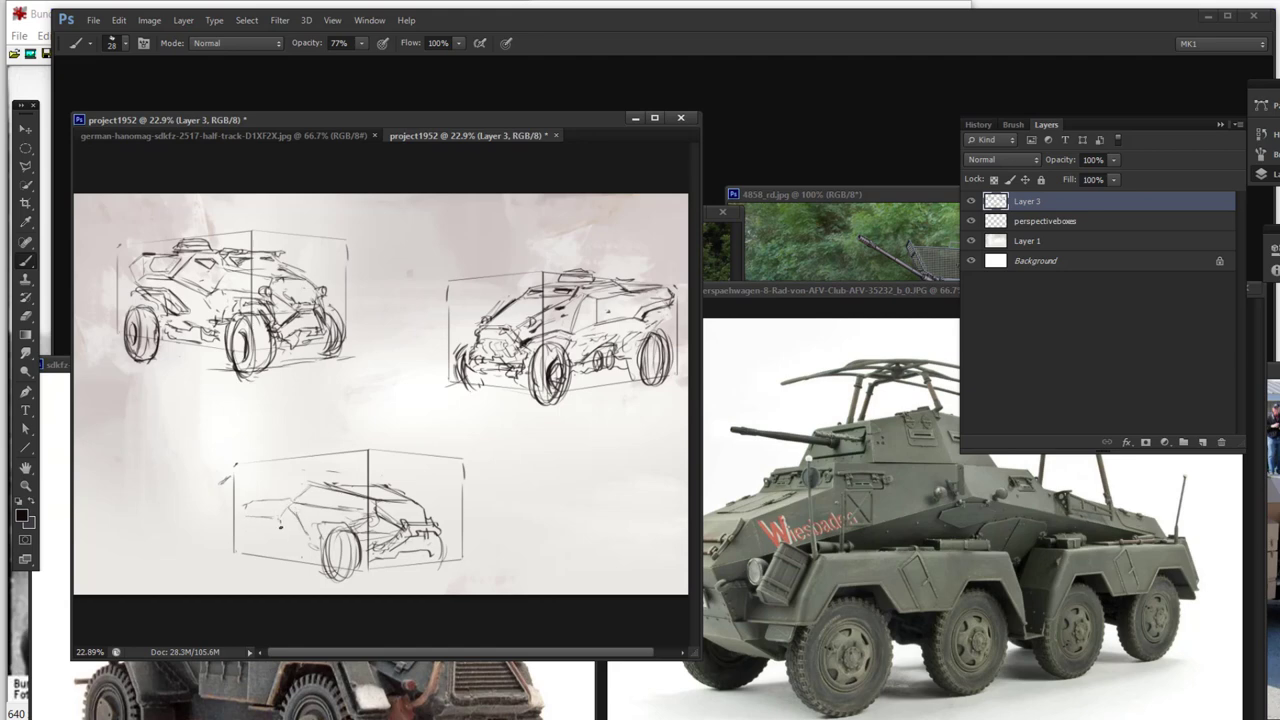
# Step: Draw the third vehicle's rear hull, roofline and angular side panels reaching the back of the perspective box
pyautogui.moveTo(280, 525)
pyautogui.mouseDown()
pyautogui.moveTo(300, 546)
pyautogui.moveTo(248, 532)
pyautogui.mouseUp()
pyautogui.moveTo(245, 482); pyautogui.dragTo(243, 508)
pyautogui.moveTo(312, 476)
pyautogui.mouseDown()
pyautogui.moveTo(304, 486)
pyautogui.moveTo(316, 471)
pyautogui.moveTo(364, 472)
pyautogui.mouseUp()
pyautogui.moveTo(244, 526)
pyautogui.mouseDown()
pyautogui.moveTo(226, 478)
pyautogui.moveTo(304, 471)
pyautogui.mouseUp()
pyautogui.moveTo(302, 537)
pyautogui.mouseDown()
pyautogui.moveTo(316, 547)
pyautogui.moveTo(303, 531)
pyautogui.moveTo(311, 543)
pyautogui.moveTo(243, 544)
pyautogui.moveTo(316, 554)
pyautogui.moveTo(303, 550)
pyautogui.moveTo(310, 535)
pyautogui.mouseUp()
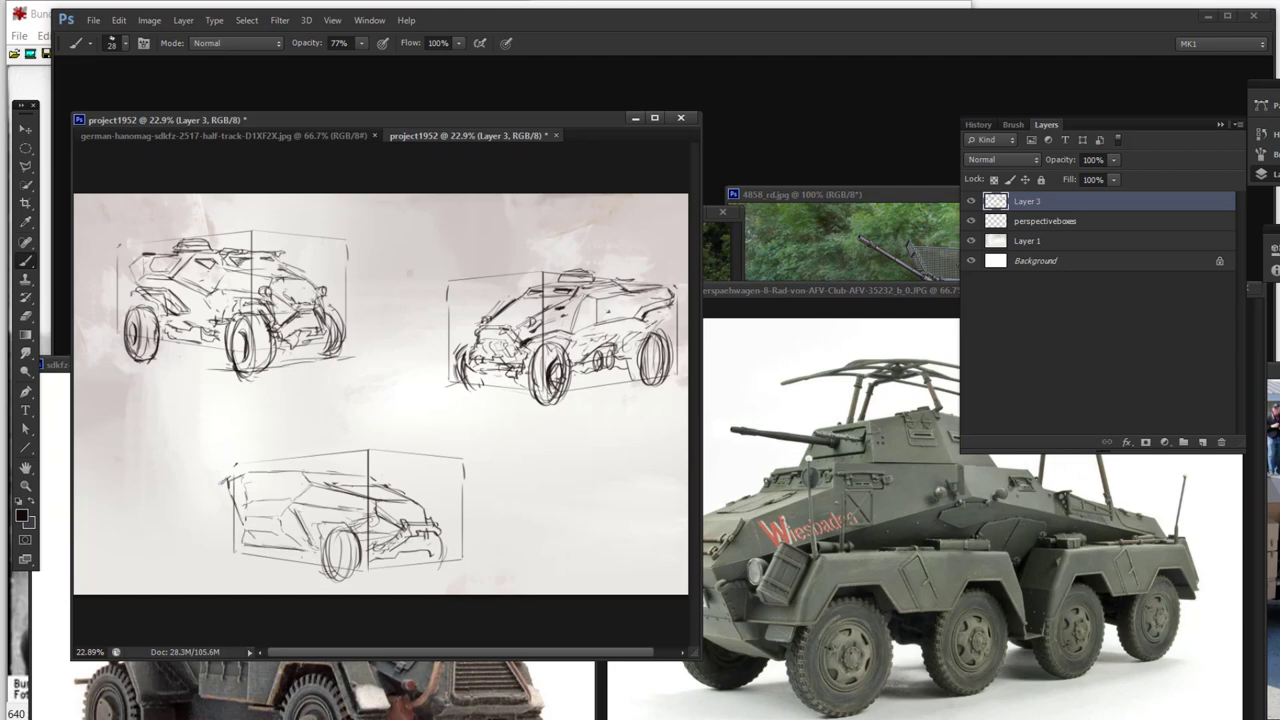
# Step: Add a rear wheel, side and bumper details, and windshield outlines to the third vehicle
pyautogui.moveTo(226, 528); pyautogui.dragTo(224, 566)
pyautogui.moveTo(289, 515); pyautogui.dragTo(311, 521)
pyautogui.moveTo(396, 508)
pyautogui.mouseDown()
pyautogui.moveTo(388, 516)
pyautogui.moveTo(444, 534)
pyautogui.moveTo(408, 547)
pyautogui.moveTo(431, 556)
pyautogui.moveTo(397, 551)
pyautogui.mouseUp()
pyautogui.moveTo(414, 565); pyautogui.dragTo(420, 564)
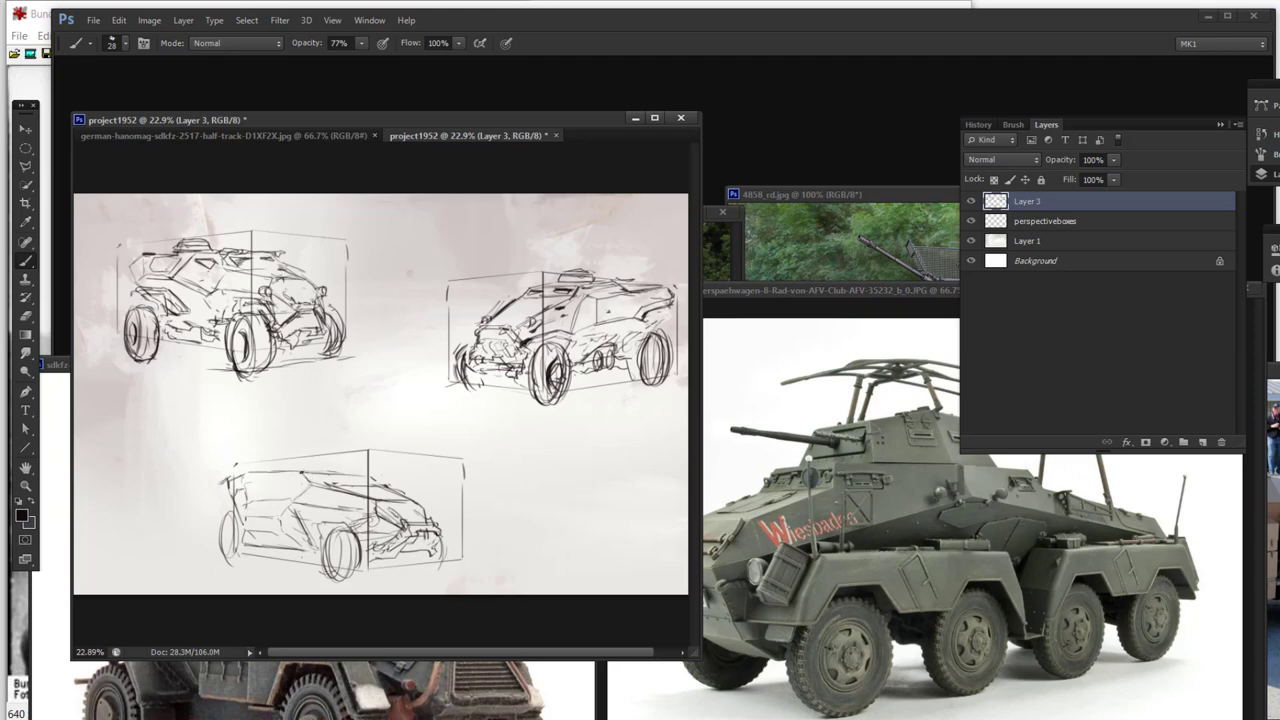
pyautogui.moveTo(303, 472); pyautogui.dragTo(309, 480)
pyautogui.moveTo(312, 475); pyautogui.dragTo(371, 474)
# Step: Erase the third vehicle's rear and near front wheels, and redraw the near front wheel larger and lower
pyautogui.press('e')
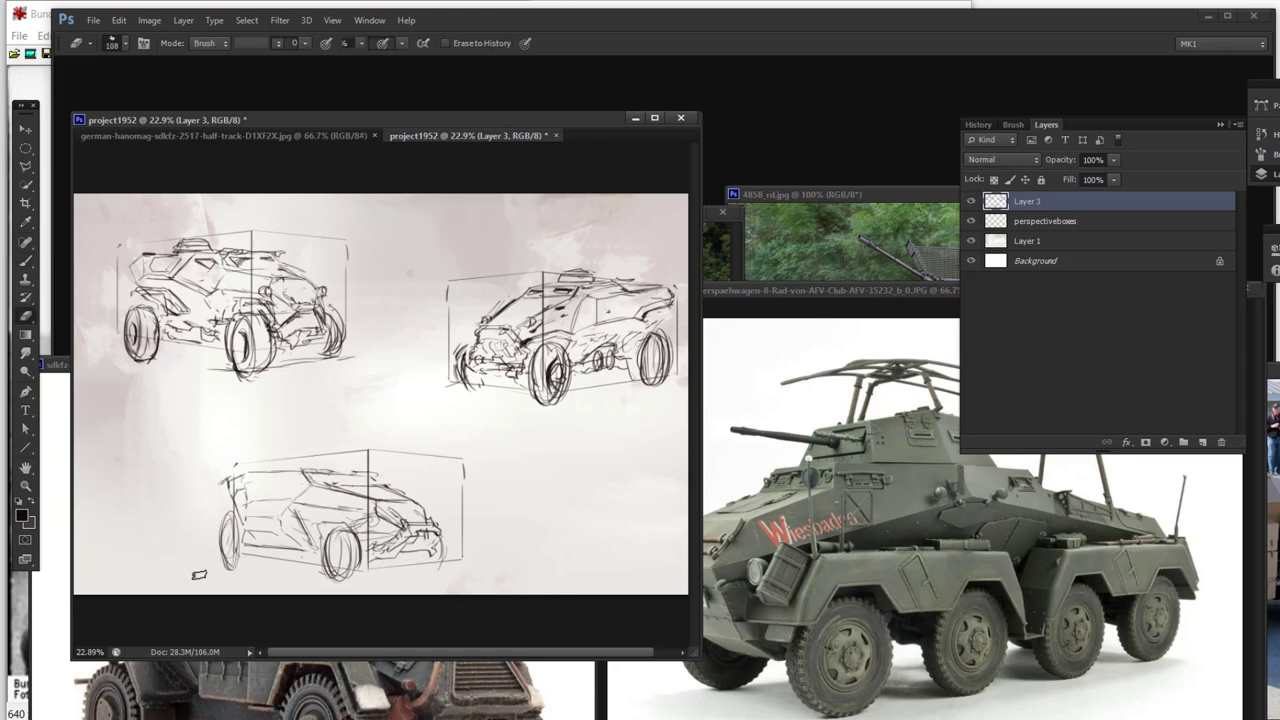
pyautogui.moveTo(215, 576)
pyautogui.mouseDown()
pyautogui.moveTo(222, 532)
pyautogui.moveTo(240, 556)
pyautogui.moveTo(335, 566)
pyautogui.moveTo(350, 540)
pyautogui.moveTo(335, 548)
pyautogui.mouseUp()
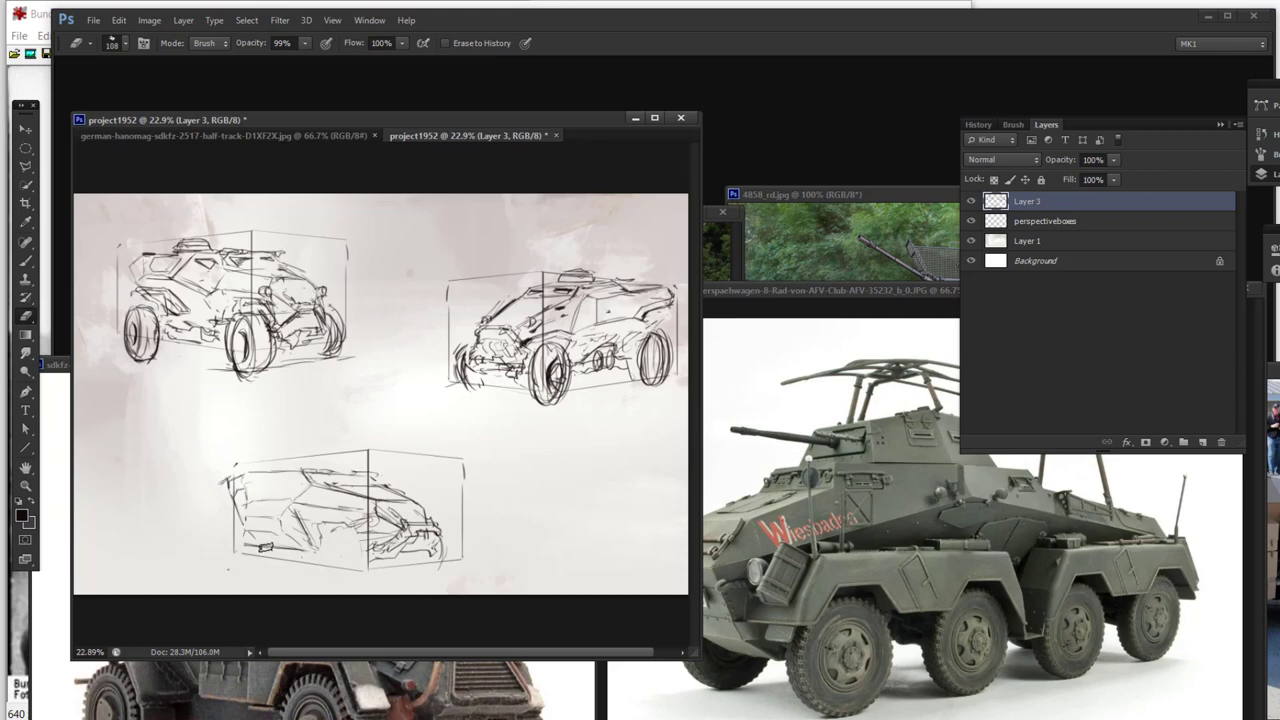
pyautogui.press('b')
pyautogui.moveTo(331, 531)
pyautogui.mouseDown()
pyautogui.moveTo(345, 574)
pyautogui.moveTo(335, 584)
pyautogui.mouseUp()
pyautogui.hotkey('ctrl', 'z')
pyautogui.moveTo(327, 540)
pyautogui.mouseDown()
pyautogui.moveTo(338, 579)
pyautogui.moveTo(326, 556)
pyautogui.moveTo(357, 582)
pyautogui.mouseUp()
pyautogui.moveTo(362, 530)
pyautogui.mouseDown()
pyautogui.moveTo(358, 583)
pyautogui.moveTo(335, 585)
pyautogui.mouseUp()
pyautogui.moveTo(362, 532); pyautogui.dragTo(361, 586)
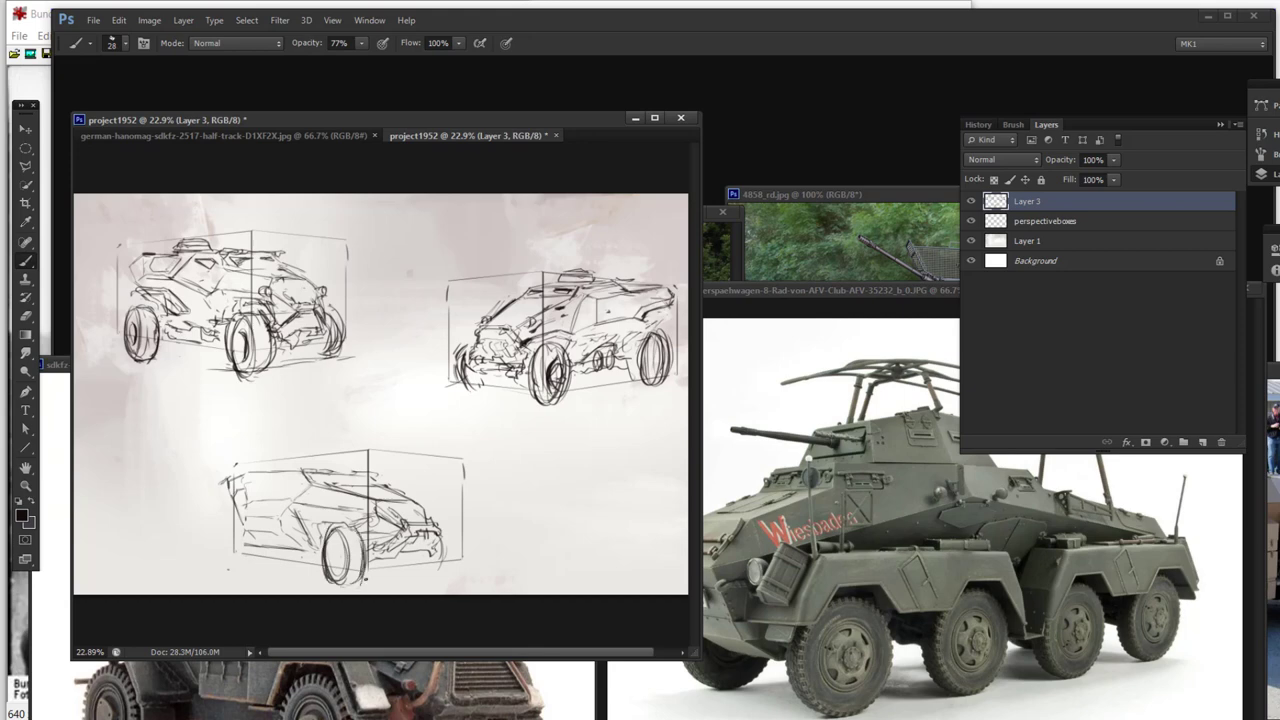
# Step: Redraw the third vehicle's far front wheel, and clean up the side hull with the Eraser
pyautogui.moveTo(441, 522)
pyautogui.mouseDown()
pyautogui.moveTo(442, 552)
pyautogui.moveTo(426, 577)
pyautogui.moveTo(412, 574)
pyautogui.moveTo(429, 573)
pyautogui.mouseUp()
pyautogui.press('e')
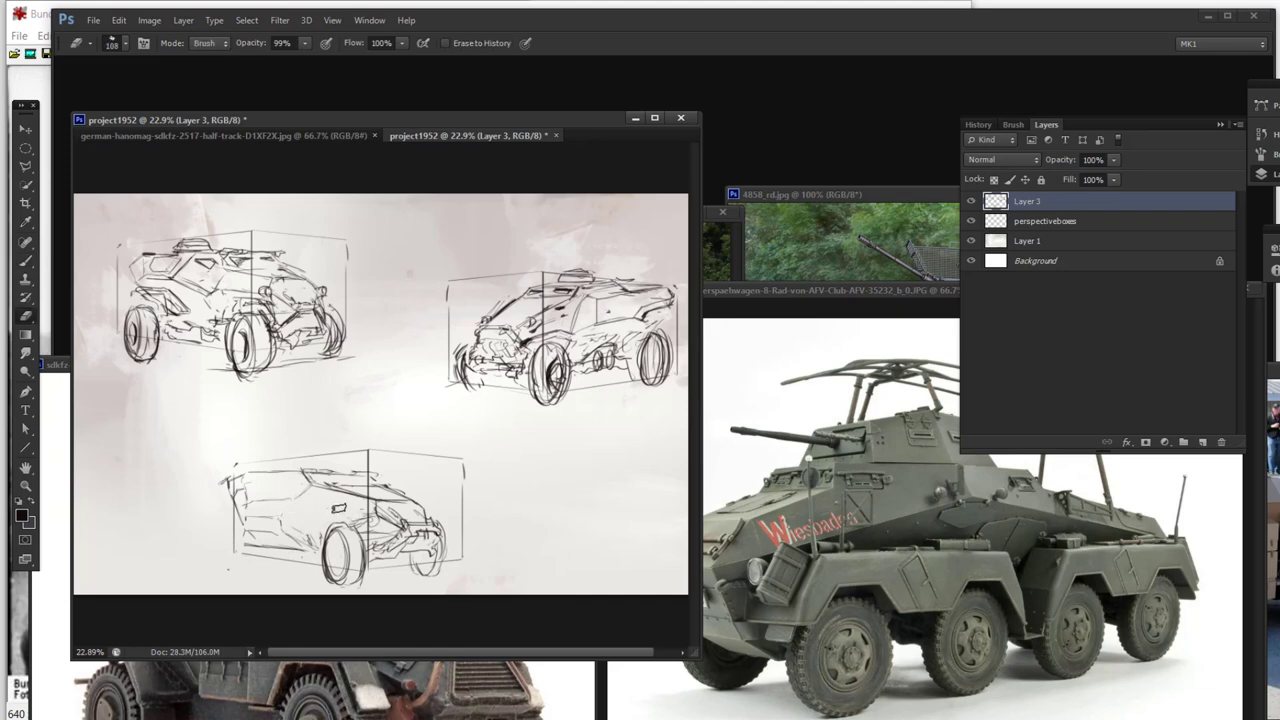
pyautogui.press('b')
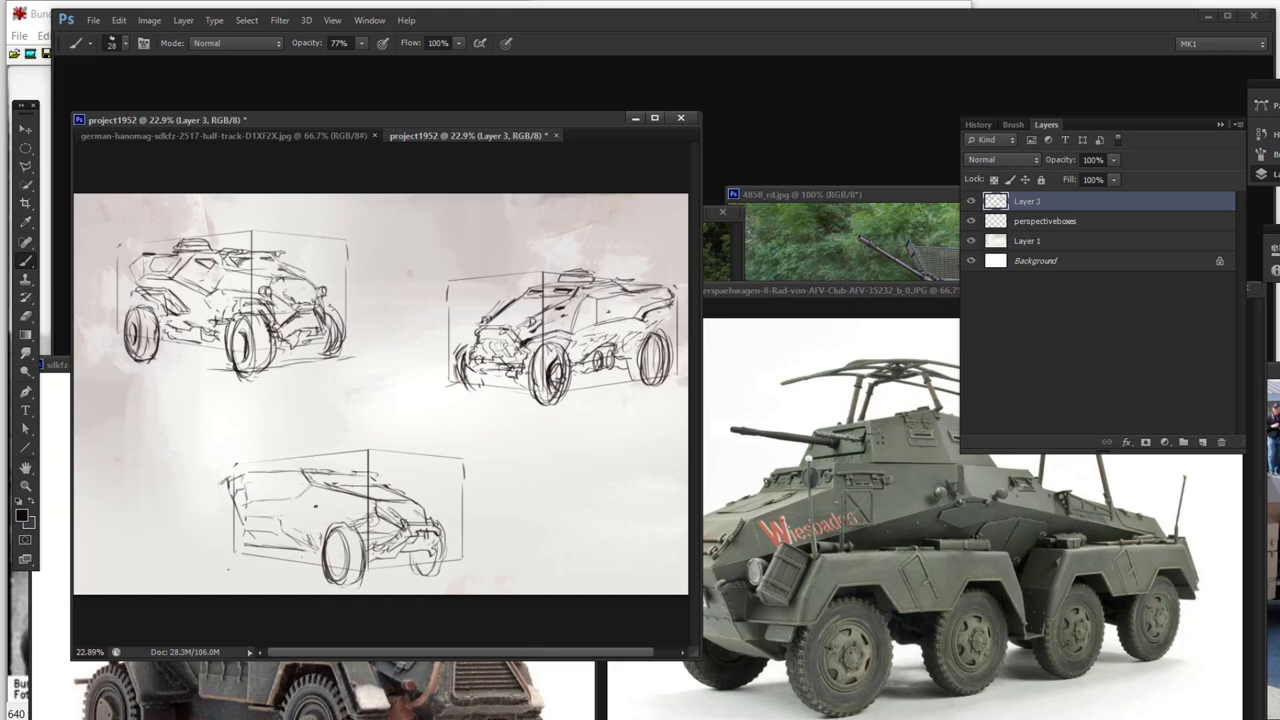
# Step: Draw angular panel lines along the third vehicle's side and rear hull, and refine its lower and rear edges
pyautogui.moveTo(279, 505); pyautogui.dragTo(376, 517)
pyautogui.moveTo(279, 506)
pyautogui.mouseDown()
pyautogui.moveTo(271, 517)
pyautogui.moveTo(319, 555)
pyautogui.mouseUp()
pyautogui.hotkey('ctrl', 'z')
pyautogui.moveTo(274, 514); pyautogui.dragTo(248, 517)
pyautogui.moveTo(260, 472)
pyautogui.mouseDown()
pyautogui.moveTo(281, 505)
pyautogui.moveTo(308, 489)
pyautogui.moveTo(323, 535)
pyautogui.mouseUp()
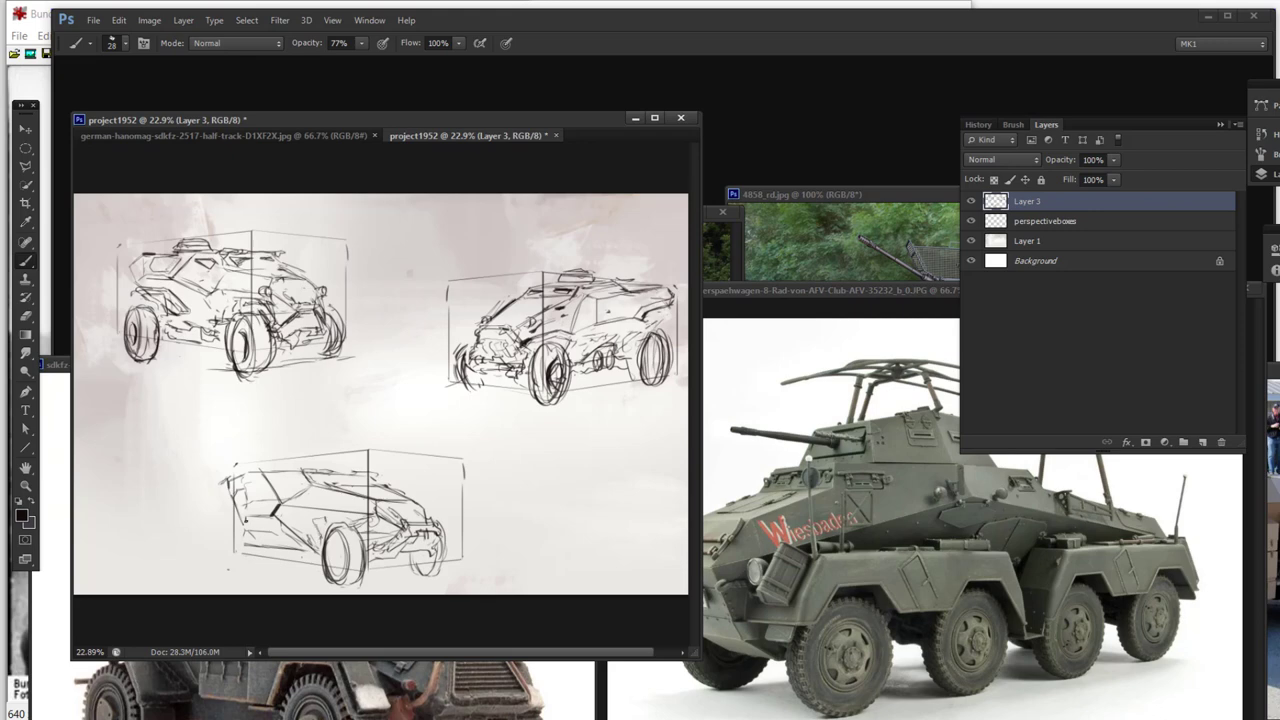
pyautogui.moveTo(249, 519)
pyautogui.mouseDown()
pyautogui.moveTo(234, 547)
pyautogui.moveTo(233, 516)
pyautogui.mouseUp()
pyautogui.moveTo(235, 472)
pyautogui.mouseDown()
pyautogui.moveTo(249, 496)
pyautogui.moveTo(264, 468)
pyautogui.moveTo(231, 496)
pyautogui.mouseUp()
pyautogui.press('e')
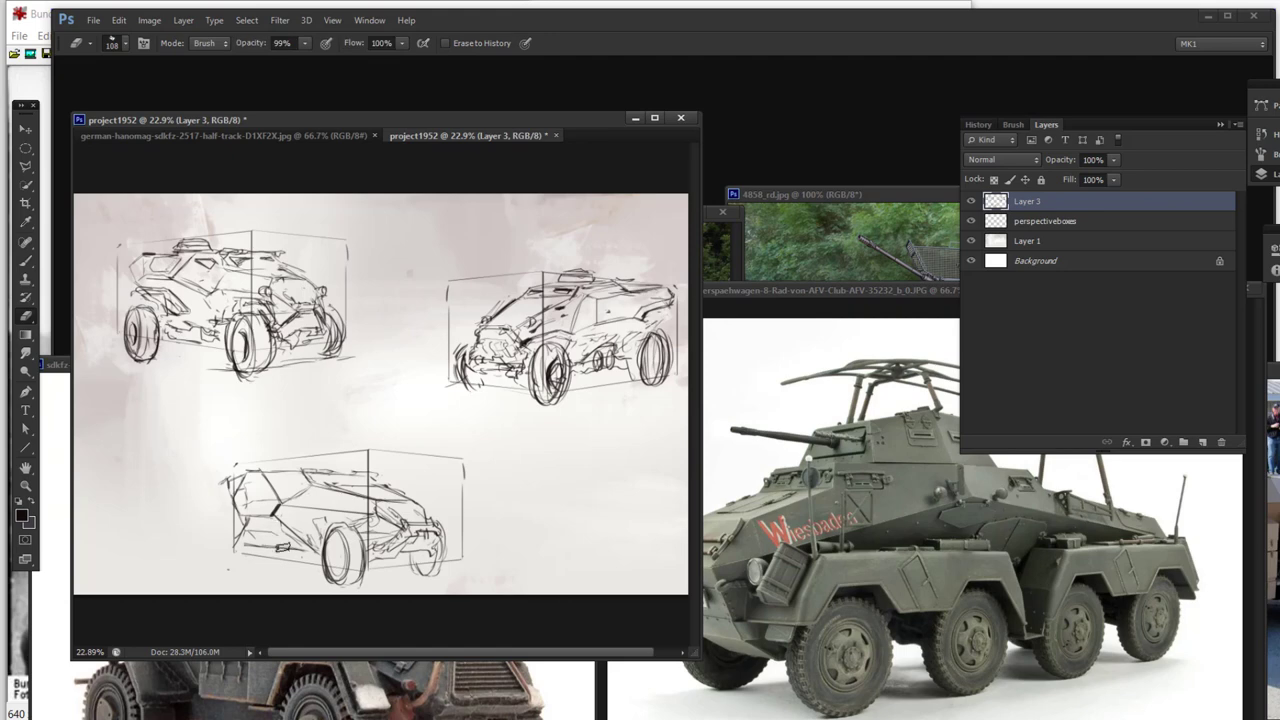
# Step: Select the third vehicle's hull with the Polygonal Lasso, adjust it slightly with Free Transform, and deselect it
pyautogui.press('l')
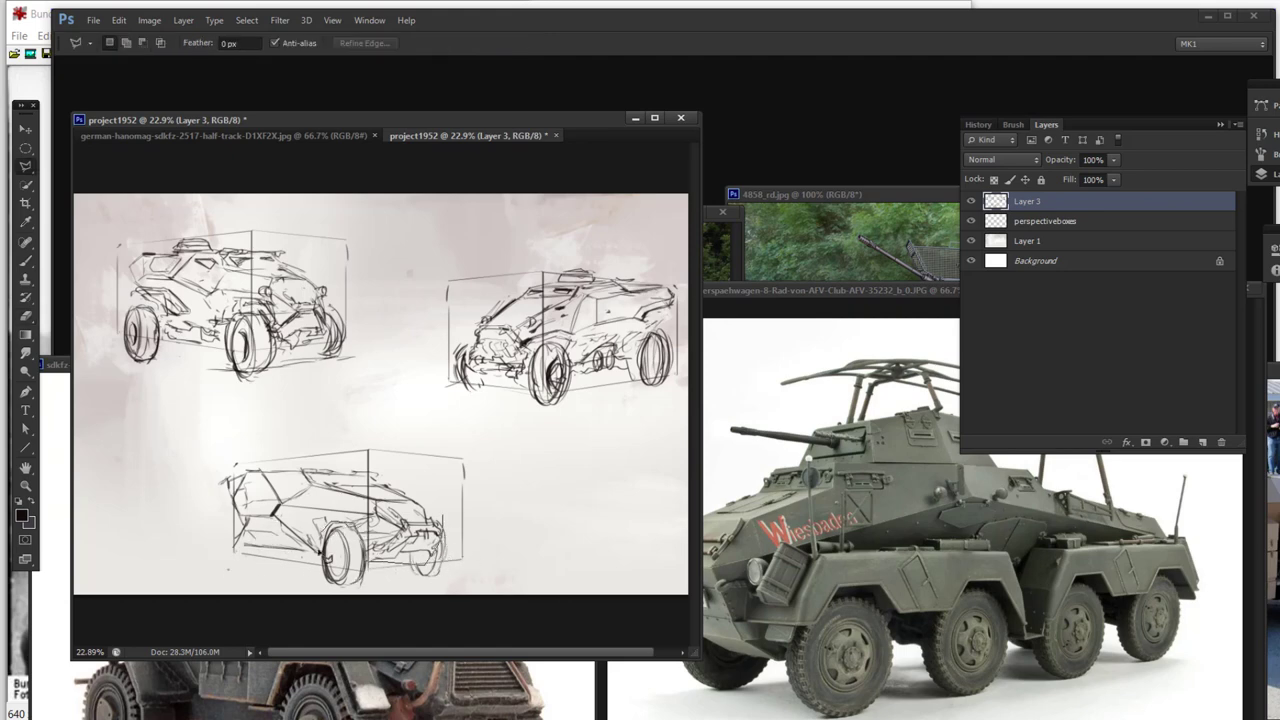
pyautogui.moveTo(238, 555)
pyautogui.mouseDown()
pyautogui.moveTo(316, 452)
pyautogui.moveTo(447, 502)
pyautogui.moveTo(446, 558)
pyautogui.mouseUp()
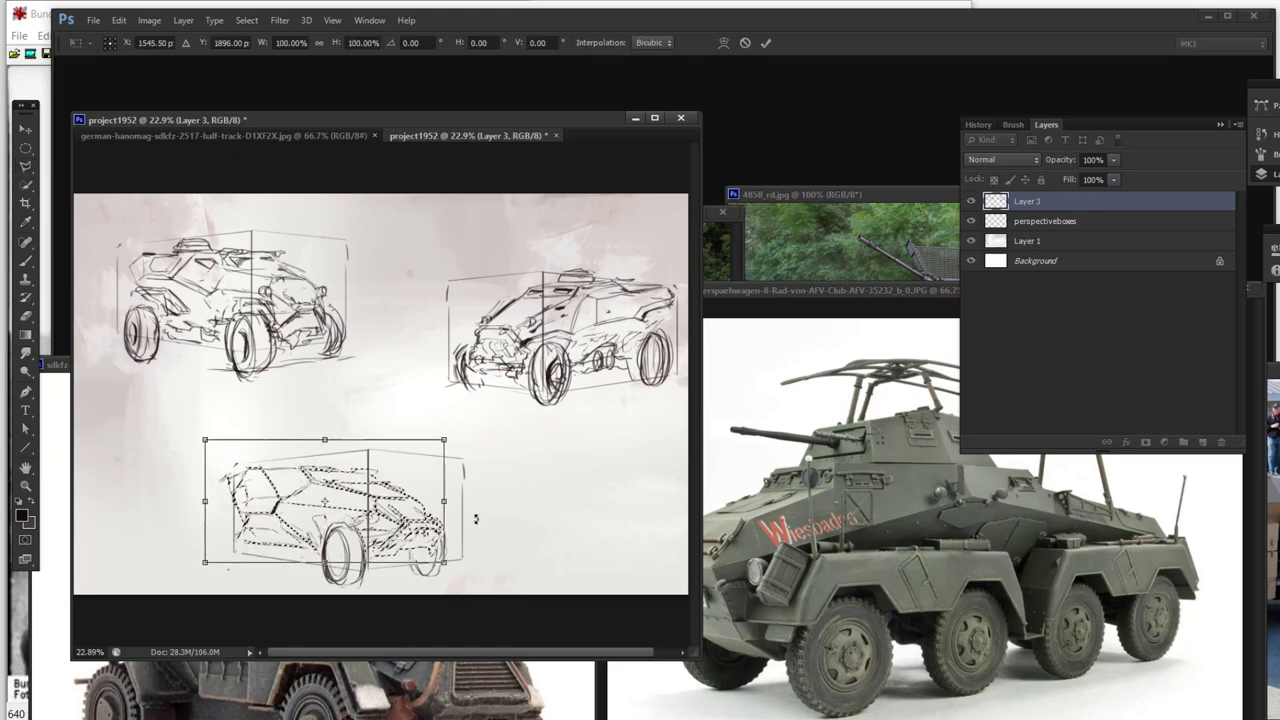
pyautogui.press('Return')
pyautogui.hotkey('ctrl', 'd')
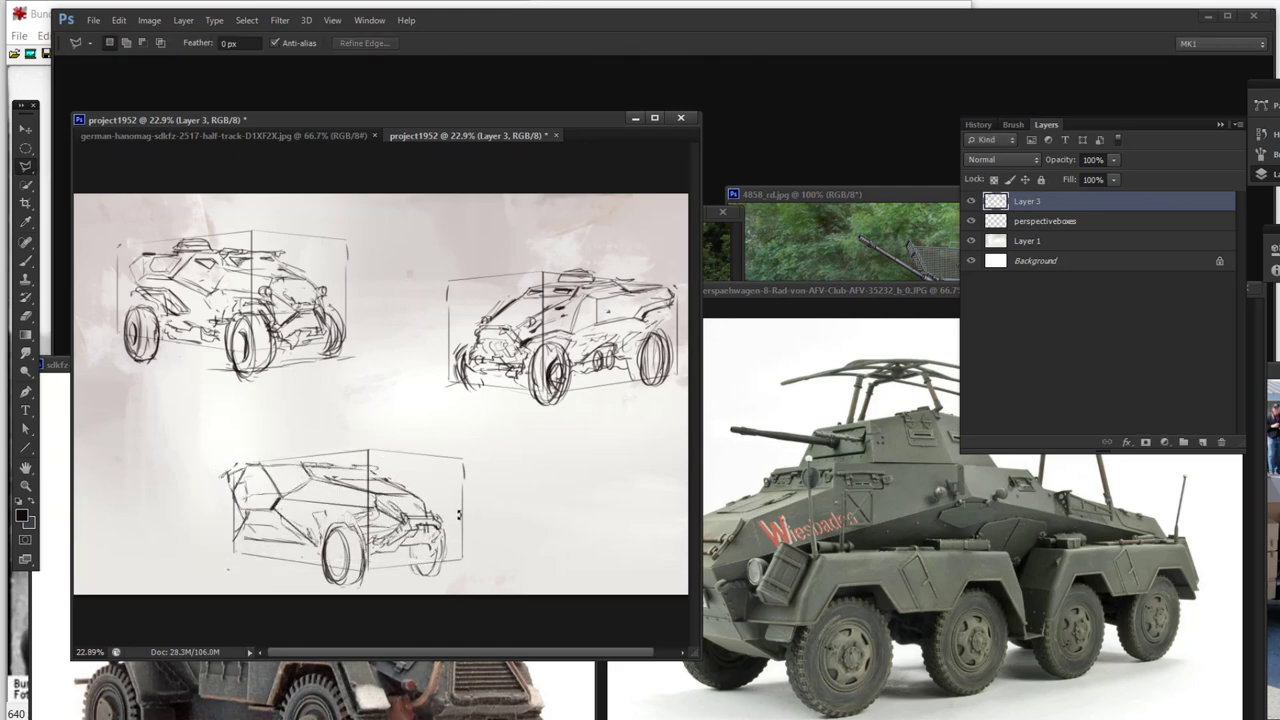
pyautogui.click(459, 530)
pyautogui.press('Escape')
# Step: Sketch additional lower bumper details between the third vehicle's front wheels with the Brush
pyautogui.press('b')
pyautogui.moveTo(336, 545)
pyautogui.mouseDown()
pyautogui.moveTo(338, 569)
pyautogui.moveTo(424, 559)
pyautogui.moveTo(380, 561)
pyautogui.mouseUp()
pyautogui.hotkey('ctrl', 'z')
pyautogui.hotkey('ctrl', 'z')
pyautogui.moveTo(374, 553); pyautogui.dragTo(403, 557)
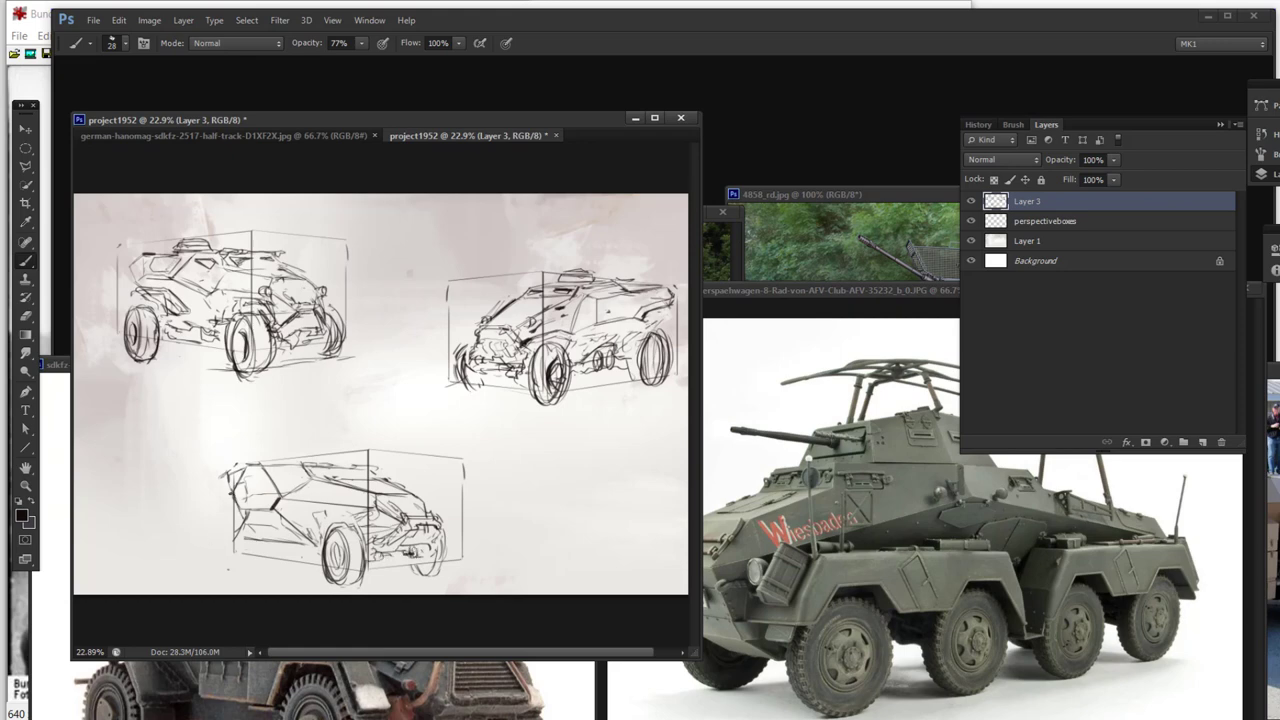
# Step: Draw a low hatch on the third vehicle's rear roof and a small side window below it
pyautogui.moveTo(229, 471)
pyautogui.mouseDown()
pyautogui.moveTo(296, 460)
pyautogui.moveTo(278, 456)
pyautogui.mouseUp()
pyautogui.moveTo(258, 462)
pyautogui.mouseDown()
pyautogui.moveTo(326, 447)
pyautogui.moveTo(273, 446)
pyautogui.moveTo(300, 446)
pyautogui.mouseUp()
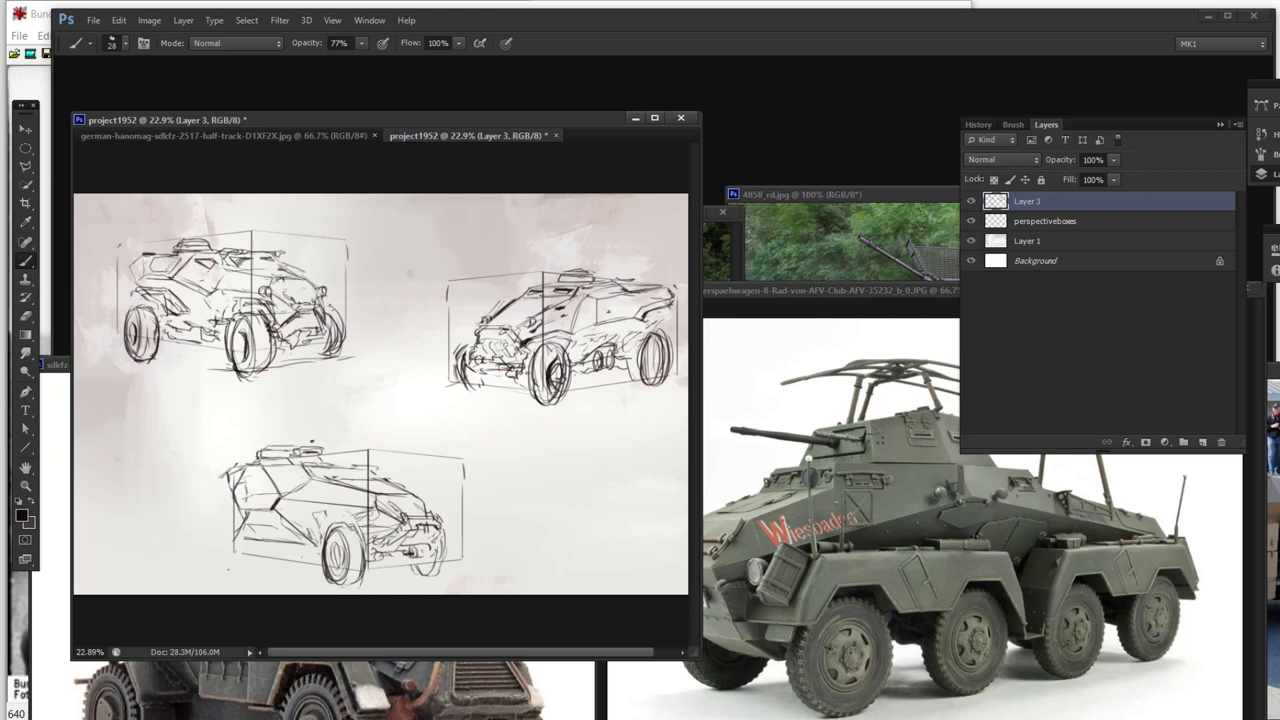
pyautogui.moveTo(270, 457)
pyautogui.mouseDown()
pyautogui.moveTo(298, 473)
pyautogui.moveTo(287, 483)
pyautogui.moveTo(316, 482)
pyautogui.moveTo(288, 479)
pyautogui.mouseUp()
pyautogui.moveTo(286, 490)
pyautogui.mouseDown()
pyautogui.moveTo(302, 476)
pyautogui.moveTo(290, 478)
pyautogui.moveTo(364, 472)
pyautogui.moveTo(342, 471)
pyautogui.mouseUp()
pyautogui.hotkey('ctrl', 'z')
# Step: Draw the third vehicle's rear wheel, the ground line toward the front wheel, and extra side hull lines
pyautogui.moveTo(238, 488); pyautogui.dragTo(220, 564)
pyautogui.moveTo(224, 514); pyautogui.dragTo(219, 542)
pyautogui.moveTo(290, 514); pyautogui.dragTo(350, 570)
pyautogui.moveTo(352, 526)
pyautogui.mouseDown()
pyautogui.moveTo(334, 564)
pyautogui.moveTo(359, 513)
pyautogui.mouseUp()
pyautogui.moveTo(349, 517); pyautogui.dragTo(367, 509)
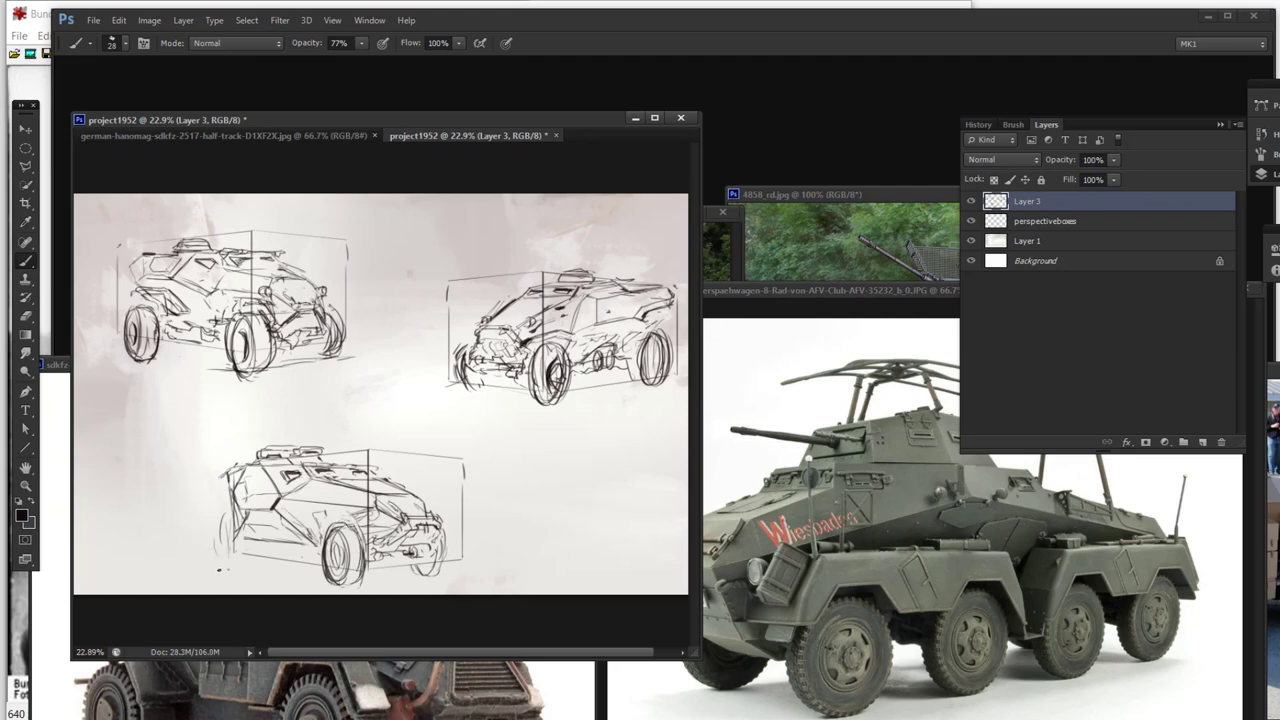
pyautogui.moveTo(218, 569); pyautogui.dragTo(330, 585)
pyautogui.moveTo(218, 521); pyautogui.dragTo(208, 563)
pyautogui.moveTo(214, 519); pyautogui.dragTo(216, 570)
pyautogui.moveTo(208, 527)
pyautogui.mouseDown()
pyautogui.moveTo(217, 570)
pyautogui.moveTo(218, 511)
pyautogui.moveTo(240, 530)
pyautogui.moveTo(238, 572)
pyautogui.mouseUp()
pyautogui.moveTo(228, 477); pyautogui.dragTo(230, 495)
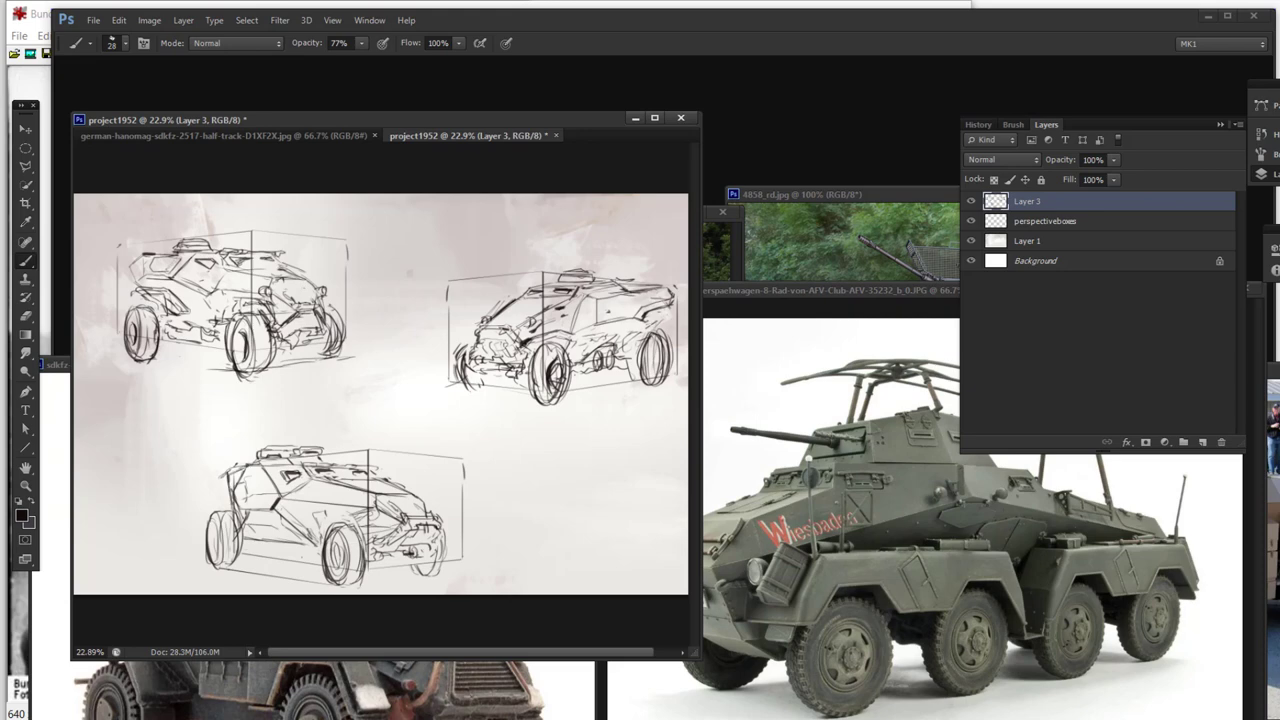
# Step: Touch up the third vehicle's roof hatch and near front wheel, and enlarge that wheel to about 107% with Free Transform
pyautogui.moveTo(259, 451); pyautogui.dragTo(283, 452)
pyautogui.moveTo(331, 549); pyautogui.dragTo(326, 577)
pyautogui.press('l')
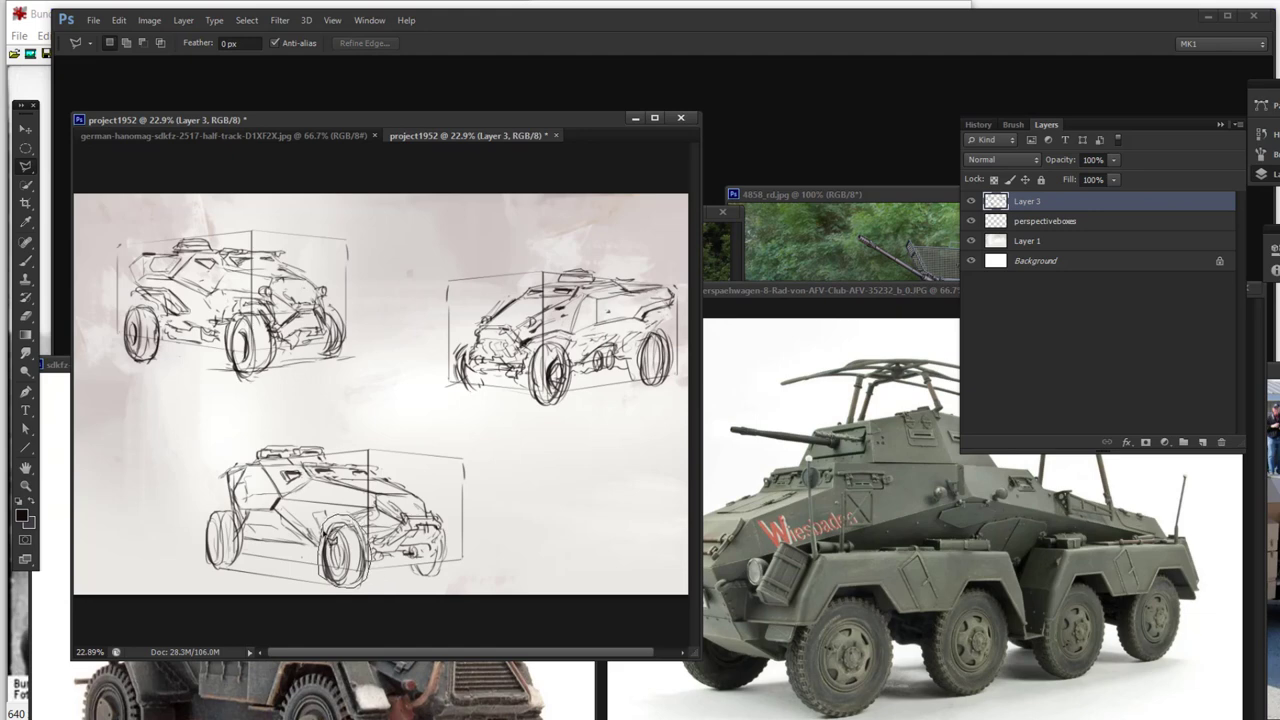
pyautogui.click(325, 542)
pyautogui.hotkey('ctrl', 't')
pyautogui.moveTo(373, 589); pyautogui.dragTo(377, 594)
pyautogui.moveTo(360, 566); pyautogui.dragTo(356, 560)
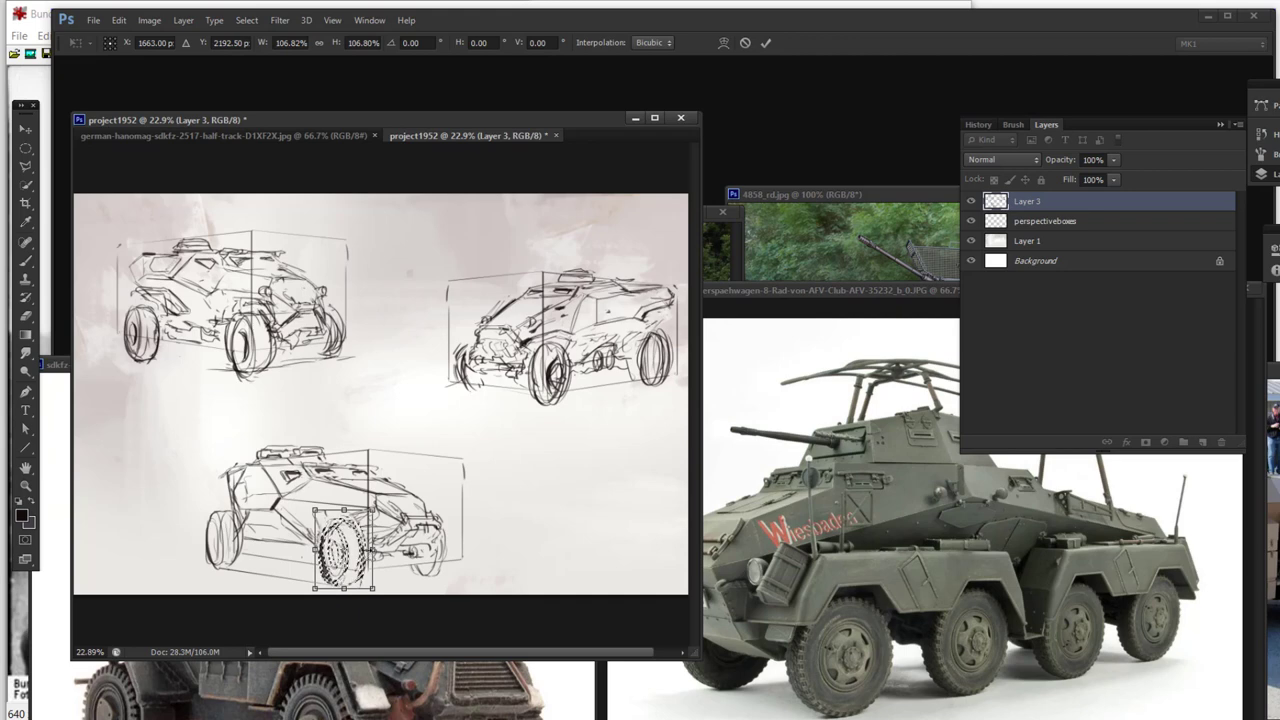
pyautogui.press('Return')
pyautogui.hotkey('ctrl', 'd')
# Step: Select the third vehicle's far front wheel with the Polygonal Lasso, reposition it slightly with Free Transform, and deselect it
pyautogui.click(377, 579)
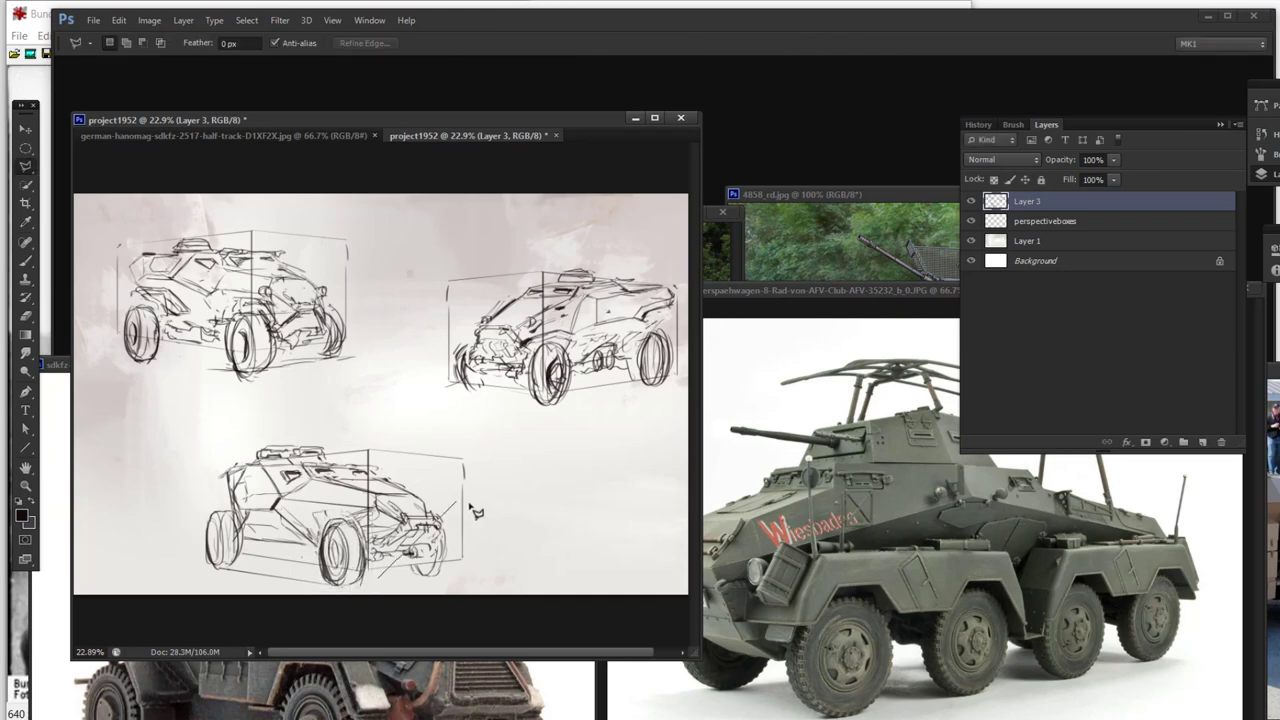
pyautogui.click(401, 560)
pyautogui.click(432, 559)
pyautogui.click(441, 529)
pyautogui.click(451, 518)
pyautogui.click(460, 543)
pyautogui.click(460, 582)
pyautogui.click(399, 584)
pyautogui.click(404, 557)
pyautogui.hotkey('ctrl', 't')
pyautogui.moveTo(440, 565); pyautogui.dragTo(442, 563)
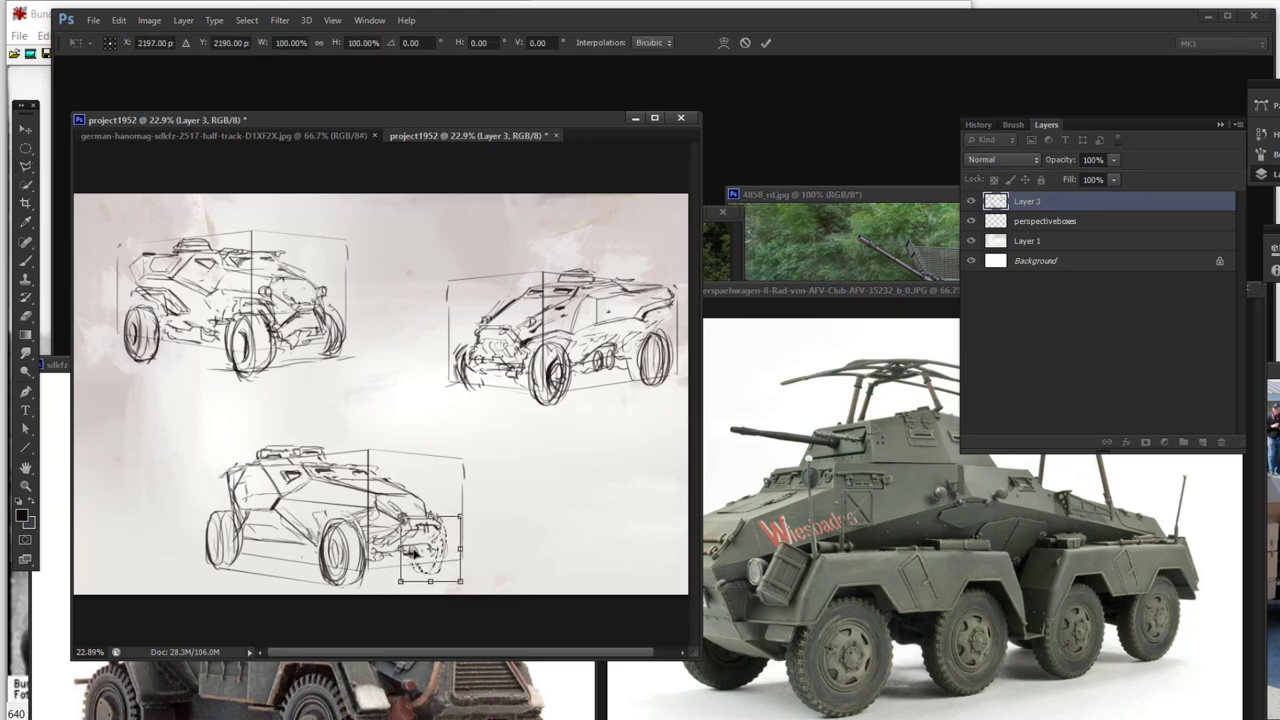
pyautogui.press('Return')
pyautogui.click(366, 546)
pyautogui.click(469, 499)
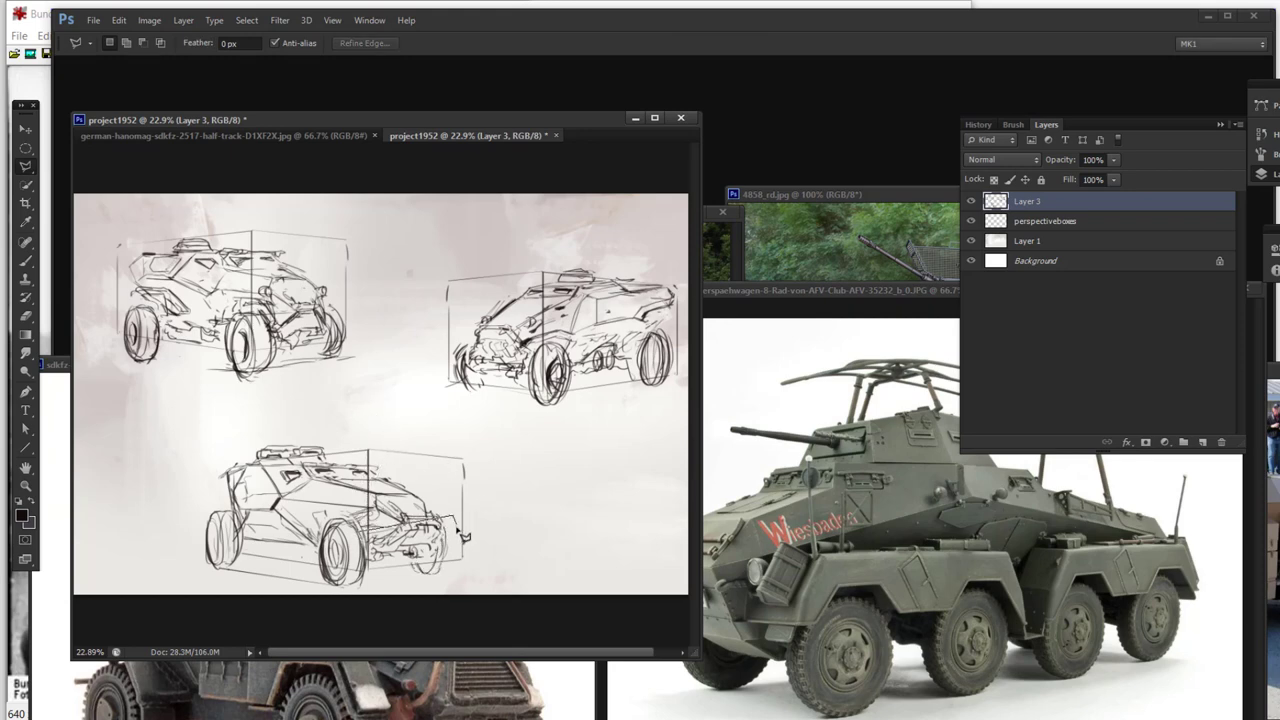
pyautogui.doubleClick(450, 554)
pyautogui.press('b')
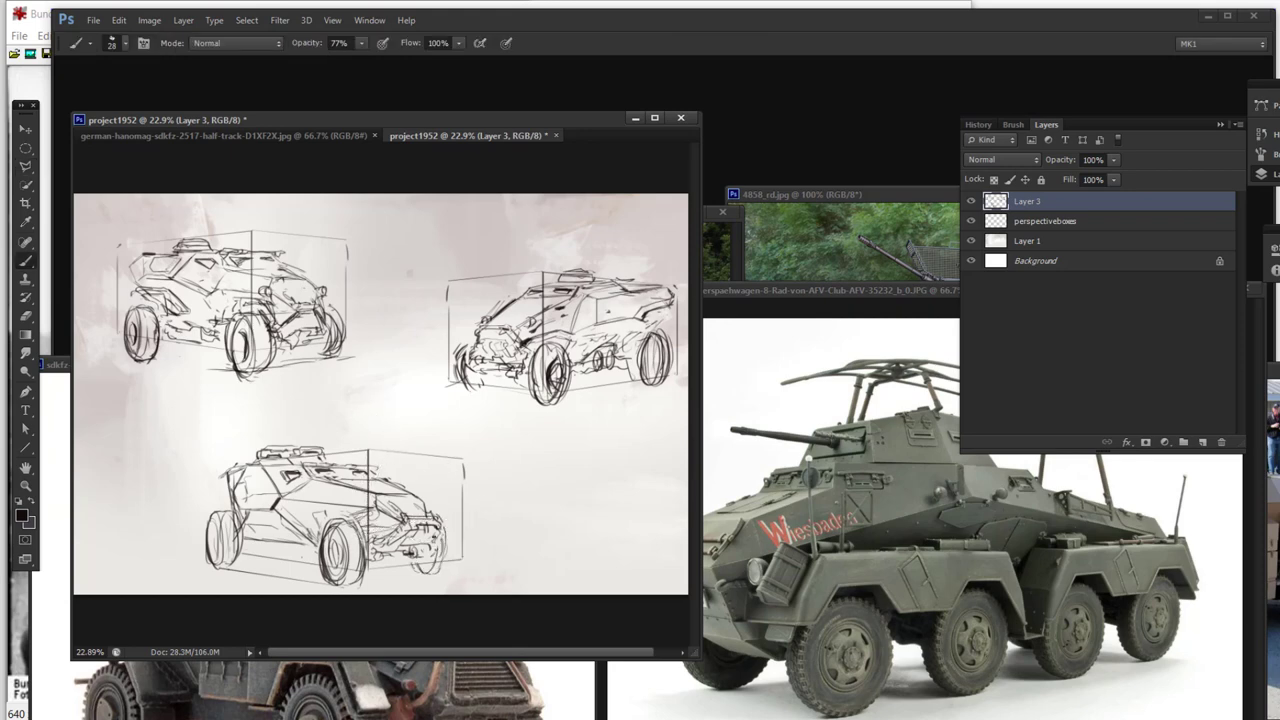
# Step: Touch up the third vehicle's front bumper, draw a new rear hull edge beyond the perspective box, and erase the old corner
pyautogui.moveTo(432, 544)
pyautogui.mouseDown()
pyautogui.moveTo(446, 532)
pyautogui.moveTo(390, 556)
pyautogui.mouseUp()
pyautogui.moveTo(241, 508); pyautogui.dragTo(234, 533)
pyautogui.hotkey('ctrl', 'z')
pyautogui.moveTo(228, 476); pyautogui.dragTo(234, 530)
pyautogui.moveTo(217, 475)
pyautogui.mouseDown()
pyautogui.moveTo(231, 497)
pyautogui.moveTo(217, 477)
pyautogui.moveTo(238, 485)
pyautogui.moveTo(228, 466)
pyautogui.mouseUp()
pyautogui.press('e')
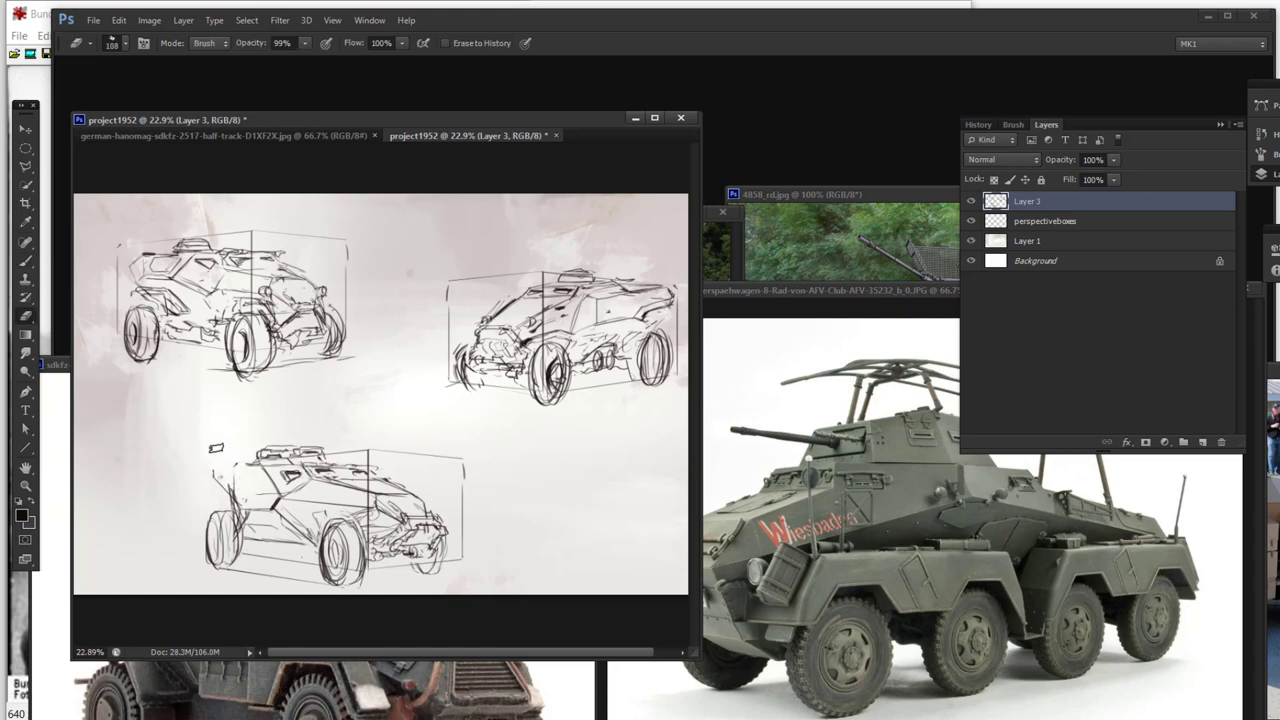
pyautogui.press('b')
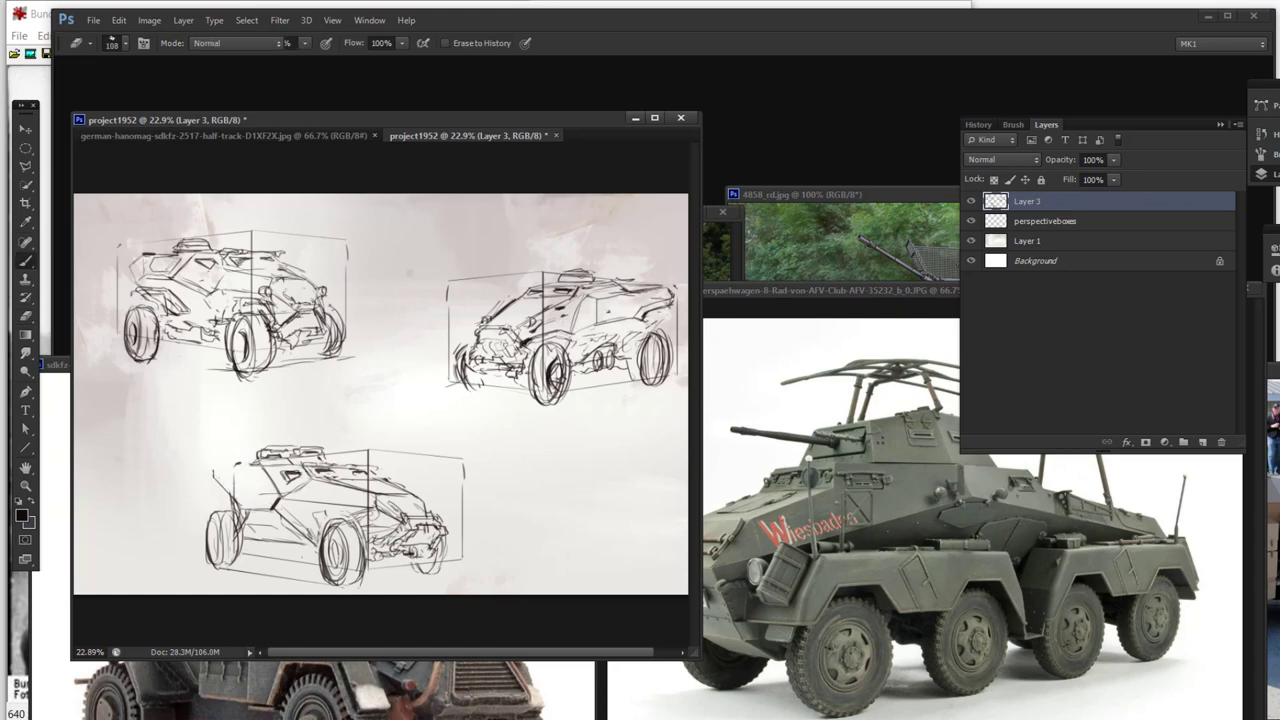
# Step: Connect the third vehicle's extended rear edge to the roof with a new top line
pyautogui.moveTo(209, 462)
pyautogui.mouseDown()
pyautogui.moveTo(260, 461)
pyautogui.moveTo(214, 485)
pyautogui.moveTo(252, 533)
pyautogui.moveTo(238, 522)
pyautogui.mouseUp()
pyautogui.hotkey('ctrl', 'z')
pyautogui.moveTo(218, 462); pyautogui.dragTo(349, 467)
pyautogui.hotkey('ctrl', 'z')
pyautogui.moveTo(220, 462); pyautogui.dragTo(242, 461)
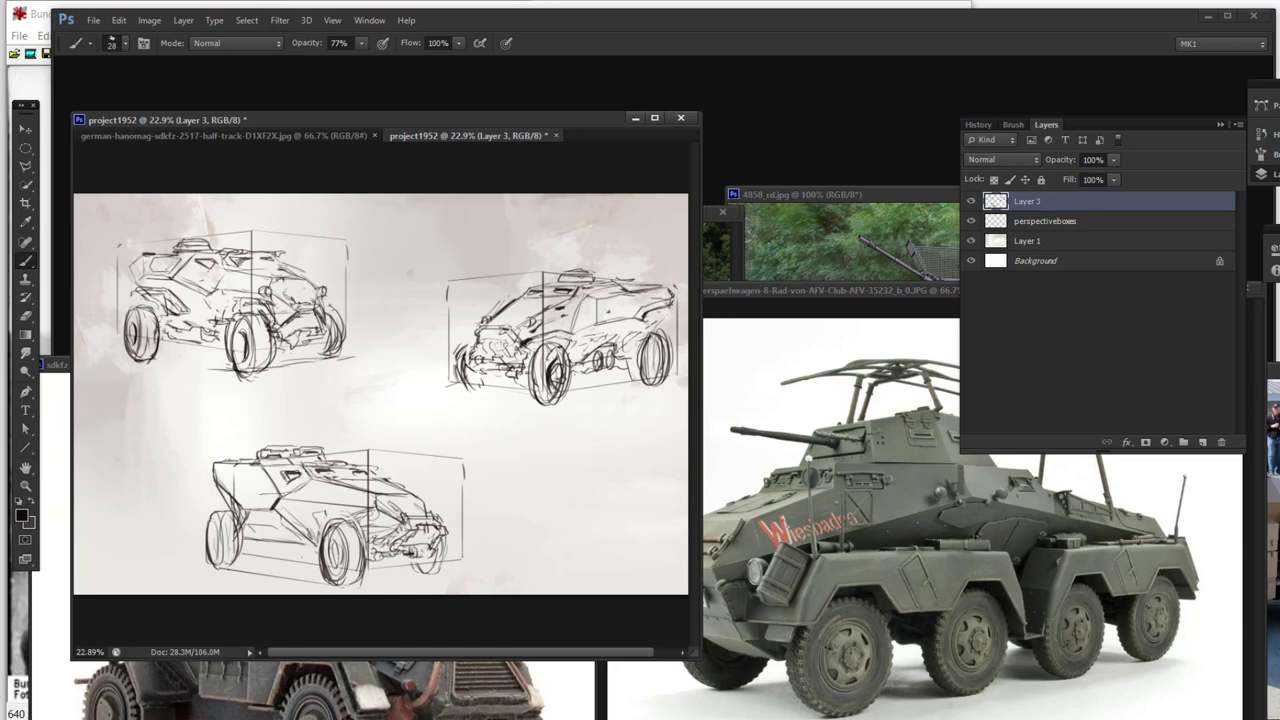
# Step: Darken the inner rims of the second vehicle's wheels and of the third vehicle's rear and near front wheels
pyautogui.moveTo(546, 362); pyautogui.dragTo(547, 395)
pyautogui.moveTo(473, 338)
pyautogui.mouseDown()
pyautogui.moveTo(458, 350)
pyautogui.moveTo(462, 388)
pyautogui.mouseUp()
pyautogui.moveTo(650, 330)
pyautogui.mouseDown()
pyautogui.moveTo(634, 378)
pyautogui.moveTo(653, 372)
pyautogui.moveTo(662, 344)
pyautogui.mouseUp()
pyautogui.moveTo(221, 567); pyautogui.dragTo(243, 545)
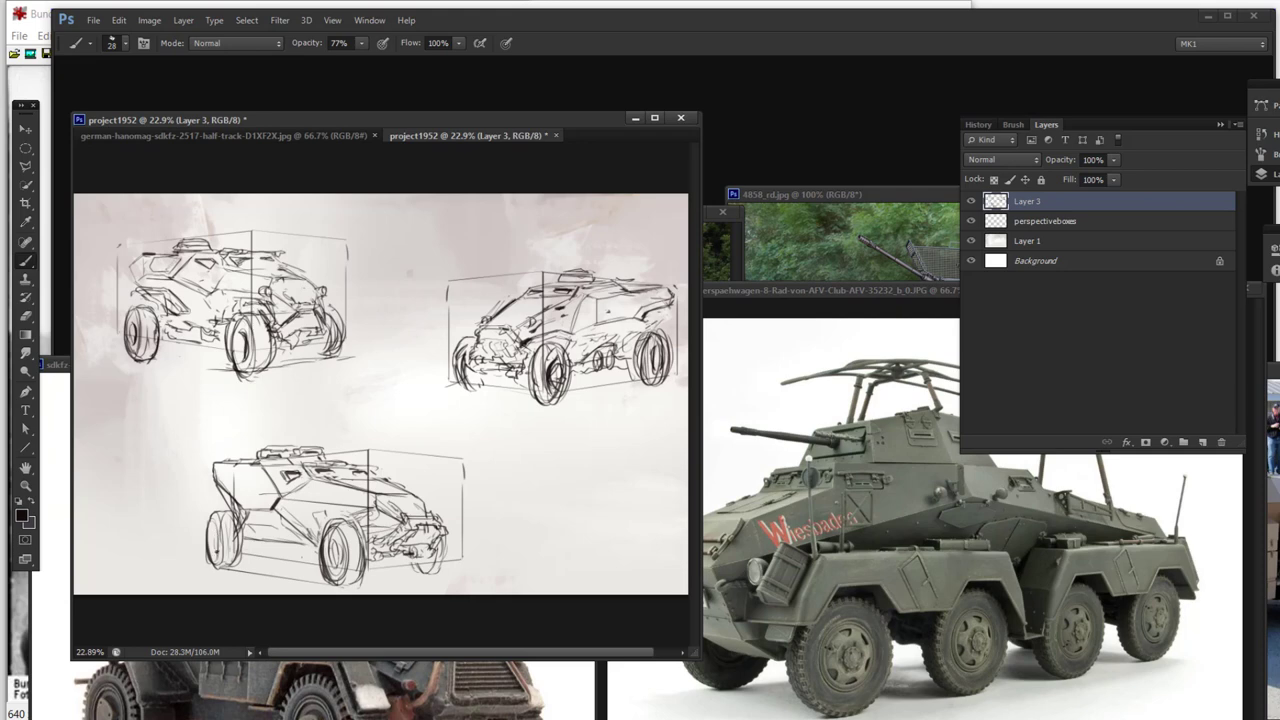
pyautogui.moveTo(214, 536); pyautogui.dragTo(213, 524)
pyautogui.moveTo(338, 538); pyautogui.dragTo(331, 565)
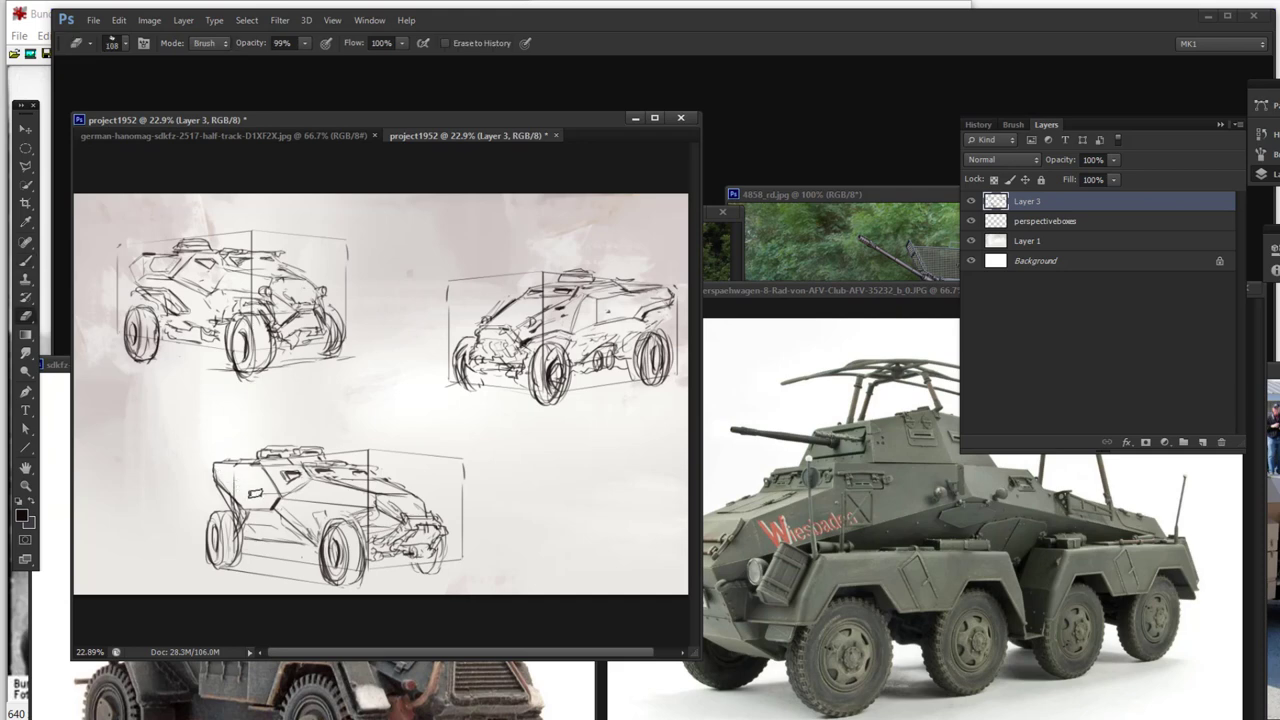
# Step: Add a ground line between the third vehicle's front wheels, and refine the far front wheel and bumper lines
pyautogui.moveTo(357, 587); pyautogui.dragTo(407, 579)
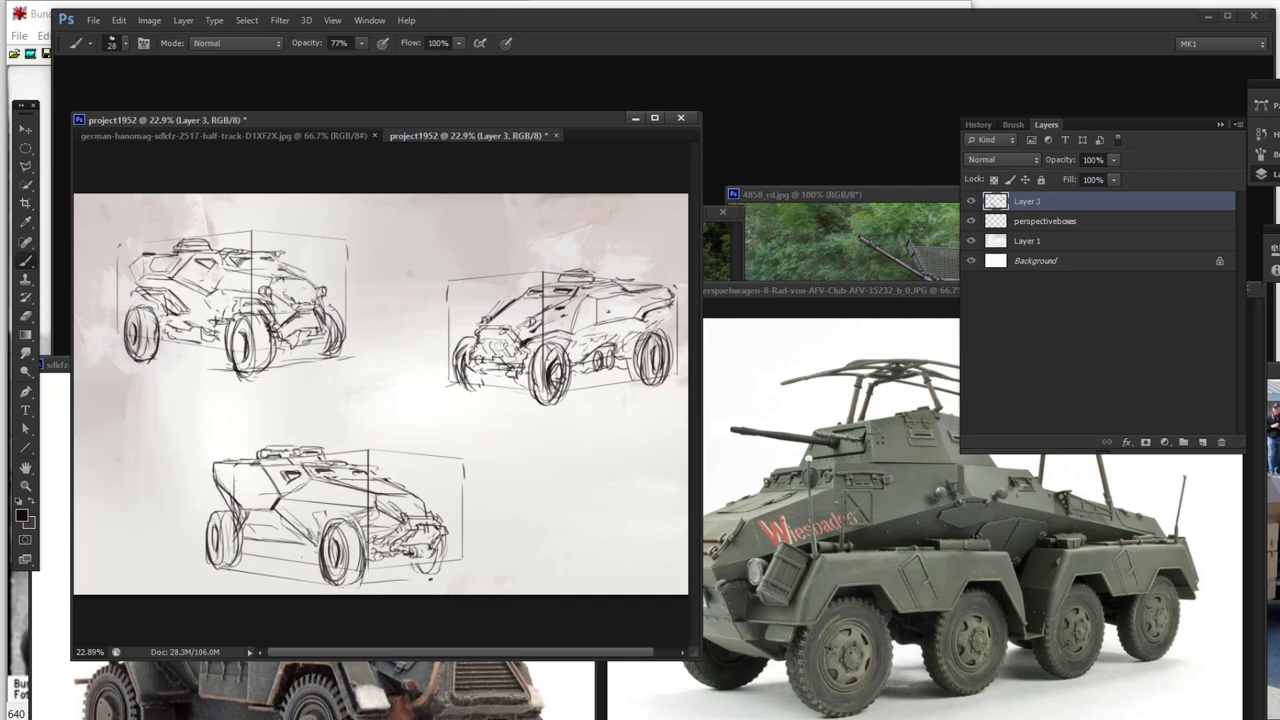
pyautogui.moveTo(444, 535); pyautogui.dragTo(444, 553)
pyautogui.moveTo(395, 548); pyautogui.dragTo(407, 538)
pyautogui.press('e')
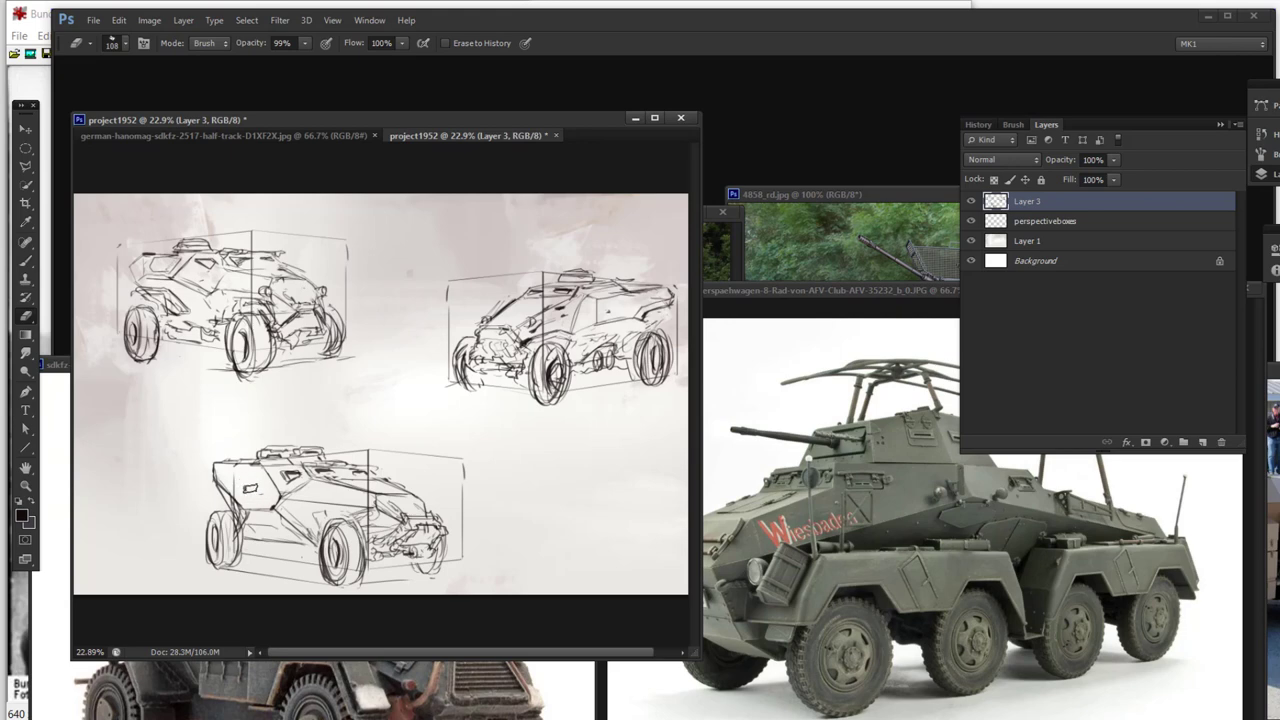
pyautogui.press('b')
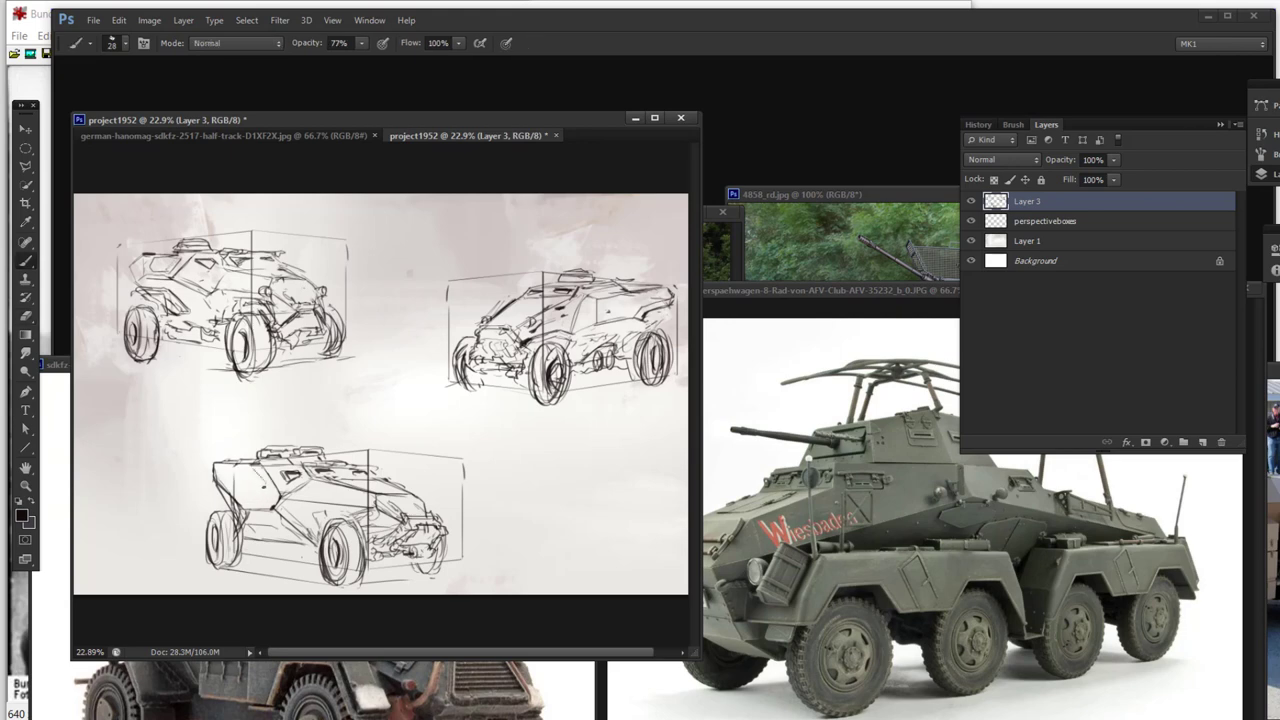
# Step: Reshape the third vehicle's rear hull into an angular point, and refine the side panel and roof lines
pyautogui.moveTo(237, 486)
pyautogui.mouseDown()
pyautogui.moveTo(226, 488)
pyautogui.moveTo(229, 470)
pyautogui.moveTo(218, 478)
pyautogui.mouseUp()
pyautogui.press('e')
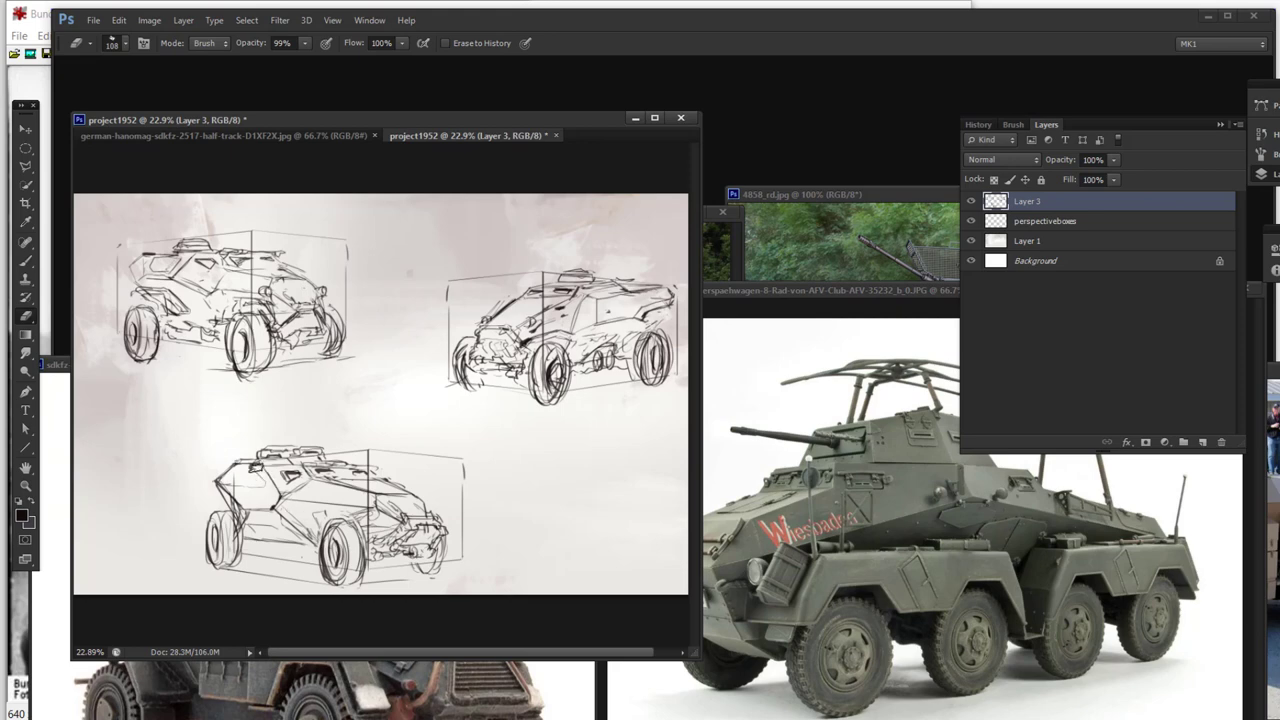
pyautogui.press('b')
pyautogui.moveTo(254, 484)
pyautogui.mouseDown()
pyautogui.moveTo(272, 464)
pyautogui.moveTo(385, 479)
pyautogui.mouseUp()
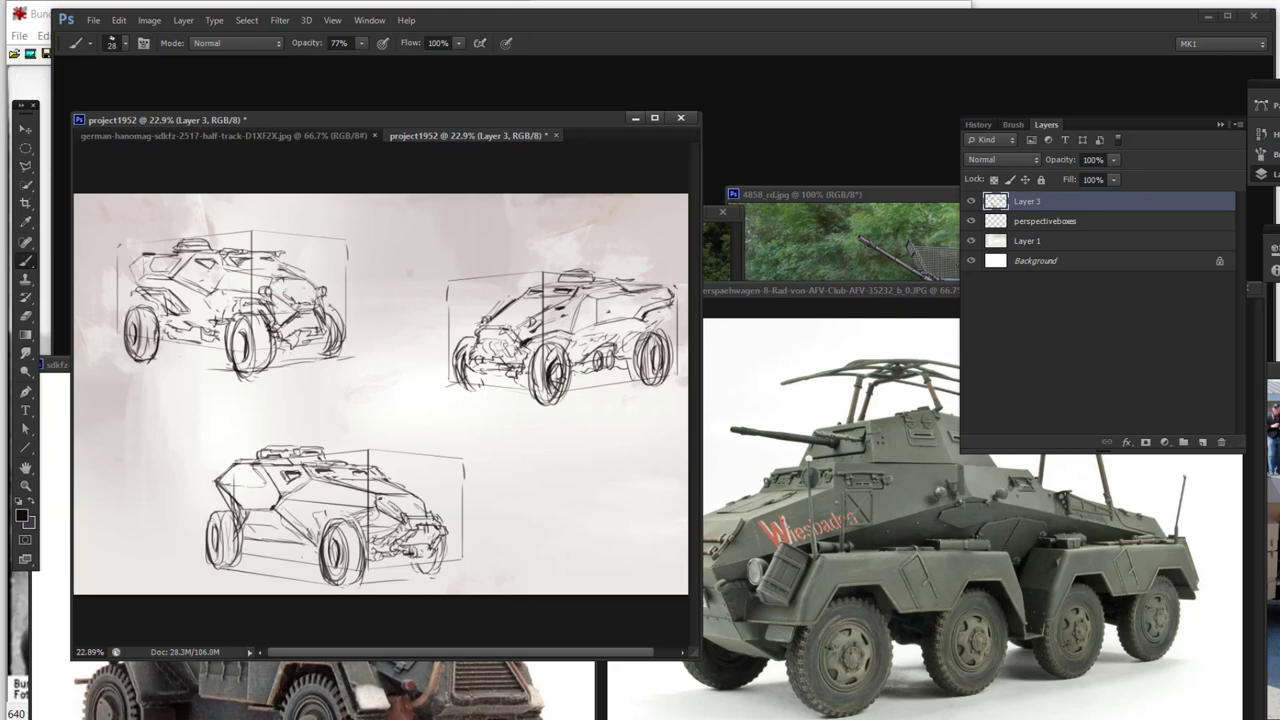
pyautogui.press('e')
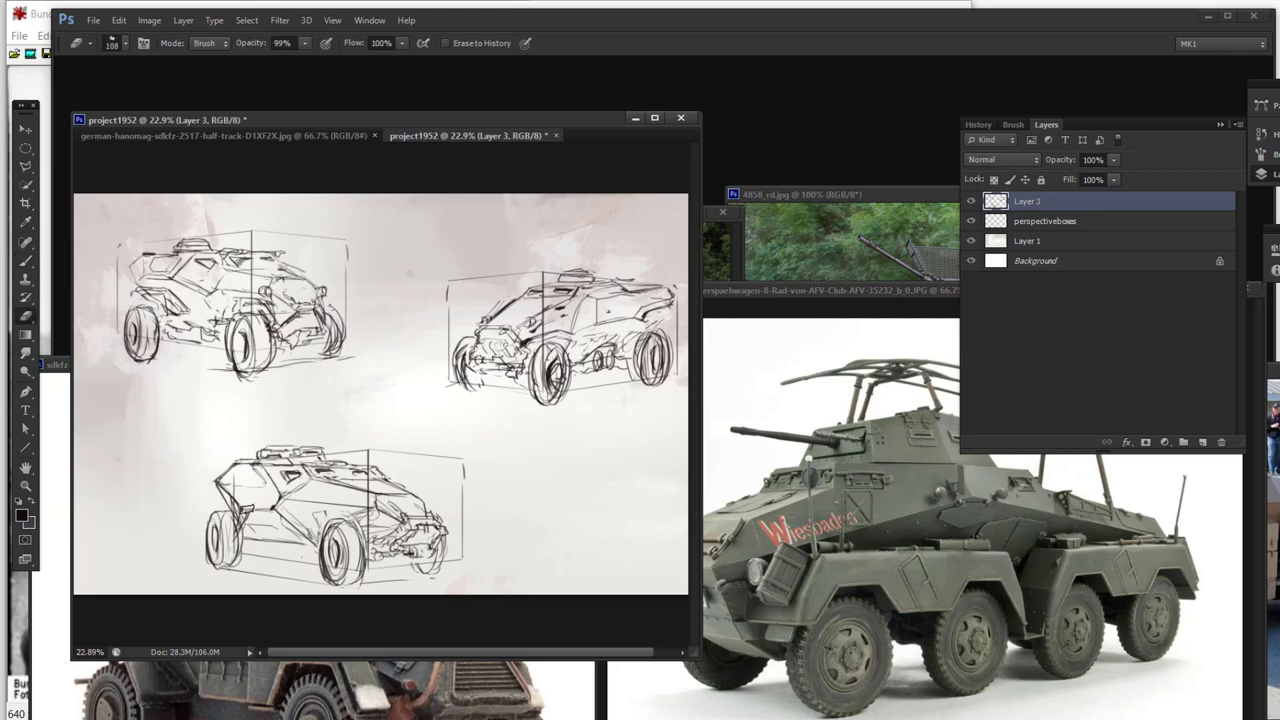
pyautogui.press('b')
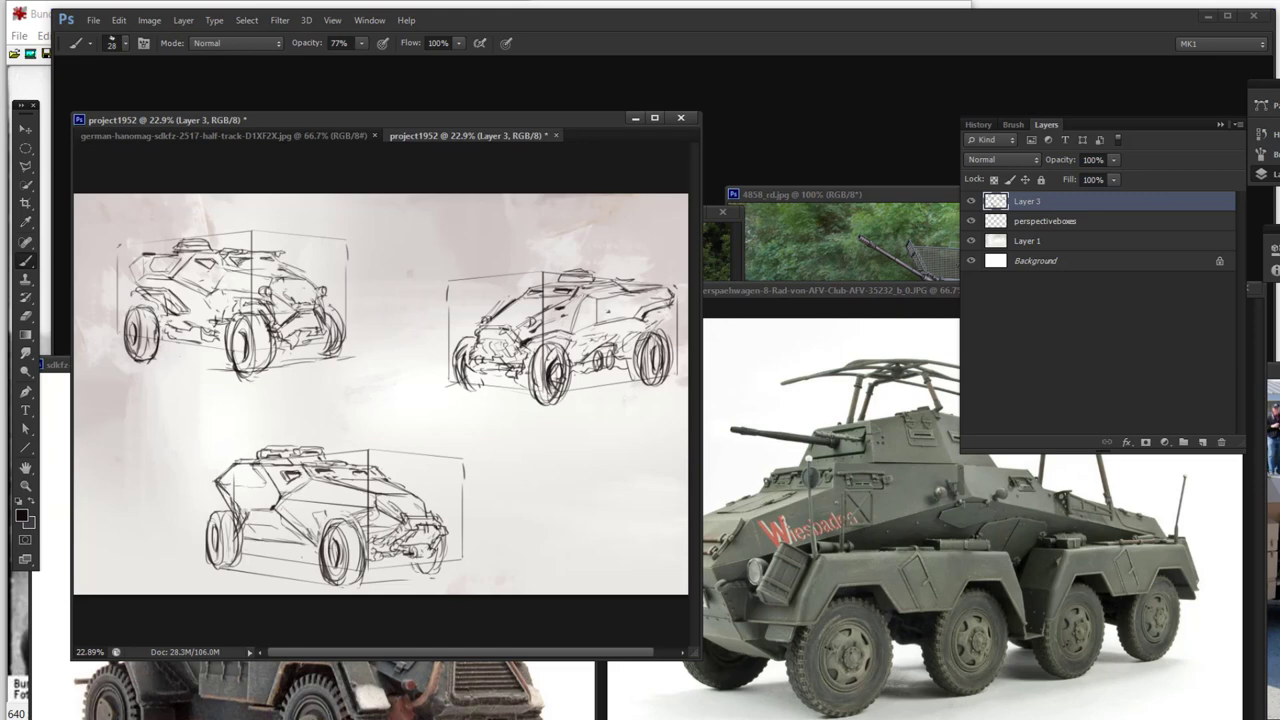
# Step: Add small panel details to the third vehicle's upper rear side and strengthen its front roof line
pyautogui.moveTo(224, 485); pyautogui.dragTo(248, 481)
pyautogui.moveTo(253, 478); pyautogui.dragTo(257, 477)
pyautogui.moveTo(365, 474); pyautogui.dragTo(378, 468)
pyautogui.moveTo(233, 469); pyautogui.dragTo(243, 457)
# Step: Try a longer pointed tip on the third vehicle's rear hull, and erase the lines behind the side window
pyautogui.press('e')
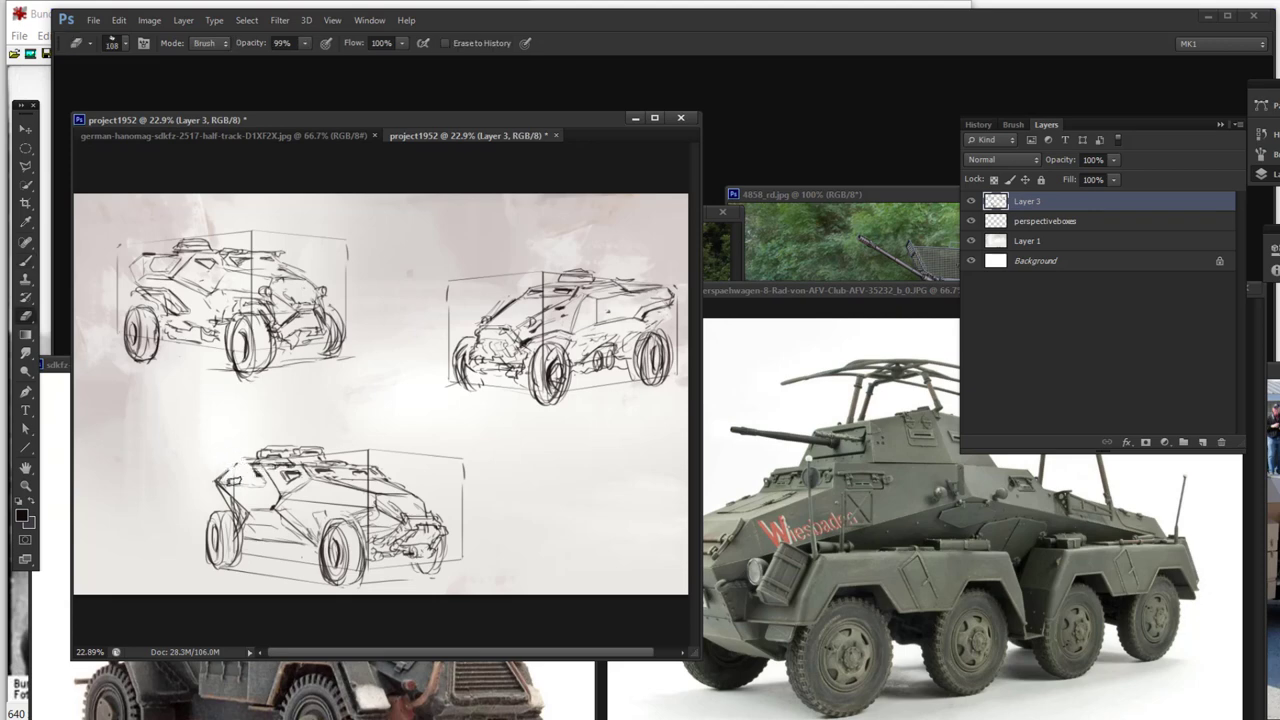
pyautogui.moveTo(217, 484)
pyautogui.mouseDown()
pyautogui.moveTo(284, 494)
pyautogui.moveTo(226, 465)
pyautogui.moveTo(210, 488)
pyautogui.moveTo(234, 503)
pyautogui.moveTo(231, 465)
pyautogui.moveTo(203, 478)
pyautogui.mouseUp()
pyautogui.press('b')
pyautogui.hotkey('ctrl', 'z')
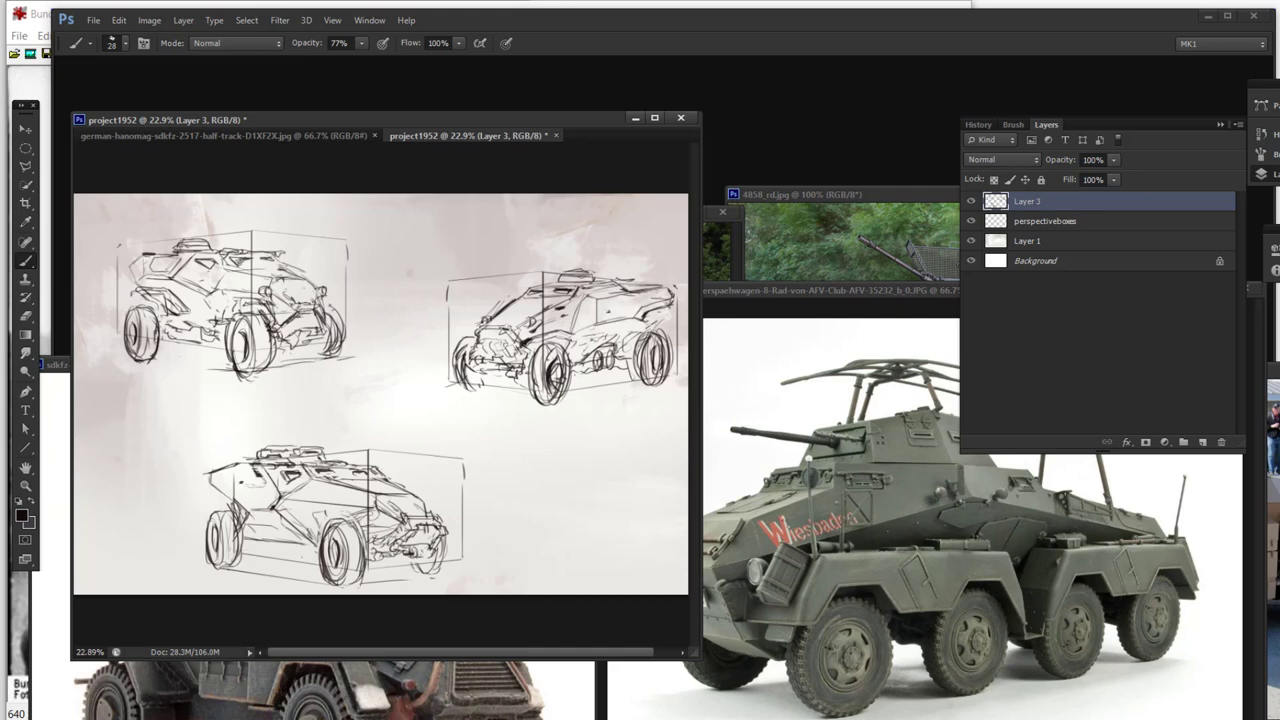
pyautogui.press('e')
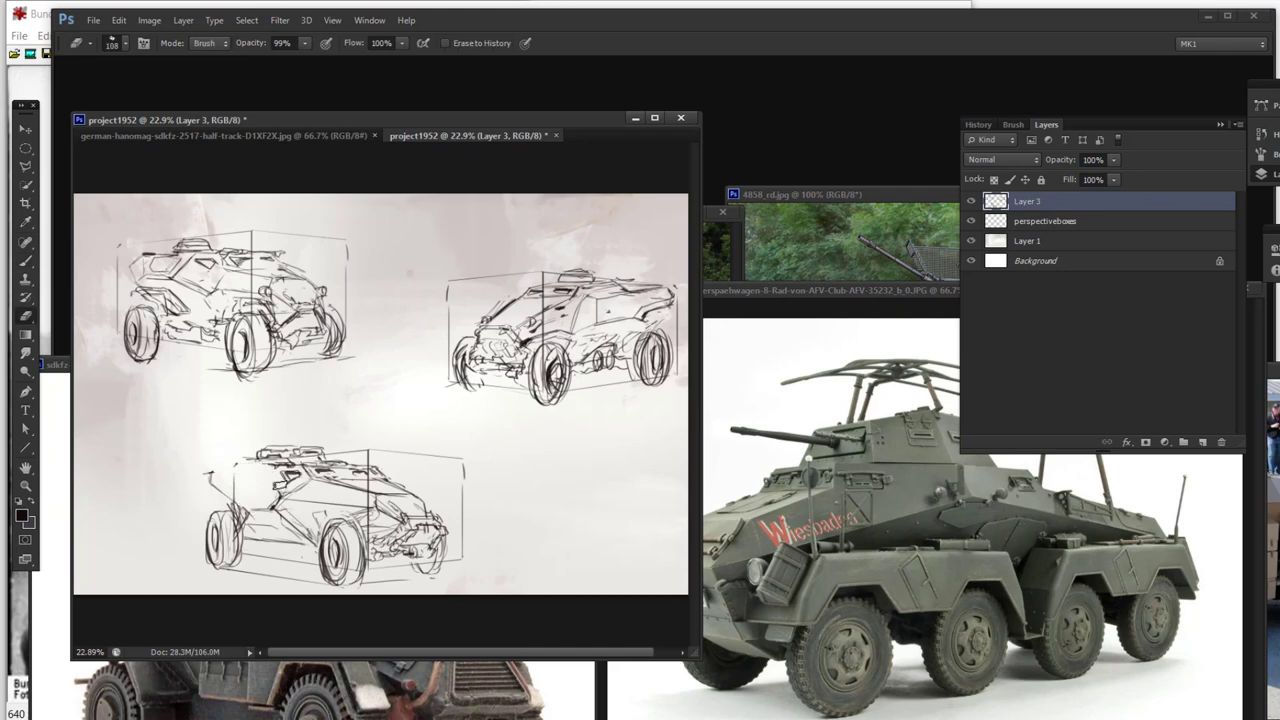
# Step: Redraw the third vehicle's rear side panels and extend the rear deck into a long overhanging tail
pyautogui.press('b')
pyautogui.moveTo(283, 485); pyautogui.dragTo(277, 497)
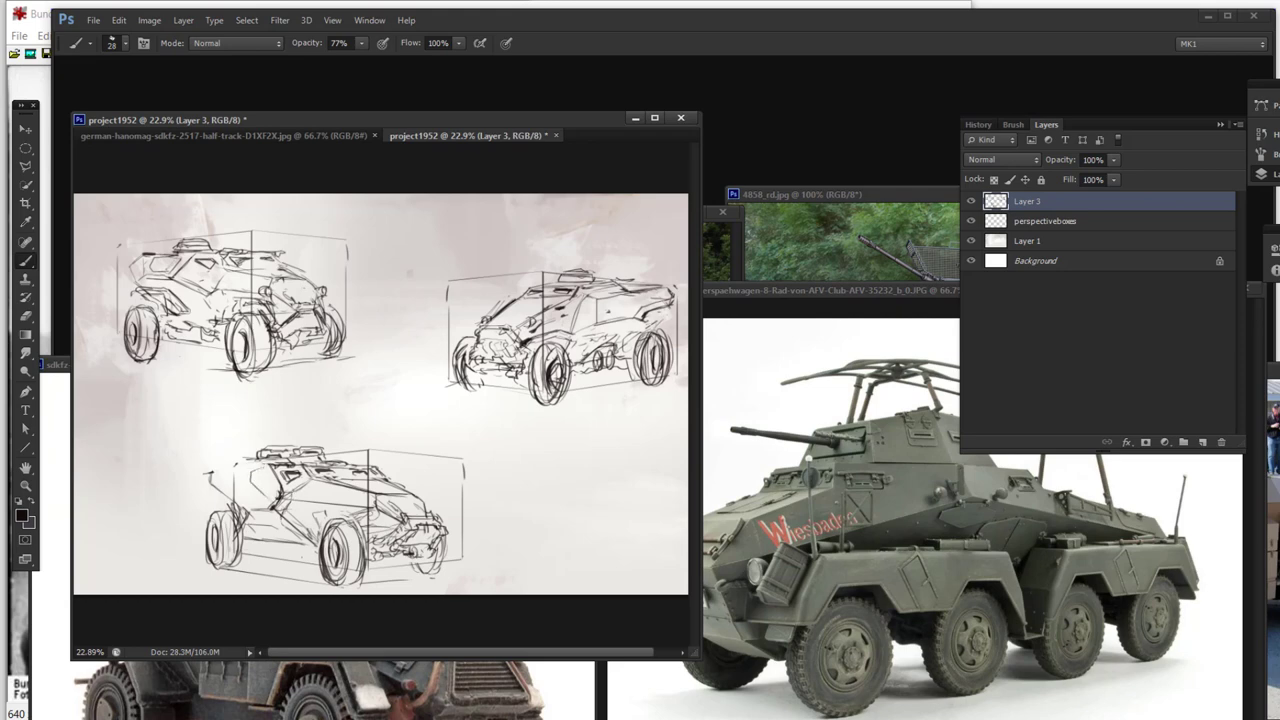
pyautogui.moveTo(283, 495)
pyautogui.mouseDown()
pyautogui.moveTo(259, 469)
pyautogui.moveTo(251, 484)
pyautogui.moveTo(210, 481)
pyautogui.moveTo(246, 514)
pyautogui.mouseUp()
pyautogui.hotkey('ctrl', 'z')
pyautogui.moveTo(208, 473)
pyautogui.mouseDown()
pyautogui.moveTo(211, 483)
pyautogui.moveTo(240, 465)
pyautogui.moveTo(256, 486)
pyautogui.moveTo(232, 486)
pyautogui.moveTo(244, 504)
pyautogui.moveTo(190, 468)
pyautogui.moveTo(200, 463)
pyautogui.moveTo(252, 525)
pyautogui.mouseUp()
pyautogui.hotkey('ctrl', 'z')
pyautogui.hotkey('ctrl', 'z')
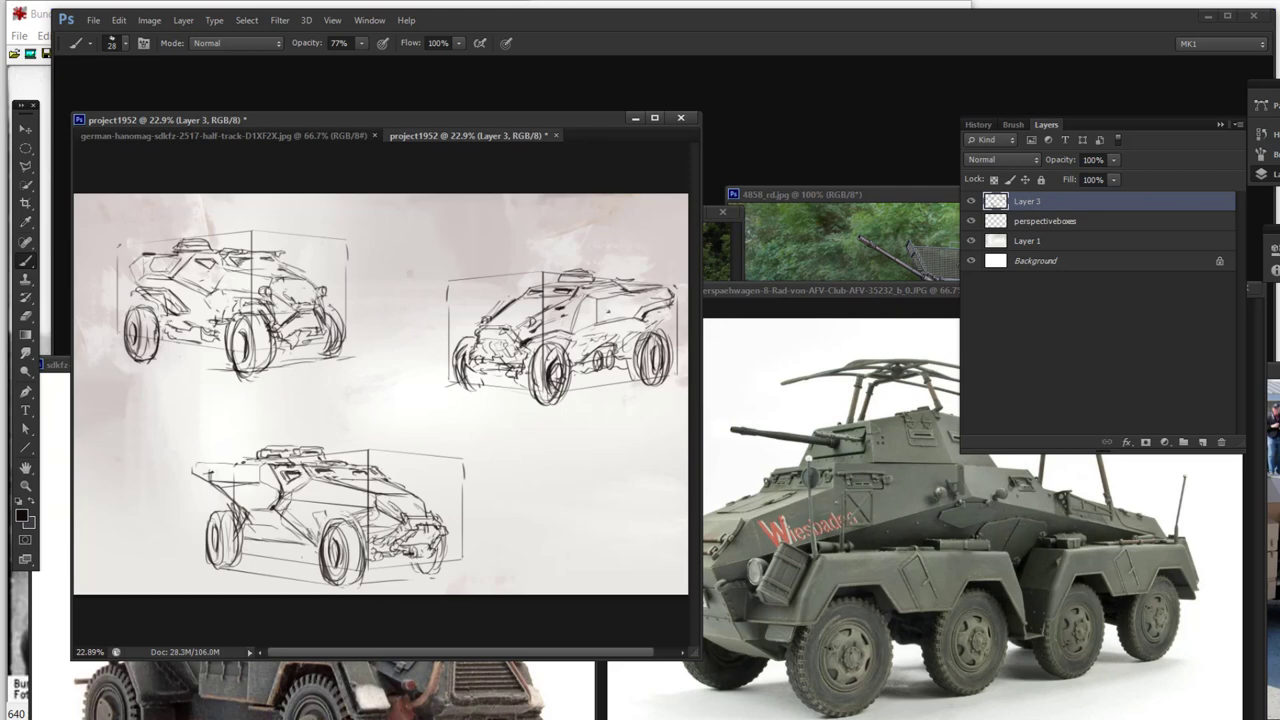
# Step: Build up the third vehicle's roof hatch into a taller turret, and erase stray lines on the rear tail
pyautogui.moveTo(243, 463)
pyautogui.mouseDown()
pyautogui.moveTo(334, 460)
pyautogui.moveTo(298, 442)
pyautogui.mouseUp()
pyautogui.press('e')
pyautogui.moveTo(230, 474); pyautogui.dragTo(241, 472)
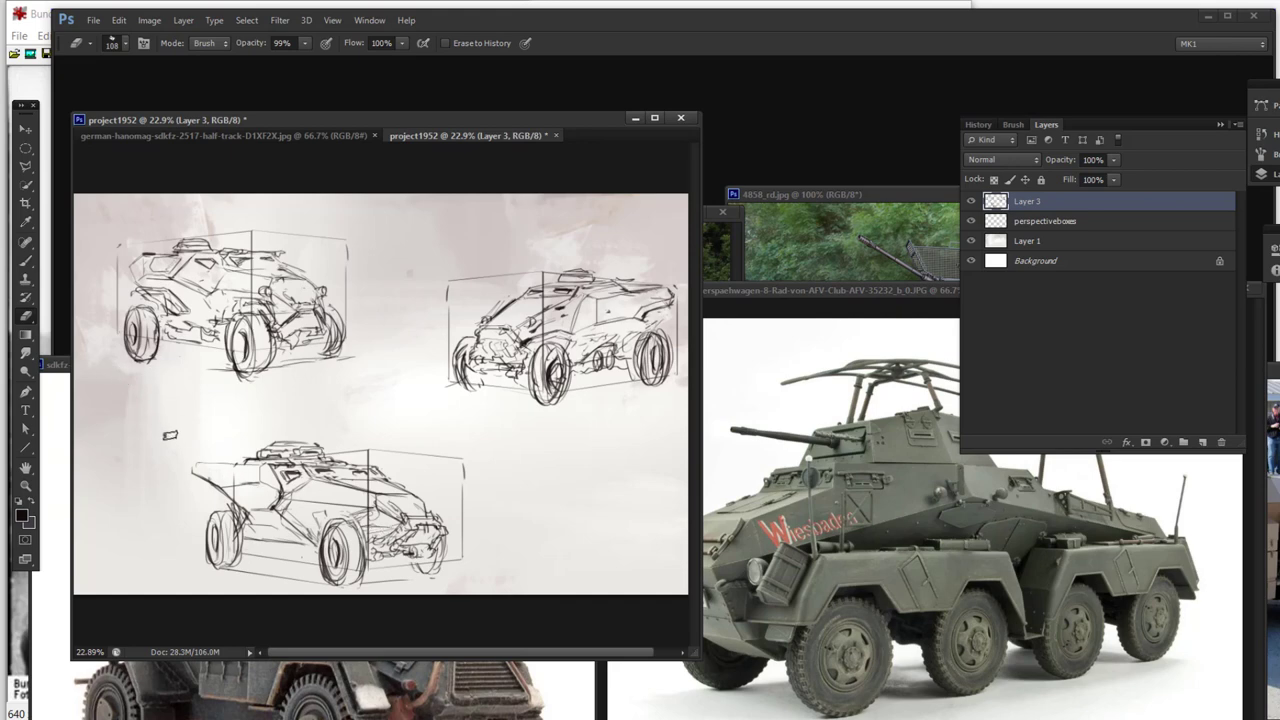
pyautogui.press('b')
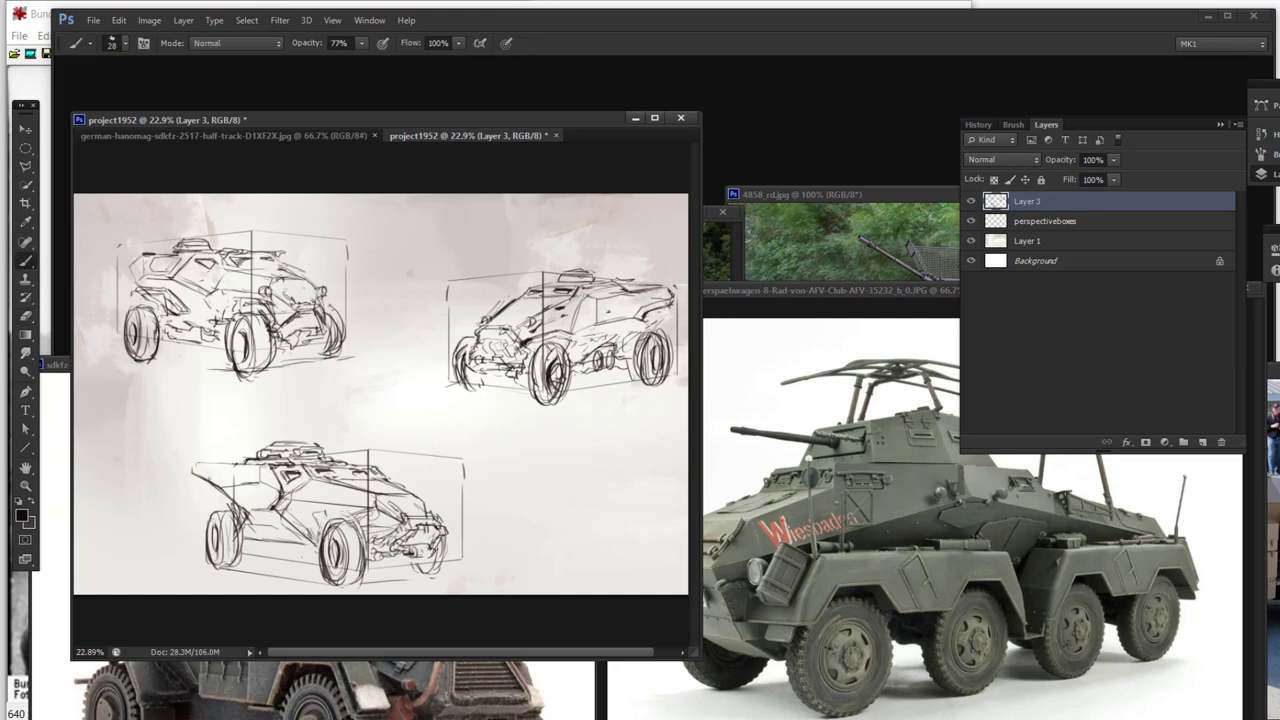
pyautogui.press('e')
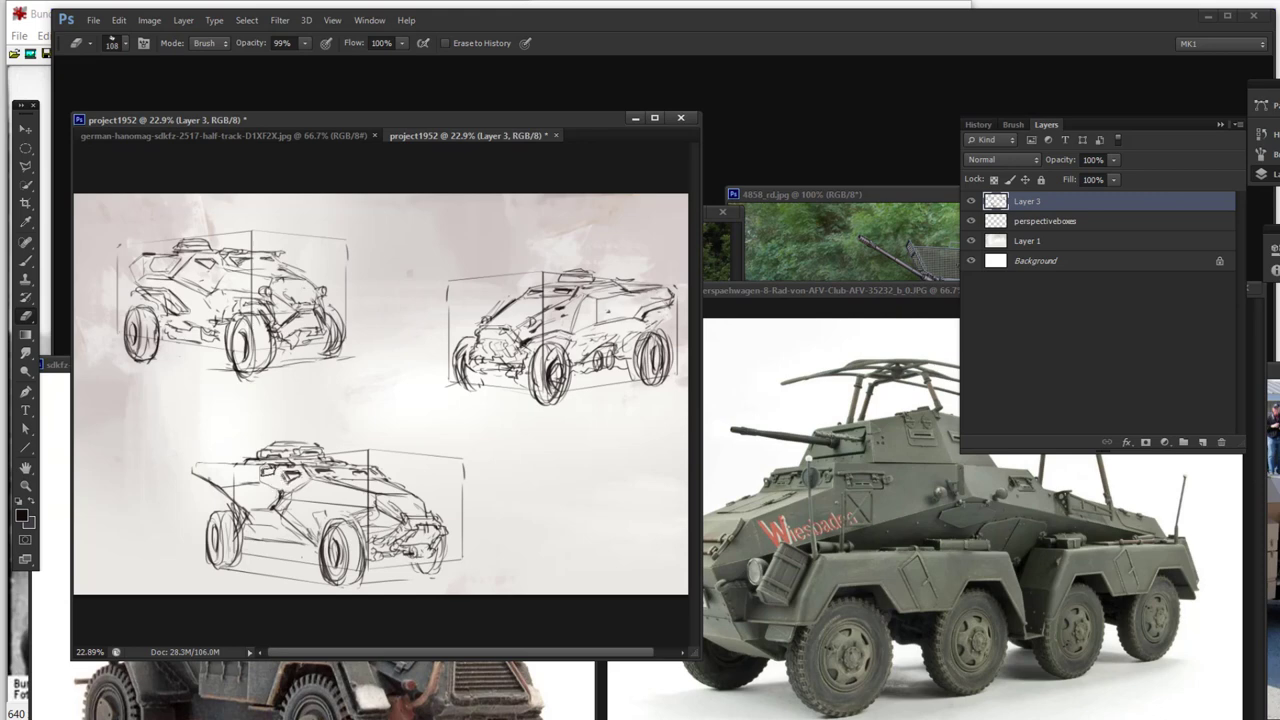
# Step: Darken the third vehicle's side window, and define the end of its rear tail
pyautogui.press('b')
pyautogui.moveTo(282, 474); pyautogui.dragTo(300, 474)
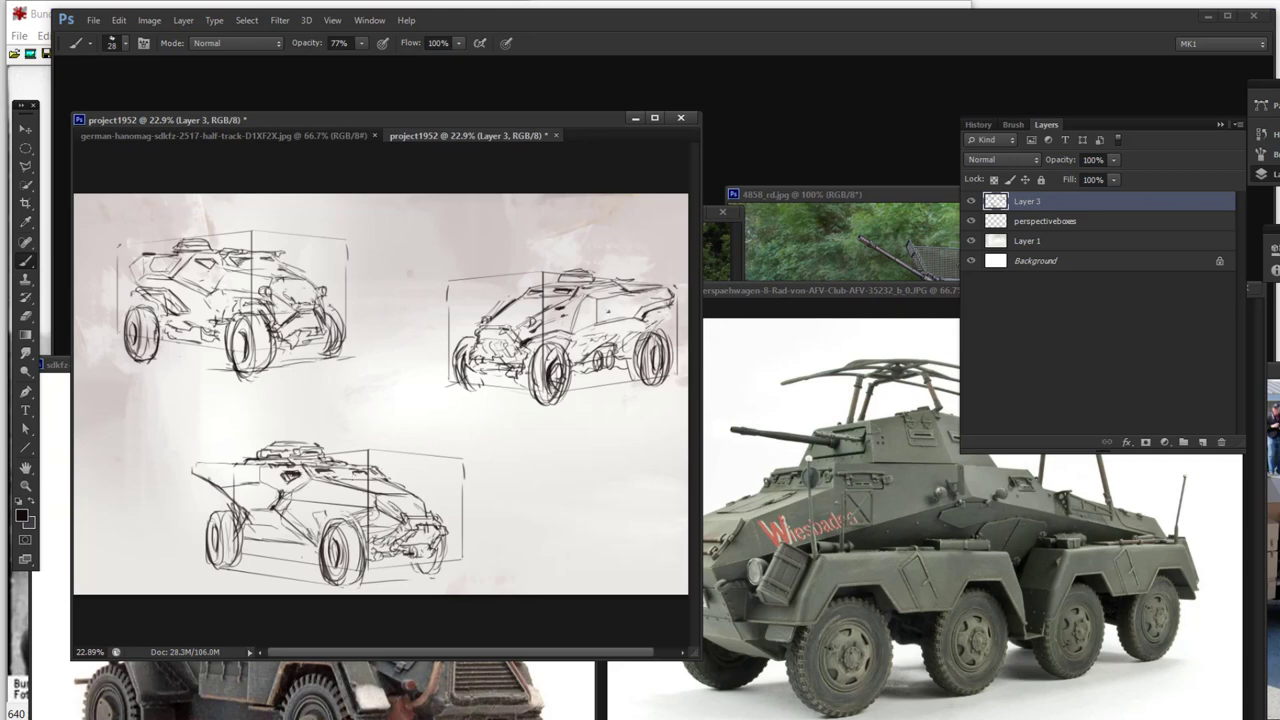
pyautogui.moveTo(194, 465); pyautogui.dragTo(196, 475)
pyautogui.press('e')
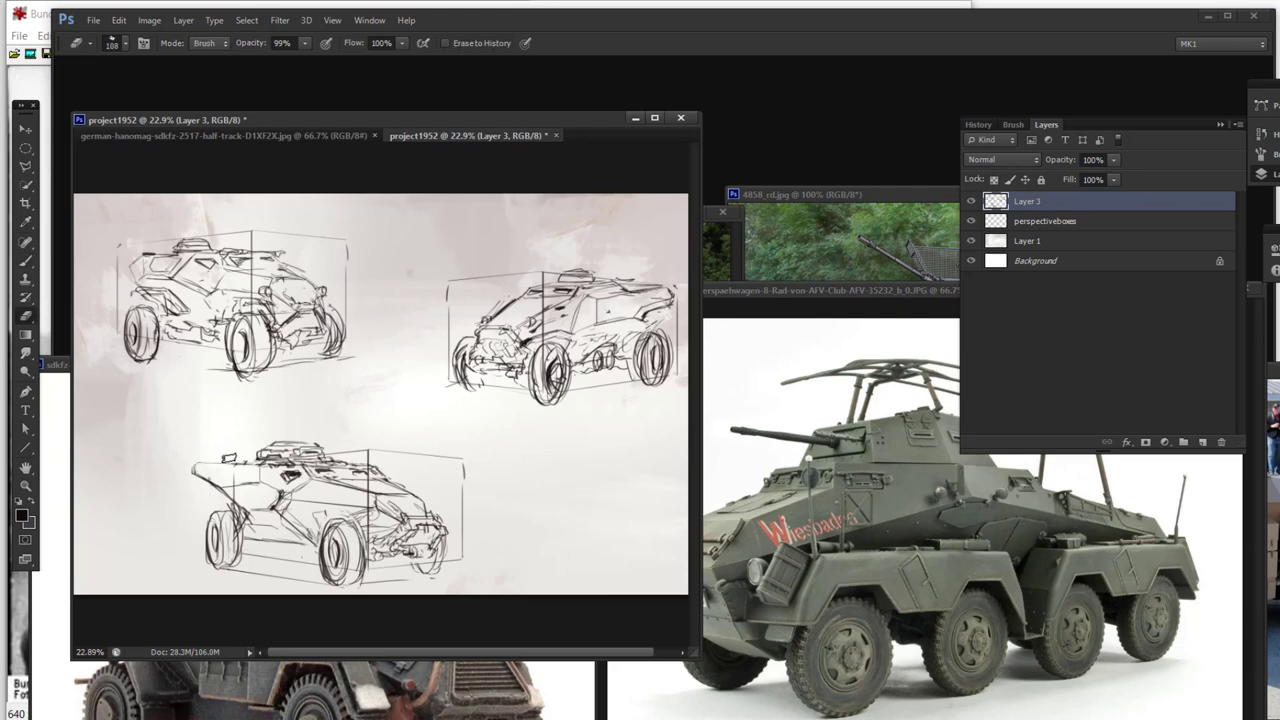
pyautogui.press('b')
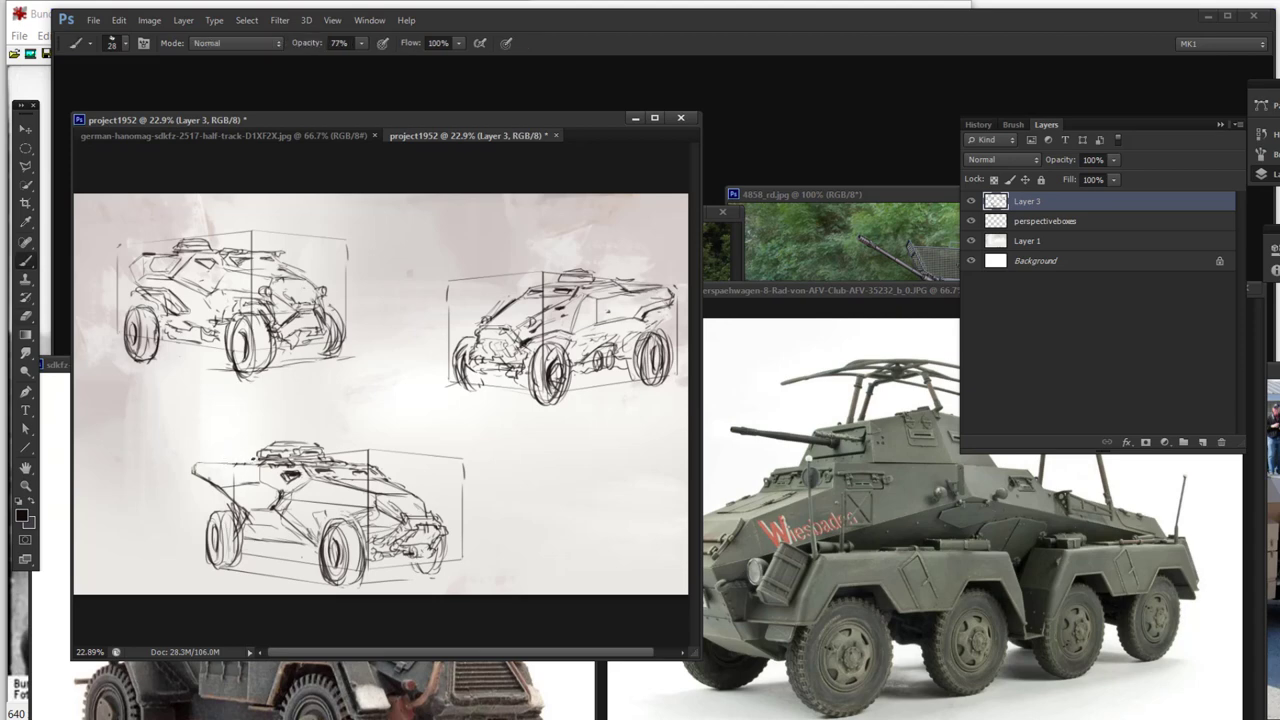
# Step: Strengthen the outline of the rear overhang on the lower vehicle sketch with heavier brush strokes
pyautogui.moveTo(234, 461)
pyautogui.mouseDown()
pyautogui.moveTo(264, 459)
pyautogui.moveTo(193, 466)
pyautogui.mouseUp()
pyautogui.hotkey('ctrl', 'z')
pyautogui.press('e')
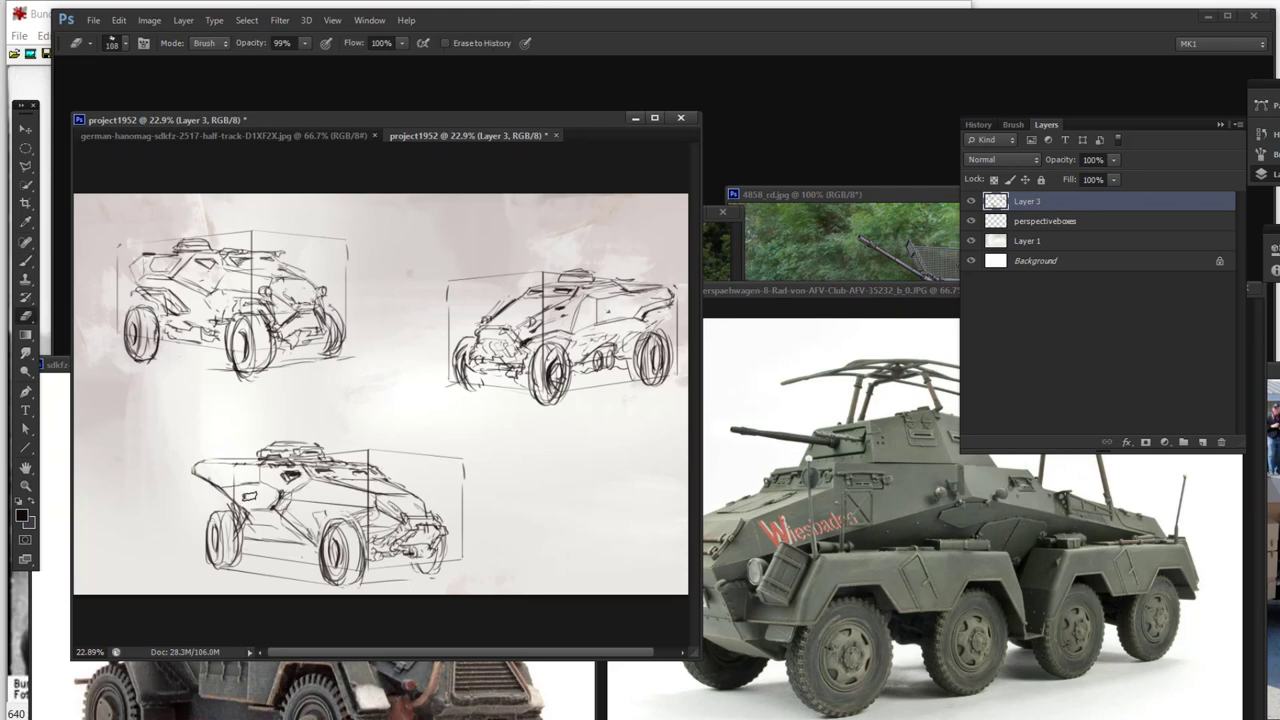
pyautogui.press('b')
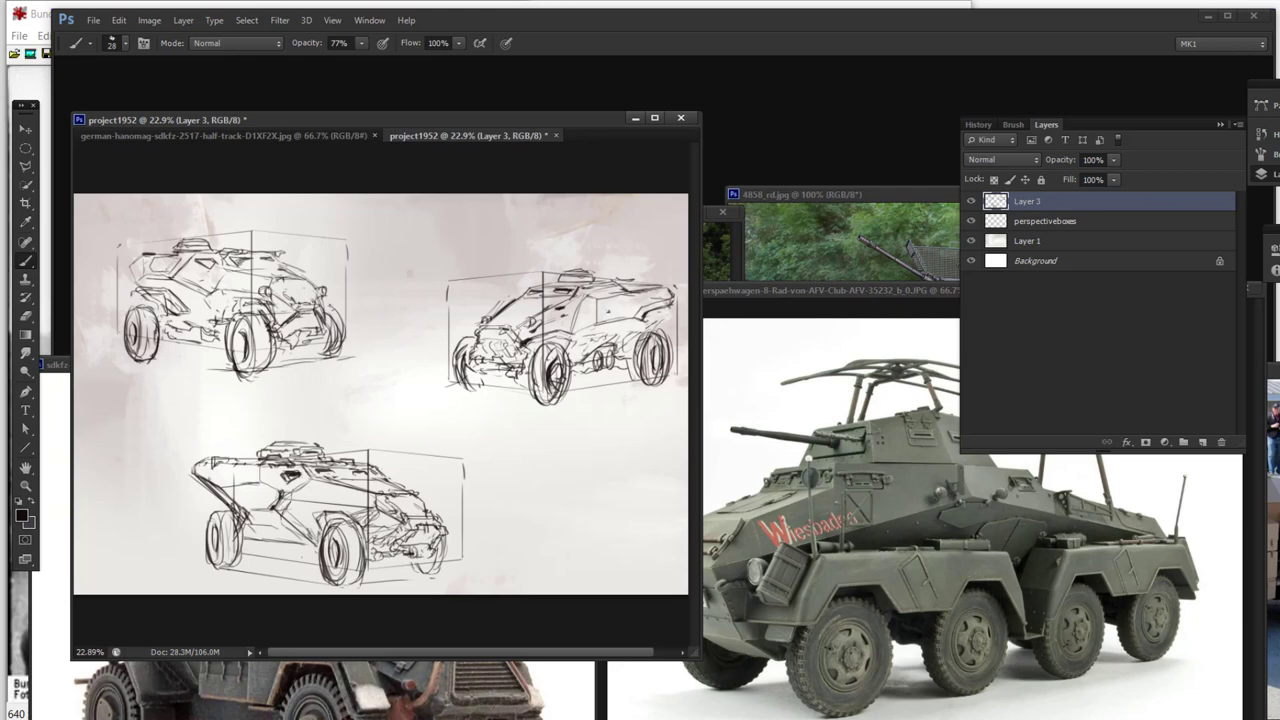
# Step: Sketch the lower vehicle's sill line and rear wheel, and touch up the tail and front wheel of the right-hand vehicle
pyautogui.moveTo(237, 511); pyautogui.dragTo(325, 552)
pyautogui.moveTo(230, 531); pyautogui.dragTo(227, 559)
pyautogui.moveTo(213, 547); pyautogui.dragTo(223, 567)
pyautogui.moveTo(225, 497)
pyautogui.mouseDown()
pyautogui.moveTo(237, 507)
pyautogui.moveTo(223, 573)
pyautogui.mouseUp()
pyautogui.moveTo(247, 473)
pyautogui.mouseDown()
pyautogui.moveTo(230, 475)
pyautogui.moveTo(246, 477)
pyautogui.mouseUp()
pyautogui.moveTo(660, 288); pyautogui.dragTo(676, 292)
pyautogui.moveTo(458, 386); pyautogui.dragTo(477, 400)
pyautogui.moveTo(201, 538); pyautogui.dragTo(204, 538)
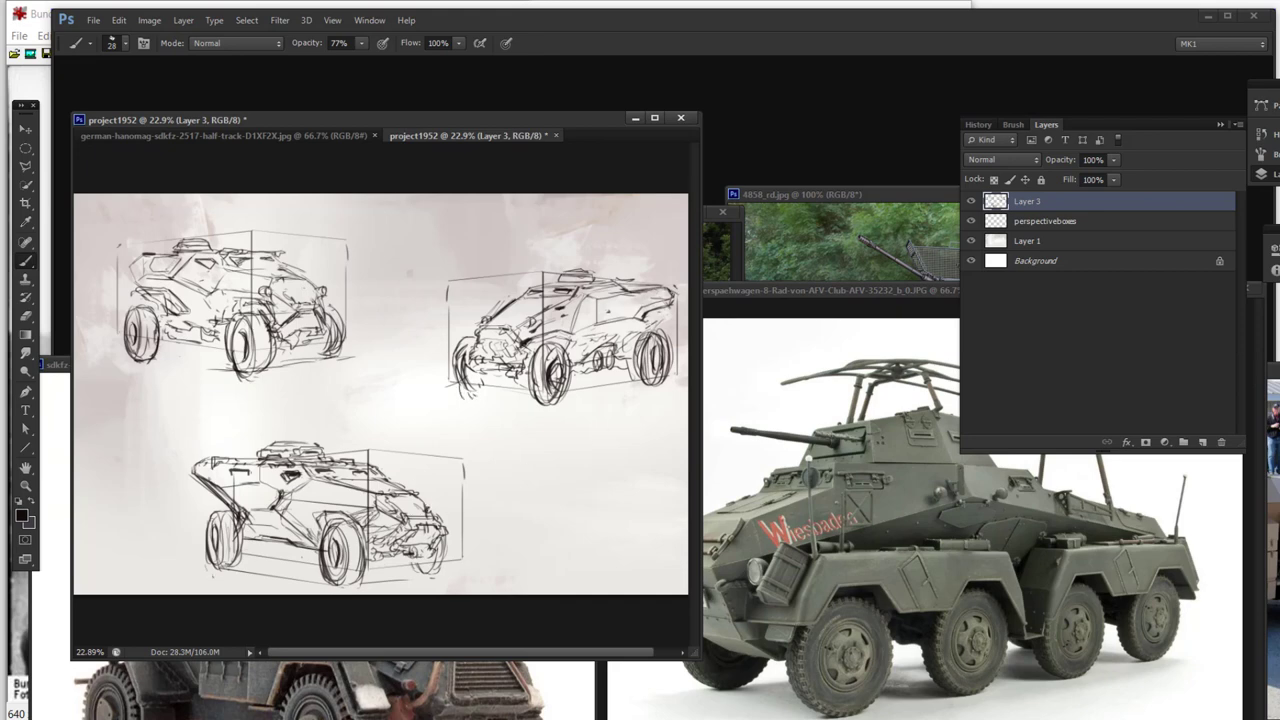
pyautogui.moveTo(212, 546); pyautogui.dragTo(216, 572)
# Step: Select the lower vehicle's rear overhang with the Polygonal Lasso, shift it slightly inward toward the body, and deselect it
pyautogui.press('l')
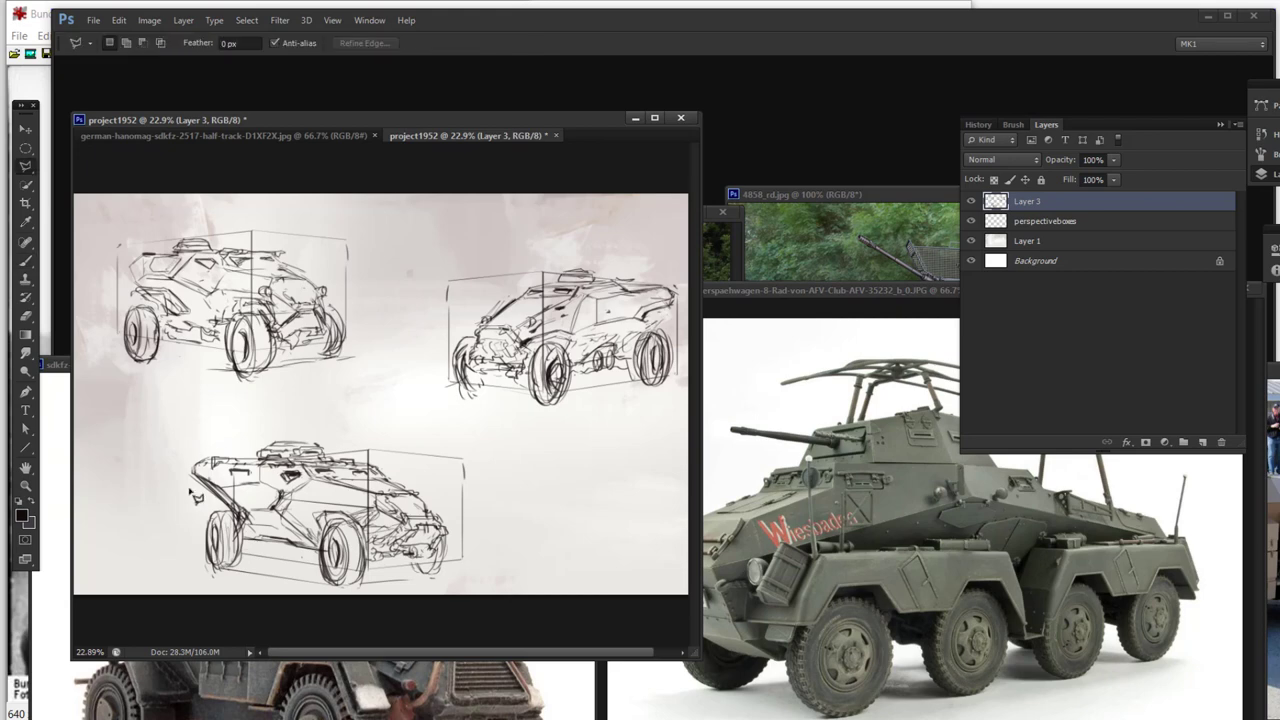
pyautogui.click(190, 489)
pyautogui.click(227, 509)
pyautogui.click(228, 486)
pyautogui.click(239, 456)
pyautogui.click(228, 440)
pyautogui.click(202, 443)
pyautogui.click(188, 470)
pyautogui.click(188, 500)
pyautogui.click(236, 508)
pyautogui.click(238, 454)
pyautogui.hotkey('ctrl', 't')
pyautogui.hotkey('shift', 'Right')
pyautogui.hotkey('shift', 'Right')
pyautogui.hotkey('shift', 'Right')
pyautogui.hotkey('shift', 'Right')
pyautogui.hotkey('shift', 'Right')
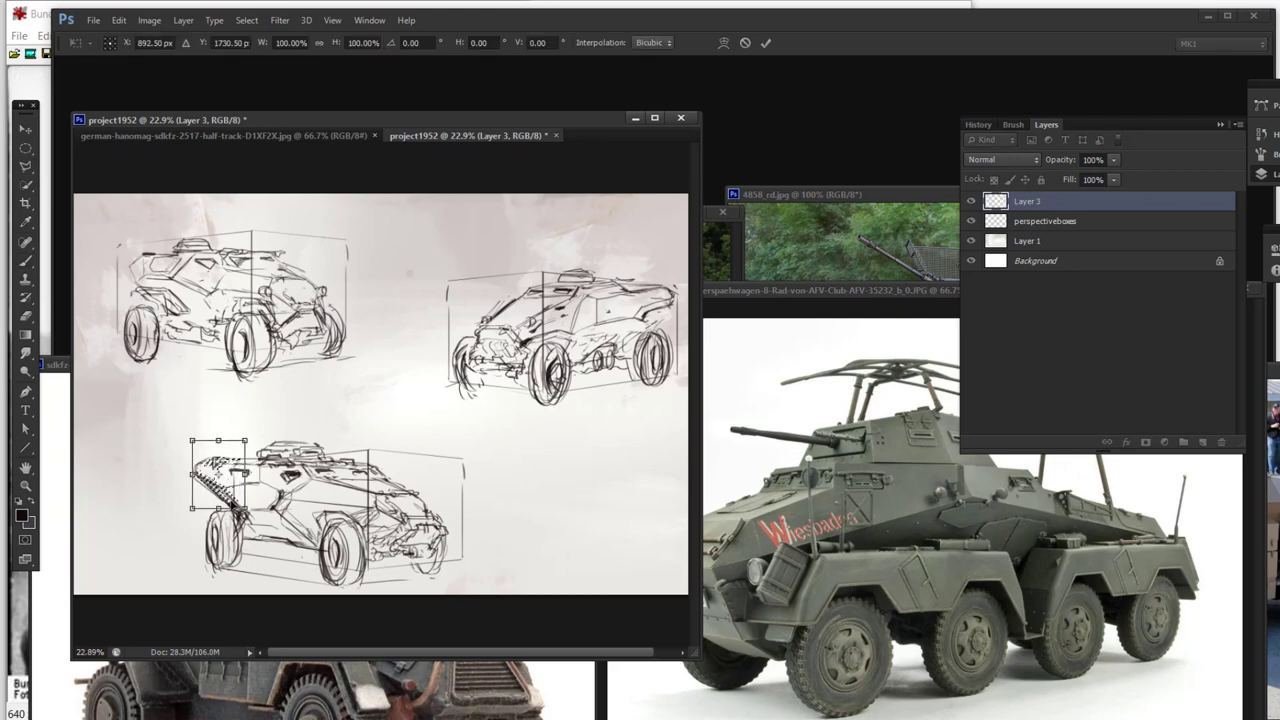
pyautogui.hotkey('shift', 'Left')
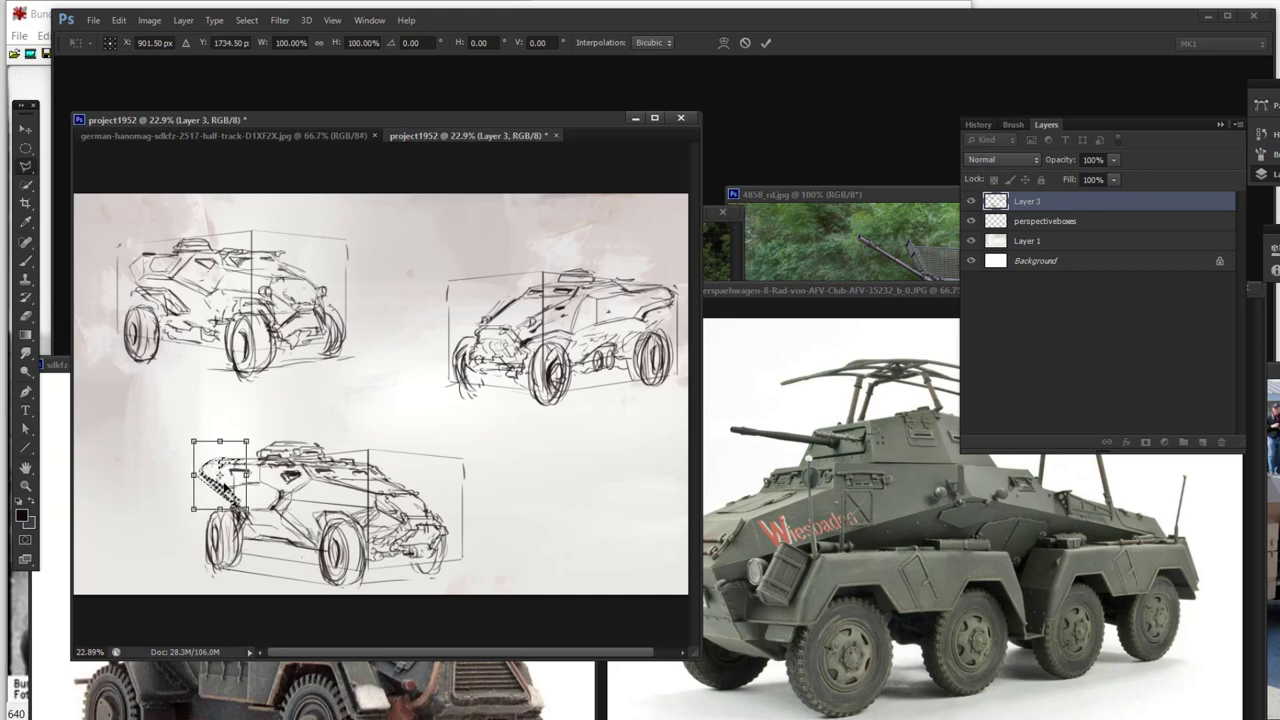
pyautogui.press('Return')
pyautogui.hotkey('ctrl', 'd')
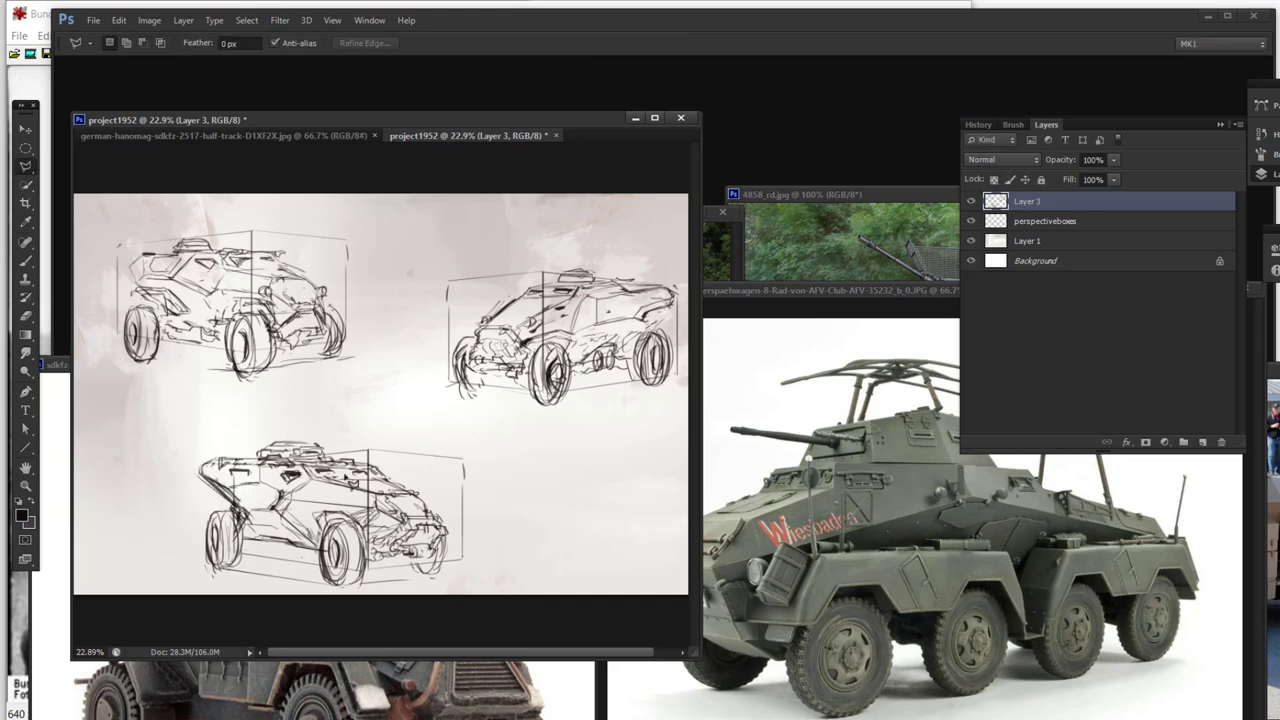
# Step: Erase the lower vehicle's old hood and front roof lines and redraw a lower, sloping hood line
pyautogui.press('e')
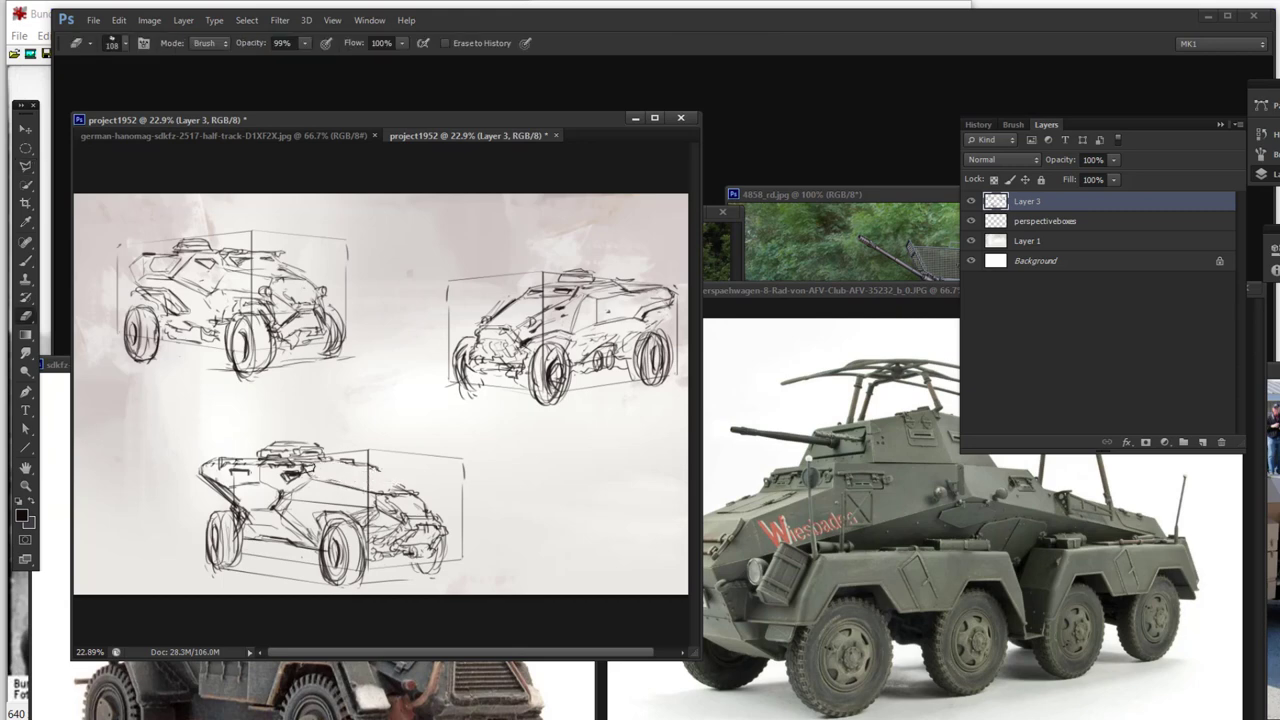
pyautogui.moveTo(339, 460); pyautogui.dragTo(384, 471)
pyautogui.press('b')
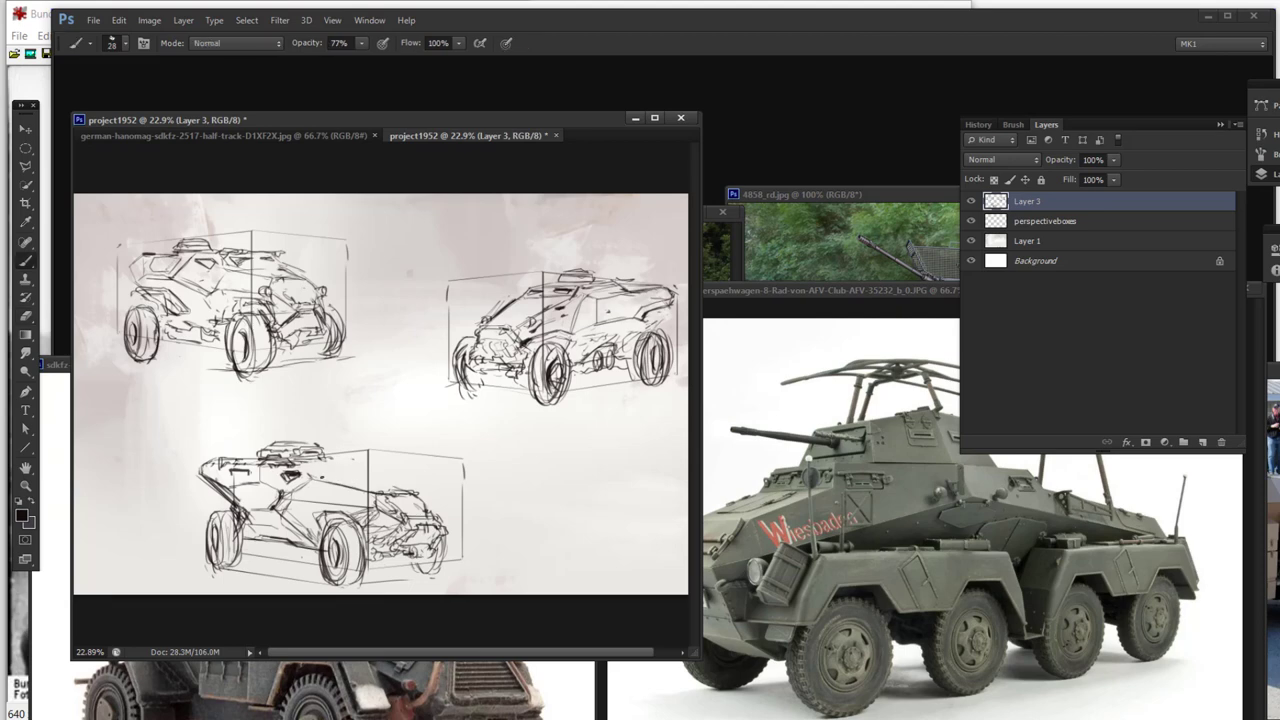
pyautogui.moveTo(312, 479)
pyautogui.mouseDown()
pyautogui.moveTo(342, 472)
pyautogui.moveTo(402, 493)
pyautogui.mouseUp()
pyautogui.press('e')
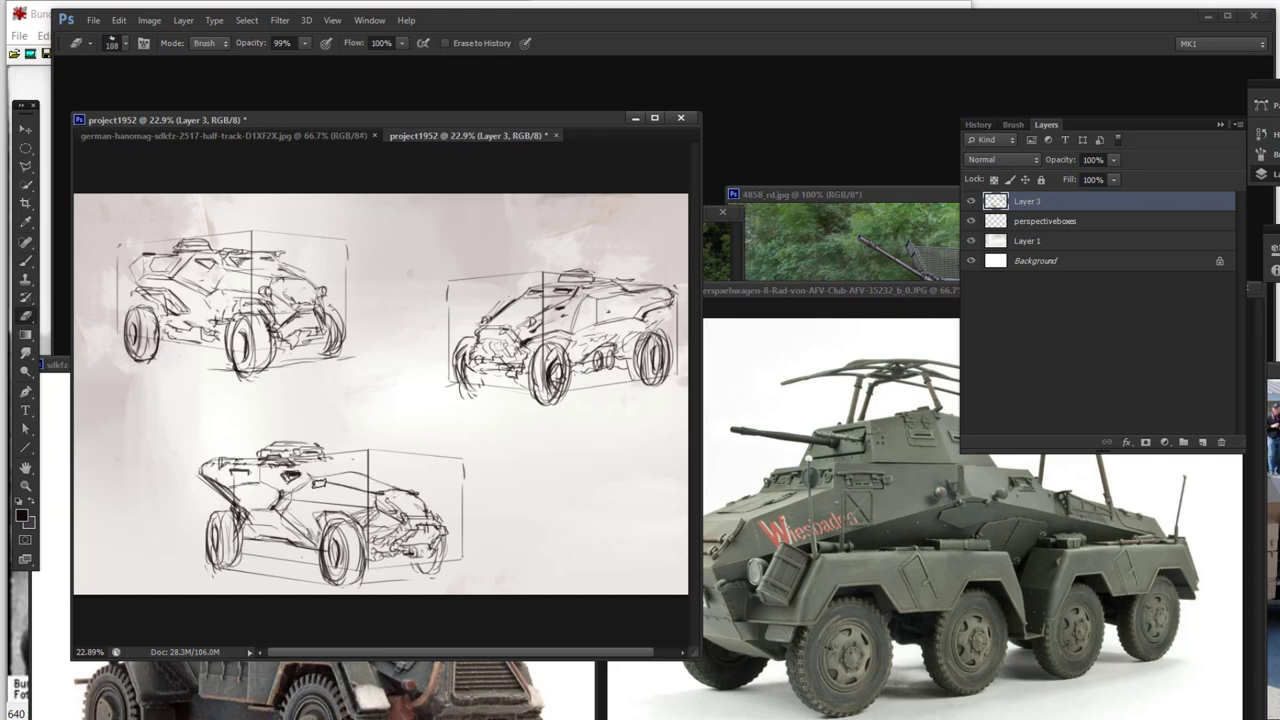
pyautogui.press('b')
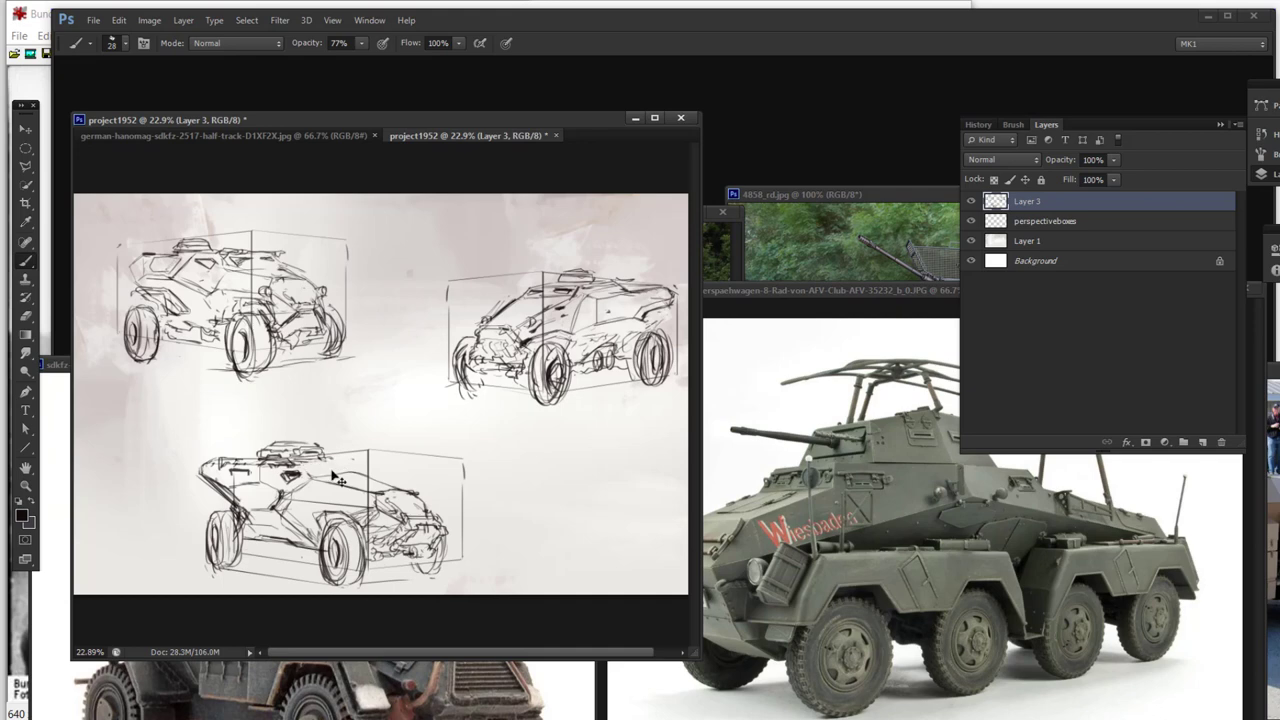
pyautogui.hotkey('ctrl', 's')
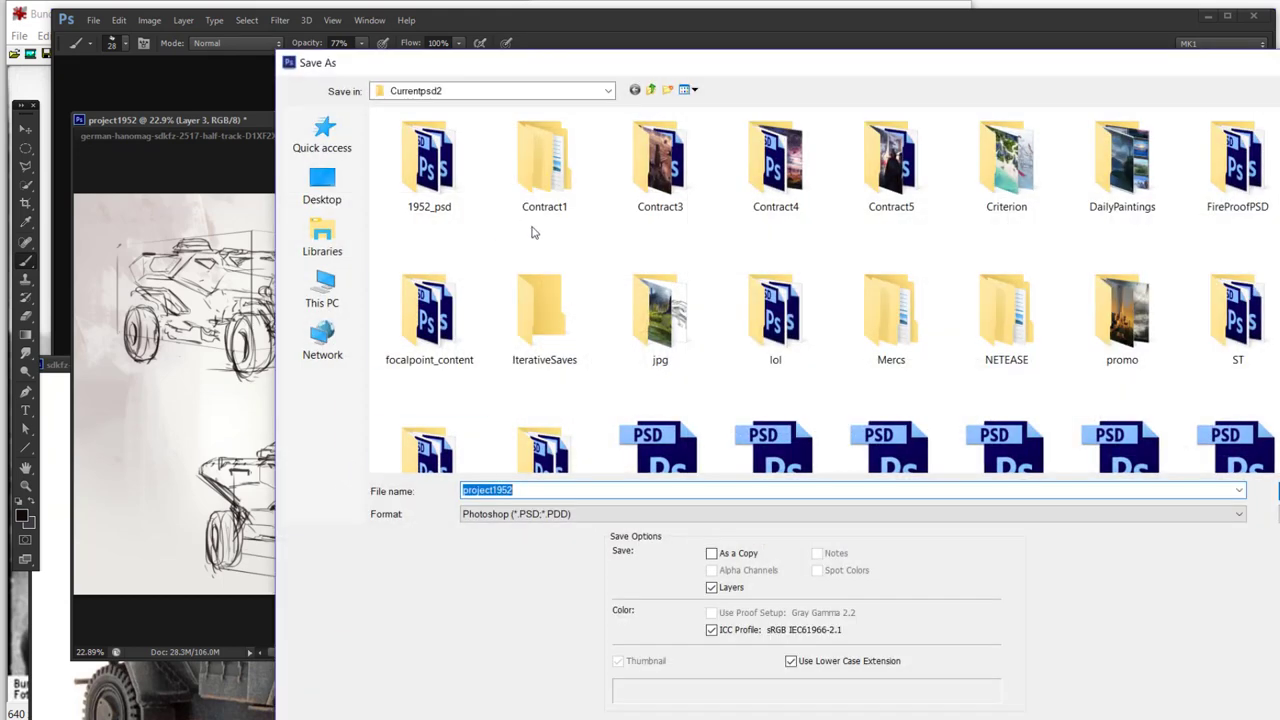
pyautogui.click(546, 496)
pyautogui.write('_')
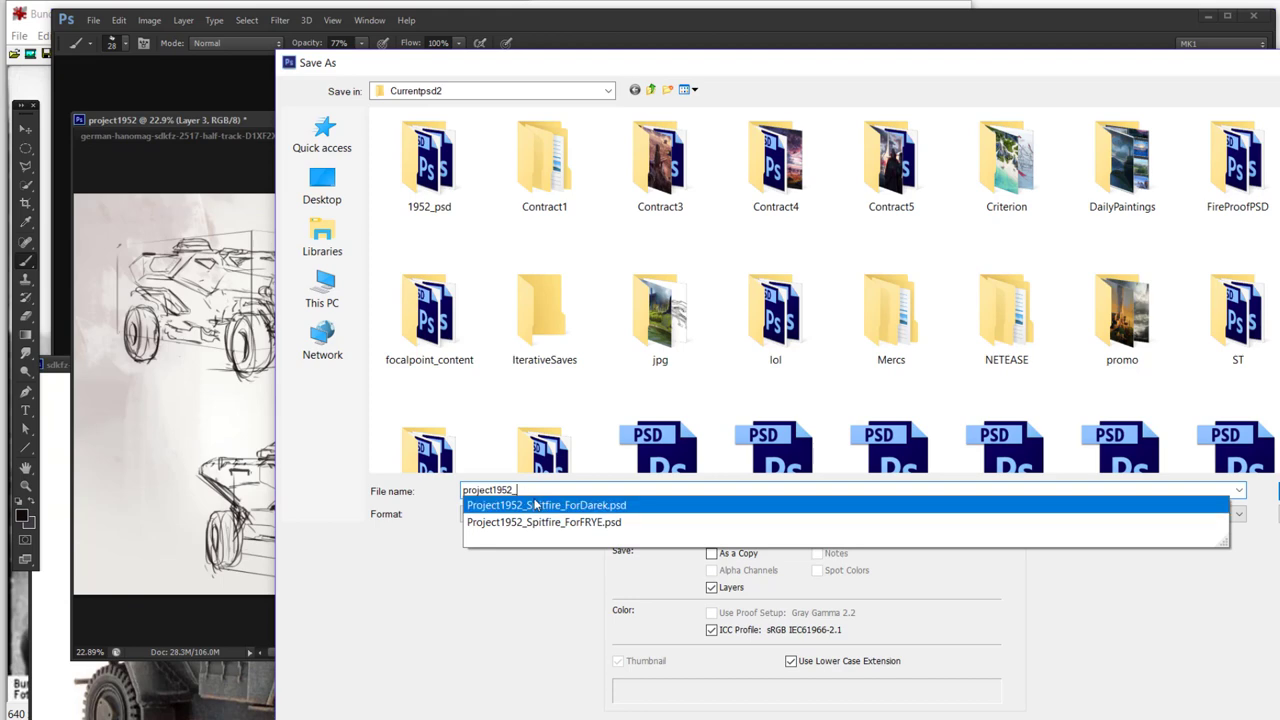
pyautogui.write('d')
pyautogui.press('Return')
pyautogui.press('o')
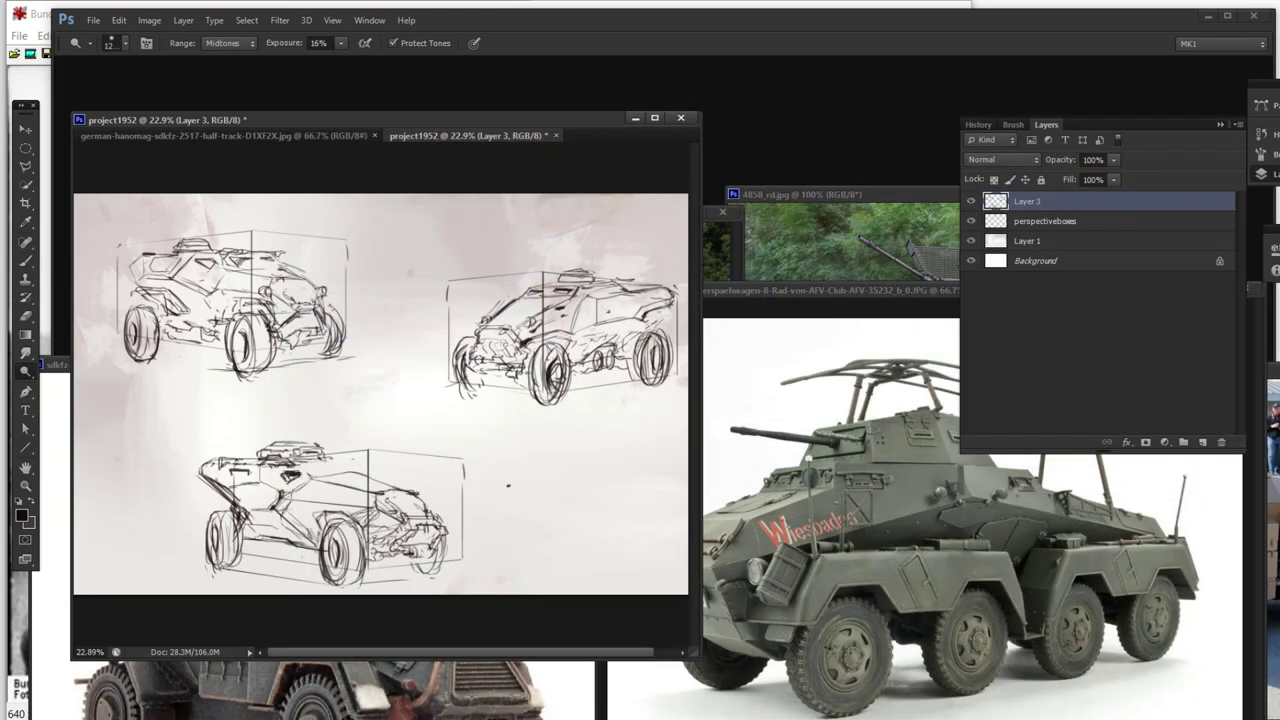
# Step: Save the document as project1952_german_scoutcars_rough.psd in the 1952_psd folder
pyautogui.moveTo(377, 118); pyautogui.dragTo(383, 125)
pyautogui.click(92, 20)
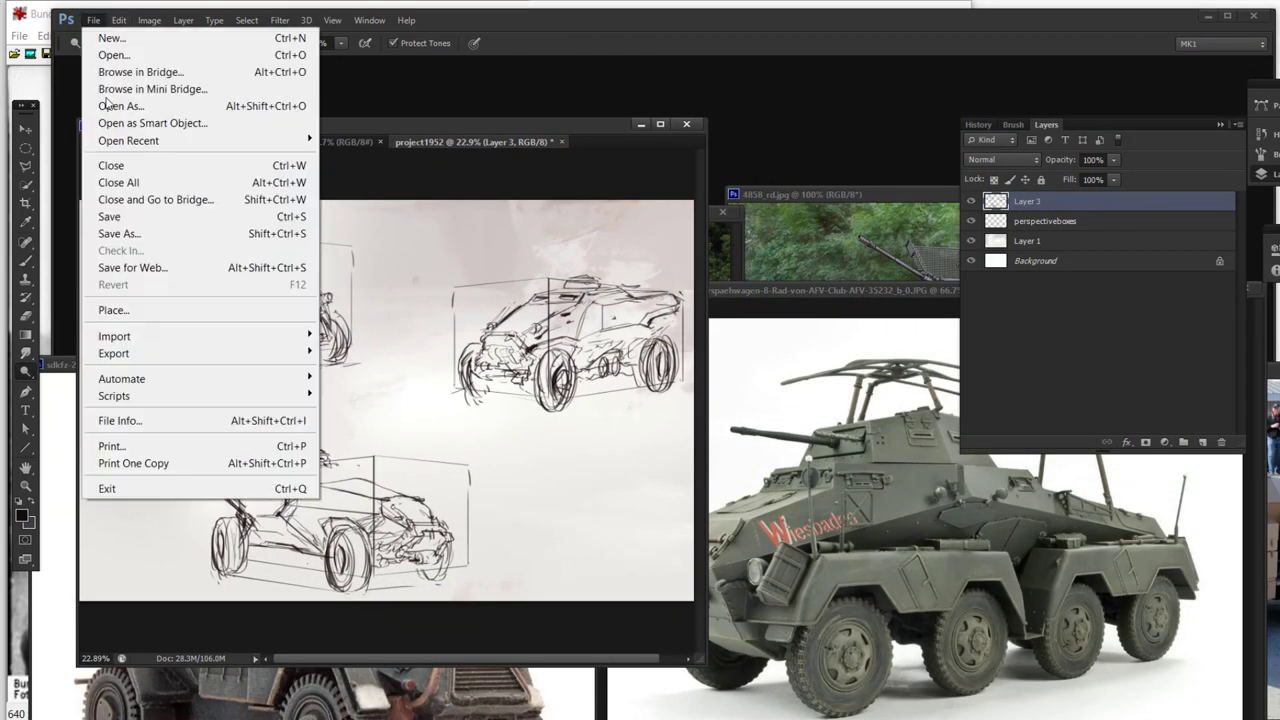
pyautogui.click(119, 233)
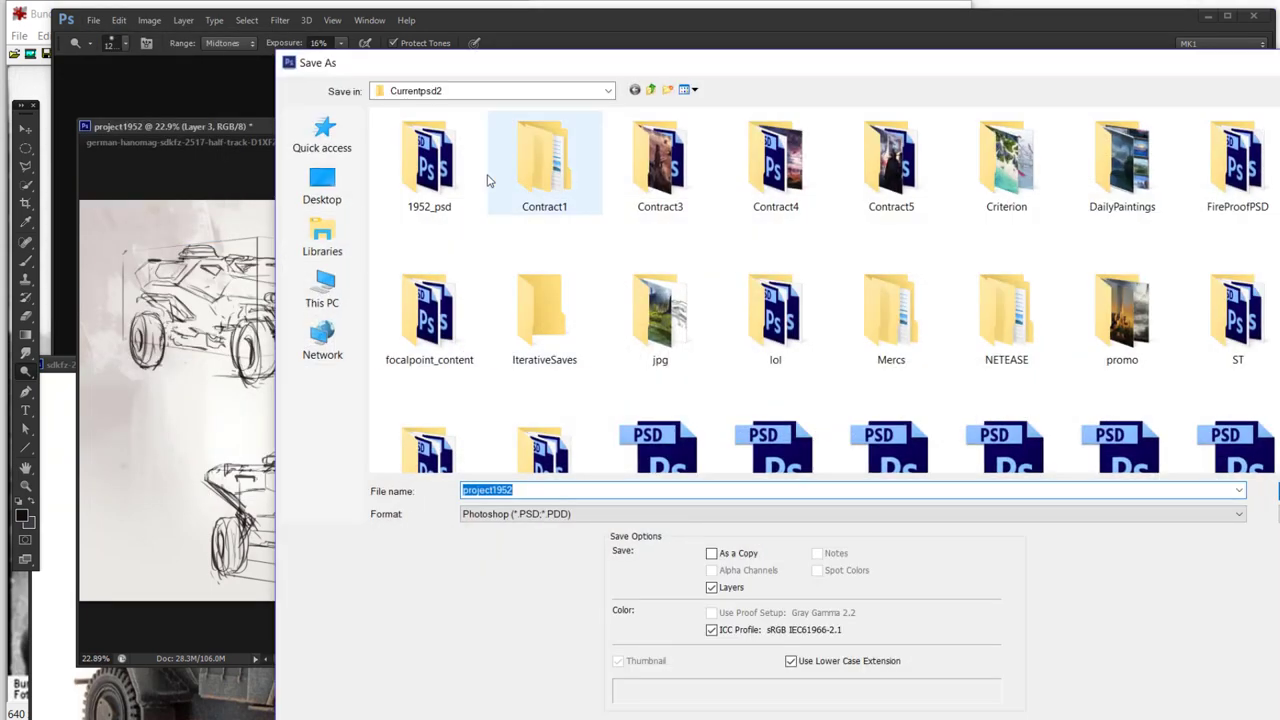
pyautogui.doubleClick(445, 170)
pyautogui.click(514, 490)
pyautogui.click(514, 490)
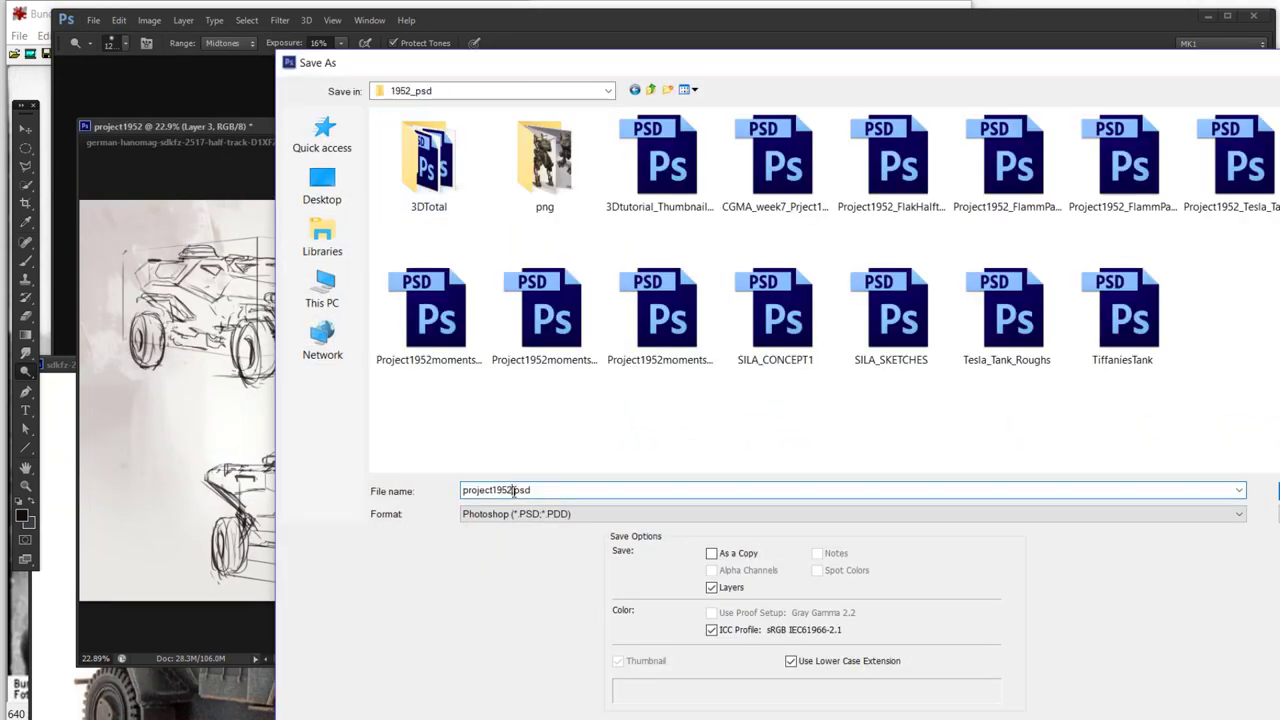
pyautogui.write('_german')
pyautogui.write('_scoutc')
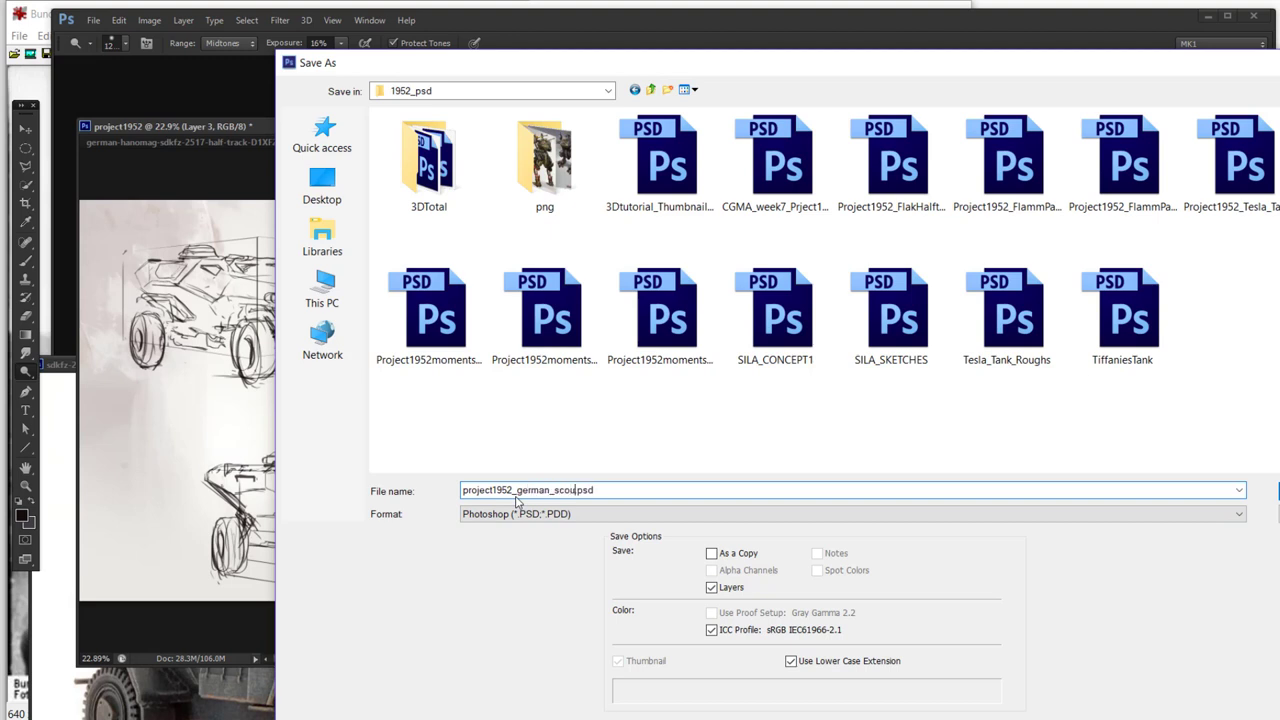
pyautogui.write('ars_rough')
pyautogui.hotkey('ctrl', 'a')
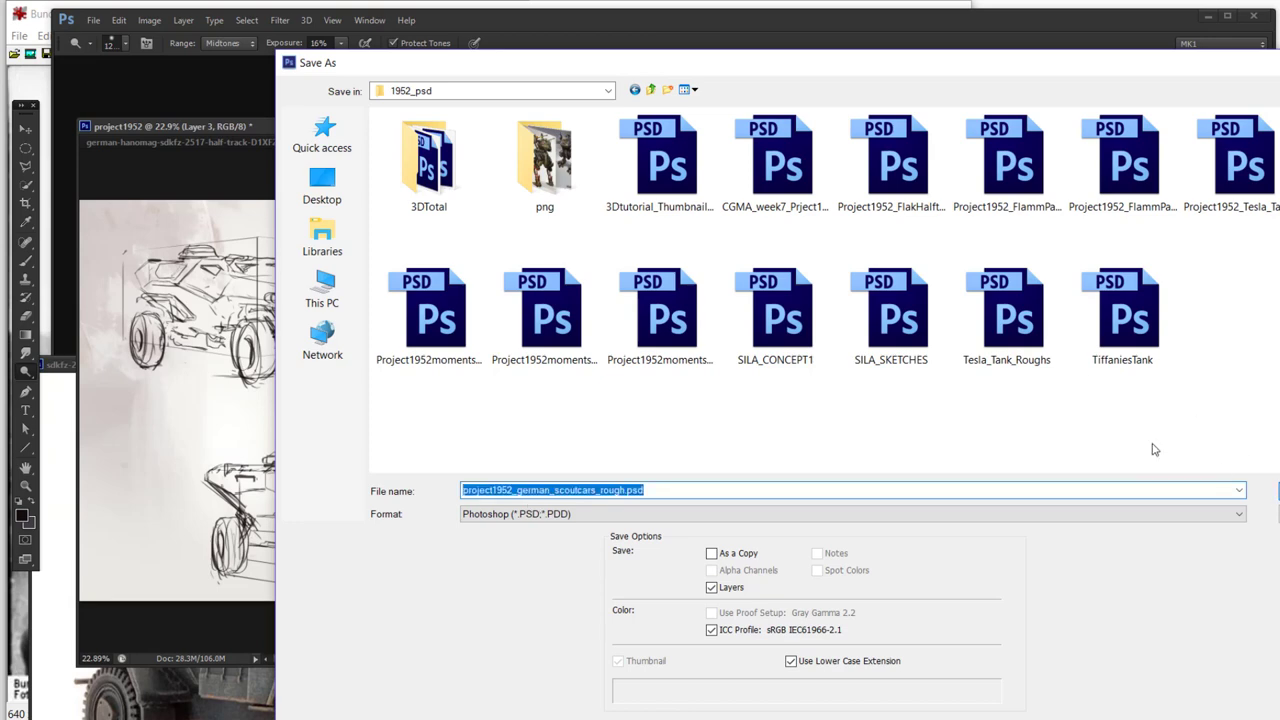
pyautogui.click(1277, 489)
pyautogui.click(847, 232)
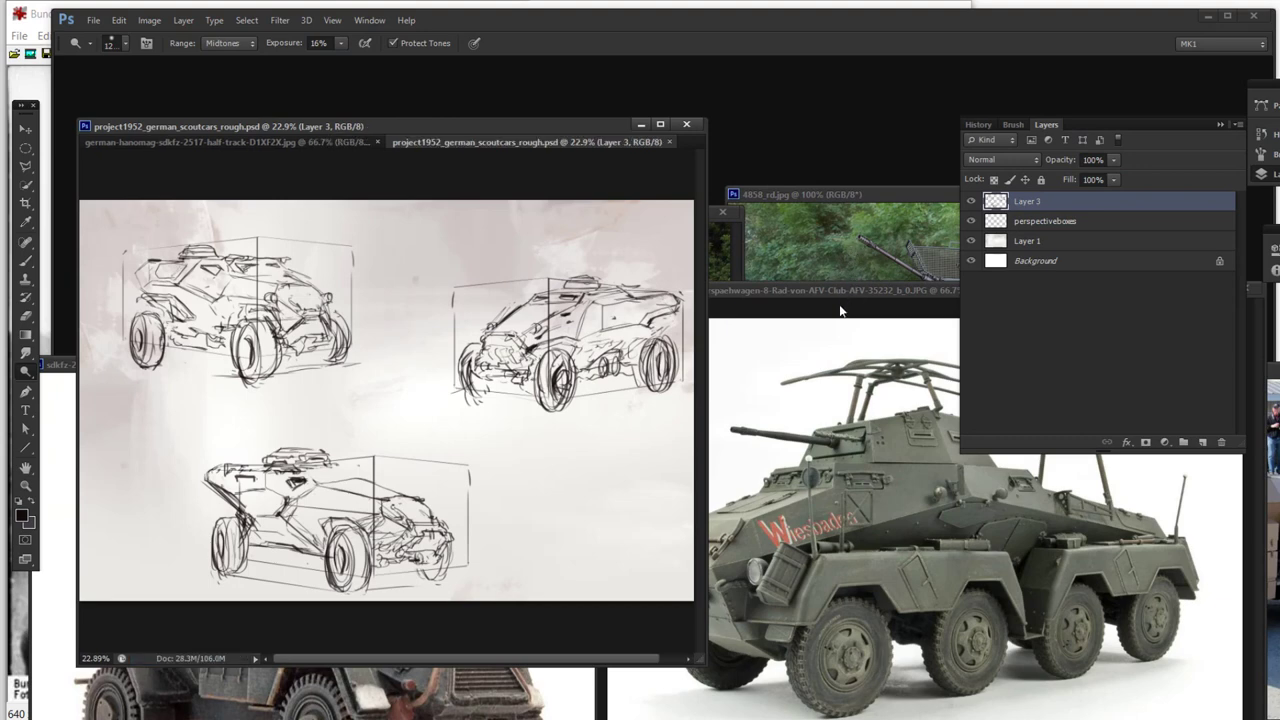
# Step: Add upper hull details to the lower vehicle and sketch the undercarriage between its wheels
pyautogui.click(735, 405)
pyautogui.moveTo(281, 126); pyautogui.dragTo(256, 108)
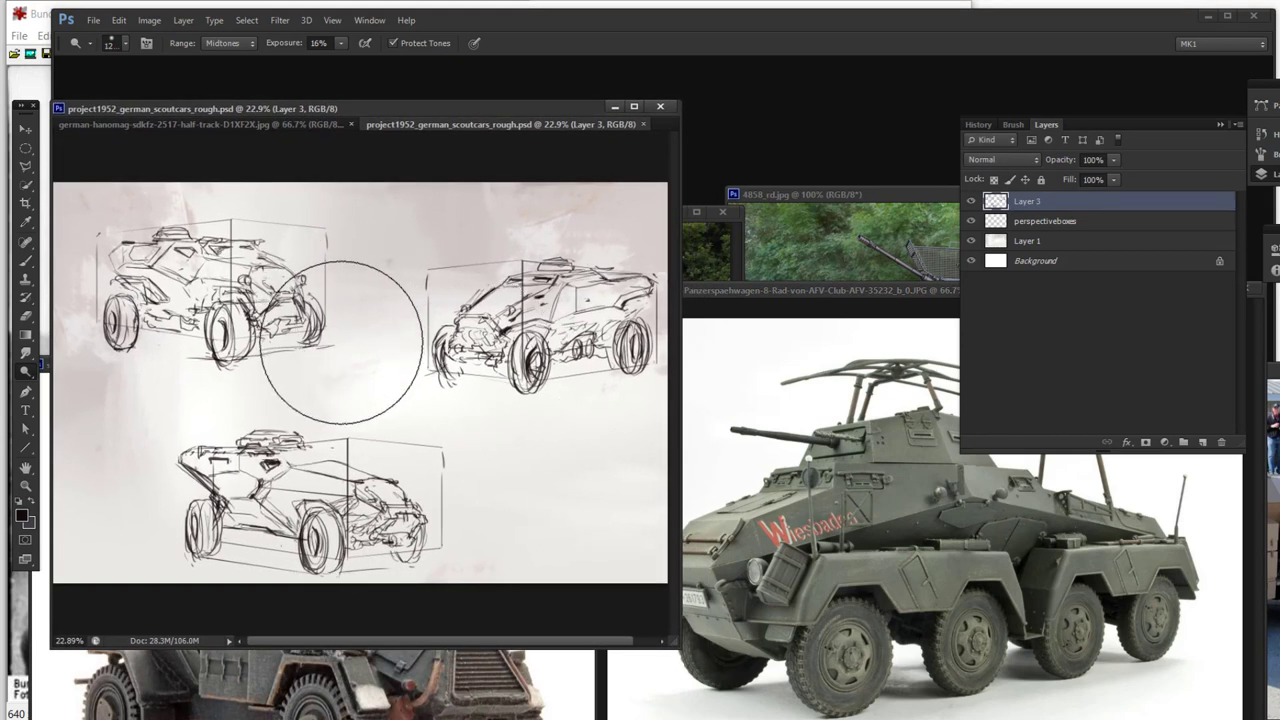
pyautogui.press('b')
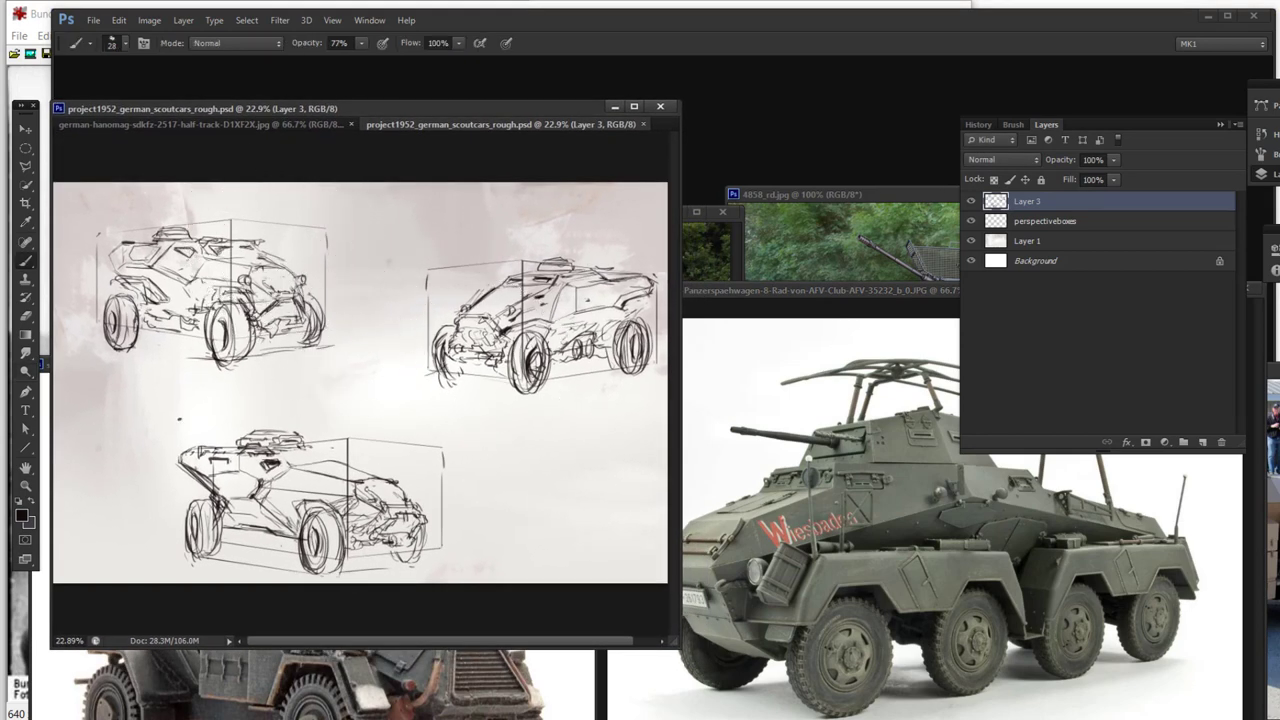
pyautogui.click(26, 486)
pyautogui.click(374, 465)
pyautogui.press('b')
pyautogui.press('b')
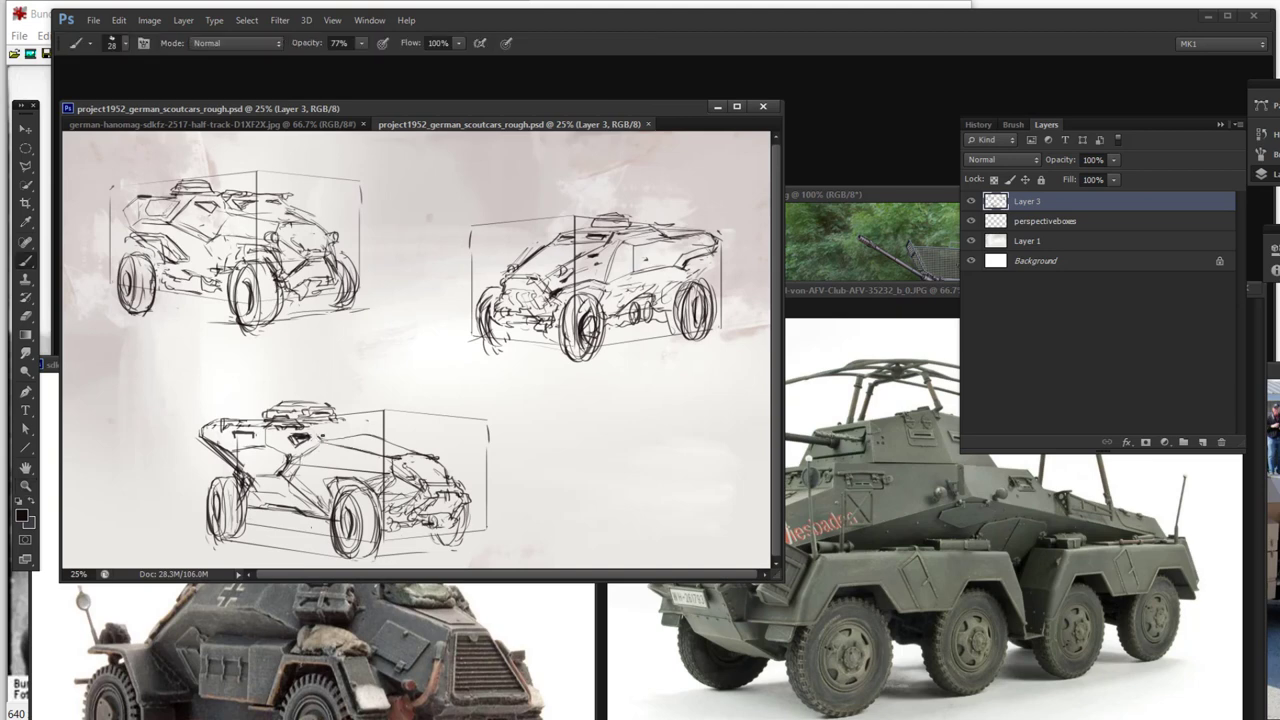
pyautogui.moveTo(318, 427); pyautogui.dragTo(332, 426)
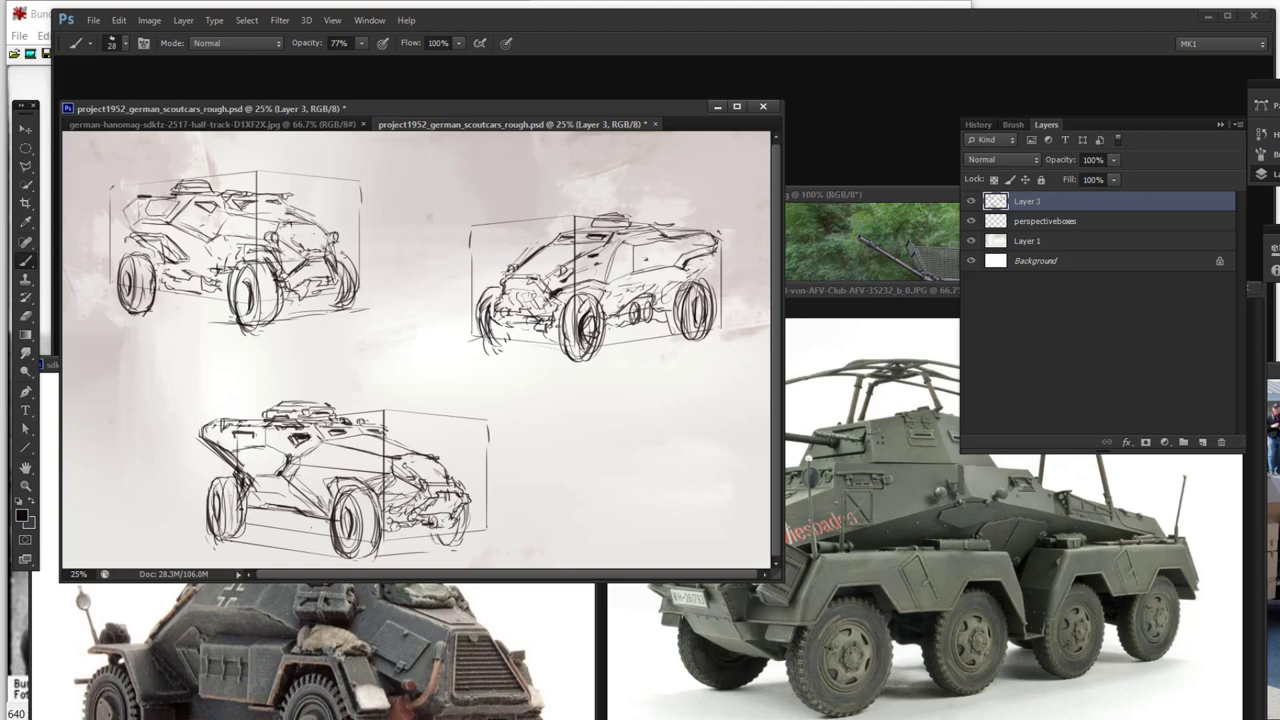
pyautogui.moveTo(440, 548); pyautogui.dragTo(386, 551)
pyautogui.moveTo(286, 510); pyautogui.dragTo(295, 525)
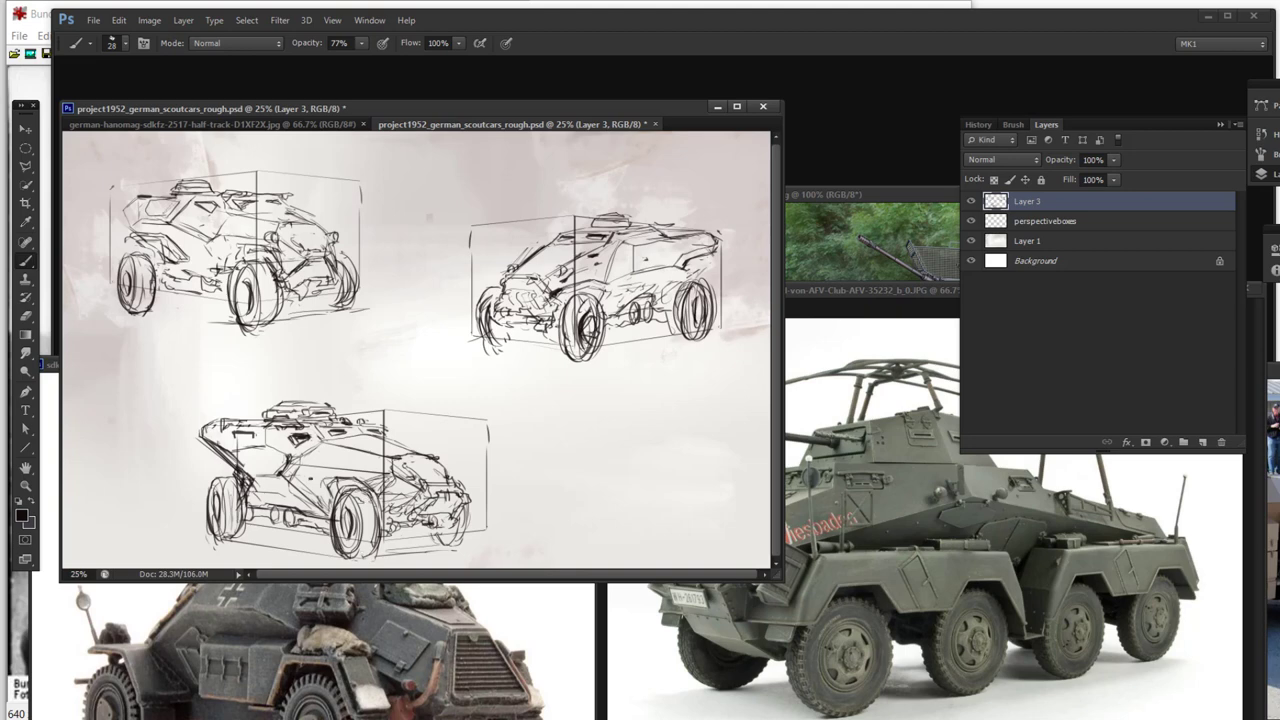
# Step: Sketch panel details above the front wheel and along the side of the lower vehicle on Layer 3
pyautogui.moveTo(309, 482); pyautogui.dragTo(323, 470)
pyautogui.moveTo(313, 485); pyautogui.dragTo(313, 473)
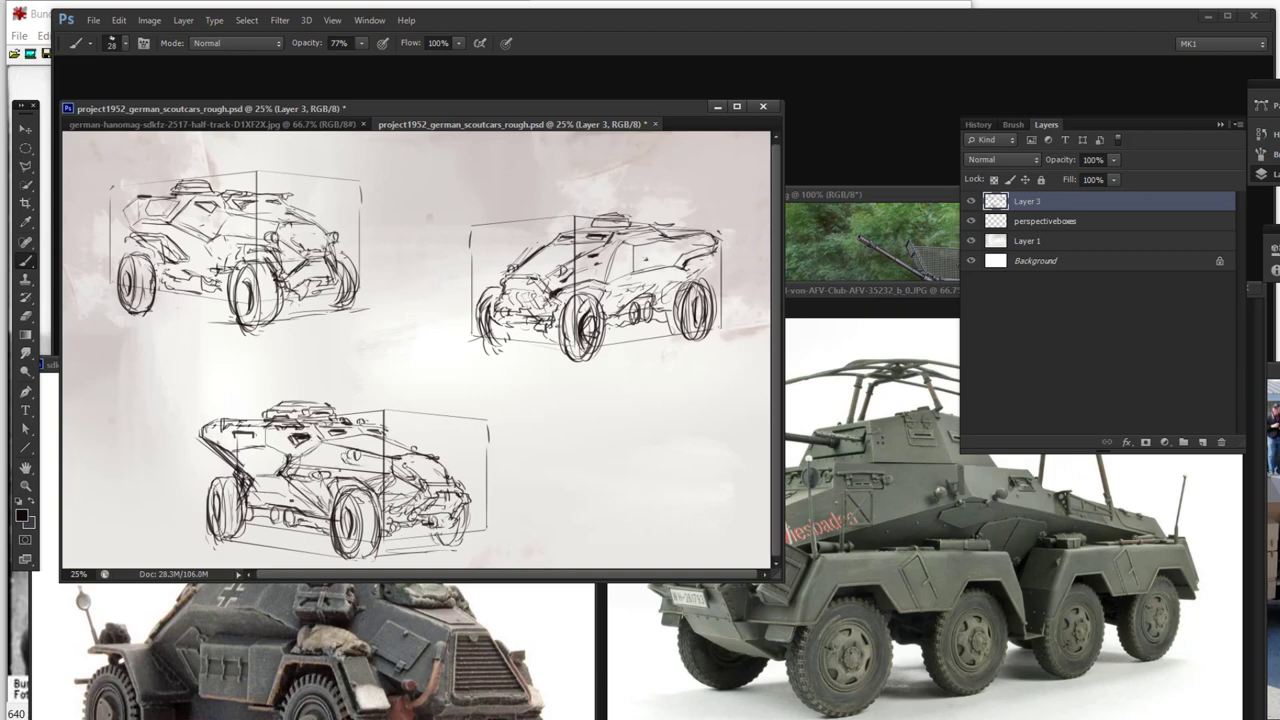
pyautogui.moveTo(277, 485); pyautogui.dragTo(291, 497)
pyautogui.moveTo(257, 487); pyautogui.dragTo(293, 501)
pyautogui.click(1032, 221)
pyautogui.click(1029, 203)
pyautogui.hotkey('alt', 'Tab')
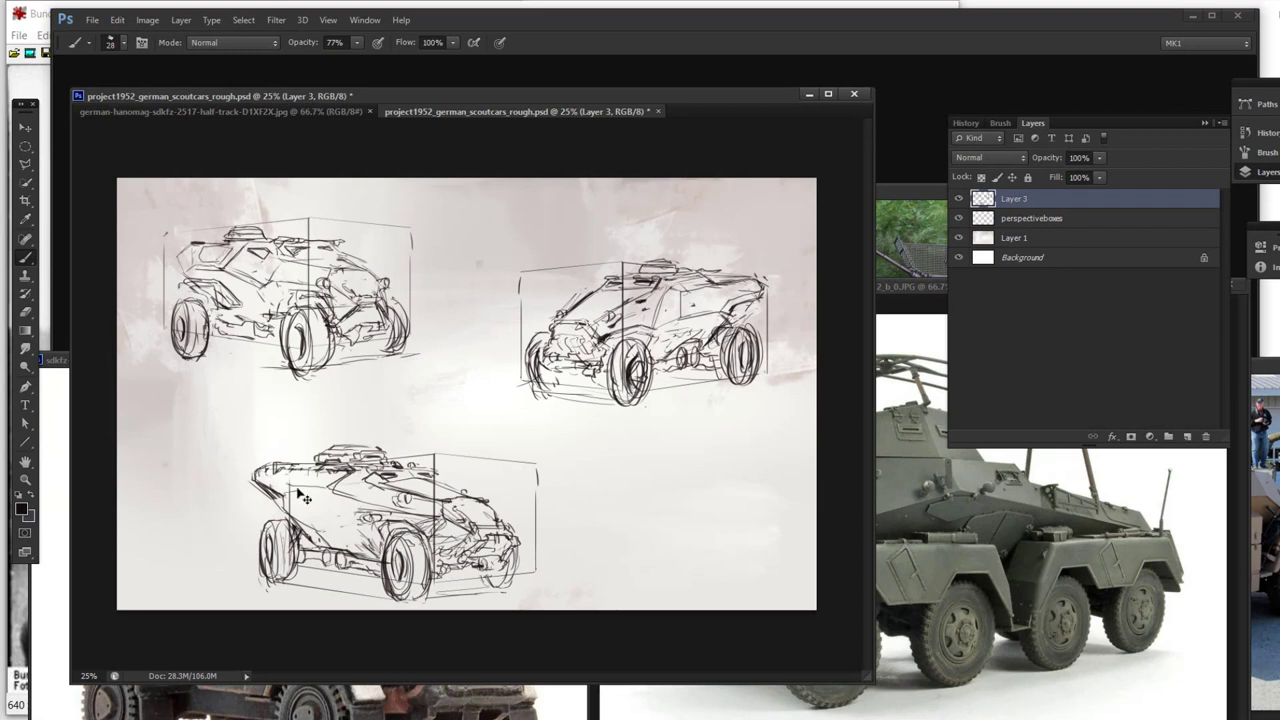
# Step: Erase the lower vehicle's angled rear overhang and rework its upper hull and front fender lines
pyautogui.moveTo(262, 472)
pyautogui.mouseDown()
pyautogui.moveTo(334, 491)
pyautogui.moveTo(306, 520)
pyautogui.mouseUp()
pyautogui.press('e')
pyautogui.press('b')
pyautogui.hotkey('ctrl', 'z')
pyautogui.moveTo(380, 481)
pyautogui.mouseDown()
pyautogui.moveTo(319, 497)
pyautogui.moveTo(376, 489)
pyautogui.mouseUp()
pyautogui.press('e')
pyautogui.press('b')
pyautogui.moveTo(353, 482); pyautogui.dragTo(363, 472)
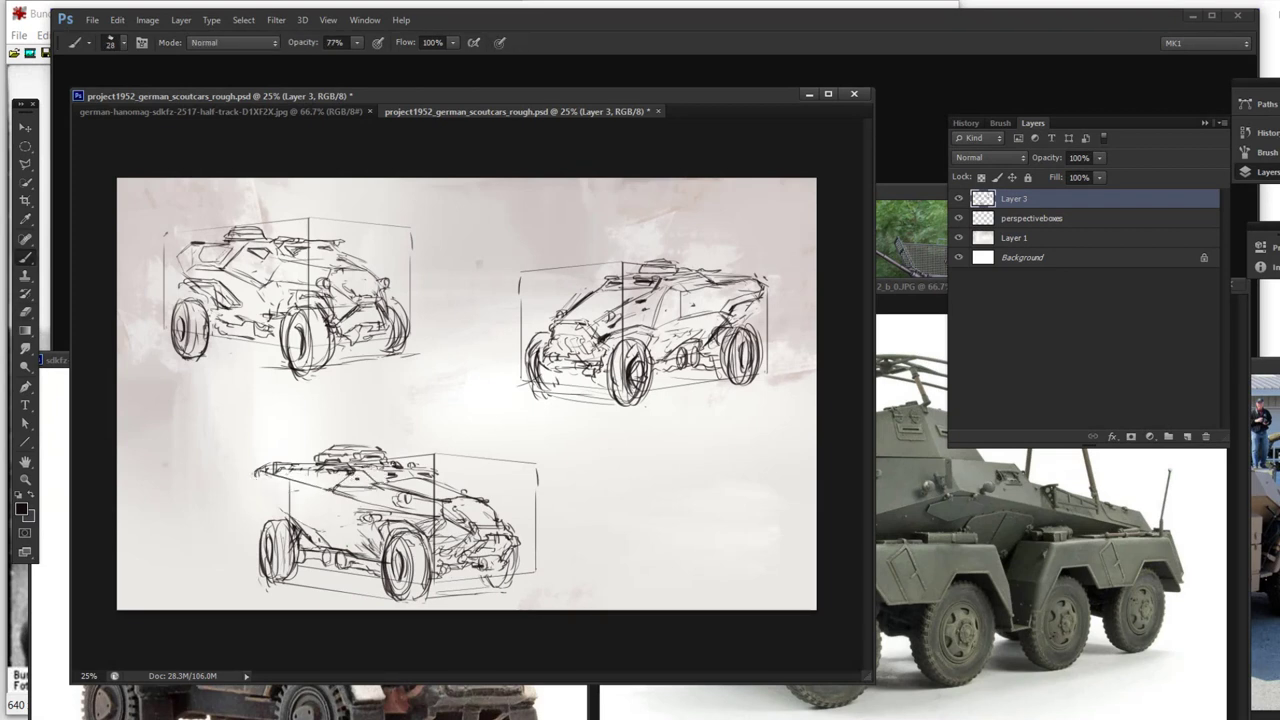
pyautogui.press('e')
pyautogui.press('b')
pyautogui.moveTo(360, 518)
pyautogui.mouseDown()
pyautogui.moveTo(440, 516)
pyautogui.moveTo(392, 528)
pyautogui.mouseUp()
pyautogui.moveTo(394, 521); pyautogui.dragTo(376, 518)
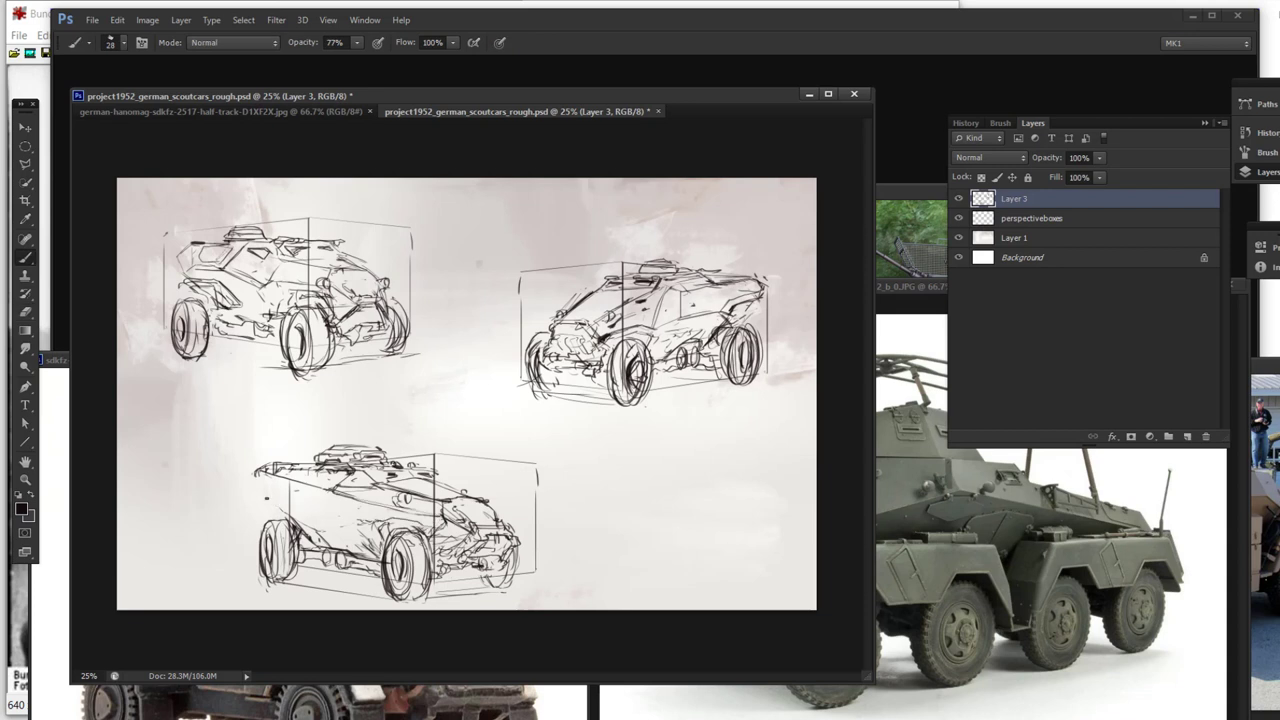
# Step: Redraw the lower vehicle's rear hull, side windows, side panel lines and front wheel arch, erasing stray strokes
pyautogui.moveTo(266, 498); pyautogui.dragTo(378, 522)
pyautogui.moveTo(258, 472)
pyautogui.mouseDown()
pyautogui.moveTo(258, 493)
pyautogui.moveTo(378, 525)
pyautogui.mouseUp()
pyautogui.press('e')
pyautogui.press('b')
pyautogui.hotkey('ctrl', 'z')
pyautogui.moveTo(288, 504)
pyautogui.mouseDown()
pyautogui.moveTo(334, 538)
pyautogui.moveTo(419, 517)
pyautogui.mouseUp()
pyautogui.hotkey('ctrl', 'z')
pyautogui.moveTo(285, 496); pyautogui.dragTo(309, 534)
pyautogui.moveTo(258, 497)
pyautogui.mouseDown()
pyautogui.moveTo(295, 479)
pyautogui.moveTo(338, 487)
pyautogui.mouseUp()
pyautogui.press('e')
pyautogui.press('b')
pyautogui.moveTo(342, 472); pyautogui.dragTo(312, 500)
pyautogui.hotkey('ctrl', 'z')
pyautogui.moveTo(320, 496); pyautogui.dragTo(325, 512)
pyautogui.moveTo(304, 458)
pyautogui.mouseDown()
pyautogui.moveTo(348, 464)
pyautogui.moveTo(326, 482)
pyautogui.moveTo(342, 488)
pyautogui.mouseUp()
pyautogui.moveTo(292, 490); pyautogui.dragTo(318, 510)
pyautogui.press('e')
pyautogui.press('b')
pyautogui.press('e')
pyautogui.press('b')
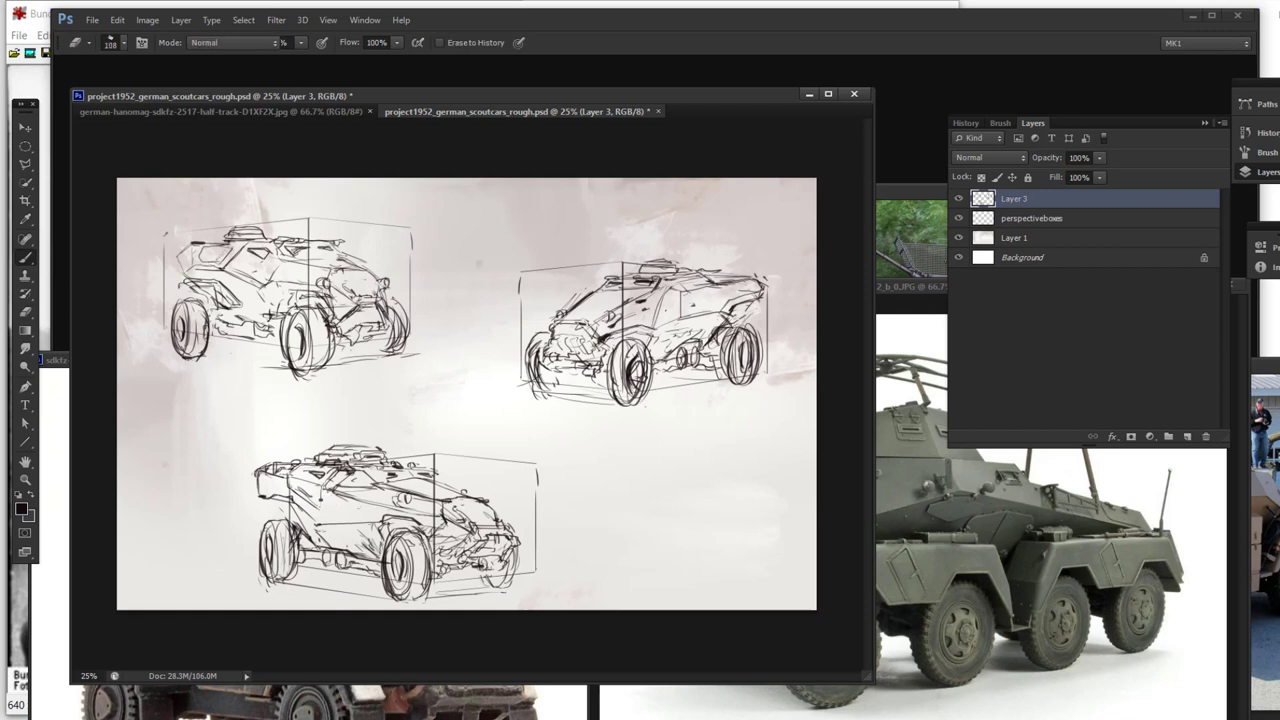
# Step: Select the lower vehicle's rear end with the lasso and transform it slightly closer to the body
pyautogui.moveTo(341, 465)
pyautogui.mouseDown()
pyautogui.moveTo(321, 480)
pyautogui.moveTo(320, 526)
pyautogui.moveTo(356, 456)
pyautogui.mouseUp()
pyautogui.press('l')
pyautogui.hotkey('ctrl', 't')
pyautogui.moveTo(247, 452); pyautogui.dragTo(256, 461)
pyautogui.press('Return')
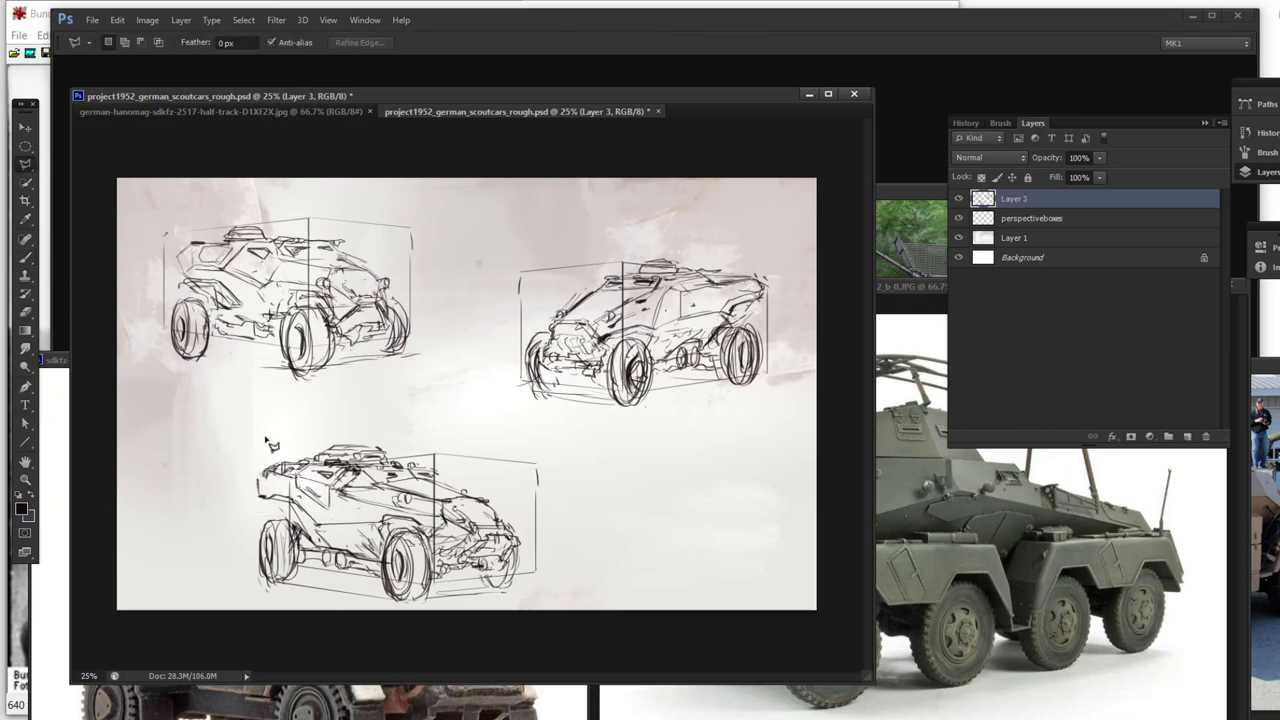
# Step: Redraw the lower vehicle's rear end as a longer, pointed overhang, cleaning up its edges with the eraser
pyautogui.press('b')
pyautogui.press('e')
pyautogui.press('b')
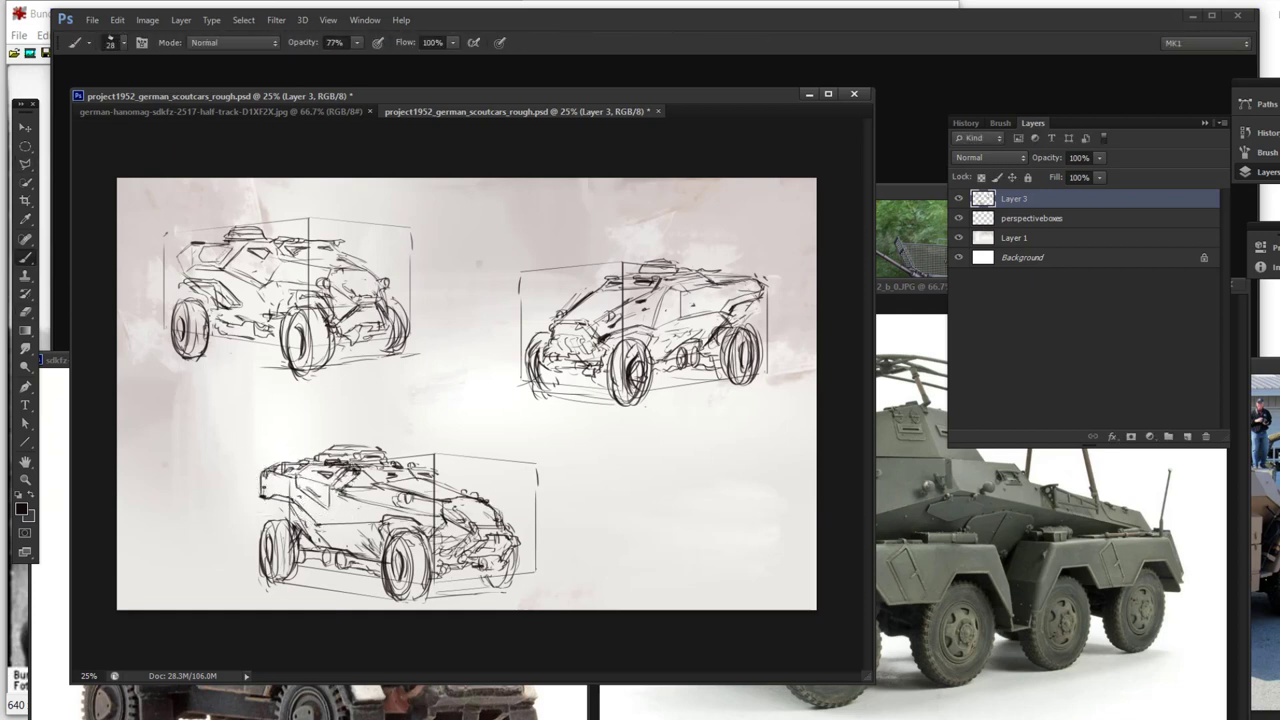
pyautogui.moveTo(286, 468)
pyautogui.mouseDown()
pyautogui.moveTo(265, 498)
pyautogui.moveTo(250, 493)
pyautogui.moveTo(262, 495)
pyautogui.moveTo(246, 466)
pyautogui.mouseUp()
pyautogui.press('e')
pyautogui.press('b')
pyautogui.hotkey('ctrl', 'z')
pyautogui.moveTo(247, 469)
pyautogui.mouseDown()
pyautogui.moveTo(263, 498)
pyautogui.moveTo(253, 490)
pyautogui.moveTo(308, 532)
pyautogui.moveTo(306, 516)
pyautogui.mouseUp()
pyautogui.press('e')
pyautogui.press('b')
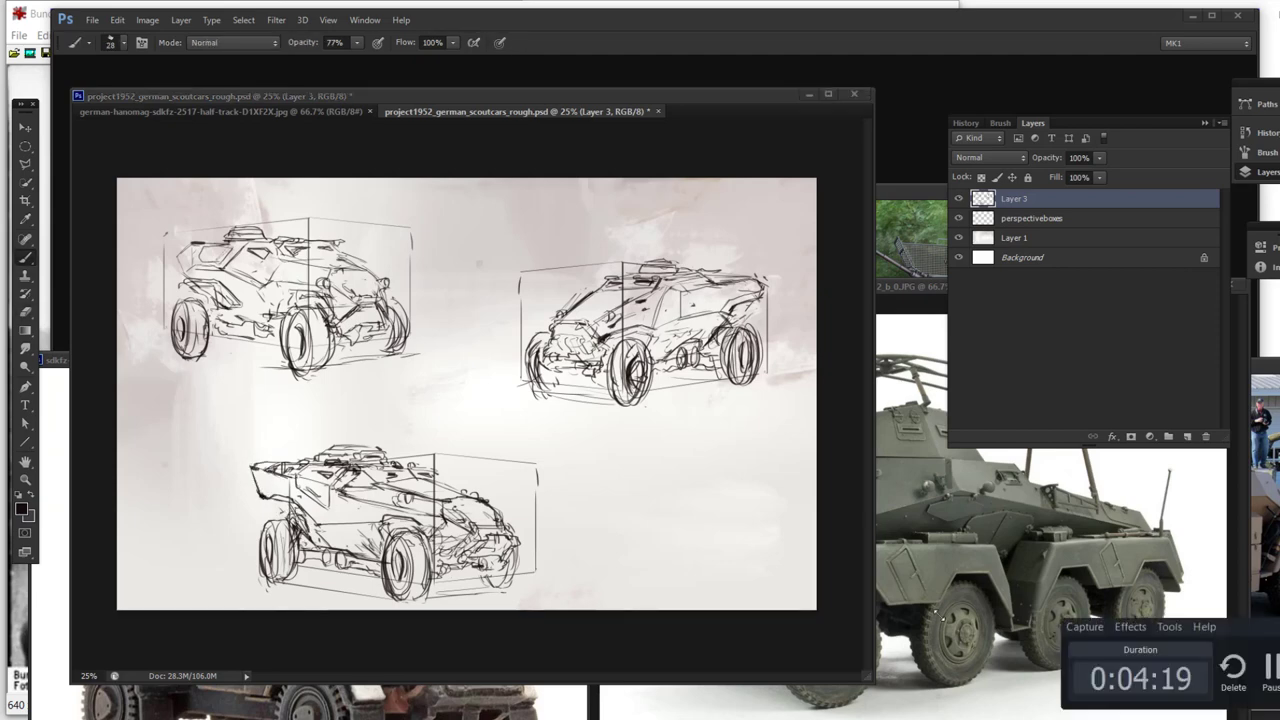
# Step: Lower the opacity of the rough vehicle sketches on Layer 3
pyautogui.click(1060, 218)
pyautogui.click(1060, 199)
pyautogui.click(1060, 218)
pyautogui.moveTo(1099, 177); pyautogui.dragTo(1089, 192)
pyautogui.click(1060, 199)
# Step: Create a new layer above the rough sketch and name it finer
pyautogui.click(1187, 437)
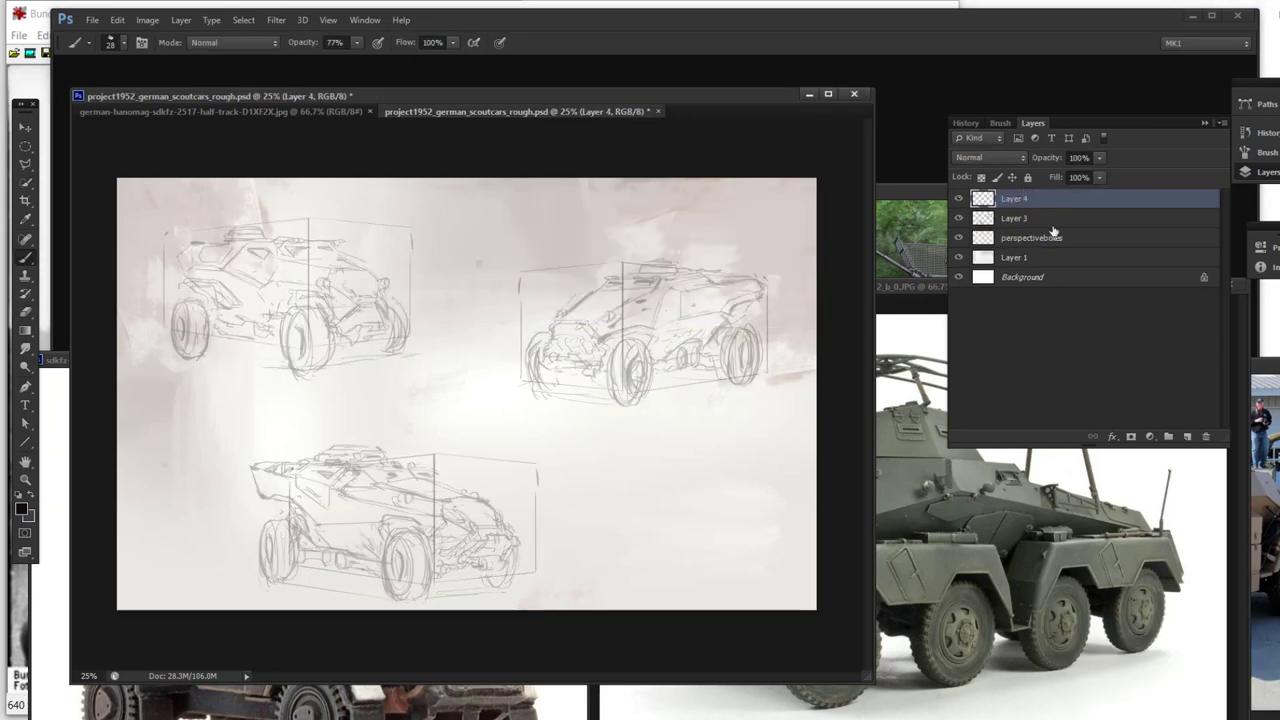
pyautogui.click(1062, 300)
pyautogui.doubleClick(1014, 199)
pyautogui.write('finer')
pyautogui.press('Return')
# Step: With a size 19 brush, draw clean lines over the upper-left vehicle's roof edge, hood, headlight and nose
pyautogui.moveTo(220, 241); pyautogui.dragTo(300, 241)
pyautogui.rightClick(386, 347)
pyautogui.moveTo(418, 384); pyautogui.dragTo(414, 384)
pyautogui.moveTo(342, 331)
pyautogui.mouseDown()
pyautogui.moveTo(304, 348)
pyautogui.moveTo(444, 336)
pyautogui.moveTo(512, 375)
pyautogui.mouseUp()
pyautogui.moveTo(460, 327)
pyautogui.mouseDown()
pyautogui.moveTo(524, 382)
pyautogui.moveTo(513, 304)
pyautogui.mouseUp()
pyautogui.moveTo(475, 341)
pyautogui.mouseDown()
pyautogui.moveTo(507, 308)
pyautogui.moveTo(540, 372)
pyautogui.mouseUp()
pyautogui.moveTo(534, 378)
pyautogui.mouseDown()
pyautogui.moveTo(579, 376)
pyautogui.moveTo(584, 343)
pyautogui.mouseUp()
pyautogui.moveTo(545, 309); pyautogui.dragTo(583, 342)
pyautogui.moveTo(470, 305)
pyautogui.mouseDown()
pyautogui.moveTo(362, 278)
pyautogui.moveTo(410, 238)
pyautogui.moveTo(484, 244)
pyautogui.mouseUp()
# Step: Draw clean lines over the upper-left vehicle's lower nose edge and near front wheel arch
pyautogui.moveTo(528, 380); pyautogui.dragTo(478, 425)
pyautogui.moveTo(478, 424)
pyautogui.mouseDown()
pyautogui.moveTo(452, 372)
pyautogui.moveTo(364, 364)
pyautogui.mouseUp()
pyautogui.moveTo(370, 362)
pyautogui.mouseDown()
pyautogui.moveTo(306, 361)
pyautogui.moveTo(336, 390)
pyautogui.mouseUp()
pyautogui.moveTo(372, 364); pyautogui.dragTo(374, 396)
pyautogui.moveTo(382, 368)
pyautogui.mouseDown()
pyautogui.moveTo(432, 366)
pyautogui.moveTo(416, 388)
pyautogui.moveTo(458, 370)
pyautogui.mouseUp()
# Step: Draw the rim and hub details of the near front wheel, tidying the strokes with the eraser
pyautogui.moveTo(398, 430); pyautogui.dragTo(392, 502)
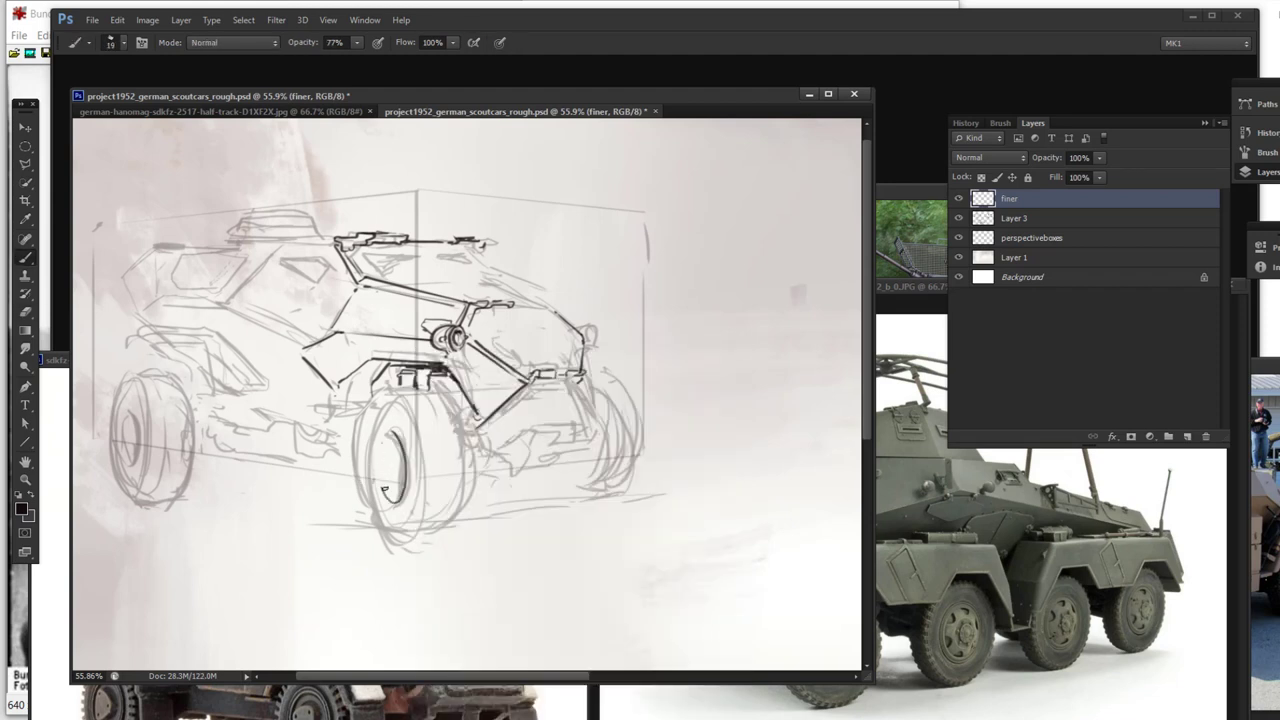
pyautogui.moveTo(380, 440)
pyautogui.mouseDown()
pyautogui.moveTo(400, 498)
pyautogui.moveTo(396, 478)
pyautogui.moveTo(384, 494)
pyautogui.mouseUp()
pyautogui.press('e')
pyautogui.press('b')
pyautogui.moveTo(376, 436)
pyautogui.mouseDown()
pyautogui.moveTo(397, 460)
pyautogui.moveTo(378, 494)
pyautogui.mouseUp()
pyautogui.moveTo(390, 468); pyautogui.dragTo(406, 461)
# Step: Outline the near front tire's sidewall and outer edge, and mark a short ground line under the far front wheel
pyautogui.moveTo(394, 398)
pyautogui.mouseDown()
pyautogui.moveTo(422, 490)
pyautogui.moveTo(362, 476)
pyautogui.mouseUp()
pyautogui.moveTo(380, 398)
pyautogui.mouseDown()
pyautogui.moveTo(362, 436)
pyautogui.moveTo(442, 386)
pyautogui.mouseUp()
pyautogui.moveTo(380, 394)
pyautogui.mouseDown()
pyautogui.moveTo(364, 410)
pyautogui.moveTo(362, 470)
pyautogui.mouseUp()
pyautogui.moveTo(364, 480); pyautogui.dragTo(378, 522)
pyautogui.press('e')
pyautogui.press('b')
pyautogui.moveTo(386, 436); pyautogui.dragTo(384, 490)
pyautogui.hotkey('ctrl', 'z')
pyautogui.moveTo(398, 462); pyautogui.dragTo(398, 492)
pyautogui.moveTo(450, 394)
pyautogui.mouseDown()
pyautogui.moveTo(464, 462)
pyautogui.moveTo(440, 532)
pyautogui.mouseUp()
pyautogui.moveTo(586, 505); pyautogui.dragTo(626, 500)
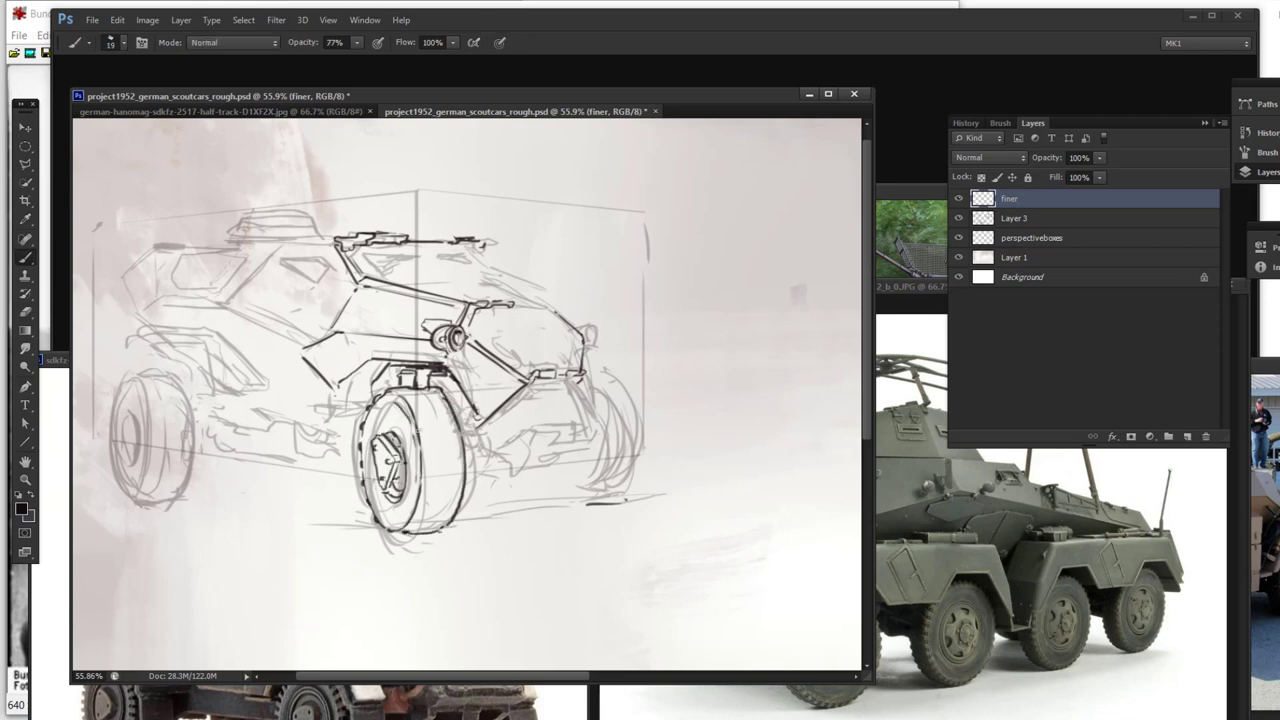
# Step: Add tread blocks across the near front tire and clean them up with the eraser
pyautogui.moveTo(402, 404); pyautogui.dragTo(440, 398)
pyautogui.moveTo(412, 416); pyautogui.dragTo(440, 474)
pyautogui.moveTo(416, 494)
pyautogui.mouseDown()
pyautogui.moveTo(442, 500)
pyautogui.moveTo(467, 471)
pyautogui.mouseUp()
pyautogui.moveTo(443, 408); pyautogui.dragTo(455, 425)
pyautogui.press('e')
pyautogui.rightClick(410, 348)
pyautogui.hotkey('ctrl', '-')
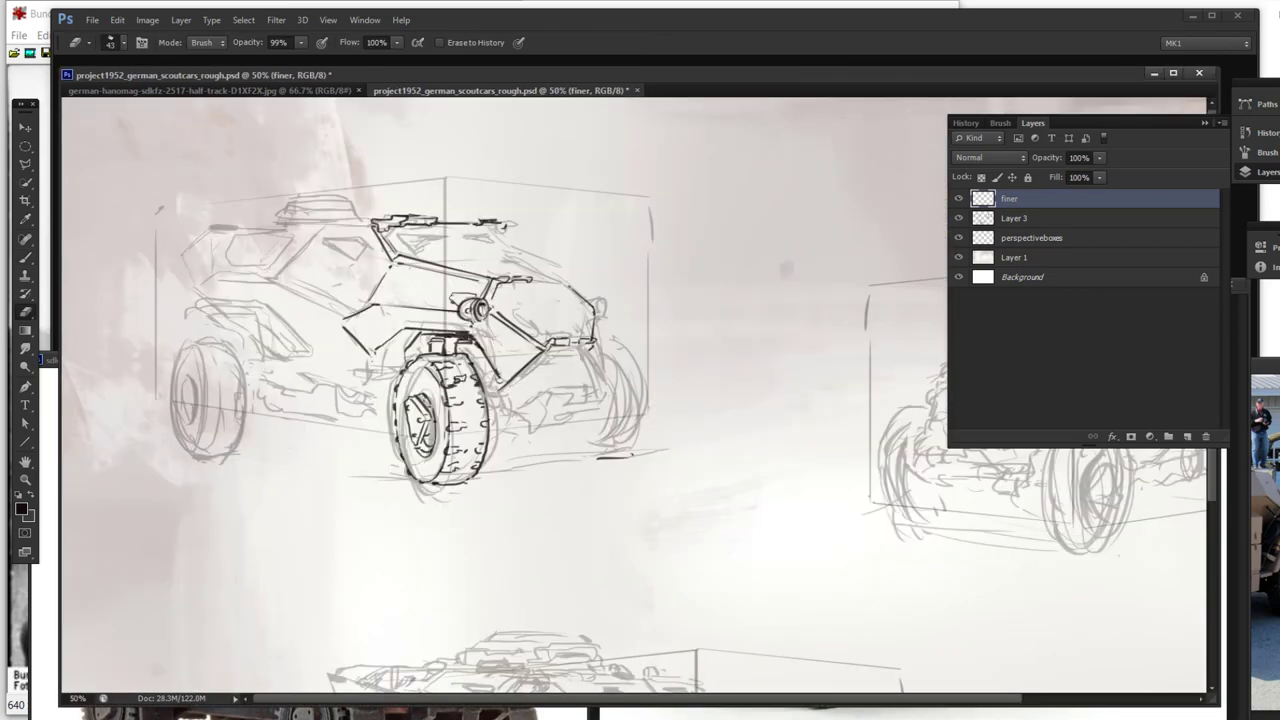
pyautogui.press('b')
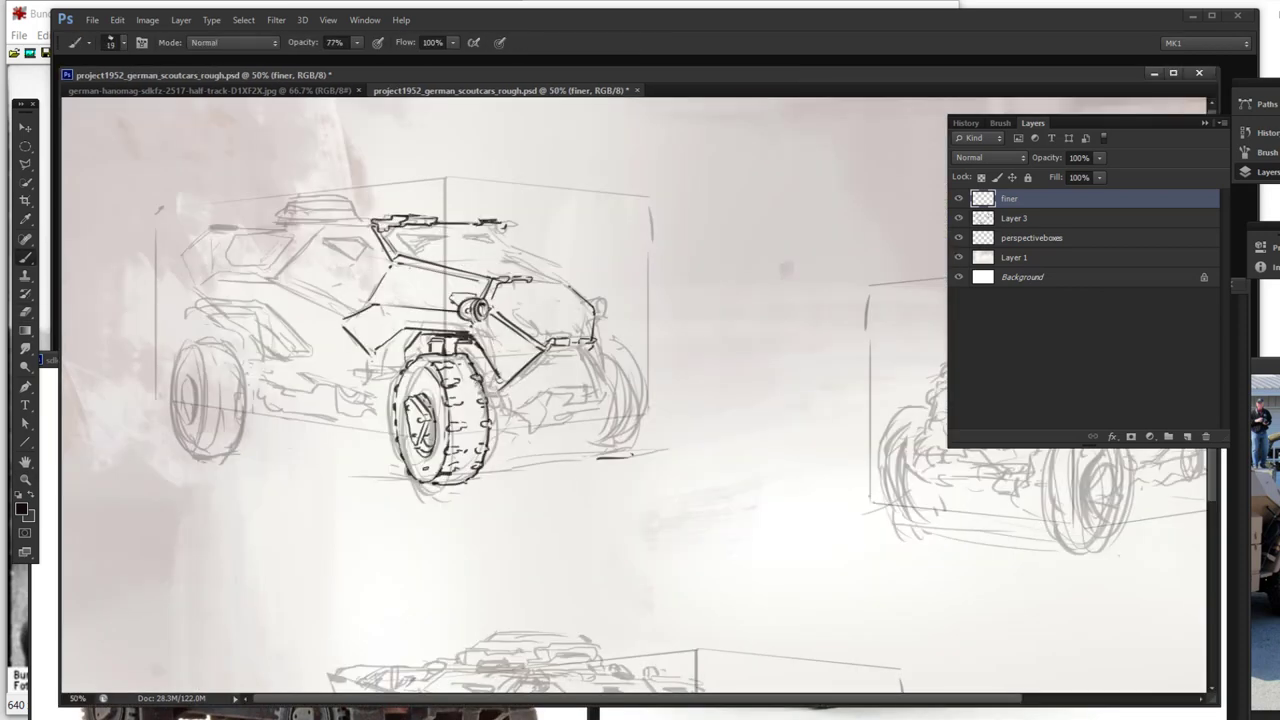
# Step: Draw a ground line between the two near wheels and adjust the lassoed rough rear wheel on Layer 3
pyautogui.moveTo(200, 438); pyautogui.dragTo(400, 483)
pyautogui.click(1066, 218)
pyautogui.press('l')
pyautogui.moveTo(192, 332); pyautogui.dragTo(220, 471)
pyautogui.moveTo(208, 402); pyautogui.dragTo(214, 391)
pyautogui.hotkey('ctrl', 'd')
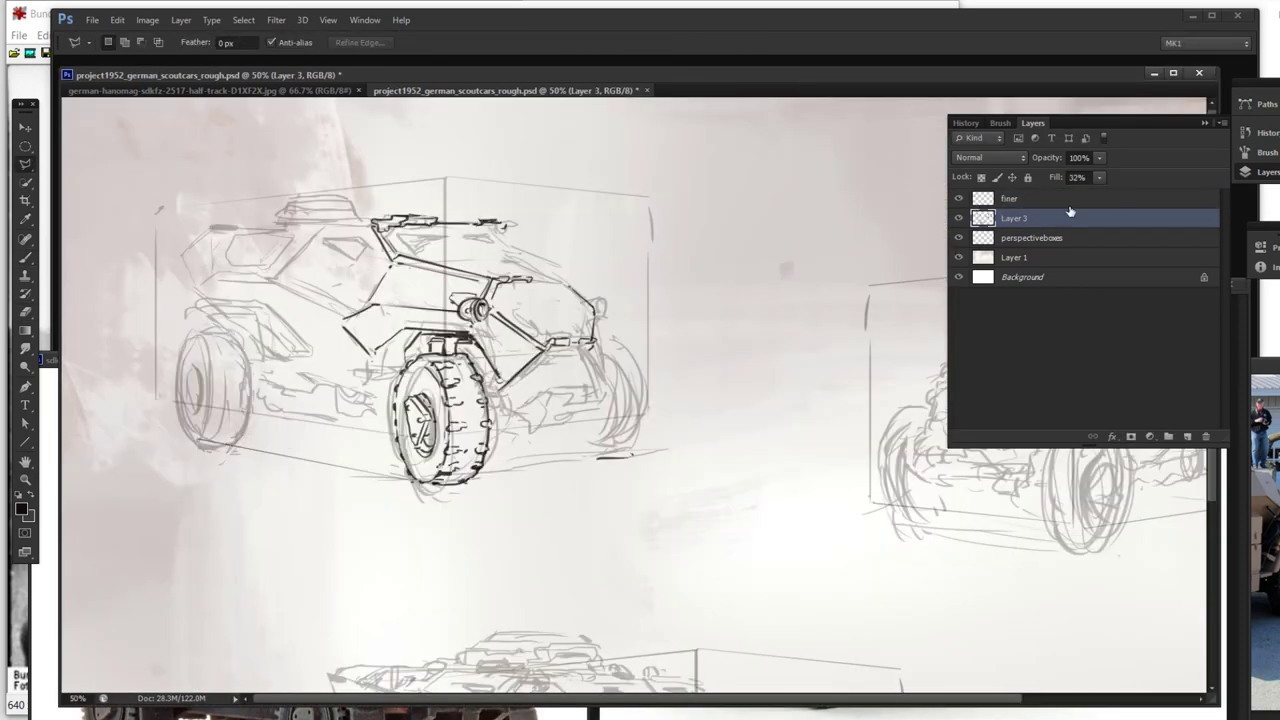
# Step: Outline the rear tire with clean strokes on the finer layer and adjust its shape with Free Transform
pyautogui.press('b')
pyautogui.click(1070, 199)
pyautogui.moveTo(201, 336); pyautogui.dragTo(208, 430)
pyautogui.moveTo(203, 443); pyautogui.dragTo(240, 446)
pyautogui.moveTo(175, 386); pyautogui.dragTo(206, 444)
pyautogui.moveTo(204, 337); pyautogui.dragTo(175, 394)
pyautogui.press('l')
pyautogui.moveTo(190, 326)
pyautogui.mouseDown()
pyautogui.moveTo(250, 356)
pyautogui.moveTo(242, 432)
pyautogui.mouseUp()
pyautogui.hotkey('ctrl', 't')
pyautogui.press('b')
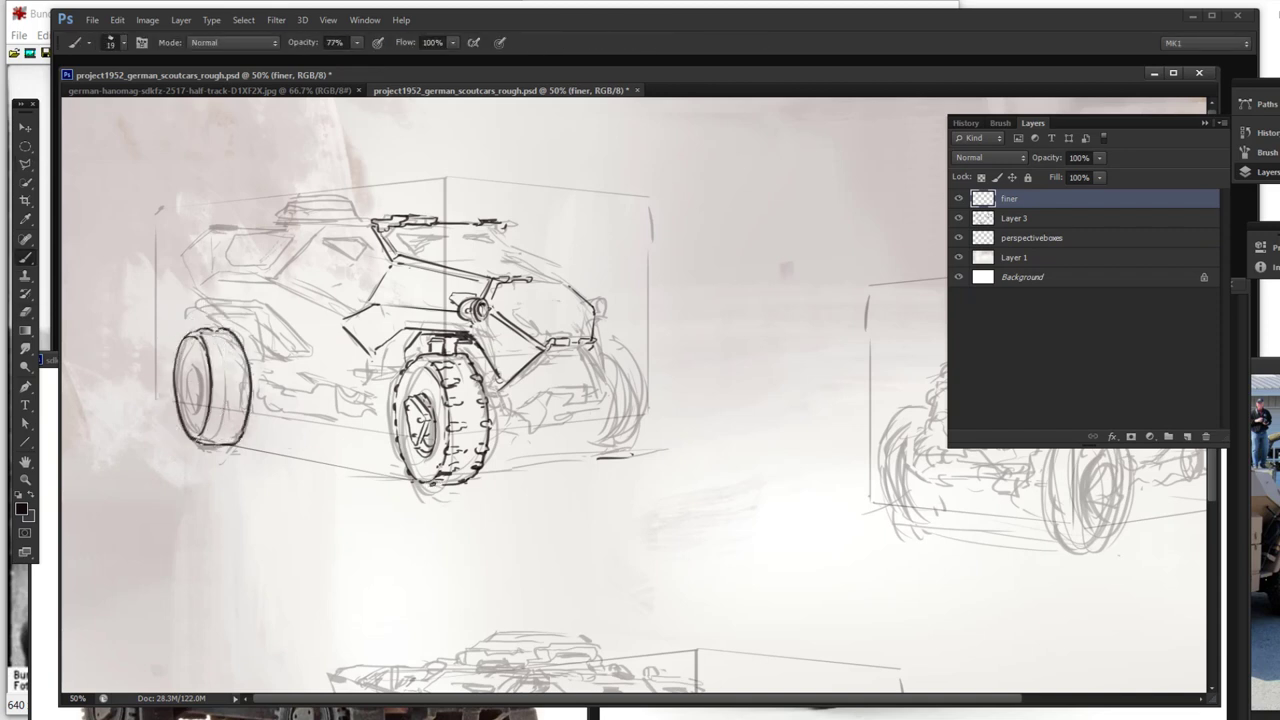
# Step: Lasso the near front wheel's hub, adjust it with Free Transform and clean up its edges
pyautogui.press('e')
pyautogui.press('b')
pyautogui.press('l')
pyautogui.moveTo(412, 391)
pyautogui.mouseDown()
pyautogui.moveTo(435, 418)
pyautogui.moveTo(424, 384)
pyautogui.moveTo(431, 424)
pyautogui.moveTo(418, 445)
pyautogui.mouseUp()
pyautogui.hotkey('ctrl', 't')
pyautogui.press('Return')
pyautogui.hotkey('ctrl', 'd')
pyautogui.press('b')
pyautogui.press('e')
pyautogui.press('b')
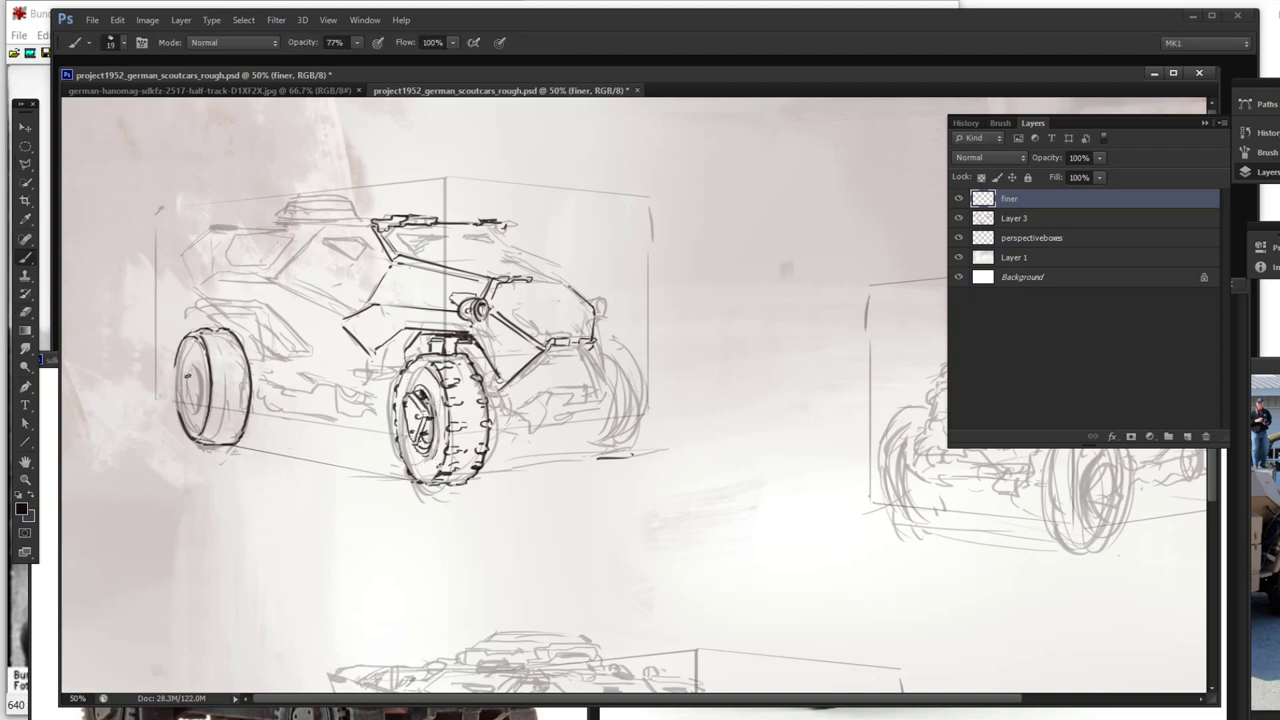
# Step: Draw the rear wheel's hub, then fit it into the rim with Free Transform
pyautogui.moveTo(192, 359)
pyautogui.mouseDown()
pyautogui.moveTo(178, 384)
pyautogui.moveTo(197, 408)
pyautogui.mouseUp()
pyautogui.moveTo(178, 387); pyautogui.dragTo(195, 410)
pyautogui.moveTo(191, 359)
pyautogui.mouseDown()
pyautogui.moveTo(200, 407)
pyautogui.moveTo(210, 360)
pyautogui.moveTo(189, 402)
pyautogui.moveTo(232, 443)
pyautogui.moveTo(219, 367)
pyautogui.moveTo(222, 390)
pyautogui.mouseUp()
pyautogui.press('l')
pyautogui.hotkey('ctrl', 't')
pyautogui.press('Return')
pyautogui.hotkey('ctrl', 'd')
pyautogui.press('b')
pyautogui.press('e')
pyautogui.press('b')
# Step: Add tread blocks around the rear tire and touch up its outer edge
pyautogui.moveTo(244, 384); pyautogui.dragTo(221, 408)
pyautogui.moveTo(203, 423)
pyautogui.mouseDown()
pyautogui.moveTo(216, 429)
pyautogui.moveTo(217, 412)
pyautogui.mouseUp()
pyautogui.moveTo(211, 366); pyautogui.dragTo(220, 372)
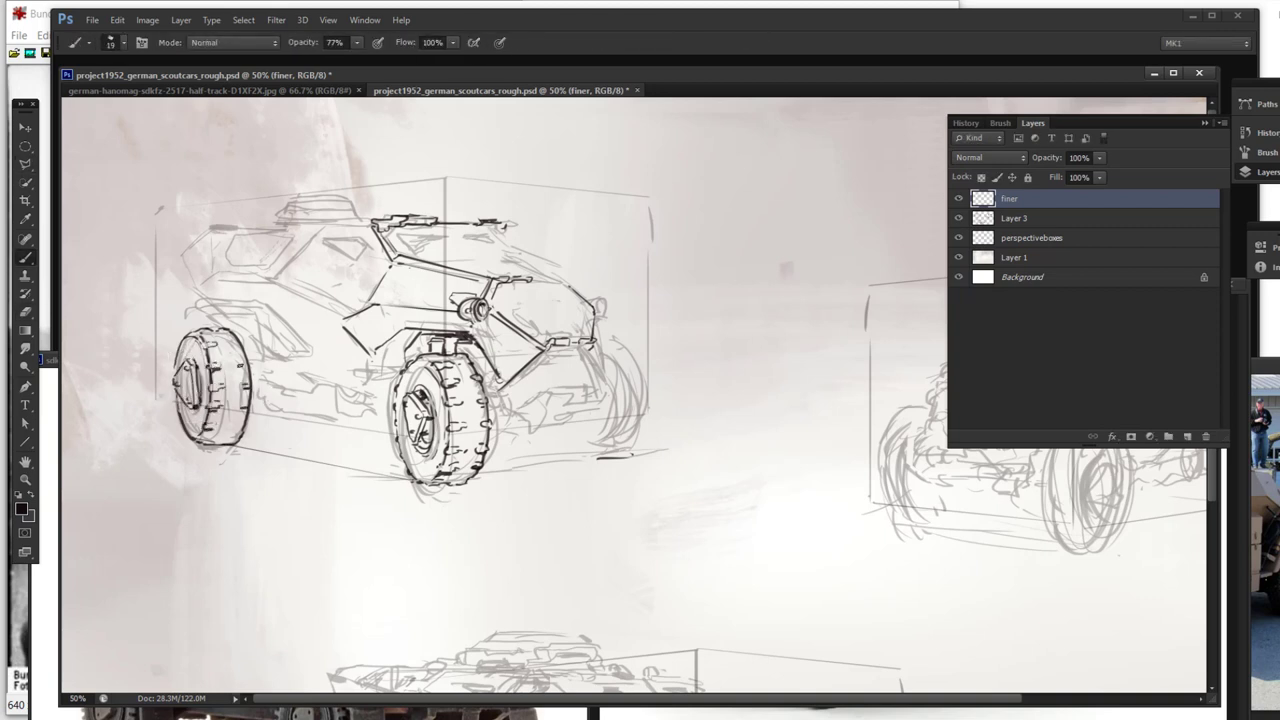
pyautogui.press('e')
pyautogui.press('b')
pyautogui.moveTo(232, 424); pyautogui.dragTo(244, 432)
pyautogui.moveTo(230, 438); pyautogui.dragTo(240, 444)
pyautogui.moveTo(178, 342); pyautogui.dragTo(190, 330)
# Step: Flip the canvas horizontally, collapse the Layers panel and draw the body's lower side edge and slanted side panel line
pyautogui.moveTo(222, 280); pyautogui.dragTo(200, 291)
pyautogui.moveTo(325, 305); pyautogui.dragTo(334, 310)
pyautogui.press('F2')
pyautogui.click(1205, 123)
pyautogui.moveTo(930, 314)
pyautogui.mouseDown()
pyautogui.moveTo(998, 279)
pyautogui.moveTo(1048, 276)
pyautogui.mouseUp()
pyautogui.moveTo(948, 225); pyautogui.dragTo(981, 260)
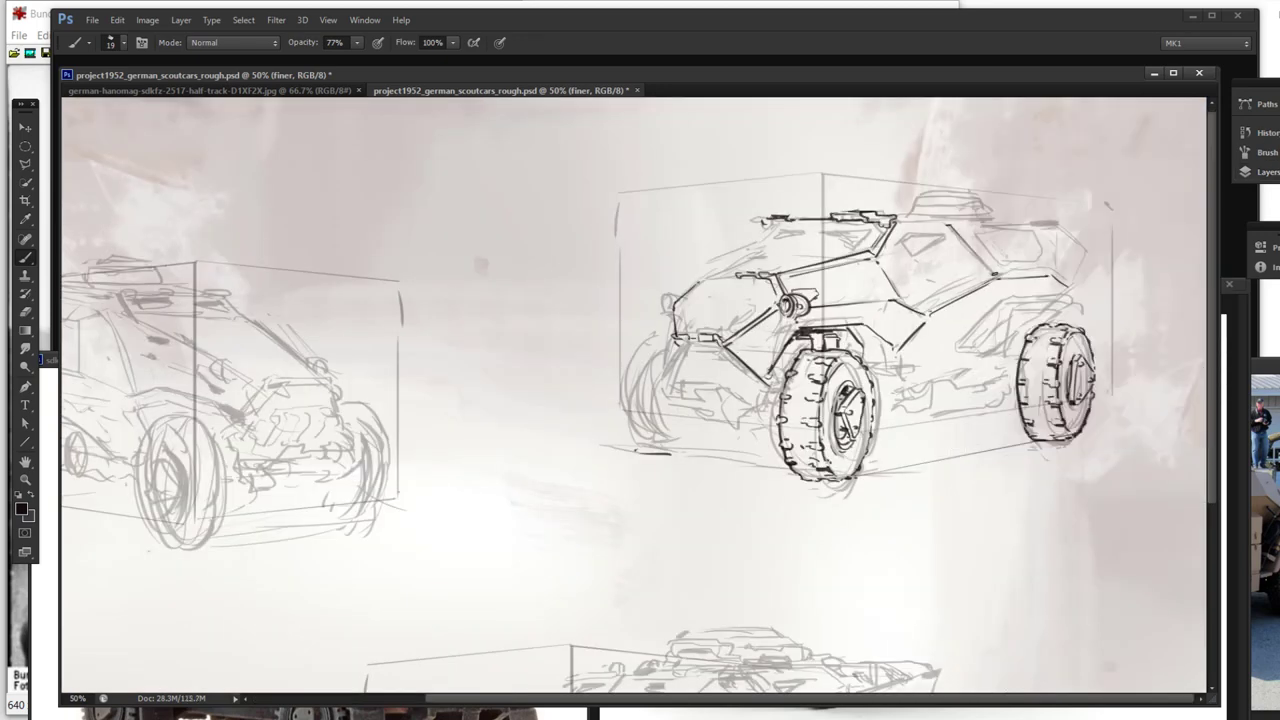
# Step: Draw the vehicle's rear roofline and pointed rear end with clean lines, erasing stray strokes at the tip
pyautogui.moveTo(892, 219); pyautogui.dragTo(1056, 224)
pyautogui.moveTo(1010, 277); pyautogui.dragTo(1058, 274)
pyautogui.moveTo(1057, 228); pyautogui.dragTo(1055, 272)
pyautogui.moveTo(1058, 228); pyautogui.dragTo(1094, 252)
pyautogui.press('e')
pyautogui.moveTo(1091, 252)
pyautogui.mouseDown()
pyautogui.moveTo(1071, 286)
pyautogui.moveTo(1106, 258)
pyautogui.mouseUp()
pyautogui.press('b')
pyautogui.moveTo(1070, 287); pyautogui.dragTo(1064, 297)
# Step: Thicken the near front wheel arch, start the side rail and draw the front bumper bar
pyautogui.moveTo(962, 352); pyautogui.dragTo(984, 352)
pyautogui.moveTo(842, 331); pyautogui.dragTo(868, 344)
pyautogui.moveTo(800, 337)
pyautogui.mouseDown()
pyautogui.moveTo(746, 408)
pyautogui.moveTo(676, 386)
pyautogui.mouseUp()
pyautogui.press('e')
pyautogui.press('b')
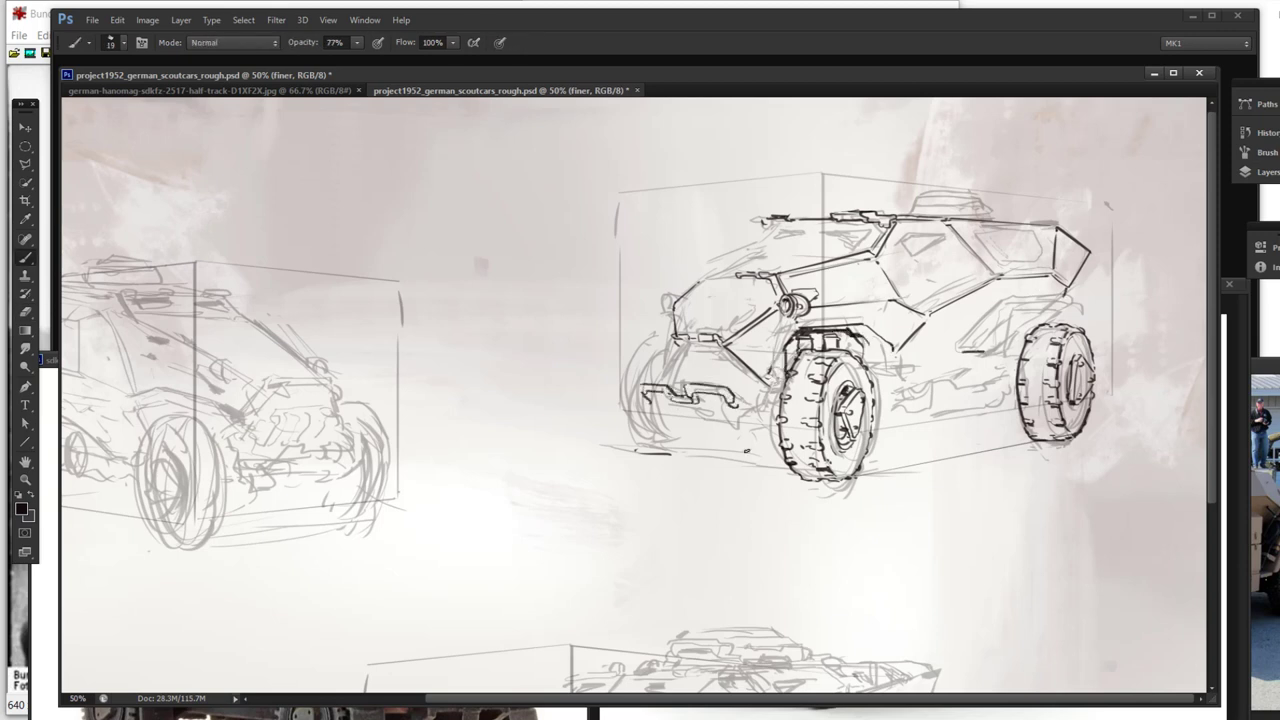
# Step: Adjust the bumper strokes with Free Transform and draw the bumper's lower edge and outer end
pyautogui.press('l')
pyautogui.hotkey('ctrl', 't')
pyautogui.moveTo(746, 432)
pyautogui.mouseDown()
pyautogui.moveTo(750, 420)
pyautogui.moveTo(768, 433)
pyautogui.moveTo(741, 432)
pyautogui.mouseUp()
pyautogui.press('Return')
pyautogui.press('b')
pyautogui.press('e')
pyautogui.press('b')
pyautogui.moveTo(700, 410); pyautogui.dragTo(740, 429)
pyautogui.press('e')
pyautogui.press('b')
pyautogui.moveTo(661, 407)
pyautogui.mouseDown()
pyautogui.moveTo(684, 428)
pyautogui.moveTo(644, 420)
pyautogui.mouseUp()
# Step: Adjust the bumper's outer end with Free Transform and refine its end and lower details using brush and eraser
pyautogui.press('l')
pyautogui.moveTo(672, 370)
pyautogui.mouseDown()
pyautogui.moveTo(664, 406)
pyautogui.moveTo(648, 388)
pyautogui.moveTo(706, 404)
pyautogui.moveTo(644, 398)
pyautogui.mouseUp()
pyautogui.hotkey('ctrl', 't')
pyautogui.press('Return')
pyautogui.press('e')
pyautogui.press('b')
pyautogui.press('e')
pyautogui.press('b')
pyautogui.moveTo(643, 396)
pyautogui.mouseDown()
pyautogui.moveTo(656, 423)
pyautogui.moveTo(654, 411)
pyautogui.mouseUp()
pyautogui.press('e')
pyautogui.press('b')
pyautogui.moveTo(668, 410); pyautogui.dragTo(696, 429)
# Step: Draw the front face, hood vents and far headlight, and extend the rail along the body side
pyautogui.moveTo(676, 336); pyautogui.dragTo(677, 378)
pyautogui.moveTo(752, 368)
pyautogui.mouseDown()
pyautogui.moveTo(772, 383)
pyautogui.moveTo(743, 379)
pyautogui.mouseUp()
pyautogui.moveTo(710, 287)
pyautogui.mouseDown()
pyautogui.moveTo(686, 313)
pyautogui.moveTo(712, 316)
pyautogui.mouseUp()
pyautogui.moveTo(711, 286); pyautogui.dragTo(694, 316)
pyautogui.moveTo(702, 313); pyautogui.dragTo(792, 328)
pyautogui.moveTo(658, 296); pyautogui.dragTo(675, 373)
pyautogui.moveTo(733, 348)
pyautogui.mouseDown()
pyautogui.moveTo(787, 348)
pyautogui.moveTo(789, 371)
pyautogui.mouseUp()
pyautogui.moveTo(862, 349); pyautogui.dragTo(962, 350)
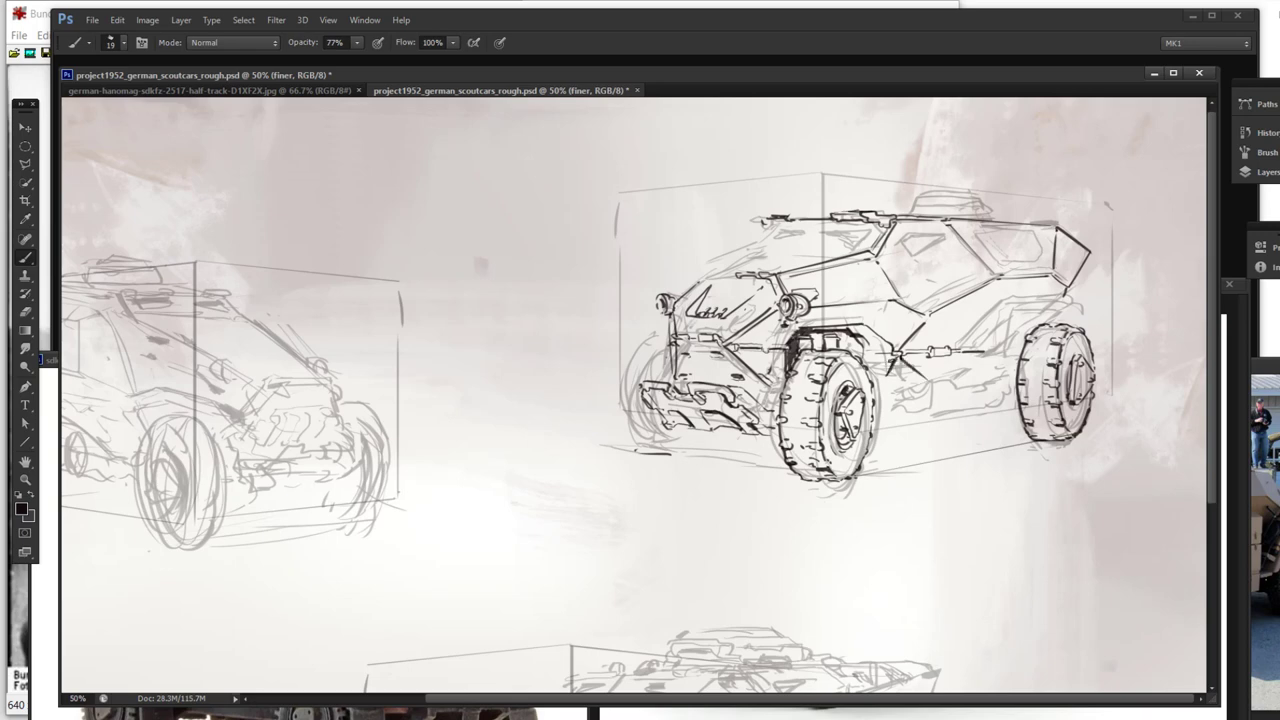
# Step: Darken the inside of the near front wheel arch and strengthen the lines around the near headlight and hood
pyautogui.scroll(-1, 826, 340)
pyautogui.moveTo(808, 370)
pyautogui.mouseDown()
pyautogui.moveTo(808, 414)
pyautogui.moveTo(810, 372)
pyautogui.mouseUp()
pyautogui.moveTo(847, 322); pyautogui.dragTo(847, 338)
pyautogui.moveTo(866, 322)
pyautogui.mouseDown()
pyautogui.moveTo(884, 342)
pyautogui.moveTo(900, 320)
pyautogui.mouseUp()
pyautogui.moveTo(758, 307); pyautogui.dragTo(777, 287)
# Step: Draw the far front wheel's outline and tread behind the bumper, cleaning overlaps with the eraser
pyautogui.moveTo(704, 430); pyautogui.dragTo(672, 426)
pyautogui.moveTo(662, 400); pyautogui.dragTo(676, 428)
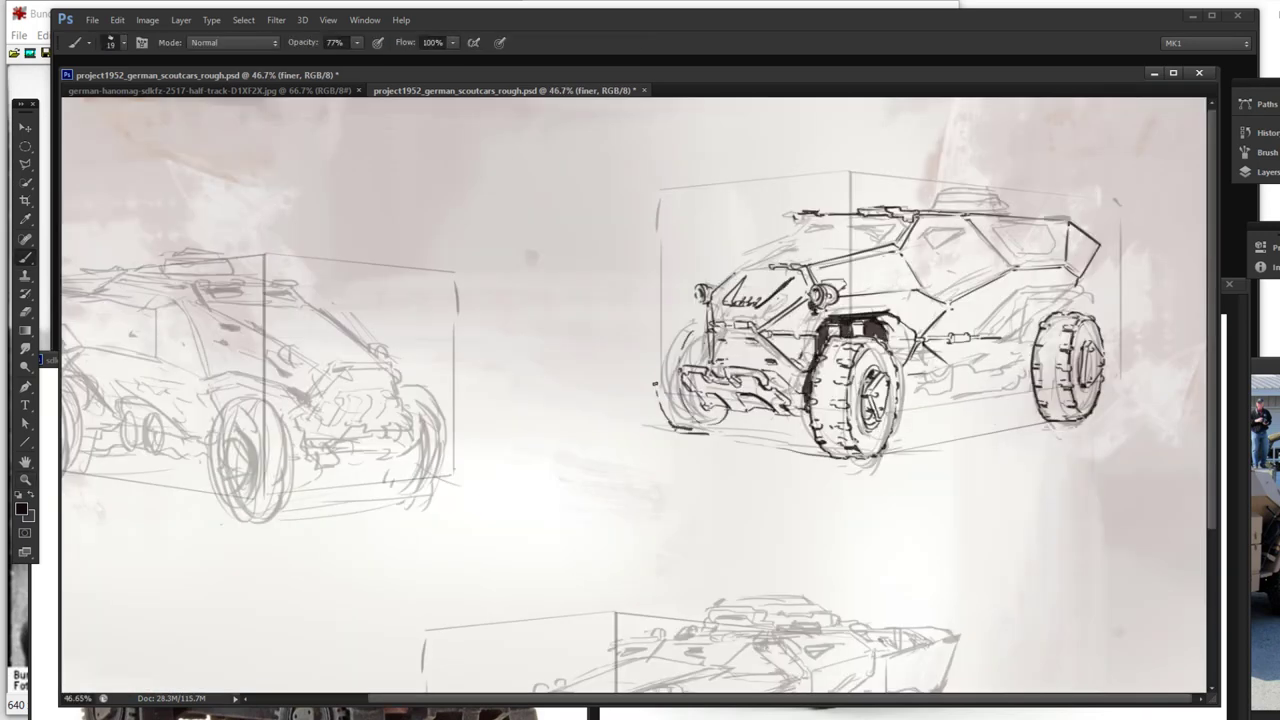
pyautogui.press('e')
pyautogui.moveTo(679, 330)
pyautogui.mouseDown()
pyautogui.moveTo(703, 325)
pyautogui.moveTo(675, 376)
pyautogui.moveTo(684, 398)
pyautogui.mouseUp()
pyautogui.press('b')
pyautogui.press('e')
pyautogui.press('b')
pyautogui.moveTo(678, 408); pyautogui.dragTo(688, 414)
pyautogui.press('e')
pyautogui.press('b')
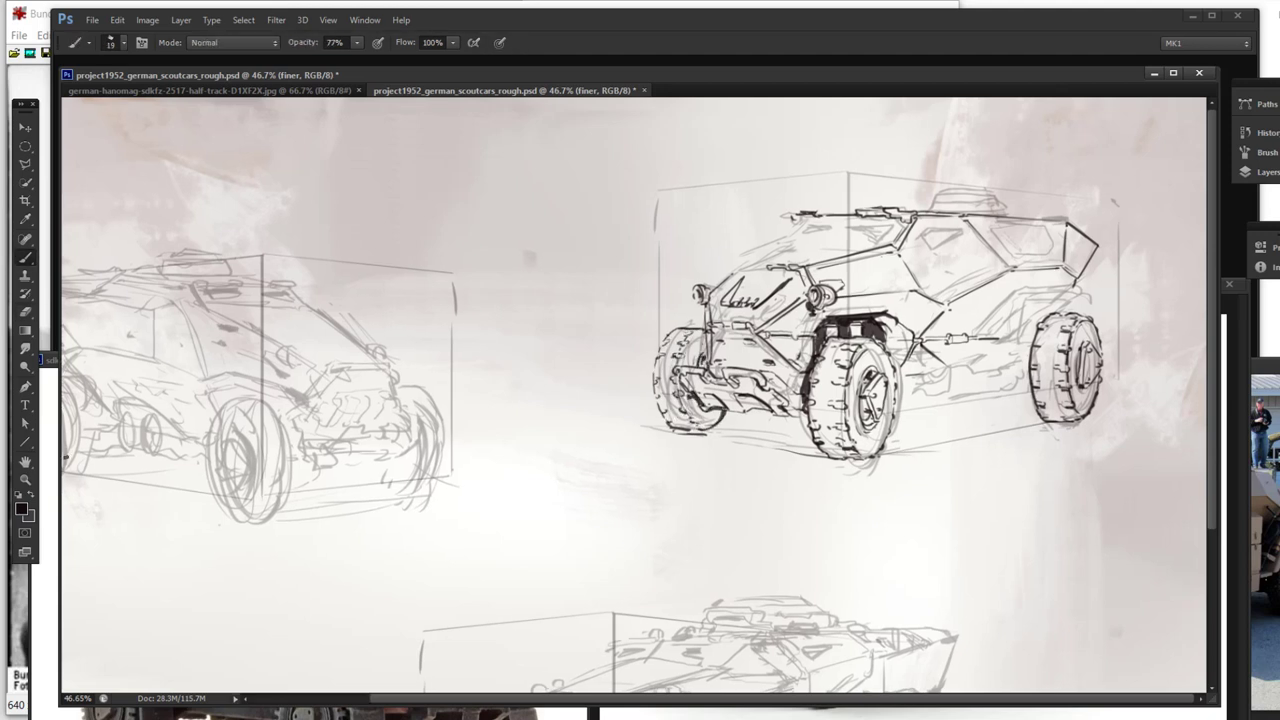
# Step: Flip the canvas back horizontally and draw clean lines around the rear side window
pyautogui.hotkey('ctrl', '-')
pyautogui.hotkey('ctrl', '-')
pyautogui.hotkey('ctrl', 'shift', 'h')
pyautogui.moveTo(325, 224); pyautogui.dragTo(602, 396)
pyautogui.moveTo(403, 272); pyautogui.dragTo(438, 214)
pyautogui.moveTo(348, 220); pyautogui.dragTo(424, 213)
pyautogui.moveTo(339, 272); pyautogui.dragTo(398, 272)
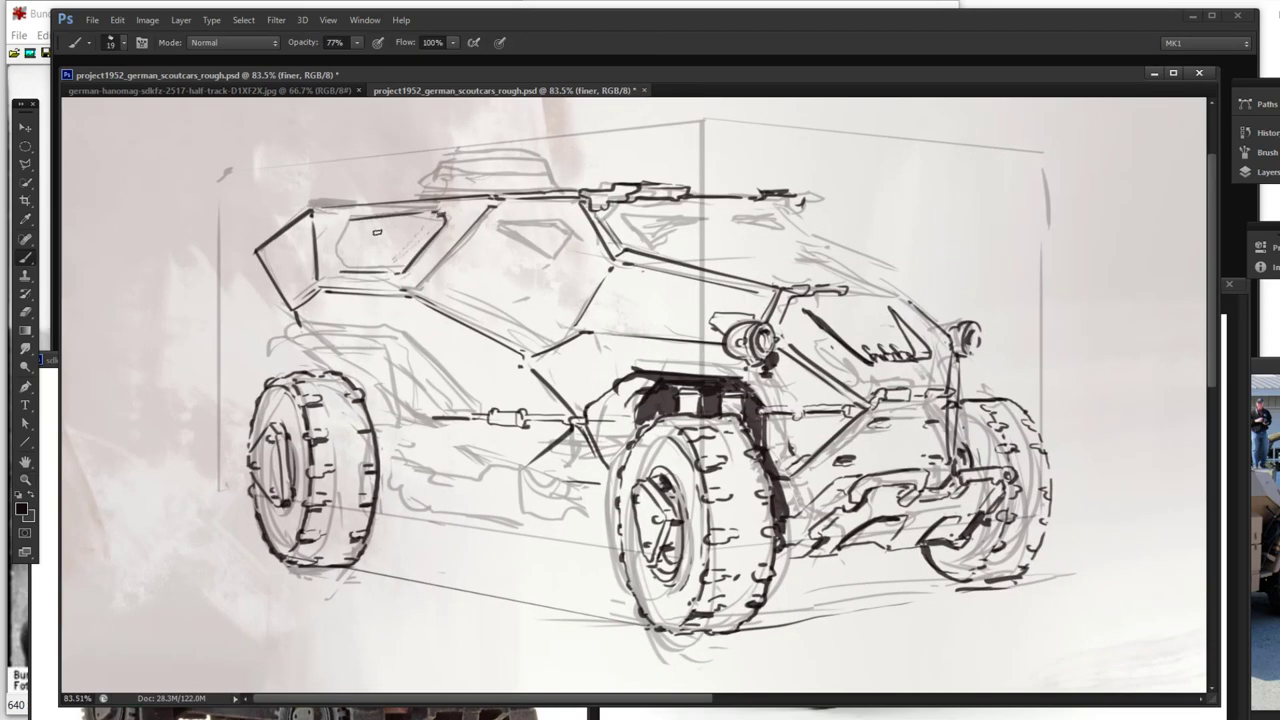
# Step: Transform the rear side window outline to fit its panel, then add hinges along its forward edge and clean the overlaps
pyautogui.press('l')
pyautogui.hotkey('ctrl', 't')
pyautogui.press('Return')
pyautogui.moveTo(350, 217); pyautogui.dragTo(333, 246)
pyautogui.press('e')
pyautogui.moveTo(400, 269)
pyautogui.mouseDown()
pyautogui.moveTo(442, 222)
pyautogui.moveTo(426, 252)
pyautogui.mouseUp()
pyautogui.press('b')
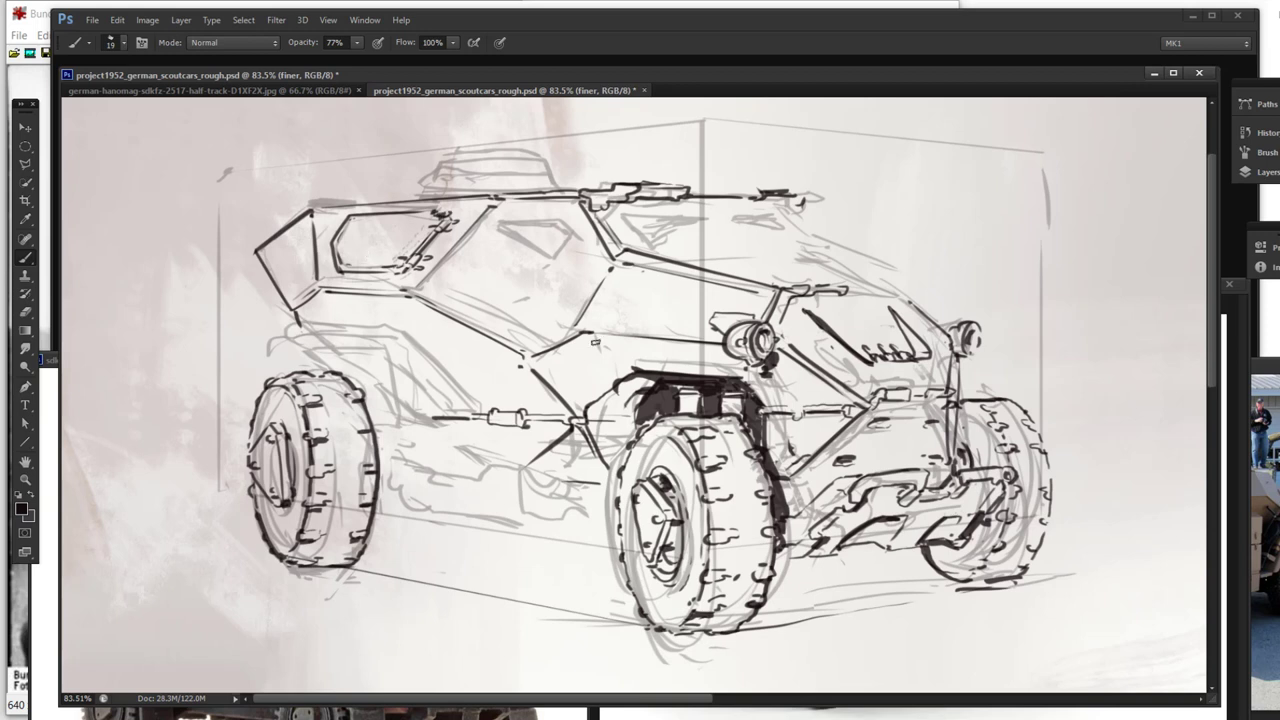
# Step: Draw the rear fender and its diagonal brace down to the side rail, and detail the inside of the front wheel arch
pyautogui.moveTo(400, 430)
pyautogui.mouseDown()
pyautogui.moveTo(383, 335)
pyautogui.moveTo(278, 350)
pyautogui.moveTo(378, 367)
pyautogui.moveTo(386, 433)
pyautogui.moveTo(431, 418)
pyautogui.mouseUp()
pyautogui.press('e')
pyautogui.press('b')
pyautogui.moveTo(388, 338); pyautogui.dragTo(428, 348)
pyautogui.moveTo(381, 324); pyautogui.dragTo(427, 348)
pyautogui.moveTo(290, 336); pyautogui.dragTo(362, 337)
pyautogui.moveTo(362, 337); pyautogui.dragTo(410, 335)
pyautogui.moveTo(307, 325); pyautogui.dragTo(328, 330)
pyautogui.moveTo(414, 340)
pyautogui.mouseDown()
pyautogui.moveTo(490, 418)
pyautogui.moveTo(478, 422)
pyautogui.mouseUp()
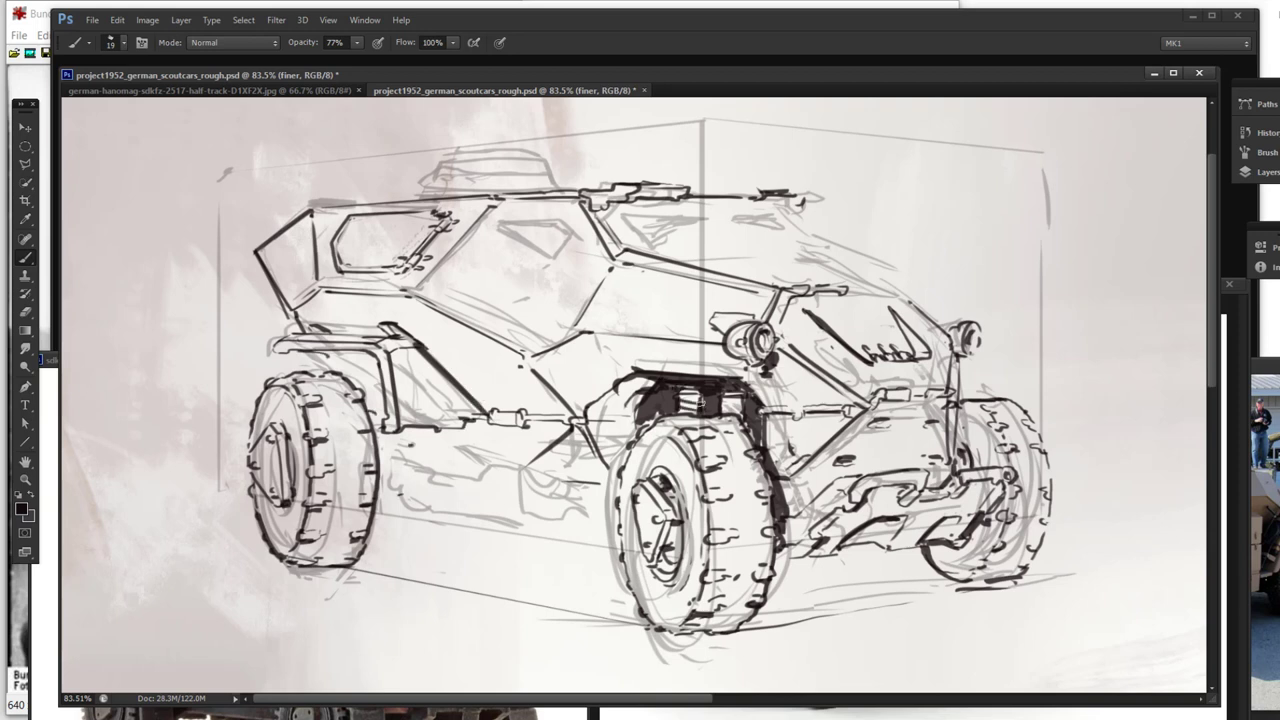
pyautogui.moveTo(668, 404); pyautogui.dragTo(744, 410)
pyautogui.moveTo(652, 376); pyautogui.dragTo(630, 400)
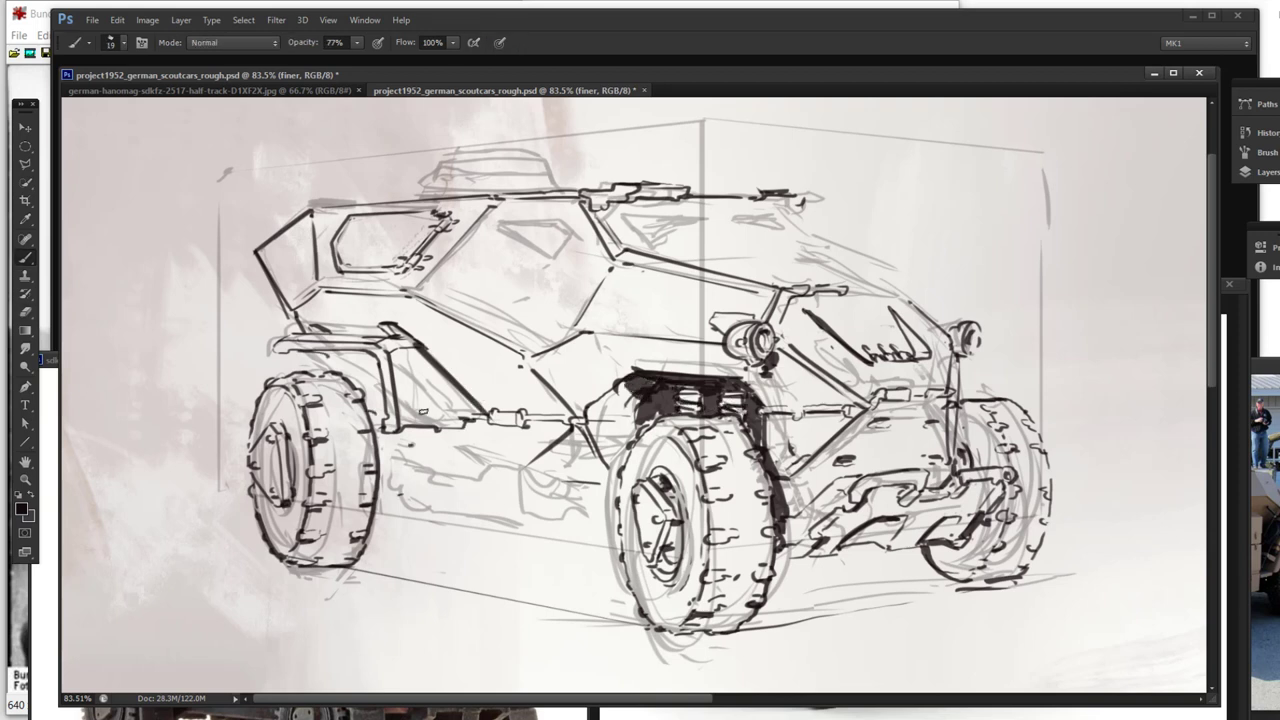
# Step: Draw the stepped sill between the front and rear wheels, erasing overlaps and adding inner panel lines
pyautogui.moveTo(472, 481)
pyautogui.mouseDown()
pyautogui.moveTo(524, 466)
pyautogui.moveTo(545, 530)
pyautogui.moveTo(605, 527)
pyautogui.mouseUp()
pyautogui.moveTo(472, 468); pyautogui.dragTo(391, 480)
pyautogui.press('e')
pyautogui.moveTo(440, 468)
pyautogui.mouseDown()
pyautogui.moveTo(445, 520)
pyautogui.moveTo(554, 536)
pyautogui.mouseUp()
pyautogui.press('b')
pyautogui.press('e')
pyautogui.moveTo(541, 531); pyautogui.dragTo(562, 530)
pyautogui.press('b')
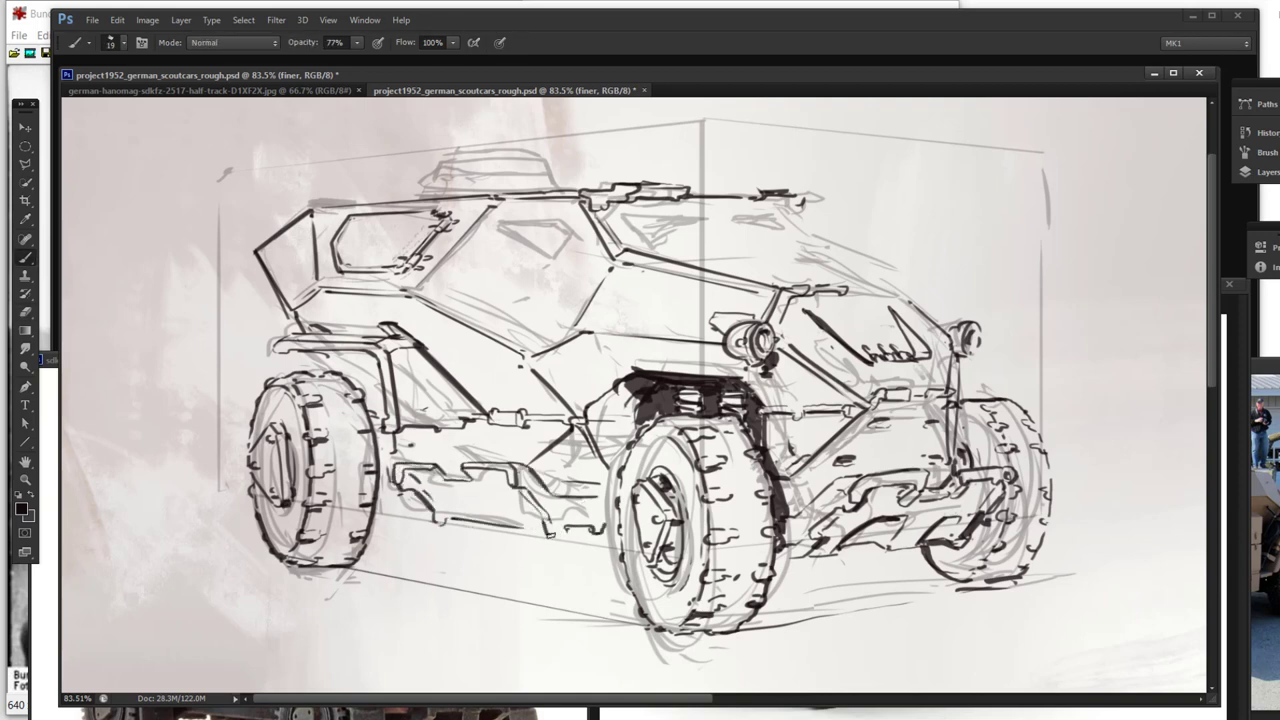
pyautogui.press('e')
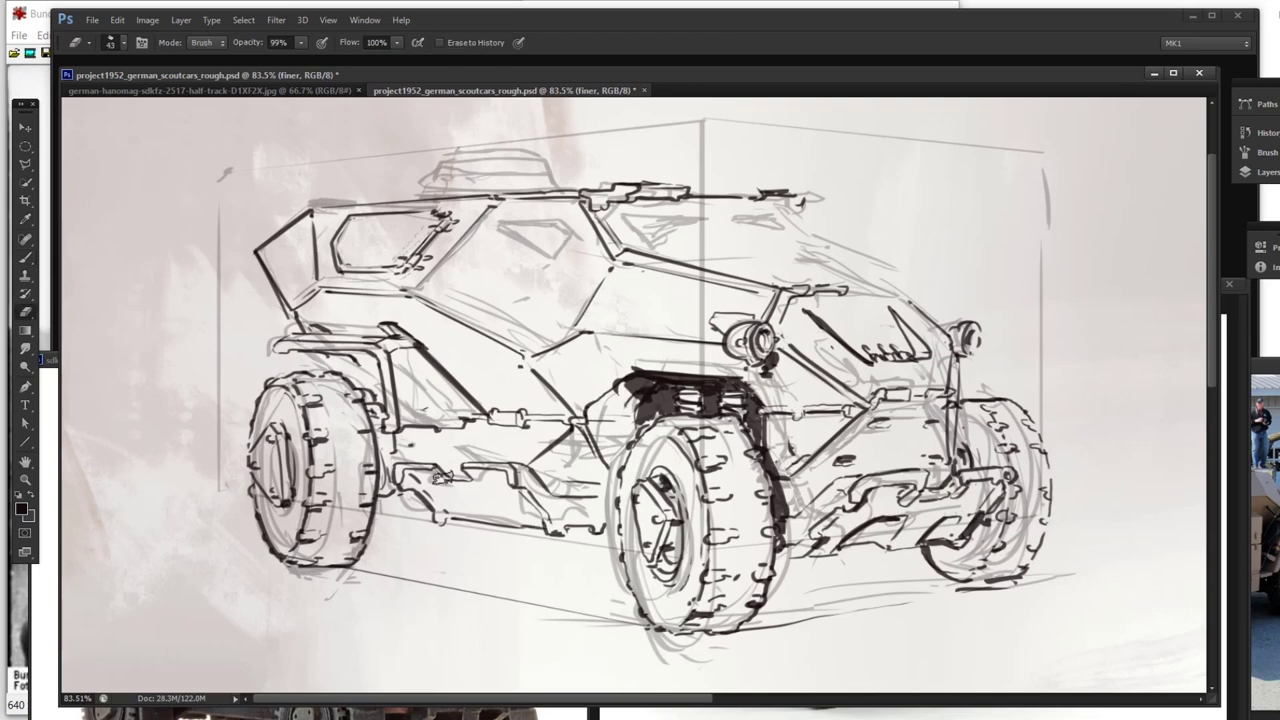
pyautogui.press('b')
pyautogui.moveTo(436, 474)
pyautogui.mouseDown()
pyautogui.moveTo(510, 508)
pyautogui.moveTo(441, 492)
pyautogui.moveTo(510, 513)
pyautogui.moveTo(478, 522)
pyautogui.mouseUp()
pyautogui.press('e')
pyautogui.press('b')
# Step: Darken the middle side window and rear wheel arch, and start a vision slit in the rear side window
pyautogui.moveTo(513, 222)
pyautogui.mouseDown()
pyautogui.moveTo(556, 258)
pyautogui.moveTo(507, 230)
pyautogui.mouseUp()
pyautogui.moveTo(510, 232)
pyautogui.mouseDown()
pyautogui.moveTo(555, 259)
pyautogui.moveTo(564, 238)
pyautogui.mouseUp()
pyautogui.moveTo(624, 386); pyautogui.dragTo(640, 396)
pyautogui.moveTo(352, 378); pyautogui.dragTo(384, 400)
pyautogui.moveTo(346, 356); pyautogui.dragTo(384, 382)
pyautogui.moveTo(360, 228); pyautogui.dragTo(406, 228)
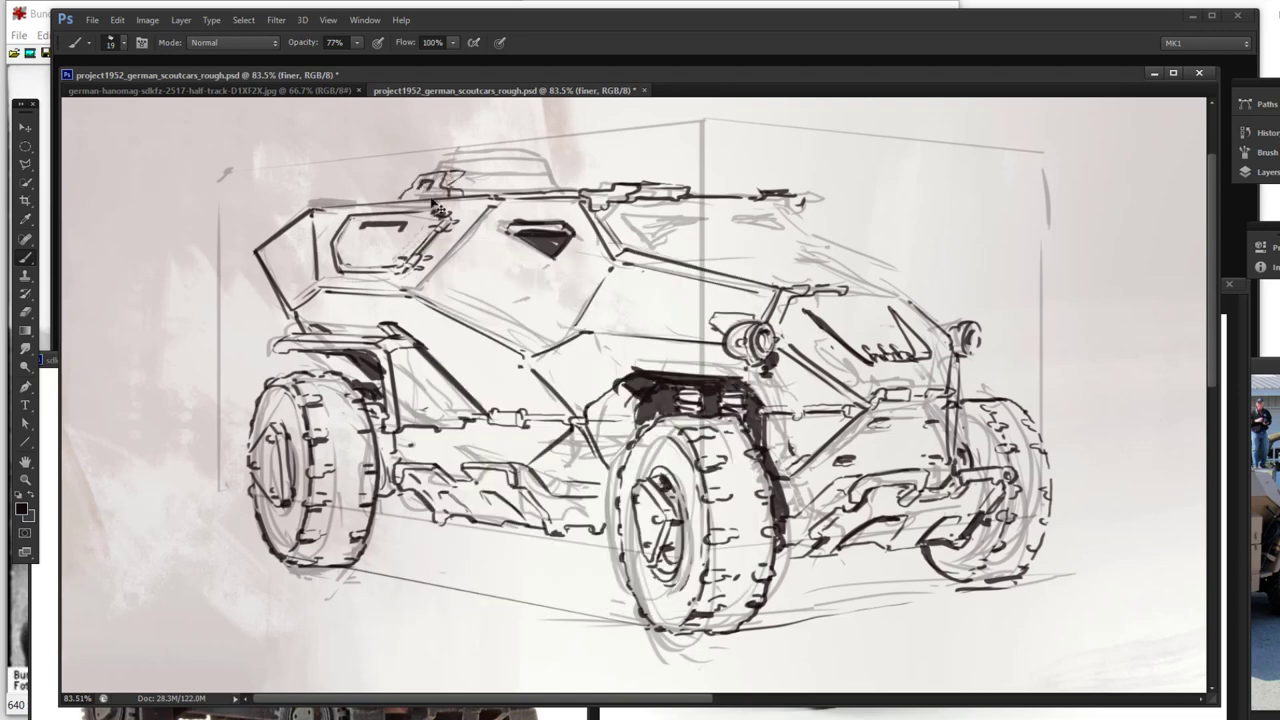
# Step: Draw the roof turret with its hatch and raised rim, erasing the lines that overlap it
pyautogui.moveTo(400, 197); pyautogui.dragTo(545, 168)
pyautogui.moveTo(448, 160); pyautogui.dragTo(548, 160)
pyautogui.moveTo(550, 172); pyautogui.dragTo(562, 188)
pyautogui.moveTo(438, 163)
pyautogui.mouseDown()
pyautogui.moveTo(433, 176)
pyautogui.moveTo(442, 166)
pyautogui.mouseUp()
pyautogui.moveTo(433, 151); pyautogui.dragTo(484, 151)
pyautogui.press('e')
pyautogui.press('b')
pyautogui.press('e')
pyautogui.moveTo(464, 193); pyautogui.dragTo(514, 178)
pyautogui.press('b')
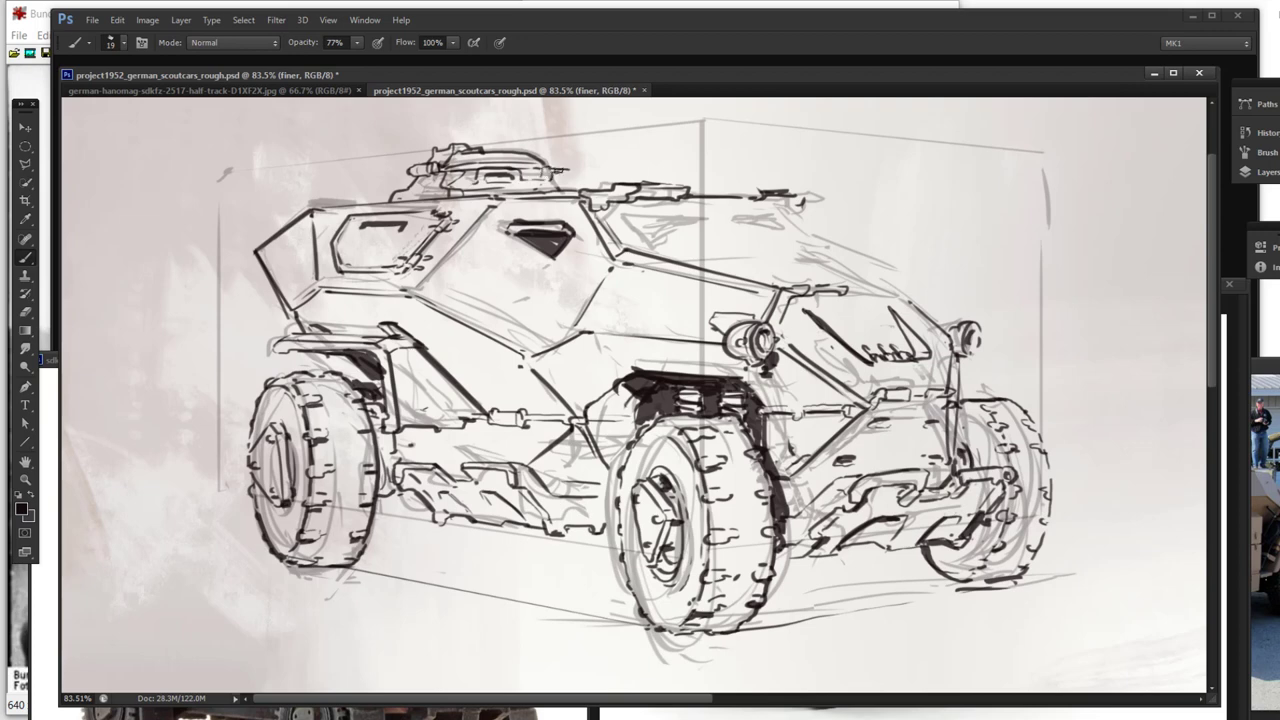
# Step: Draw the windshield's lower edge and the far hood edge, and fill the two front vision slits
pyautogui.moveTo(622, 245); pyautogui.dragTo(796, 248)
pyautogui.moveTo(820, 250); pyautogui.dragTo(907, 295)
pyautogui.hotkey('ctrl', 'z')
pyautogui.moveTo(617, 216)
pyautogui.mouseDown()
pyautogui.moveTo(711, 217)
pyautogui.moveTo(690, 217)
pyautogui.mouseUp()
pyautogui.moveTo(690, 219)
pyautogui.mouseDown()
pyautogui.moveTo(628, 232)
pyautogui.moveTo(780, 224)
pyautogui.mouseUp()
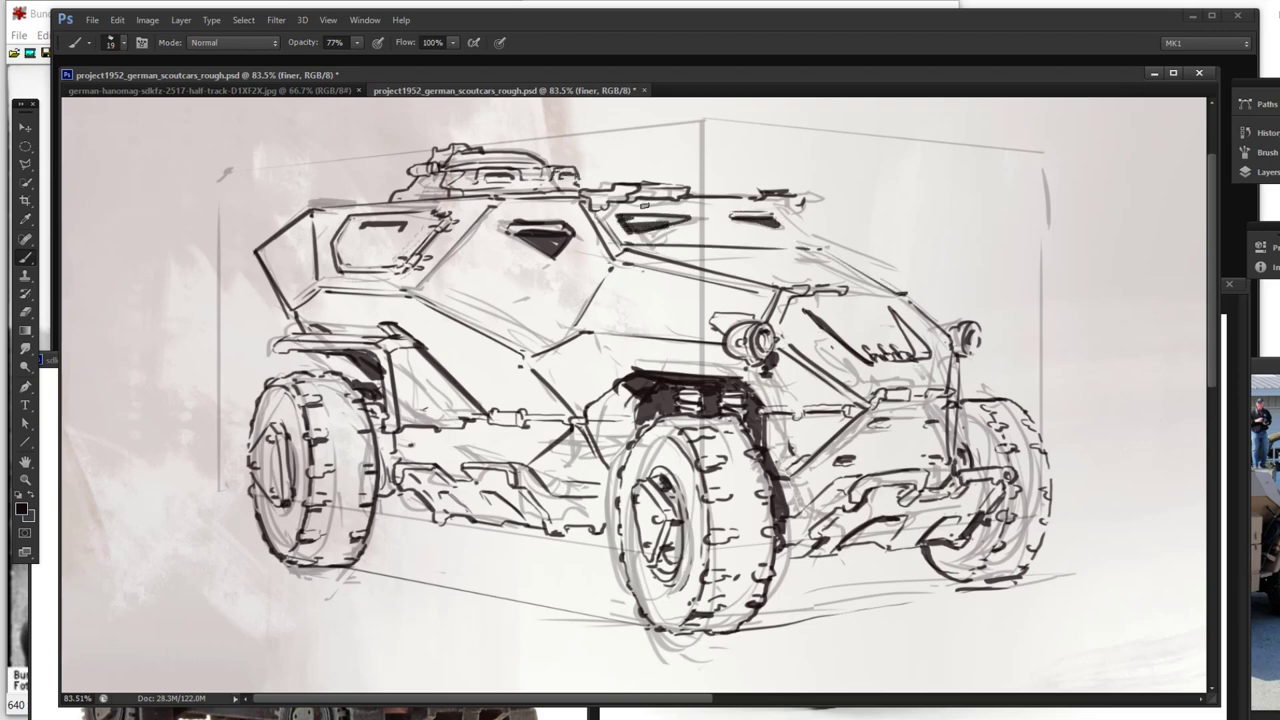
# Step: Draw the pillar between the side windows, fill the rear window's vision slit and touch up the roof and front arch lines
pyautogui.hotkey('ctrl', 'z')
pyautogui.moveTo(474, 232); pyautogui.dragTo(420, 288)
pyautogui.press('e')
pyautogui.press('b')
pyautogui.moveTo(502, 201); pyautogui.dragTo(467, 236)
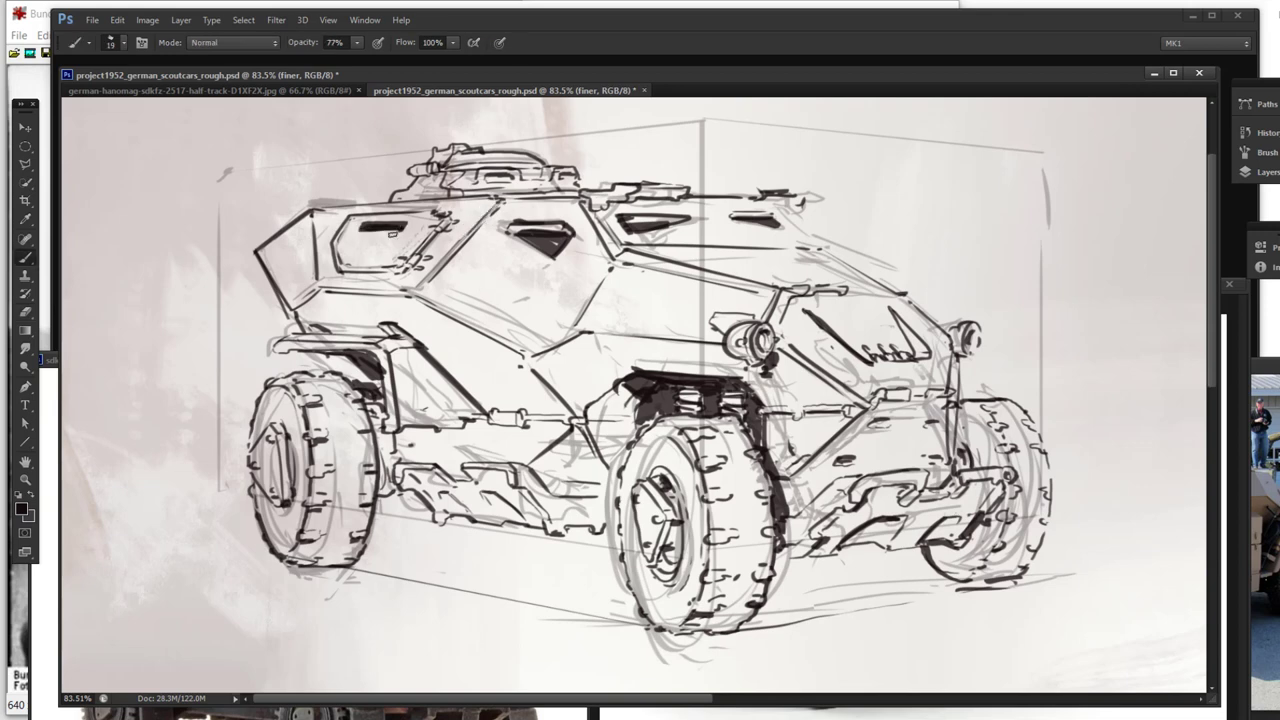
pyautogui.moveTo(360, 230); pyautogui.dragTo(408, 232)
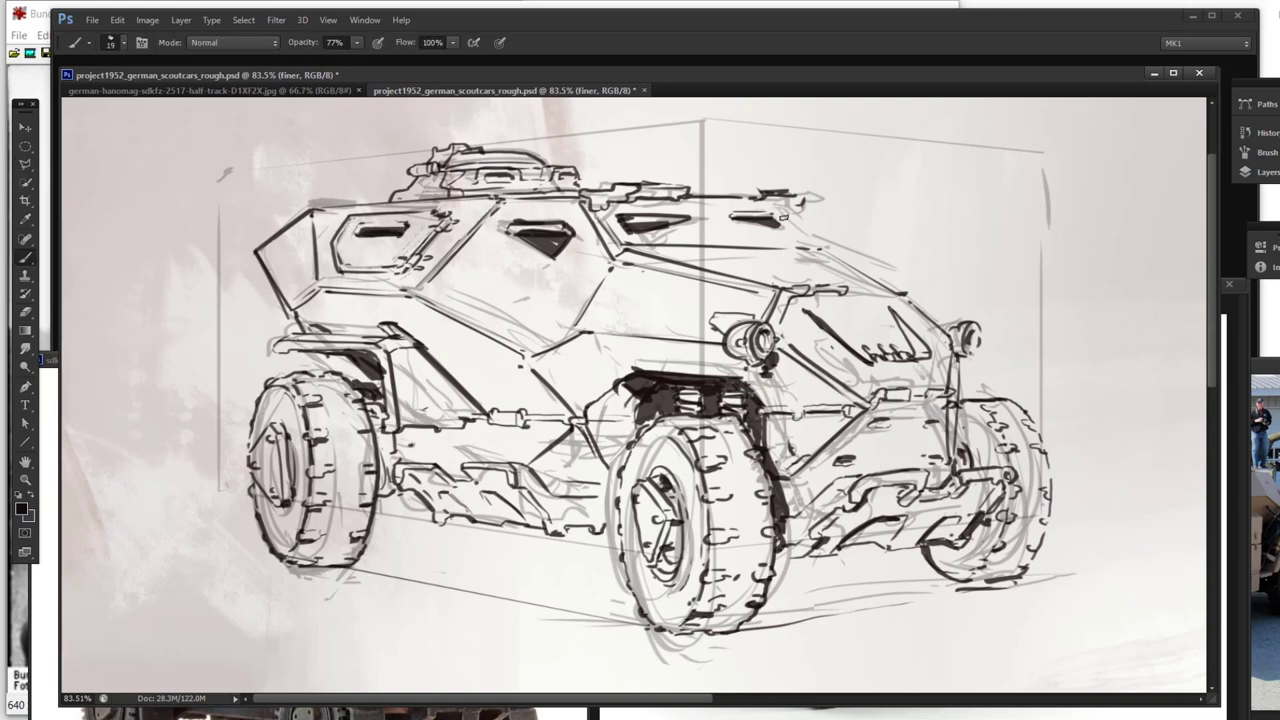
pyautogui.moveTo(782, 209); pyautogui.dragTo(812, 243)
pyautogui.moveTo(746, 195); pyautogui.dragTo(442, 225)
pyautogui.moveTo(640, 400); pyautogui.dragTo(640, 380)
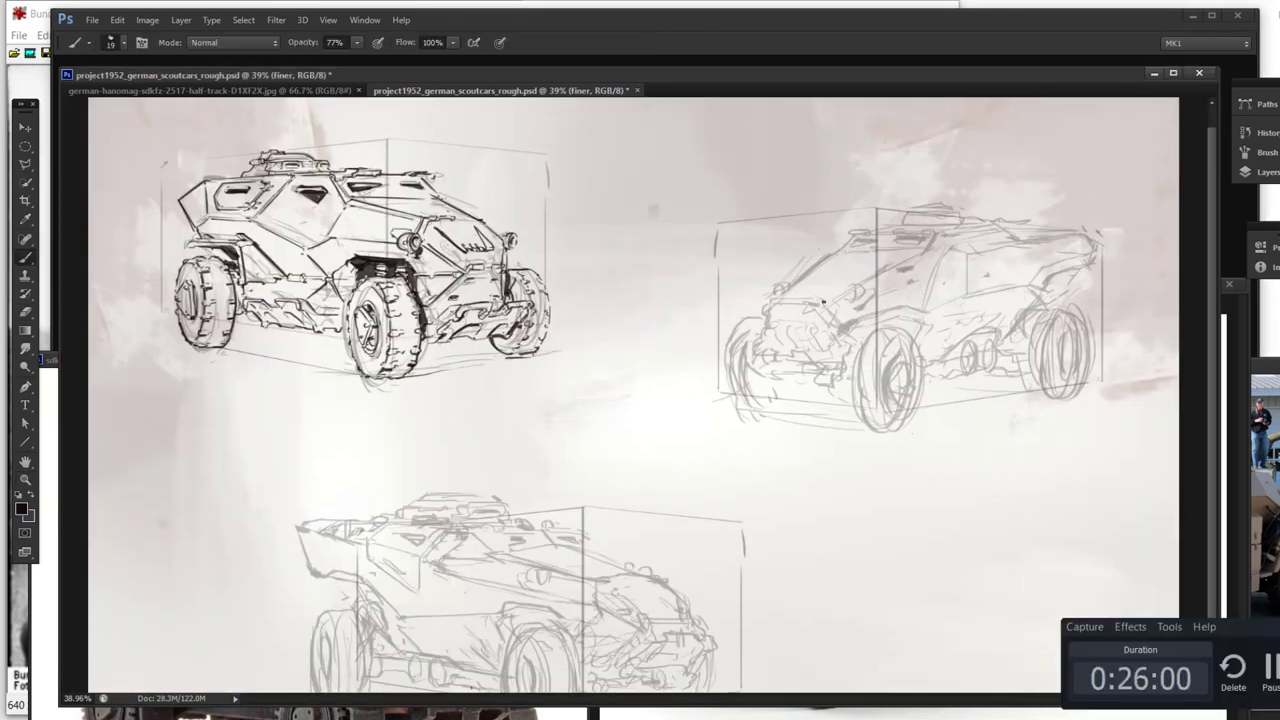
# Step: Draw clean windshield pillars, roof line and side body lines over the rough sketch of the second scout car
pyautogui.moveTo(836, 250); pyautogui.dragTo(779, 297)
pyautogui.moveTo(928, 244); pyautogui.dragTo(822, 303)
pyautogui.moveTo(836, 250); pyautogui.dragTo(1180, 240)
pyautogui.moveTo(770, 332); pyautogui.dragTo(699, 497)
pyautogui.moveTo(779, 328)
pyautogui.mouseDown()
pyautogui.moveTo(971, 290)
pyautogui.moveTo(816, 353)
pyautogui.mouseUp()
pyautogui.hotkey('ctrl', 'z')
pyautogui.moveTo(817, 356)
pyautogui.mouseDown()
pyautogui.moveTo(820, 457)
pyautogui.moveTo(960, 321)
pyautogui.mouseUp()
pyautogui.moveTo(960, 321); pyautogui.dragTo(1136, 291)
pyautogui.moveTo(1020, 318); pyautogui.dragTo(1110, 303)
# Step: Clean up overlaps on the second car, add lines along its front roof edge, and save the file
pyautogui.press('e')
pyautogui.moveTo(784, 328)
pyautogui.mouseDown()
pyautogui.moveTo(839, 331)
pyautogui.moveTo(906, 290)
pyautogui.moveTo(936, 306)
pyautogui.mouseUp()
pyautogui.press('b')
pyautogui.press('e')
pyautogui.press('b')
pyautogui.hotkey('ctrl', 'z')
pyautogui.moveTo(842, 282)
pyautogui.mouseDown()
pyautogui.moveTo(916, 277)
pyautogui.moveTo(928, 307)
pyautogui.mouseUp()
pyautogui.moveTo(742, 285); pyautogui.dragTo(866, 278)
pyautogui.moveTo(744, 272); pyautogui.dragTo(876, 266)
pyautogui.hotkey('ctrl', 's')
# Step: Rework the second car's upper body lines with the eraser and brush, replacing rejected strokes, and save the file
pyautogui.press('e')
pyautogui.moveTo(684, 327)
pyautogui.mouseDown()
pyautogui.moveTo(515, 336)
pyautogui.moveTo(656, 337)
pyautogui.moveTo(612, 336)
pyautogui.mouseUp()
pyautogui.press('b')
pyautogui.moveTo(562, 325); pyautogui.dragTo(503, 335)
pyautogui.moveTo(681, 306)
pyautogui.mouseDown()
pyautogui.moveTo(636, 308)
pyautogui.moveTo(694, 304)
pyautogui.moveTo(690, 330)
pyautogui.moveTo(506, 306)
pyautogui.mouseUp()
pyautogui.hotkey('ctrl', 'alt', 'z')
pyautogui.hotkey('ctrl', 'alt', 'z')
pyautogui.moveTo(676, 306); pyautogui.dragTo(620, 308)
pyautogui.hotkey('ctrl', 's')
# Step: Detail the second car's front roof edge, then copy a vision flap to a new layer and transform the copy into position
pyautogui.press('z')
pyautogui.moveTo(1084, 248); pyautogui.dragTo(808, 262)
pyautogui.press('b')
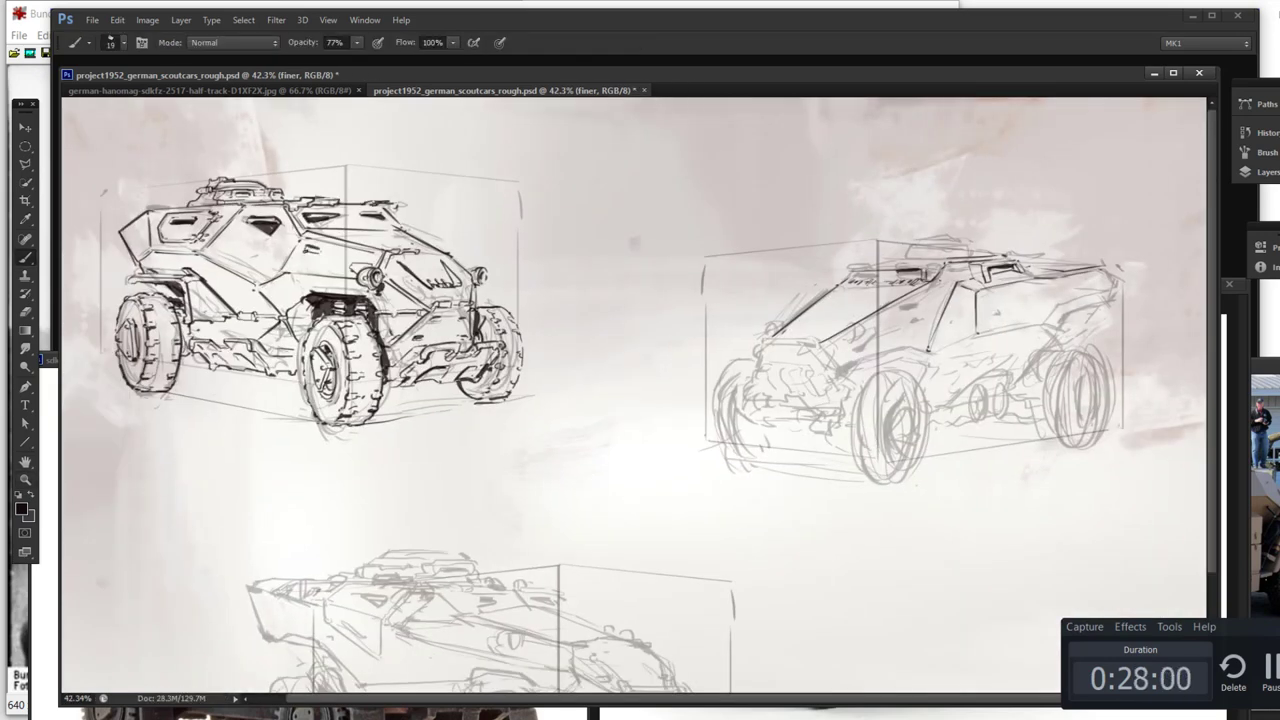
pyautogui.press('z')
pyautogui.moveTo(997, 239); pyautogui.dragTo(1200, 245)
pyautogui.press('b')
pyautogui.moveTo(638, 353); pyautogui.dragTo(630, 381)
pyautogui.moveTo(704, 331); pyautogui.dragTo(803, 325)
pyautogui.press('l')
pyautogui.click(790, 342)
pyautogui.hotkey('ctrl', 'j')
pyautogui.hotkey('ctrl', 't')
pyautogui.moveTo(705, 356)
pyautogui.mouseDown()
pyautogui.moveTo(606, 326)
pyautogui.moveTo(824, 307)
pyautogui.mouseUp()
pyautogui.press('Return')
# Step: Draw the second car's low roof turret with a round weapon mount in front and refine the vision flaps
pyautogui.press('b')
pyautogui.moveTo(760, 270); pyautogui.dragTo(690, 306)
pyautogui.moveTo(612, 318); pyautogui.dragTo(683, 309)
pyautogui.moveTo(838, 306); pyautogui.dragTo(869, 336)
pyautogui.moveTo(624, 301); pyautogui.dragTo(802, 292)
pyautogui.moveTo(612, 334); pyautogui.dragTo(688, 330)
pyautogui.press('z')
pyautogui.moveTo(549, 236)
pyautogui.mouseDown()
pyautogui.moveTo(560, 333)
pyautogui.moveTo(486, 310)
pyautogui.mouseUp()
pyautogui.press('b')
pyautogui.moveTo(588, 267)
pyautogui.mouseDown()
pyautogui.moveTo(628, 303)
pyautogui.moveTo(752, 298)
pyautogui.mouseUp()
pyautogui.moveTo(967, 361); pyautogui.dragTo(837, 339)
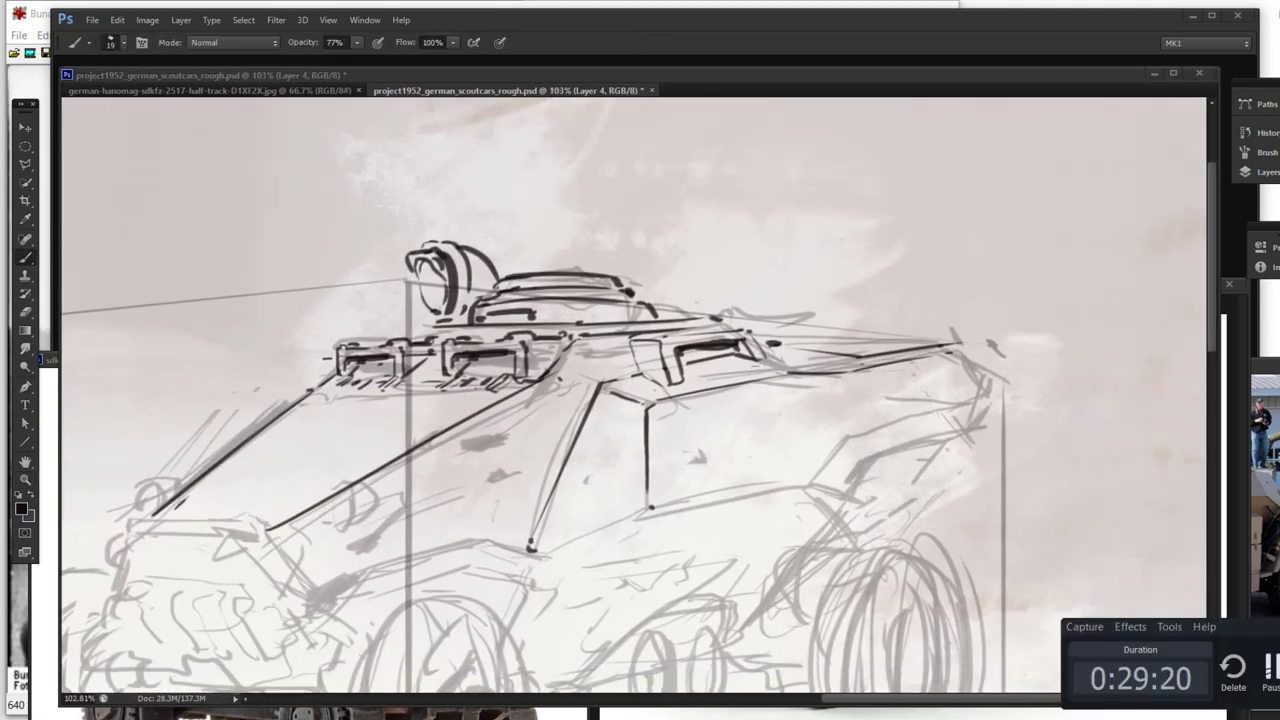
# Step: Detail the turret's hatch and base, and add a small cylindrical fitting at its rear end
pyautogui.click(538, 122)
pyautogui.moveTo(489, 306); pyautogui.dragTo(538, 306)
pyautogui.moveTo(541, 305); pyautogui.dragTo(599, 318)
pyautogui.moveTo(612, 280); pyautogui.dragTo(638, 275)
pyautogui.moveTo(653, 286)
pyautogui.mouseDown()
pyautogui.moveTo(650, 272)
pyautogui.moveTo(662, 274)
pyautogui.mouseUp()
pyautogui.moveTo(645, 268); pyautogui.dragTo(590, 268)
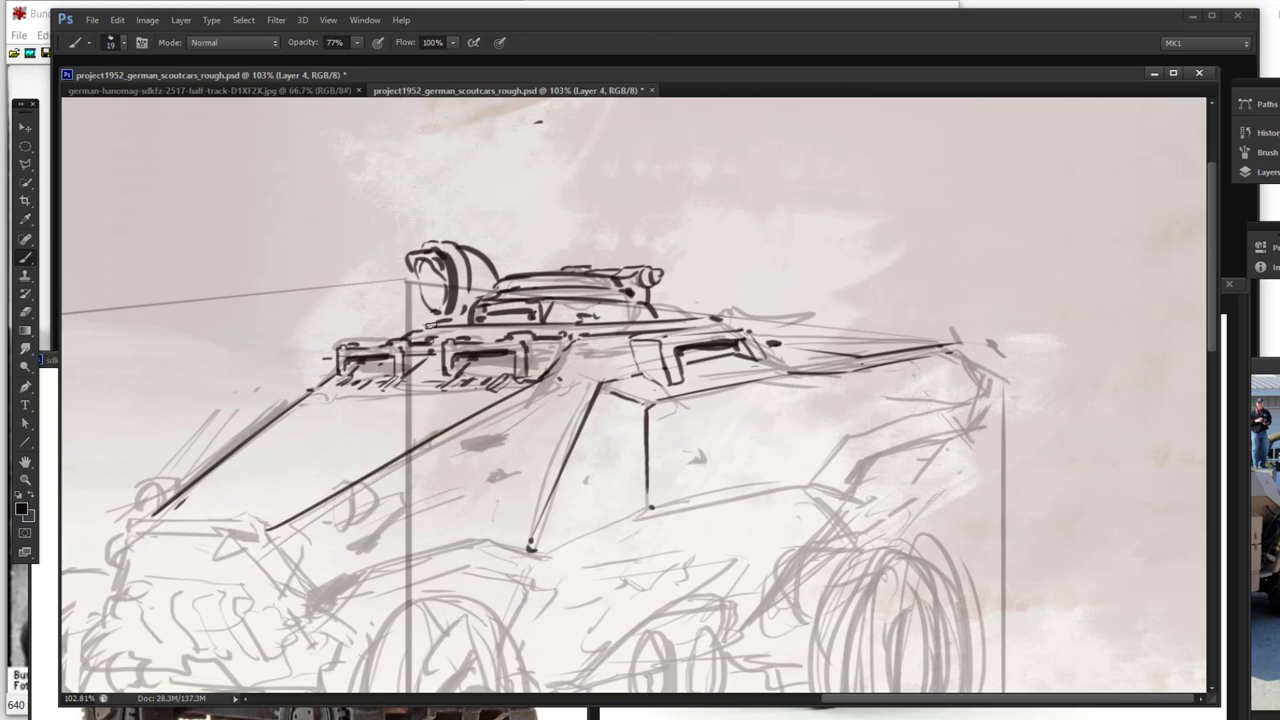
# Step: Darken the inside of the round mount and draw a thick cylindrical barrel across its upper edge
pyautogui.moveTo(424, 264); pyautogui.dragTo(446, 300)
pyautogui.press('e')
pyautogui.moveTo(459, 262); pyautogui.dragTo(456, 304)
pyautogui.press('b')
pyautogui.moveTo(372, 235)
pyautogui.mouseDown()
pyautogui.moveTo(386, 264)
pyautogui.moveTo(430, 236)
pyautogui.mouseUp()
pyautogui.moveTo(410, 263); pyautogui.dragTo(380, 266)
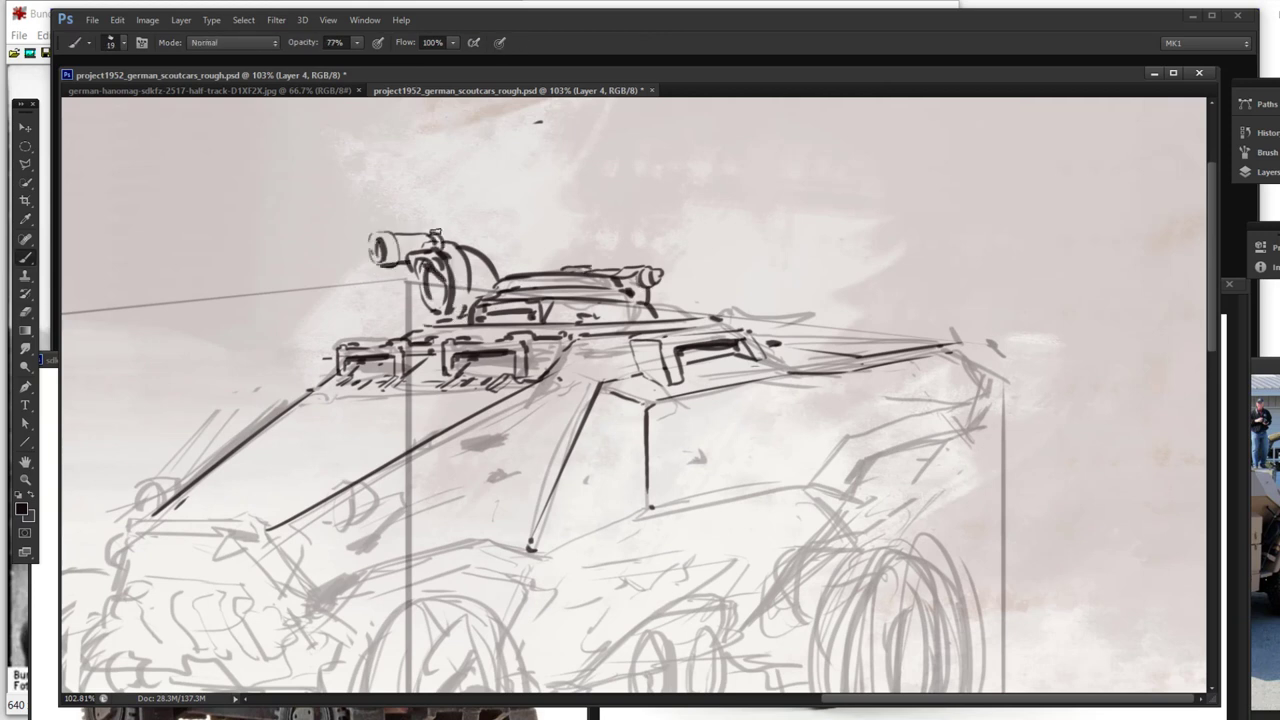
pyautogui.moveTo(438, 233); pyautogui.dragTo(499, 260)
# Step: Transform the lassoed weapon and mount to a better position, then draw the base connecting them to the turret
pyautogui.press('l')
pyautogui.moveTo(440, 318); pyautogui.dragTo(360, 212)
pyautogui.hotkey('ctrl', 't')
pyautogui.moveTo(430, 270); pyautogui.dragTo(419, 253)
pyautogui.press('Return')
pyautogui.press('b')
pyautogui.moveTo(484, 280); pyautogui.dragTo(432, 308)
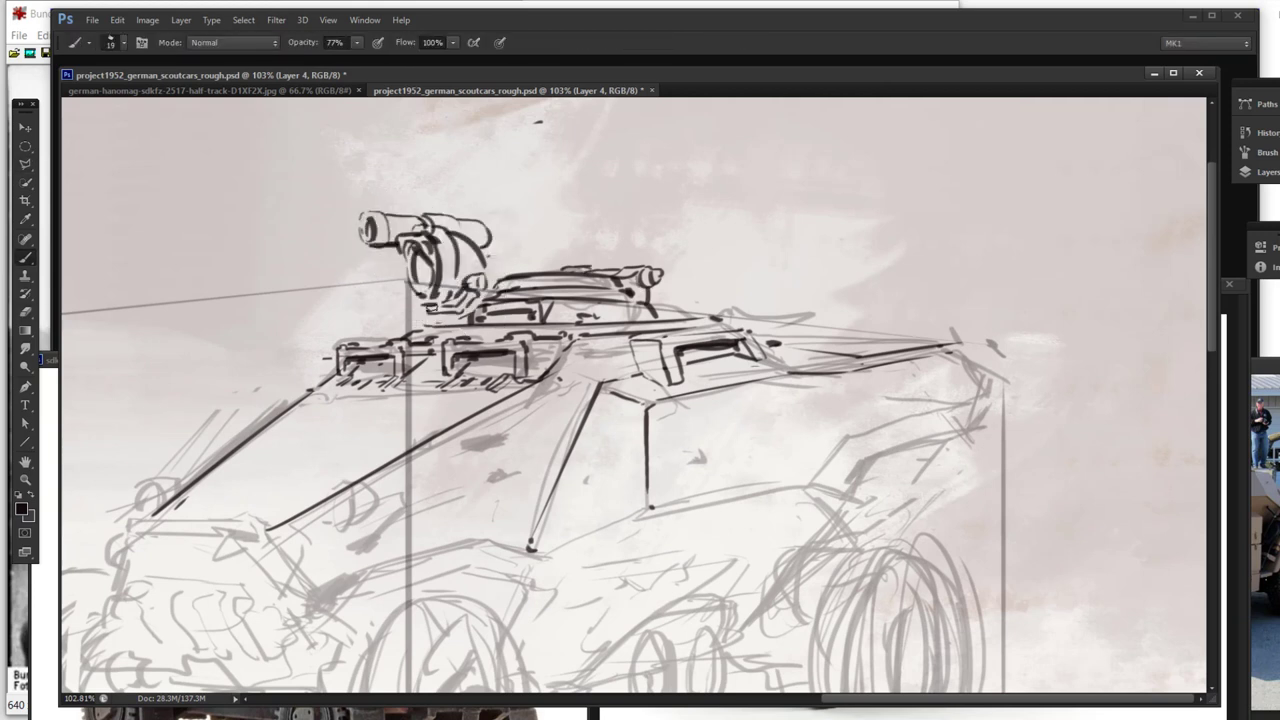
# Step: Strengthen the rear roof line and double the near windshield pillar with a parallel line
pyautogui.moveTo(720, 322); pyautogui.dragTo(955, 347)
pyautogui.moveTo(325, 510); pyautogui.dragTo(628, 341)
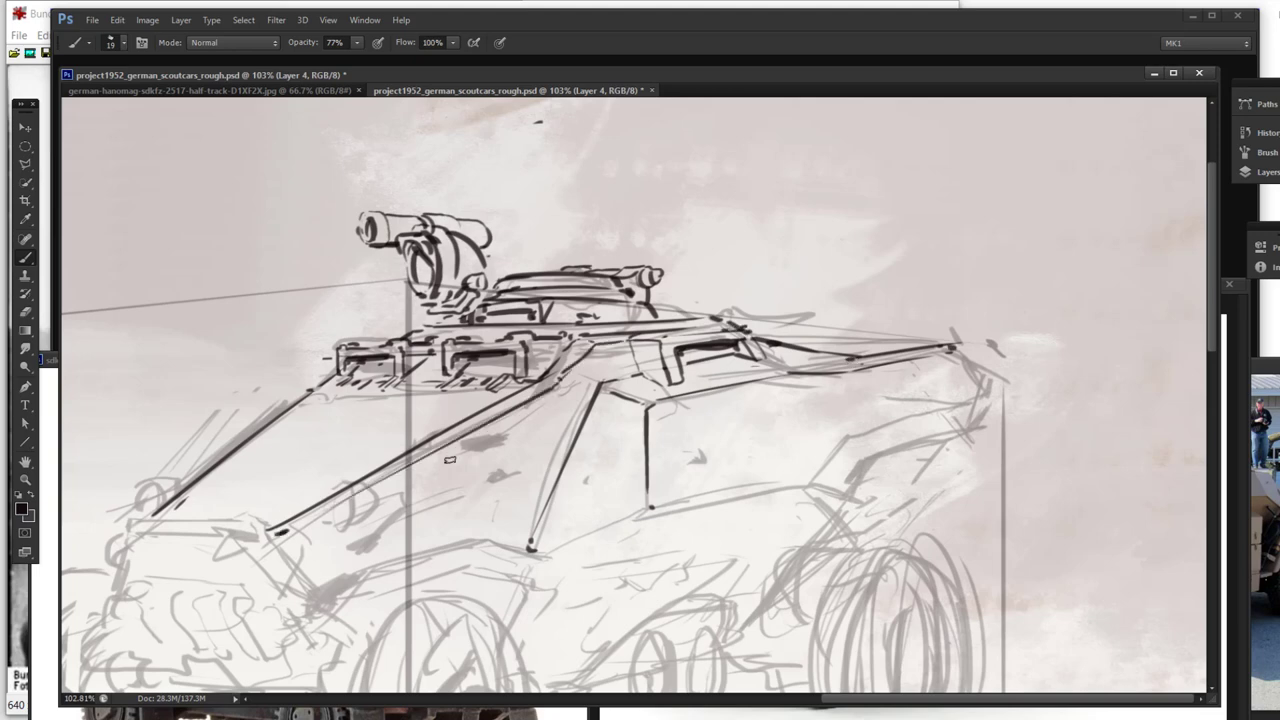
pyautogui.press('e')
# Step: Merge Layer 4 with the finer layer
pyautogui.click(1260, 172)
pyautogui.keyDown('ctrl'); pyautogui.click(1028, 203); pyautogui.keyUp('ctrl')
pyautogui.hotkey('ctrl', 'e')
# Step: Draw both headlights, the front edge of the hood and the slanted sides of the front face
pyautogui.press('b')
pyautogui.moveTo(330, 496)
pyautogui.mouseDown()
pyautogui.moveTo(367, 506)
pyautogui.moveTo(418, 490)
pyautogui.moveTo(412, 526)
pyautogui.mouseUp()
pyautogui.moveTo(346, 502)
pyautogui.mouseDown()
pyautogui.moveTo(368, 524)
pyautogui.moveTo(347, 526)
pyautogui.mouseUp()
pyautogui.moveTo(126, 500)
pyautogui.mouseDown()
pyautogui.moveTo(168, 490)
pyautogui.moveTo(158, 510)
pyautogui.mouseUp()
pyautogui.moveTo(150, 512)
pyautogui.mouseDown()
pyautogui.moveTo(281, 471)
pyautogui.moveTo(357, 498)
pyautogui.mouseUp()
pyautogui.moveTo(362, 500)
pyautogui.mouseDown()
pyautogui.moveTo(384, 506)
pyautogui.moveTo(416, 562)
pyautogui.mouseUp()
pyautogui.moveTo(340, 481); pyautogui.dragTo(388, 484)
pyautogui.moveTo(260, 500); pyautogui.dragTo(250, 552)
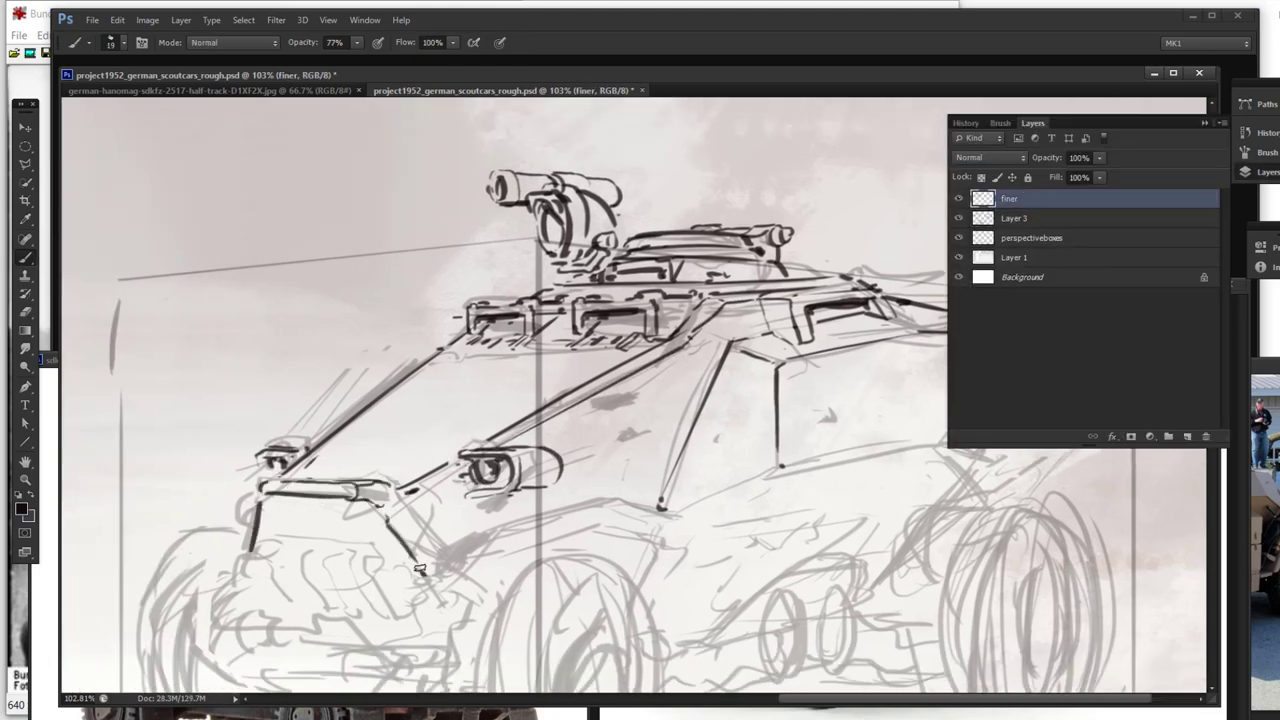
# Step: Refine the front face's near edge and the near windshield pillar, and work on the side panel's lower edge
pyautogui.moveTo(430, 565); pyautogui.dragTo(425, 488)
pyautogui.moveTo(587, 336); pyautogui.dragTo(652, 308)
pyautogui.moveTo(658, 314)
pyautogui.mouseDown()
pyautogui.moveTo(620, 367)
pyautogui.moveTo(669, 315)
pyautogui.moveTo(590, 334)
pyautogui.mouseUp()
pyautogui.press('e')
pyautogui.press('b')
pyautogui.moveTo(803, 395); pyautogui.dragTo(677, 425)
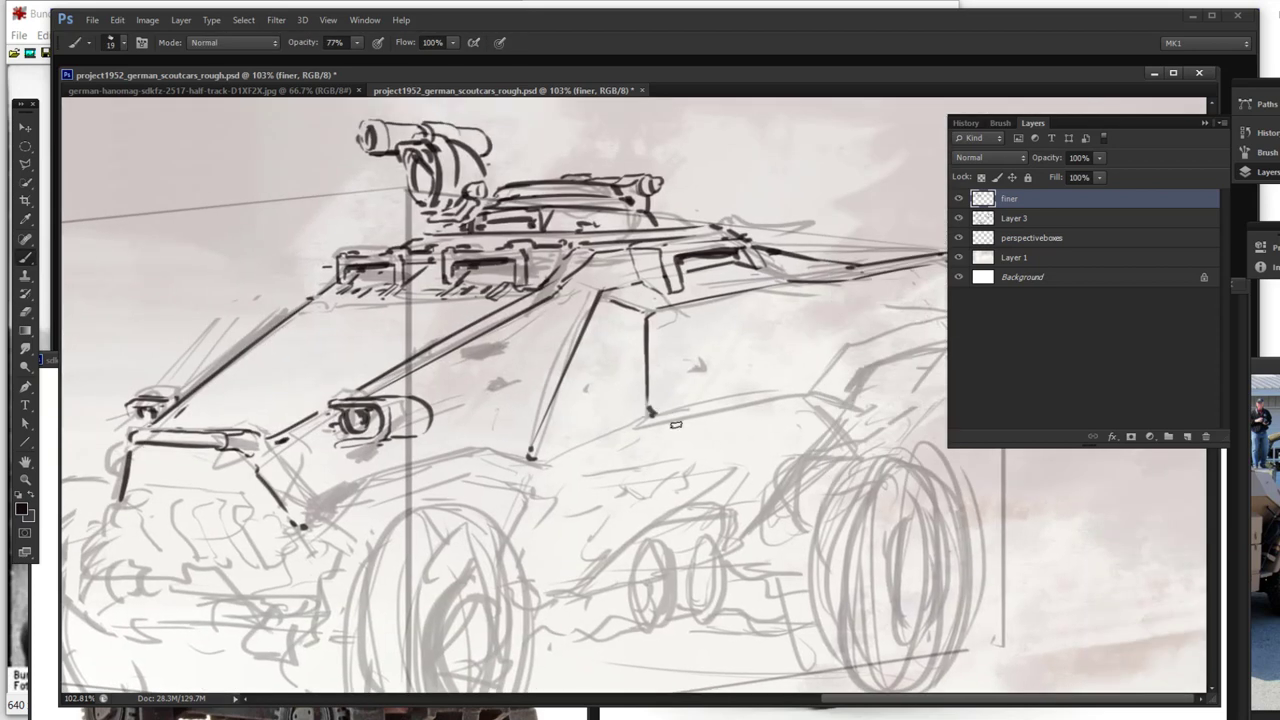
# Step: Extend the lower edge of the second car's side panel to the rear and outline the rising tail section
pyautogui.moveTo(700, 75); pyautogui.dragTo(578, 93)
pyautogui.moveTo(530, 437)
pyautogui.mouseDown()
pyautogui.moveTo(682, 418)
pyautogui.moveTo(732, 369)
pyautogui.mouseUp()
pyautogui.moveTo(732, 368); pyautogui.dragTo(878, 330)
pyautogui.moveTo(838, 274)
pyautogui.mouseDown()
pyautogui.moveTo(870, 325)
pyautogui.moveTo(845, 364)
pyautogui.mouseUp()
# Step: Draw the slanted body edge running down from the tail toward the second car's rear wheel
pyautogui.moveTo(876, 352)
pyautogui.mouseDown()
pyautogui.moveTo(746, 402)
pyautogui.moveTo(743, 455)
pyautogui.mouseUp()
pyautogui.hotkey('ctrl', 'z')
pyautogui.moveTo(745, 403); pyautogui.dragTo(735, 438)
pyautogui.moveTo(735, 438); pyautogui.dragTo(743, 469)
pyautogui.hotkey('ctrl', 'z')
pyautogui.moveTo(745, 403); pyautogui.dragTo(731, 448)
pyautogui.moveTo(684, 419); pyautogui.dragTo(727, 463)
# Step: Draw the second car's front wheel arch and the lower body edge between the wheels
pyautogui.moveTo(722, 467)
pyautogui.mouseDown()
pyautogui.moveTo(706, 502)
pyautogui.moveTo(711, 387)
pyautogui.mouseUp()
pyautogui.moveTo(465, 488); pyautogui.dragTo(622, 418)
pyautogui.moveTo(546, 455)
pyautogui.mouseDown()
pyautogui.moveTo(537, 518)
pyautogui.moveTo(595, 610)
pyautogui.mouseUp()
pyautogui.hotkey('ctrl', '0')
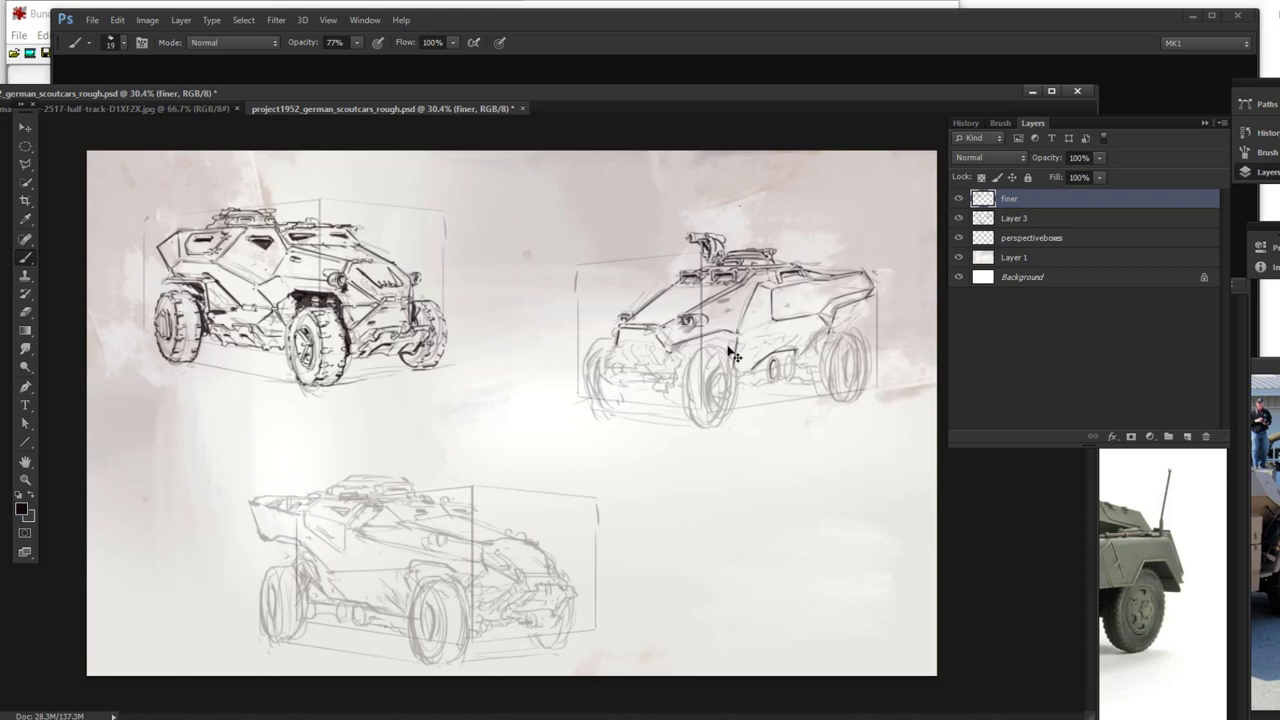
pyautogui.press('e')
pyautogui.press('b')
pyautogui.moveTo(740, 336); pyautogui.dragTo(766, 322)
pyautogui.press('e')
pyautogui.press('b')
# Step: Copy the first car's near front wheel to a new layer and fit it, flipped horizontally, onto the second car's front wheel
pyautogui.press('l')
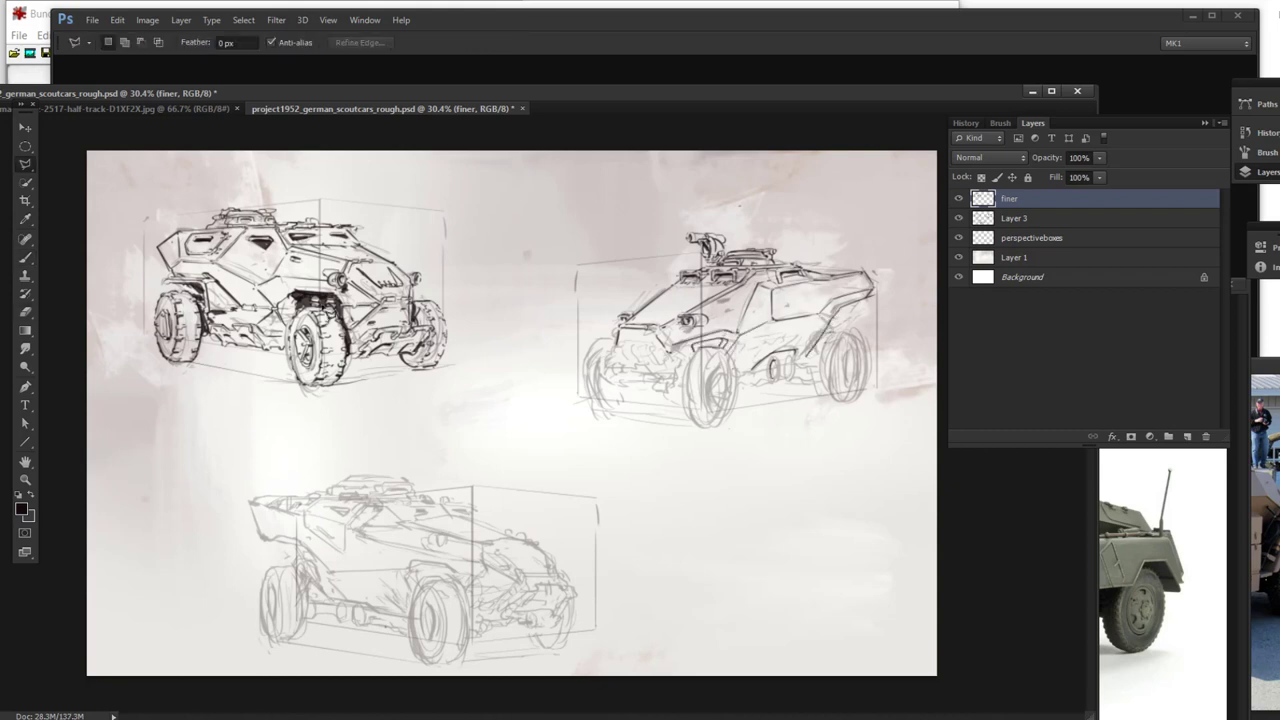
pyautogui.click(306, 332)
pyautogui.click(342, 334)
pyautogui.hotkey('ctrl', 'j')
pyautogui.moveTo(362, 360); pyautogui.dragTo(754, 400)
pyautogui.hotkey('ctrl', 't')
pyautogui.rightClick(746, 387)
pyautogui.click(786, 644)
pyautogui.press('Return')
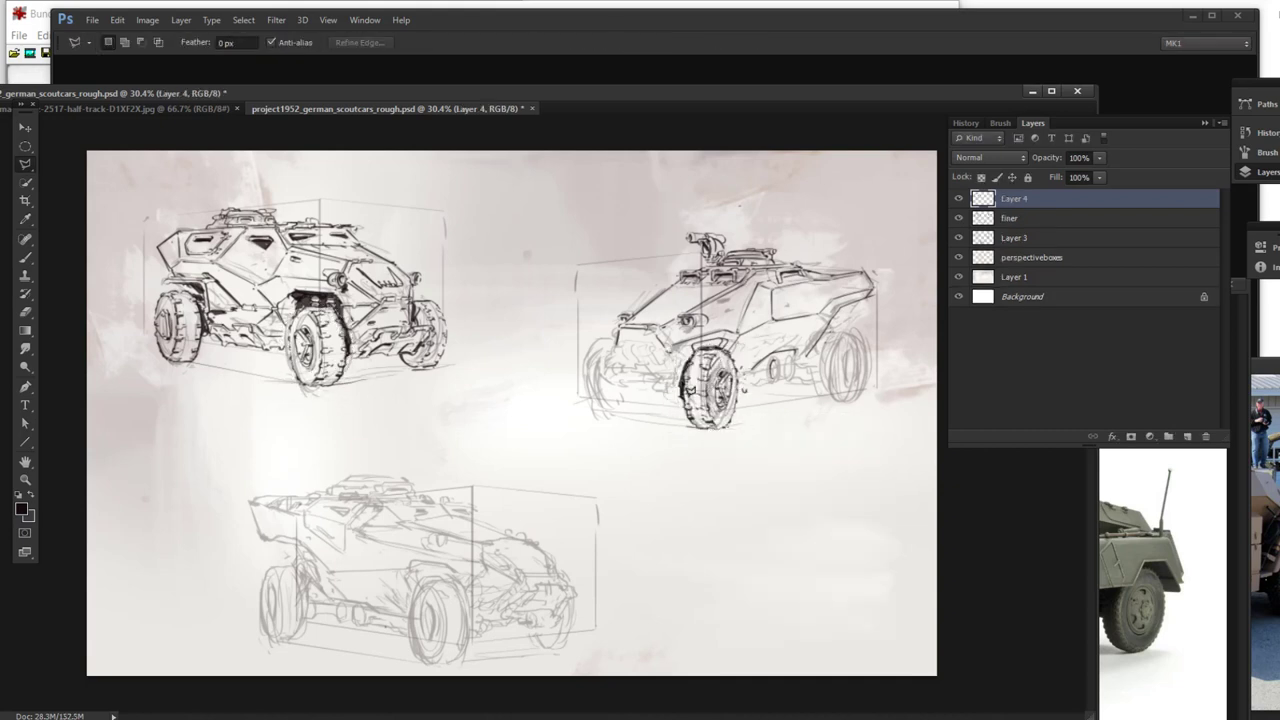
# Step: Draw the second car's angular front bumper and merge Layer 4 into the finer layer
pyautogui.press('b')
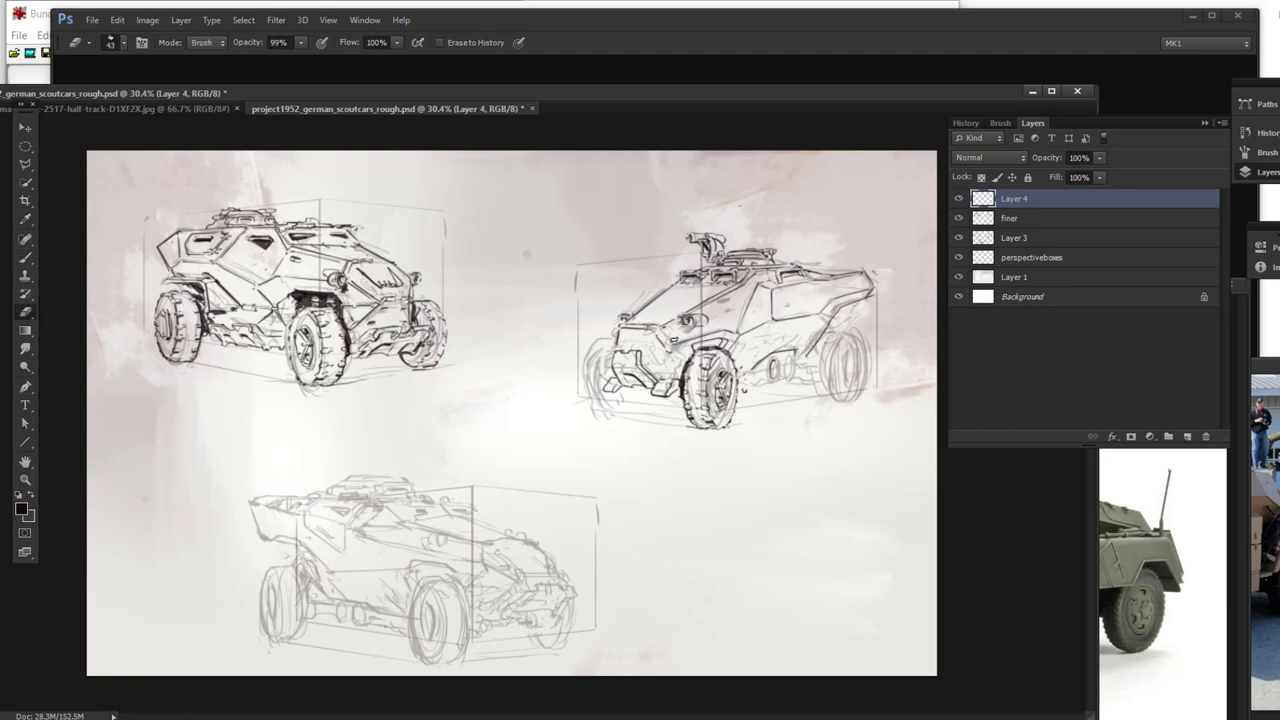
pyautogui.hotkey('ctrl', 'e')
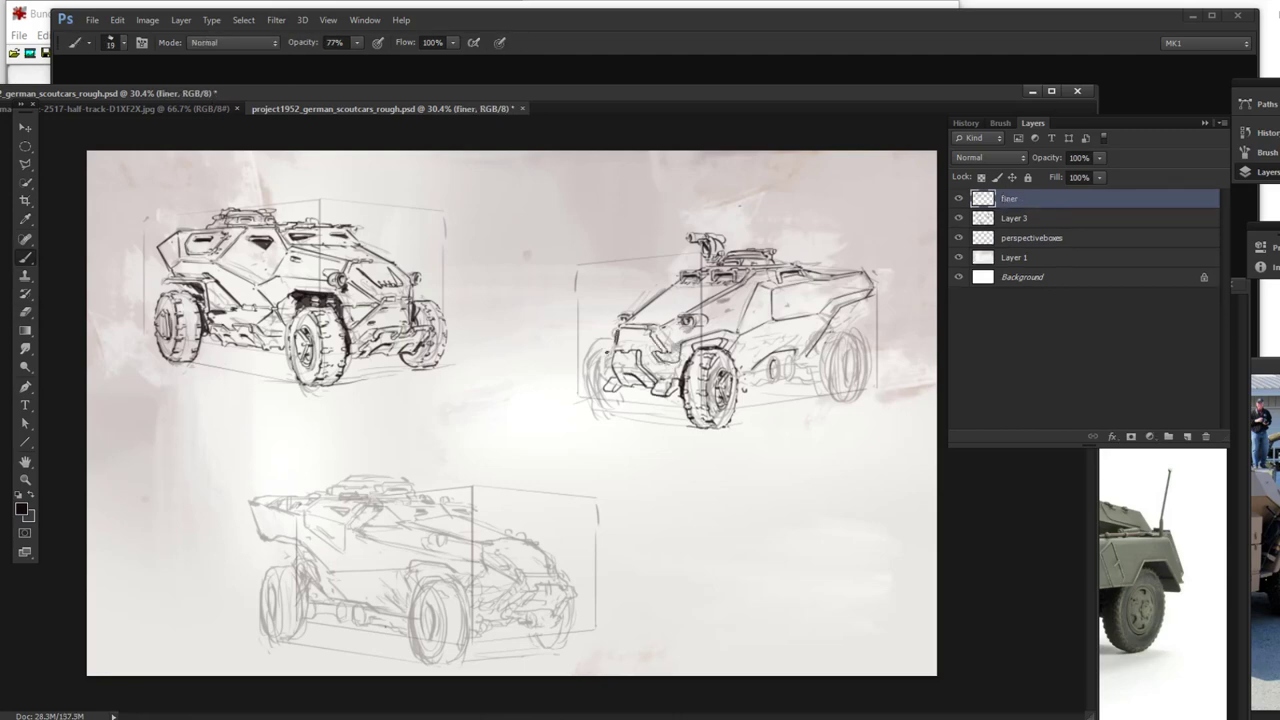
pyautogui.press('e')
pyautogui.moveTo(572, 172)
pyautogui.mouseDown()
pyautogui.moveTo(888, 390)
pyautogui.moveTo(932, 391)
pyautogui.mouseUp()
pyautogui.press('b')
# Step: Add bolts to the corners of the second car's side panel and to the hood, cleaning up the front corner
pyautogui.moveTo(742, 383); pyautogui.dragTo(880, 387)
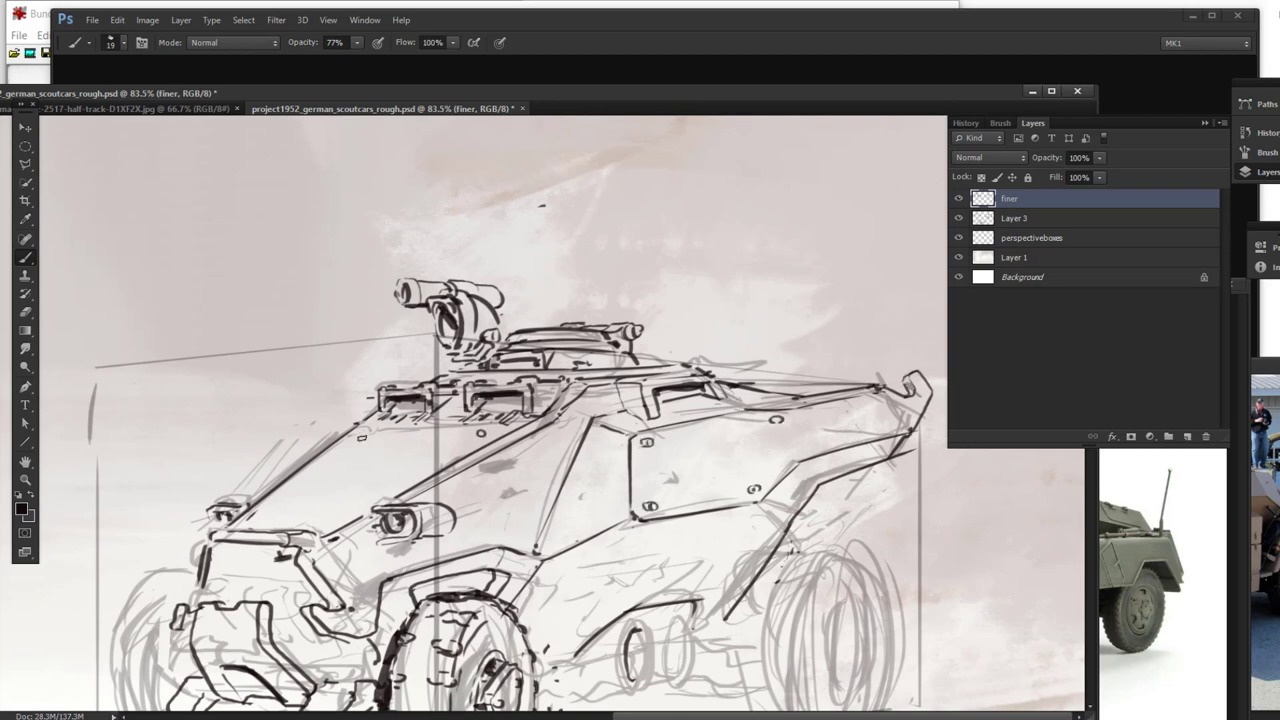
pyautogui.moveTo(361, 438); pyautogui.dragTo(369, 382)
pyautogui.moveTo(359, 545); pyautogui.dragTo(389, 587)
pyautogui.press('e')
pyautogui.moveTo(192, 528); pyautogui.dragTo(214, 492)
# Step: Outline the second car's far front tyre down to its ground contact
pyautogui.press('b')
pyautogui.moveTo(122, 474); pyautogui.dragTo(62, 476)
pyautogui.moveTo(515, 495); pyautogui.dragTo(539, 497)
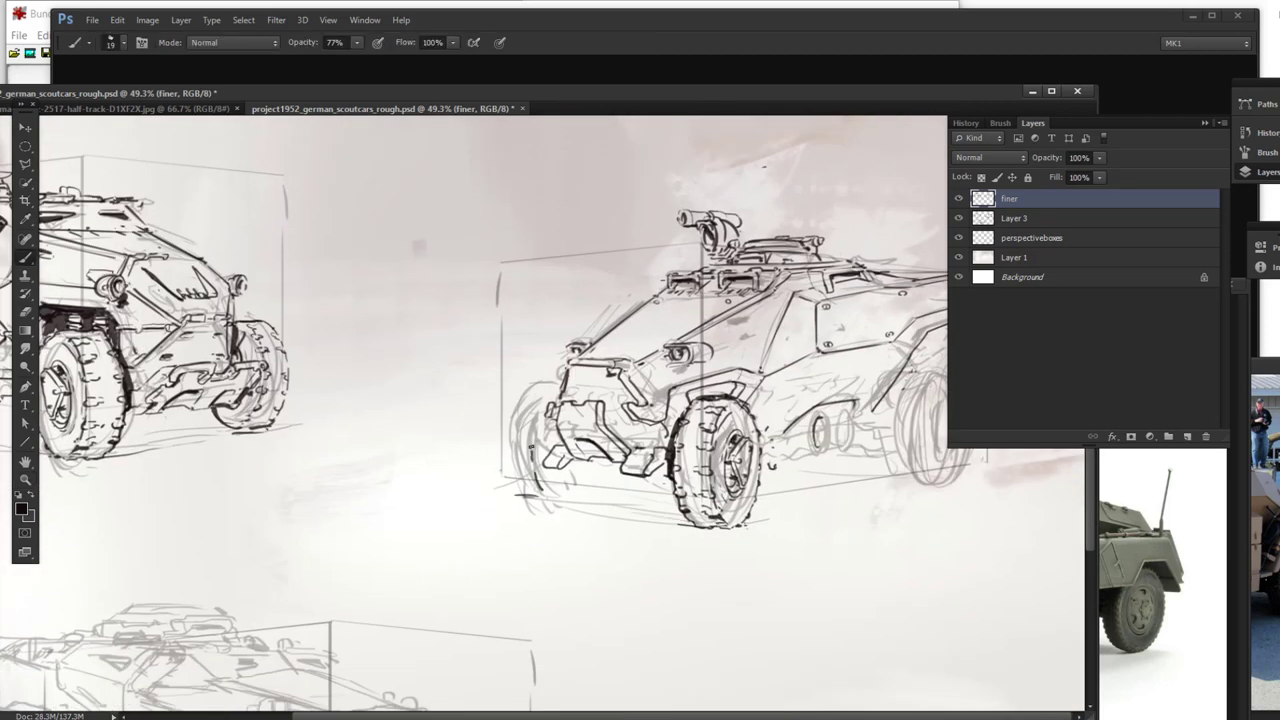
pyautogui.moveTo(528, 384); pyautogui.dragTo(506, 484)
pyautogui.moveTo(509, 480); pyautogui.dragTo(523, 494)
pyautogui.moveTo(331, 497); pyautogui.dragTo(312, 497)
# Step: Clean up the far front wheel and add its tread blocks and inner edge
pyautogui.press('e')
pyautogui.press('b')
pyautogui.moveTo(612, 340)
pyautogui.mouseDown()
pyautogui.moveTo(602, 428)
pyautogui.moveTo(651, 418)
pyautogui.mouseUp()
pyautogui.press('e')
pyautogui.press('b')
pyautogui.press('e')
pyautogui.press('b')
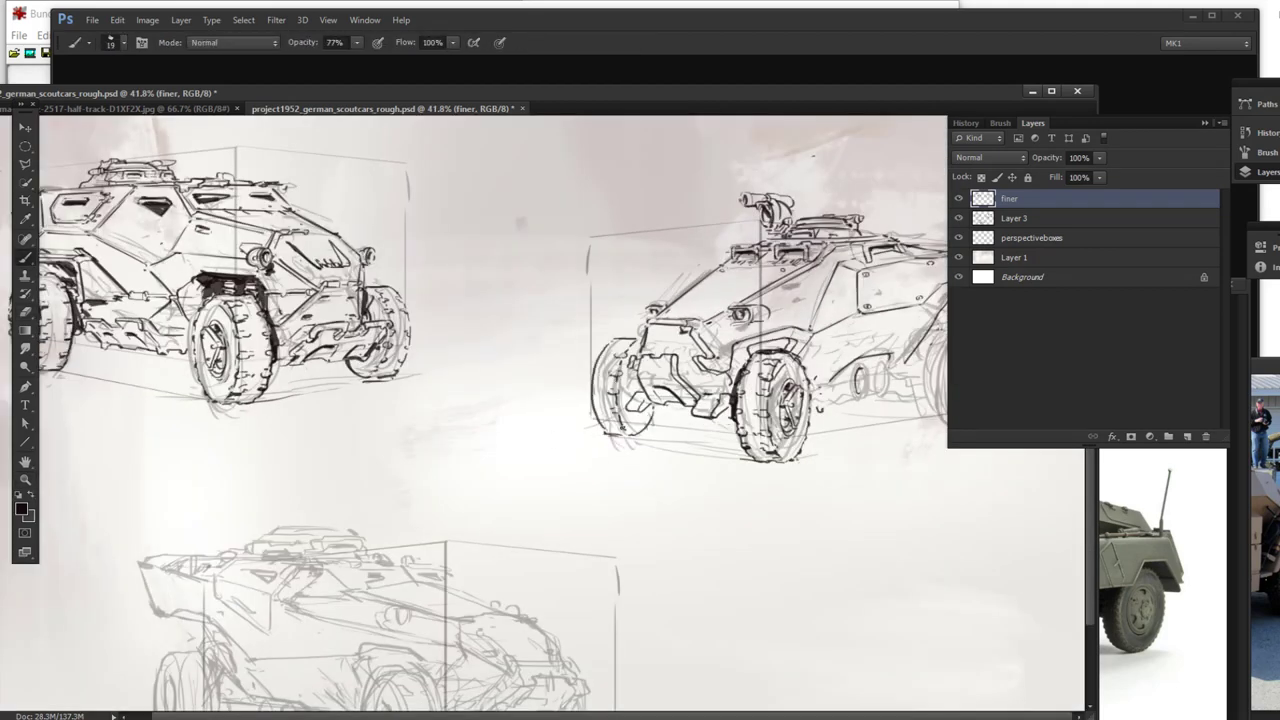
pyautogui.moveTo(634, 368); pyautogui.dragTo(636, 384)
# Step: Draw the rounded underbody housing behind the near front wheel and the beam connecting it to that wheel
pyautogui.moveTo(640, 93); pyautogui.dragTo(500, 122)
pyautogui.scroll(5, 690, 411)
pyautogui.moveTo(750, 368); pyautogui.dragTo(788, 376)
pyautogui.moveTo(788, 376); pyautogui.dragTo(764, 446)
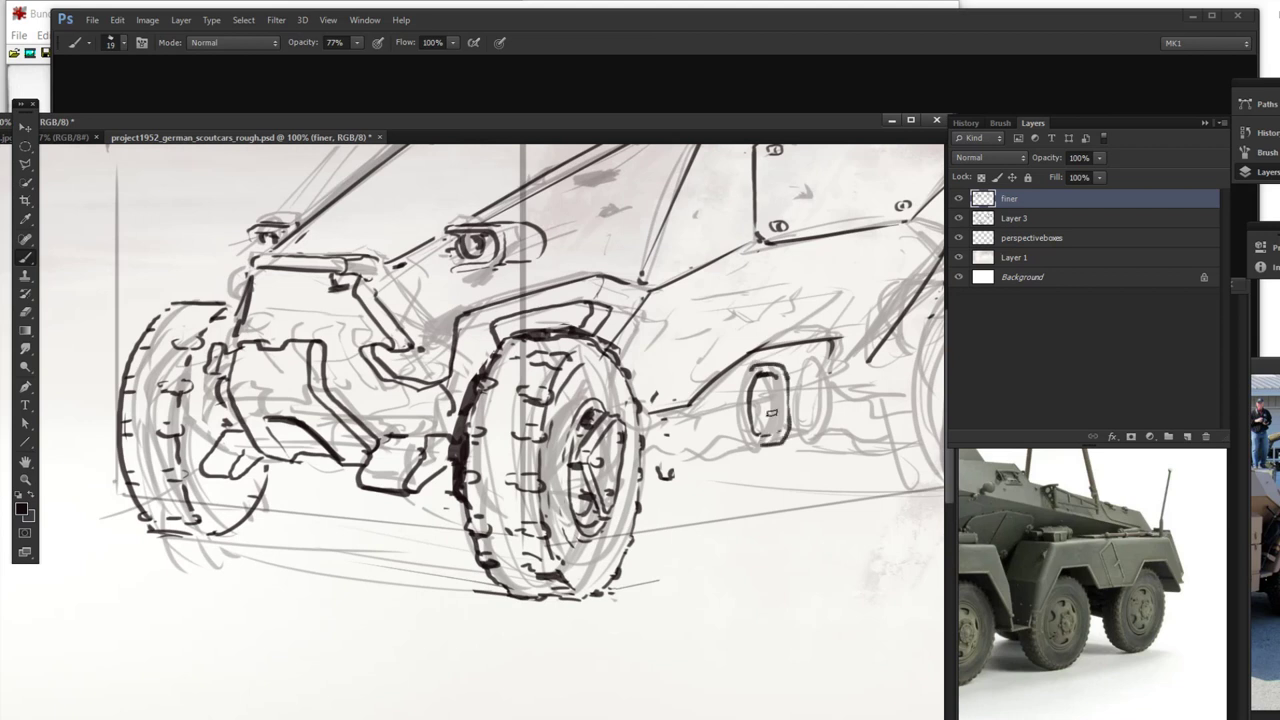
pyautogui.moveTo(742, 404); pyautogui.dragTo(702, 411)
pyautogui.moveTo(774, 446); pyautogui.dragTo(648, 468)
pyautogui.moveTo(696, 423); pyautogui.dragTo(738, 428)
pyautogui.moveTo(644, 430)
pyautogui.mouseDown()
pyautogui.moveTo(676, 426)
pyautogui.moveTo(668, 447)
pyautogui.mouseUp()
pyautogui.moveTo(768, 384); pyautogui.dragTo(756, 404)
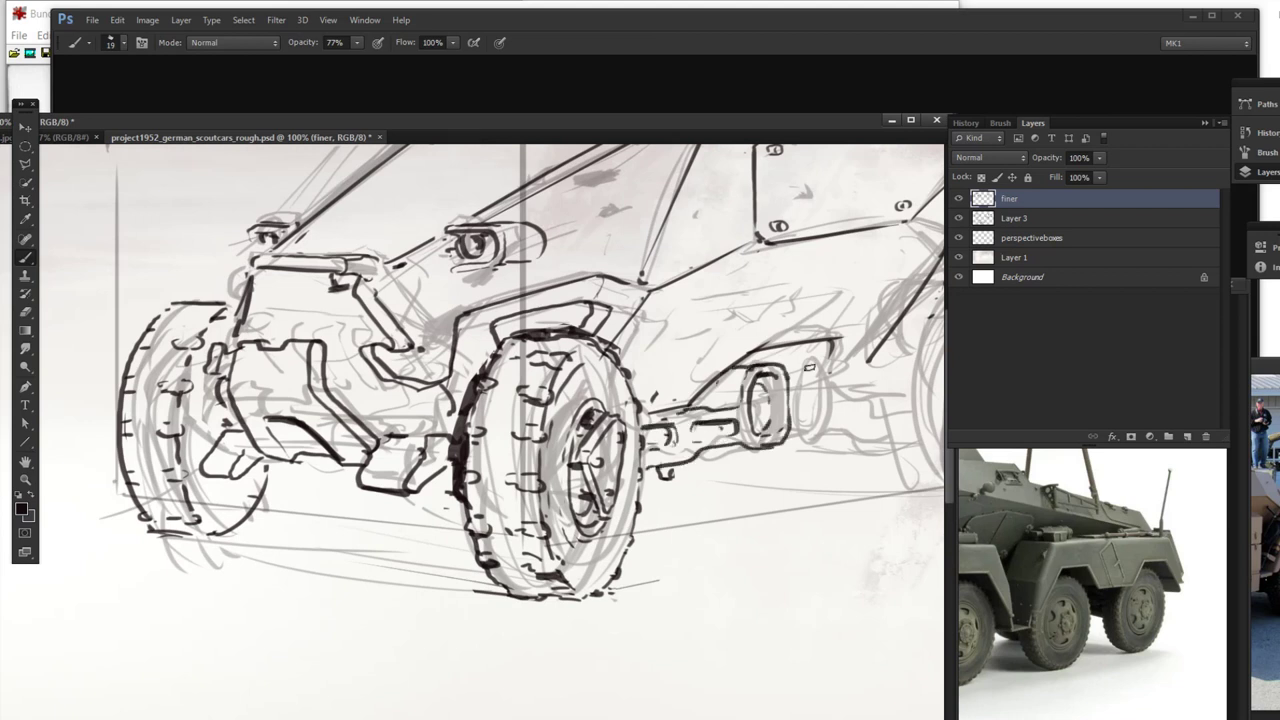
# Step: Add the second rounded underbody housing and extend the beam from it to the rear wheel
pyautogui.moveTo(804, 370); pyautogui.dragTo(830, 374)
pyautogui.moveTo(714, 446)
pyautogui.mouseDown()
pyautogui.moveTo(768, 447)
pyautogui.moveTo(671, 438)
pyautogui.moveTo(704, 414)
pyautogui.moveTo(714, 467)
pyautogui.mouseUp()
pyautogui.press('e')
pyautogui.press('b')
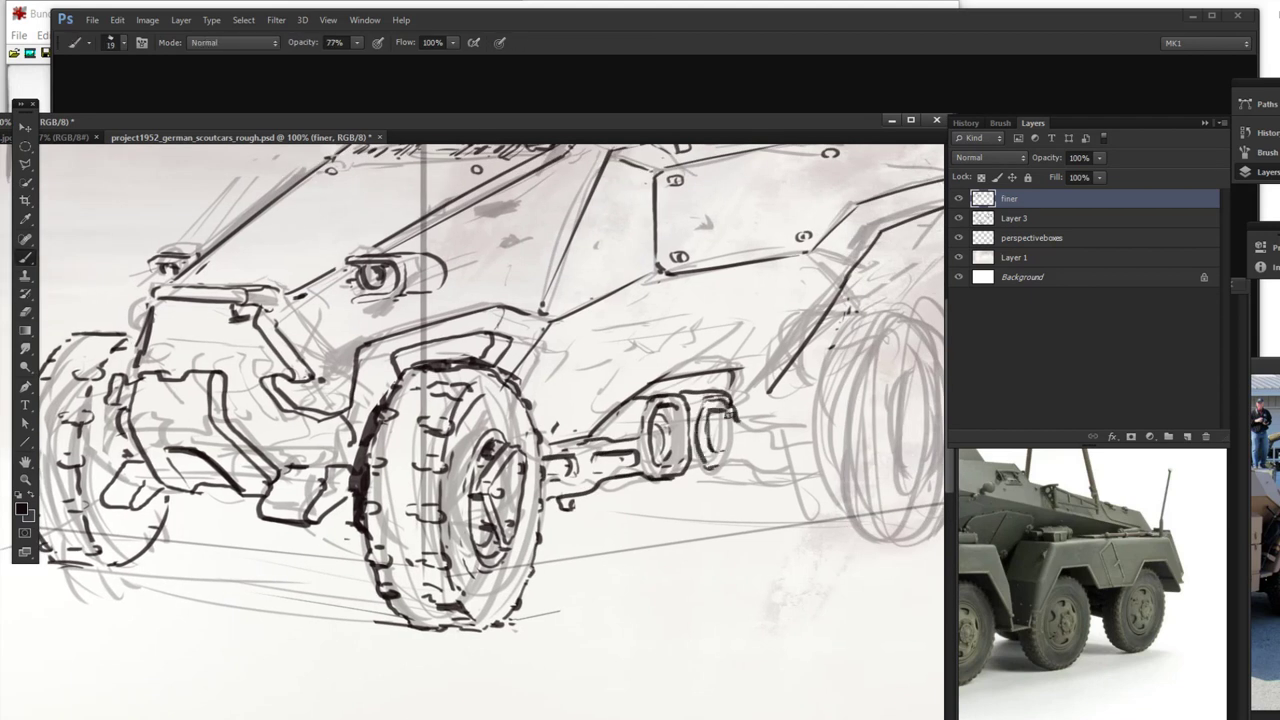
pyautogui.moveTo(733, 408); pyautogui.dragTo(806, 427)
pyautogui.moveTo(737, 457); pyautogui.dragTo(823, 471)
pyautogui.moveTo(767, 438); pyautogui.dragTo(801, 439)
pyautogui.moveTo(802, 393); pyautogui.dragTo(798, 452)
pyautogui.moveTo(700, 390); pyautogui.dragTo(716, 390)
# Step: Add a slotted vent and small fittings to the second car's side surface below the windshield pillar
pyautogui.moveTo(610, 300); pyautogui.dragTo(574, 434)
pyautogui.moveTo(408, 318); pyautogui.dragTo(459, 305)
pyautogui.moveTo(416, 327); pyautogui.dragTo(461, 312)
pyautogui.moveTo(454, 349)
pyautogui.mouseDown()
pyautogui.moveTo(484, 343)
pyautogui.moveTo(464, 355)
pyautogui.mouseUp()
pyautogui.moveTo(392, 270); pyautogui.dragTo(402, 268)
# Step: Outline the second car's rear wheel, then select the outline and transform it to fit the rough sketch
pyautogui.moveTo(830, 510); pyautogui.dragTo(539, 416)
pyautogui.moveTo(925, 451); pyautogui.dragTo(825, 451)
pyautogui.moveTo(788, 404)
pyautogui.mouseDown()
pyautogui.moveTo(768, 527)
pyautogui.moveTo(785, 527)
pyautogui.mouseUp()
pyautogui.moveTo(725, 402)
pyautogui.mouseDown()
pyautogui.moveTo(783, 400)
pyautogui.moveTo(719, 523)
pyautogui.mouseUp()
pyautogui.moveTo(722, 530); pyautogui.dragTo(764, 535)
pyautogui.press('l')
pyautogui.moveTo(718, 398); pyautogui.dragTo(784, 384)
pyautogui.hotkey('ctrl', 't')
pyautogui.moveTo(780, 460); pyautogui.dragTo(802, 466)
pyautogui.press('Return')
# Step: Mirror the canvas horizontally and make finer the active layer for brush work
pyautogui.click(1014, 218)
pyautogui.moveTo(500, 400); pyautogui.dragTo(400, 400)
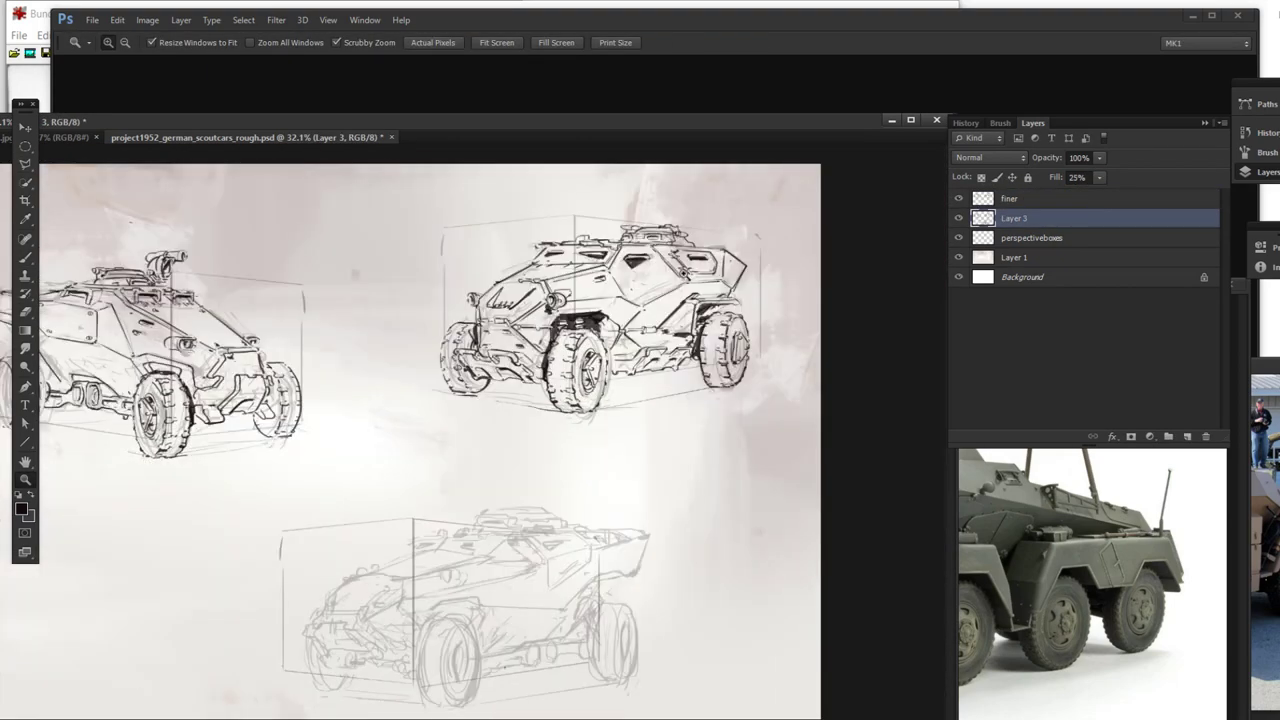
pyautogui.press('b')
pyautogui.click(1012, 199)
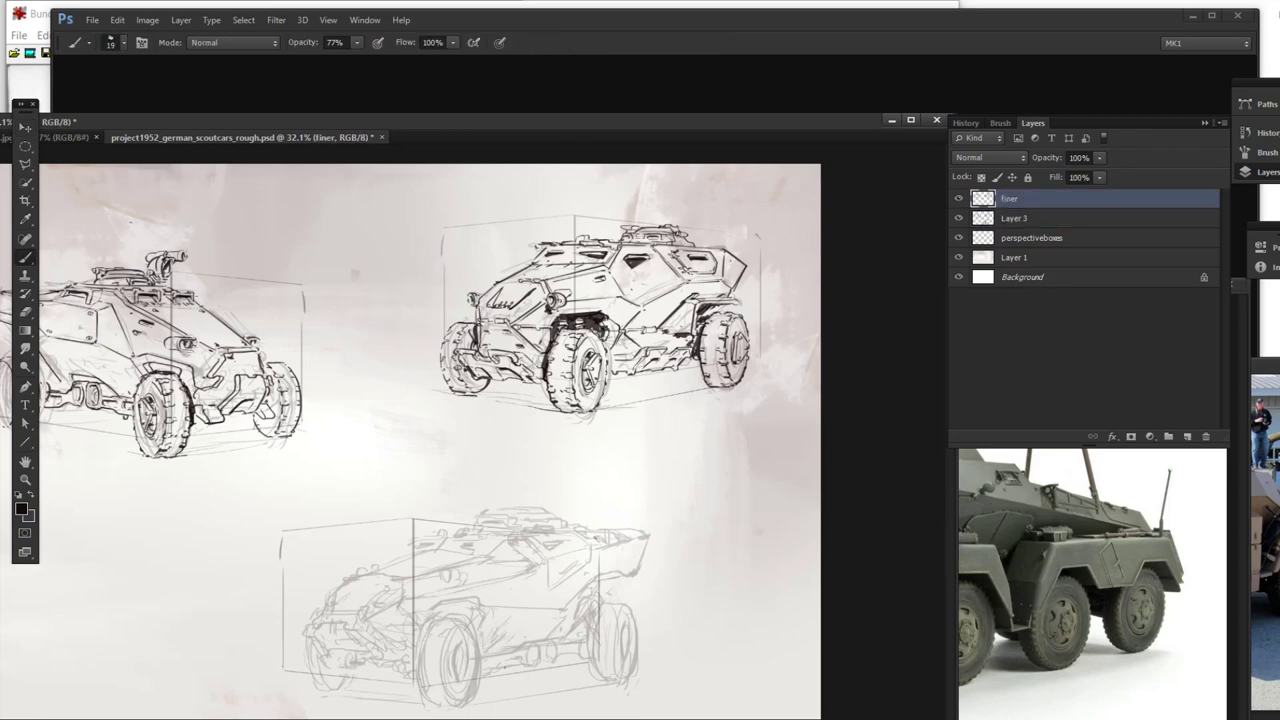
# Step: Draw the second car's rear wheel hub and strengthen the tyre's outer outline
pyautogui.moveTo(130, 400); pyautogui.dragTo(235, 405)
pyautogui.moveTo(122, 380)
pyautogui.mouseDown()
pyautogui.moveTo(151, 400)
pyautogui.moveTo(143, 456)
pyautogui.mouseUp()
pyautogui.moveTo(123, 379); pyautogui.dragTo(155, 396)
pyautogui.moveTo(156, 406); pyautogui.dragTo(147, 464)
pyautogui.moveTo(116, 402); pyautogui.dragTo(147, 371)
pyautogui.moveTo(177, 374); pyautogui.dragTo(183, 408)
pyautogui.moveTo(174, 486); pyautogui.dragTo(166, 499)
# Step: Add tread blocks across the rear tyre and close its inner and lower edges, with a suspension line beside it
pyautogui.moveTo(152, 342); pyautogui.dragTo(176, 341)
pyautogui.moveTo(163, 374); pyautogui.dragTo(184, 373)
pyautogui.moveTo(174, 417); pyautogui.dragTo(192, 417)
pyautogui.moveTo(168, 455); pyautogui.dragTo(187, 451)
pyautogui.moveTo(244, 358); pyautogui.dragTo(257, 396)
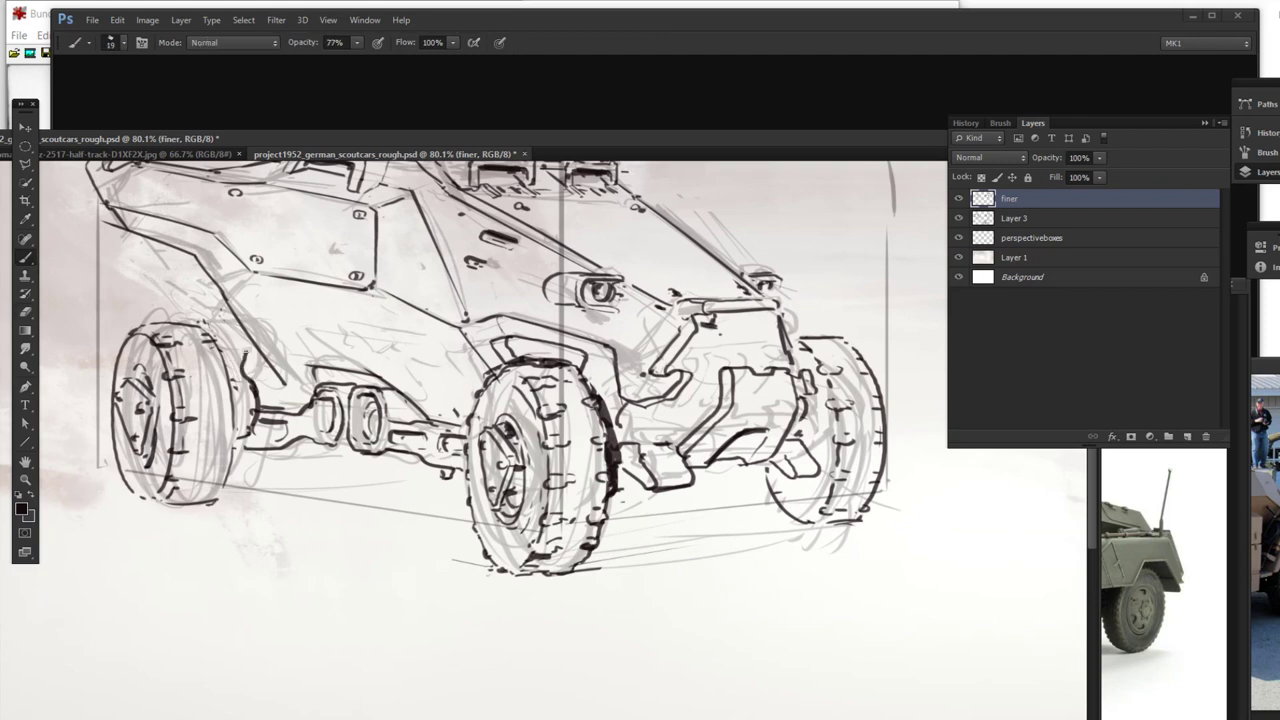
pyautogui.moveTo(210, 334); pyautogui.dragTo(232, 364)
pyautogui.moveTo(208, 340); pyautogui.dragTo(232, 314)
pyautogui.moveTo(142, 500); pyautogui.dragTo(192, 505)
pyautogui.moveTo(197, 375); pyautogui.dragTo(206, 377)
pyautogui.moveTo(214, 418); pyautogui.dragTo(236, 414)
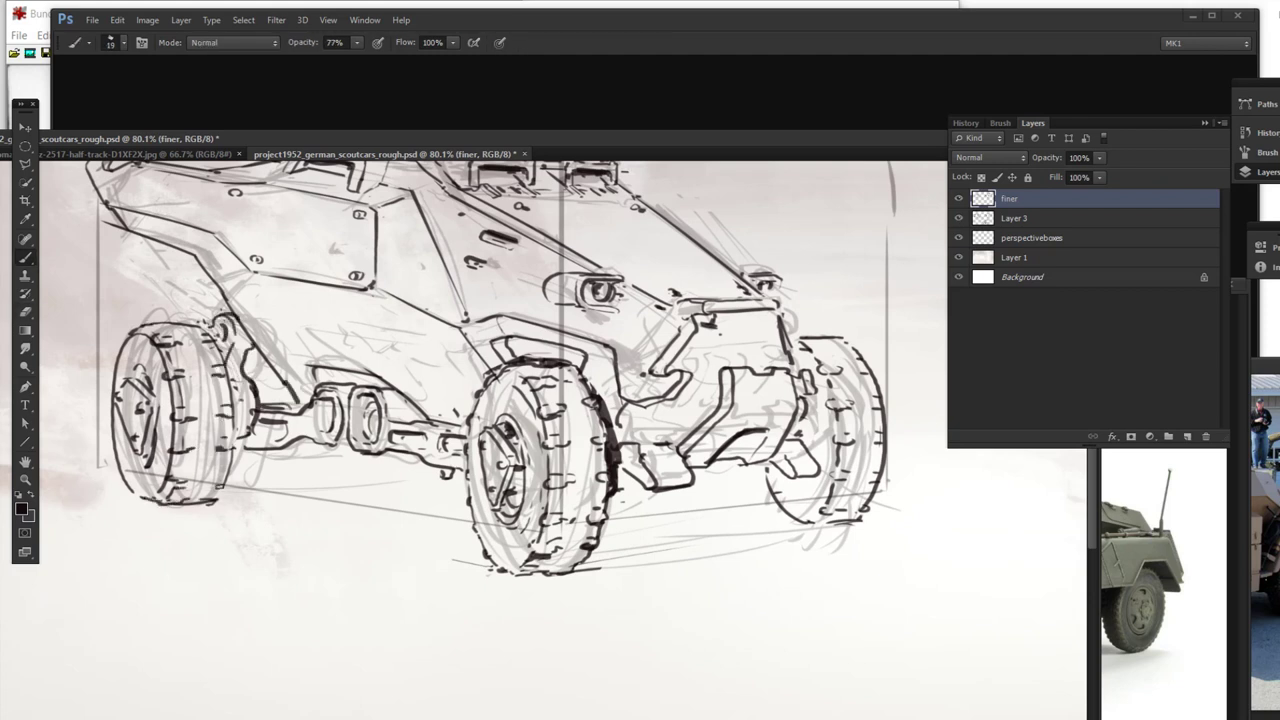
# Step: Draw a small plate on the second car's front bumper and add bolts to the front face
pyautogui.press('e')
pyautogui.press('b')
pyautogui.moveTo(742, 396); pyautogui.dragTo(752, 382)
pyautogui.moveTo(774, 398); pyautogui.dragTo(786, 384)
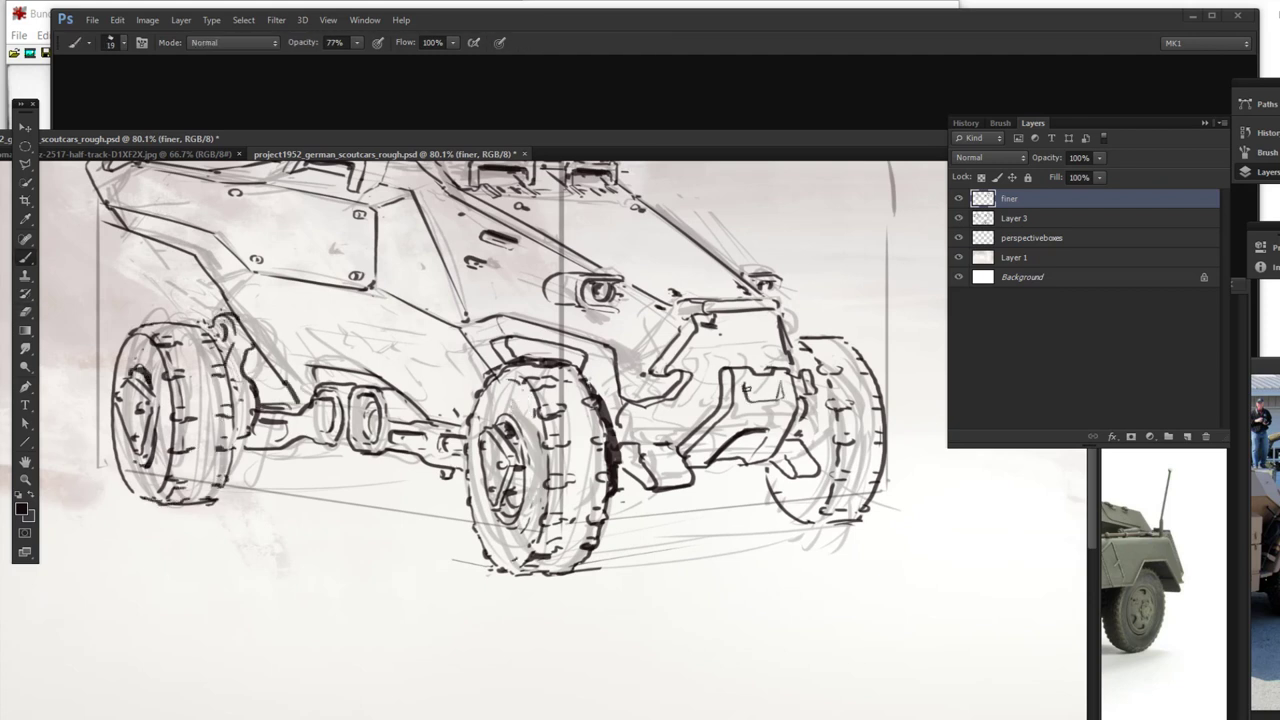
pyautogui.moveTo(706, 326); pyautogui.dragTo(710, 324)
pyautogui.scroll(3, 766, 300)
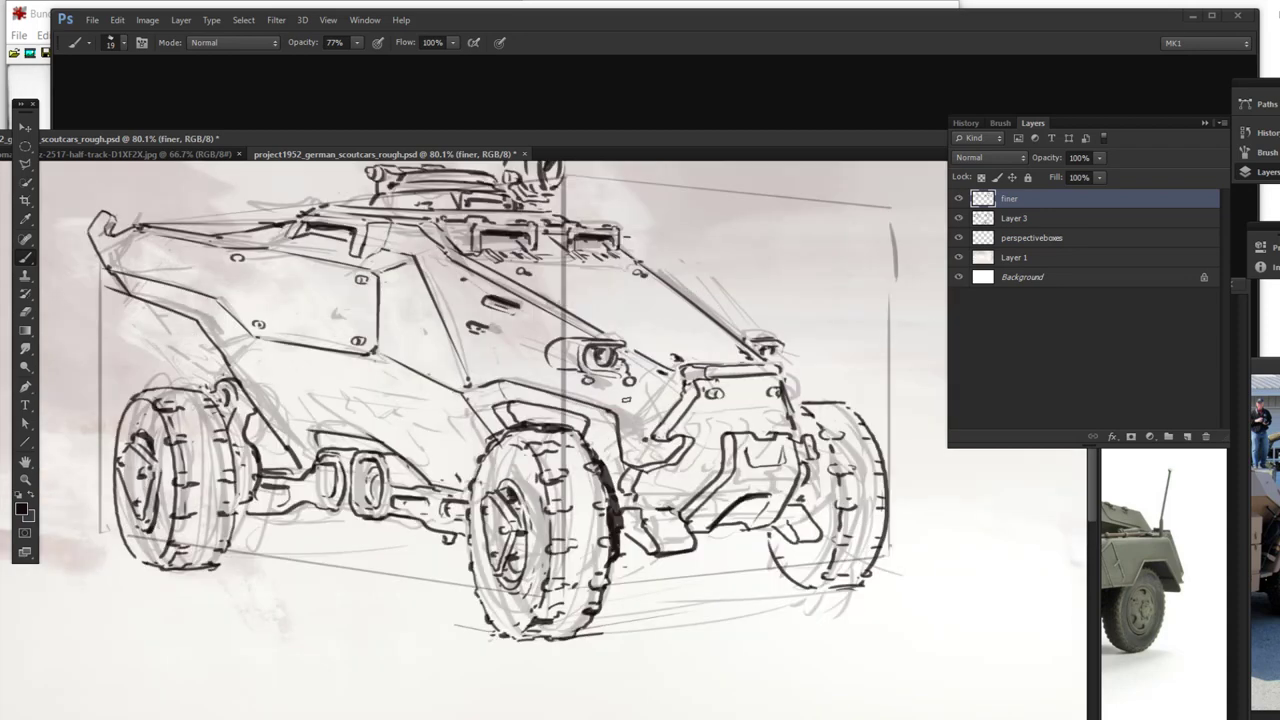
pyautogui.scroll(-5, 163, 368)
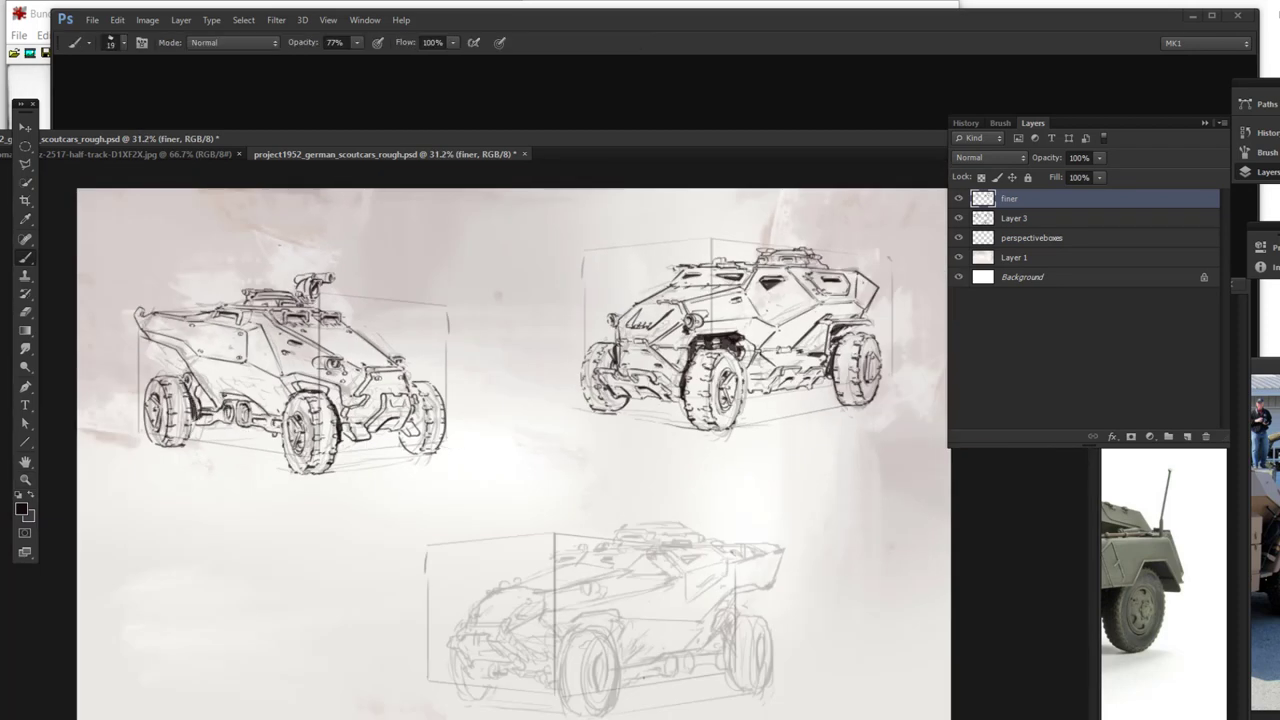
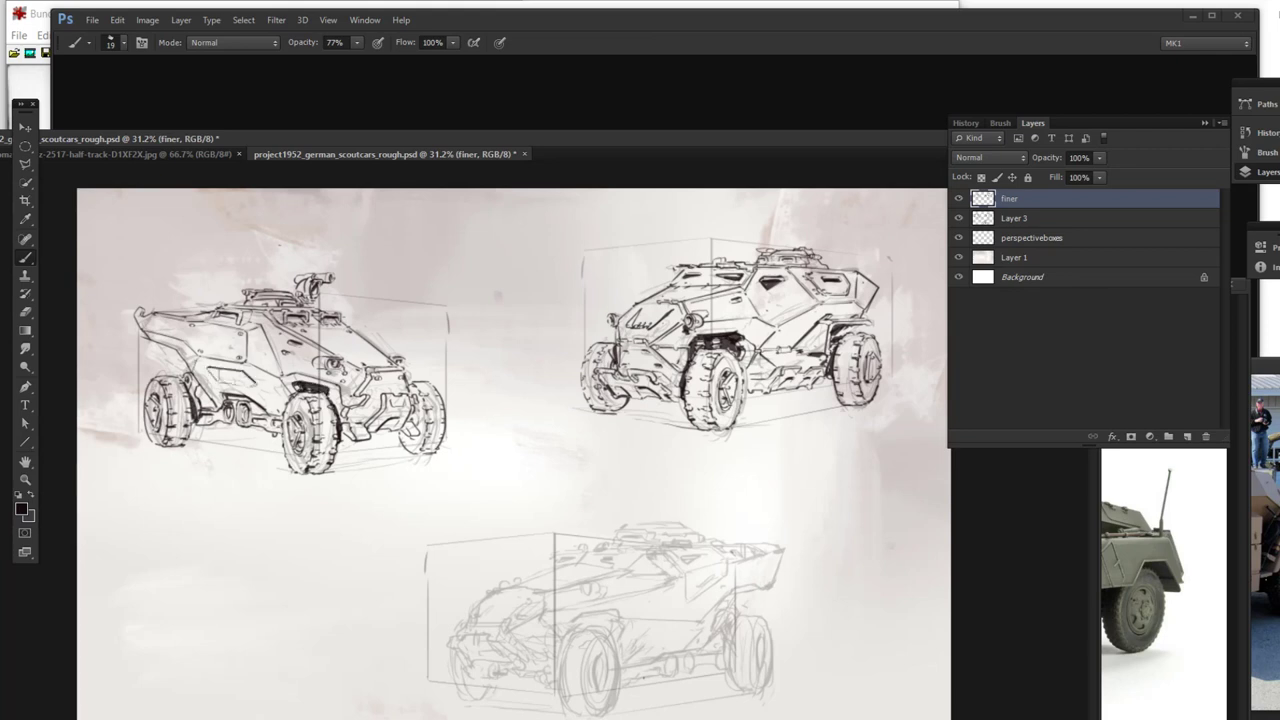
# Step: Draw the main hood edges, front corner and windshield frame of the third car
pyautogui.moveTo(420, 139); pyautogui.dragTo(401, 103)
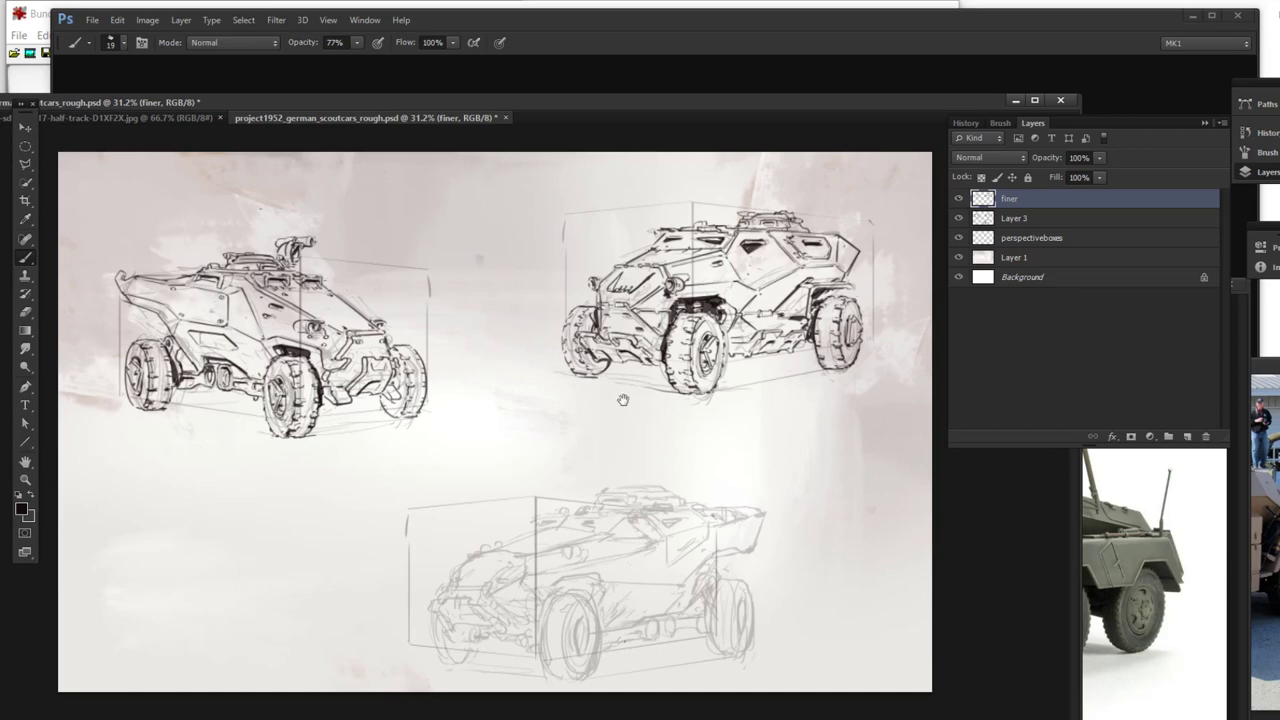
pyautogui.moveTo(623, 400); pyautogui.dragTo(615, 372)
pyautogui.moveTo(609, 635); pyautogui.dragTo(680, 635)
pyautogui.moveTo(509, 371); pyautogui.dragTo(378, 425)
pyautogui.moveTo(440, 436)
pyautogui.mouseDown()
pyautogui.moveTo(377, 424)
pyautogui.moveTo(590, 399)
pyautogui.mouseUp()
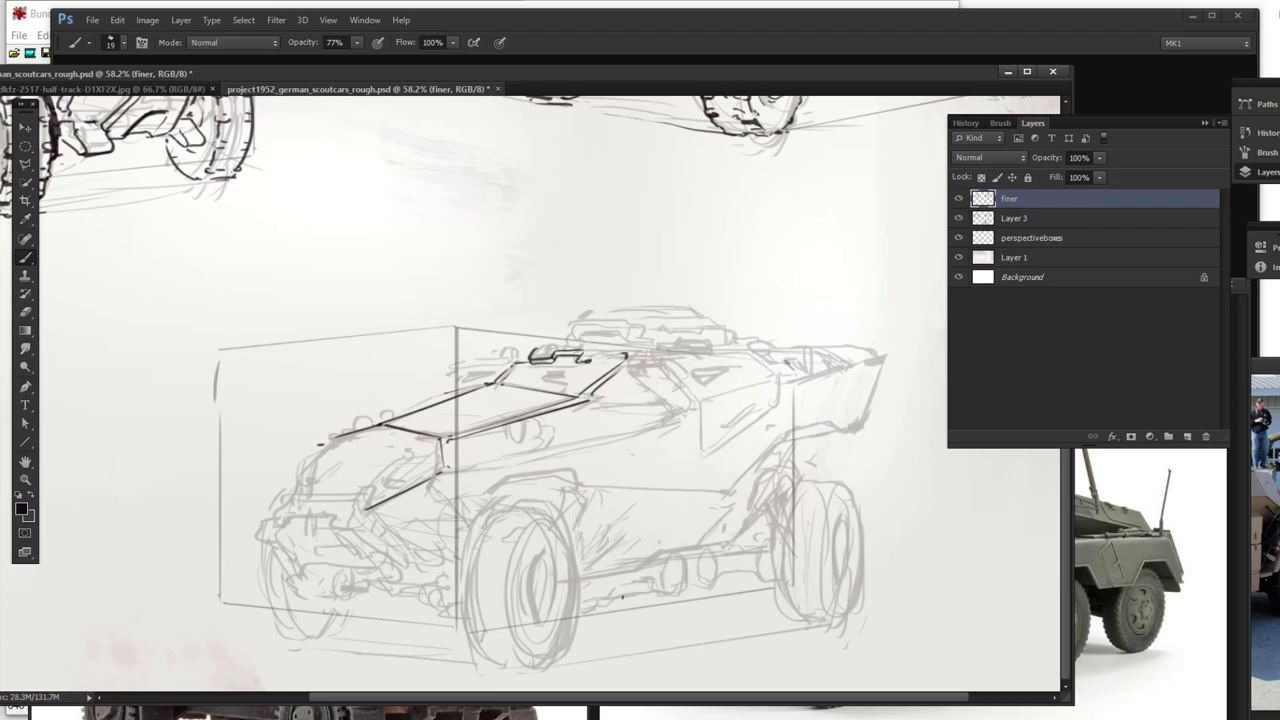
# Step: Complete the visor above the third car's windshield and fill the dark vision slit beneath it
pyautogui.moveTo(600, 358); pyautogui.dragTo(631, 345)
pyautogui.moveTo(562, 349)
pyautogui.mouseDown()
pyautogui.moveTo(634, 344)
pyautogui.moveTo(609, 346)
pyautogui.moveTo(575, 384)
pyautogui.mouseUp()
pyautogui.hotkey('ctrl', 'z')
pyautogui.press('e')
pyautogui.press('b')
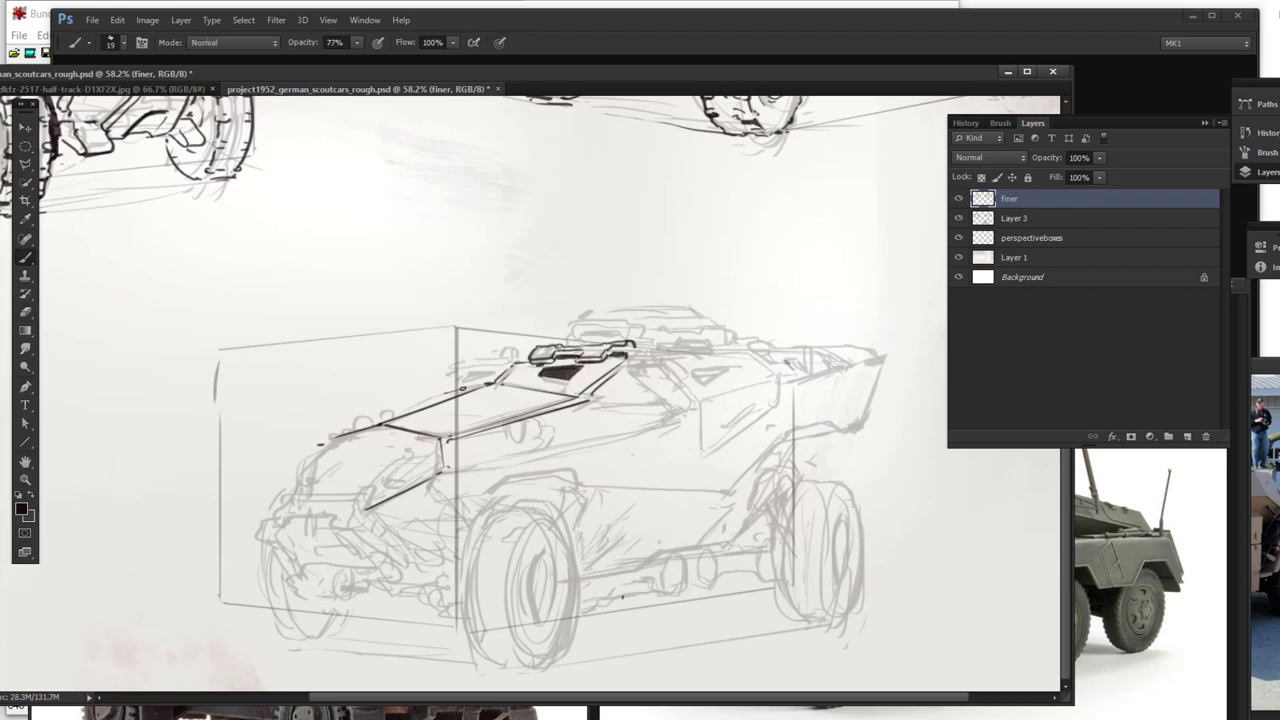
# Step: Draw the third car's far hood edge and slanted side pillar, and clean up the windshield base
pyautogui.moveTo(336, 436); pyautogui.dragTo(460, 382)
pyautogui.hotkey('ctrl', 'z')
pyautogui.moveTo(642, 366); pyautogui.dragTo(688, 399)
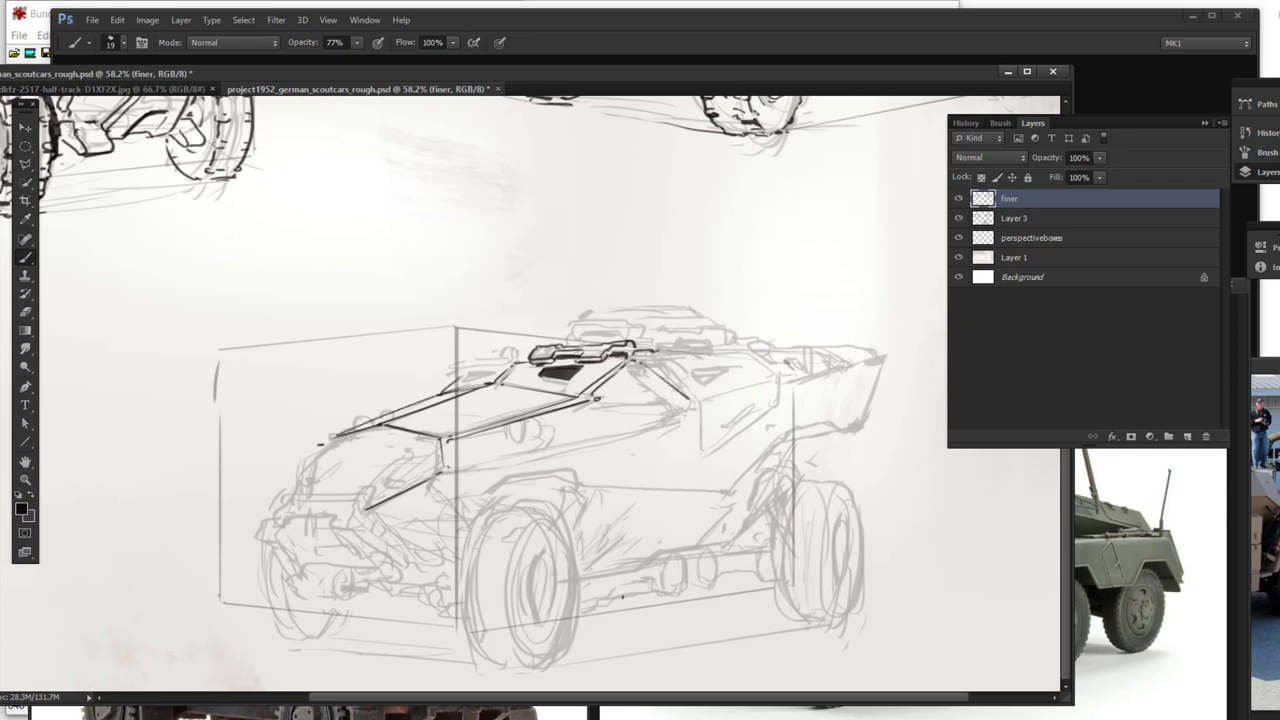
pyautogui.moveTo(600, 400); pyautogui.dragTo(687, 399)
pyautogui.press('e')
pyautogui.moveTo(516, 390); pyautogui.dragTo(562, 397)
pyautogui.press('b')
# Step: Double the side pillar and draw the third car's side door plate with its handle and the dark rear window
pyautogui.moveTo(640, 349); pyautogui.dragTo(676, 352)
pyautogui.moveTo(672, 366); pyautogui.dragTo(698, 392)
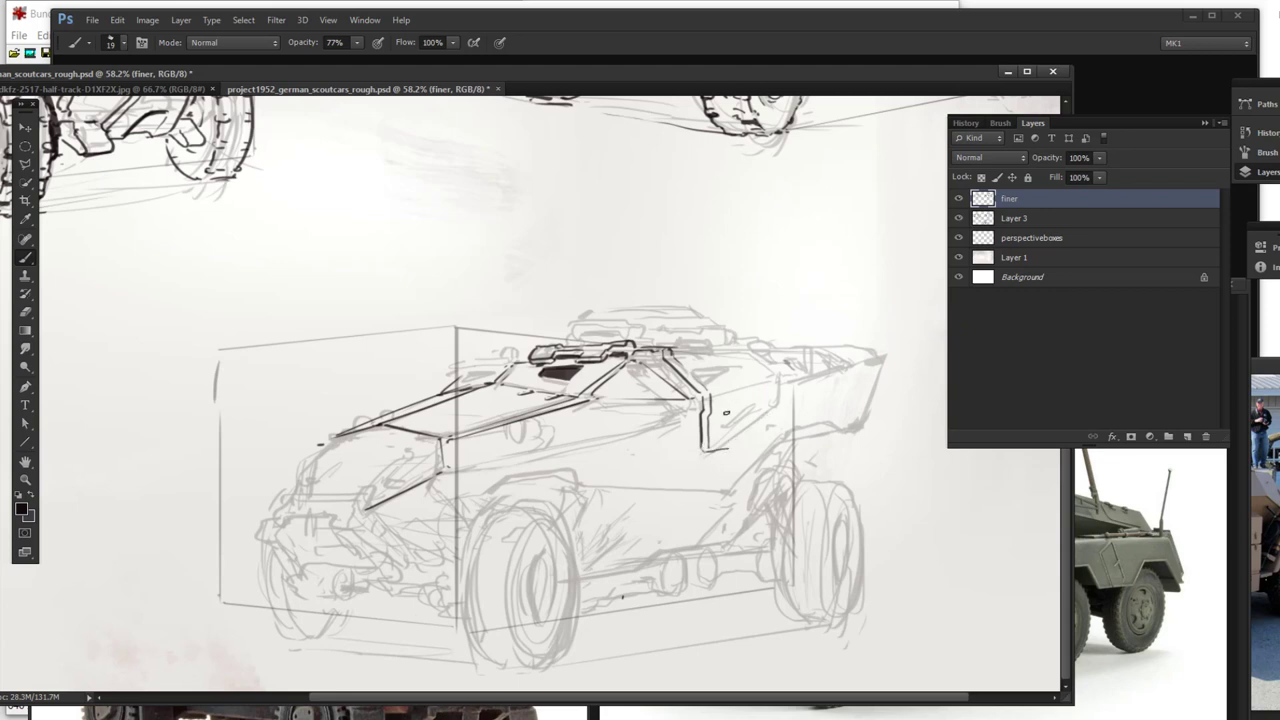
pyautogui.press('e')
pyautogui.moveTo(711, 394)
pyautogui.mouseDown()
pyautogui.moveTo(779, 377)
pyautogui.moveTo(714, 449)
pyautogui.mouseUp()
pyautogui.press('b')
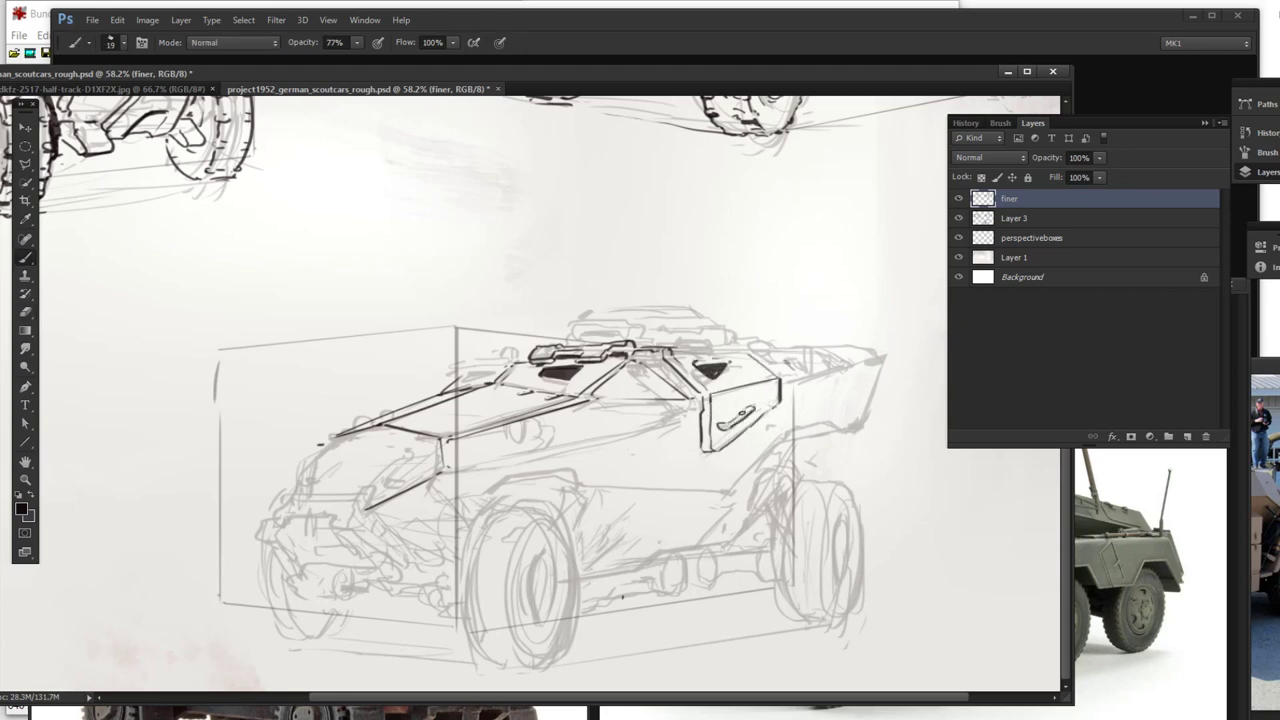
# Step: Fill the third car's triangular side window and draw the far windshield slit with its visor
pyautogui.moveTo(618, 386); pyautogui.dragTo(648, 372)
pyautogui.press('e')
pyautogui.moveTo(528, 380); pyautogui.dragTo(548, 370)
pyautogui.press('b')
pyautogui.moveTo(464, 380); pyautogui.dragTo(496, 368)
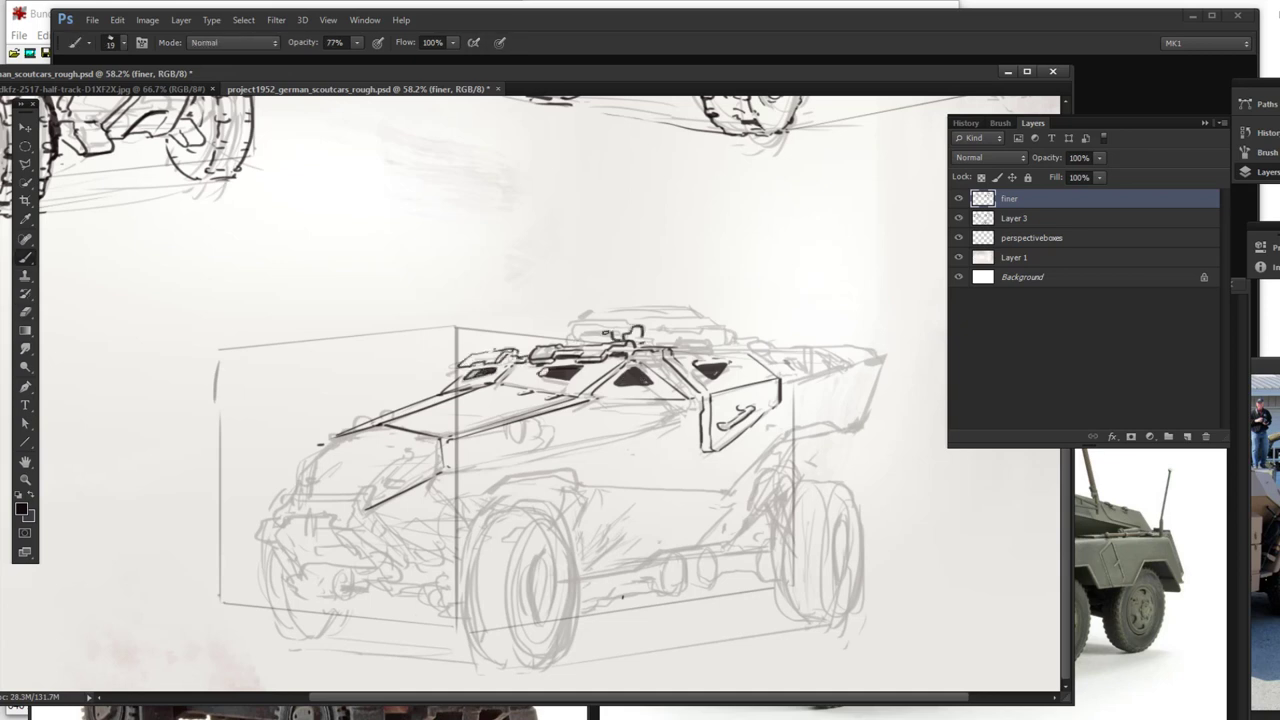
# Step: Draw the third car's roof cupola and the long body line from the hood corner to the door plate
pyautogui.moveTo(732, 338)
pyautogui.mouseDown()
pyautogui.moveTo(634, 322)
pyautogui.moveTo(699, 321)
pyautogui.moveTo(712, 342)
pyautogui.mouseUp()
pyautogui.moveTo(690, 349); pyautogui.dragTo(741, 352)
pyautogui.moveTo(491, 460); pyautogui.dragTo(687, 413)
pyautogui.hotkey('ctrl', 'z')
pyautogui.moveTo(449, 440); pyautogui.dragTo(692, 402)
# Step: Outline the third car's rear section with its top edges, end and underside, and add small fittings on the rear deck
pyautogui.moveTo(778, 384); pyautogui.dragTo(868, 358)
pyautogui.moveTo(764, 348); pyautogui.dragTo(878, 352)
pyautogui.moveTo(830, 426); pyautogui.dragTo(786, 428)
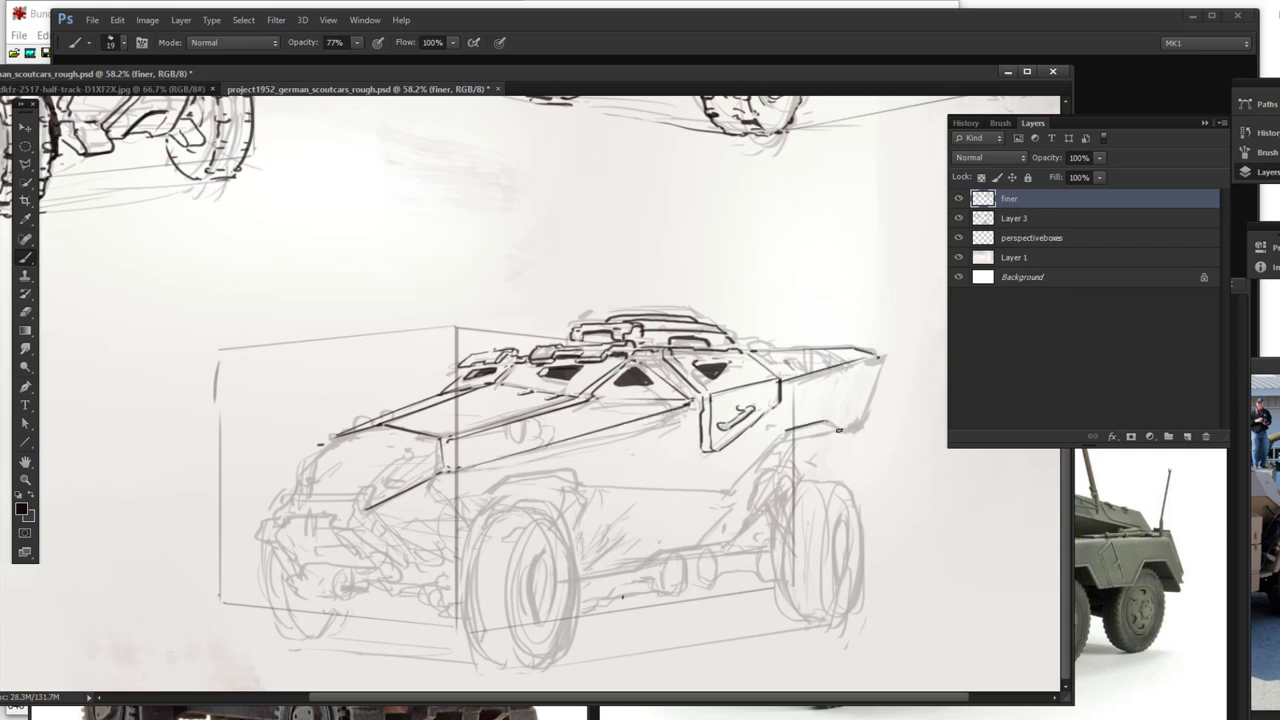
pyautogui.moveTo(882, 358); pyautogui.dragTo(862, 424)
pyautogui.moveTo(856, 428); pyautogui.dragTo(824, 432)
pyautogui.moveTo(744, 350); pyautogui.dragTo(758, 348)
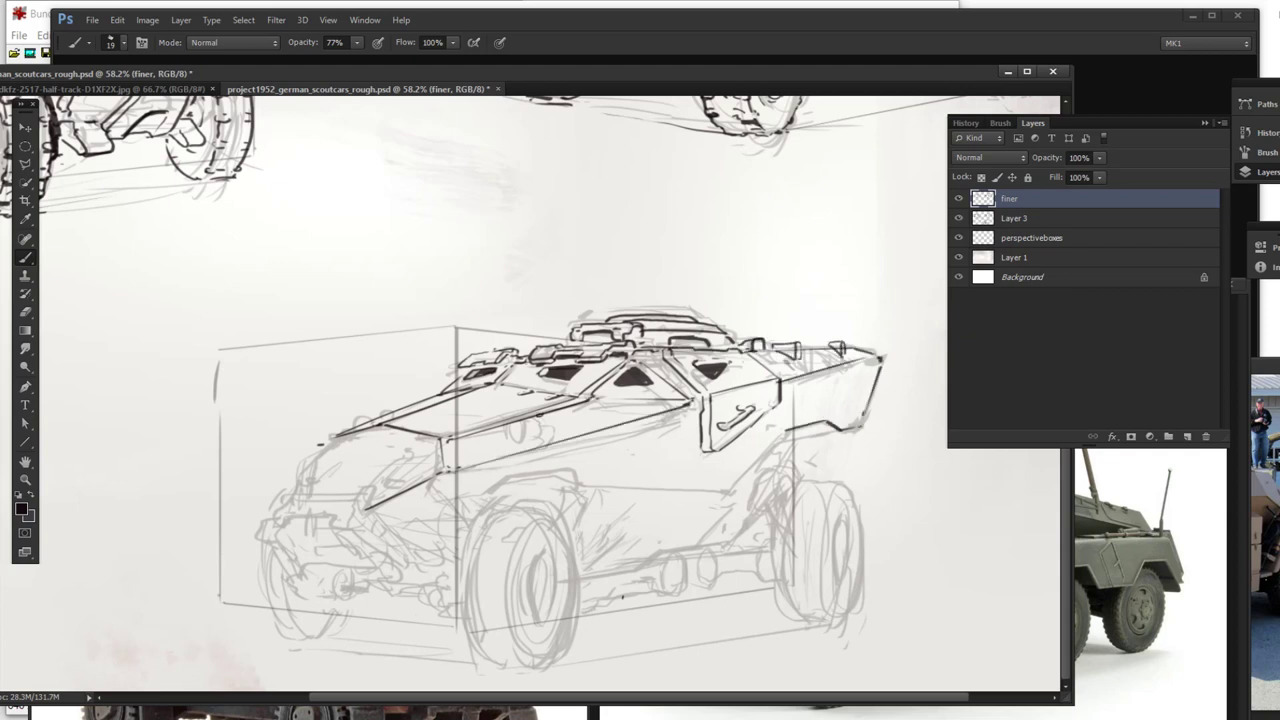
# Step: Draw the slanted body edge ahead of the third car's rear wheel and a bent rail around the door plate's lower corner
pyautogui.moveTo(792, 428); pyautogui.dragTo(724, 488)
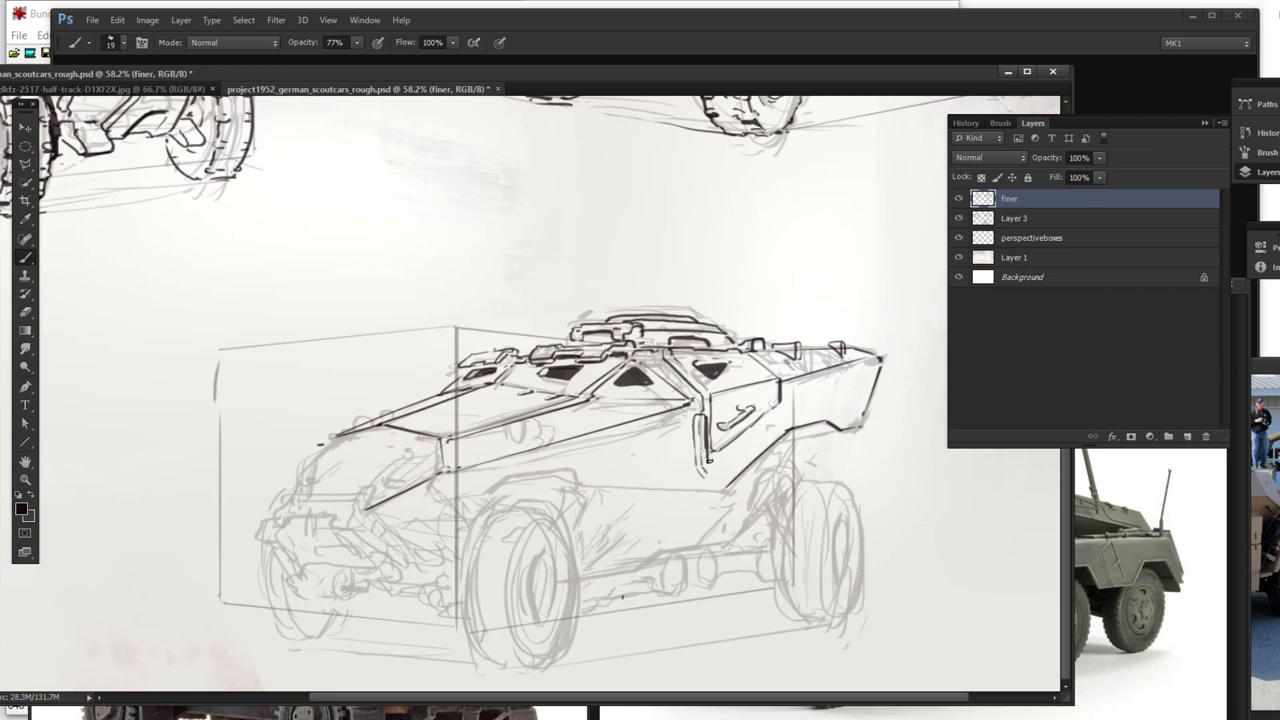
pyautogui.press('e')
pyautogui.moveTo(700, 477); pyautogui.dragTo(719, 466)
pyautogui.press('b')
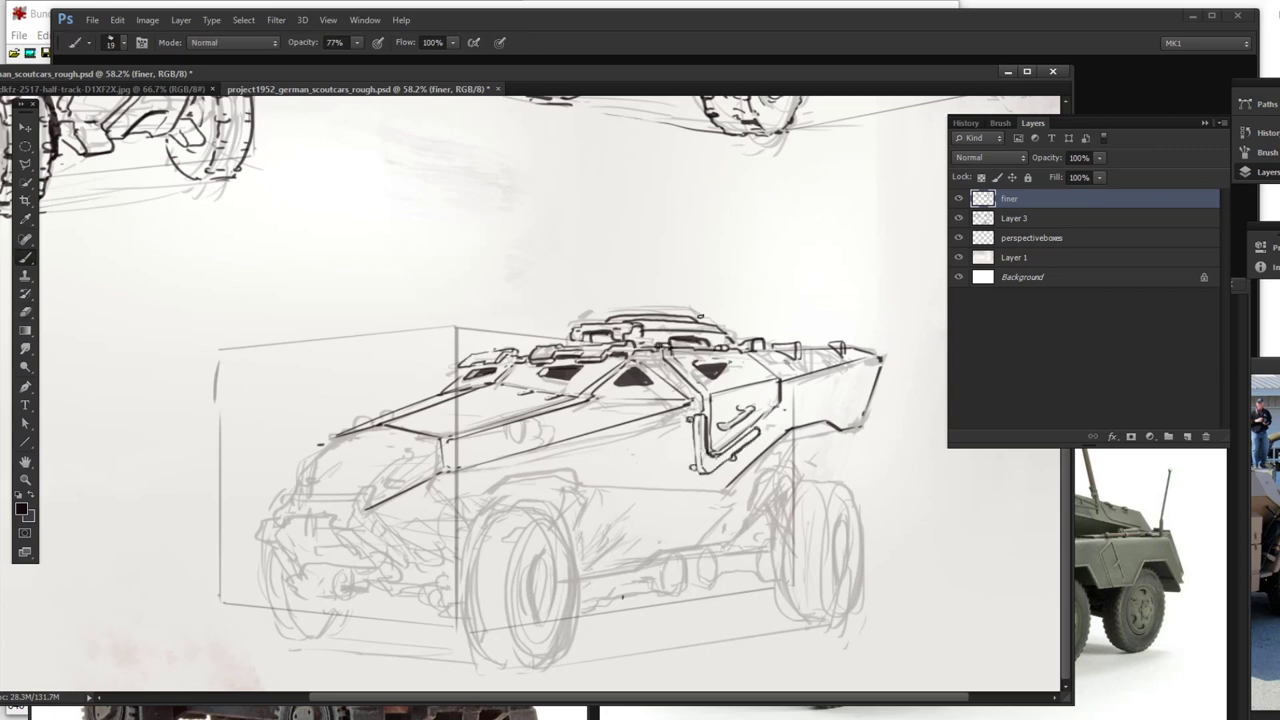
# Step: Touch up the third car's cupola edges and draw the nose outline with its grille strips and the slanted front corner edge
pyautogui.moveTo(701, 316); pyautogui.dragTo(684, 315)
pyautogui.moveTo(644, 315); pyautogui.dragTo(662, 313)
pyautogui.moveTo(440, 480); pyautogui.dragTo(482, 487)
pyautogui.moveTo(482, 487); pyautogui.dragTo(517, 537)
pyautogui.press('e')
pyautogui.press('b')
pyautogui.moveTo(404, 497)
pyautogui.mouseDown()
pyautogui.moveTo(350, 498)
pyautogui.moveTo(429, 481)
pyautogui.mouseUp()
pyautogui.moveTo(442, 466); pyautogui.dragTo(402, 508)
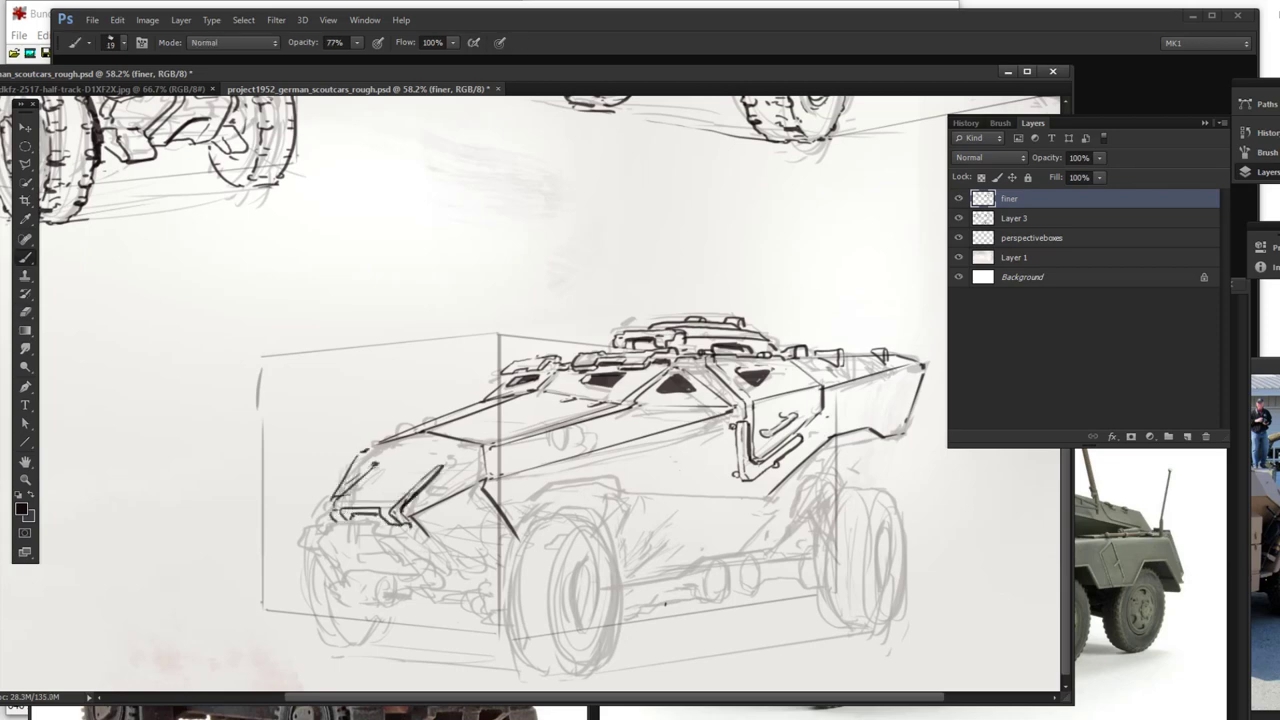
# Step: Draw a round lamp with a bracket on the third car's hood side and add small fittings on the nose and hood edge
pyautogui.hotkey('ctrl', 'space')
pyautogui.moveTo(227, 433); pyautogui.dragTo(270, 433)
pyautogui.press('e')
pyautogui.press('b')
pyautogui.moveTo(625, 457)
pyautogui.mouseDown()
pyautogui.moveTo(681, 440)
pyautogui.moveTo(694, 428)
pyautogui.moveTo(679, 418)
pyautogui.moveTo(713, 424)
pyautogui.moveTo(622, 456)
pyautogui.mouseUp()
pyautogui.moveTo(644, 470); pyautogui.dragTo(654, 470)
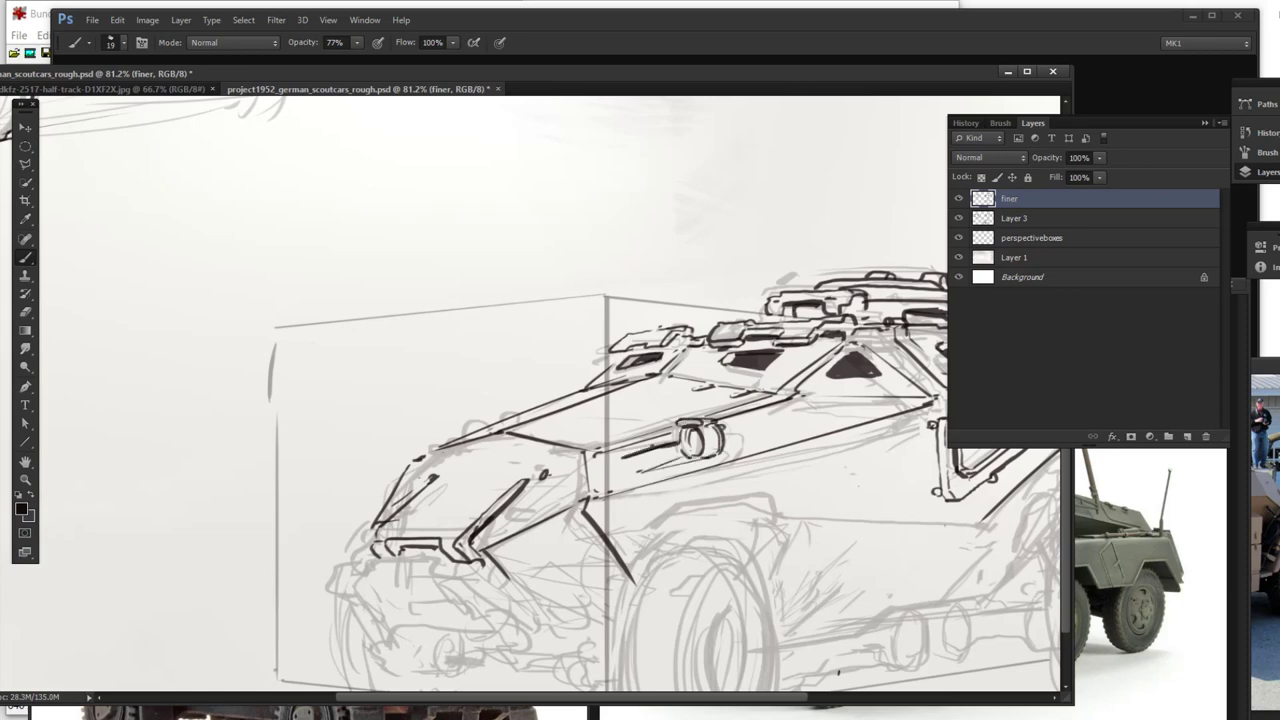
pyautogui.moveTo(460, 427); pyautogui.dragTo(484, 425)
# Step: Draw the third car's lower body edge between the wheels with two small brackets and a slanted line down to the underside
pyautogui.press('space')
pyautogui.moveTo(800, 514)
pyautogui.mouseDown()
pyautogui.moveTo(588, 440)
pyautogui.moveTo(769, 450)
pyautogui.moveTo(757, 474)
pyautogui.mouseUp()
pyautogui.moveTo(665, 449); pyautogui.dragTo(671, 472)
pyautogui.press('e')
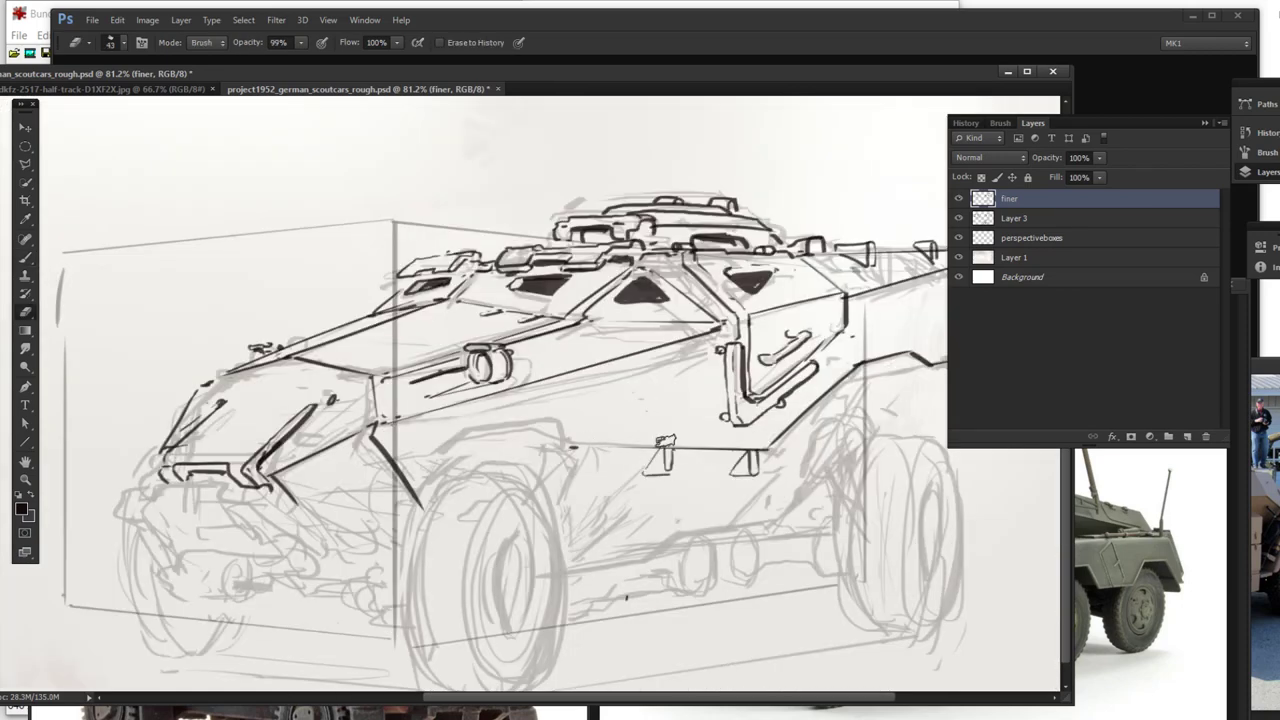
pyautogui.press('b')
pyautogui.moveTo(574, 446); pyautogui.dragTo(622, 446)
pyautogui.moveTo(772, 452); pyautogui.dragTo(713, 537)
pyautogui.press('e')
pyautogui.press('b')
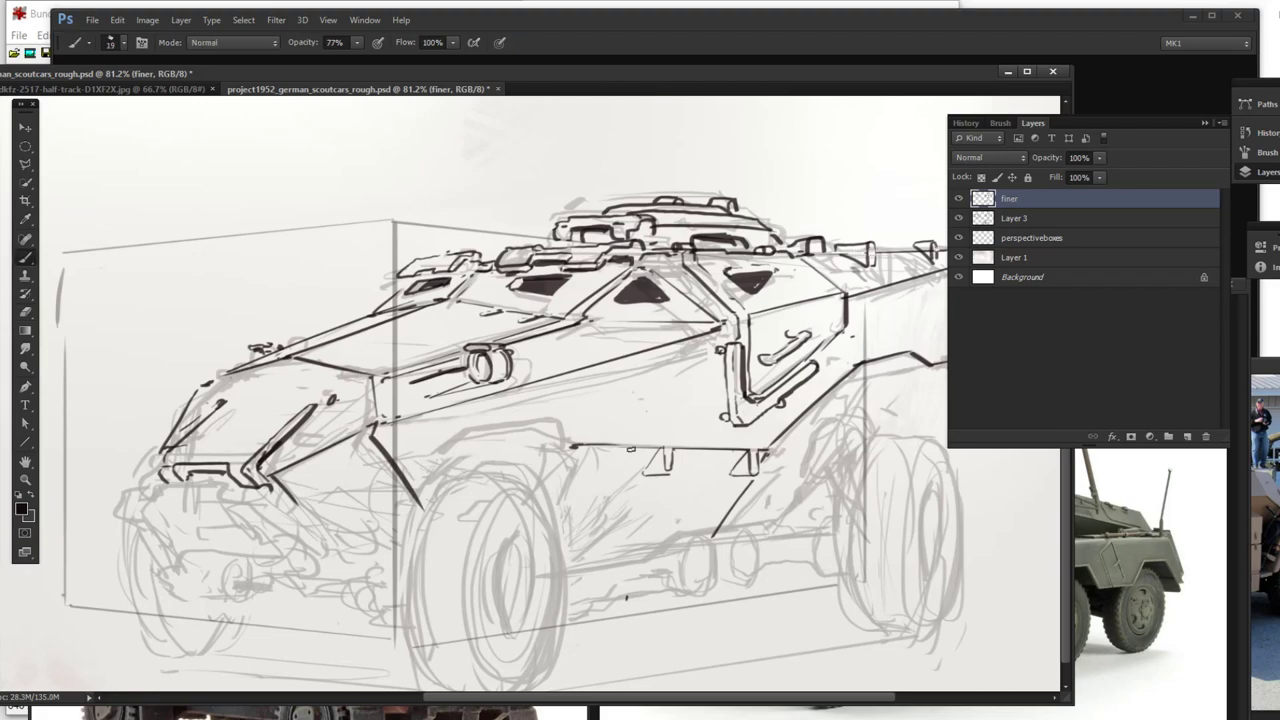
# Step: Draw the angular top edge of the third car's front wheel arch and the short underside line toward the rear wheel
pyautogui.moveTo(693, 449); pyautogui.dragTo(622, 537)
pyautogui.hotkey('ctrl', 'z')
pyautogui.moveTo(572, 446); pyautogui.dragTo(468, 423)
pyautogui.moveTo(658, 450); pyautogui.dragTo(594, 538)
pyautogui.hotkey('ctrl', 'z')
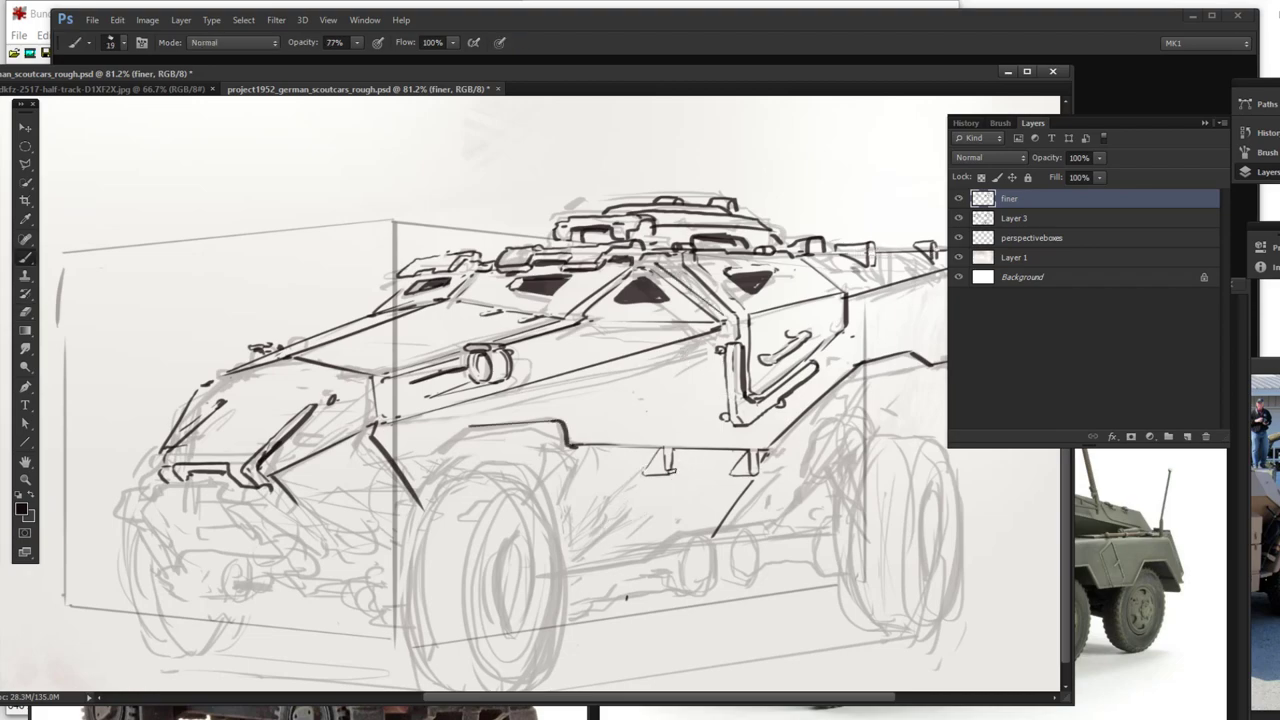
pyautogui.moveTo(746, 534); pyautogui.dragTo(656, 553)
pyautogui.hotkey('ctrl', 'z')
pyautogui.moveTo(712, 534); pyautogui.dragTo(788, 515)
# Step: Add two small brackets along the body edge beneath the second car's side door
pyautogui.hotkey('ctrl', 'space')
pyautogui.moveTo(800, 470); pyautogui.dragTo(690, 440)
pyautogui.moveTo(885, 243); pyautogui.dragTo(975, 245)
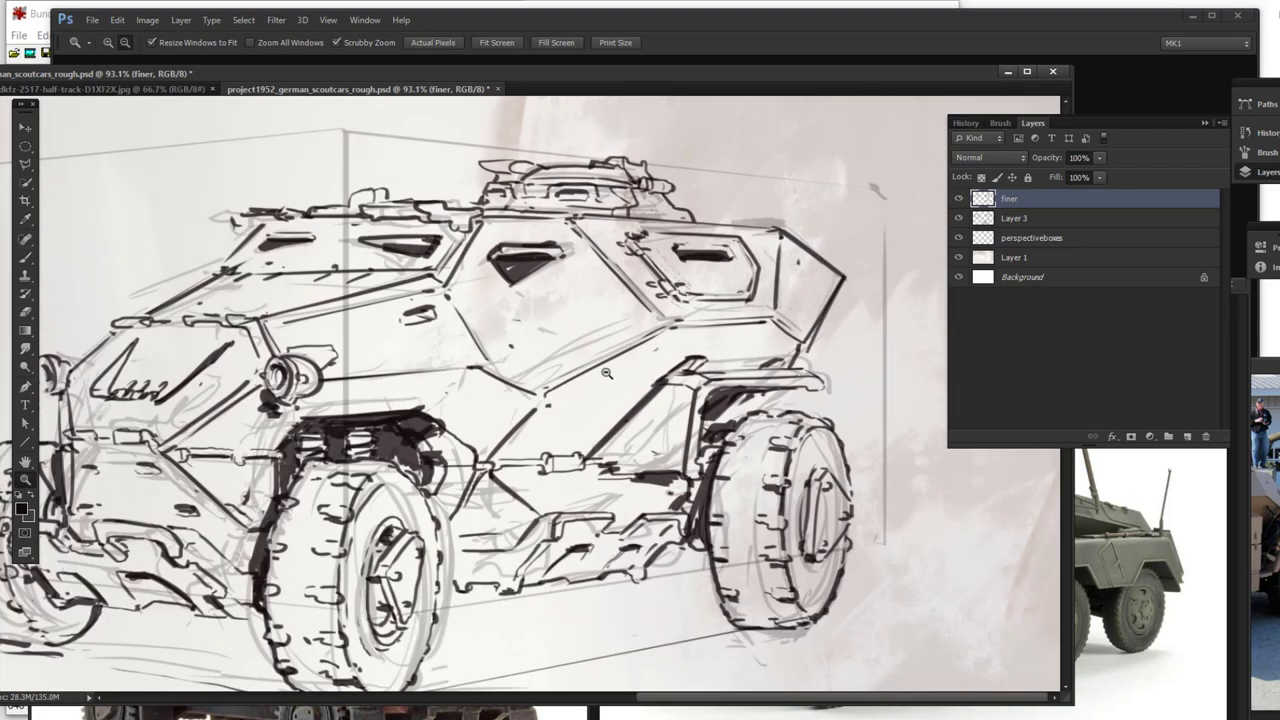
pyautogui.press('b')
pyautogui.moveTo(684, 327); pyautogui.dragTo(698, 326)
pyautogui.moveTo(758, 324); pyautogui.dragTo(746, 329)
pyautogui.press('space')
pyautogui.moveTo(706, 247); pyautogui.dragTo(821, 229)
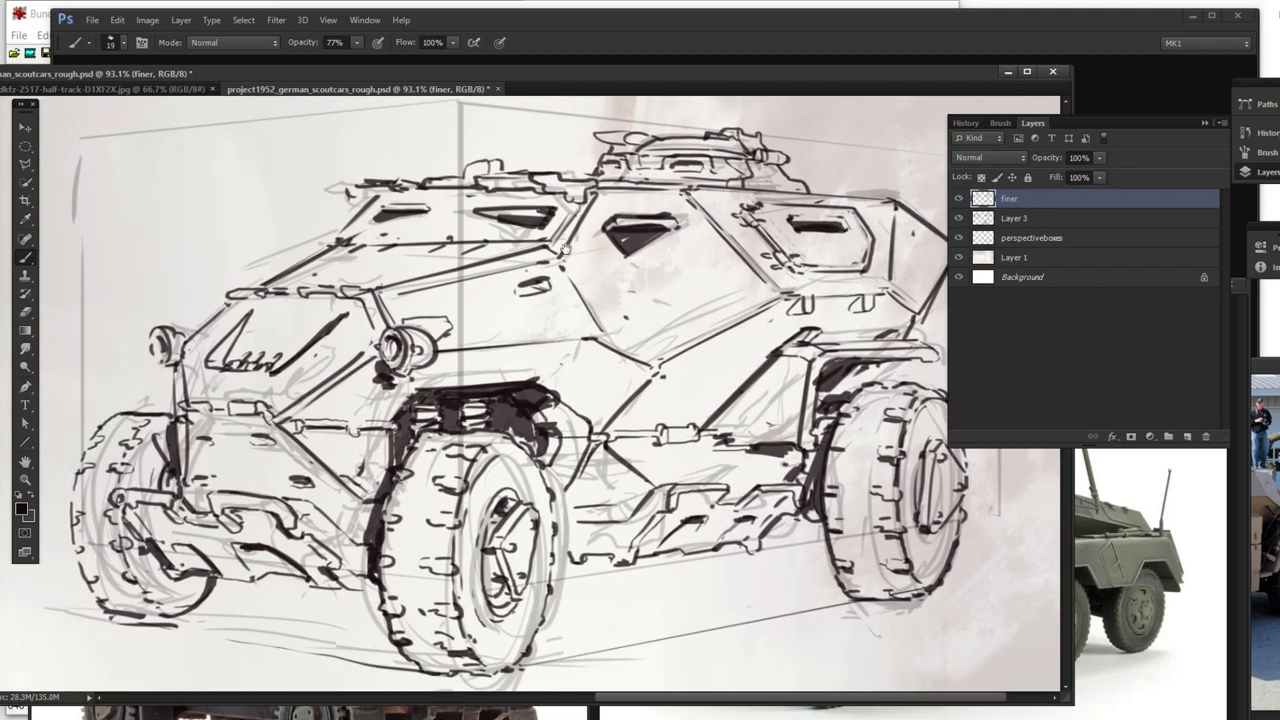
# Step: Draw the third car's front bumper bar and the slanted support running down toward the near front wheel
pyautogui.hotkey('ctrl', 'space')
pyautogui.moveTo(730, 560); pyautogui.dragTo(623, 573)
pyautogui.press('e')
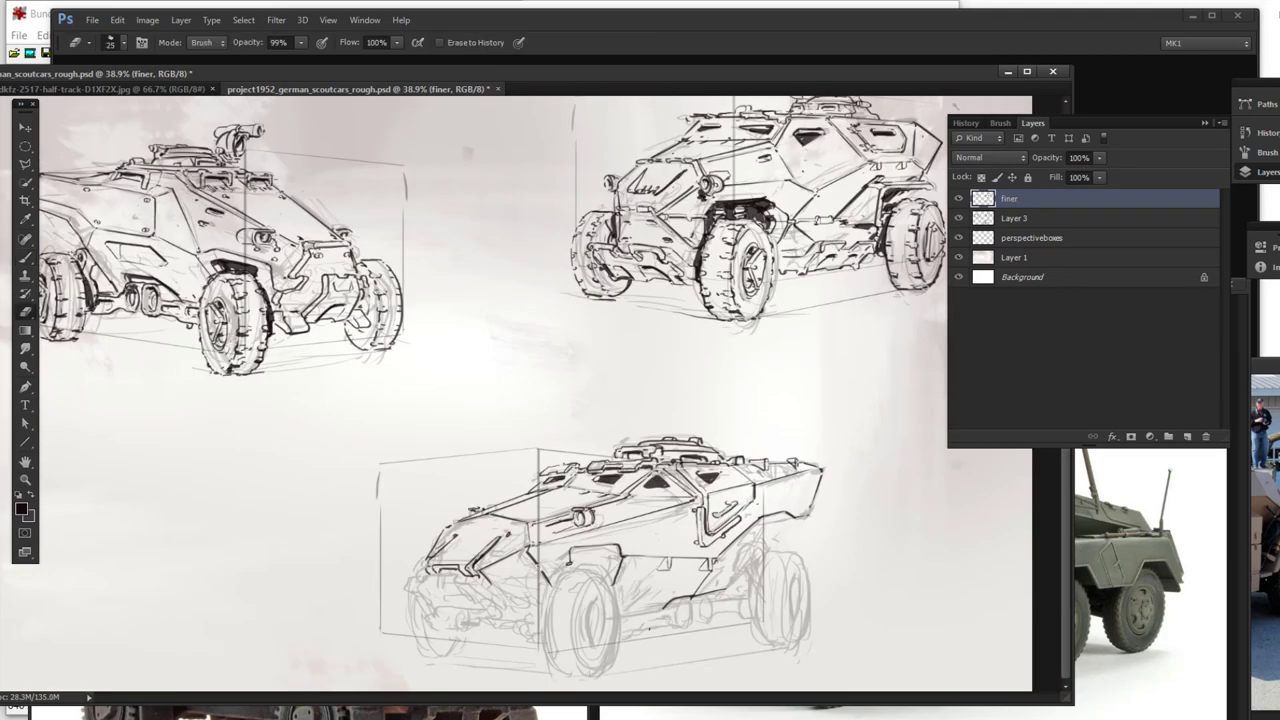
pyautogui.press('b')
pyautogui.moveTo(530, 556); pyautogui.dragTo(569, 553)
pyautogui.hotkey('ctrl', 'z')
pyautogui.moveTo(484, 575); pyautogui.dragTo(557, 605)
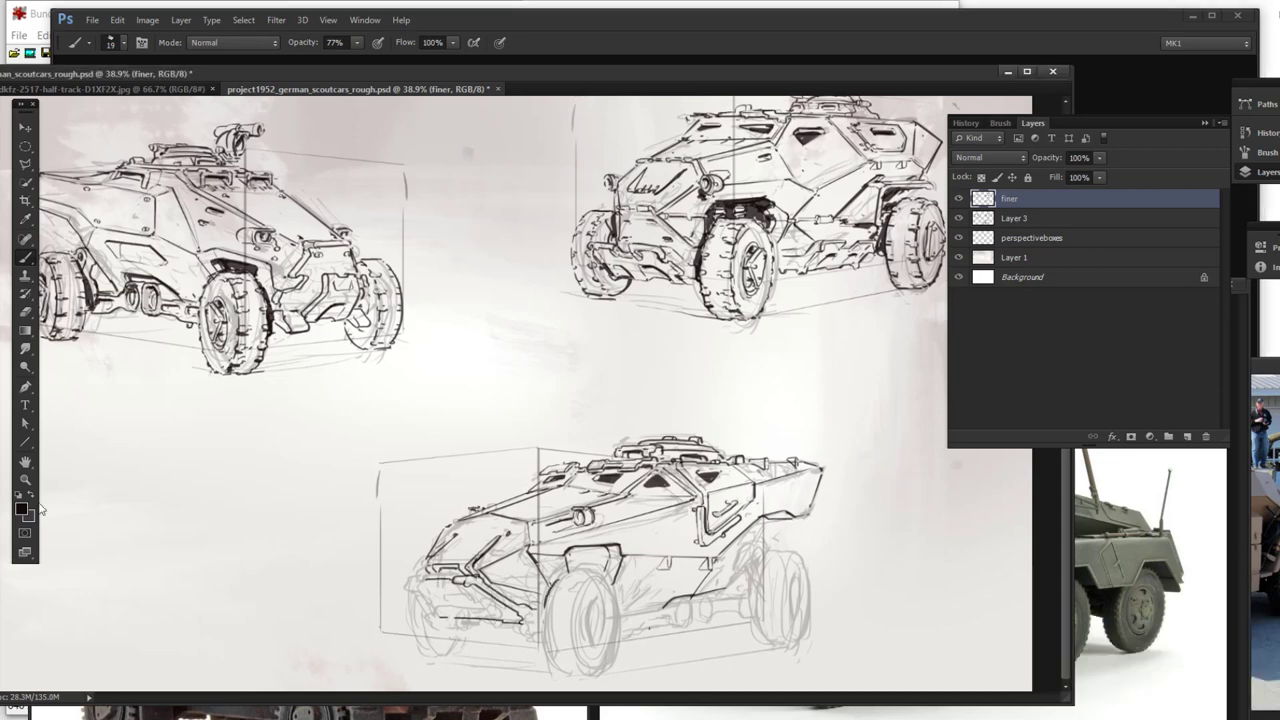
# Step: Close the third car's front wheel arch and outline the near front wheel's face with its hub
pyautogui.hotkey('ctrl', 'space')
pyautogui.moveTo(653, 600); pyautogui.dragTo(715, 598)
pyautogui.moveTo(551, 535)
pyautogui.mouseDown()
pyautogui.moveTo(557, 615)
pyautogui.moveTo(541, 513)
pyautogui.mouseUp()
pyautogui.moveTo(565, 496)
pyautogui.mouseDown()
pyautogui.moveTo(586, 519)
pyautogui.moveTo(553, 665)
pyautogui.mouseUp()
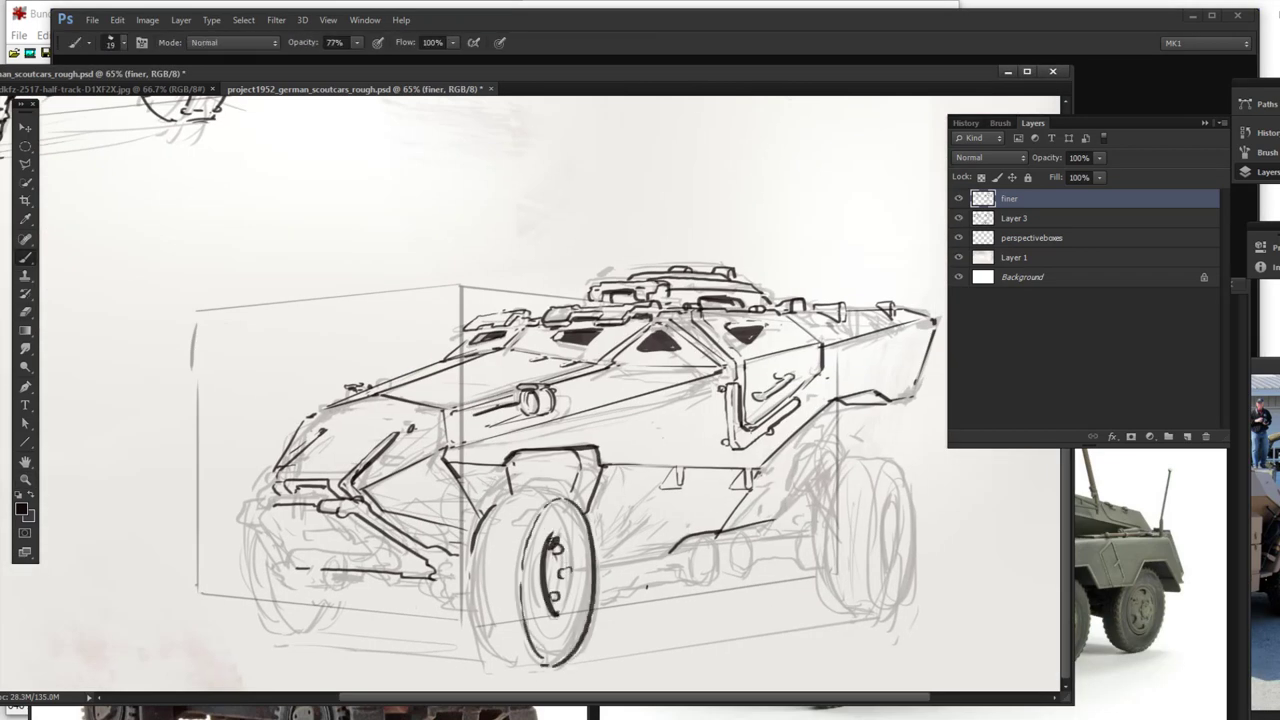
# Step: Draw the slanted tread lugs and the outer contour of the third car's near front tire
pyautogui.press('e')
pyautogui.moveTo(522, 510)
pyautogui.mouseDown()
pyautogui.moveTo(574, 497)
pyautogui.moveTo(496, 536)
pyautogui.moveTo(489, 584)
pyautogui.mouseUp()
pyautogui.press('b')
pyautogui.moveTo(497, 557); pyautogui.dragTo(474, 545)
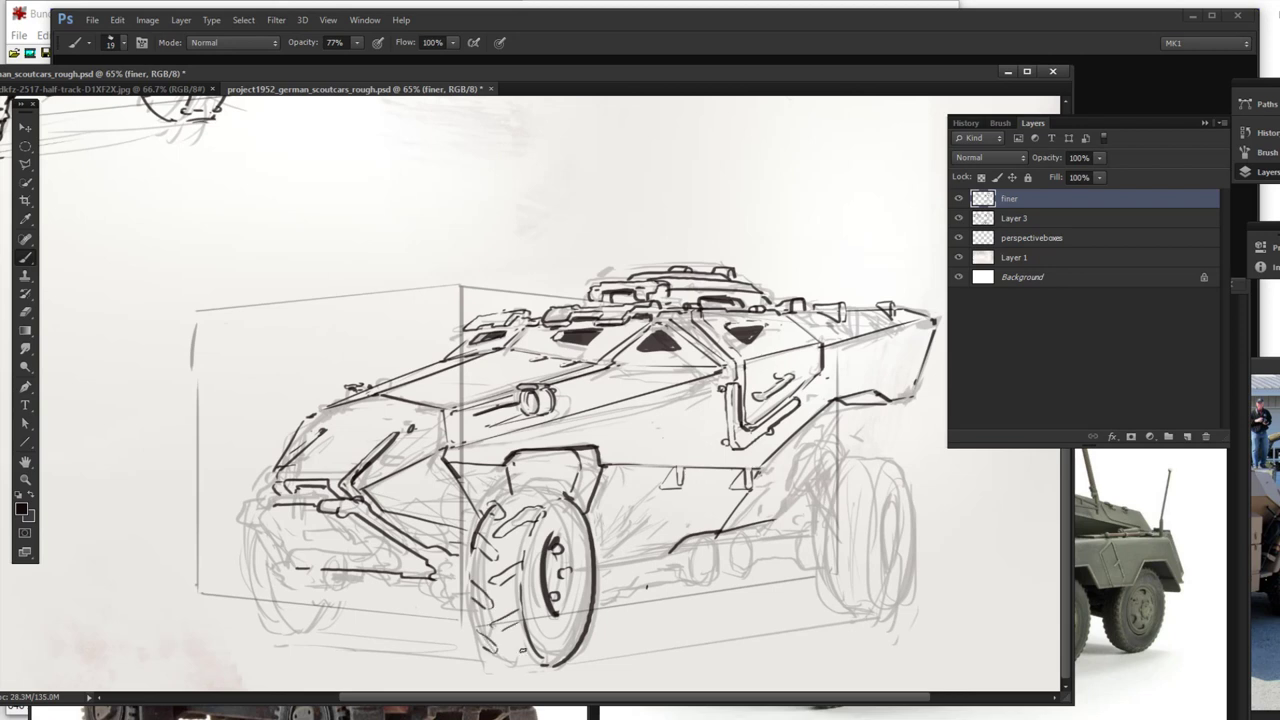
pyautogui.moveTo(467, 601); pyautogui.dragTo(477, 625)
pyautogui.moveTo(470, 629); pyautogui.dragTo(481, 643)
pyautogui.press('e')
pyautogui.press('b')
pyautogui.moveTo(490, 506)
pyautogui.mouseDown()
pyautogui.moveTo(470, 541)
pyautogui.moveTo(500, 538)
pyautogui.mouseUp()
pyautogui.moveTo(468, 593); pyautogui.dragTo(482, 605)
pyautogui.moveTo(476, 642); pyautogui.dragTo(534, 660)
# Step: Outline the lower part of the third car's front bumper and add the slanted openings and bar details on it
pyautogui.moveTo(400, 546); pyautogui.dragTo(456, 586)
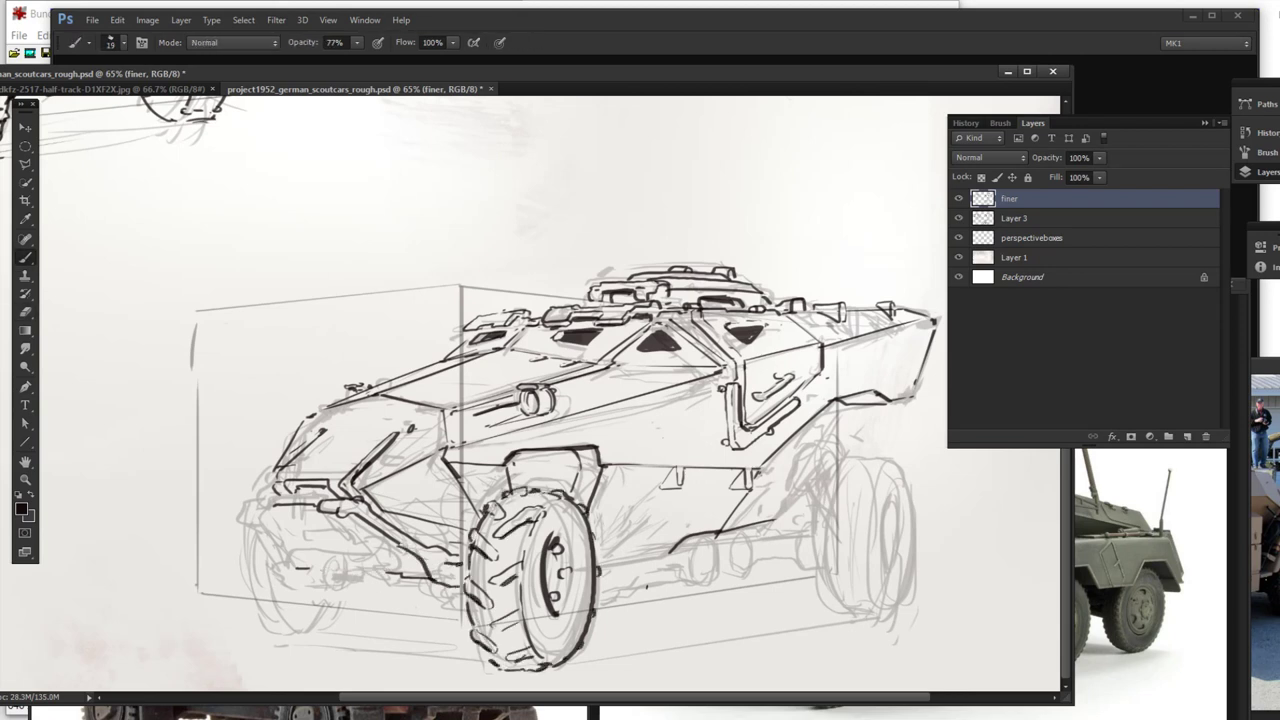
pyautogui.moveTo(330, 562); pyautogui.dragTo(438, 584)
pyautogui.moveTo(298, 584); pyautogui.dragTo(394, 588)
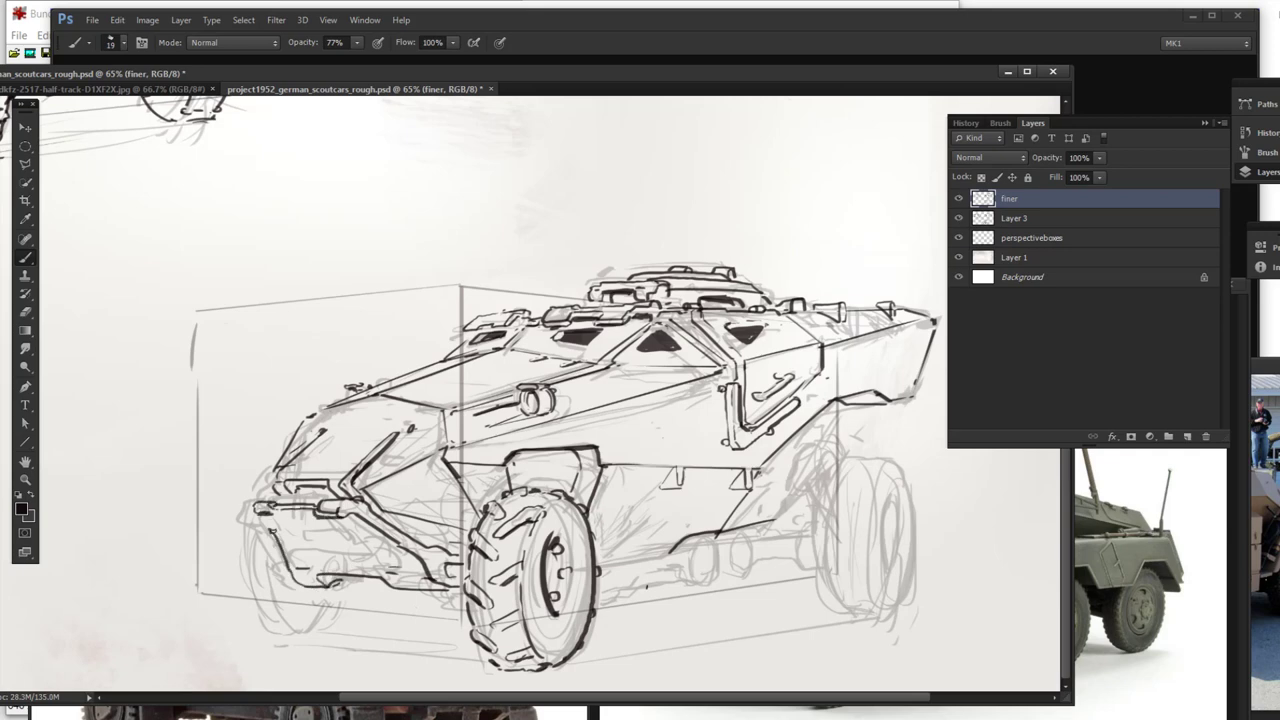
pyautogui.moveTo(265, 521); pyautogui.dragTo(276, 533)
pyautogui.moveTo(339, 532); pyautogui.dragTo(376, 558)
pyautogui.moveTo(348, 534); pyautogui.dragTo(358, 556)
pyautogui.moveTo(300, 501); pyautogui.dragTo(330, 493)
# Step: Refine the near front wheel's hub on the third car with a darker rim and bolts
pyautogui.moveTo(577, 467); pyautogui.dragTo(606, 467)
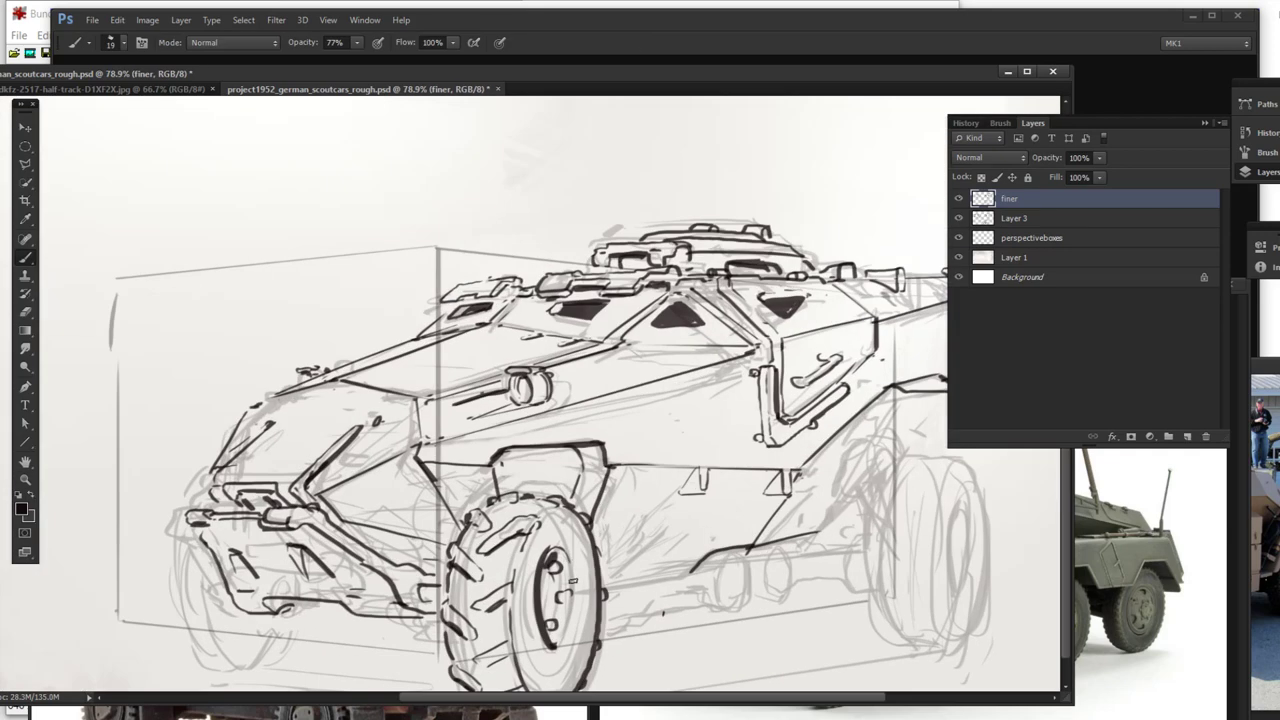
pyautogui.moveTo(539, 630); pyautogui.dragTo(556, 661)
pyautogui.moveTo(572, 594); pyautogui.dragTo(572, 632)
pyautogui.moveTo(550, 545)
pyautogui.mouseDown()
pyautogui.moveTo(578, 574)
pyautogui.moveTo(560, 656)
pyautogui.mouseUp()
pyautogui.moveTo(546, 574); pyautogui.dragTo(545, 608)
pyautogui.moveTo(558, 596); pyautogui.dragTo(571, 606)
# Step: Fill the third car's front wheel arch with solid black, leaving the suspension part inside it light
pyautogui.moveTo(541, 470); pyautogui.dragTo(516, 492)
pyautogui.moveTo(518, 452)
pyautogui.mouseDown()
pyautogui.moveTo(500, 492)
pyautogui.moveTo(584, 494)
pyautogui.mouseUp()
pyautogui.moveTo(564, 478); pyautogui.dragTo(602, 446)
pyautogui.moveTo(502, 455); pyautogui.dragTo(556, 451)
pyautogui.moveTo(524, 454); pyautogui.dragTo(600, 446)
# Step: Draw the third car's far front wheel, flip the canvas horizontally, and transform the selected wheel to fit the perspective
pyautogui.moveTo(866, 570); pyautogui.dragTo(800, 575)
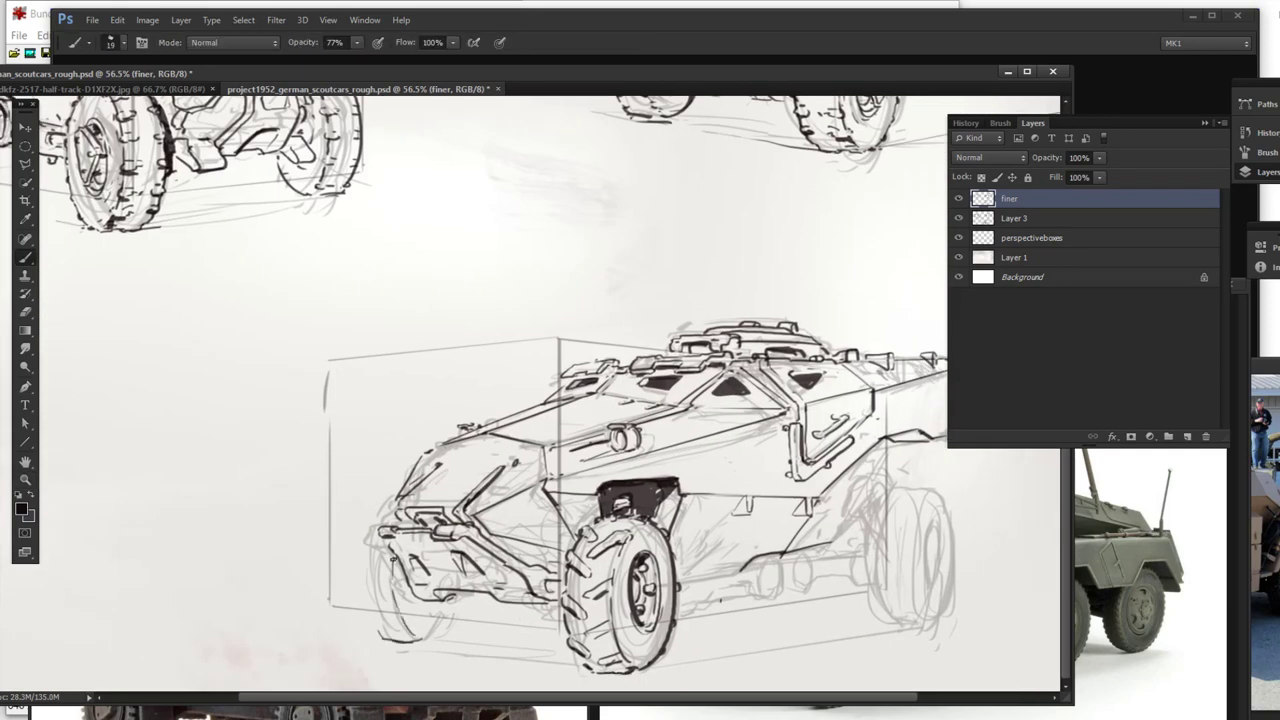
pyautogui.moveTo(378, 523)
pyautogui.mouseDown()
pyautogui.moveTo(441, 628)
pyautogui.moveTo(457, 446)
pyautogui.mouseUp()
pyautogui.hotkey('ctrl', 'shift', 'h')
pyautogui.press('l')
pyautogui.hotkey('ctrl', 't')
pyautogui.moveTo(554, 549); pyautogui.dragTo(539, 559)
pyautogui.press('Return')
pyautogui.press('b')
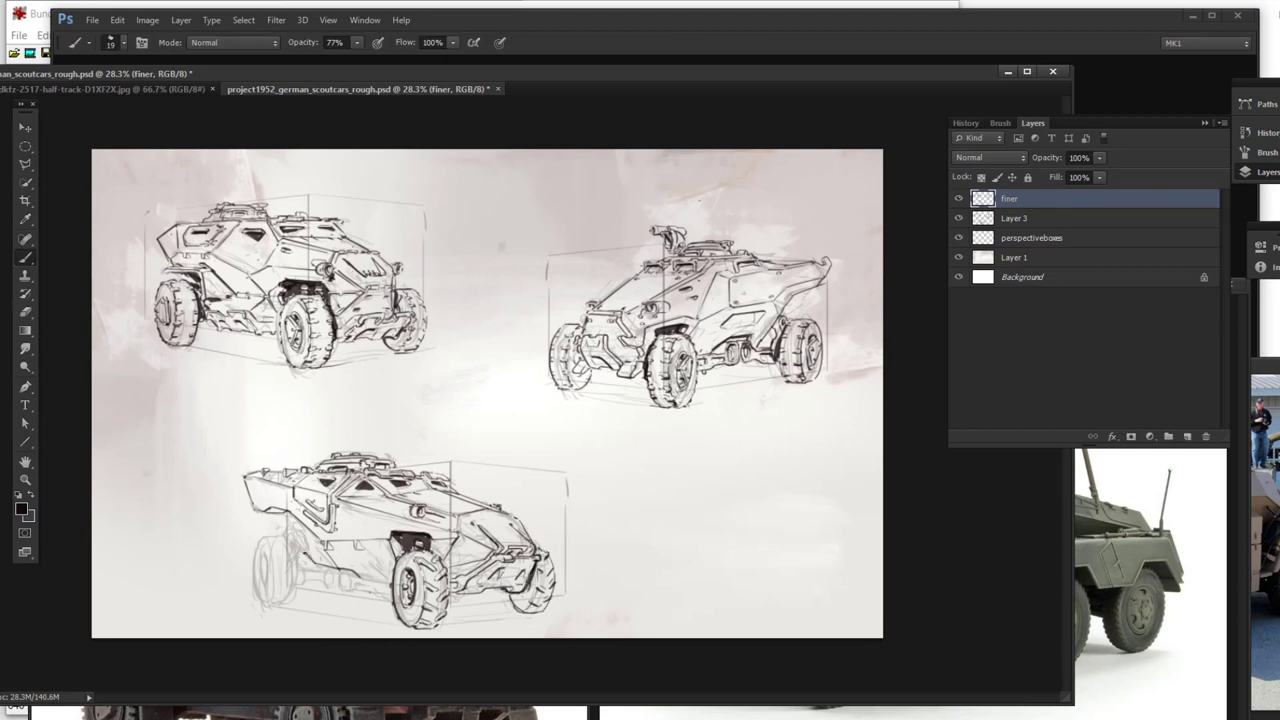
# Step: Draw the edge line above the third car's rear wheel, and shift both front wheels slightly toward the car's rear
pyautogui.press('e')
pyautogui.press('b')
pyautogui.moveTo(270, 514); pyautogui.dragTo(298, 537)
pyautogui.press('l')
pyautogui.moveTo(391, 606); pyautogui.dragTo(396, 540)
pyautogui.hotkey('ctrl', 't')
pyautogui.moveTo(557, 521); pyautogui.dragTo(551, 520)
pyautogui.press('Return')
pyautogui.hotkey('ctrl', 'd')
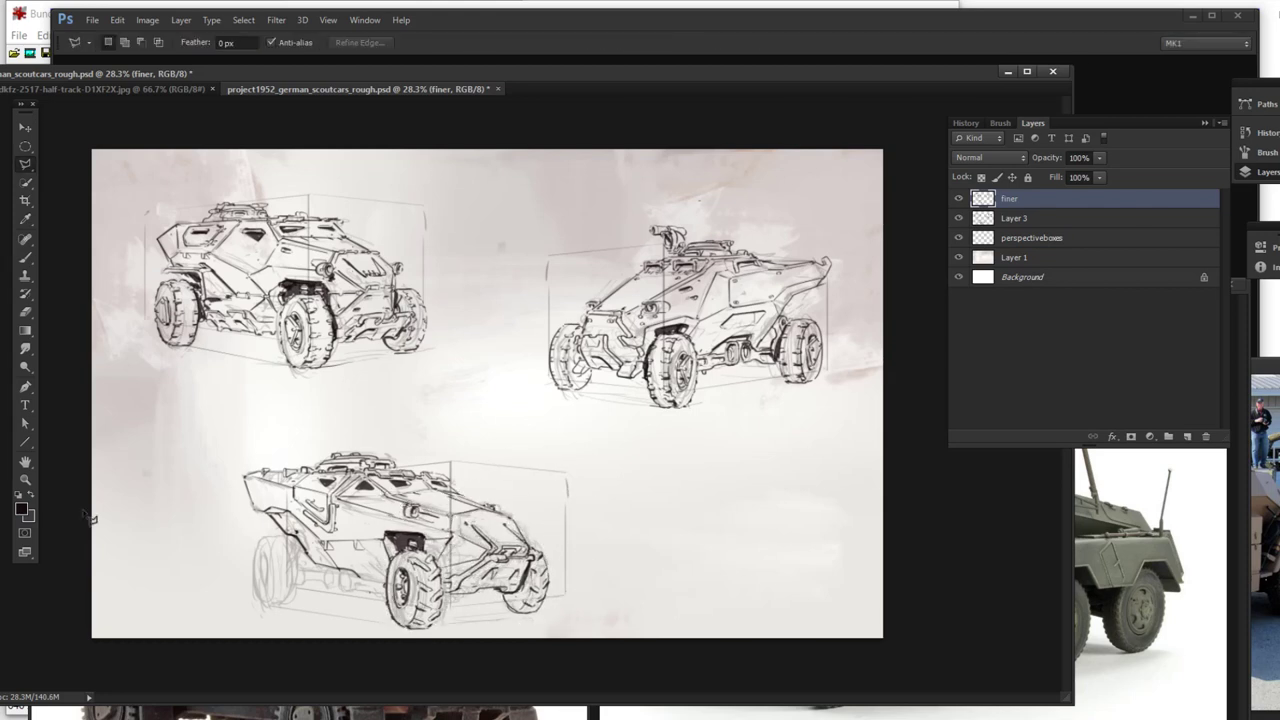
# Step: Select both front wheels of the third car together and transform them to correct their placement
pyautogui.press('b')
pyautogui.press('z')
pyautogui.press('l')
pyautogui.moveTo(386, 550)
pyautogui.mouseDown()
pyautogui.moveTo(456, 552)
pyautogui.moveTo(414, 634)
pyautogui.moveTo(386, 550)
pyautogui.mouseUp()
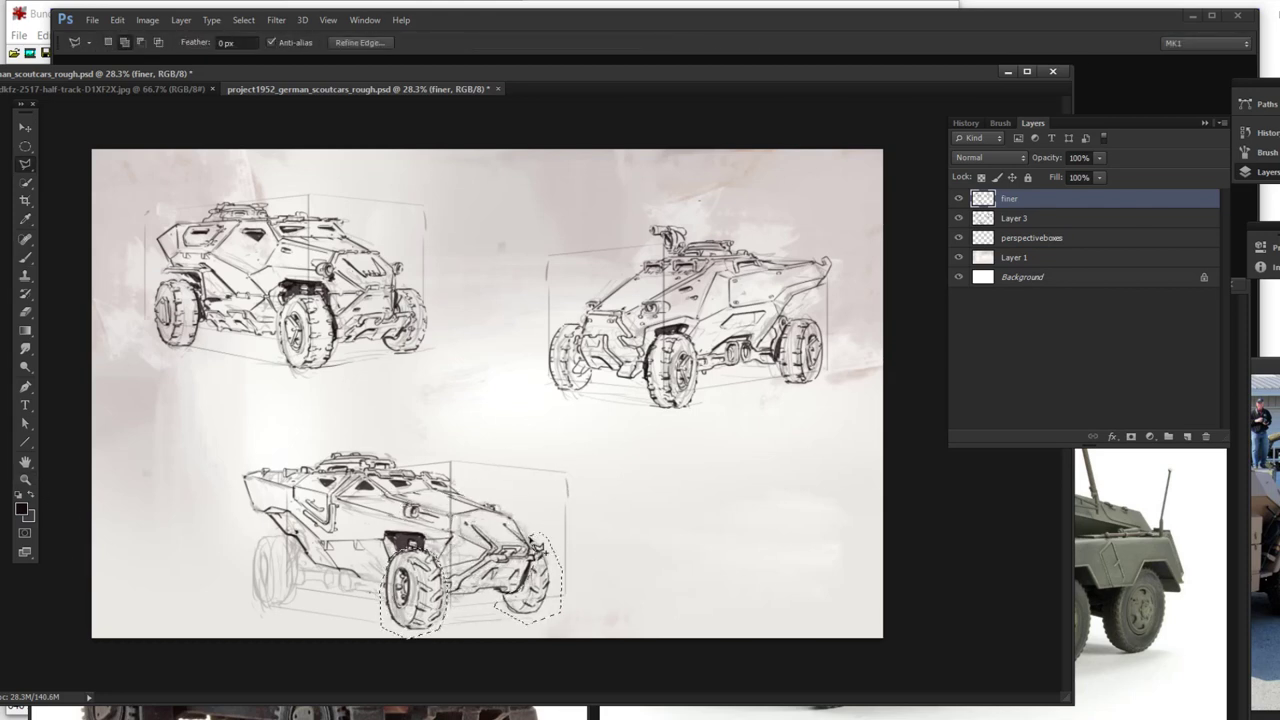
pyautogui.hotkey('ctrl', 't')
pyautogui.moveTo(548, 555); pyautogui.dragTo(553, 553)
pyautogui.press('Return')
pyautogui.hotkey('ctrl', 'd')
pyautogui.press('b')
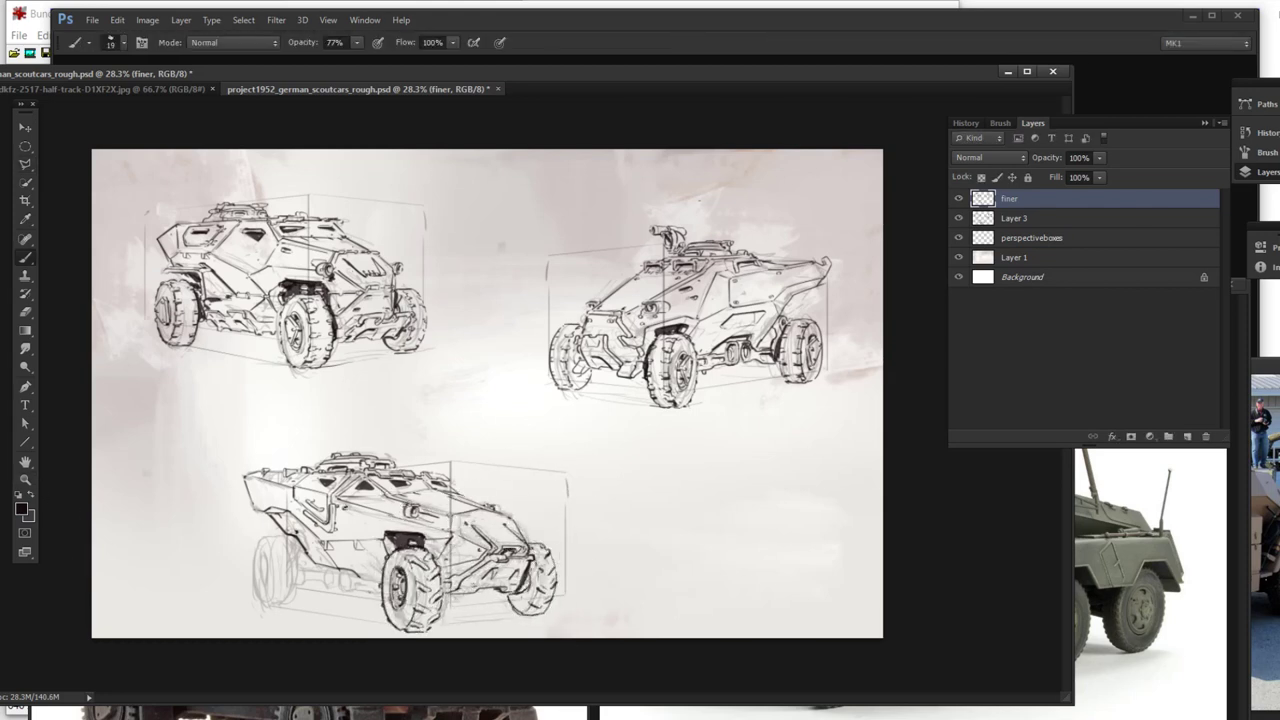
# Step: Select the third car's near front wheel alone and transform it slightly
pyautogui.press('l')
pyautogui.hotkey('ctrl', 't')
pyautogui.moveTo(394, 560)
pyautogui.mouseDown()
pyautogui.moveTo(392, 590)
pyautogui.moveTo(452, 604)
pyautogui.mouseUp()
pyautogui.press('Return')
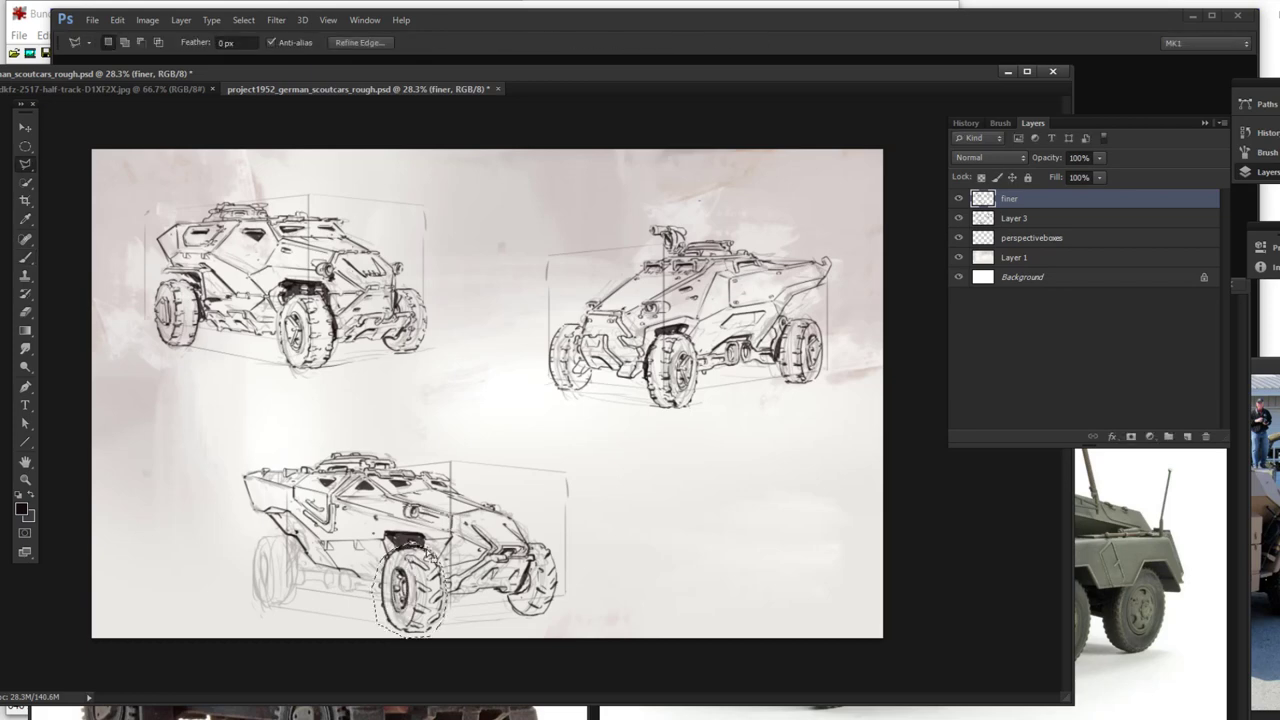
# Step: Duplicate the selected front wheel onto a new layer and fit the copy over the third car's rear wheel
pyautogui.hotkey('ctrl', 'j')
pyautogui.hotkey('ctrl', 't')
pyautogui.moveTo(254, 586); pyautogui.dragTo(287, 586)
pyautogui.press('Return')
pyautogui.press('b')
# Step: Draw the underbody between the third car's wheels with two angular openings and connecting bars
pyautogui.scroll(10, 359, 608)
pyautogui.moveTo(292, 522); pyautogui.dragTo(340, 524)
pyautogui.moveTo(250, 556); pyautogui.dragTo(286, 563)
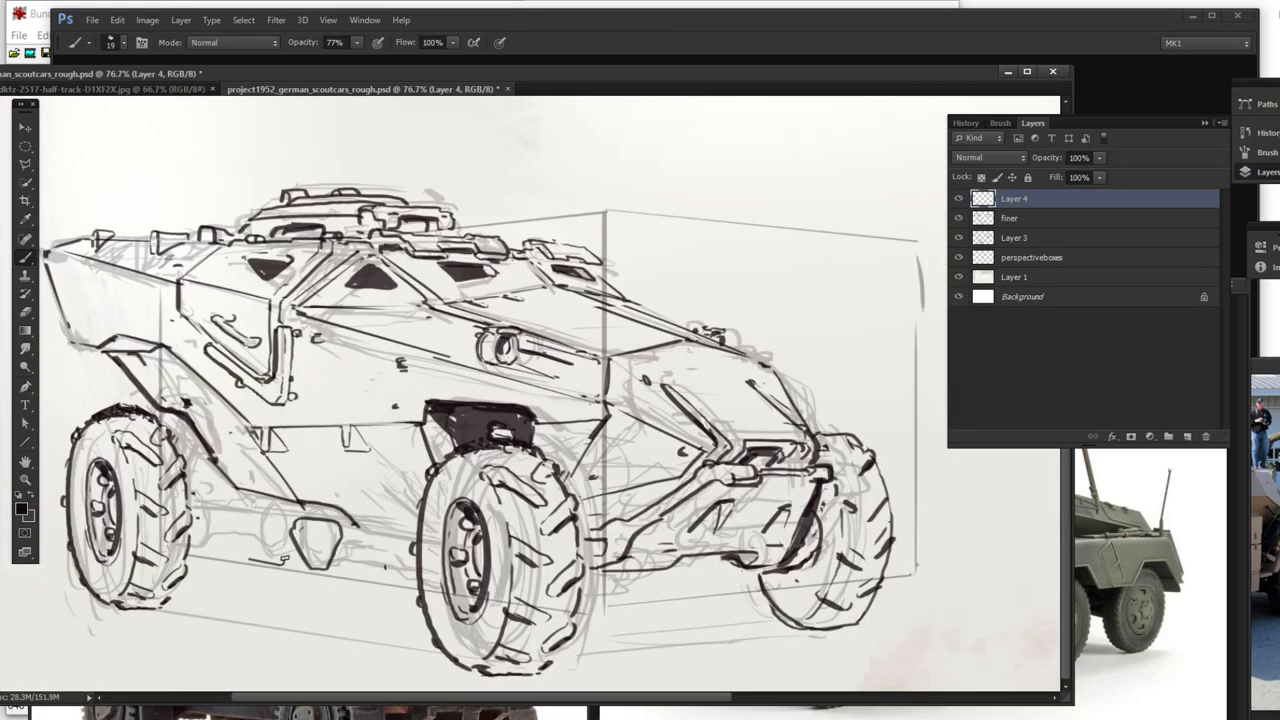
pyautogui.moveTo(262, 520); pyautogui.dragTo(285, 556)
pyautogui.moveTo(256, 524)
pyautogui.mouseDown()
pyautogui.moveTo(238, 554)
pyautogui.moveTo(278, 550)
pyautogui.mouseUp()
pyautogui.moveTo(302, 533); pyautogui.dragTo(330, 531)
pyautogui.moveTo(330, 533)
pyautogui.mouseDown()
pyautogui.moveTo(318, 554)
pyautogui.moveTo(414, 542)
pyautogui.mouseUp()
pyautogui.moveTo(189, 544); pyautogui.dragTo(203, 548)
pyautogui.moveTo(362, 532)
pyautogui.mouseDown()
pyautogui.moveTo(411, 541)
pyautogui.moveTo(407, 553)
pyautogui.mouseUp()
pyautogui.moveTo(209, 511)
pyautogui.mouseDown()
pyautogui.moveTo(242, 515)
pyautogui.moveTo(235, 525)
pyautogui.mouseUp()
# Step: Clean the rear tire's top, draw a thick rear wheel arch with inner lines, and merge the wheel copy into the finer layer
pyautogui.press('e')
pyautogui.moveTo(92, 412); pyautogui.dragTo(150, 414)
pyautogui.press('b')
pyautogui.moveTo(104, 338); pyautogui.dragTo(214, 382)
pyautogui.moveTo(194, 376)
pyautogui.mouseDown()
pyautogui.moveTo(248, 426)
pyautogui.moveTo(230, 406)
pyautogui.mouseUp()
pyautogui.press('e')
pyautogui.hotkey('ctrl', 'e')
pyautogui.press('b')
pyautogui.moveTo(170, 448); pyautogui.dragTo(196, 486)
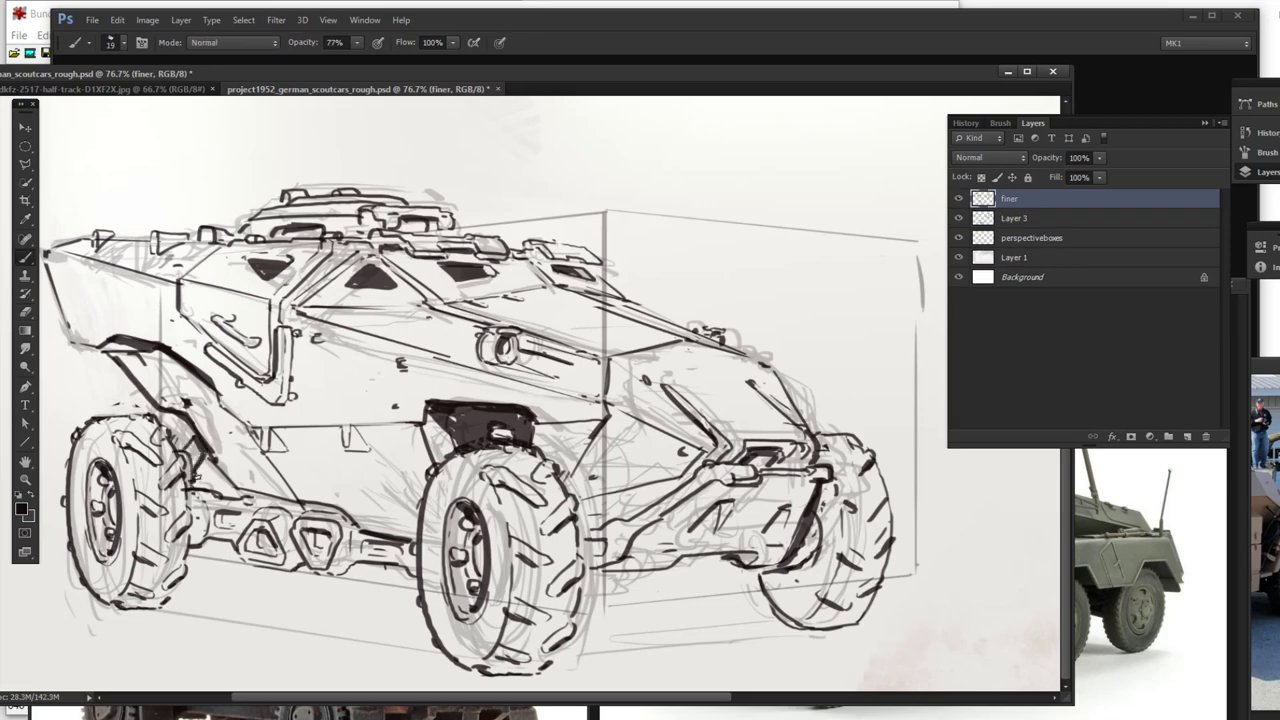
# Step: Thicken the upper edge of the third car's underbody and add small detail marks on the side and rear deck
pyautogui.moveTo(194, 538); pyautogui.dragTo(238, 546)
pyautogui.moveTo(246, 490); pyautogui.dragTo(370, 530)
pyautogui.moveTo(272, 405); pyautogui.dragTo(297, 404)
pyautogui.moveTo(186, 244); pyautogui.dragTo(208, 242)
pyautogui.click(1060, 218)
pyautogui.click(1100, 177)
pyautogui.click(1050, 198)
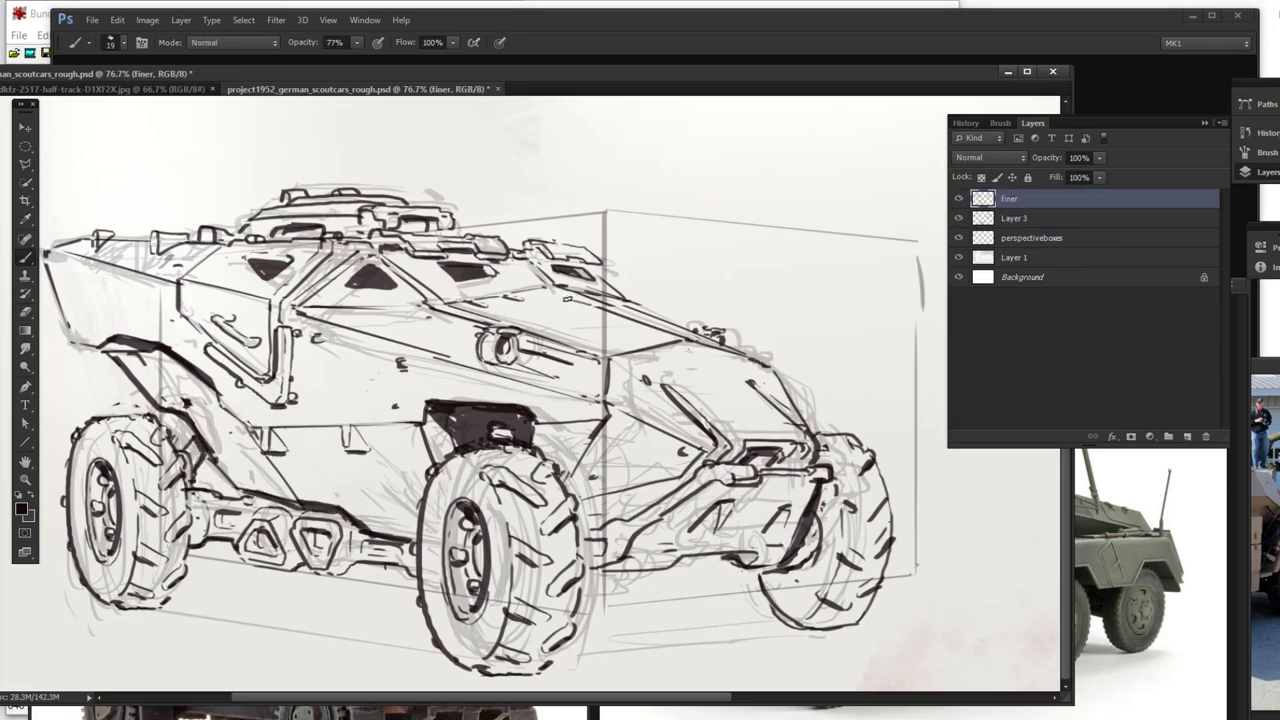
# Step: Create a new layer beneath the finer layer and paint a solid dark ground shadow under the second car, keeping its wheels clear
pyautogui.click(24, 481)
pyautogui.moveTo(700, 350); pyautogui.dragTo(371, 329)
pyautogui.moveTo(845, 382); pyautogui.dragTo(760, 382)
pyautogui.press('b')
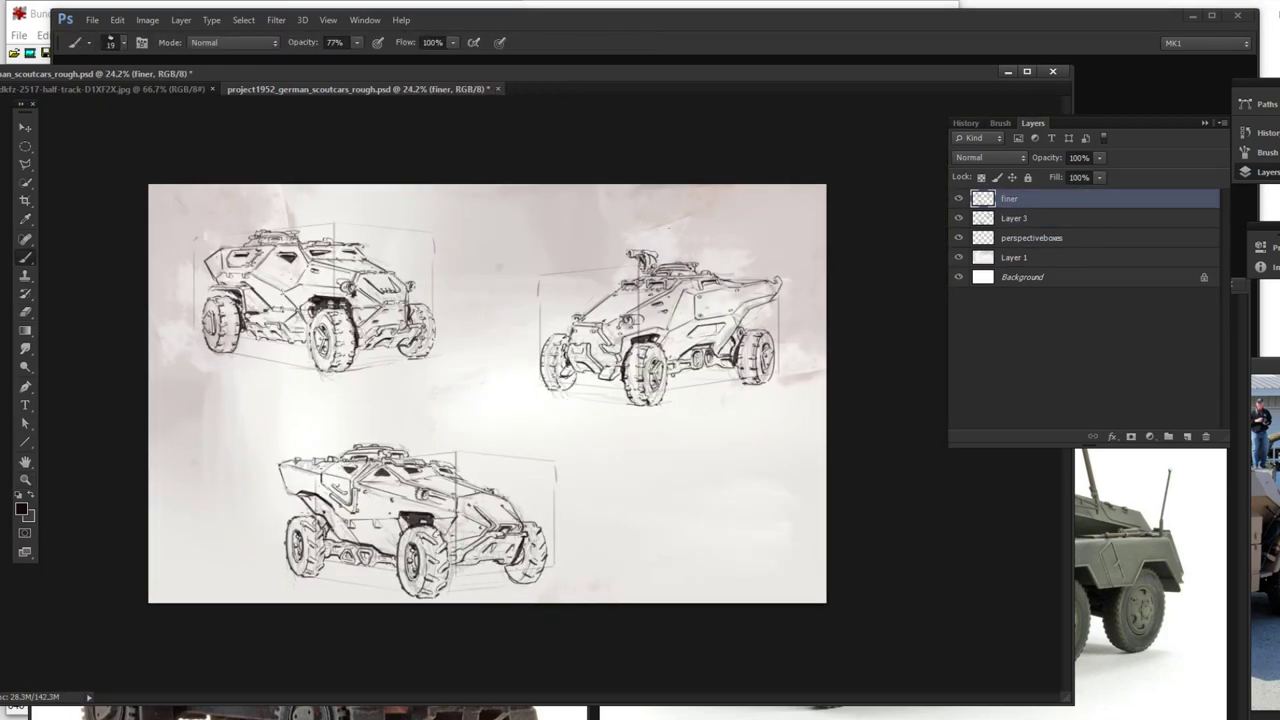
pyautogui.hotkey('ctrl', 'shift', 'alt', 'n')
pyautogui.moveTo(222, 352)
pyautogui.mouseDown()
pyautogui.moveTo(452, 356)
pyautogui.moveTo(230, 350)
pyautogui.mouseUp()
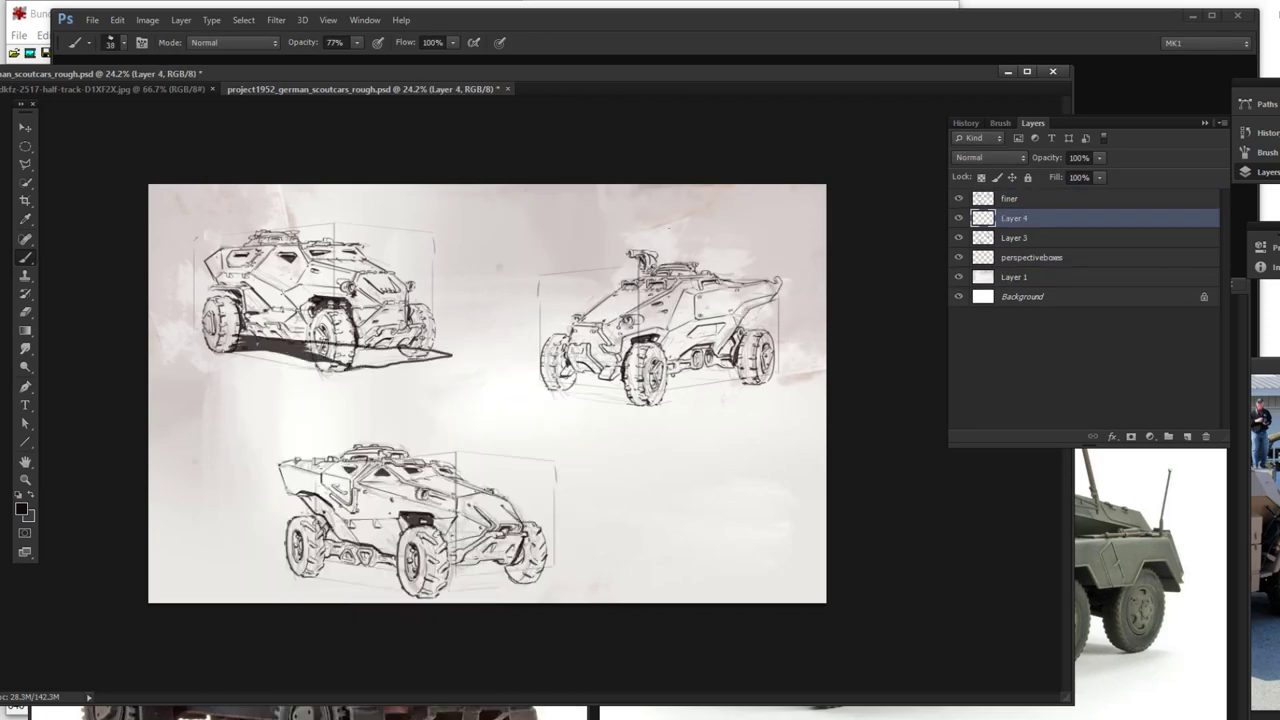
pyautogui.moveTo(358, 352)
pyautogui.mouseDown()
pyautogui.moveTo(440, 355)
pyautogui.moveTo(344, 368)
pyautogui.mouseUp()
pyautogui.press('e')
pyautogui.rightClick(352, 347)
pyautogui.click(394, 386)
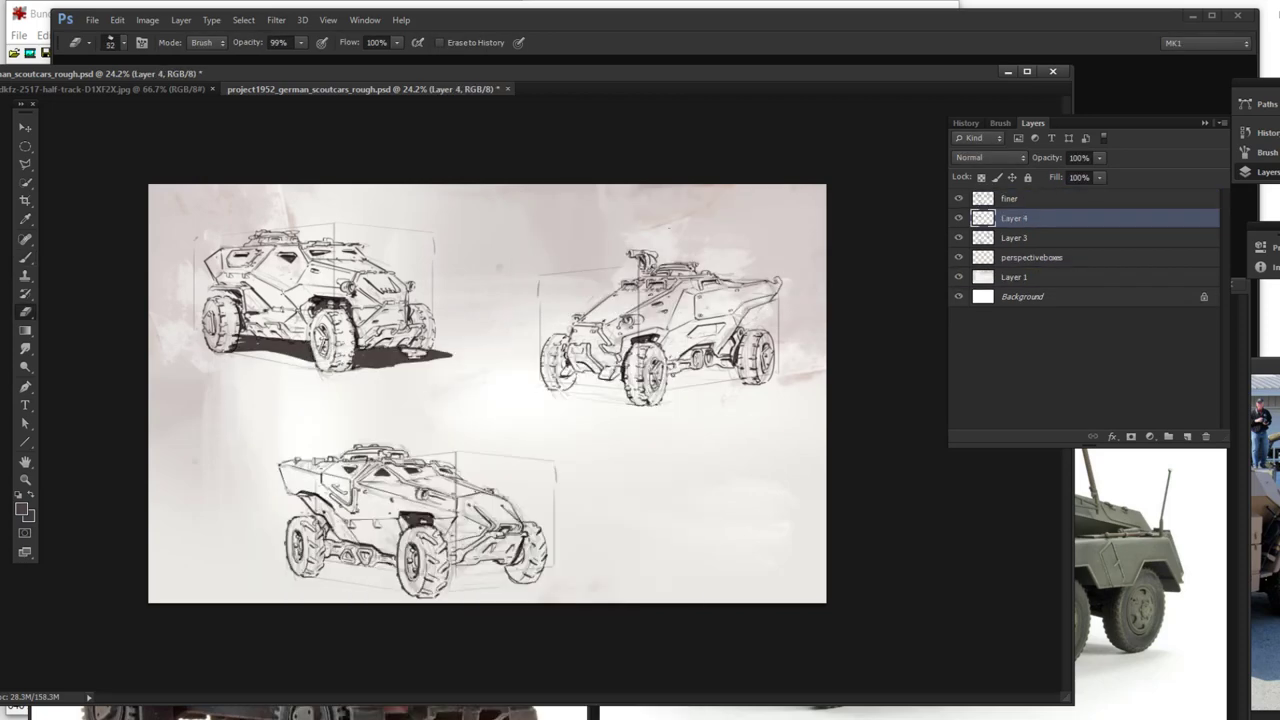
# Step: Paint a solid dark ground shadow beneath the upper-right car, filling the gaps between its front and rear wheels
pyautogui.press('b')
pyautogui.press('e')
pyautogui.press('b')
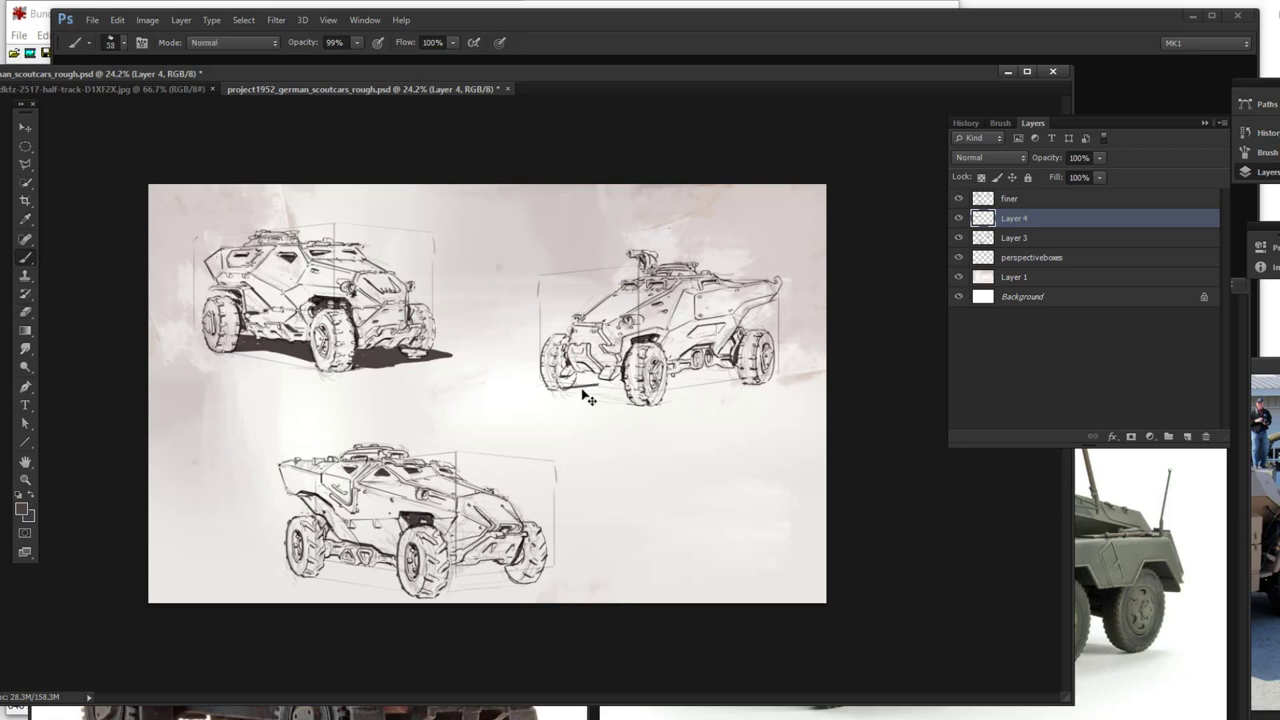
pyautogui.moveTo(568, 388); pyautogui.dragTo(631, 395)
pyautogui.moveTo(666, 385)
pyautogui.mouseDown()
pyautogui.moveTo(742, 379)
pyautogui.moveTo(708, 374)
pyautogui.mouseUp()
pyautogui.moveTo(674, 375); pyautogui.dragTo(714, 369)
pyautogui.moveTo(626, 391)
pyautogui.mouseDown()
pyautogui.moveTo(564, 380)
pyautogui.moveTo(576, 388)
pyautogui.mouseUp()
pyautogui.press('e')
pyautogui.press('b')
pyautogui.moveTo(698, 328); pyautogui.dragTo(724, 324)
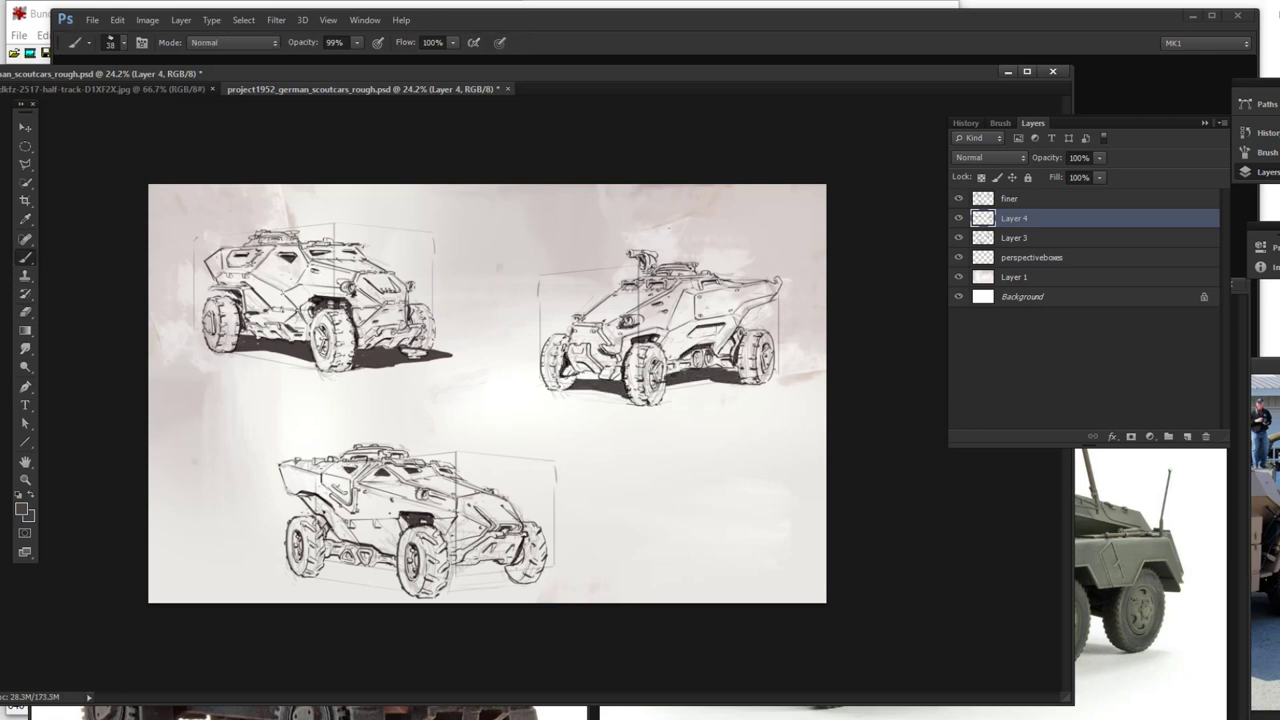
# Step: Hide the perspectiveboxes layer and paint a dark ground shadow beneath the lower car, extending past its front wheel
pyautogui.click(959, 257)
pyautogui.moveTo(330, 576); pyautogui.dragTo(558, 578)
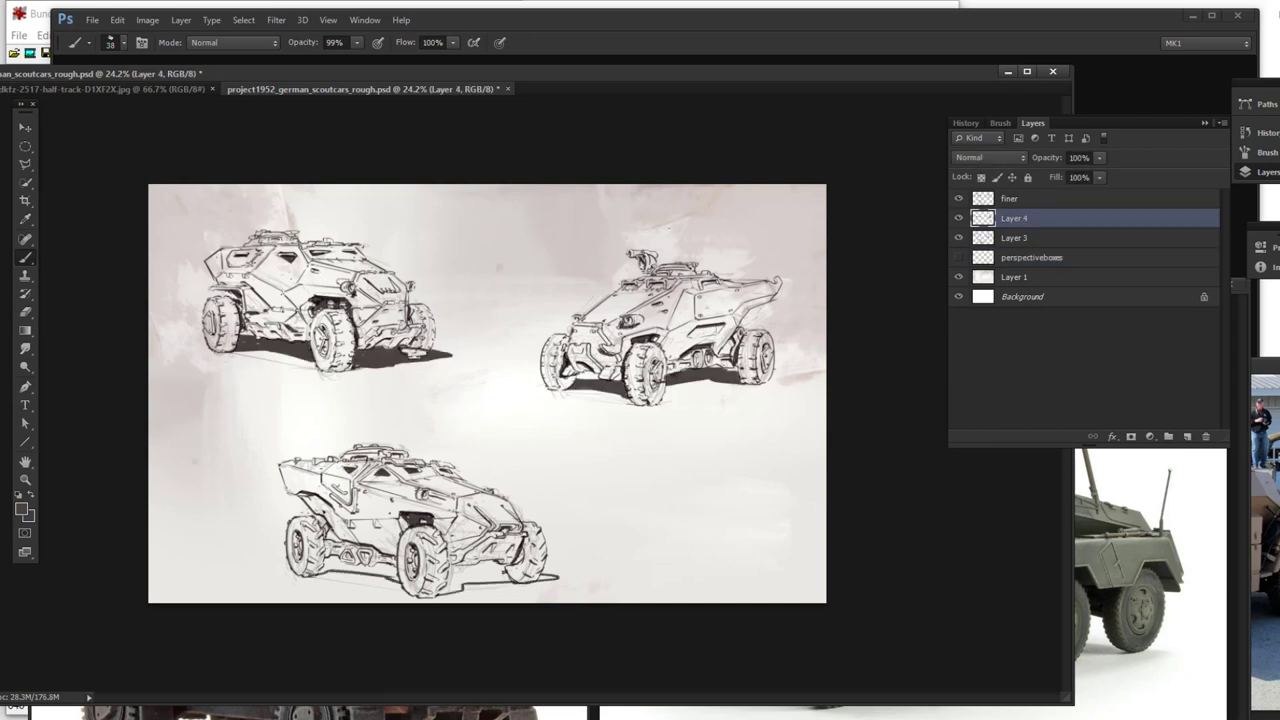
pyautogui.moveTo(324, 564)
pyautogui.mouseDown()
pyautogui.moveTo(398, 578)
pyautogui.moveTo(318, 563)
pyautogui.mouseUp()
pyautogui.moveTo(449, 580); pyautogui.dragTo(556, 577)
pyautogui.press('e')
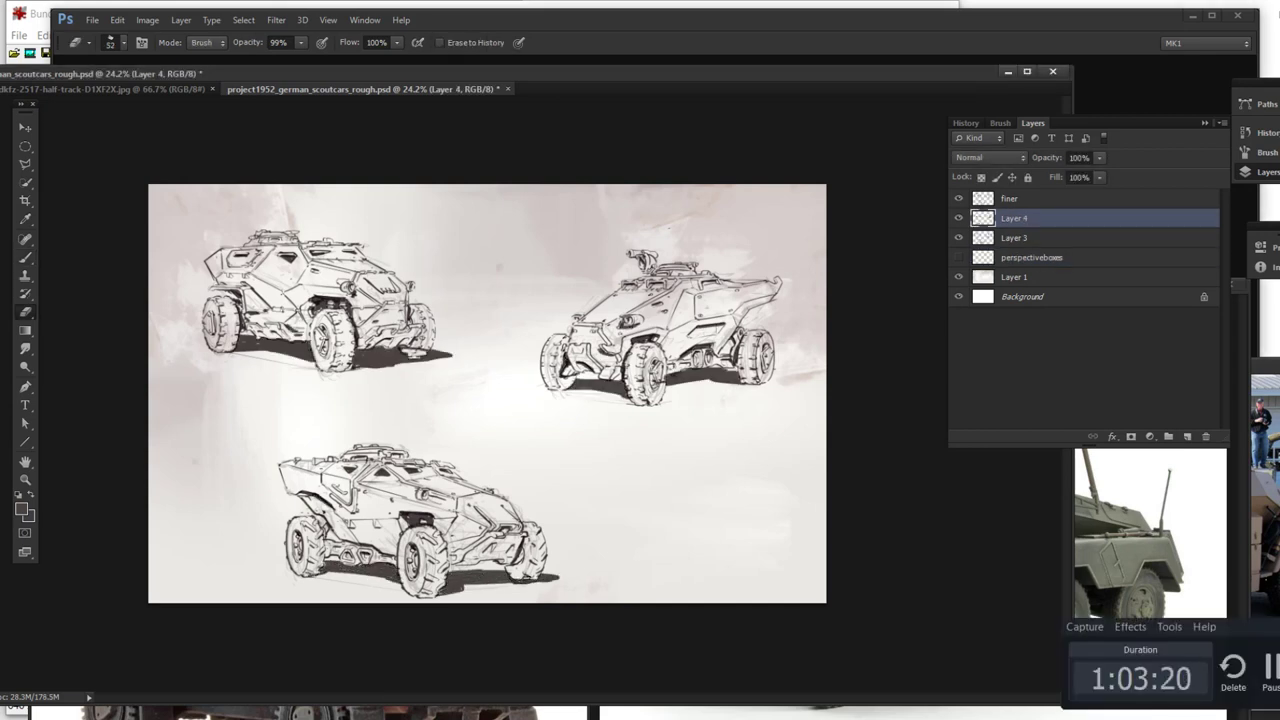
pyautogui.press('b')
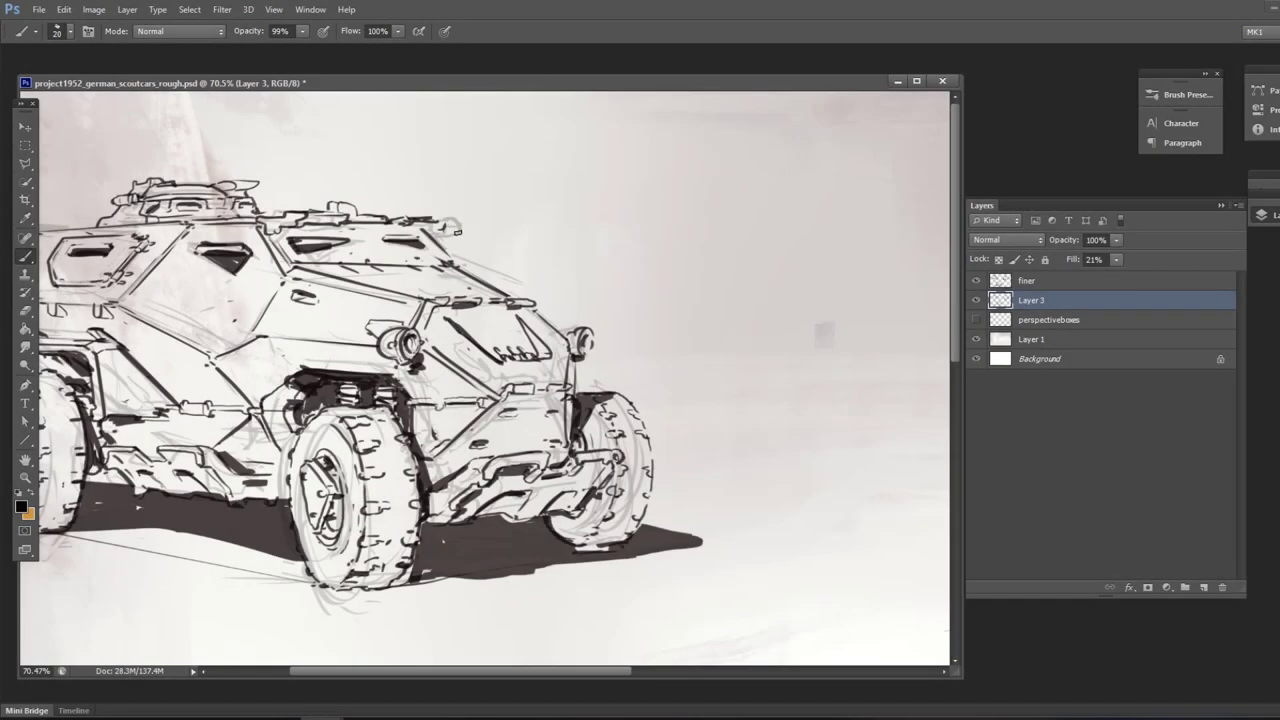
# Step: Rough in a roof weapon on a jointed arm with a curved hose above the upper-left car's front roof edge on Layer 3
pyautogui.moveTo(429, 165); pyautogui.dragTo(406, 161)
pyautogui.moveTo(393, 206); pyautogui.dragTo(421, 206)
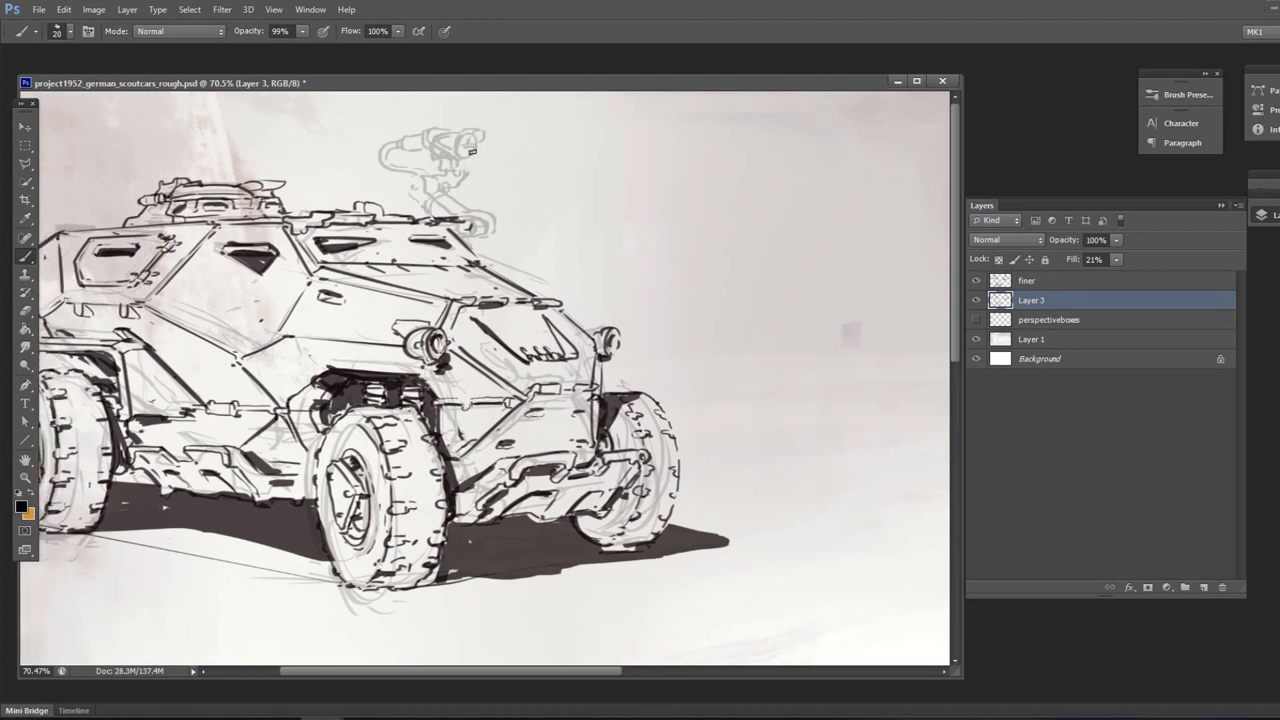
pyautogui.moveTo(697, 188); pyautogui.dragTo(643, 186)
# Step: Sketch a rough roof weapon with a rounded head and side bracket above the lower car's roof
pyautogui.moveTo(368, 455)
pyautogui.mouseDown()
pyautogui.moveTo(472, 389)
pyautogui.moveTo(495, 418)
pyautogui.mouseUp()
pyautogui.moveTo(458, 348); pyautogui.dragTo(522, 348)
pyautogui.moveTo(434, 372); pyautogui.dragTo(474, 430)
pyautogui.moveTo(474, 430); pyautogui.dragTo(513, 425)
pyautogui.moveTo(452, 372); pyautogui.dragTo(483, 422)
pyautogui.moveTo(420, 347); pyautogui.dragTo(406, 371)
pyautogui.moveTo(435, 390); pyautogui.dragTo(452, 421)
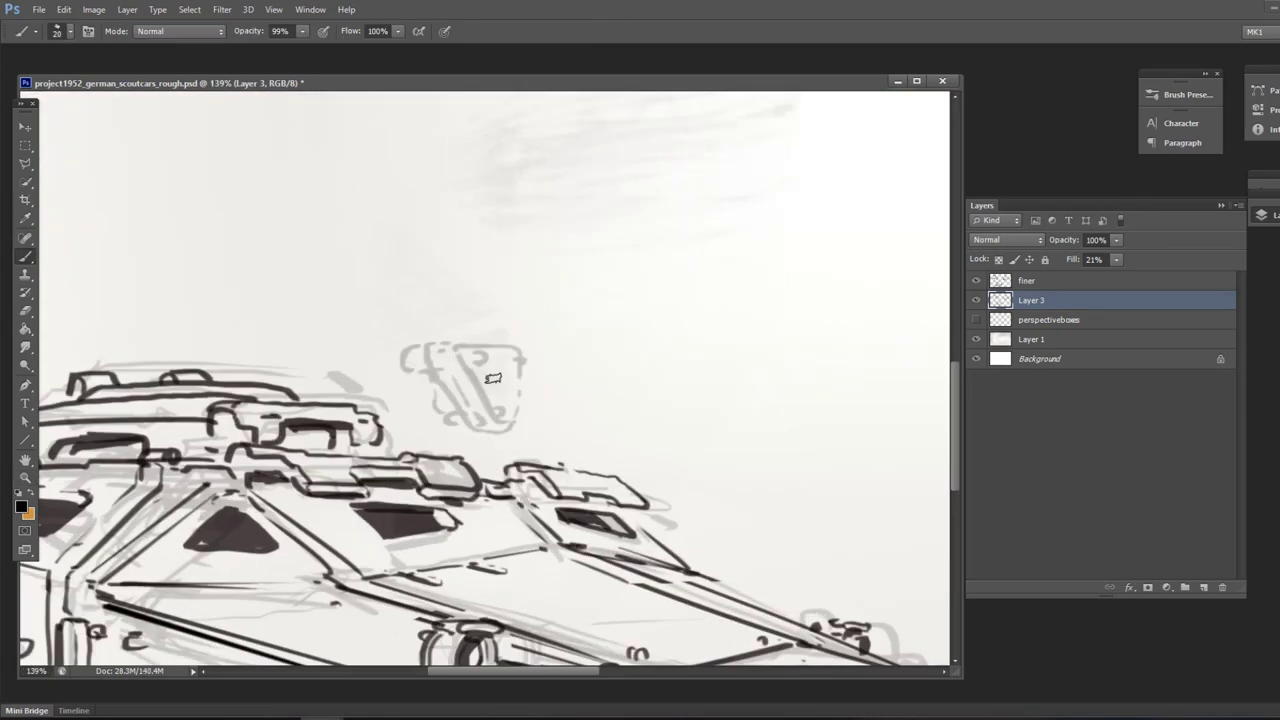
pyautogui.moveTo(493, 378)
pyautogui.mouseDown()
pyautogui.moveTo(600, 360)
pyautogui.moveTo(606, 443)
pyautogui.moveTo(564, 301)
pyautogui.moveTo(454, 328)
pyautogui.mouseUp()
pyautogui.moveTo(526, 457); pyautogui.dragTo(494, 448)
pyautogui.moveTo(466, 402); pyautogui.dragTo(395, 402)
# Step: Lasso the rough weapon sketch above the lower car and adjust it with Free Transform
pyautogui.press('l')
pyautogui.moveTo(551, 411)
pyautogui.mouseDown()
pyautogui.moveTo(557, 391)
pyautogui.moveTo(519, 376)
pyautogui.moveTo(551, 360)
pyautogui.mouseUp()
pyautogui.hotkey('ctrl', 't')
pyautogui.press('Return')
pyautogui.press('b')
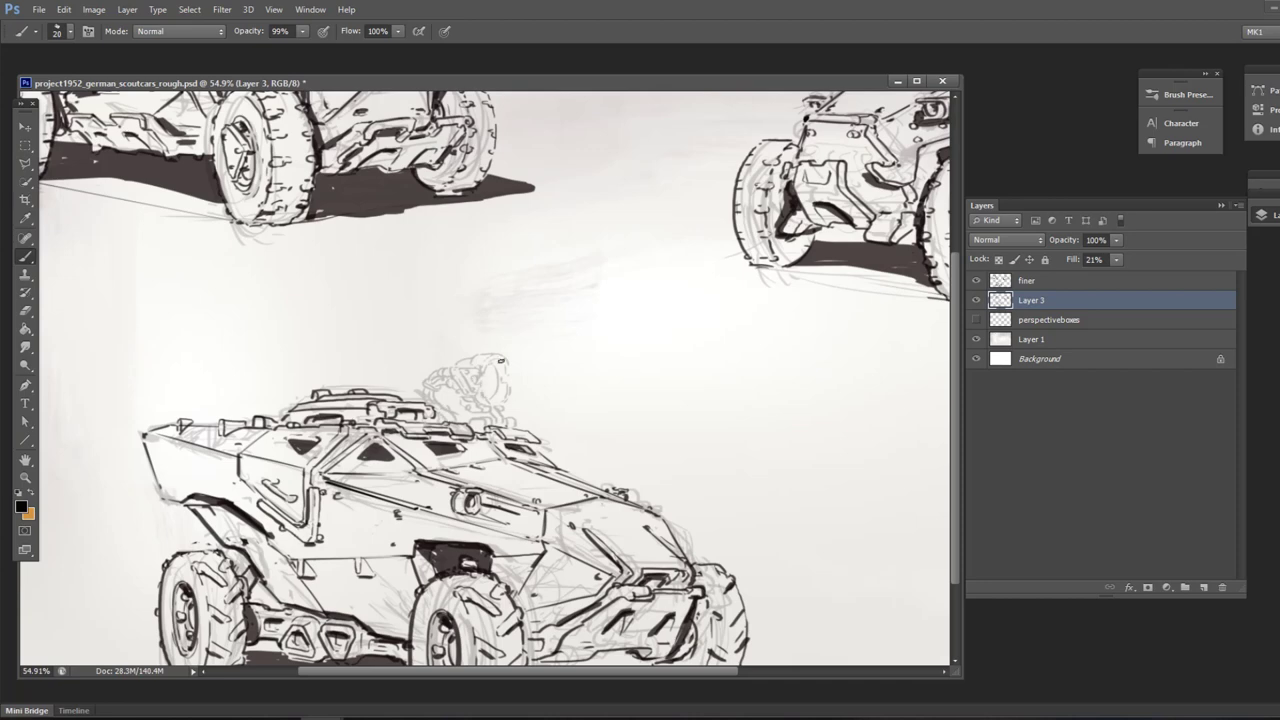
# Step: Draw a loose angular outline in the empty area in front of the lower car on the finer layer
pyautogui.click(1031, 285)
pyautogui.moveTo(317, 130); pyautogui.dragTo(400, 135)
pyautogui.moveTo(390, 590); pyautogui.dragTo(610, 150)
pyautogui.moveTo(316, 358); pyautogui.dragTo(328, 388)
pyautogui.moveTo(420, 370); pyautogui.dragTo(356, 408)
pyautogui.moveTo(214, 289); pyautogui.dragTo(246, 304)
pyautogui.moveTo(625, 294)
pyautogui.mouseDown()
pyautogui.moveTo(455, 332)
pyautogui.moveTo(480, 365)
pyautogui.mouseUp()
# Step: Set the brush size to 16 and ink the lower car's roof weapon body with its bolts and pointed rear end
pyautogui.press('[')
pyautogui.press('[')
pyautogui.press('[')
pyautogui.press('[')
pyautogui.moveTo(612, 247); pyautogui.dragTo(604, 259)
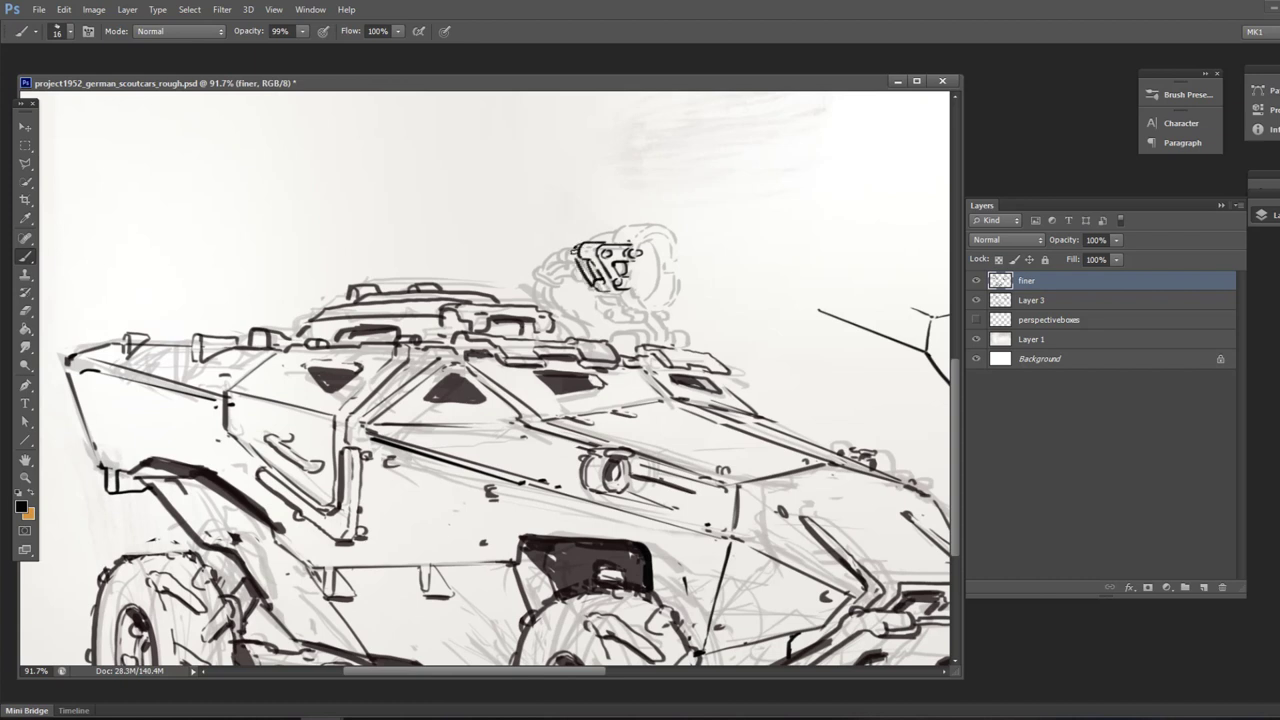
pyautogui.moveTo(580, 243); pyautogui.dragTo(569, 256)
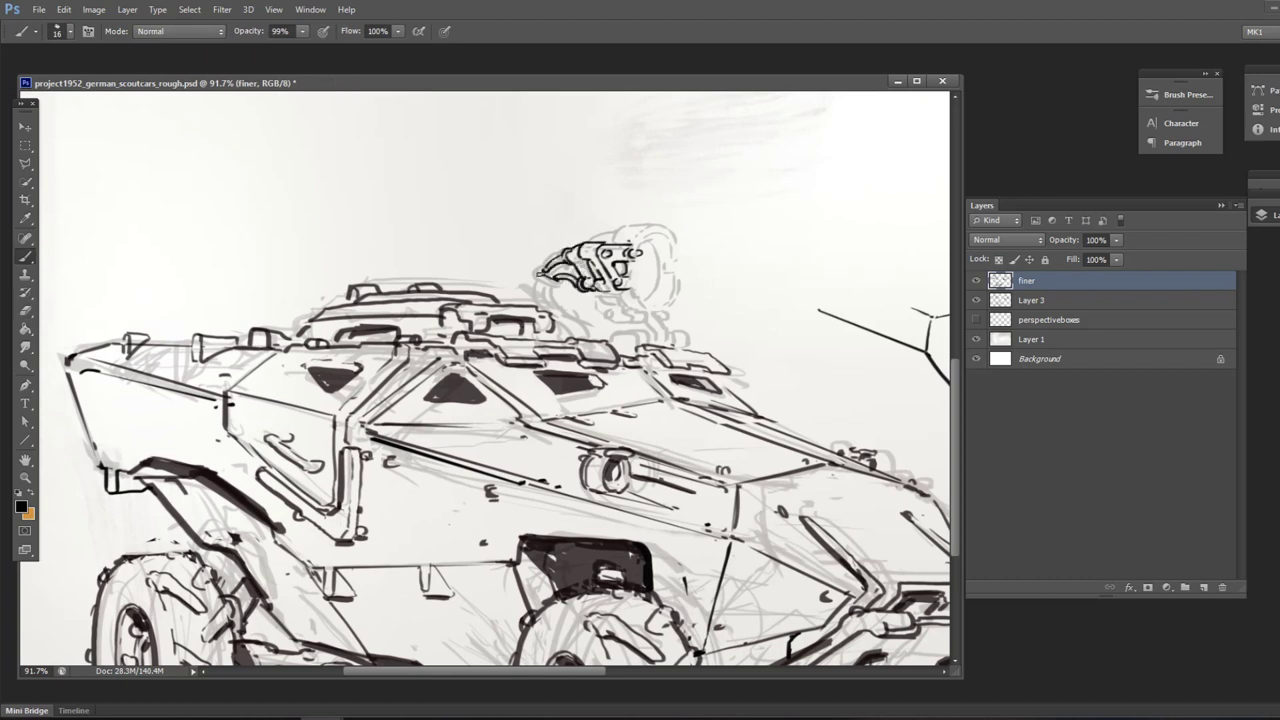
pyautogui.moveTo(548, 268); pyautogui.dragTo(533, 282)
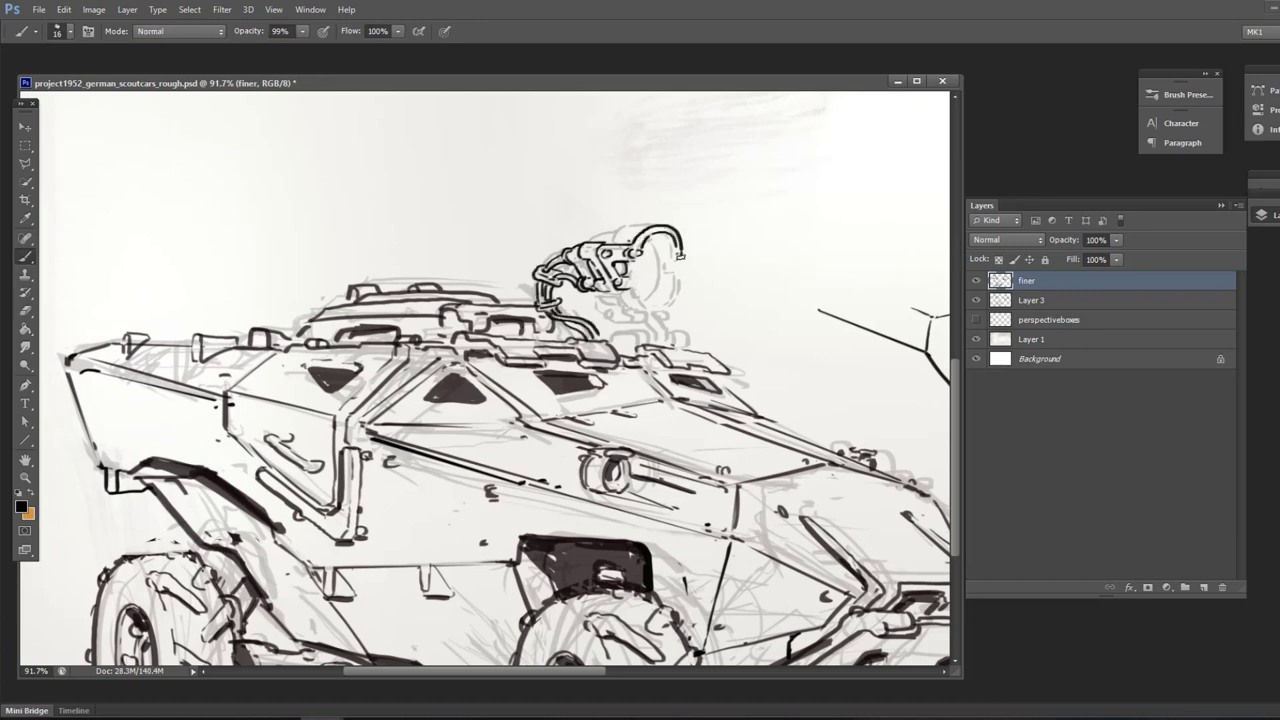
# Step: Ink the weapon's notched front ring, lower joint and roof mount on the lower car, cleaning up stray lines
pyautogui.press('e')
pyautogui.press('b')
pyautogui.moveTo(675, 274)
pyautogui.mouseDown()
pyautogui.moveTo(677, 248)
pyautogui.moveTo(658, 230)
pyautogui.mouseUp()
pyautogui.press('e')
pyautogui.press('b')
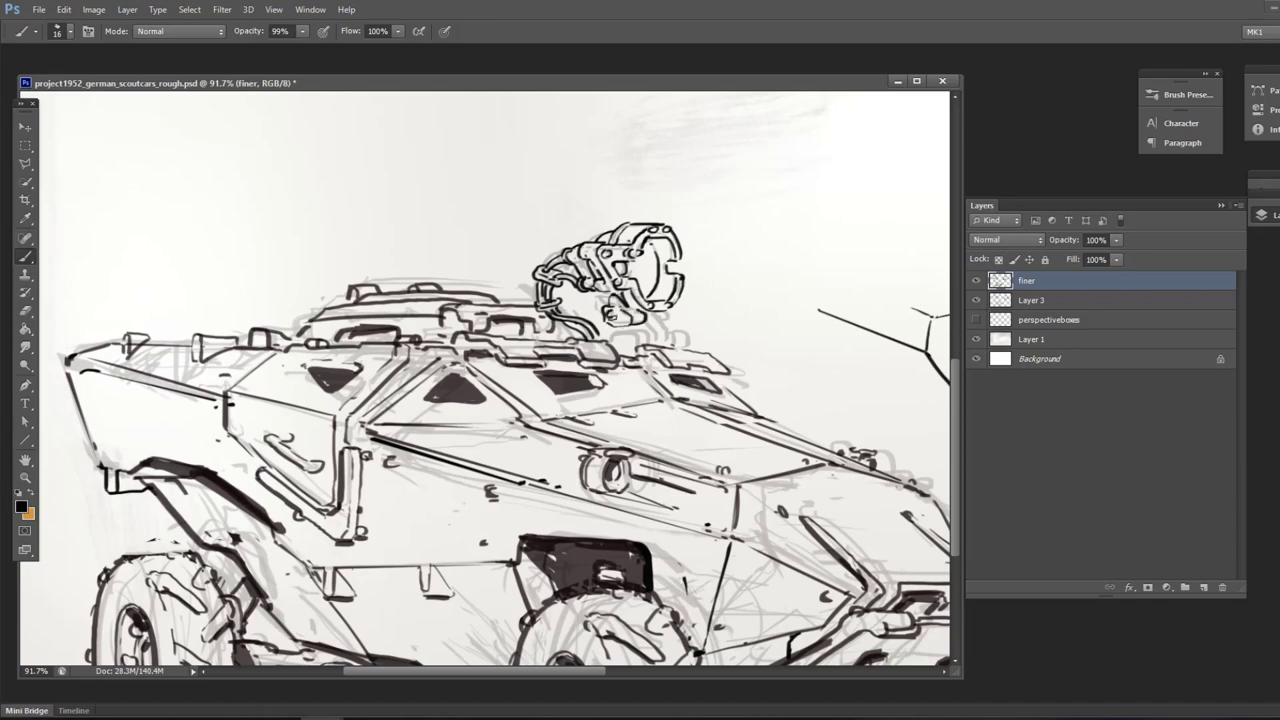
pyautogui.moveTo(674, 338); pyautogui.dragTo(689, 346)
pyautogui.moveTo(648, 246); pyautogui.dragTo(657, 248)
# Step: Ink the rounded base and lower arm of the weapon mount on the upper-left car's front roof edge
pyautogui.hotkey('ctrl', 'space')
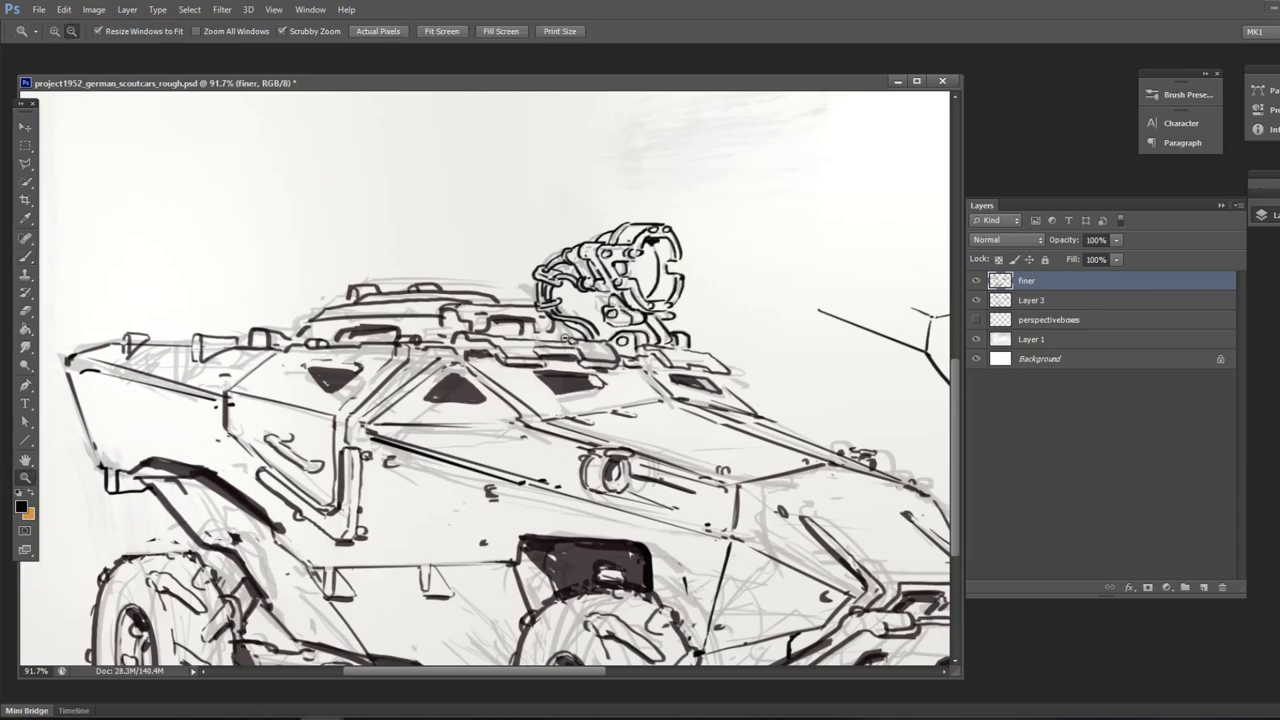
pyautogui.moveTo(610, 308); pyautogui.dragTo(625, 310)
pyautogui.press('space')
pyautogui.moveTo(615, 311); pyautogui.dragTo(472, 372)
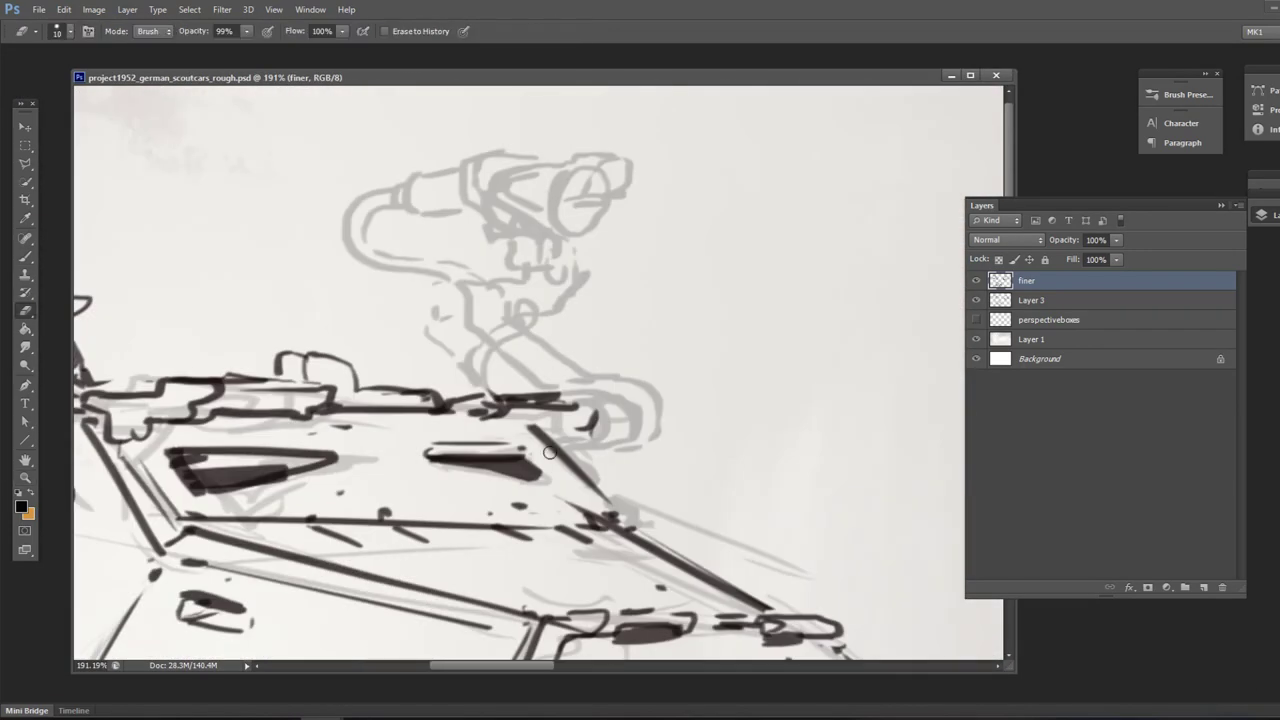
pyautogui.moveTo(652, 405); pyautogui.dragTo(701, 404)
pyautogui.press('space')
pyautogui.moveTo(695, 421); pyautogui.dragTo(613, 437)
pyautogui.moveTo(656, 392); pyautogui.dragTo(641, 452)
pyautogui.moveTo(690, 391)
pyautogui.mouseDown()
pyautogui.moveTo(668, 448)
pyautogui.moveTo(680, 441)
pyautogui.mouseUp()
pyautogui.moveTo(705, 390)
pyautogui.mouseDown()
pyautogui.moveTo(712, 442)
pyautogui.moveTo(744, 443)
pyautogui.moveTo(592, 335)
pyautogui.mouseUp()
pyautogui.moveTo(580, 350); pyautogui.dragTo(619, 381)
# Step: Ink the middle joint and connecting arms of the upper-left car's weapon mount, erasing untidy line ends
pyautogui.moveTo(523, 278); pyautogui.dragTo(493, 330)
pyautogui.moveTo(556, 386)
pyautogui.mouseDown()
pyautogui.moveTo(571, 300)
pyautogui.moveTo(550, 345)
pyautogui.moveTo(522, 332)
pyautogui.mouseUp()
pyautogui.press('e')
pyautogui.press('b')
pyautogui.moveTo(530, 314)
pyautogui.mouseDown()
pyautogui.moveTo(587, 310)
pyautogui.moveTo(602, 342)
pyautogui.moveTo(597, 332)
pyautogui.mouseUp()
pyautogui.press('e')
pyautogui.press('b')
pyautogui.moveTo(568, 307)
pyautogui.mouseDown()
pyautogui.moveTo(628, 322)
pyautogui.moveTo(637, 296)
pyautogui.mouseUp()
pyautogui.moveTo(623, 353)
pyautogui.mouseDown()
pyautogui.moveTo(664, 306)
pyautogui.moveTo(663, 284)
pyautogui.moveTo(597, 264)
pyautogui.mouseUp()
# Step: Ink the weapon head on the upper-left car, outlining its front lens, housing and rear cylinder
pyautogui.moveTo(662, 231)
pyautogui.mouseDown()
pyautogui.moveTo(717, 192)
pyautogui.moveTo(706, 183)
pyautogui.mouseUp()
pyautogui.moveTo(718, 189); pyautogui.dragTo(692, 238)
pyautogui.moveTo(656, 226); pyautogui.dragTo(696, 243)
pyautogui.moveTo(638, 231)
pyautogui.mouseDown()
pyautogui.moveTo(640, 242)
pyautogui.moveTo(558, 228)
pyautogui.mouseUp()
pyautogui.moveTo(602, 266); pyautogui.dragTo(622, 265)
pyautogui.moveTo(556, 189); pyautogui.dragTo(540, 192)
pyautogui.moveTo(553, 242)
pyautogui.mouseDown()
pyautogui.moveTo(516, 225)
pyautogui.moveTo(590, 288)
pyautogui.mouseUp()
pyautogui.moveTo(571, 275); pyautogui.dragTo(583, 277)
pyautogui.moveTo(521, 198); pyautogui.dragTo(590, 187)
pyautogui.moveTo(658, 195); pyautogui.dragTo(604, 230)
pyautogui.moveTo(501, 208)
pyautogui.mouseDown()
pyautogui.moveTo(516, 245)
pyautogui.moveTo(470, 228)
pyautogui.mouseUp()
# Step: Draw the thick curved hose behind the upper-left car's weapon head and add small detail marks to the mount
pyautogui.press('e')
pyautogui.press('b')
pyautogui.moveTo(501, 206)
pyautogui.mouseDown()
pyautogui.moveTo(467, 223)
pyautogui.moveTo(505, 248)
pyautogui.moveTo(534, 296)
pyautogui.mouseUp()
pyautogui.moveTo(440, 268); pyautogui.dragTo(536, 312)
pyautogui.moveTo(590, 344); pyautogui.dragTo(630, 370)
pyautogui.moveTo(652, 268); pyautogui.dragTo(674, 288)
pyautogui.moveTo(670, 216); pyautogui.dragTo(678, 224)
# Step: Draw a ribbed antenna base with a cap on the upper-left car's rear roof corner and reshape it with Free Transform
pyautogui.moveTo(160, 340); pyautogui.dragTo(925, 283)
pyautogui.moveTo(369, 396); pyautogui.dragTo(388, 405)
pyautogui.moveTo(386, 336)
pyautogui.mouseDown()
pyautogui.moveTo(373, 382)
pyautogui.moveTo(391, 382)
pyautogui.mouseUp()
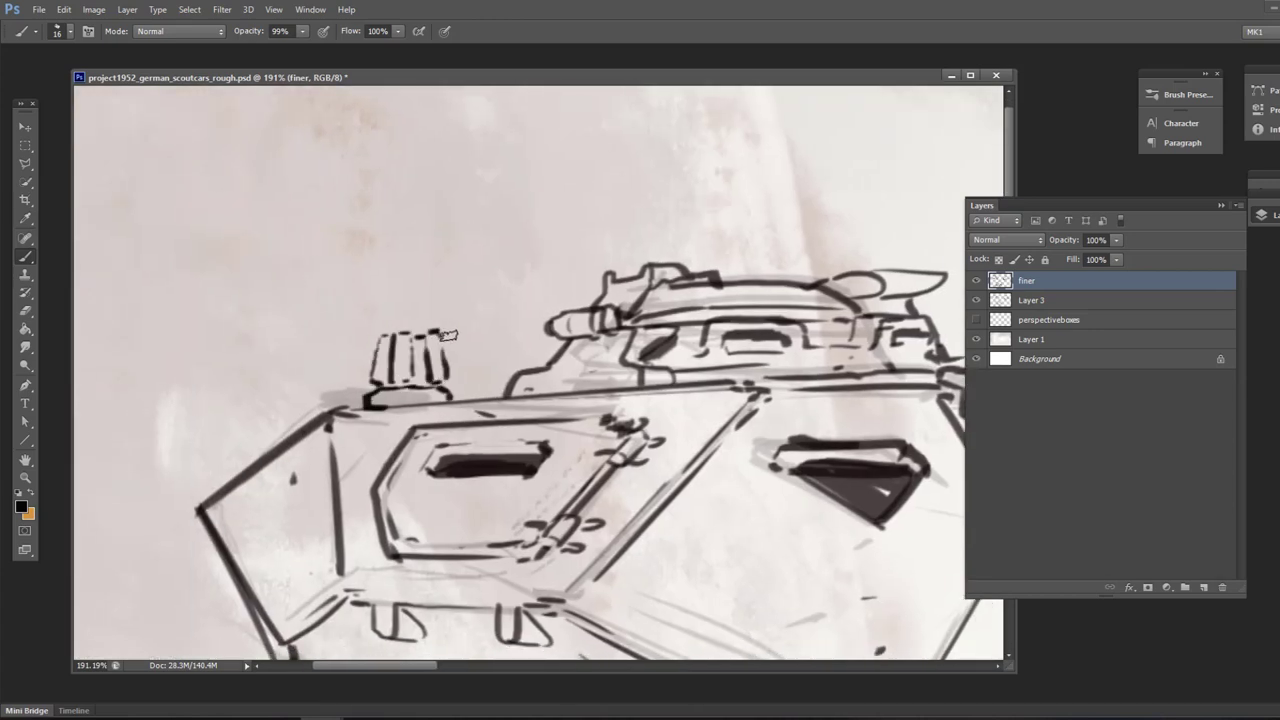
pyautogui.moveTo(452, 332); pyautogui.dragTo(462, 374)
pyautogui.press('l')
pyautogui.click(485, 326)
pyautogui.click(476, 393)
pyautogui.hotkey('ctrl', 't')
pyautogui.press('Return')
pyautogui.press('b')
pyautogui.moveTo(384, 332); pyautogui.dragTo(428, 316)
# Step: Transform the selected antenna base and complete a tall thin antenna rising from it on the upper-left car
pyautogui.hotkey('ctrl', '-')
pyautogui.press('l')
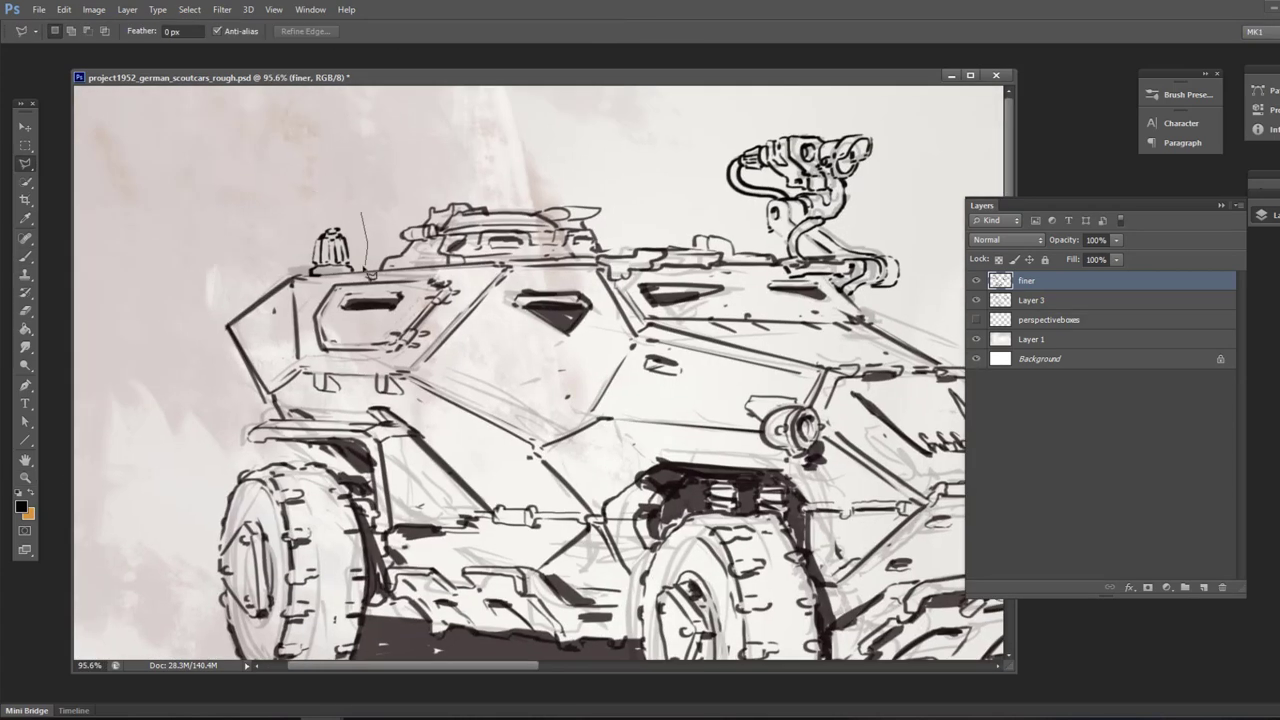
pyautogui.hotkey('ctrl', 't')
pyautogui.moveTo(368, 203)
pyautogui.mouseDown()
pyautogui.moveTo(350, 219)
pyautogui.moveTo(326, 90)
pyautogui.mouseUp()
pyautogui.press('Return')
pyautogui.hotkey('ctrl', 'd')
pyautogui.press('b')
pyautogui.press('z')
pyautogui.moveTo(400, 300); pyautogui.dragTo(280, 310)
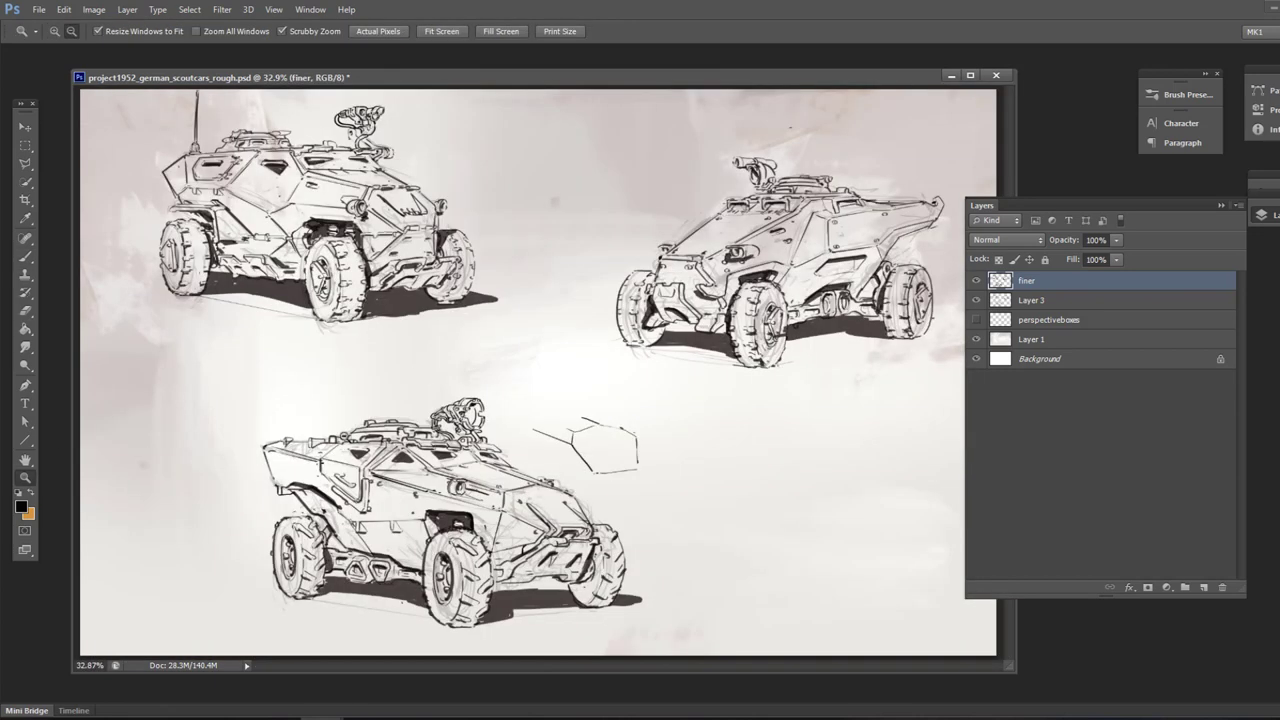
# Step: Draw a boxy antenna base on the lower car's rear deck and a tall thin antenna using brush size 10
pyautogui.press('e')
pyautogui.moveTo(242, 440); pyautogui.dragTo(430, 450)
pyautogui.press('b')
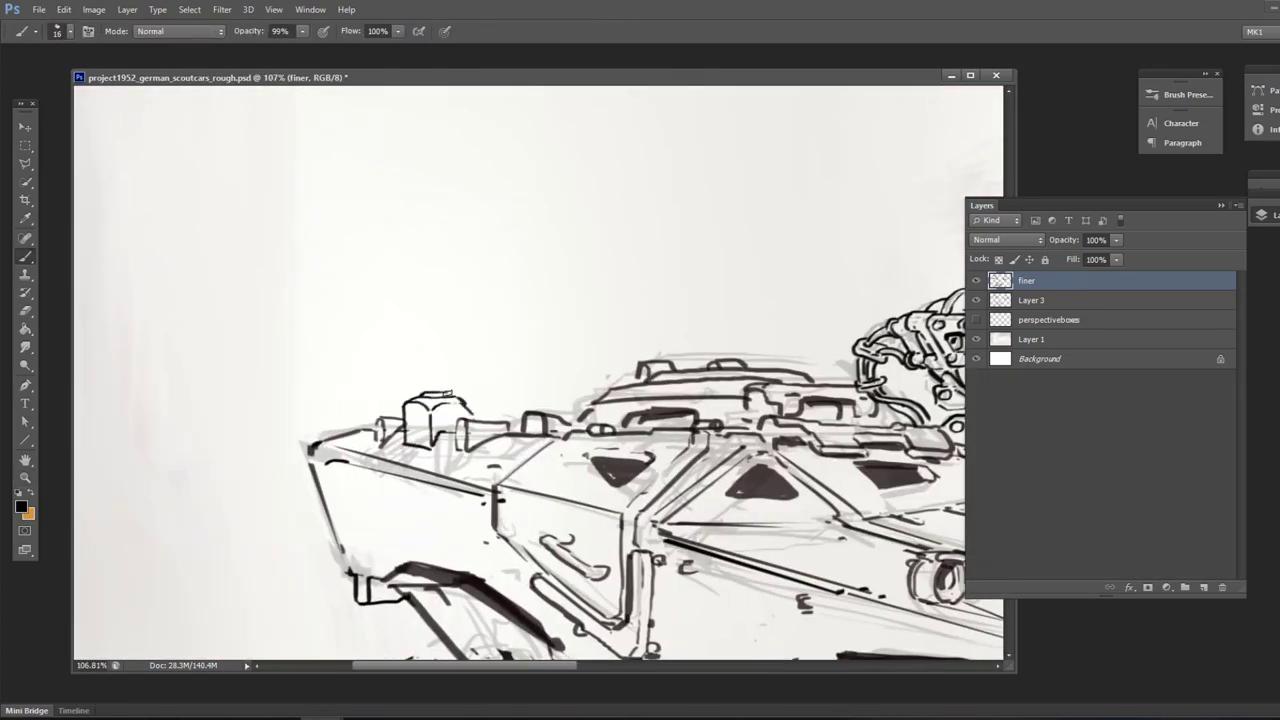
pyautogui.moveTo(429, 381); pyautogui.dragTo(451, 388)
pyautogui.moveTo(429, 378)
pyautogui.mouseDown()
pyautogui.moveTo(436, 439)
pyautogui.moveTo(483, 248)
pyautogui.mouseUp()
pyautogui.press('[')
pyautogui.moveTo(450, 437); pyautogui.dragTo(476, 264)
pyautogui.moveTo(473, 266); pyautogui.dragTo(486, 216)
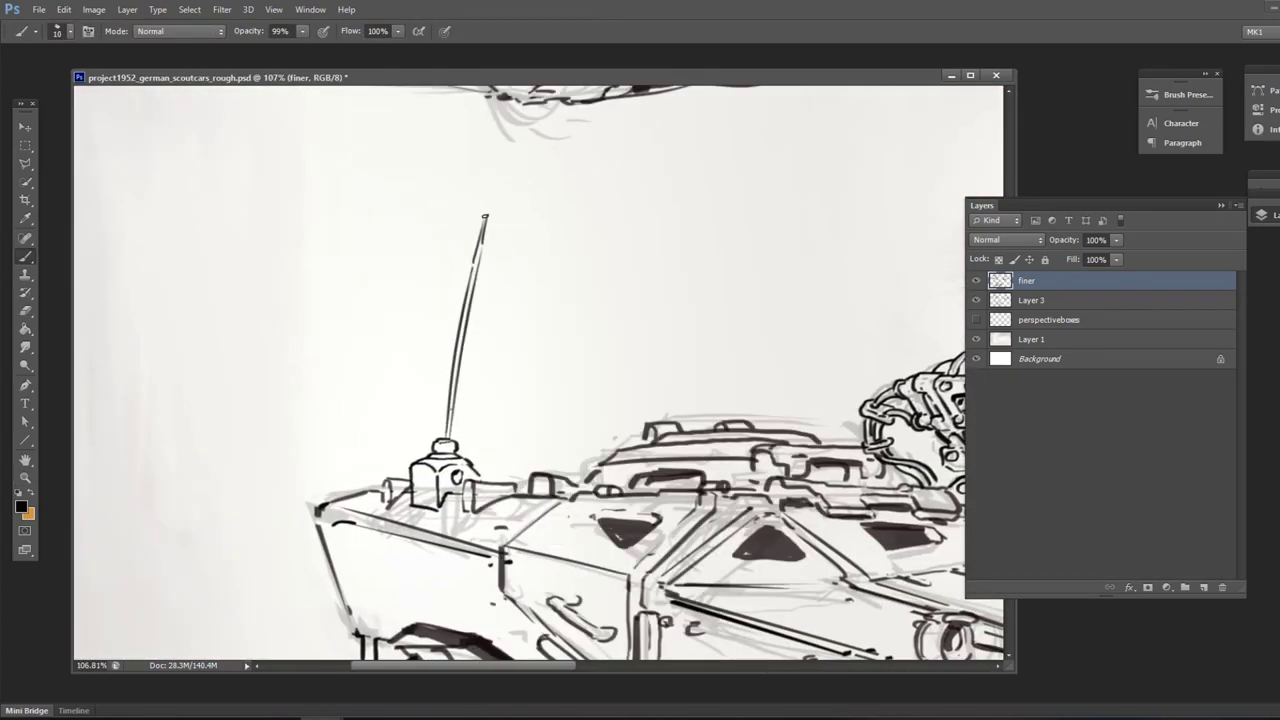
# Step: Lasso the lower car's antenna and transform it so that it leans toward the rear of the vehicle
pyautogui.press('l')
pyautogui.moveTo(558, 270); pyautogui.dragTo(457, 417)
pyautogui.hotkey('ctrl', 't')
pyautogui.moveTo(520, 205); pyautogui.dragTo(436, 200)
pyautogui.press('Return')
pyautogui.hotkey('ctrl', 'd')
pyautogui.press('z')
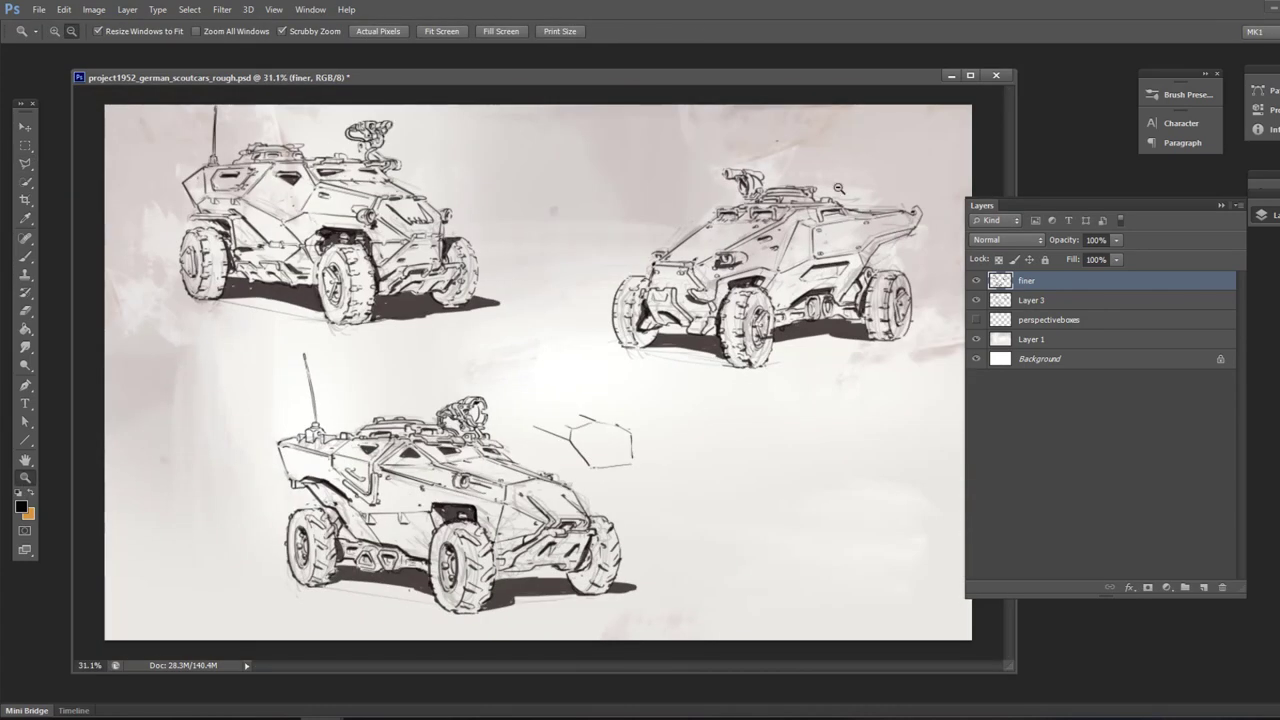
# Step: Draw a small angular antenna base on the upper-right car's rear deck, cleaning up its edges
pyautogui.moveTo(895, 190); pyautogui.dragTo(970, 190)
pyautogui.press('e')
pyautogui.press('b')
pyautogui.moveTo(700, 385); pyautogui.dragTo(766, 440)
pyautogui.moveTo(772, 395)
pyautogui.mouseDown()
pyautogui.moveTo(776, 428)
pyautogui.moveTo(679, 343)
pyautogui.moveTo(641, 360)
pyautogui.mouseUp()
pyautogui.press('e')
pyautogui.press('b')
pyautogui.press('e')
pyautogui.press('b')
# Step: Refine the antenna base and draw a looping cable along the upper-right car's rear deck
pyautogui.moveTo(735, 441)
pyautogui.mouseDown()
pyautogui.moveTo(752, 422)
pyautogui.moveTo(741, 425)
pyautogui.mouseUp()
pyautogui.press('e')
pyautogui.press('b')
pyautogui.press('e')
pyautogui.press('b')
pyautogui.moveTo(738, 526)
pyautogui.mouseDown()
pyautogui.moveTo(754, 434)
pyautogui.moveTo(787, 416)
pyautogui.mouseUp()
pyautogui.moveTo(790, 430)
pyautogui.mouseDown()
pyautogui.moveTo(693, 390)
pyautogui.moveTo(651, 410)
pyautogui.mouseUp()
pyautogui.press('e')
pyautogui.moveTo(200, 500); pyautogui.dragTo(900, 270)
# Step: Draw a thin upright antenna mast with a looping cable on the upper-right car's rear deck
pyautogui.press('z')
pyautogui.moveTo(800, 300); pyautogui.dragTo(706, 265)
pyautogui.press('b')
pyautogui.moveTo(711, 142)
pyautogui.mouseDown()
pyautogui.moveTo(703, 257)
pyautogui.moveTo(657, 385)
pyautogui.mouseUp()
pyautogui.moveTo(608, 432); pyautogui.dragTo(632, 440)
pyautogui.moveTo(678, 318); pyautogui.dragTo(678, 414)
pyautogui.moveTo(686, 308); pyautogui.dragTo(686, 417)
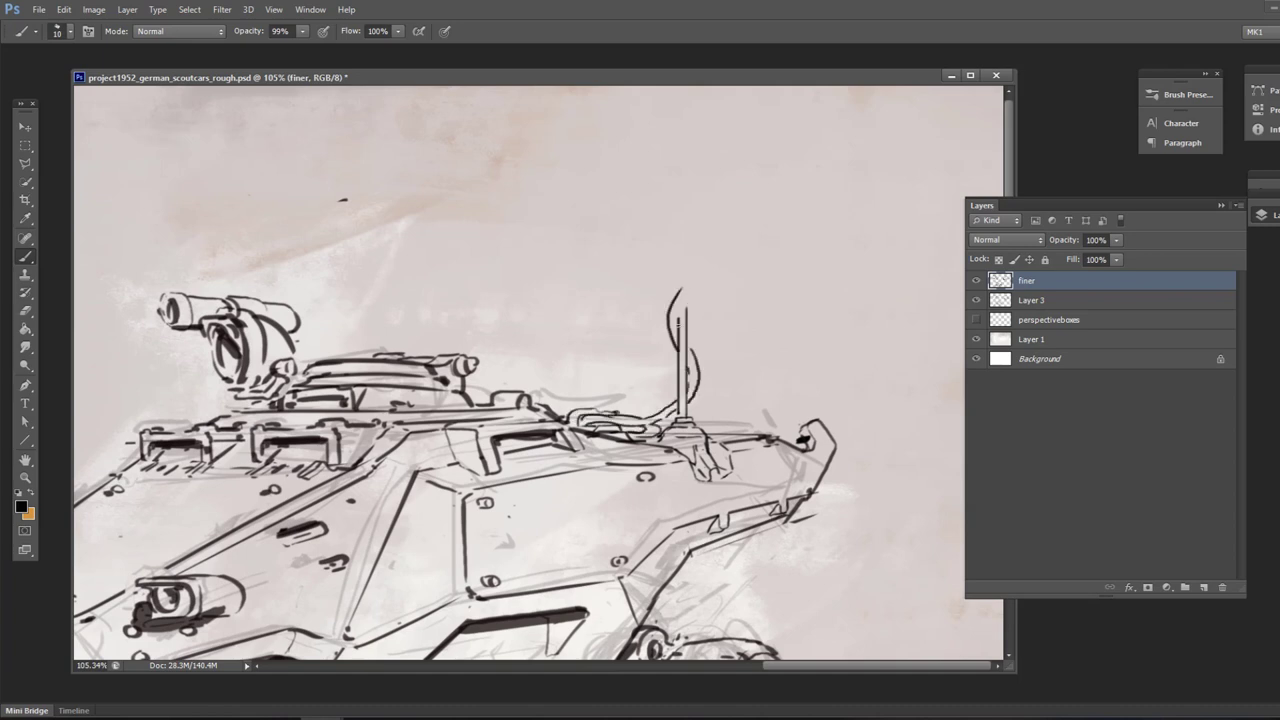
# Step: Clean up the upper-right car's antenna lines and refine the mast with forked tips and a cable winding around it
pyautogui.press('e')
pyautogui.moveTo(682, 256)
pyautogui.mouseDown()
pyautogui.moveTo(682, 286)
pyautogui.moveTo(694, 274)
pyautogui.mouseUp()
pyautogui.press('b')
pyautogui.press('e')
pyautogui.moveTo(674, 184)
pyautogui.mouseDown()
pyautogui.moveTo(679, 207)
pyautogui.moveTo(625, 129)
pyautogui.mouseUp()
pyautogui.press('b')
pyautogui.moveTo(690, 354); pyautogui.dragTo(574, 354)
# Step: Erase the stray angular sketch beside the lower car with an eraser of size 82
pyautogui.press('e')
pyautogui.rightClick(626, 390)
pyautogui.moveTo(545, 405); pyautogui.dragTo(655, 445)
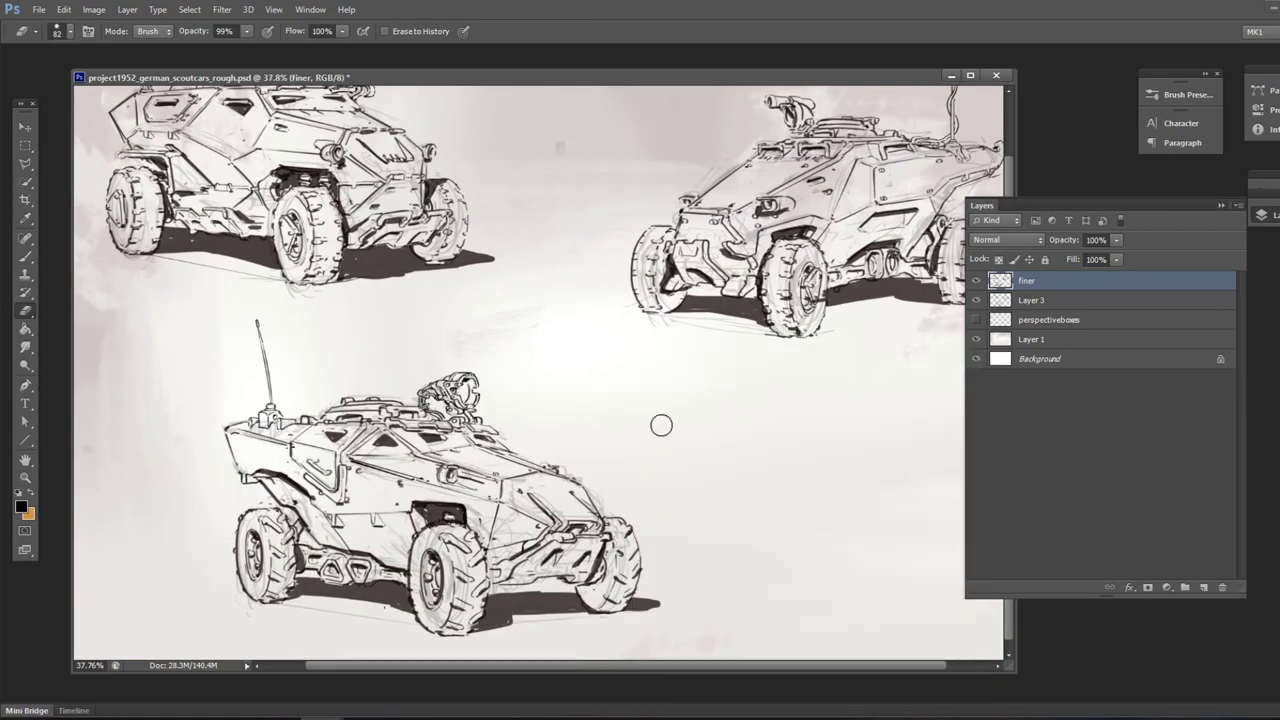
# Step: Ink an angular panel outline on the upper-right car's sloped front and refine its side details on the finer layer
pyautogui.press('b')
pyautogui.moveTo(600, 340); pyautogui.dragTo(578, 408)
pyautogui.click(1047, 303)
pyautogui.moveTo(736, 210); pyautogui.dragTo(860, 210)
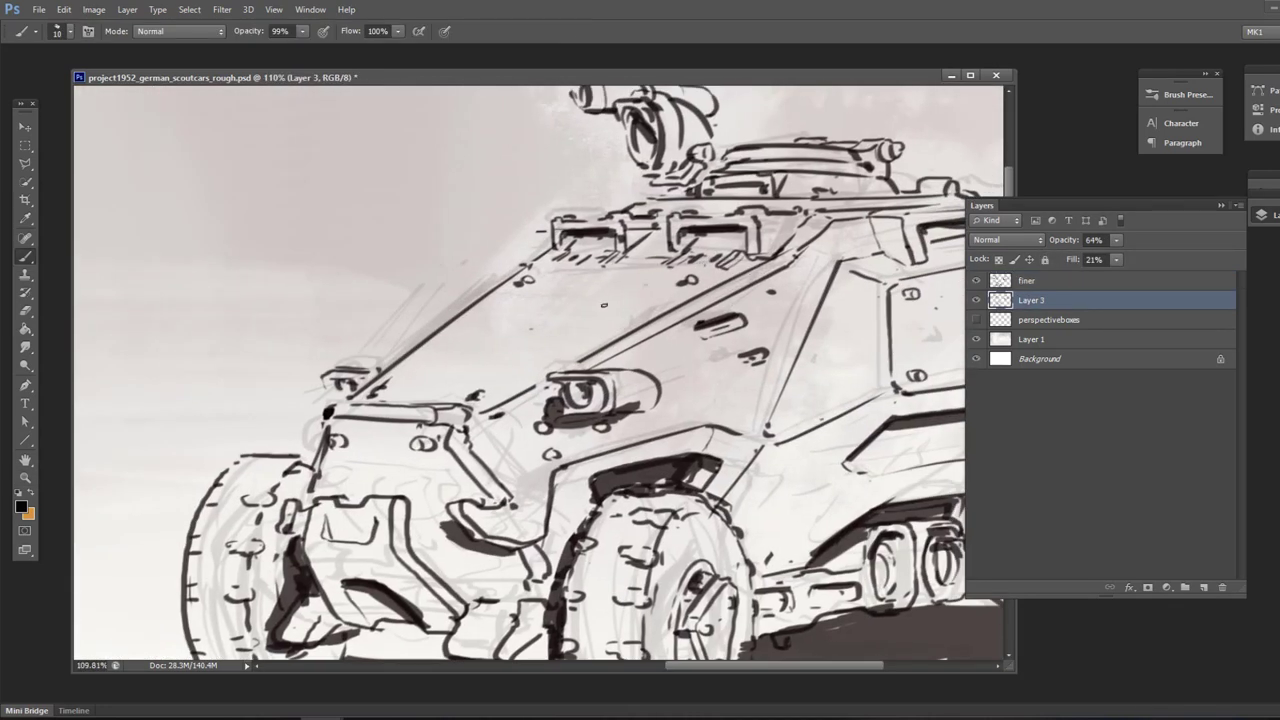
pyautogui.click(1040, 281)
pyautogui.moveTo(646, 290)
pyautogui.mouseDown()
pyautogui.moveTo(494, 333)
pyautogui.moveTo(552, 285)
pyautogui.mouseUp()
pyautogui.moveTo(506, 334); pyautogui.dragTo(574, 326)
pyautogui.moveTo(538, 338); pyautogui.dragTo(642, 291)
pyautogui.moveTo(661, 371); pyautogui.dragTo(425, 341)
pyautogui.moveTo(420, 256); pyautogui.dragTo(330, 256)
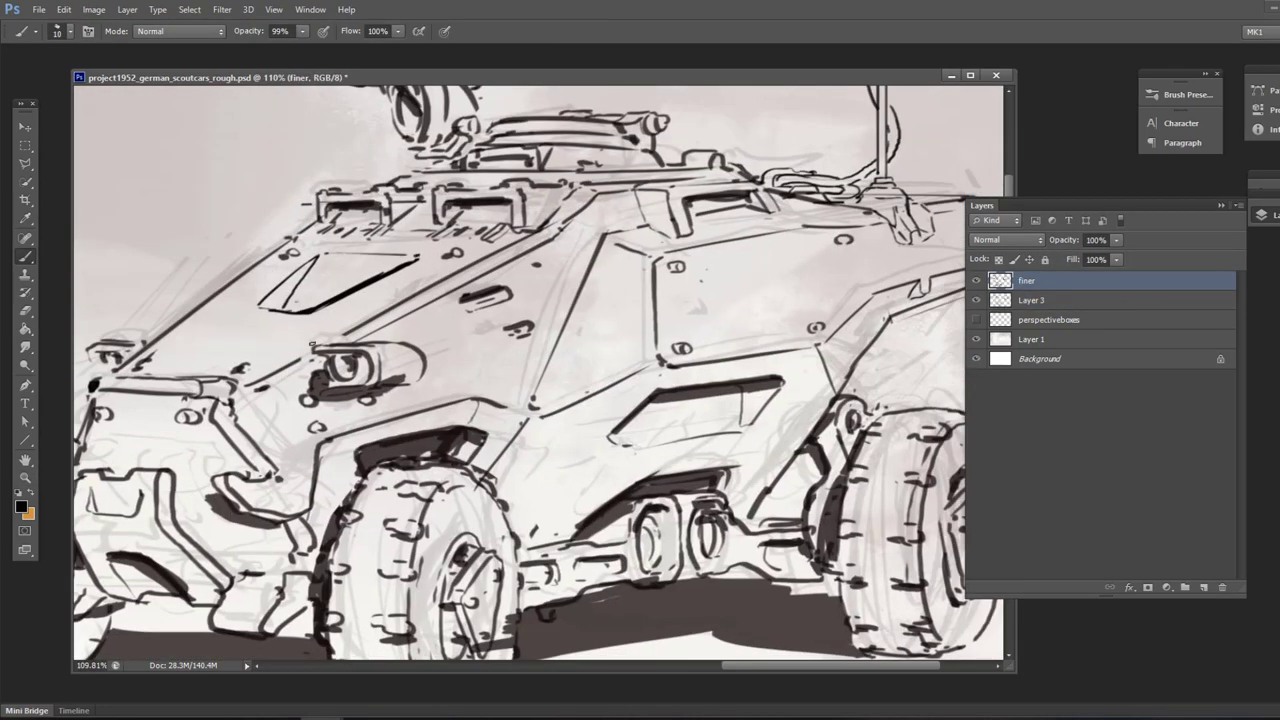
pyautogui.moveTo(682, 372); pyautogui.dragTo(563, 382)
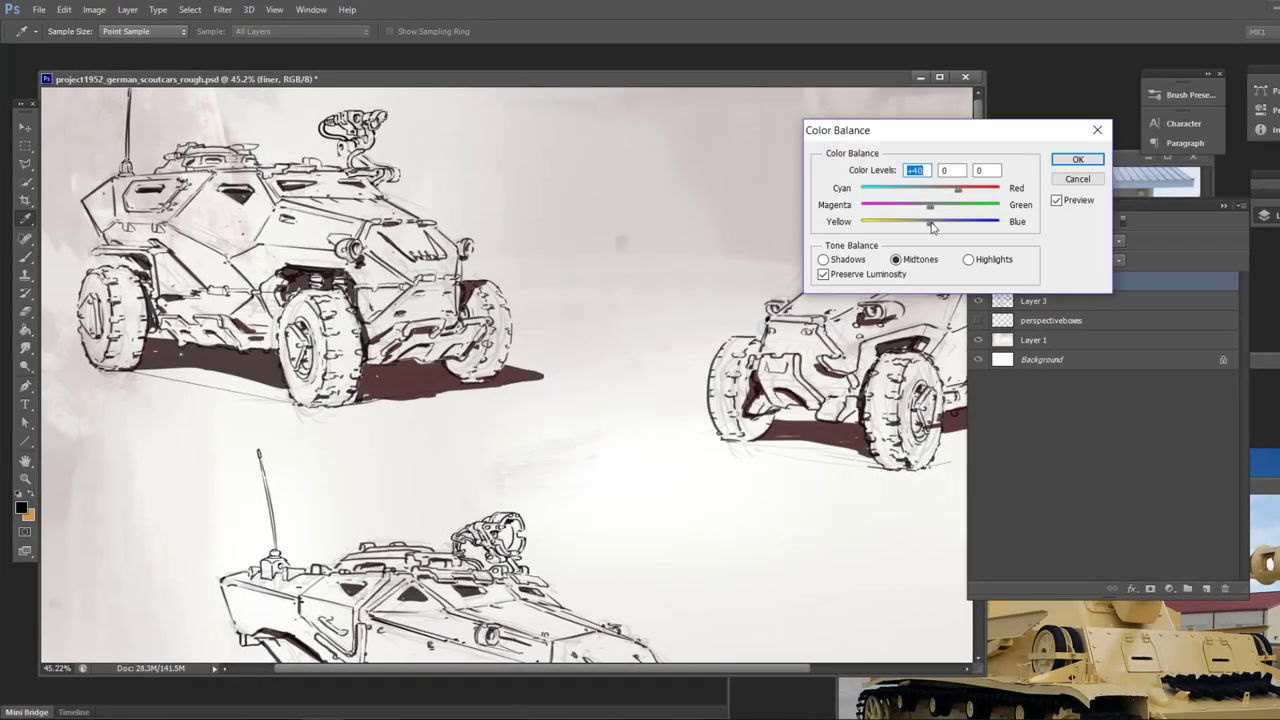
# Step: Apply a Color Balance shift of +40 red, and create a layer named "base" directly beneath the finer layer
pyautogui.press('Return')
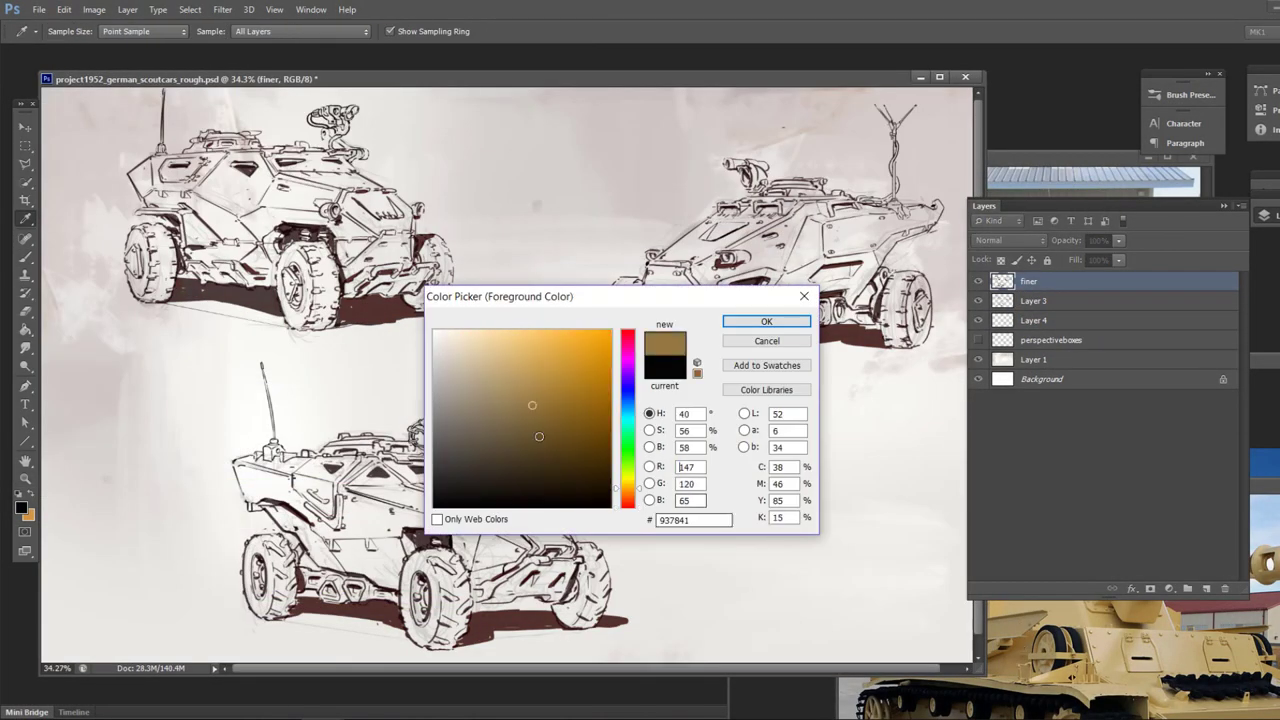
pyautogui.click(1028, 341)
pyautogui.hotkey('ctrl', 'shift', 'n')
pyautogui.write('base')
pyautogui.press('Return')
pyautogui.moveTo(1029, 340); pyautogui.dragTo(1029, 292)
# Step: Outline the upper-left car and fill its body and wheels with a flat tan on the base layer
pyautogui.moveTo(336, 200)
pyautogui.mouseDown()
pyautogui.moveTo(368, 262)
pyautogui.moveTo(440, 300)
pyautogui.moveTo(335, 260)
pyautogui.moveTo(272, 278)
pyautogui.moveTo(135, 240)
pyautogui.moveTo(134, 182)
pyautogui.mouseUp()
pyautogui.click(21, 508)
pyautogui.press('Return')
pyautogui.moveTo(134, 182); pyautogui.dragTo(262, 190)
pyautogui.press('g')
pyautogui.click(215, 210)
pyautogui.click(152, 265)
pyautogui.click(300, 290)
pyautogui.press('b')
pyautogui.moveTo(376, 196)
pyautogui.mouseDown()
pyautogui.moveTo(410, 212)
pyautogui.moveTo(224, 155)
pyautogui.moveTo(254, 140)
pyautogui.mouseUp()
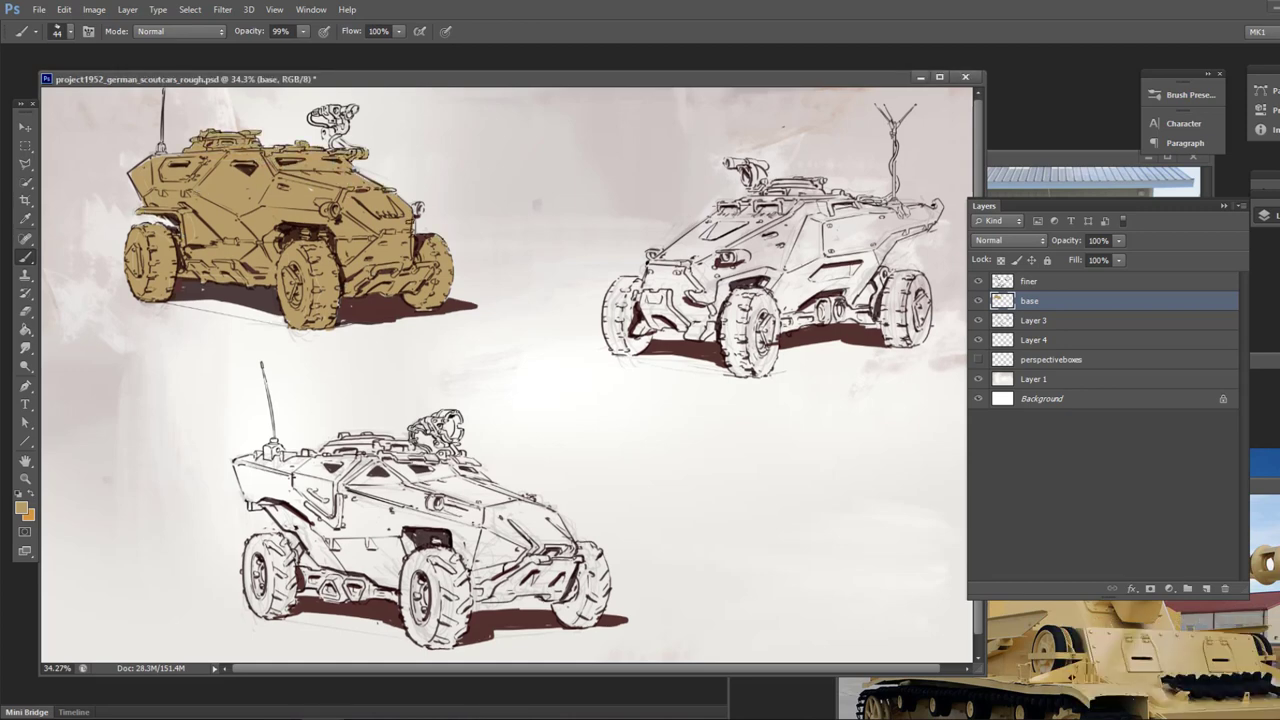
# Step: Paint the upper-left car's roof weapon and its curved cable in the same tan
pyautogui.moveTo(306, 95); pyautogui.dragTo(436, 357)
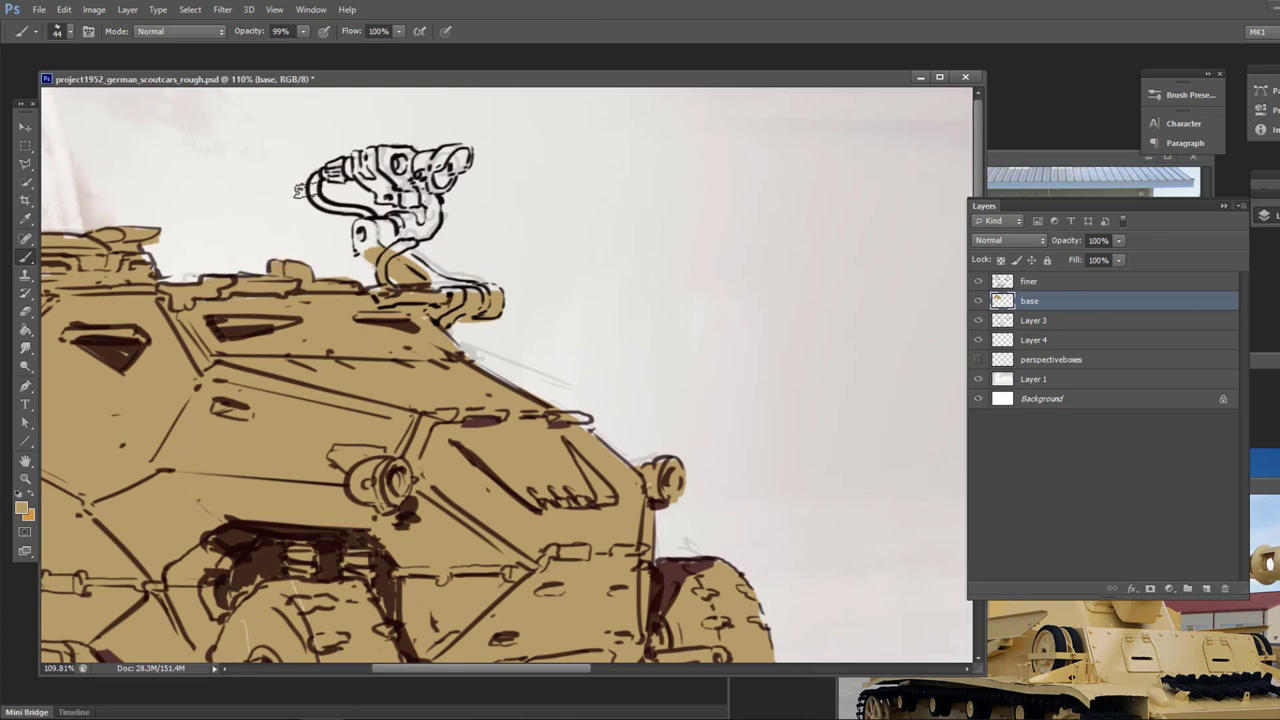
pyautogui.moveTo(390, 236)
pyautogui.mouseDown()
pyautogui.moveTo(366, 240)
pyautogui.moveTo(432, 232)
pyautogui.mouseUp()
pyautogui.press('e')
pyautogui.rightClick(445, 255)
pyautogui.press('Escape')
pyautogui.press('b')
pyautogui.moveTo(410, 200)
pyautogui.mouseDown()
pyautogui.moveTo(362, 158)
pyautogui.moveTo(464, 158)
pyautogui.mouseUp()
pyautogui.moveTo(346, 166); pyautogui.dragTo(312, 196)
pyautogui.moveTo(314, 200); pyautogui.dragTo(366, 216)
pyautogui.moveTo(480, 320); pyautogui.dragTo(340, 320)
# Step: Paint the lower car's body, roof and weapon tan within the line work
pyautogui.moveTo(440, 548)
pyautogui.mouseDown()
pyautogui.moveTo(438, 608)
pyautogui.moveTo(490, 596)
pyautogui.mouseUp()
pyautogui.moveTo(490, 596)
pyautogui.mouseDown()
pyautogui.moveTo(640, 568)
pyautogui.moveTo(568, 552)
pyautogui.moveTo(500, 500)
pyautogui.mouseUp()
pyautogui.moveTo(584, 490)
pyautogui.mouseDown()
pyautogui.moveTo(480, 446)
pyautogui.moveTo(468, 396)
pyautogui.moveTo(436, 415)
pyautogui.moveTo(500, 470)
pyautogui.moveTo(290, 560)
pyautogui.mouseUp()
pyautogui.moveTo(380, 580)
pyautogui.mouseDown()
pyautogui.moveTo(500, 560)
pyautogui.moveTo(250, 470)
pyautogui.moveTo(420, 408)
pyautogui.mouseUp()
pyautogui.moveTo(260, 425); pyautogui.dragTo(440, 470)
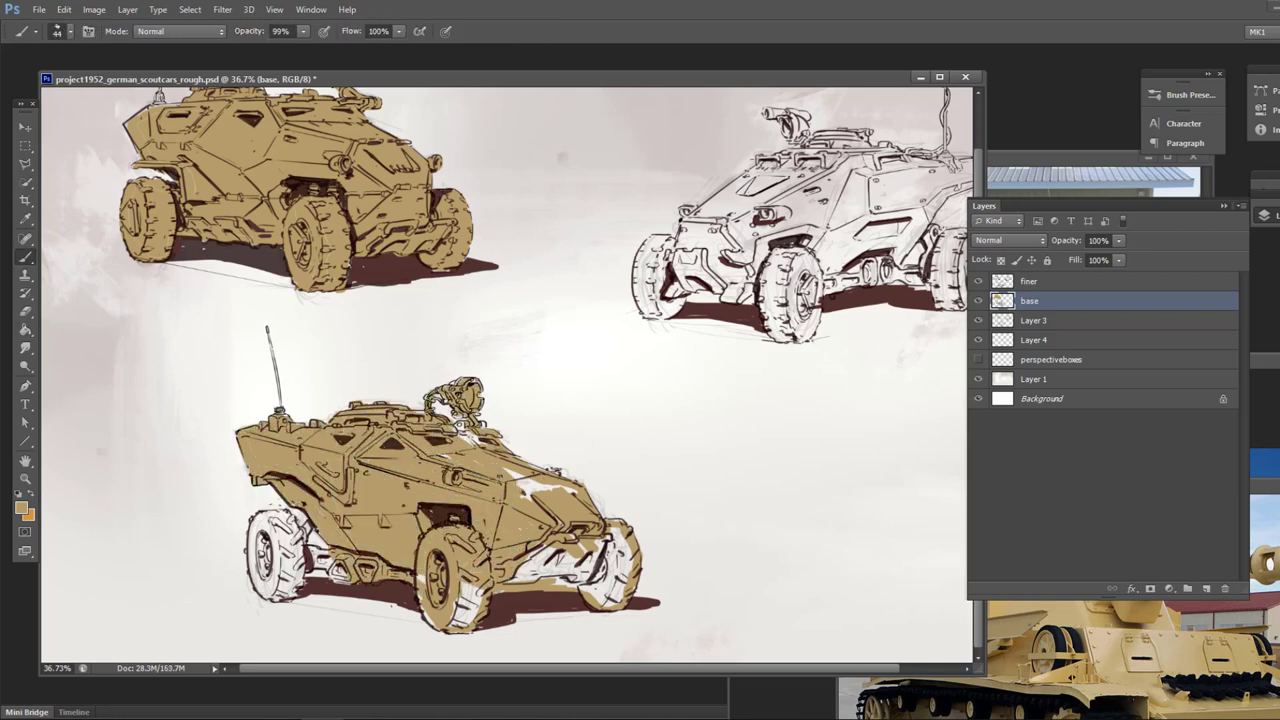
# Step: Fill the lower car's wheels and front end with tan, erasing spill outside the lines
pyautogui.moveTo(294, 508); pyautogui.dragTo(256, 590)
pyautogui.moveTo(256, 524); pyautogui.dragTo(282, 520)
pyautogui.moveTo(306, 556); pyautogui.dragTo(344, 576)
pyautogui.moveTo(476, 590)
pyautogui.mouseDown()
pyautogui.moveTo(430, 626)
pyautogui.moveTo(460, 622)
pyautogui.mouseUp()
pyautogui.press('e')
pyautogui.press('b')
pyautogui.press('e')
pyautogui.moveTo(524, 566)
pyautogui.mouseDown()
pyautogui.moveTo(592, 570)
pyautogui.moveTo(566, 586)
pyautogui.moveTo(615, 540)
pyautogui.moveTo(600, 595)
pyautogui.mouseUp()
pyautogui.press('b')
pyautogui.press('g')
pyautogui.press('b')
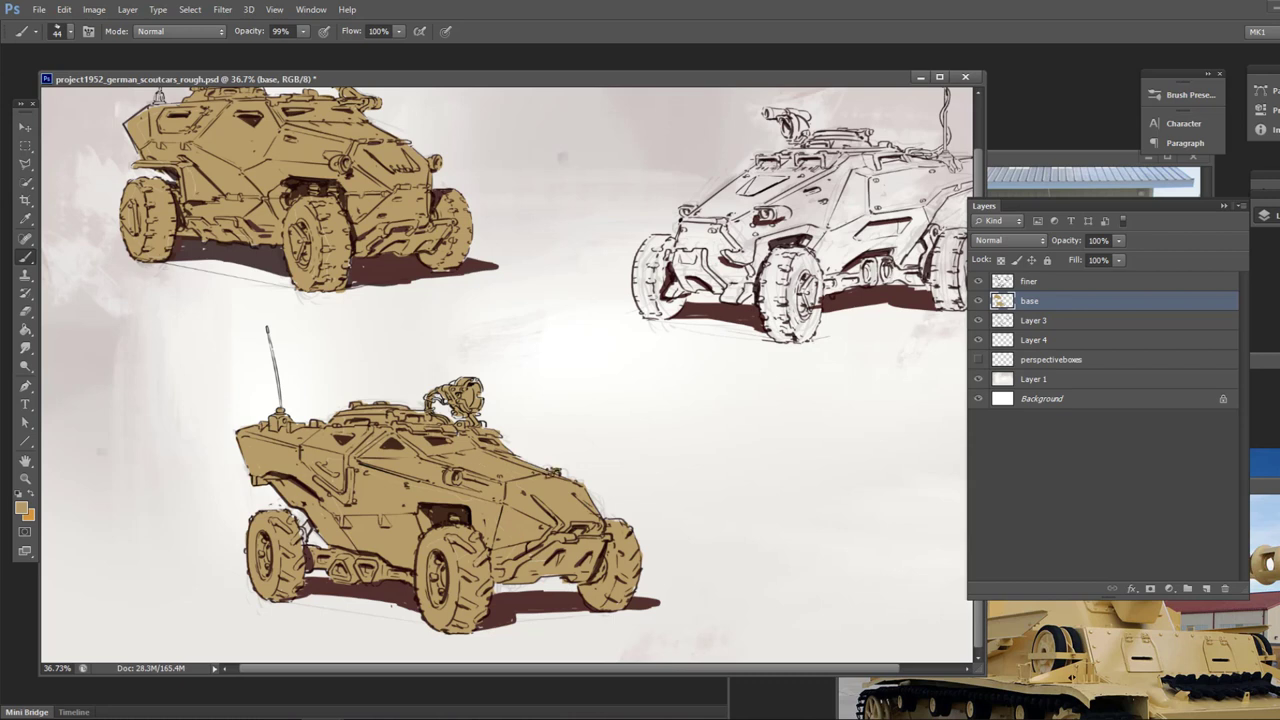
# Step: Fill the upper-right car's front body and near front wheel with tan and outline its rear wheel
pyautogui.moveTo(702, 280)
pyautogui.mouseDown()
pyautogui.moveTo(750, 284)
pyautogui.moveTo(678, 264)
pyautogui.mouseUp()
pyautogui.moveTo(678, 262)
pyautogui.mouseDown()
pyautogui.moveTo(798, 172)
pyautogui.moveTo(824, 284)
pyautogui.mouseUp()
pyautogui.moveTo(792, 282)
pyautogui.mouseDown()
pyautogui.moveTo(806, 338)
pyautogui.moveTo(774, 296)
pyautogui.mouseUp()
pyautogui.moveTo(790, 300)
pyautogui.mouseDown()
pyautogui.moveTo(707, 318)
pyautogui.moveTo(795, 290)
pyautogui.moveTo(846, 296)
pyautogui.mouseUp()
pyautogui.press('g')
pyautogui.click(680, 225)
pyautogui.press('b')
pyautogui.moveTo(842, 242); pyautogui.dragTo(872, 326)
pyautogui.press('e')
pyautogui.moveTo(907, 280); pyautogui.dragTo(902, 318)
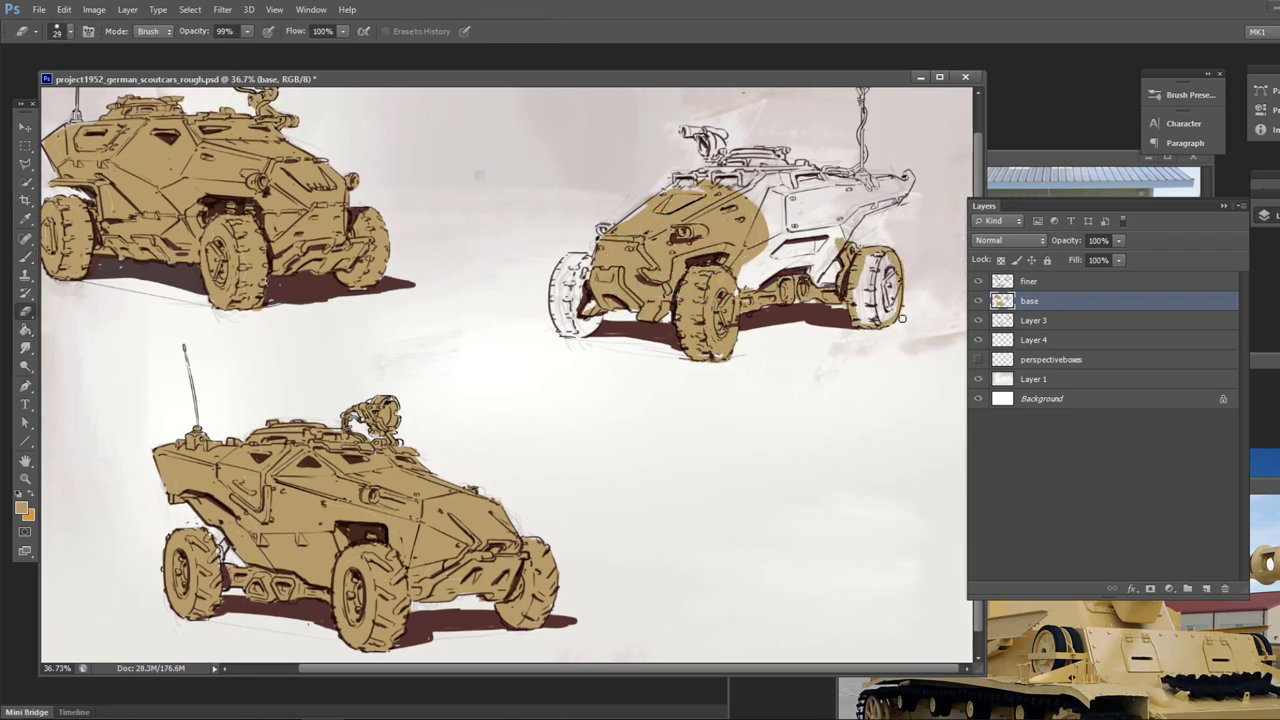
# Step: Fill the upper-right car's rear wheel and paint its rear deck and upper body edge tan
pyautogui.press('g')
pyautogui.click(878, 288)
pyautogui.press('b')
pyautogui.moveTo(844, 234); pyautogui.dragTo(812, 284)
pyautogui.moveTo(814, 282); pyautogui.dragTo(908, 178)
pyautogui.moveTo(888, 182); pyautogui.dragTo(692, 188)
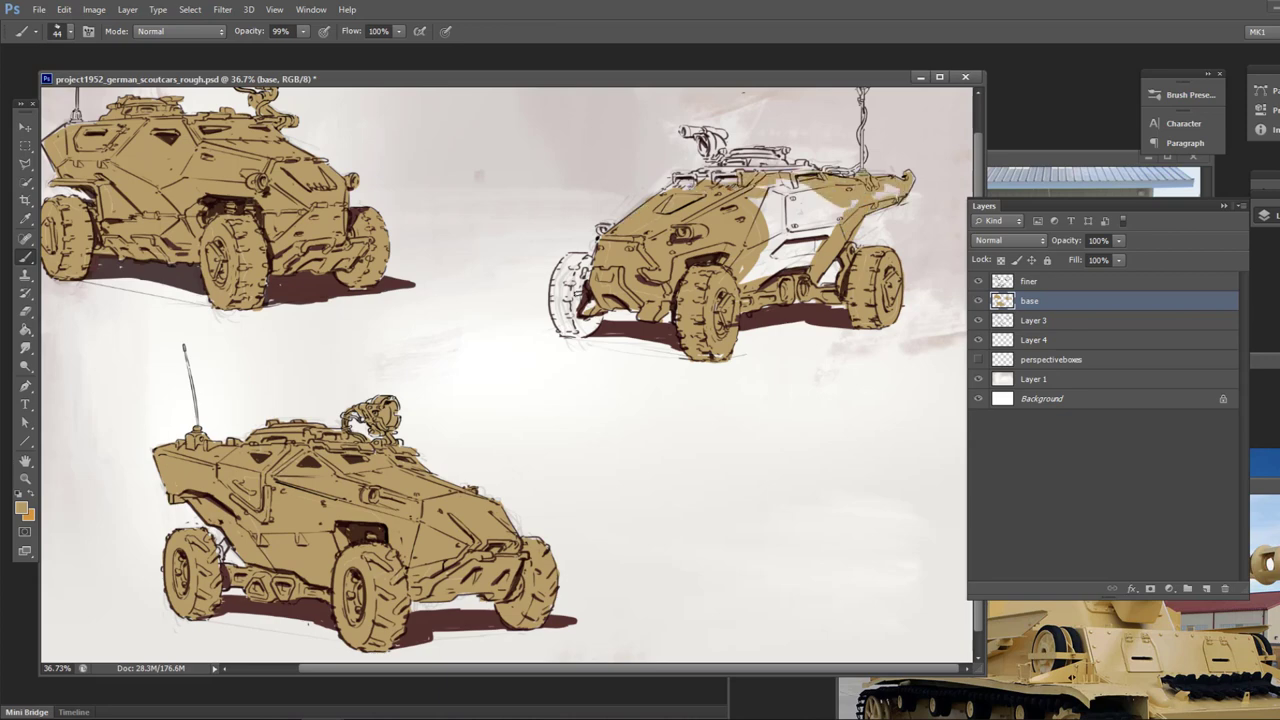
# Step: Fill the upper-right car's far front wheel, side panels and roof weapon area with tan
pyautogui.moveTo(592, 270); pyautogui.dragTo(588, 318)
pyautogui.keyDown('alt'); pyautogui.click(580, 318); pyautogui.keyUp('alt')
pyautogui.moveTo(636, 275); pyautogui.dragTo(634, 349)
pyautogui.press('g')
pyautogui.click(619, 312)
pyautogui.press('b')
pyautogui.moveTo(646, 262); pyautogui.dragTo(655, 247)
pyautogui.moveTo(706, 215)
pyautogui.mouseDown()
pyautogui.moveTo(743, 203)
pyautogui.moveTo(800, 290)
pyautogui.moveTo(905, 215)
pyautogui.mouseUp()
pyautogui.moveTo(735, 200)
pyautogui.mouseDown()
pyautogui.moveTo(750, 168)
pyautogui.moveTo(840, 190)
pyautogui.mouseUp()
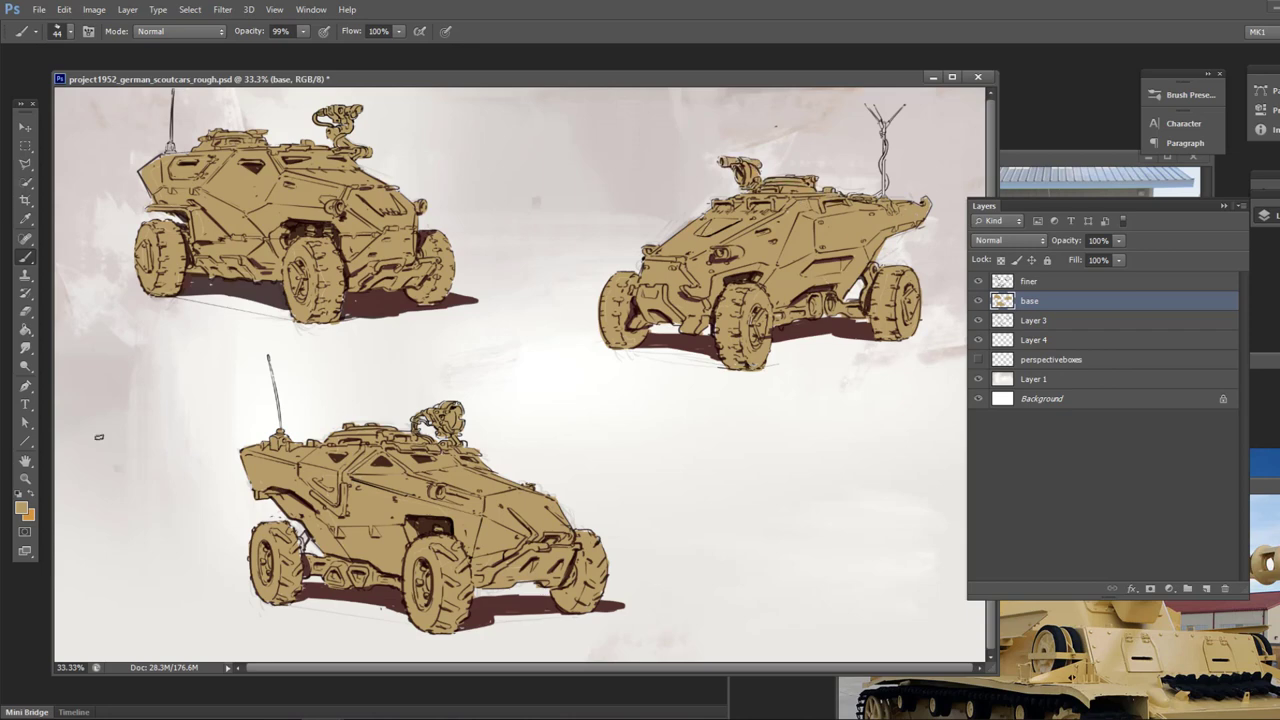
# Step: Paint the upper-right car's antenna mast, winding cable and weapon barrel tip tan with a brush of size 17
pyautogui.moveTo(612, 95); pyautogui.dragTo(972, 300)
pyautogui.moveTo(757, 362); pyautogui.dragTo(757, 280)
pyautogui.moveTo(757, 280); pyautogui.dragTo(757, 180)
pyautogui.moveTo(748, 362)
pyautogui.mouseDown()
pyautogui.moveTo(668, 363)
pyautogui.moveTo(764, 310)
pyautogui.mouseUp()
pyautogui.moveTo(751, 304); pyautogui.dragTo(751, 264)
pyautogui.moveTo(763, 256); pyautogui.dragTo(764, 222)
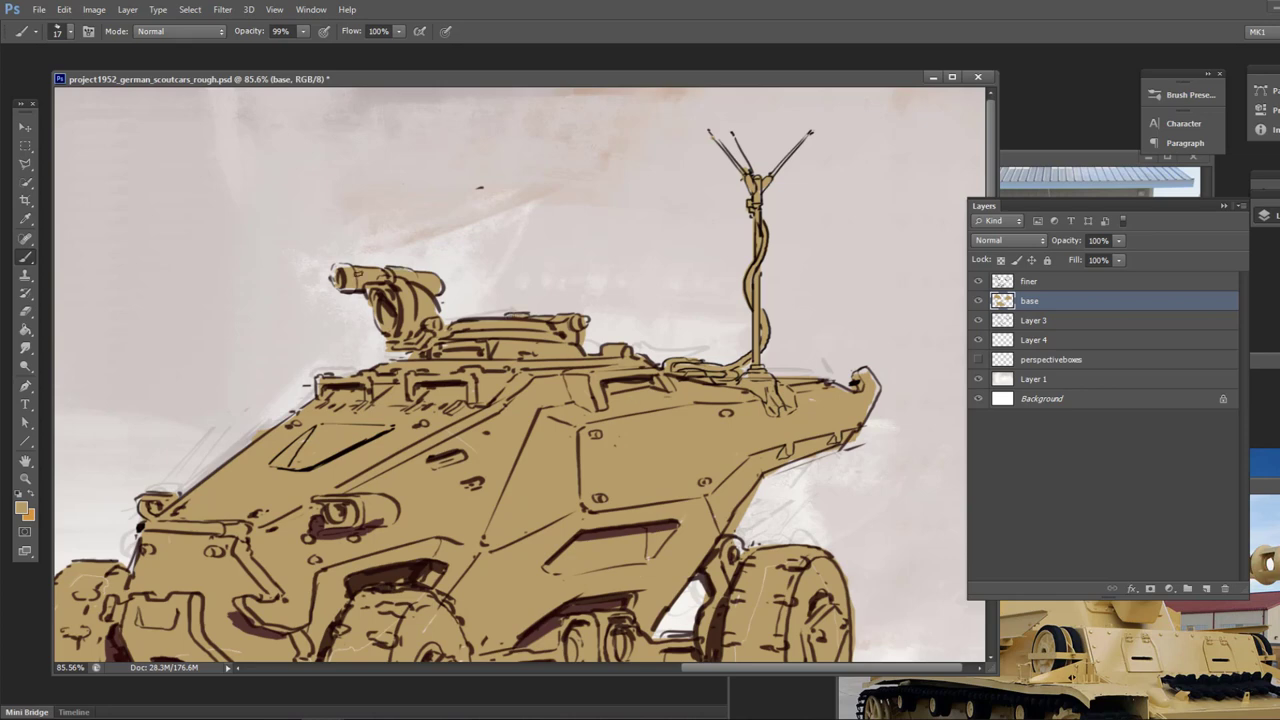
pyautogui.moveTo(346, 268); pyautogui.dragTo(340, 280)
pyautogui.hotkey('ctrl', '0')
# Step: Choose dark grey #51534c and paint the upper-left car's two front tires on the base layer
pyautogui.click(21, 508)
pyautogui.moveTo(446, 461); pyautogui.dragTo(446, 469)
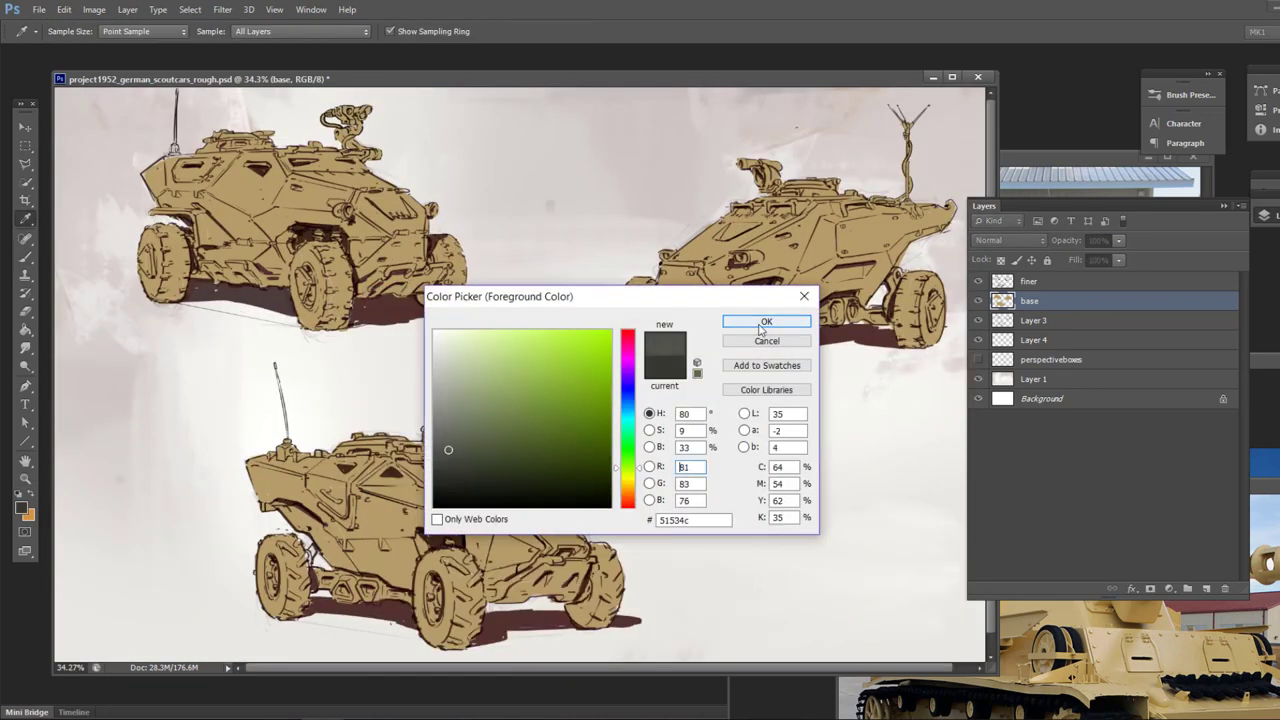
pyautogui.click(766, 321)
pyautogui.press('b')
pyautogui.moveTo(318, 262)
pyautogui.mouseDown()
pyautogui.moveTo(330, 315)
pyautogui.moveTo(347, 312)
pyautogui.mouseUp()
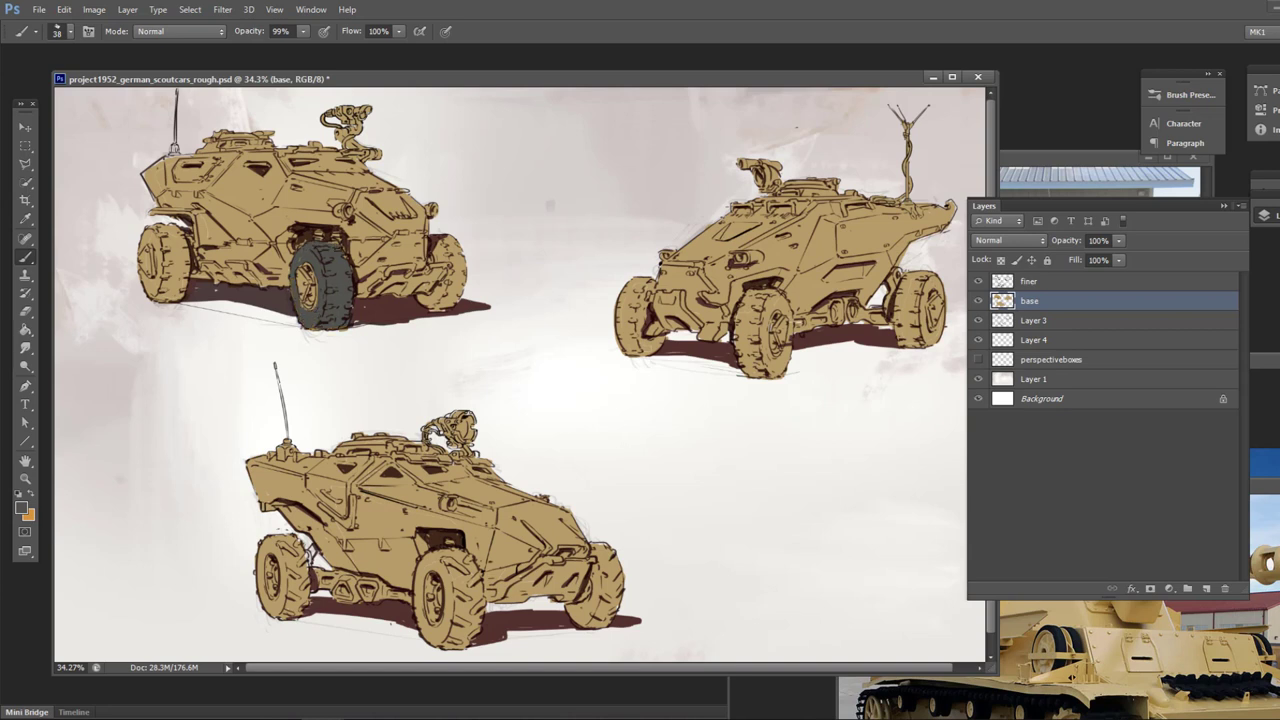
pyautogui.moveTo(444, 294); pyautogui.dragTo(422, 304)
# Step: Lighten the base layer with Levels by raising the black output level to 26
pyautogui.hotkey('ctrl', 'l')
pyautogui.moveTo(574, 497); pyautogui.dragTo(591, 497)
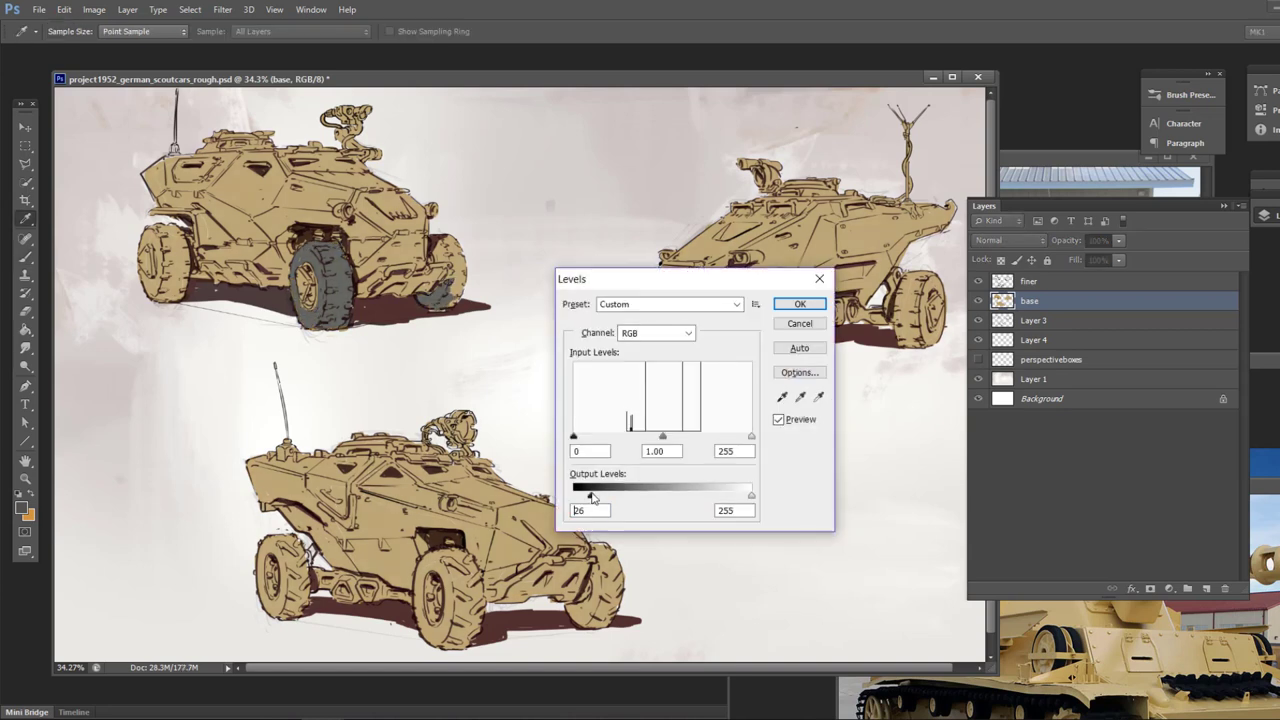
pyautogui.press('Return')
# Step: Sample the lightened tire grey and finish the upper-left car's far front tire and rear tire with it
pyautogui.keyDown('alt'); pyautogui.click(440, 292); pyautogui.keyUp('alt')
pyautogui.moveTo(448, 298)
pyautogui.mouseDown()
pyautogui.moveTo(445, 243)
pyautogui.moveTo(434, 260)
pyautogui.mouseUp()
pyautogui.moveTo(180, 248)
pyautogui.mouseDown()
pyautogui.moveTo(180, 290)
pyautogui.moveTo(146, 240)
pyautogui.mouseUp()
pyautogui.moveTo(146, 240)
pyautogui.mouseDown()
pyautogui.moveTo(184, 250)
pyautogui.moveTo(184, 238)
pyautogui.mouseUp()
pyautogui.moveTo(186, 262); pyautogui.dragTo(158, 298)
# Step: Create a layer named "shadebase" above the base layer
pyautogui.hotkey('ctrl', 'shift', 'n')
pyautogui.write('shadebase')
pyautogui.press('Return')
# Step: Choose a darker grey for shading the upper-left car's tires and bring the armored-car reference photo into view
pyautogui.click(22, 508)
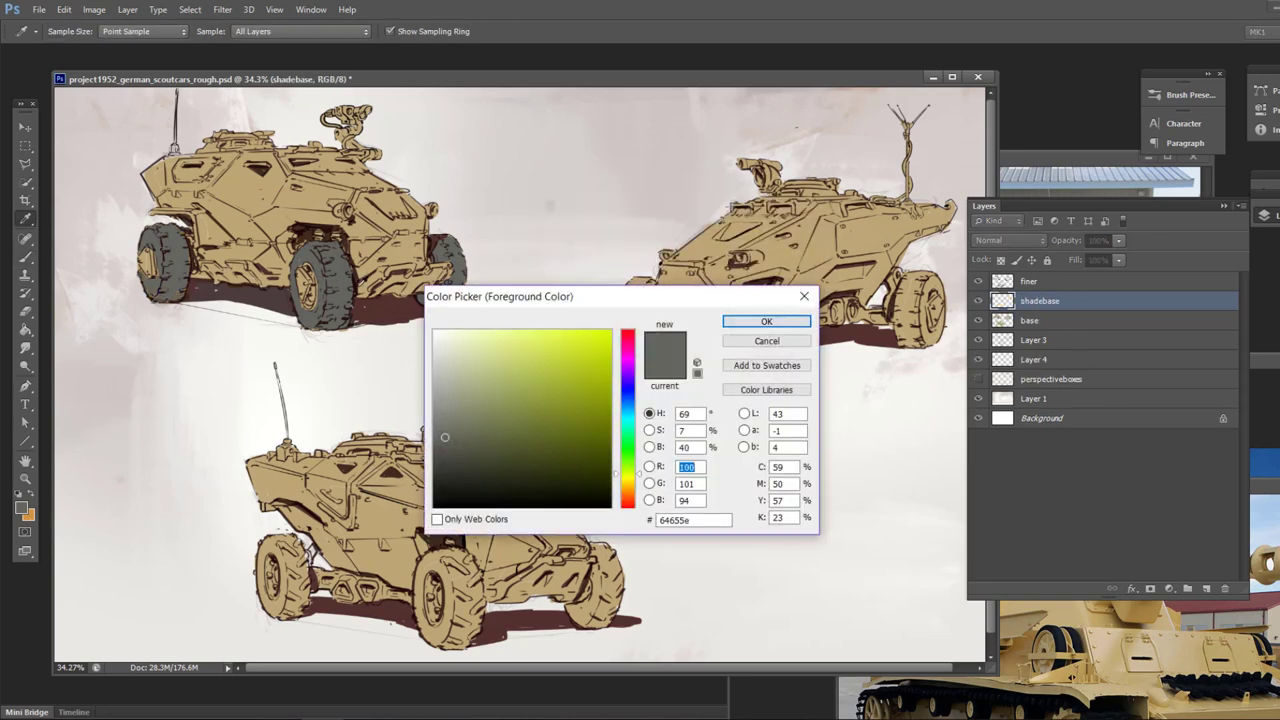
pyautogui.click(446, 458)
pyautogui.press('Return')
pyautogui.click(616, 645)
pyautogui.moveTo(858, 159); pyautogui.dragTo(1028, 169)
pyautogui.click(338, 290)
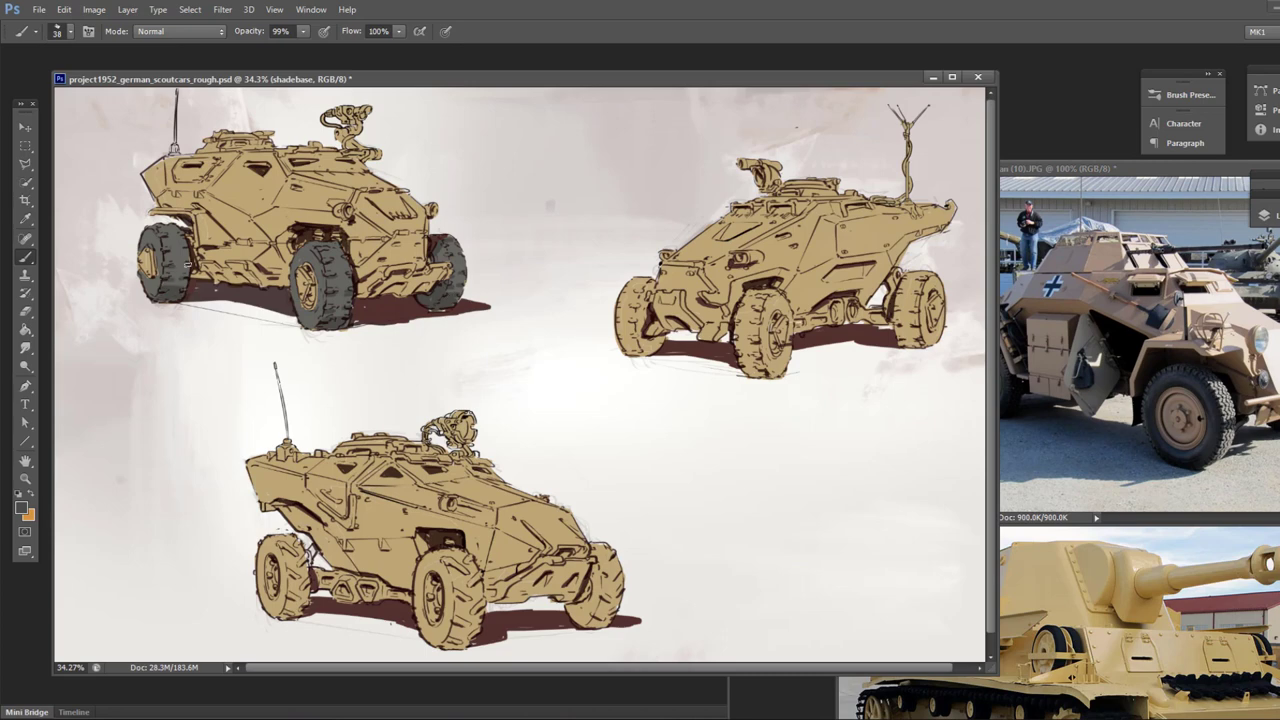
# Step: Choose a darker tan and shade the upper-left car's lower front and side panels
pyautogui.click(22, 508)
pyautogui.click(385, 495)
pyautogui.click(503, 406)
pyautogui.click(766, 321)
pyautogui.moveTo(366, 268); pyautogui.dragTo(408, 247)
pyautogui.moveTo(384, 291); pyautogui.dragTo(440, 273)
pyautogui.moveTo(340, 222); pyautogui.dragTo(384, 234)
pyautogui.moveTo(336, 218)
pyautogui.mouseDown()
pyautogui.moveTo(284, 215)
pyautogui.moveTo(284, 260)
pyautogui.moveTo(248, 279)
pyautogui.moveTo(203, 268)
pyautogui.moveTo(215, 206)
pyautogui.moveTo(161, 197)
pyautogui.mouseUp()
# Step: Choose light tan #d0b784 and paint highlights along the upper-left car's upper hull and hood
pyautogui.click(22, 508)
pyautogui.click(385, 495)
pyautogui.click(497, 363)
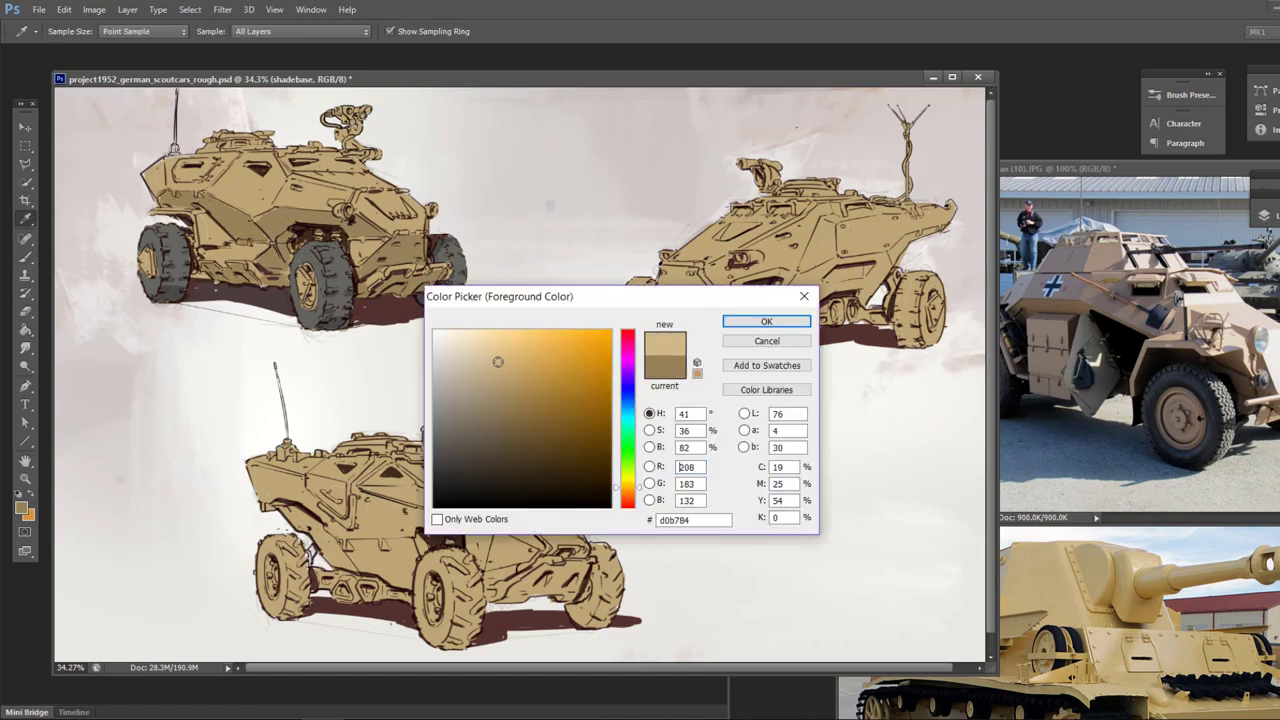
pyautogui.click(766, 321)
pyautogui.moveTo(306, 171); pyautogui.dragTo(390, 188)
# Step: Choose a darker tan and shade the upper-left car's rear panel, then its roof edge and front at 22% brush opacity
pyautogui.click(22, 508)
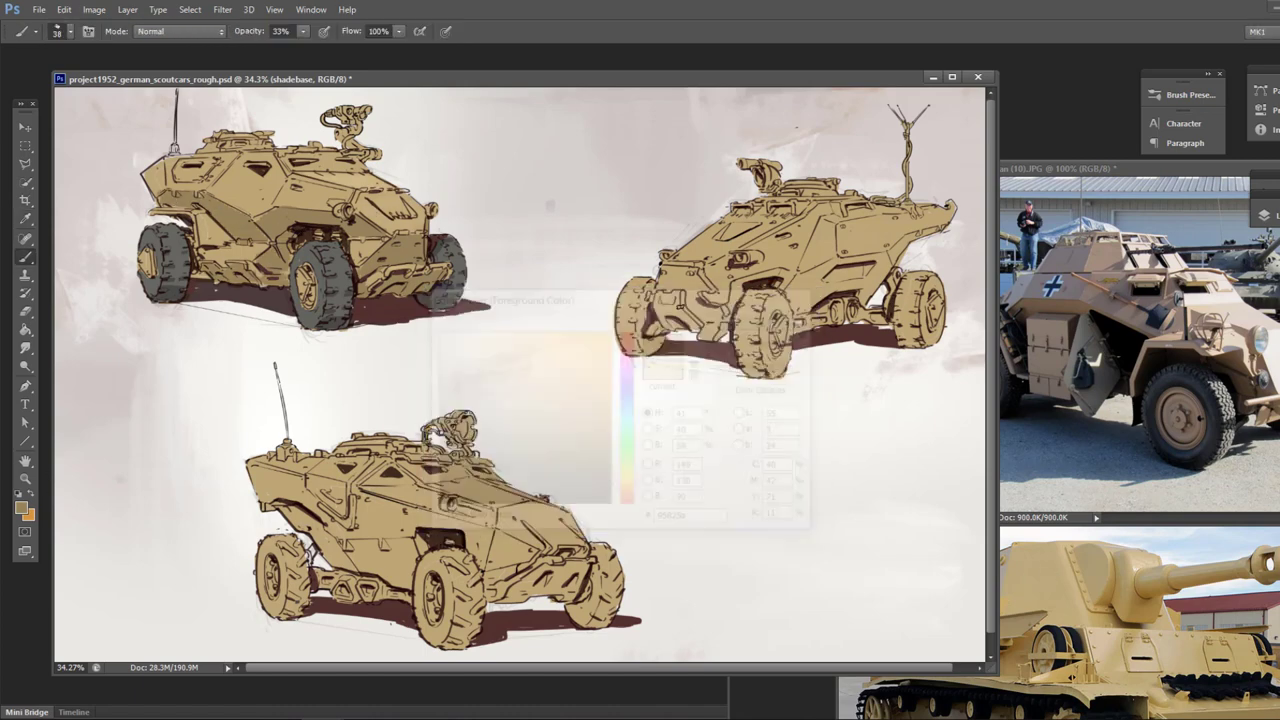
pyautogui.click(506, 414)
pyautogui.click(766, 321)
pyautogui.moveTo(192, 164); pyautogui.dragTo(166, 190)
pyautogui.press('2')
pyautogui.press('2')
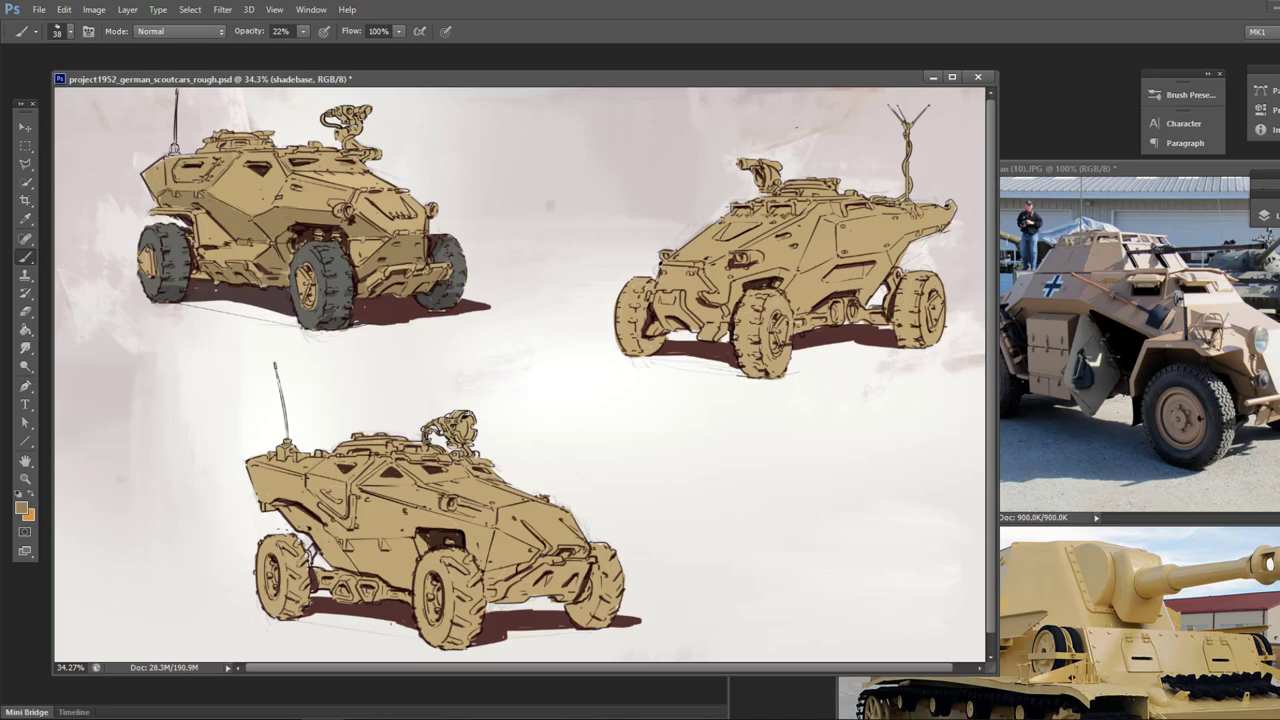
pyautogui.moveTo(286, 174); pyautogui.dragTo(345, 156)
pyautogui.moveTo(350, 159)
pyautogui.mouseDown()
pyautogui.moveTo(425, 229)
pyautogui.moveTo(380, 264)
pyautogui.mouseUp()
# Step: Sample the dark tire grey and shade the upper-left car's rear tire
pyautogui.click(22, 508)
pyautogui.click(495, 363)
pyautogui.click(766, 321)
pyautogui.press('4')
pyautogui.press('4')
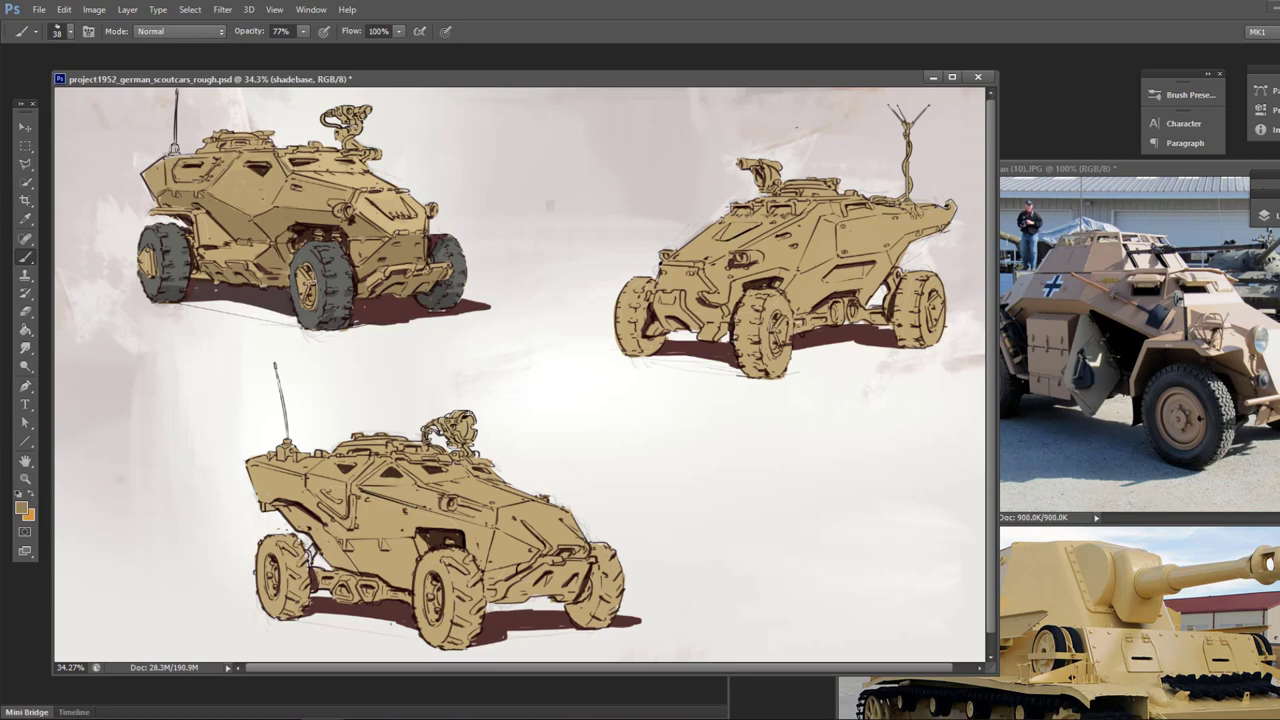
pyautogui.keyDown('alt'); pyautogui.click(170, 292); pyautogui.keyUp('alt')
pyautogui.moveTo(152, 289); pyautogui.dragTo(154, 242)
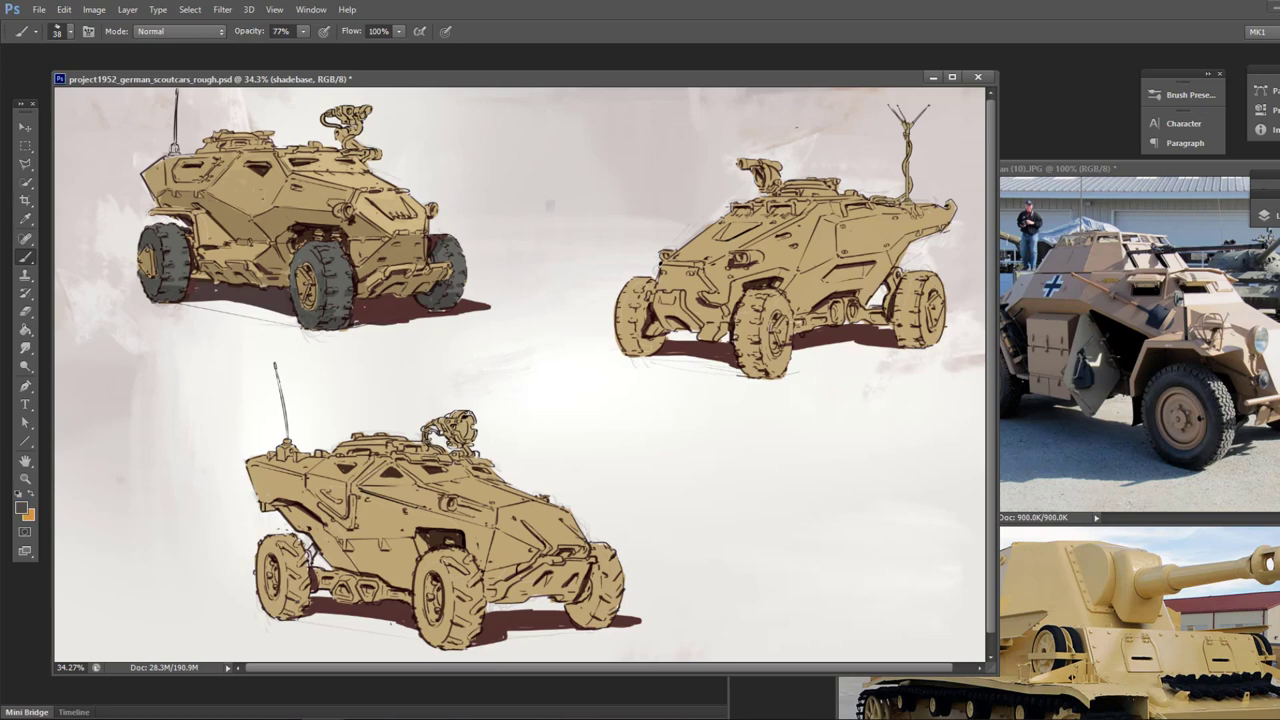
# Step: Choose a darker tan and shade the upper-left car's lower side panels between the wheels
pyautogui.click(21, 508)
pyautogui.click(486, 351)
pyautogui.click(757, 327)
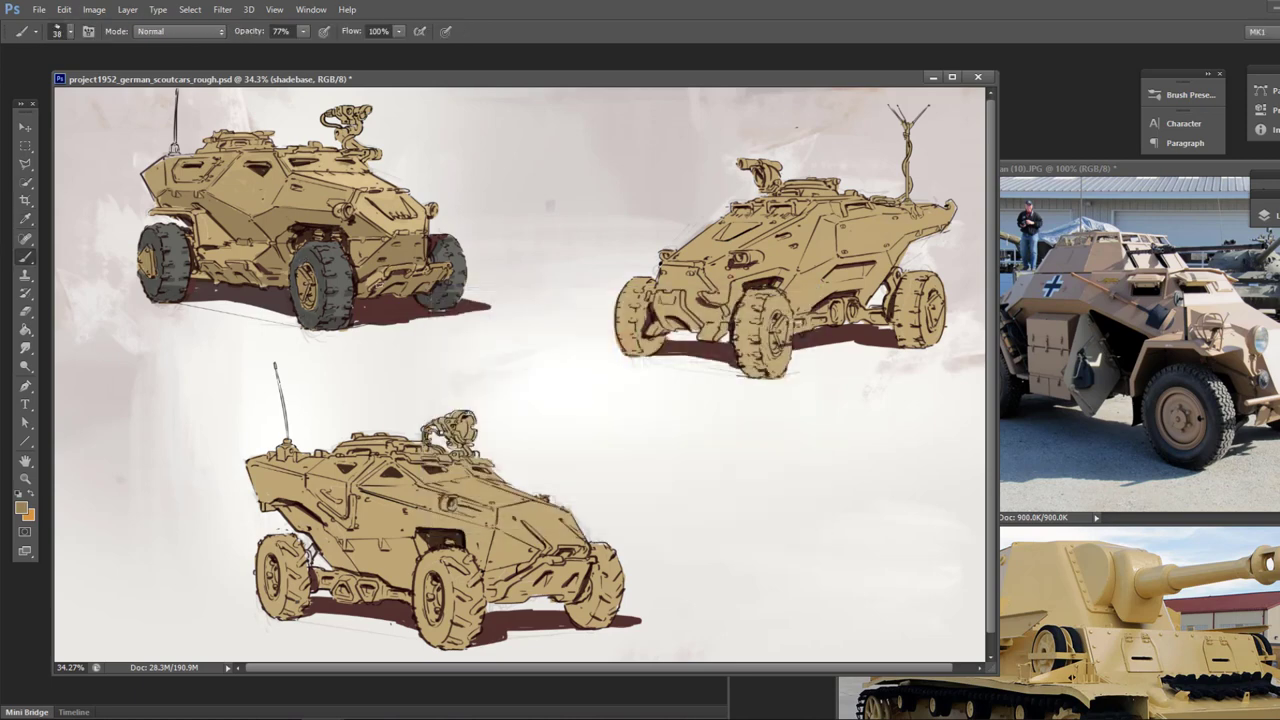
pyautogui.click(21, 508)
pyautogui.click(505, 403)
pyautogui.click(764, 322)
pyautogui.moveTo(202, 248); pyautogui.dragTo(264, 264)
pyautogui.moveTo(176, 210); pyautogui.dragTo(262, 275)
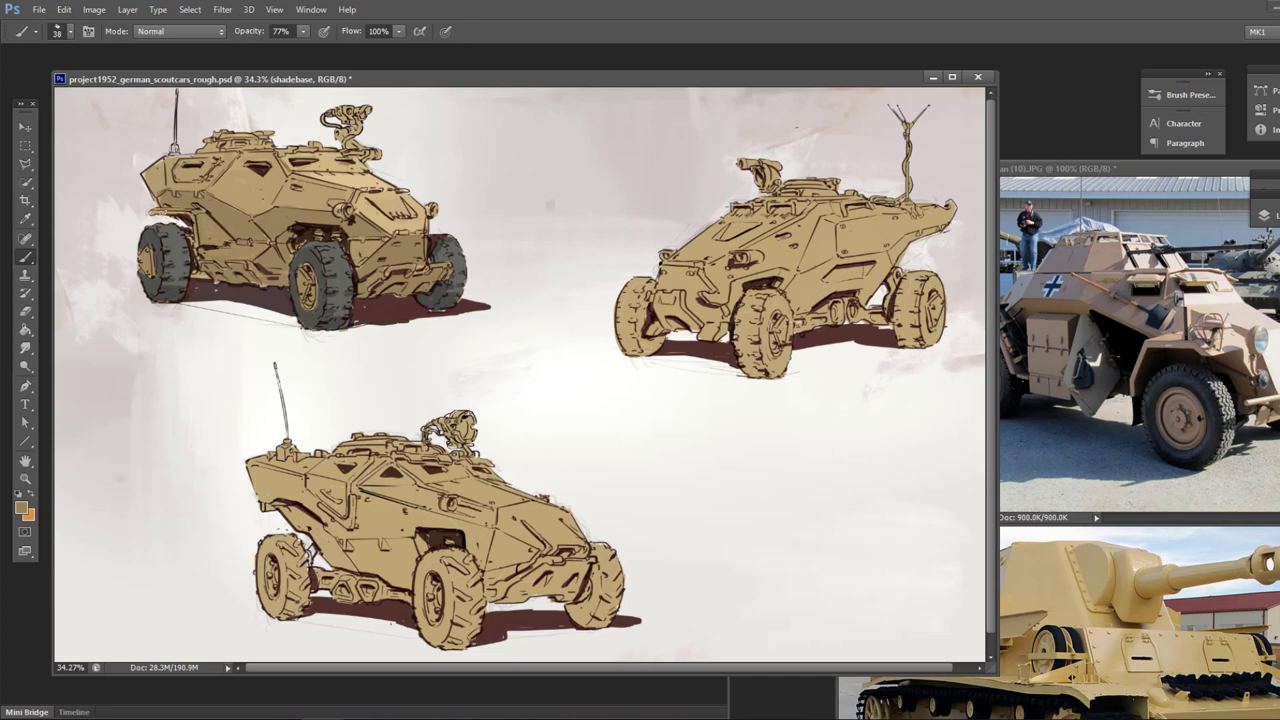
# Step: Choose dark tan #867042 and deepen the shading on the upper-left car's side, lower skirt and front bumper
pyautogui.click(21, 508)
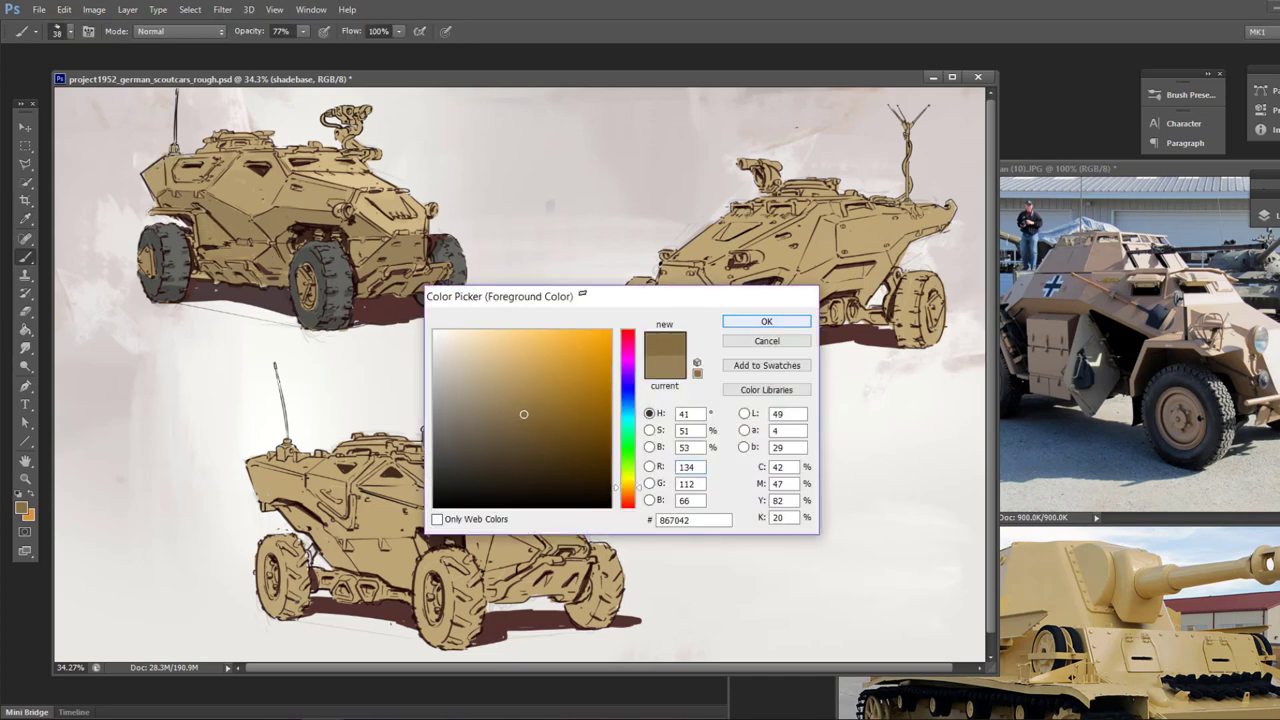
pyautogui.click(757, 327)
pyautogui.moveTo(268, 232); pyautogui.dragTo(233, 222)
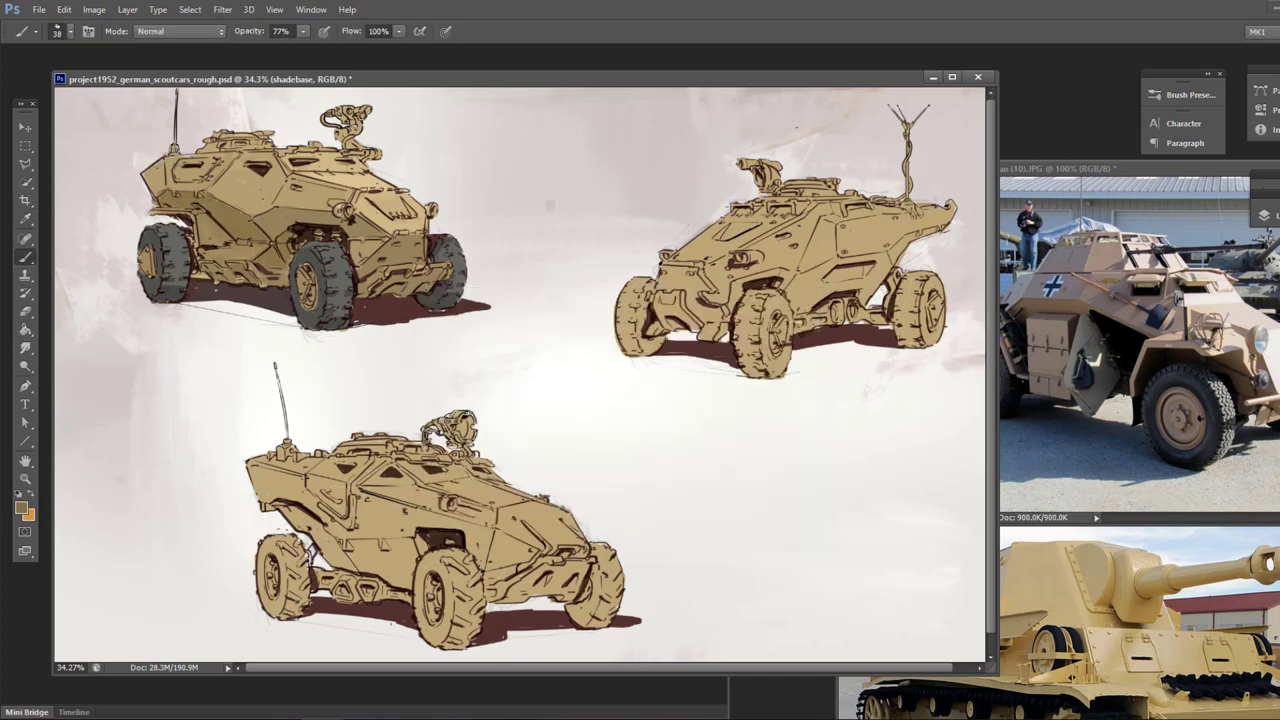
pyautogui.moveTo(206, 266); pyautogui.dragTo(240, 278)
pyautogui.moveTo(392, 290); pyautogui.dragTo(426, 285)
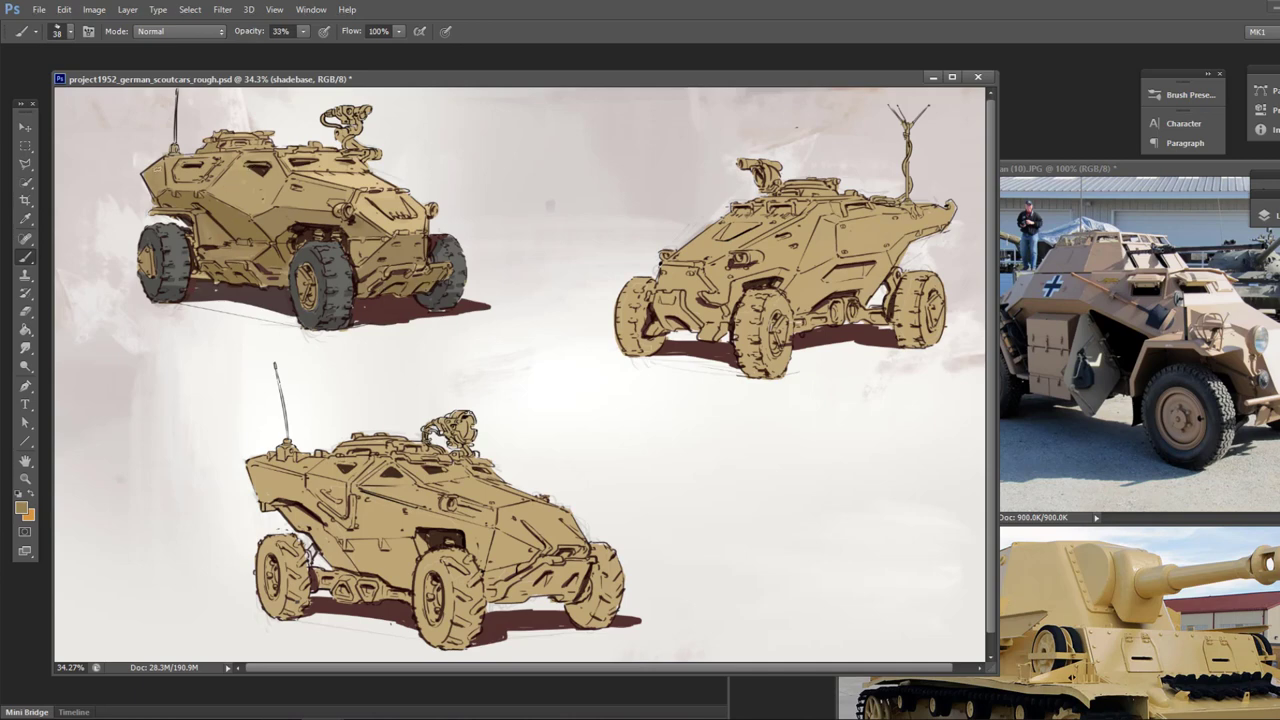
# Step: Choose a dark brown and darken the upper-left car's side windows, bumper gaps and front wheel arch
pyautogui.press('8')
pyautogui.press('8')
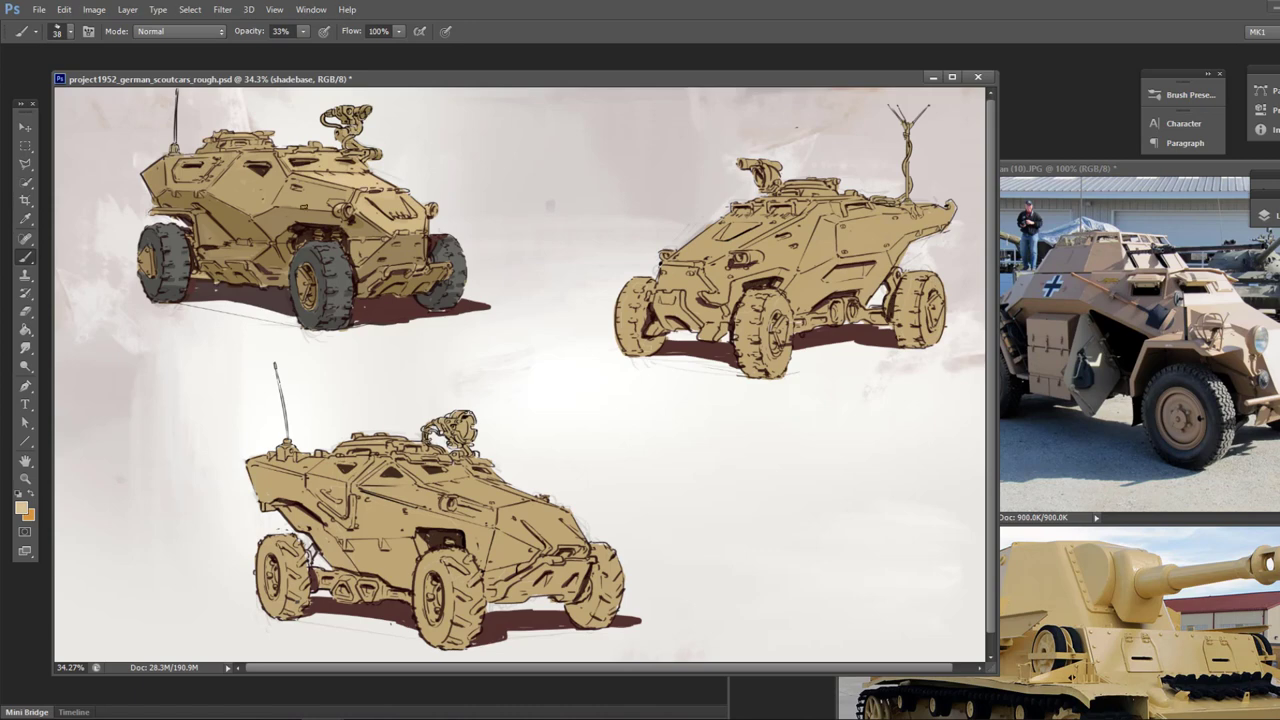
pyautogui.keyDown('alt'); pyautogui.click(295, 163); pyautogui.keyUp('alt')
pyautogui.click(21, 508)
pyautogui.click(531, 434)
pyautogui.click(766, 321)
pyautogui.moveTo(292, 164); pyautogui.dragTo(314, 164)
pyautogui.moveTo(248, 166); pyautogui.dragTo(268, 166)
pyautogui.moveTo(408, 286); pyautogui.dragTo(383, 290)
pyautogui.moveTo(298, 237); pyautogui.dragTo(323, 240)
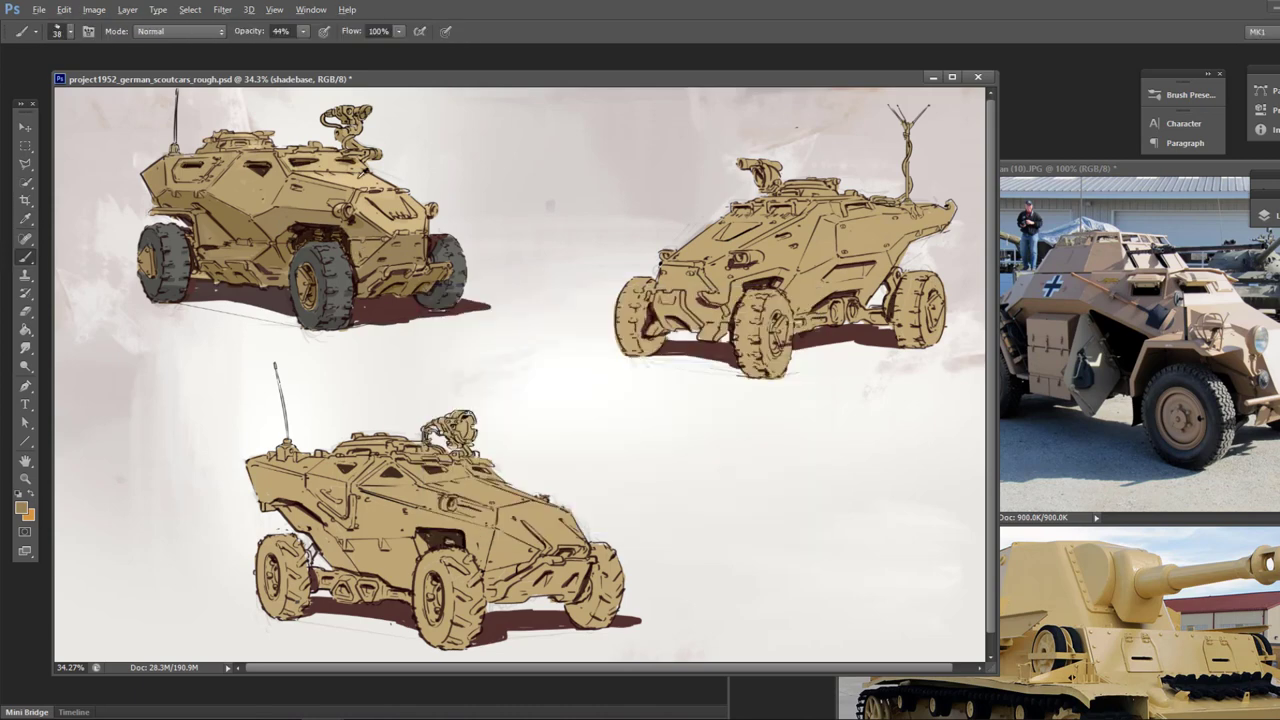
# Step: Sample the upper-left car's hood tan and choose a lighter shade of it
pyautogui.keyDown('alt'); pyautogui.click(363, 173); pyautogui.keyUp('alt')
pyautogui.click(21, 508)
pyautogui.click(486, 346)
pyautogui.click(752, 322)
# Step: Sample the front tire's grey, choose lighter greys for the foreground and background colors, and set brush opacity to 88%
pyautogui.keyDown('alt'); pyautogui.click(338, 322); pyautogui.keyUp('alt')
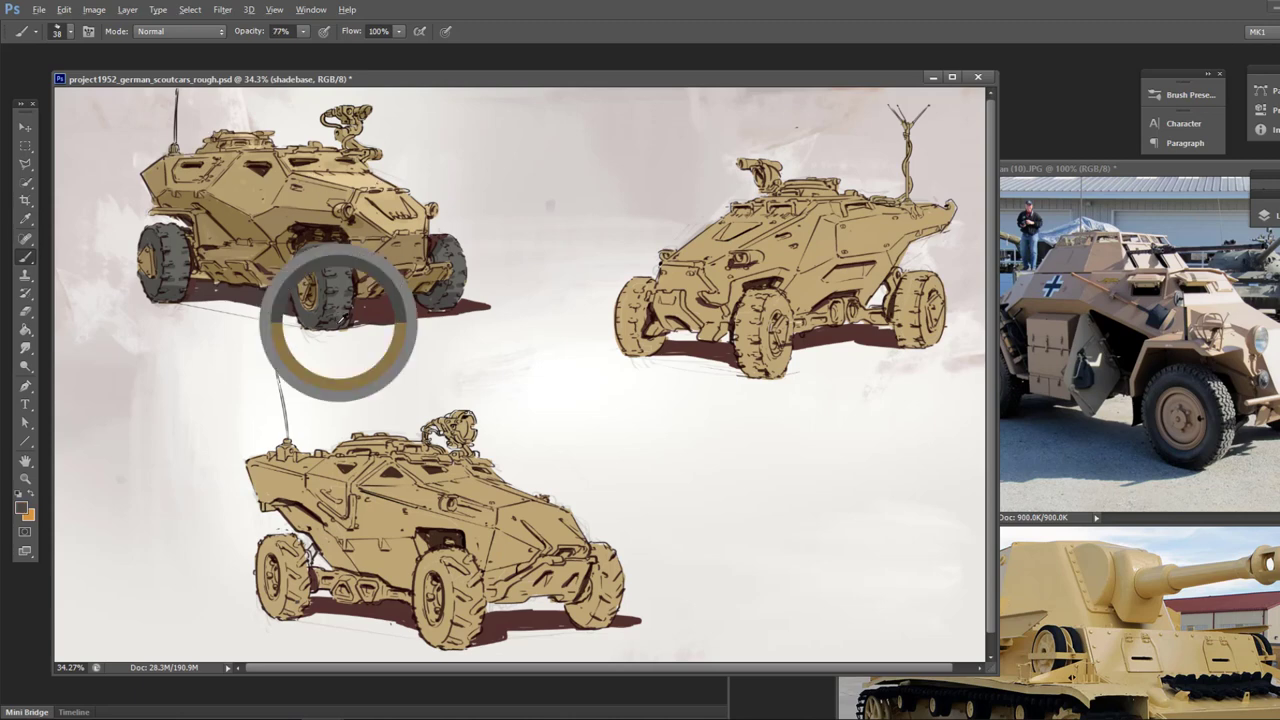
pyautogui.press('2')
pyautogui.press('2')
pyautogui.click(29, 515)
pyautogui.click(443, 401)
pyautogui.click(766, 321)
pyautogui.click(21, 508)
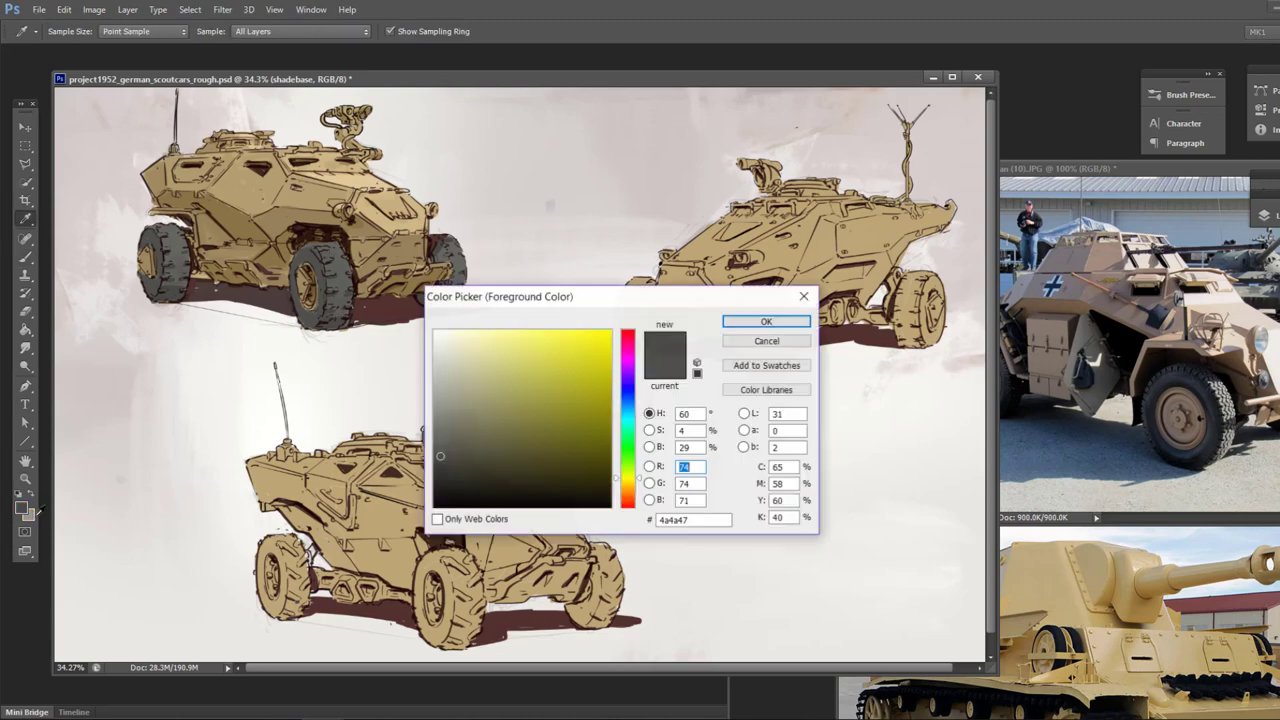
pyautogui.click(446, 391)
pyautogui.click(766, 321)
pyautogui.press('8')
pyautogui.press('8')
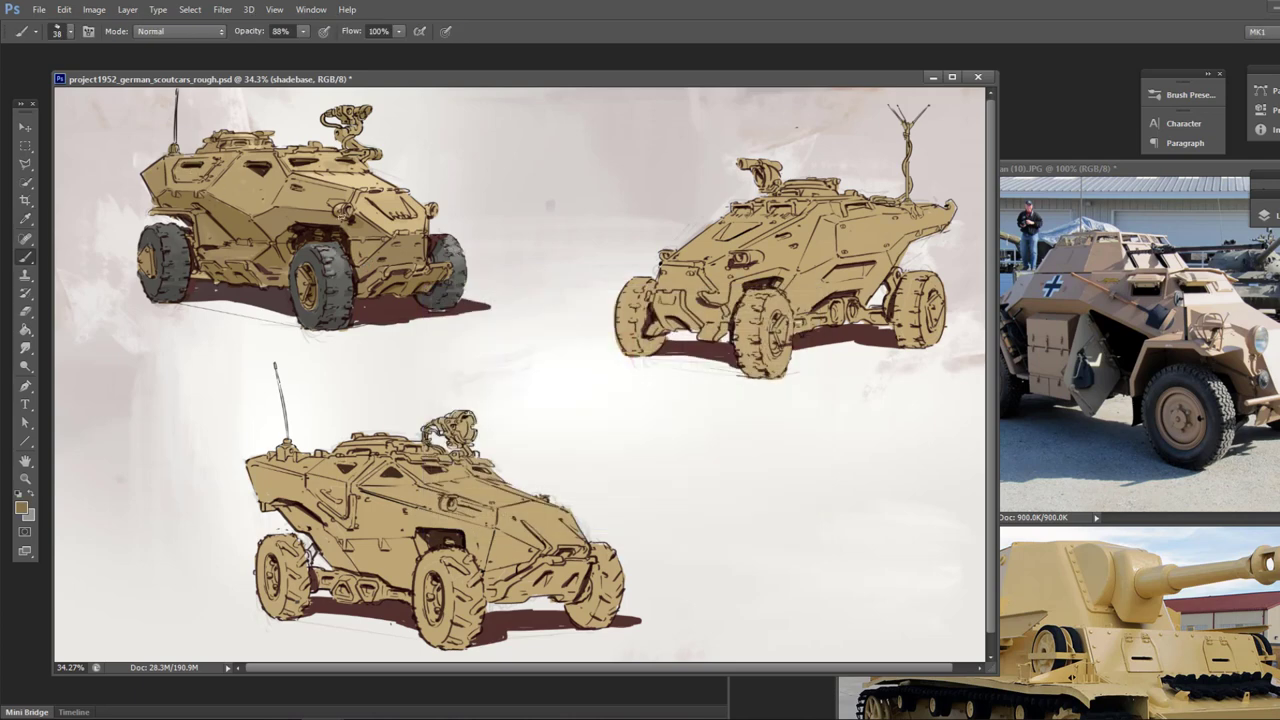
# Step: Choose a dark brown-tan and shade the upper-left car's front wheel arch, bumper and side panel
pyautogui.click(21, 508)
pyautogui.click(517, 411)
pyautogui.click(766, 321)
pyautogui.click(21, 508)
pyautogui.click(565, 443)
pyautogui.click(766, 321)
pyautogui.press('4')
pyautogui.press('4')
pyautogui.moveTo(288, 242); pyautogui.dragTo(271, 270)
pyautogui.press('3')
pyautogui.press('3')
pyautogui.moveTo(440, 285)
pyautogui.mouseDown()
pyautogui.moveTo(362, 262)
pyautogui.moveTo(276, 212)
pyautogui.mouseUp()
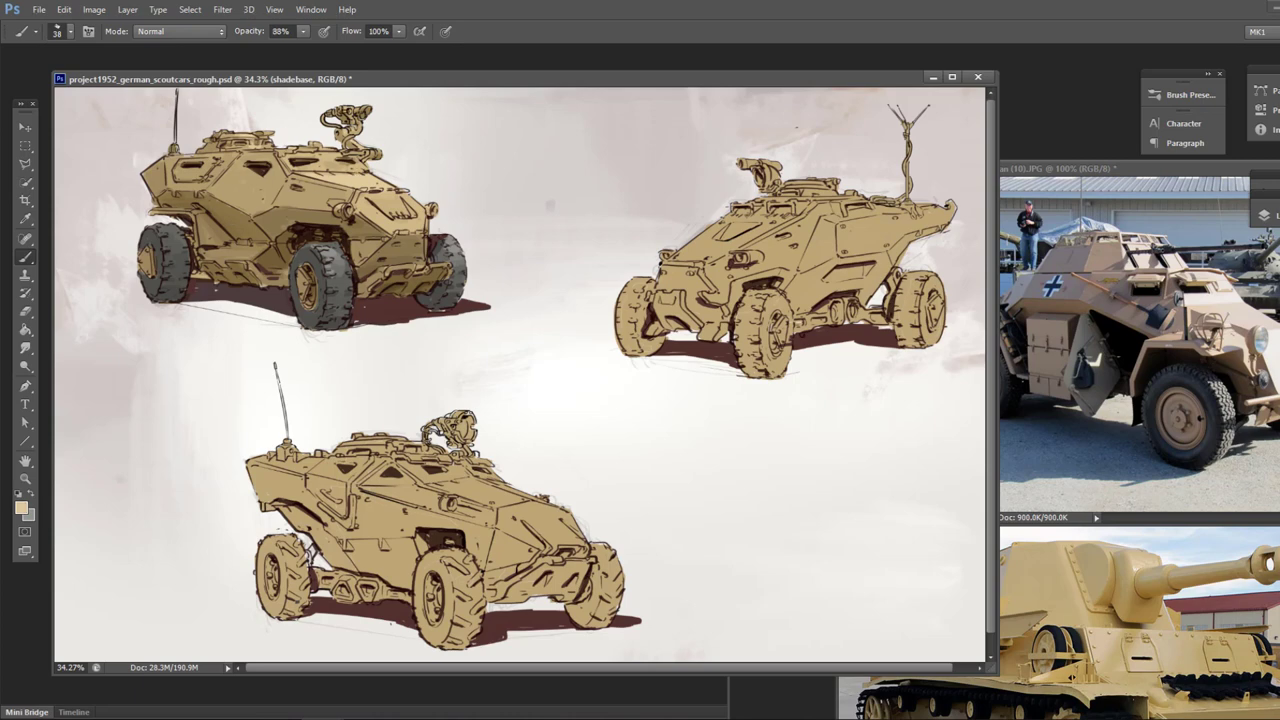
# Step: Sample the upper-left car's front hub color and choose a new shade for the brush
pyautogui.moveTo(345, 284); pyautogui.dragTo(323, 282)
pyautogui.keyDown('alt'); pyautogui.click(313, 289); pyautogui.keyUp('alt')
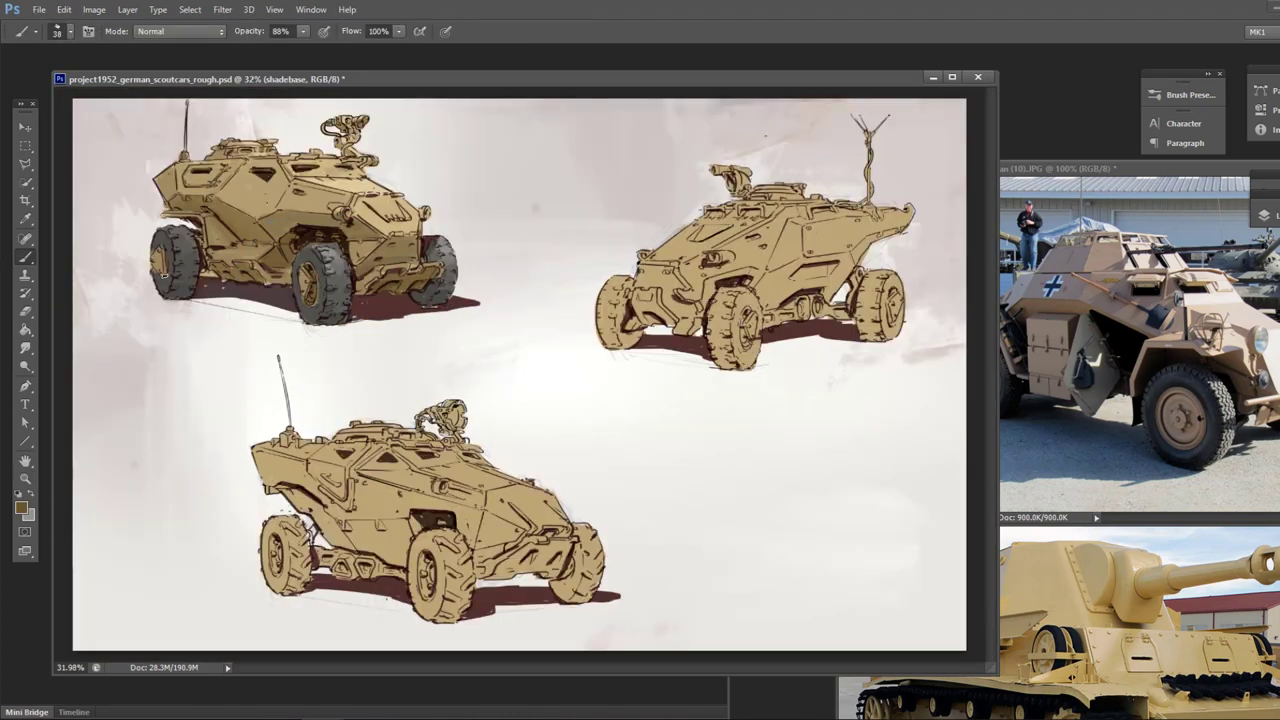
pyautogui.click(21, 508)
pyautogui.click(443, 470)
pyautogui.click(766, 321)
pyautogui.press('b')
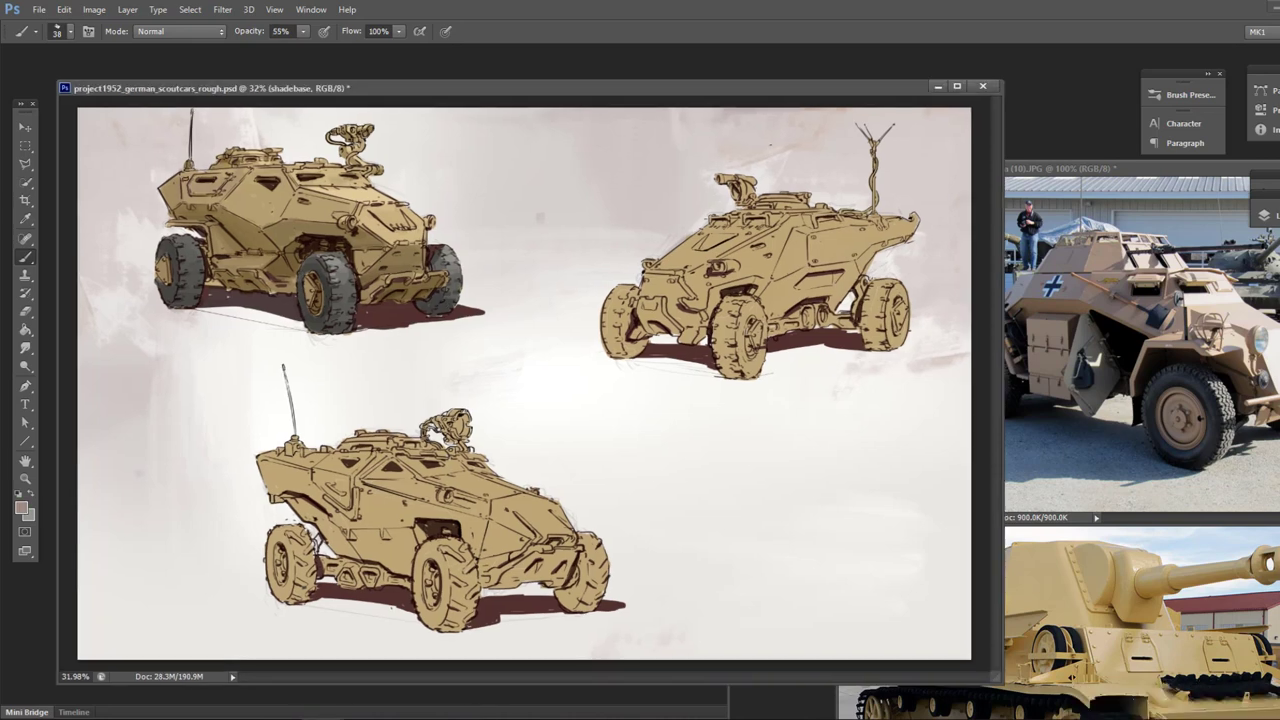
# Step: Choose muted brown #a89277 and paint it across the upper-left car's upper side panels
pyautogui.click(21, 508)
pyautogui.click(629, 494)
pyautogui.click(486, 391)
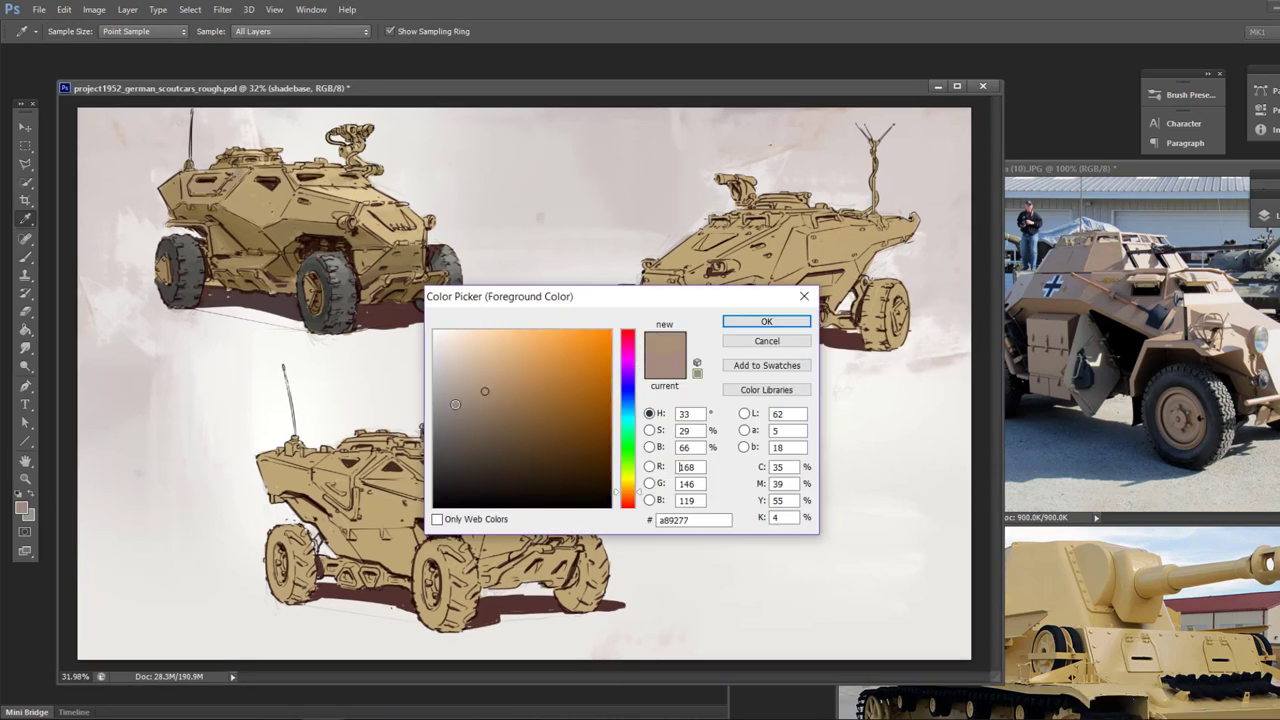
pyautogui.click(766, 321)
pyautogui.moveTo(238, 175)
pyautogui.mouseDown()
pyautogui.moveTo(217, 197)
pyautogui.moveTo(188, 192)
pyautogui.moveTo(288, 216)
pyautogui.moveTo(350, 204)
pyautogui.mouseUp()
# Step: Refine the foreground color to tan #bba472 using samples from the reference photo and the upper-left car, with brush opacity 33%
pyautogui.click(21, 508)
pyautogui.click(629, 489)
pyautogui.click(516, 402)
pyautogui.click(766, 321)
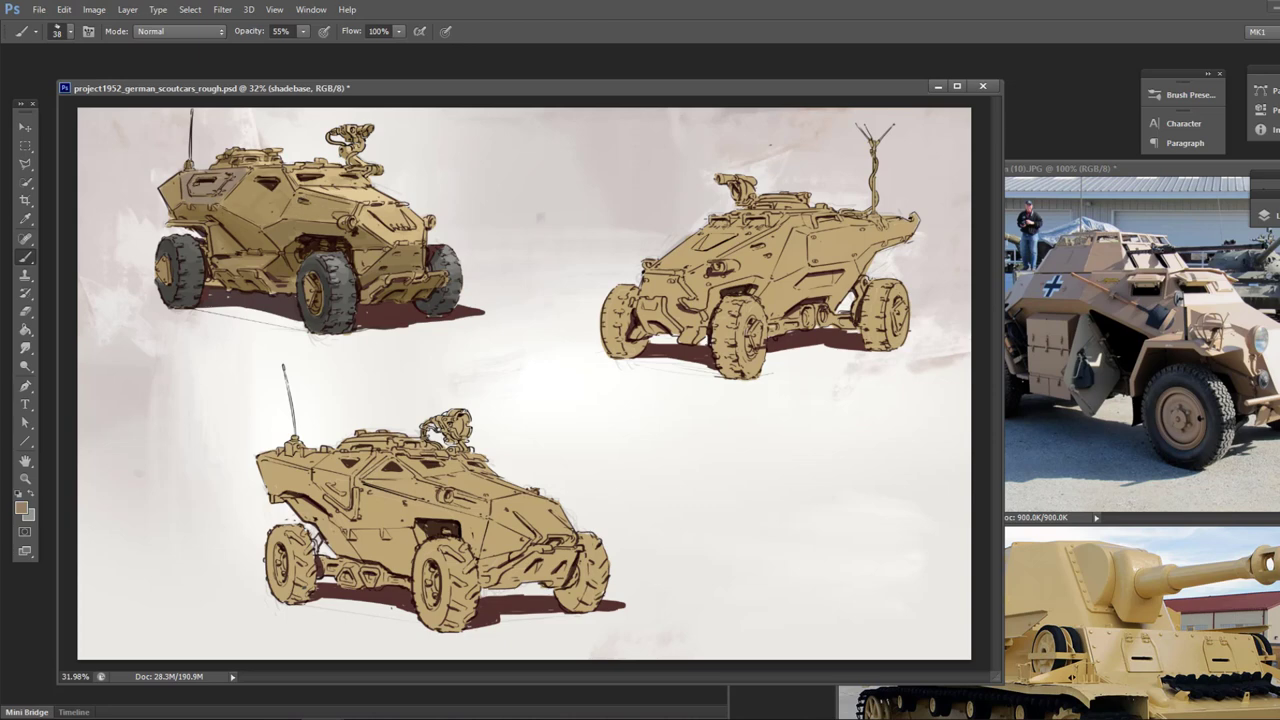
pyautogui.click(21, 508)
pyautogui.click(490, 384)
pyautogui.click(766, 321)
pyautogui.click(21, 508)
pyautogui.click(258, 203)
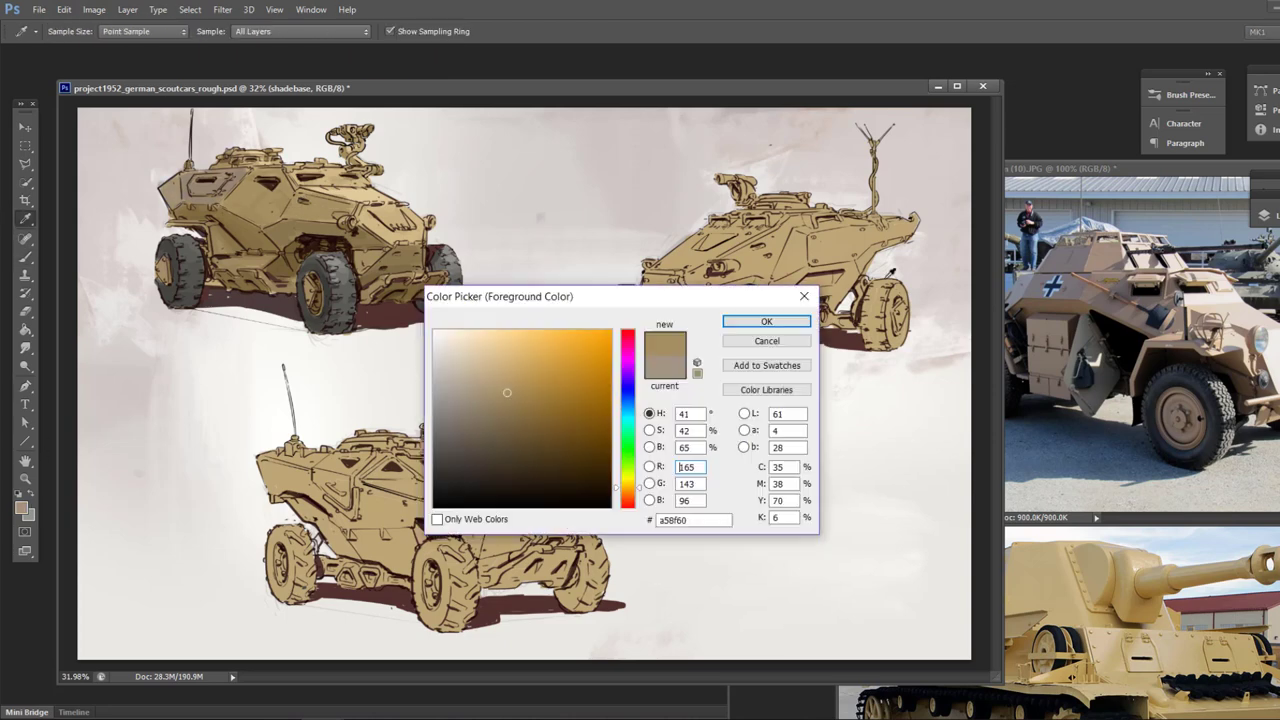
pyautogui.click(1095, 300)
pyautogui.click(1070, 285)
pyautogui.click(257, 206)
pyautogui.click(262, 205)
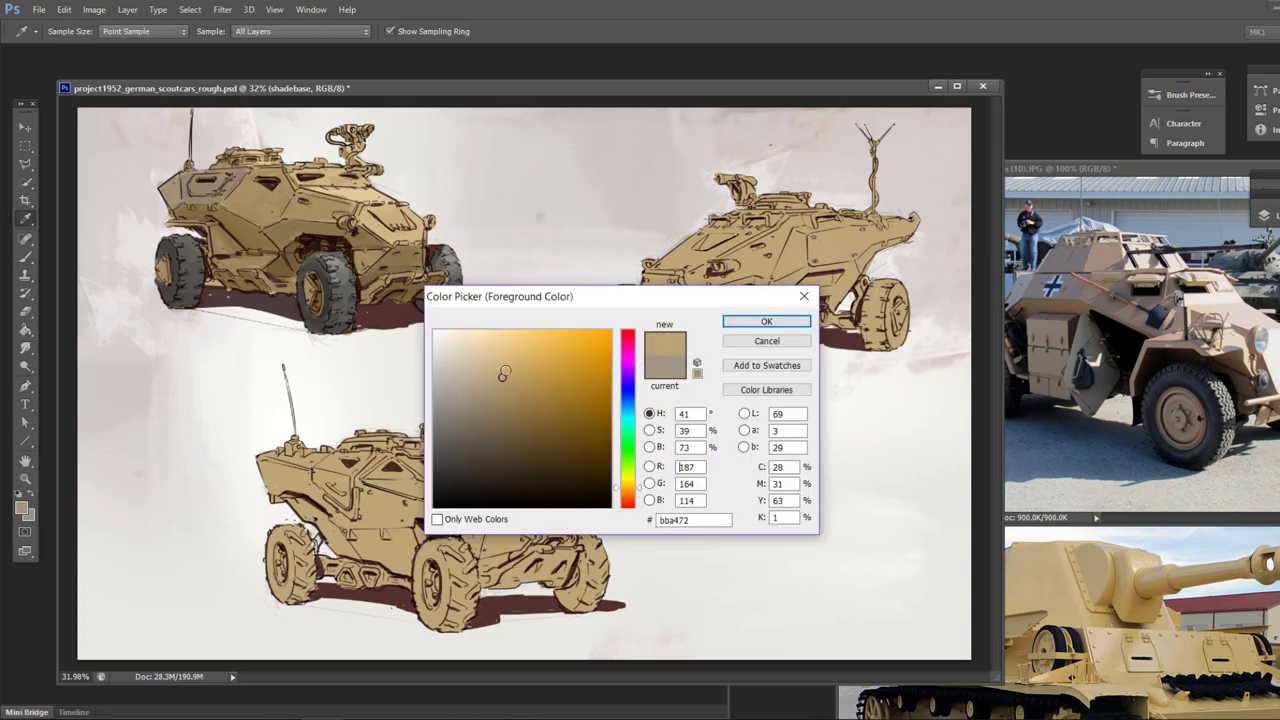
pyautogui.press('Return')
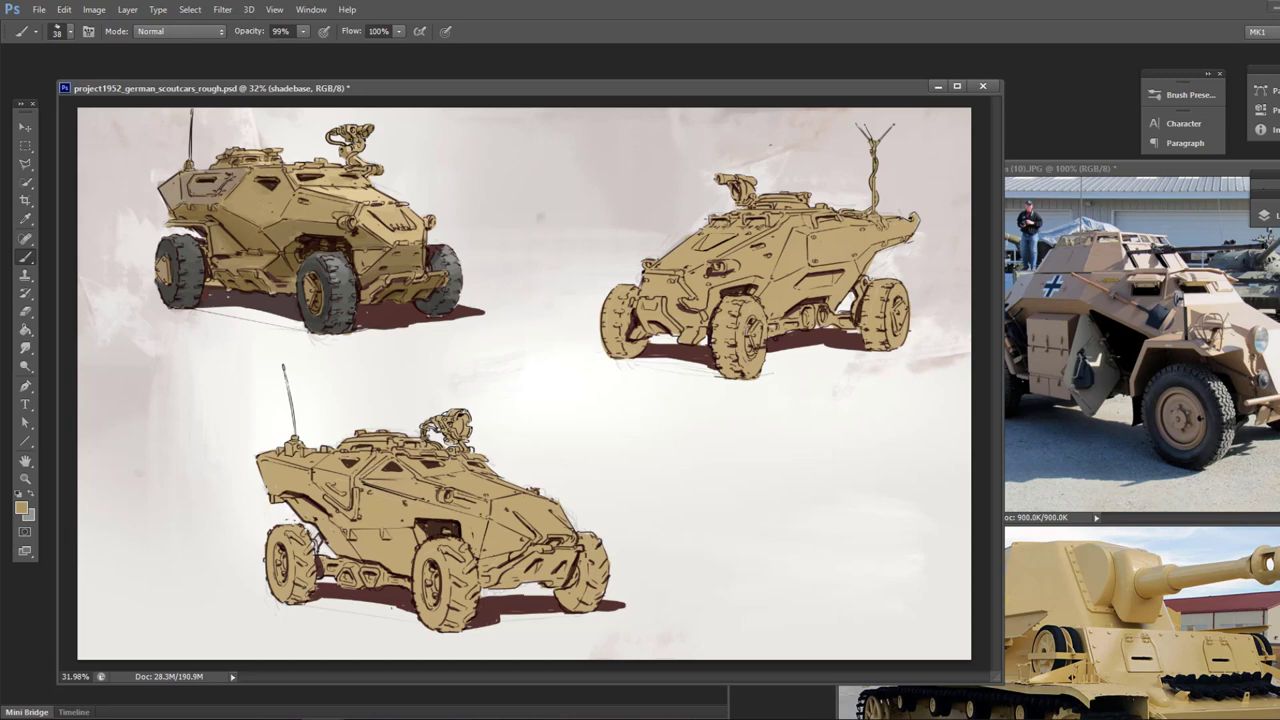
pyautogui.press('3')
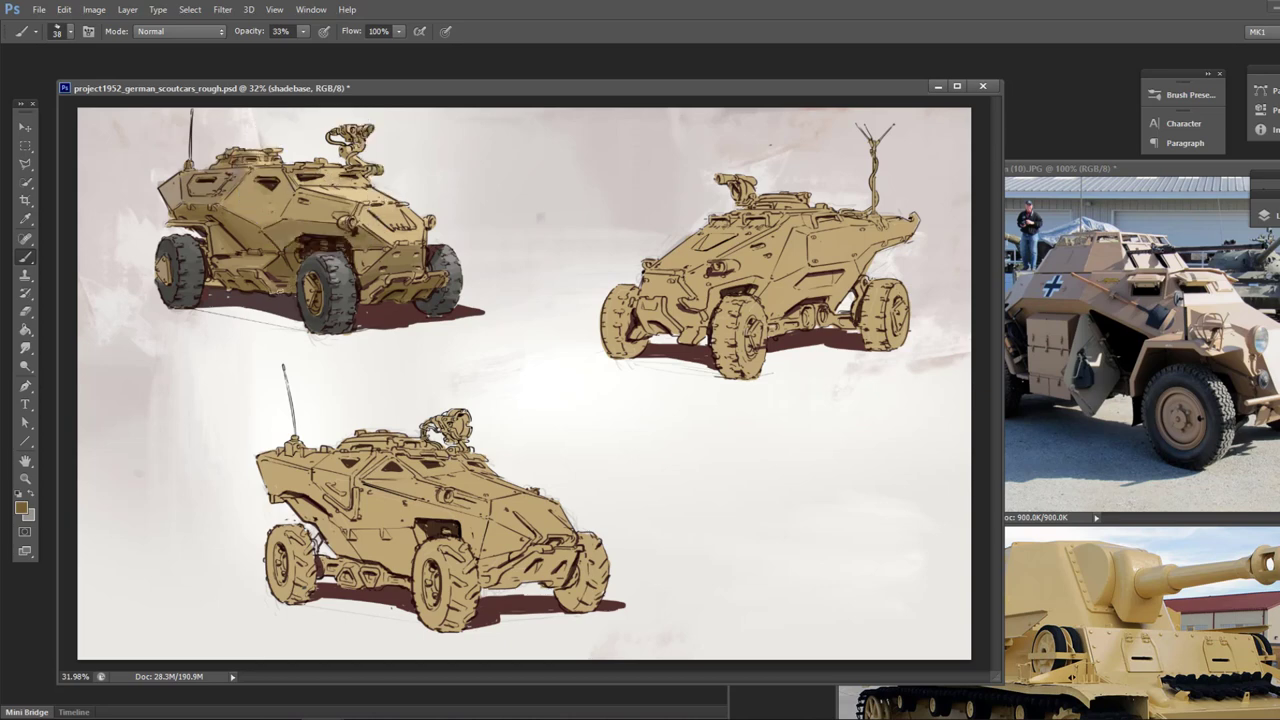
# Step: Sample the upper-left car's shaded tan and shade the upper-right car's front at 88% brush opacity
pyautogui.keyDown('alt'); pyautogui.click(246, 233); pyautogui.keyUp('alt')
pyautogui.press('8')
pyautogui.press('8')
pyautogui.moveTo(688, 305)
pyautogui.mouseDown()
pyautogui.moveTo(650, 328)
pyautogui.moveTo(670, 300)
pyautogui.moveTo(648, 286)
pyautogui.mouseUp()
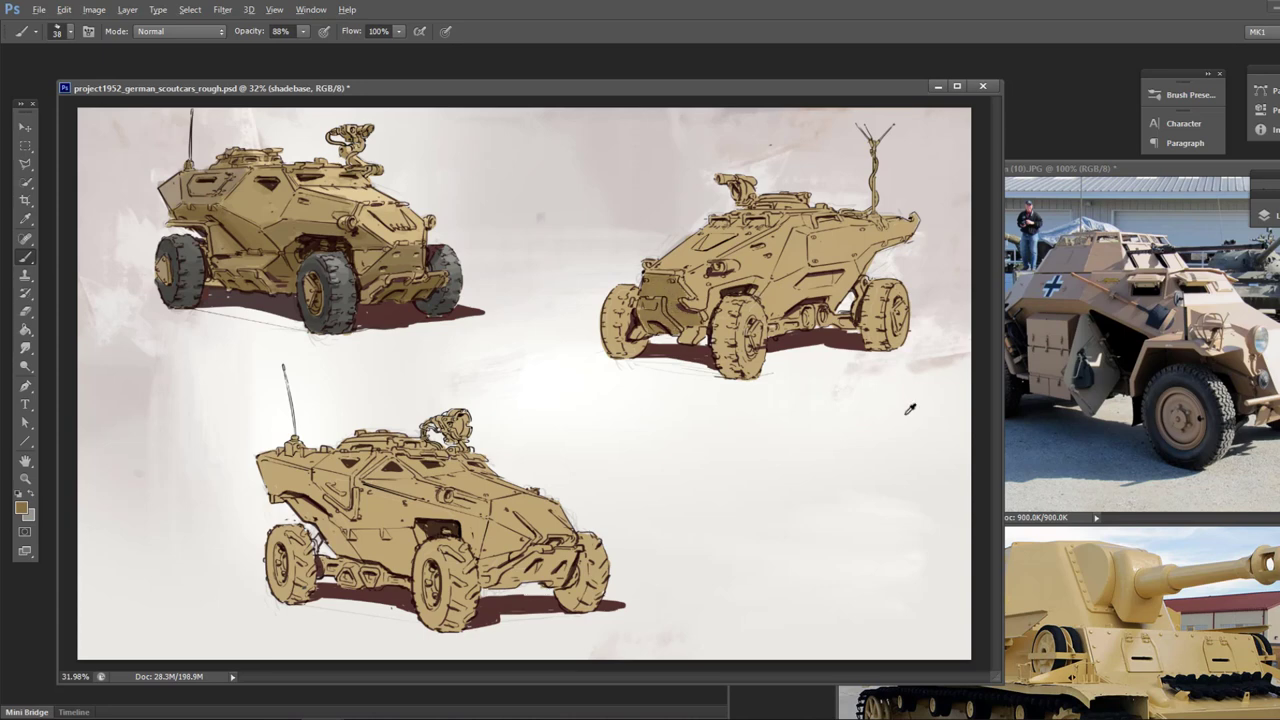
# Step: Set brush opacity to 40% and shade the upper-right car's hood, front wheel arch and lower side
pyautogui.click(21, 508)
pyautogui.click(766, 321)
pyautogui.press('4')
pyautogui.moveTo(745, 232)
pyautogui.mouseDown()
pyautogui.moveTo(672, 260)
pyautogui.moveTo(702, 244)
pyautogui.mouseUp()
pyautogui.keyDown('alt'); pyautogui.click(690, 312); pyautogui.keyUp('alt')
pyautogui.moveTo(715, 292); pyautogui.dragTo(800, 278)
pyautogui.moveTo(805, 284); pyautogui.dragTo(765, 310)
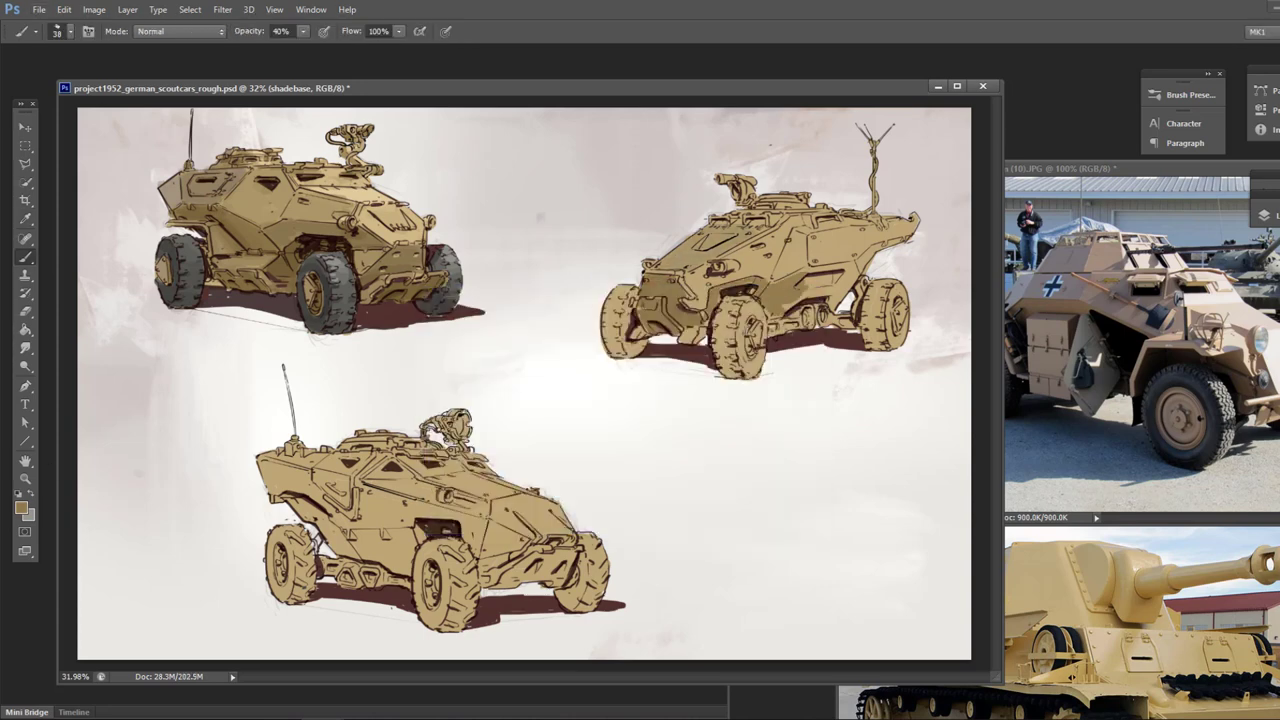
# Step: Extend the tan shading over the upper-right car's middle side panel and rear lower hull
pyautogui.moveTo(803, 234); pyautogui.dragTo(788, 266)
pyautogui.moveTo(800, 236); pyautogui.dragTo(772, 281)
pyautogui.press('4')
pyautogui.press('4')
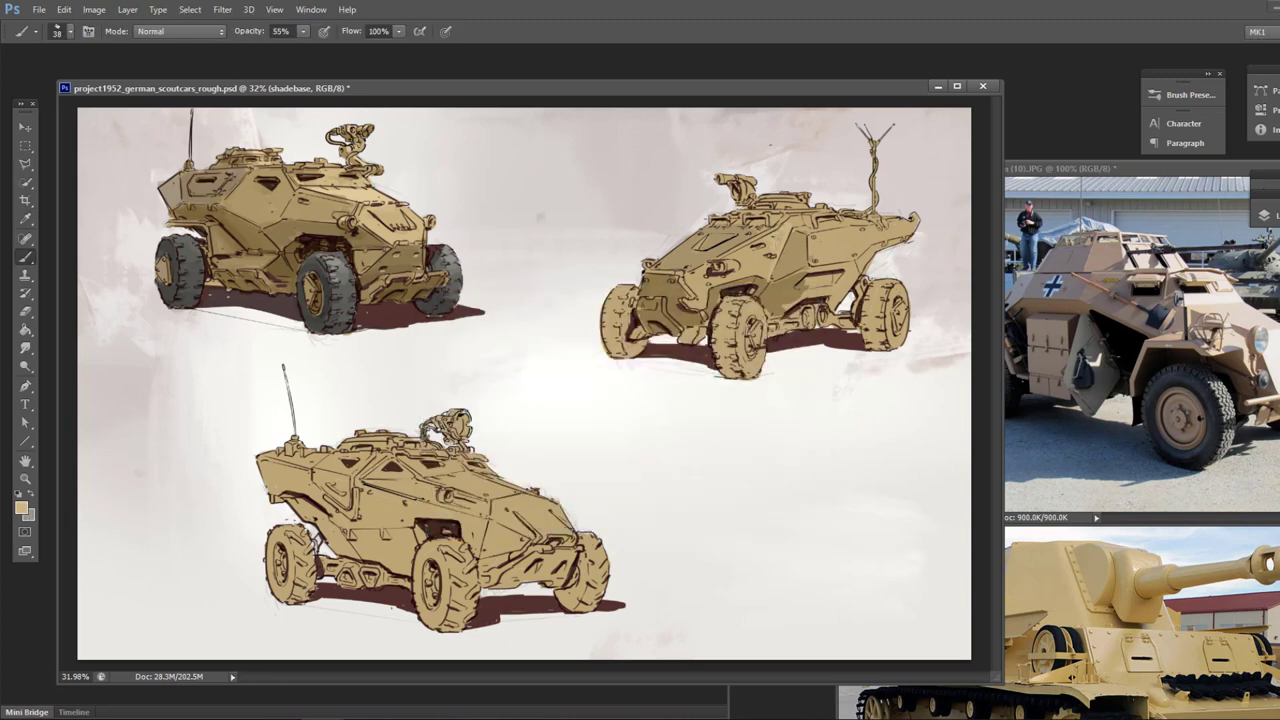
pyautogui.moveTo(856, 274); pyautogui.dragTo(806, 308)
pyautogui.moveTo(860, 260); pyautogui.dragTo(804, 282)
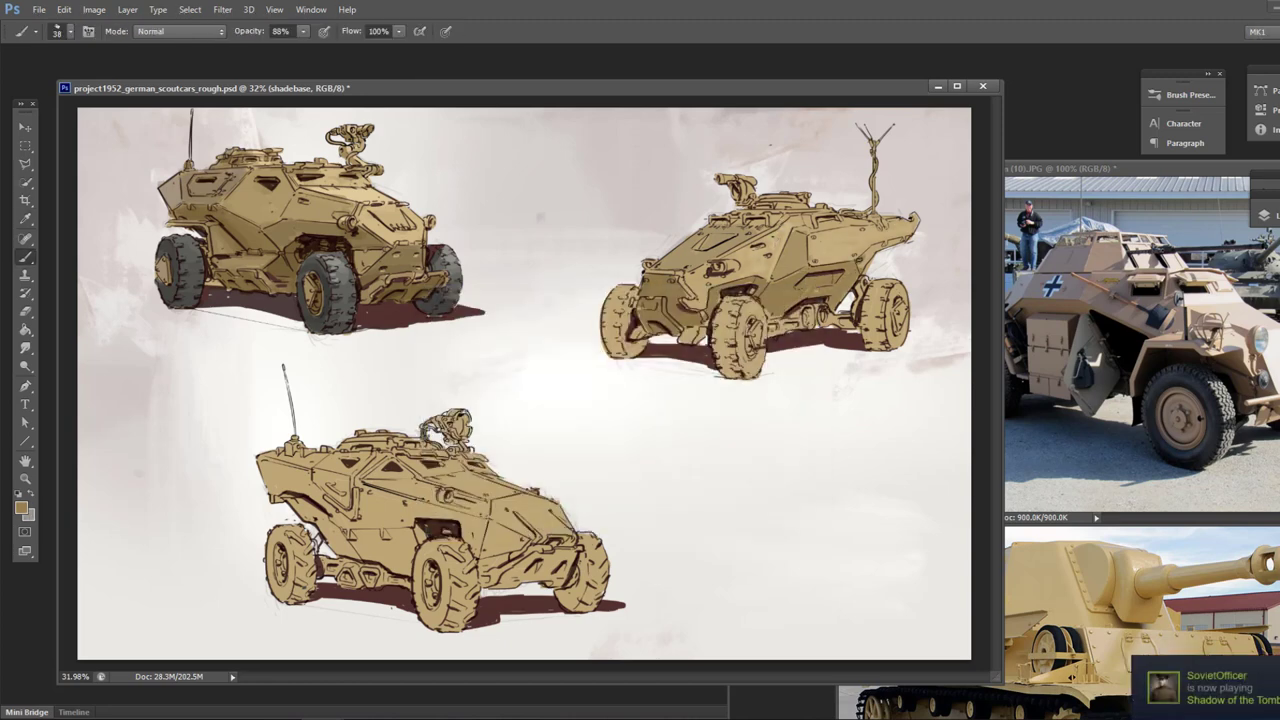
# Step: Save the document and darken the upper-left car's side just behind the rear fender with sampled tan
pyautogui.hotkey('ctrl', 's')
pyautogui.scroll(4, 300, 240)
pyautogui.keyDown('alt'); pyautogui.click(560, 286); pyautogui.keyUp('alt')
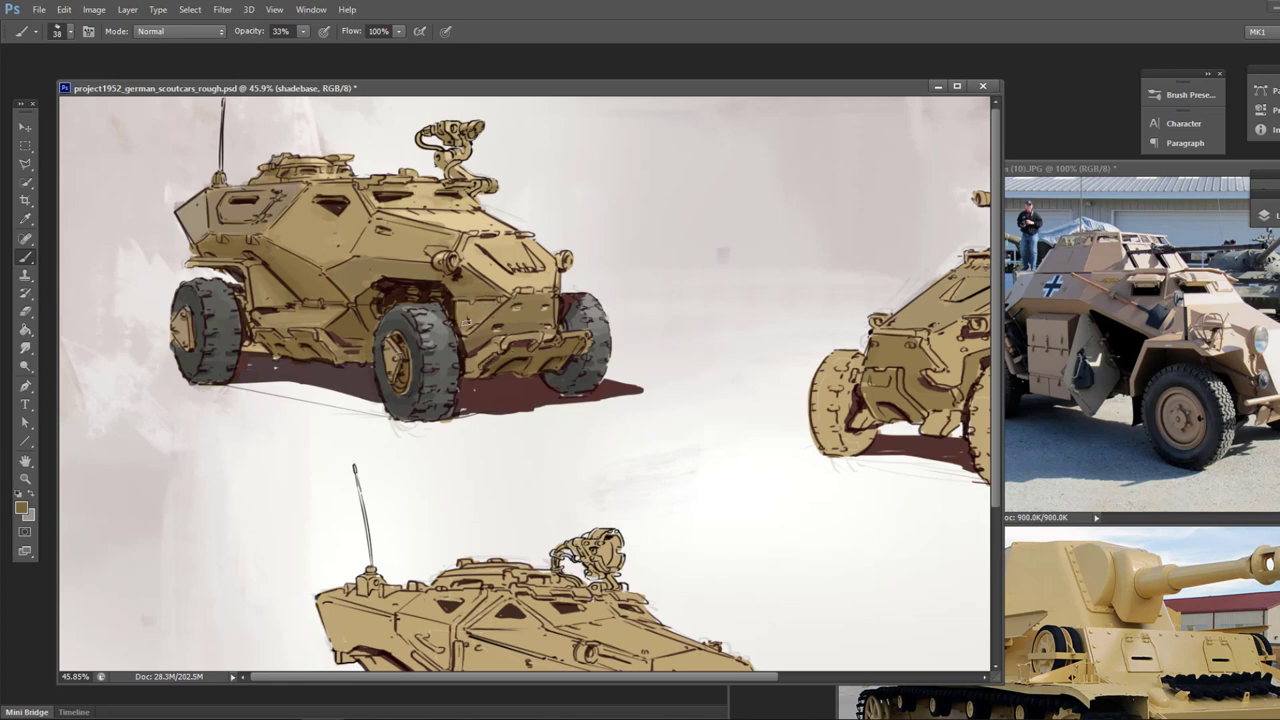
pyautogui.press('3')
pyautogui.press('3')
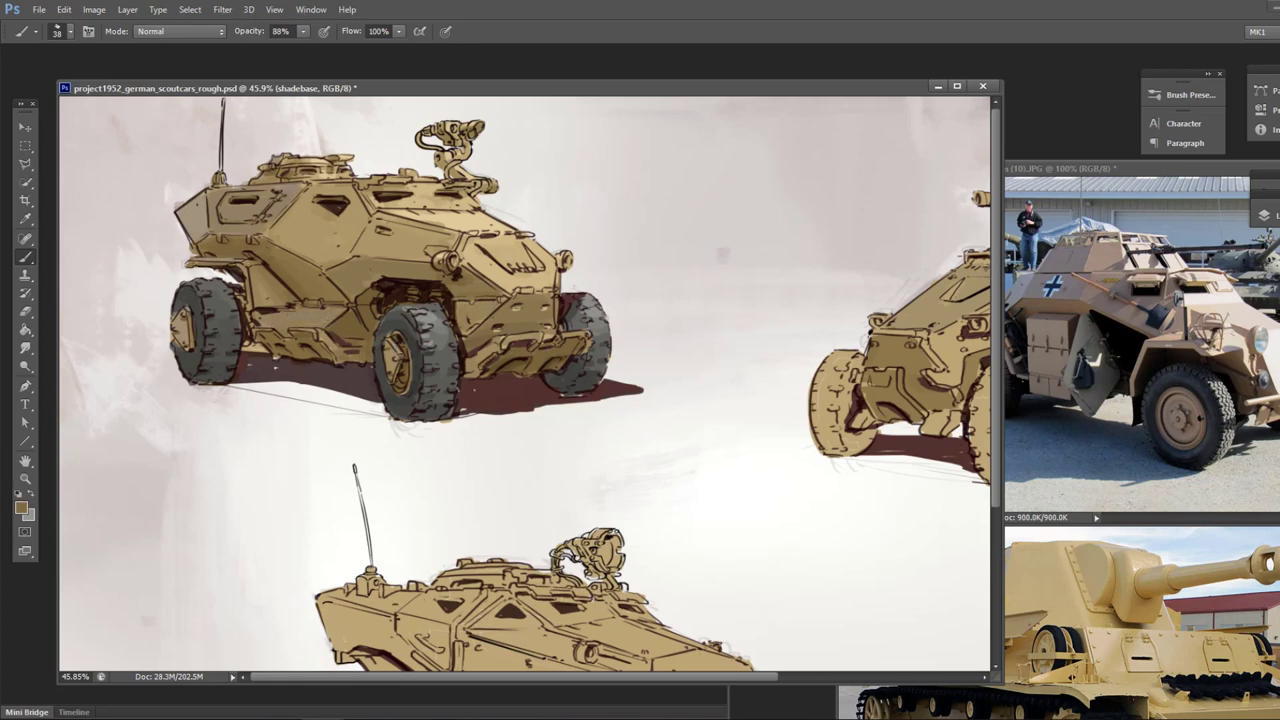
pyautogui.moveTo(246, 268); pyautogui.dragTo(246, 332)
pyautogui.keyDown('alt'); pyautogui.click(370, 221); pyautogui.keyUp('alt')
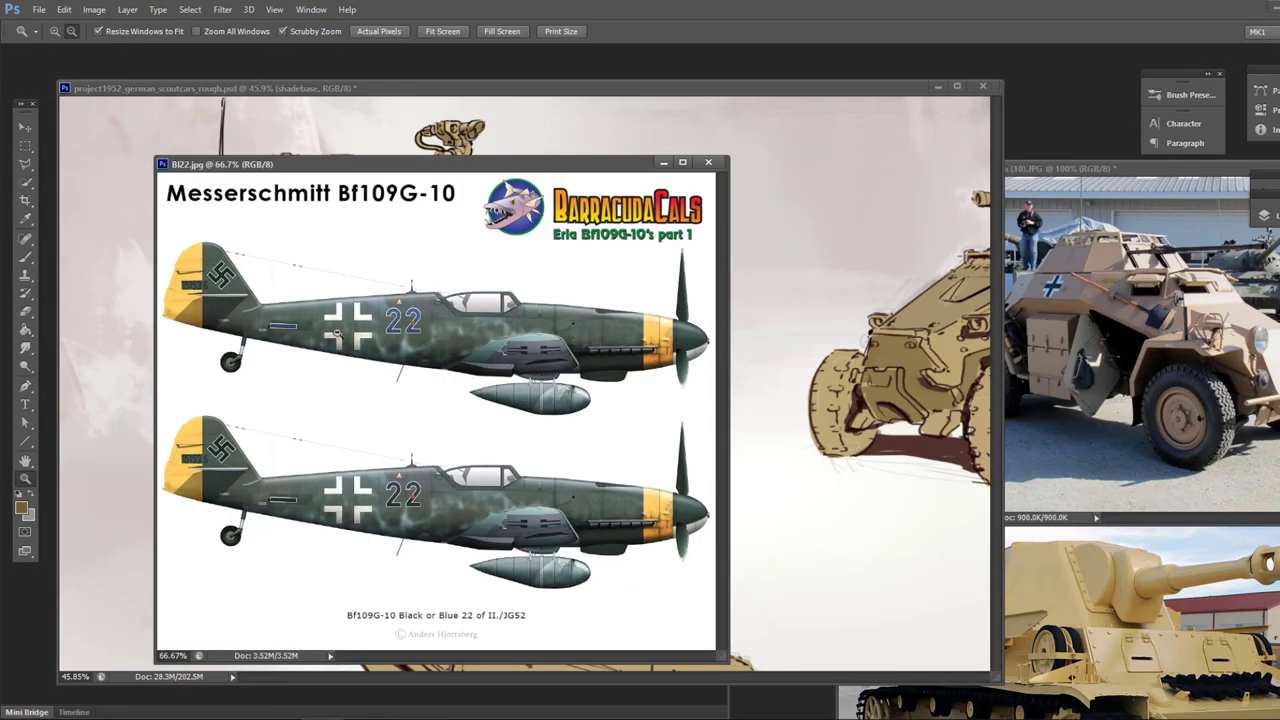
# Step: Copy the Balkenkreuz marking from BI22.jpg into the scout car document and transform it beside the upper-left car
pyautogui.moveTo(340, 391); pyautogui.dragTo(378, 391)
pyautogui.press('l')
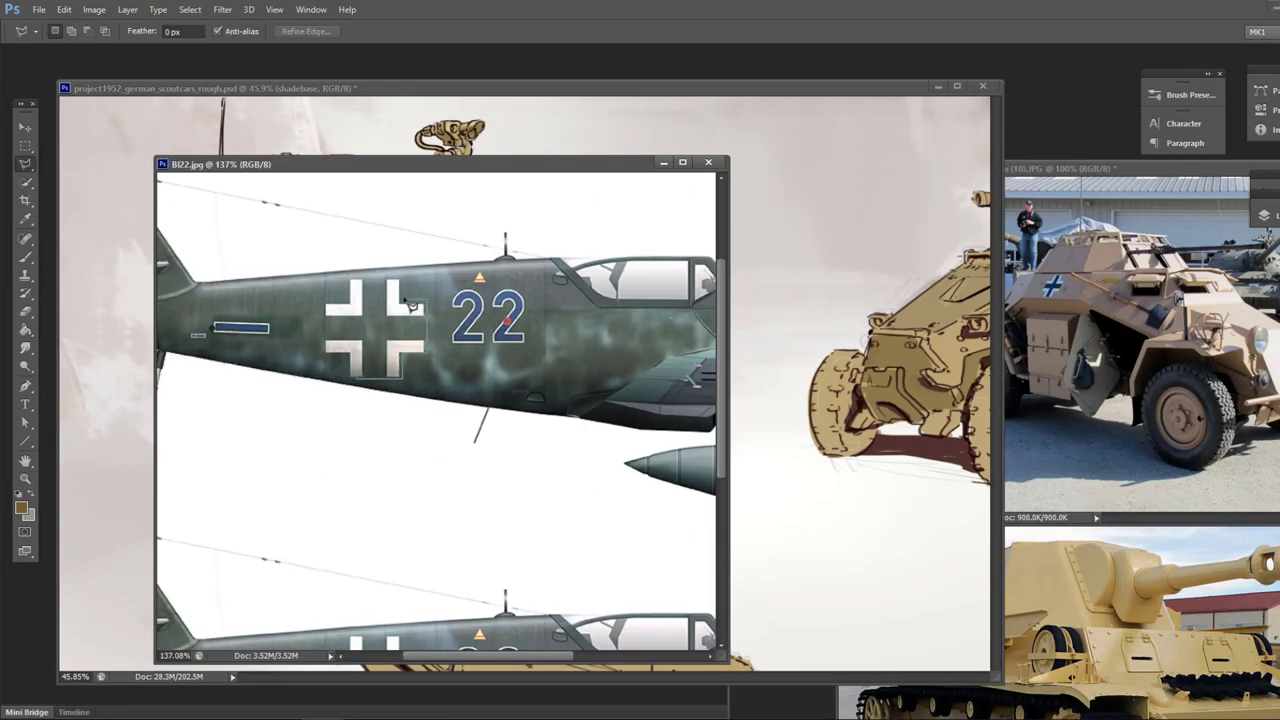
pyautogui.click(402, 280)
pyautogui.click(350, 280)
pyautogui.hotkey('ctrl', 'c')
pyautogui.hotkey('ctrl', 'v')
pyautogui.hotkey('ctrl', 't')
pyautogui.moveTo(523, 385); pyautogui.dragTo(668, 415)
pyautogui.press('Return')
# Step: Select the leftover areas at the upper and lower notches of the cross's left arm and delete them
pyautogui.press('w')
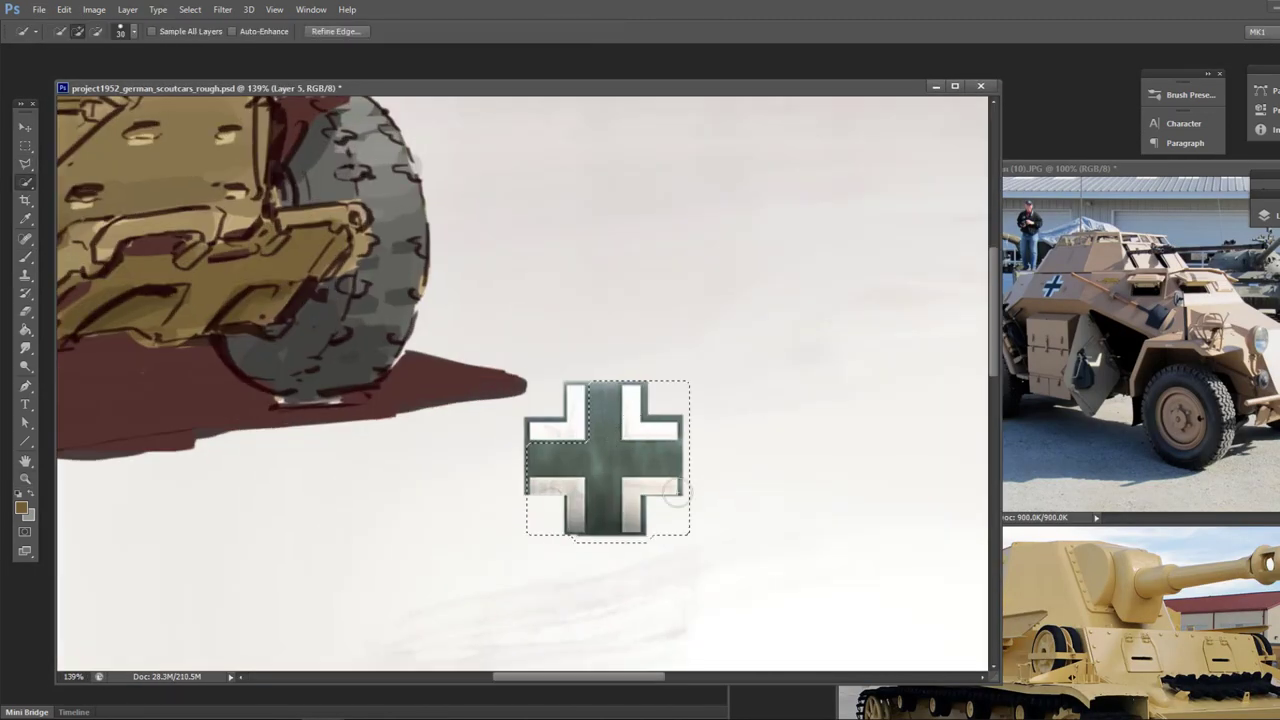
pyautogui.hotkey('ctrl', 'd')
pyautogui.press('l')
pyautogui.click(525, 420)
pyautogui.click(565, 419)
pyautogui.click(565, 365)
pyautogui.click(535, 380)
pyautogui.click(525, 420)
pyautogui.keyDown('shift'); pyautogui.click(565, 495); pyautogui.keyUp('shift')
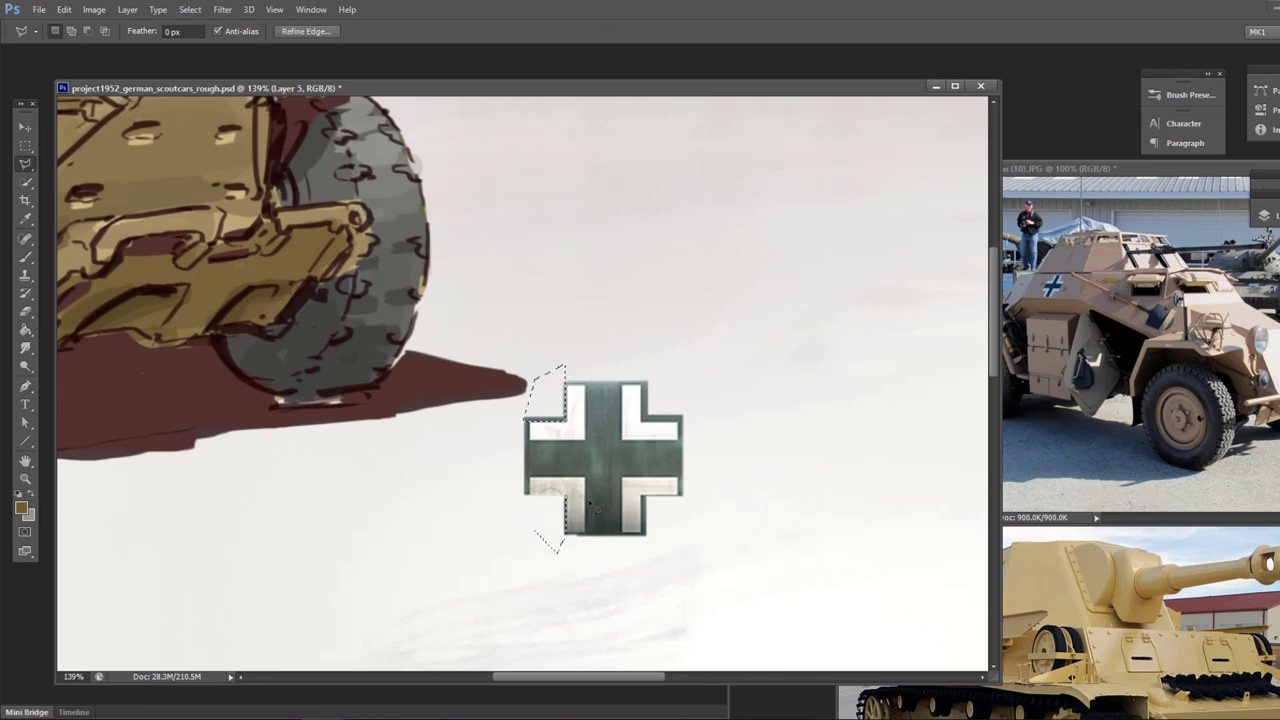
pyautogui.press('Delete')
pyautogui.hotkey('ctrl', 'd')
# Step: Trim the dark border strips off the left side of the Balkenkreuz marking
pyautogui.click(641, 422)
pyautogui.press('Delete')
pyautogui.hotkey('ctrl', 'd')
pyautogui.click(531, 508)
pyautogui.press('Delete')
# Step: Cut away the dark strip along the cross's right side and erase the remaining border along its lower edge
pyautogui.click(683, 383)
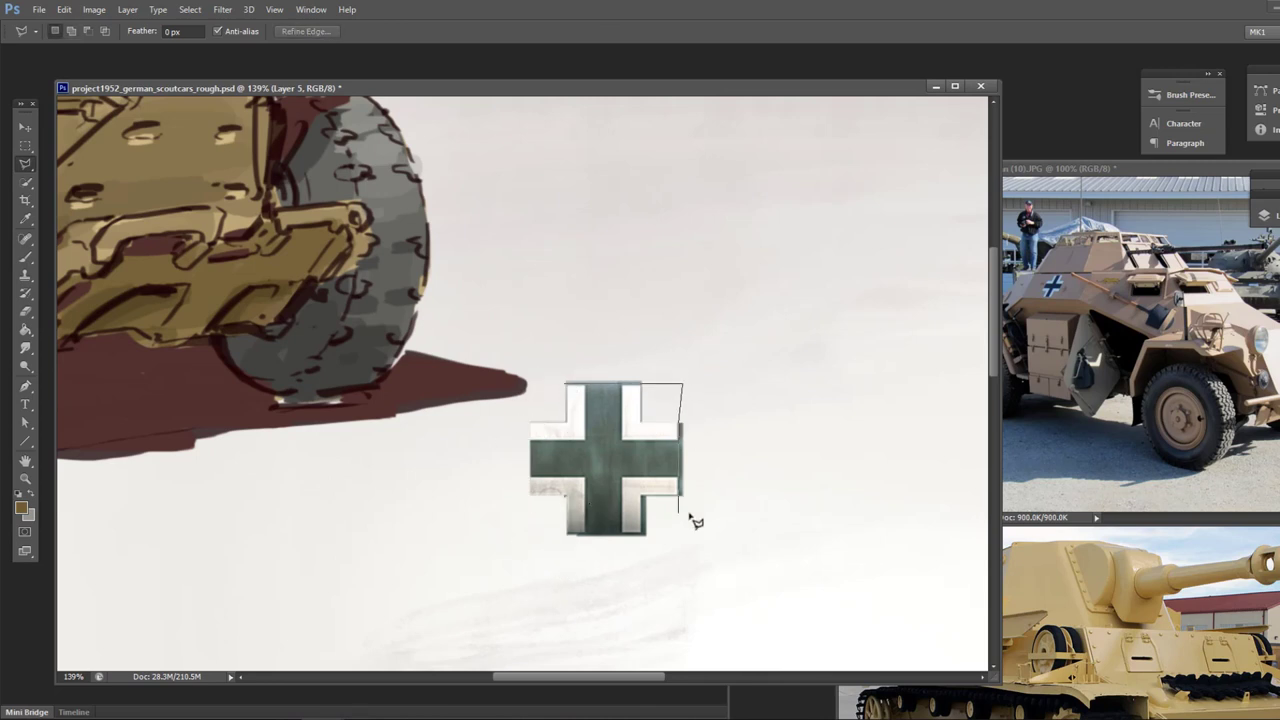
pyautogui.click(645, 497)
pyautogui.click(643, 551)
pyautogui.press('Delete')
pyautogui.hotkey('ctrl', 'd')
pyautogui.press('e')
pyautogui.rightClick(637, 347)
pyautogui.moveTo(575, 544); pyautogui.dragTo(652, 543)
pyautogui.press('l')
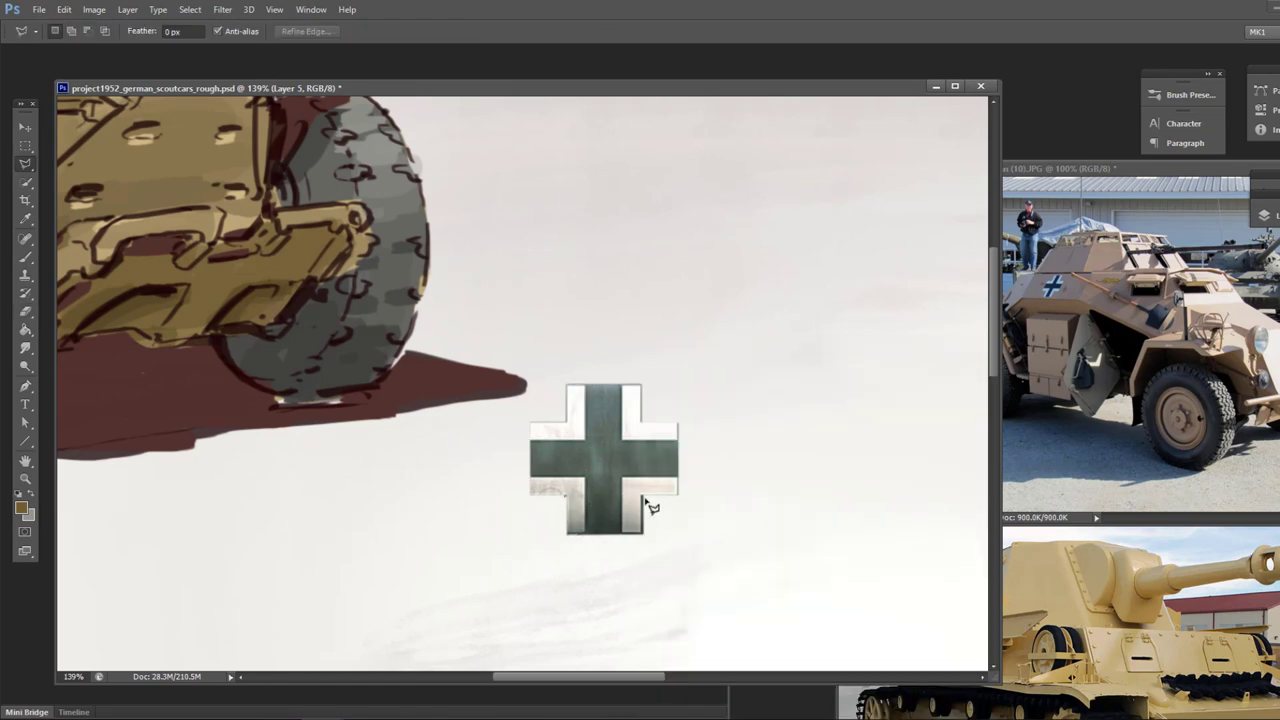
# Step: Adjust the cross's Levels with an output black of 50 and pulled-in input black and white points
pyautogui.hotkey('ctrl', 'l')
pyautogui.moveTo(270, 428); pyautogui.dragTo(305, 426)
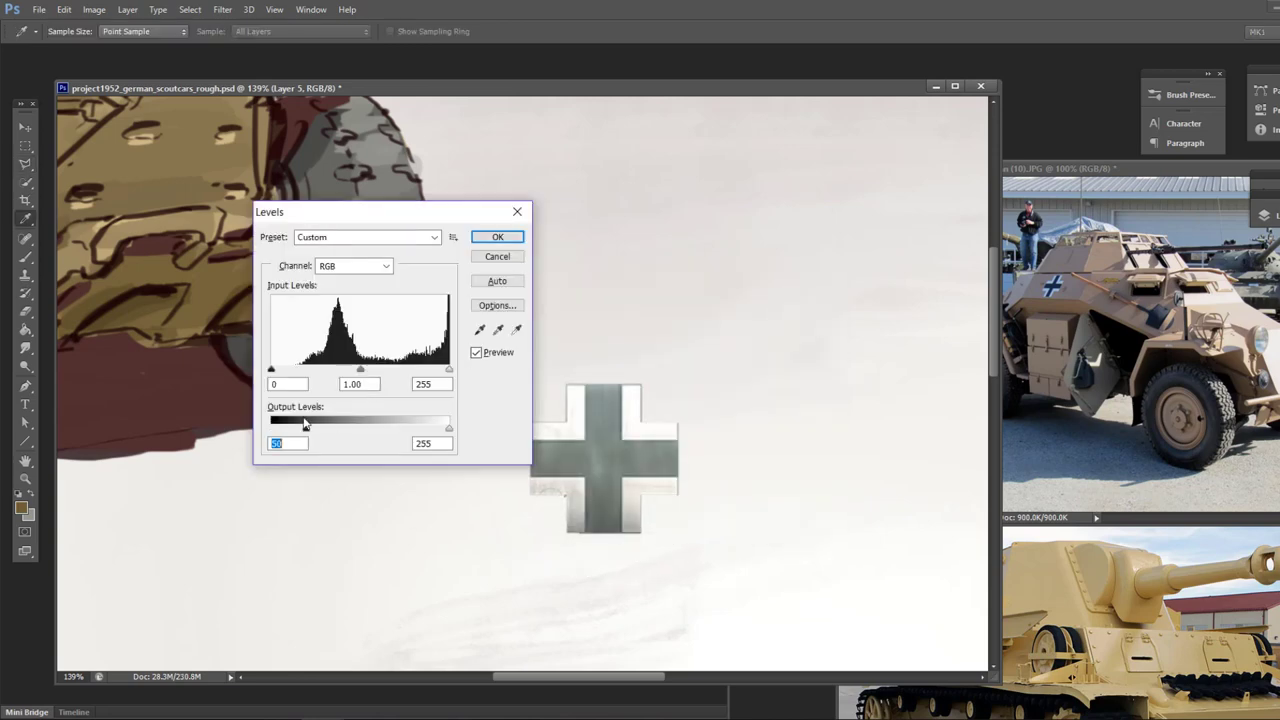
pyautogui.moveTo(271, 369); pyautogui.dragTo(331, 369)
pyautogui.moveTo(449, 369); pyautogui.dragTo(435, 369)
pyautogui.press('Return')
# Step: Duplicate the cross onto its own layer and scale it onto the upper-left car's side panel
pyautogui.press('m')
pyautogui.moveTo(740, 438); pyautogui.dragTo(640, 537)
pyautogui.hotkey('ctrl', 'j')
pyautogui.hotkey('ctrl', 't')
pyautogui.moveTo(684, 488); pyautogui.dragTo(242, 283)
pyautogui.moveTo(270, 262); pyautogui.dragTo(241, 264)
pyautogui.moveTo(268, 272)
pyautogui.mouseDown()
pyautogui.moveTo(243, 261)
pyautogui.moveTo(265, 266)
pyautogui.mouseUp()
pyautogui.press('Return')
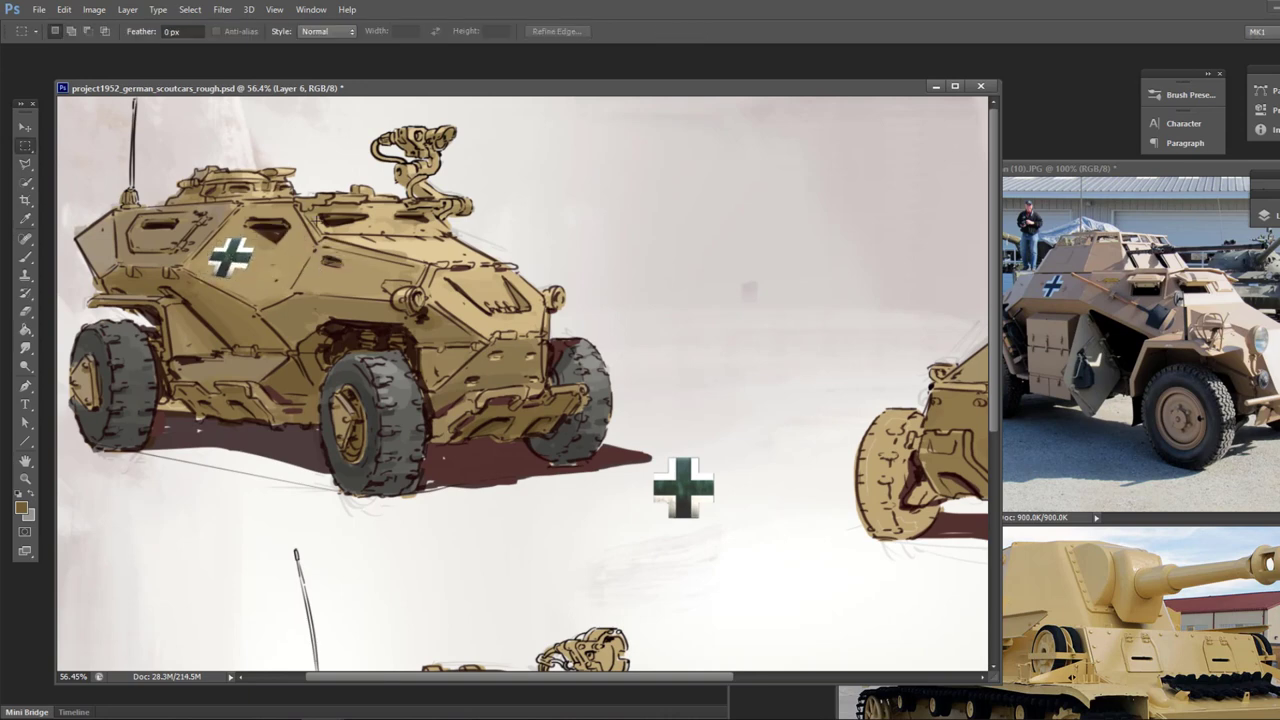
# Step: Rotate the duplicated cross about 28 degrees and skew it to follow the side panel's perspective
pyautogui.moveTo(316, 220); pyautogui.dragTo(440, 220)
pyautogui.hotkey('ctrl', 't')
pyautogui.moveTo(380, 274); pyautogui.dragTo(376, 282)
pyautogui.moveTo(358, 238); pyautogui.dragTo(372, 264)
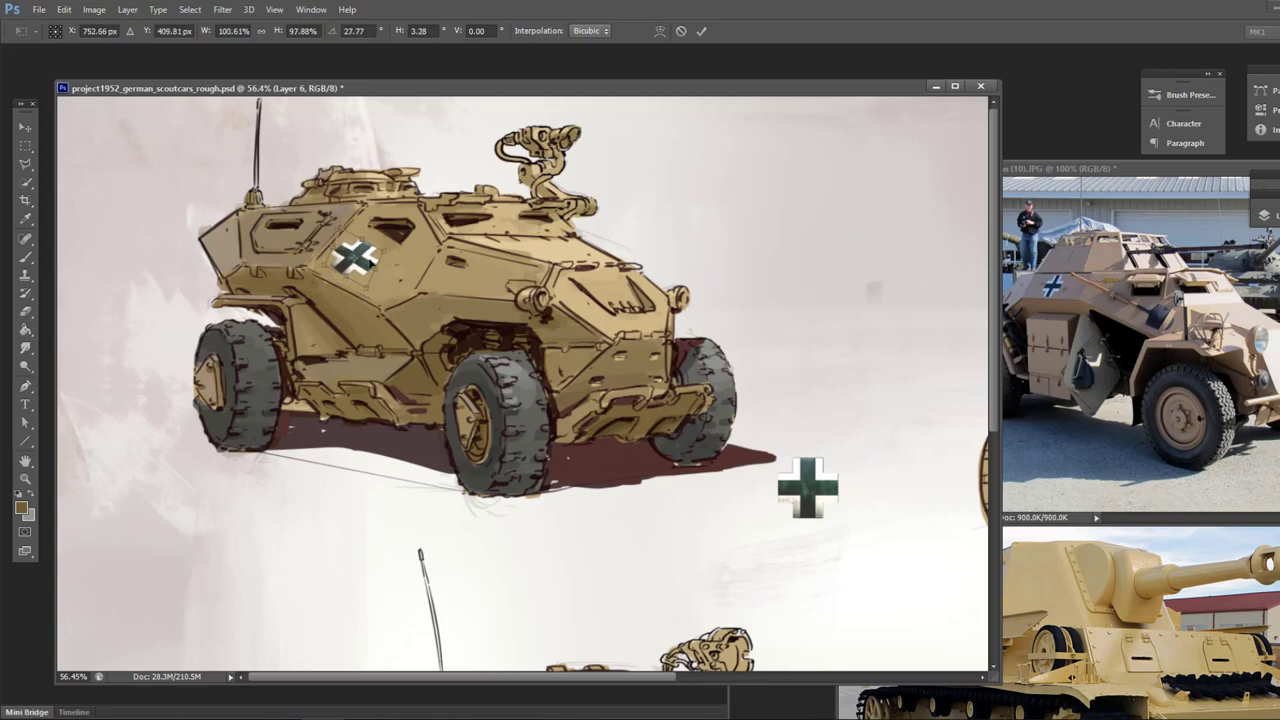
pyautogui.press('Return')
# Step: Brighten the cross in BI22.jpg with Levels and quick-select its white corner pieces using a size 6 brush
pyautogui.press('w')
pyautogui.click(189, 9)
pyautogui.click(225, 163)
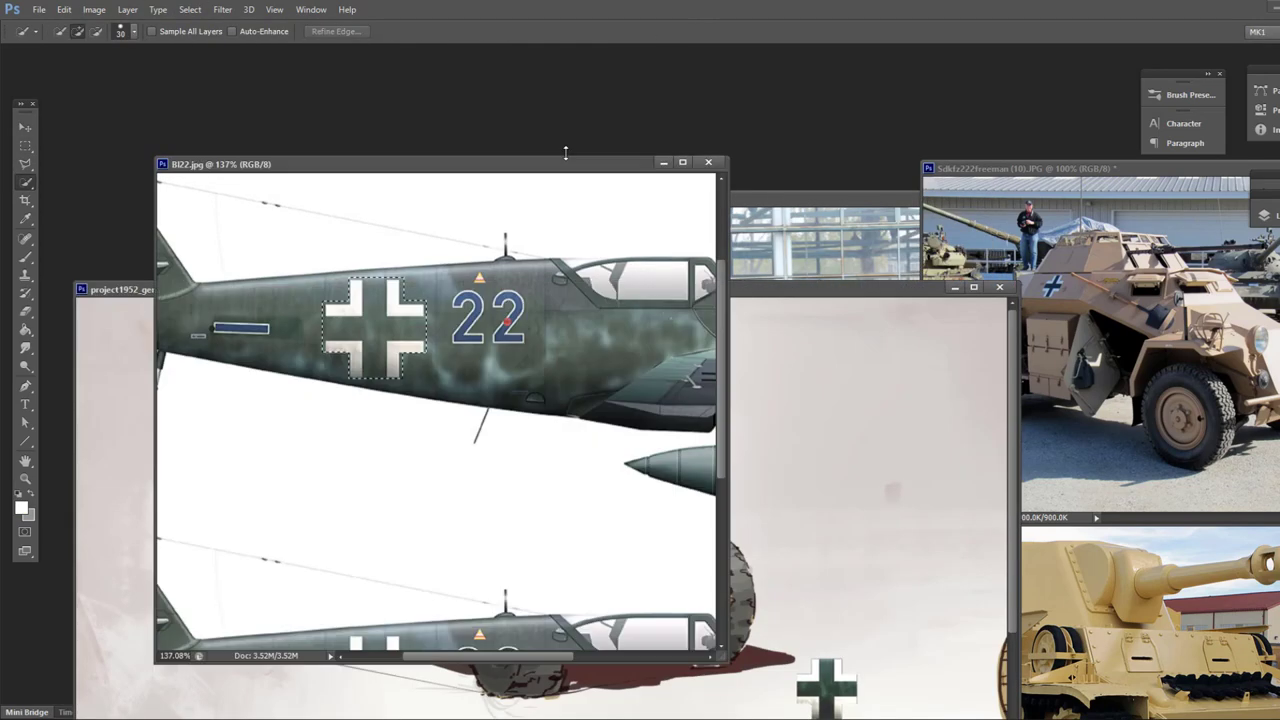
pyautogui.hotkey('ctrl', 'l')
pyautogui.moveTo(430, 637); pyautogui.dragTo(410, 637)
pyautogui.click(549, 491)
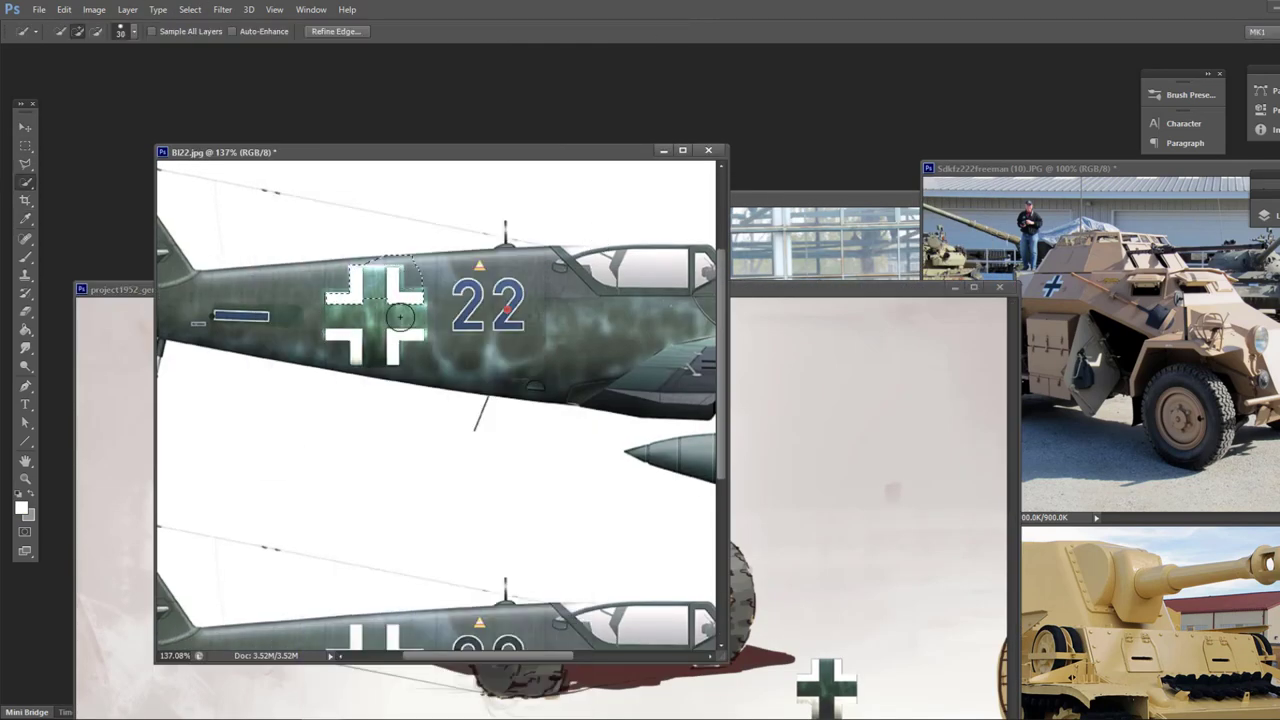
pyautogui.click(134, 31)
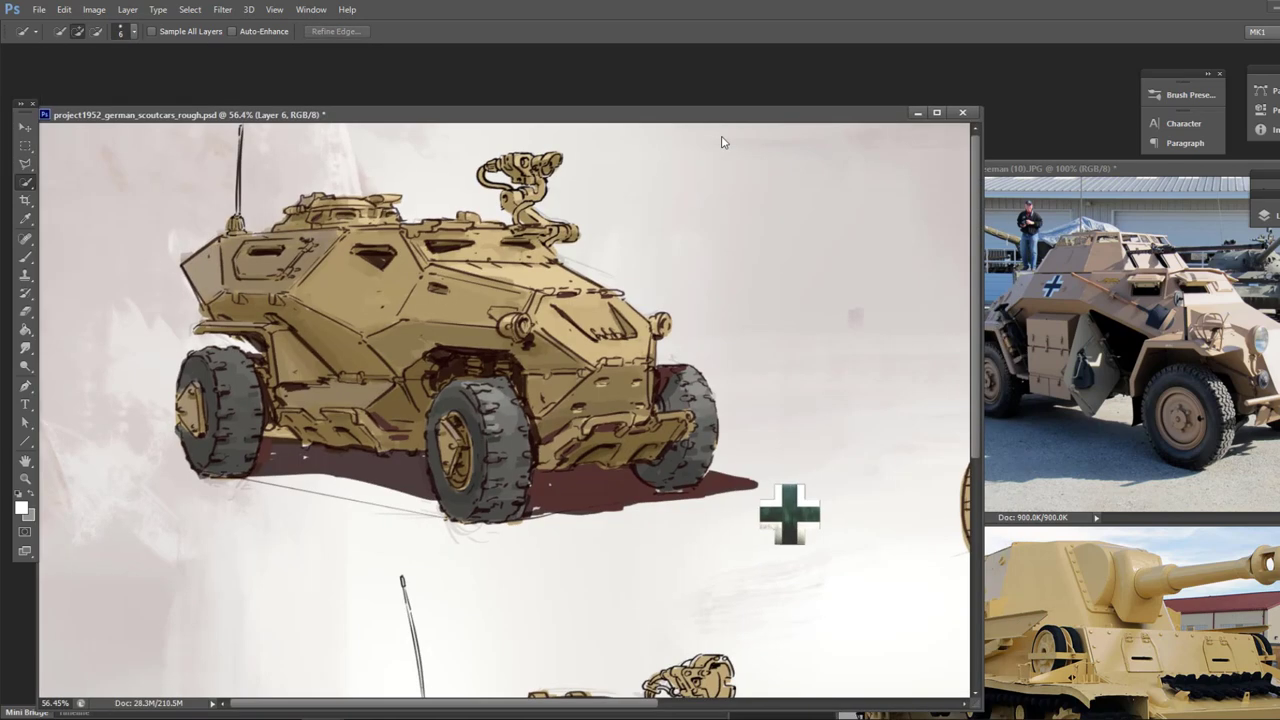
# Step: Paste the white cross corners into the scout car document and transform them to fit the upper-left car's side panel
pyautogui.hotkey('ctrl', 'v')
pyautogui.hotkey('ctrl', 't')
pyautogui.moveTo(505, 410); pyautogui.dragTo(359, 310)
pyautogui.moveTo(362, 256)
pyautogui.mouseDown()
pyautogui.moveTo(338, 304)
pyautogui.moveTo(365, 274)
pyautogui.moveTo(353, 290)
pyautogui.mouseUp()
pyautogui.press('Return')
pyautogui.press('e')
pyautogui.press('m')
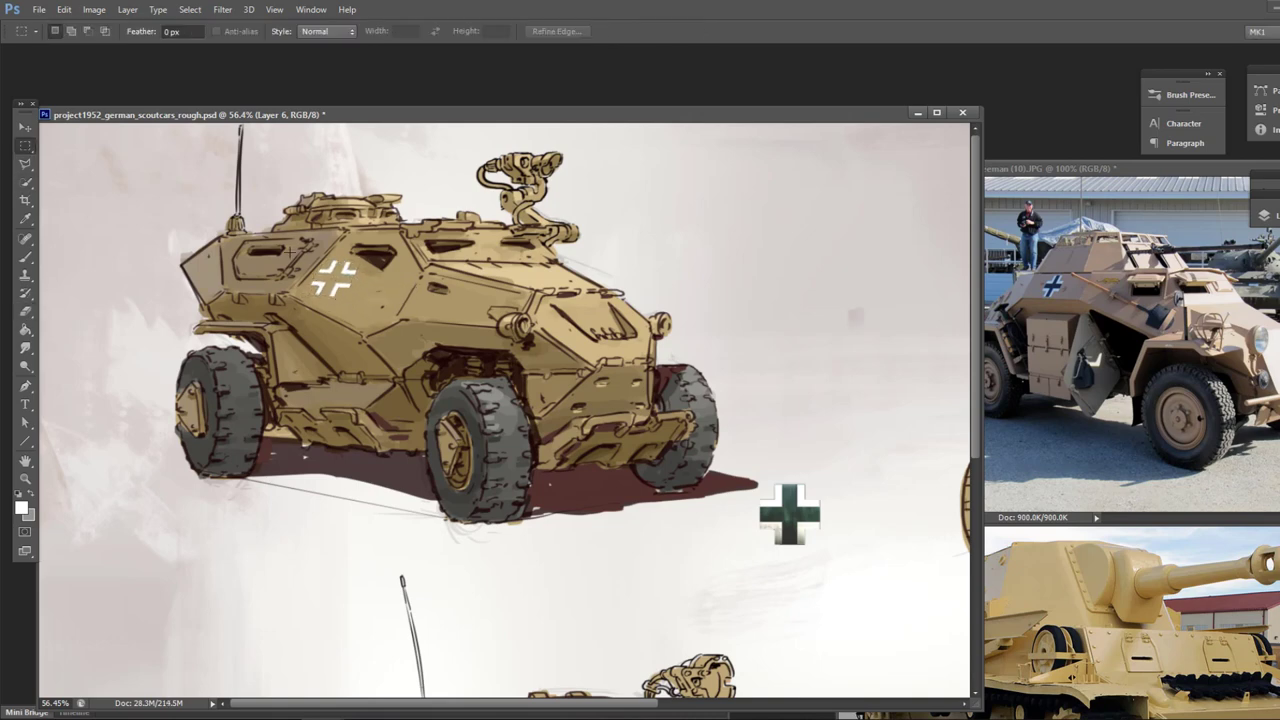
# Step: Dim the white cross corners on the side panel by lowering the output white level in Levels
pyautogui.hotkey('ctrl', 'l')
pyautogui.moveTo(500, 684); pyautogui.dragTo(470, 685)
pyautogui.click(546, 492)
# Step: Move Layer 6 to the top of the layer stack and paint sampled light tan on the upper-left car's front with a 22 px brush
pyautogui.press('b')
pyautogui.click(1264, 215)
pyautogui.moveTo(1037, 304); pyautogui.dragTo(1037, 275)
pyautogui.keyDown('alt'); pyautogui.click(513, 261); pyautogui.keyUp('alt')
pyautogui.rightClick(531, 285)
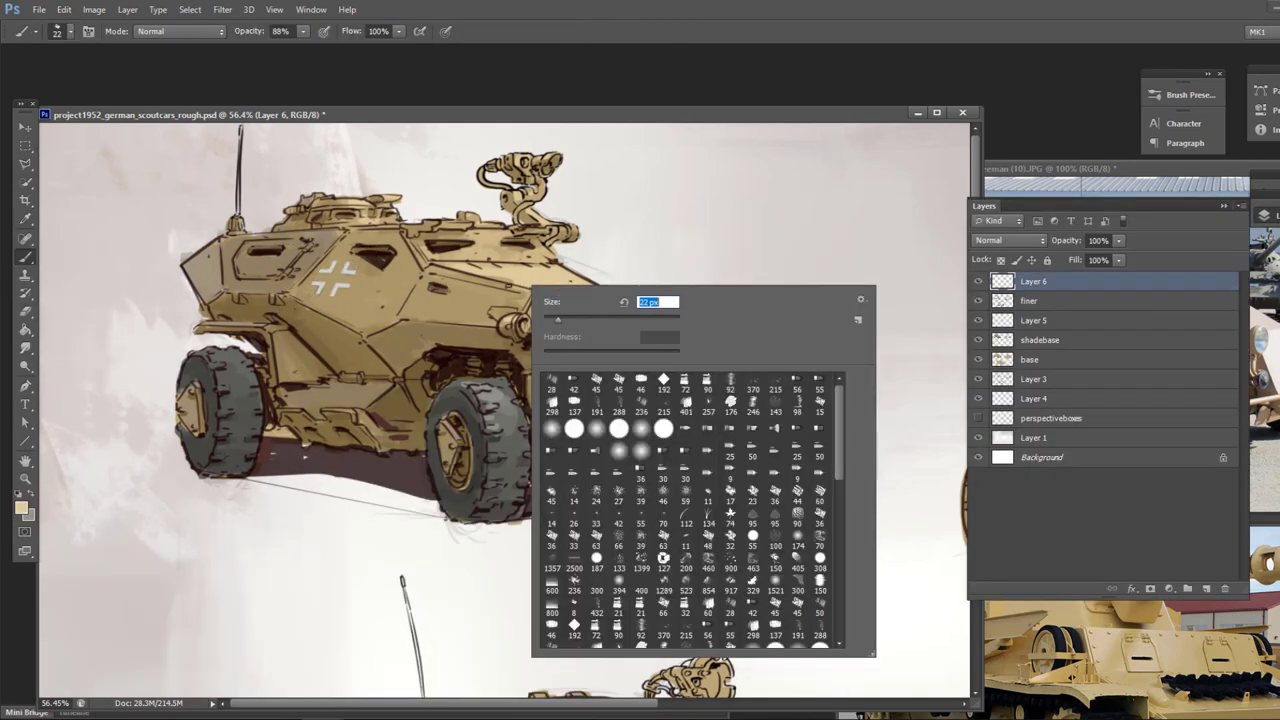
pyautogui.click(501, 298)
pyautogui.moveTo(544, 296); pyautogui.dragTo(575, 301)
pyautogui.keyDown('alt'); pyautogui.click(530, 279); pyautogui.keyUp('alt')
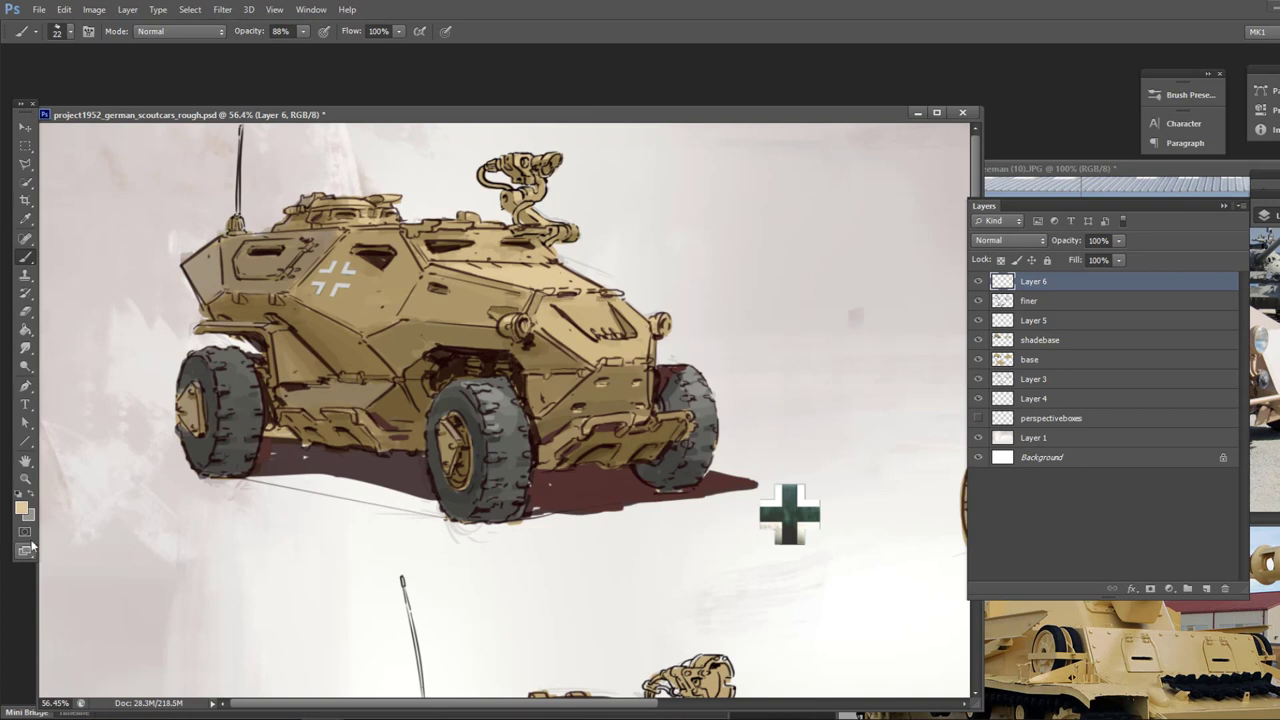
# Step: Choose a paler tan and add highlights to the upper-left car's hood at 88% opacity
pyautogui.click(21, 508)
pyautogui.click(484, 309)
pyautogui.click(786, 303)
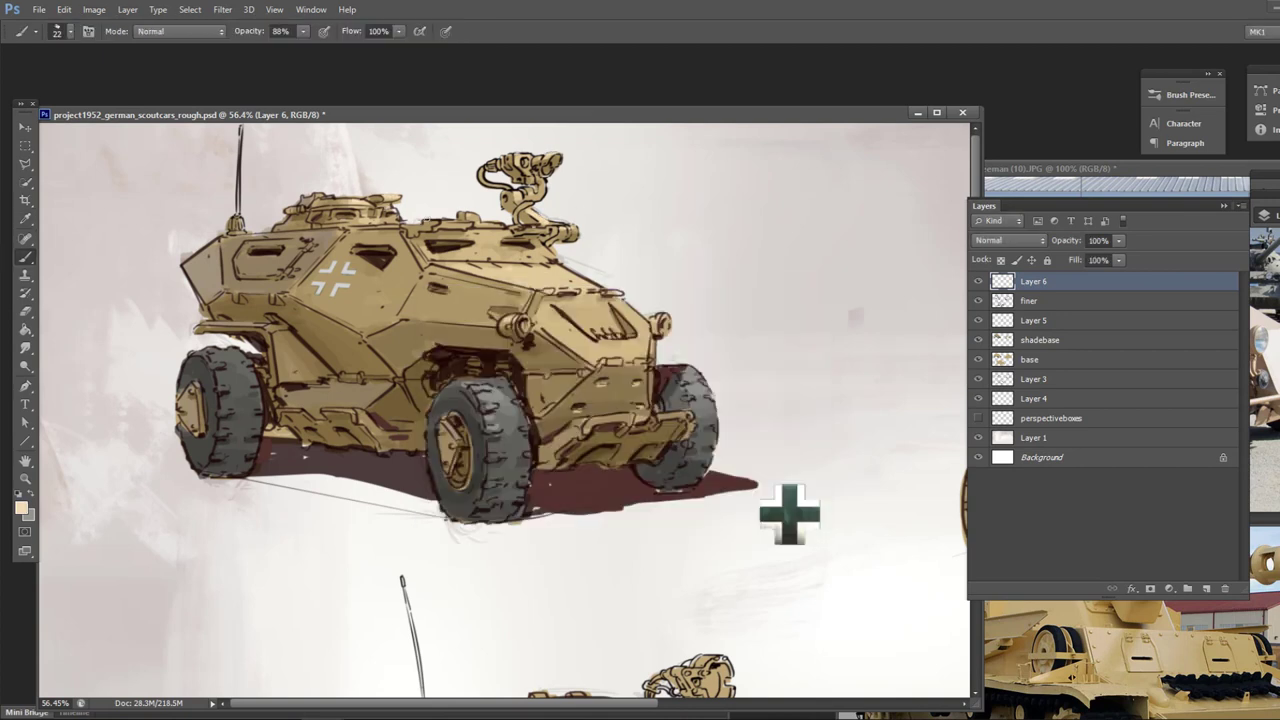
pyautogui.keyDown('alt'); pyautogui.click(510, 268); pyautogui.keyUp('alt')
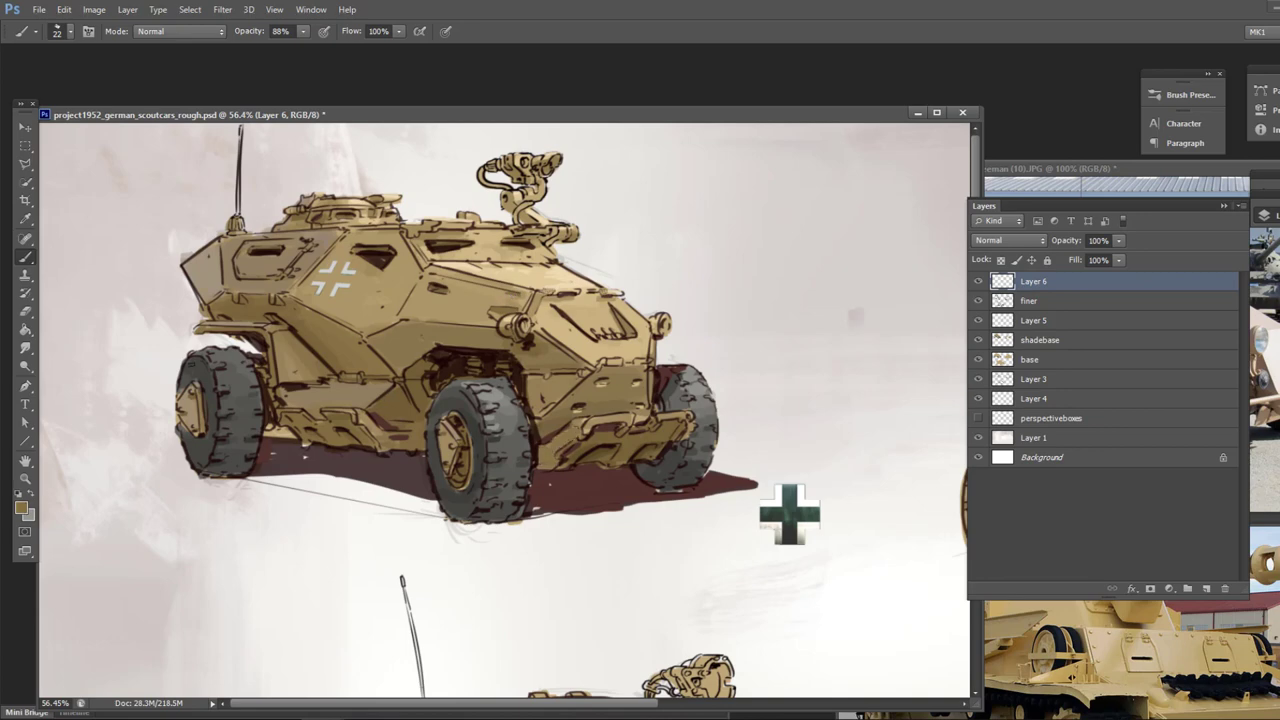
# Step: Paint the upper-left car's two headlights with near-white, light blue and grey-blue tones
pyautogui.click(21, 508)
pyautogui.click(462, 333)
pyautogui.click(788, 323)
pyautogui.click(22, 508)
pyautogui.click(628, 401)
pyautogui.click(488, 360)
pyautogui.click(780, 322)
pyautogui.click(22, 508)
pyautogui.click(453, 414)
pyautogui.click(766, 322)
pyautogui.click(663, 322)
# Step: Choose a strong red and paint the lens on the upper-left car's roof-mounted weapon
pyautogui.click(22, 508)
pyautogui.click(514, 348)
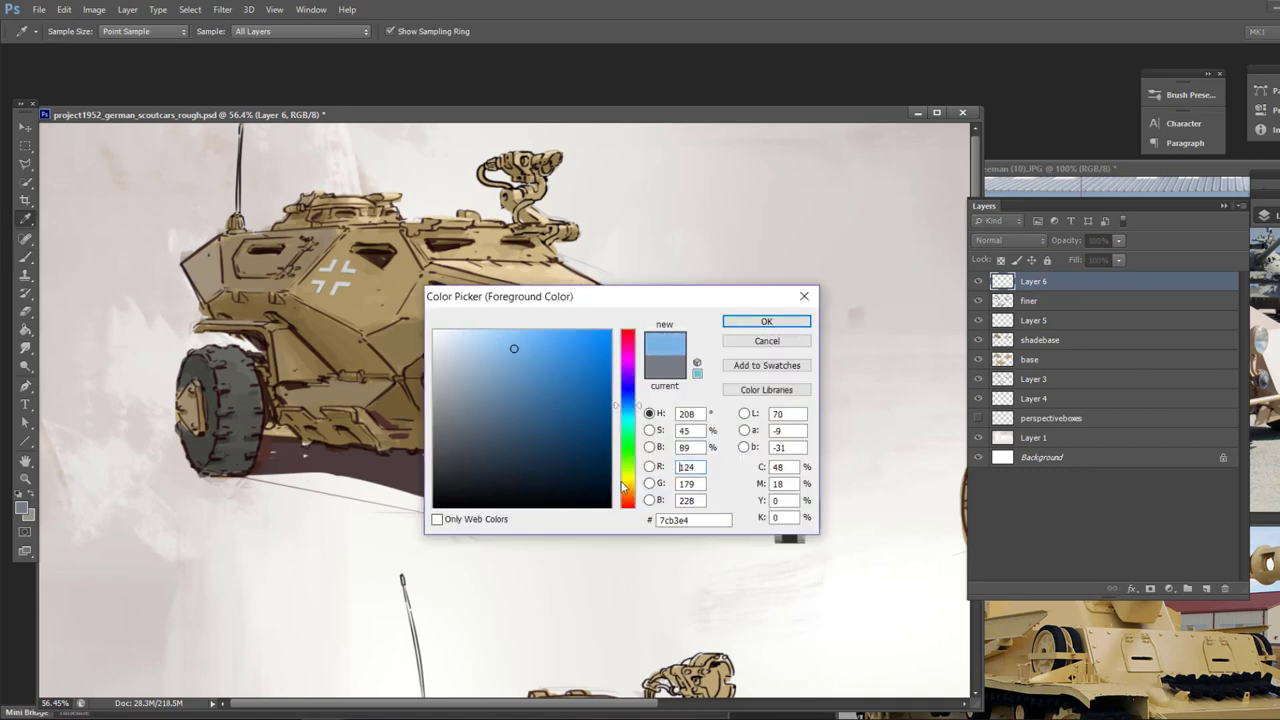
pyautogui.click(628, 506)
pyautogui.click(596, 407)
pyautogui.click(767, 322)
pyautogui.click(546, 168)
pyautogui.keyDown('alt'); pyautogui.click(554, 346); pyautogui.keyUp('alt')
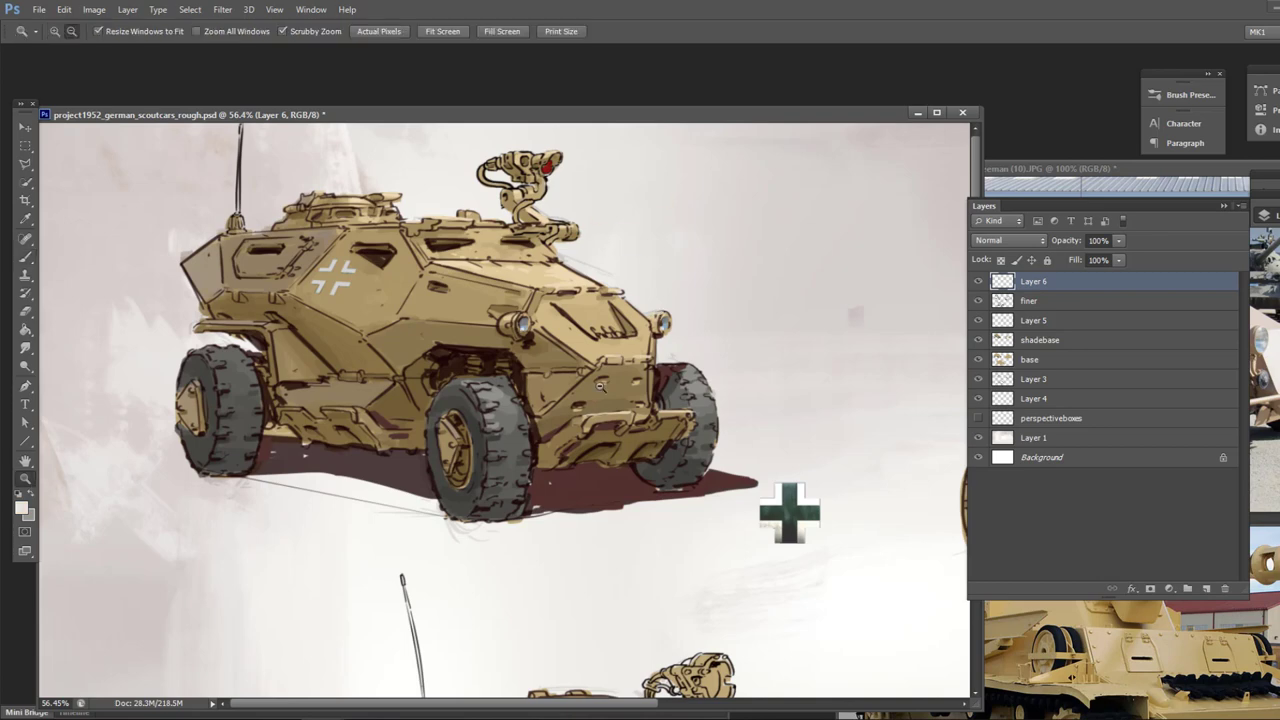
# Step: Activate the shadebase layer and shade the upper-right car's lower front bumper with sampled tan
pyautogui.moveTo(500, 165); pyautogui.dragTo(407, 159)
pyautogui.moveTo(713, 279); pyautogui.dragTo(770, 285)
pyautogui.moveTo(663, 369); pyautogui.dragTo(625, 363)
pyautogui.click(994, 301)
pyautogui.click(990, 322)
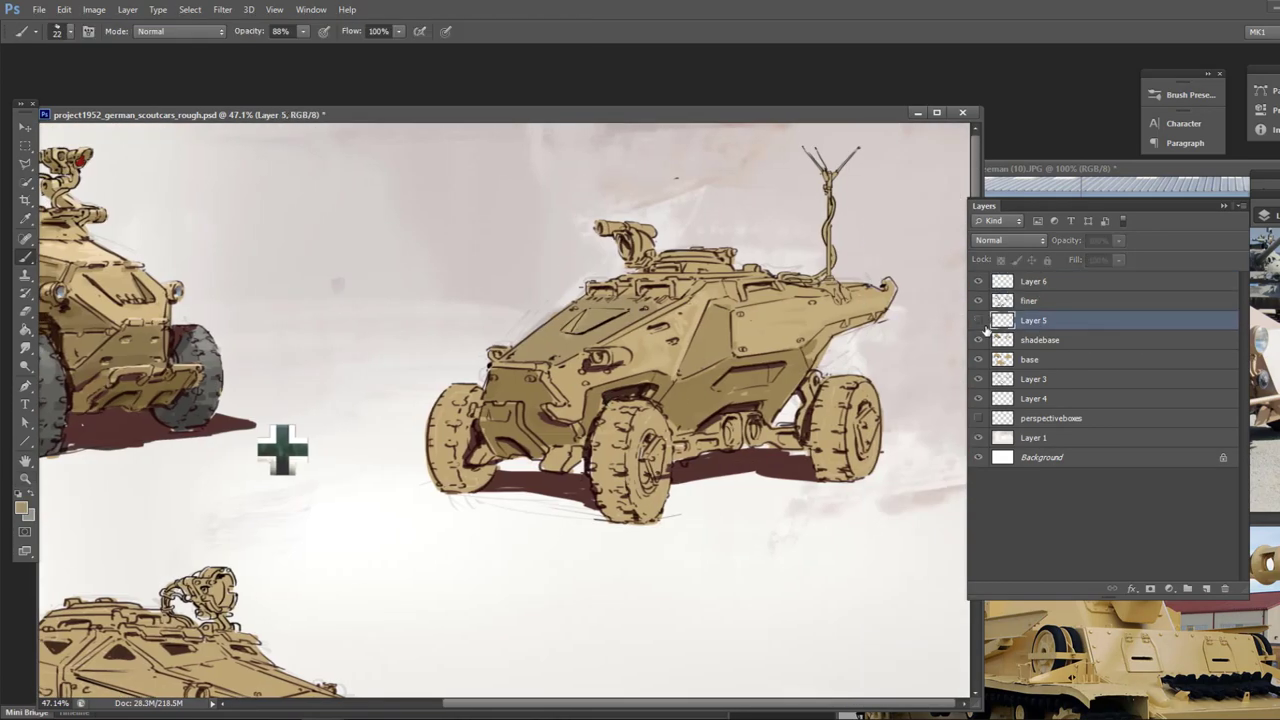
pyautogui.click(994, 340)
pyautogui.keyDown('alt'); pyautogui.click(574, 438); pyautogui.keyUp('alt')
pyautogui.press('4')
pyautogui.press('4')
pyautogui.moveTo(527, 440); pyautogui.dragTo(504, 425)
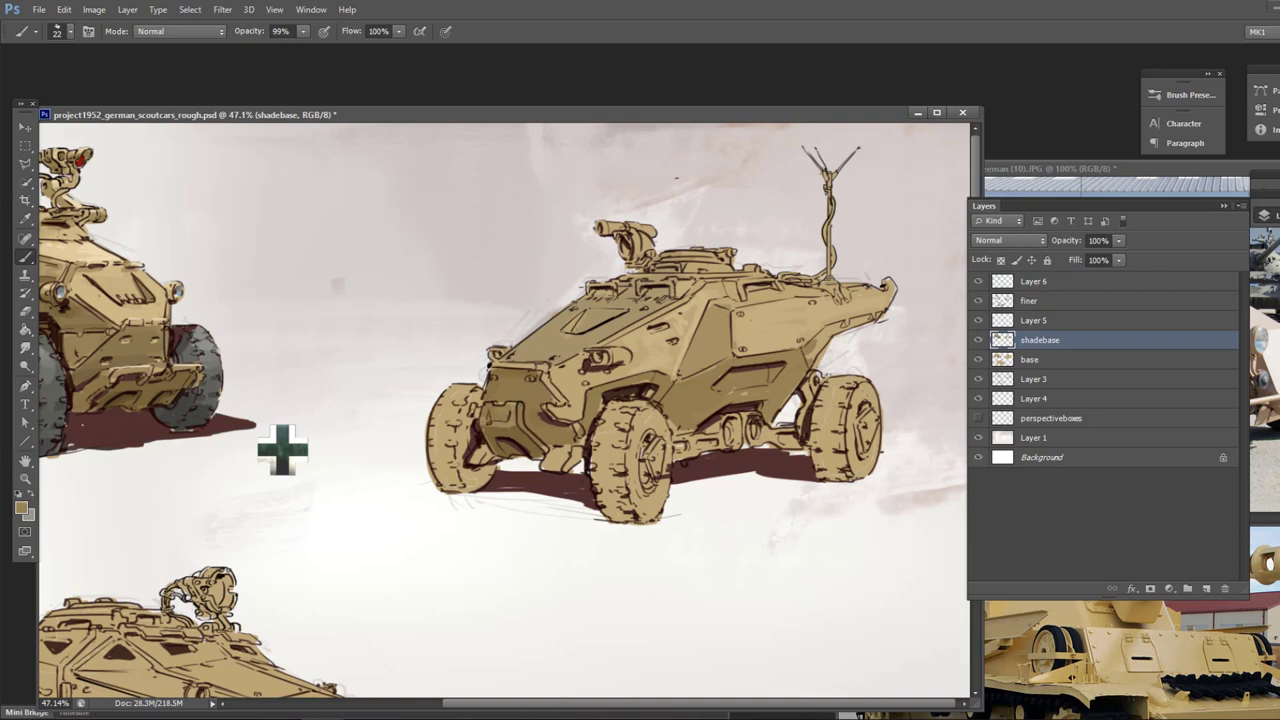
# Step: Darken the upper-right car's windshield openings, nose and headlight recess with sampled brown at 33% opacity
pyautogui.press('2')
pyautogui.press('2')
pyautogui.keyDown('alt'); pyautogui.click(522, 426); pyautogui.keyUp('alt')
pyautogui.moveTo(588, 291); pyautogui.dragTo(614, 290)
pyautogui.moveTo(644, 293); pyautogui.dragTo(670, 291)
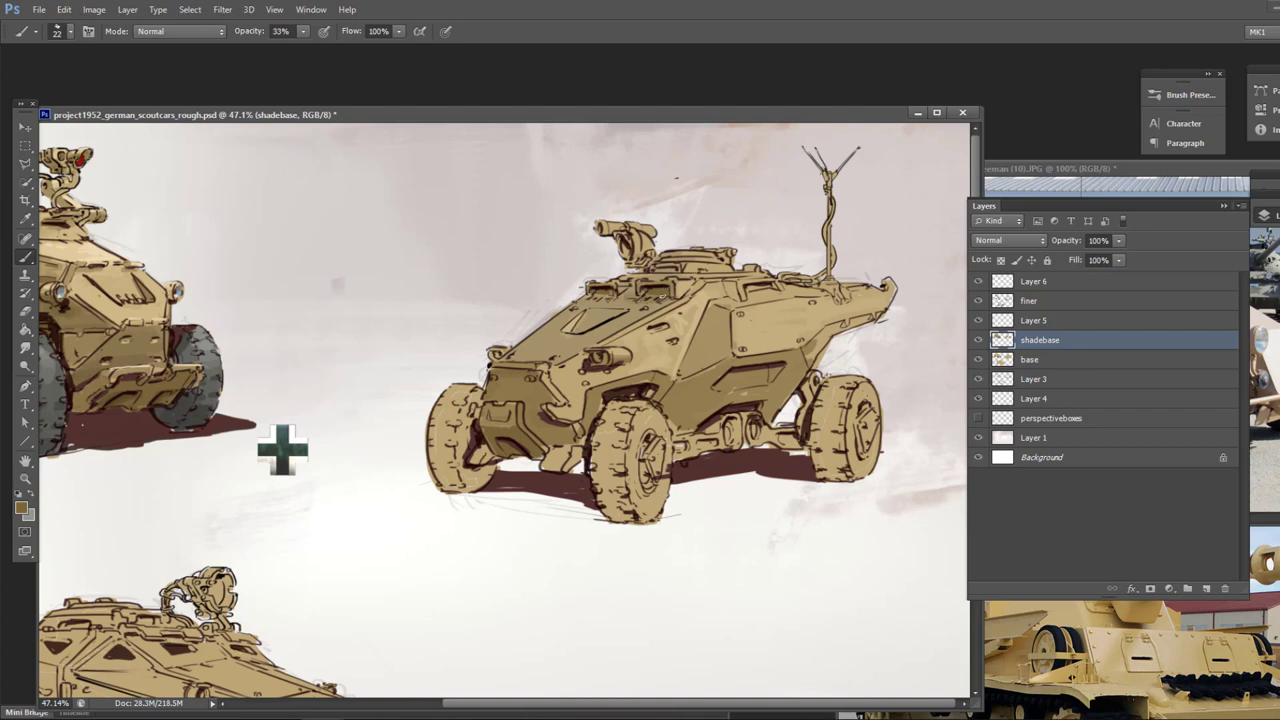
pyautogui.moveTo(545, 409); pyautogui.dragTo(566, 417)
pyautogui.moveTo(541, 369)
pyautogui.mouseDown()
pyautogui.moveTo(579, 414)
pyautogui.moveTo(611, 361)
pyautogui.mouseUp()
# Step: Set the brush to 99% opacity and shade the underside of the upper-right car's front bumper with sampled brown
pyautogui.press('9')
pyautogui.press('9')
pyautogui.keyDown('alt'); pyautogui.click(794, 372); pyautogui.keyUp('alt')
pyautogui.moveTo(562, 460); pyautogui.dragTo(511, 438)
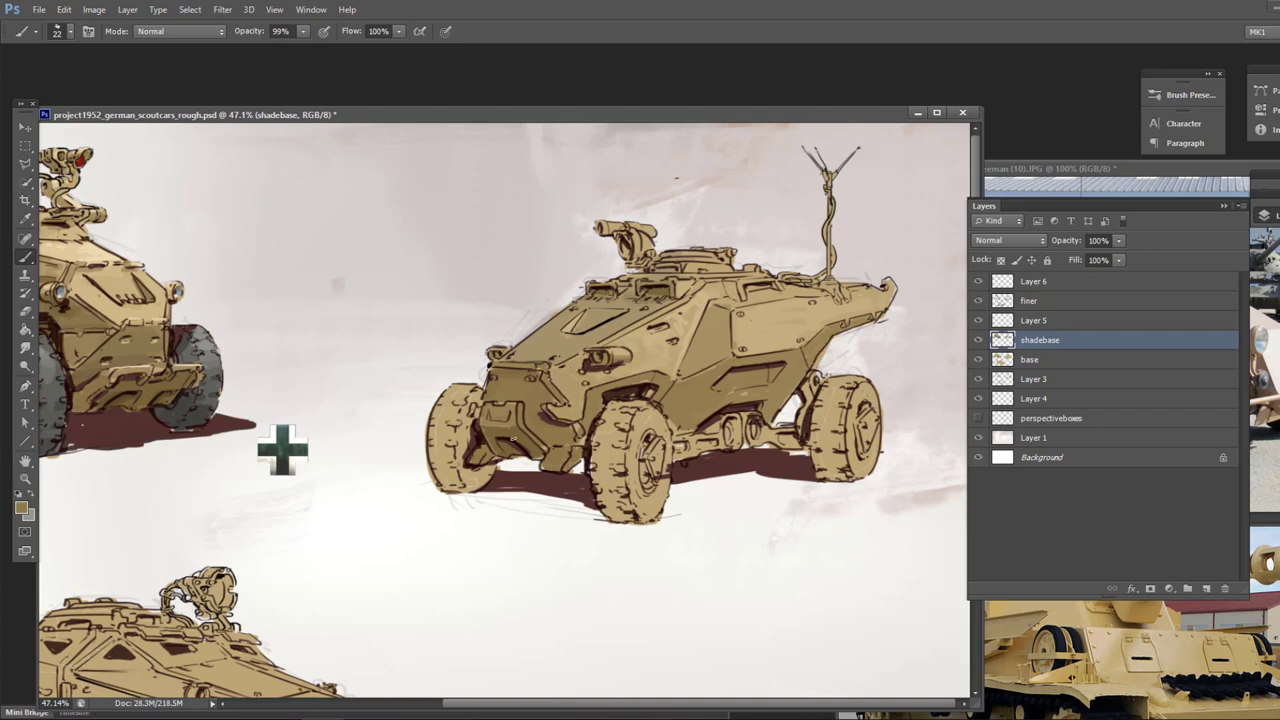
# Step: Paint the tread of the upper-right car's near front tire with sampled dark grey at 77% opacity
pyautogui.keyDown('alt'); pyautogui.click(189, 396); pyautogui.keyUp('alt')
pyautogui.press('7')
pyautogui.press('7')
pyautogui.moveTo(620, 450)
pyautogui.mouseDown()
pyautogui.moveTo(606, 510)
pyautogui.moveTo(630, 440)
pyautogui.moveTo(606, 424)
pyautogui.mouseUp()
pyautogui.keyDown('alt'); pyautogui.click(646, 486); pyautogui.keyUp('alt')
# Step: Highlight the upper-right car's upper side panel and roof gun with light tan sampled from the upper-left car
pyautogui.keyDown('alt'); pyautogui.click(113, 262); pyautogui.keyUp('alt')
pyautogui.moveTo(718, 306); pyautogui.dragTo(824, 293)
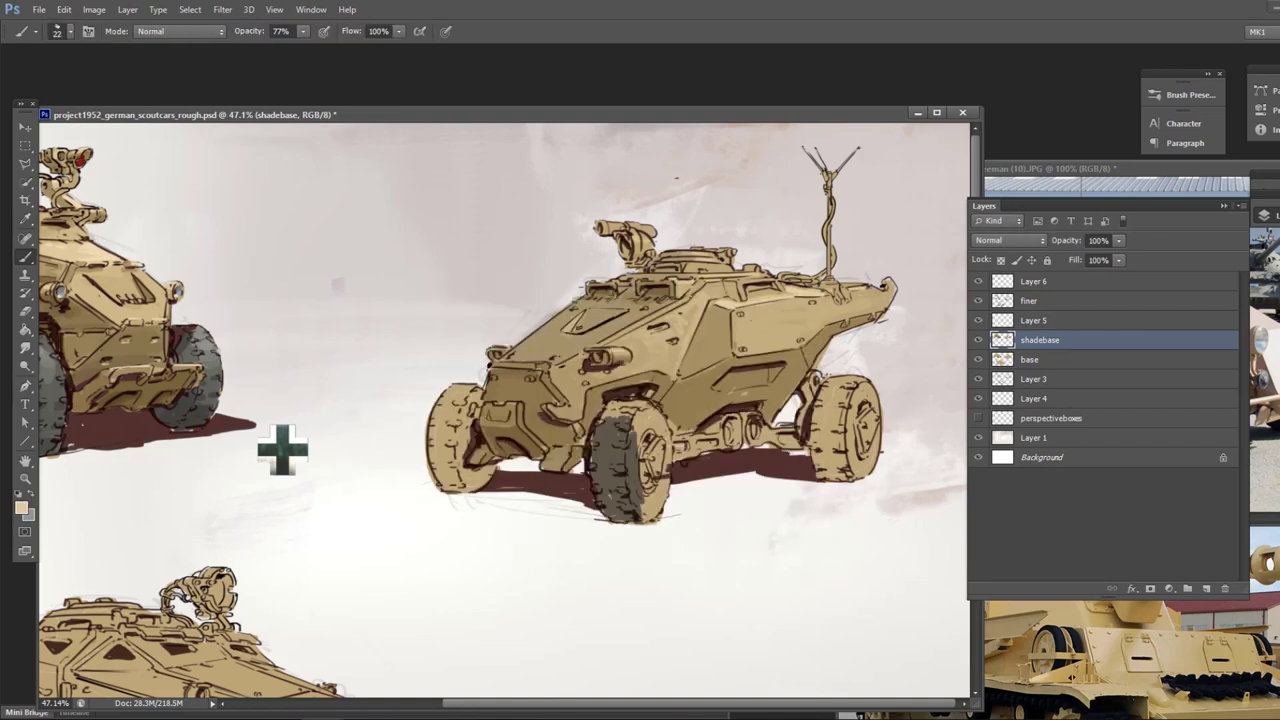
pyautogui.moveTo(603, 226); pyautogui.dragTo(623, 227)
pyautogui.moveTo(633, 226); pyautogui.dragTo(651, 229)
pyautogui.keyDown('alt'); pyautogui.click(520, 375); pyautogui.keyUp('alt')
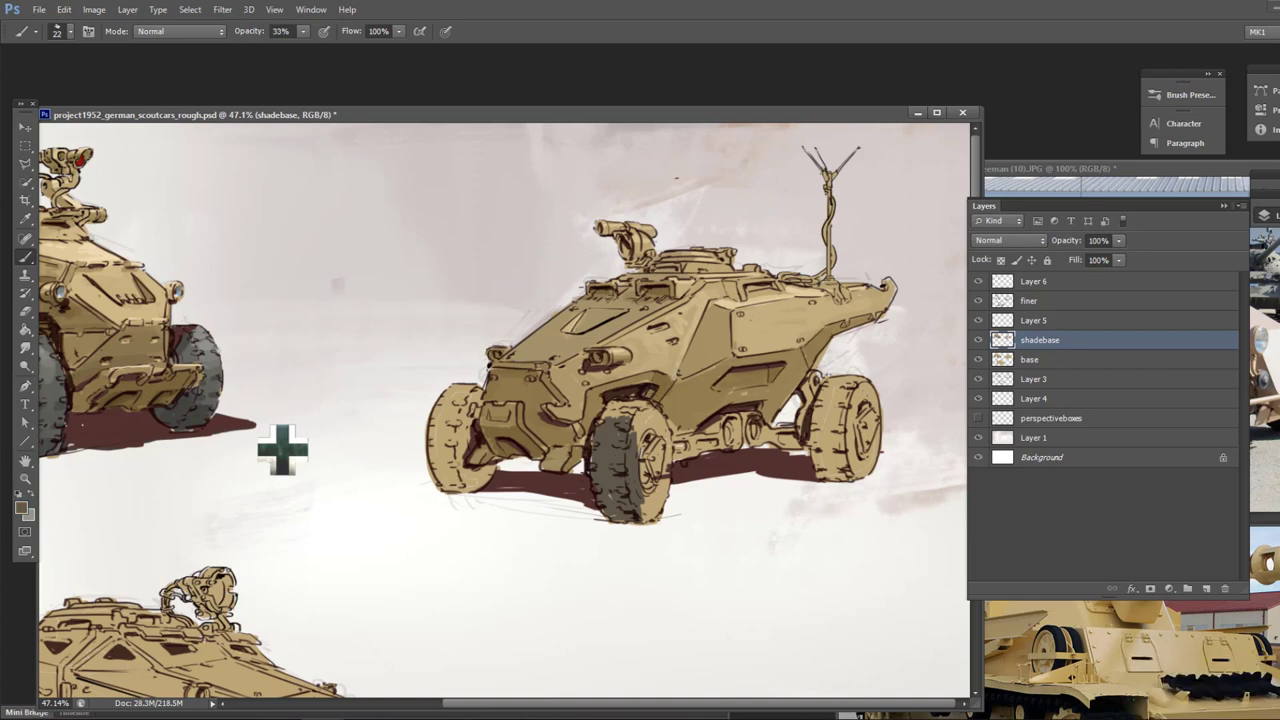
# Step: Extend the dark grey around the sidewall of the upper-right car's near front tire at 99% opacity
pyautogui.press('9')
pyautogui.press('9')
pyautogui.moveTo(667, 444); pyautogui.dragTo(606, 418)
pyautogui.moveTo(644, 516)
pyautogui.mouseDown()
pyautogui.moveTo(666, 446)
pyautogui.moveTo(642, 404)
pyautogui.mouseUp()
# Step: Paint the upper-right car's far front tire dark grey and clean up its edges with the eraser
pyautogui.moveTo(462, 420)
pyautogui.mouseDown()
pyautogui.moveTo(461, 470)
pyautogui.moveTo(442, 484)
pyautogui.moveTo(458, 495)
pyautogui.moveTo(434, 422)
pyautogui.moveTo(474, 390)
pyautogui.mouseUp()
pyautogui.click(1032, 358)
pyautogui.press('e')
pyautogui.press('b')
pyautogui.click(992, 343)
pyautogui.moveTo(470, 387); pyautogui.dragTo(434, 430)
pyautogui.press('e')
pyautogui.press('b')
# Step: Touch up the top of the near front tire, start the rear tire's dark grey tread, and save the document
pyautogui.moveTo(626, 400); pyautogui.dragTo(642, 401)
pyautogui.moveTo(826, 405); pyautogui.dragTo(822, 470)
pyautogui.hotkey('ctrl', '-')
pyautogui.hotkey('ctrl', 's')
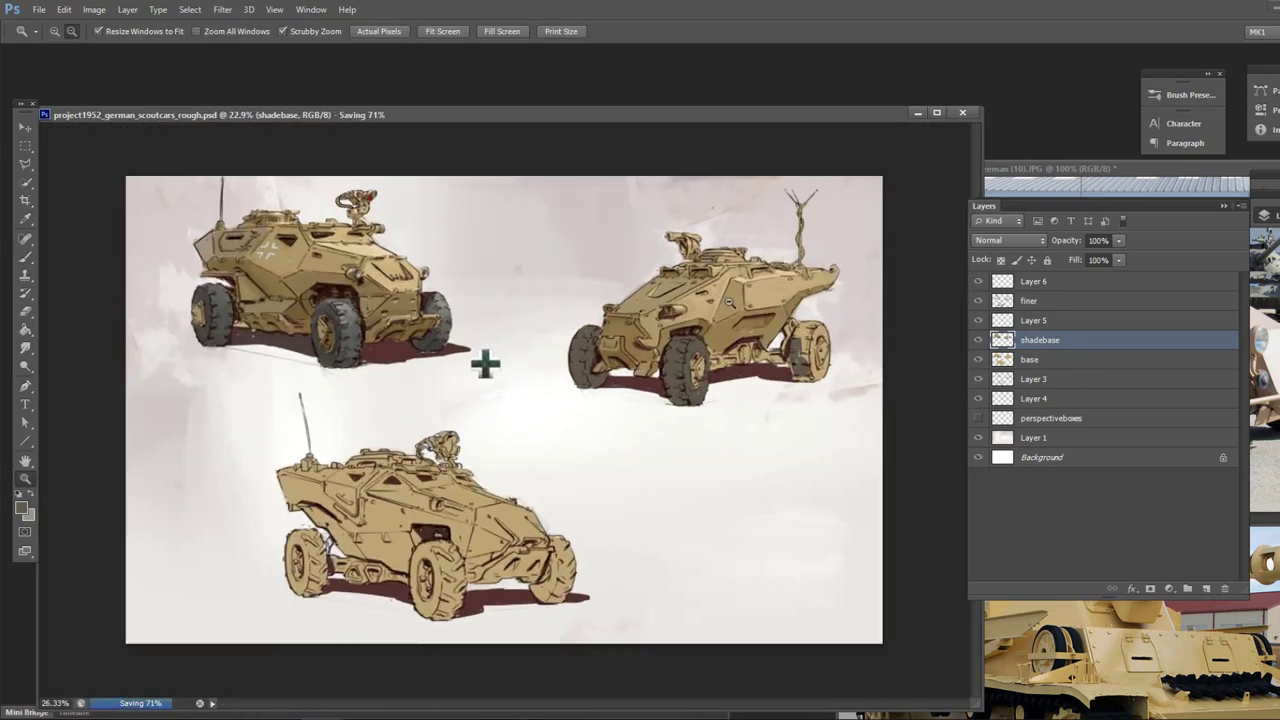
# Step: Choose a dark brown and softly shade the upper-left car's side and lower front with a 48 px brush at 33% opacity
pyautogui.hotkey('ctrl', '+')
pyautogui.click(21, 508)
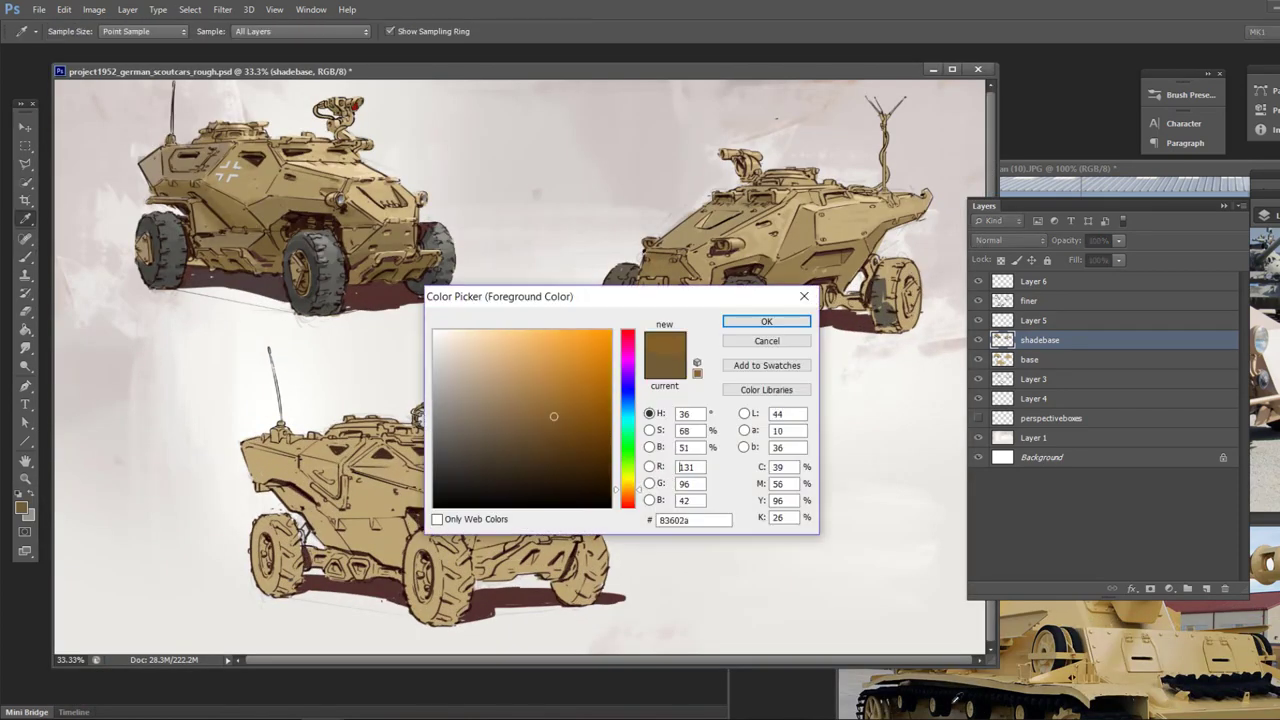
pyautogui.click(556, 462)
pyautogui.click(766, 321)
pyautogui.rightClick(320, 235)
pyautogui.doubleClick(451, 509)
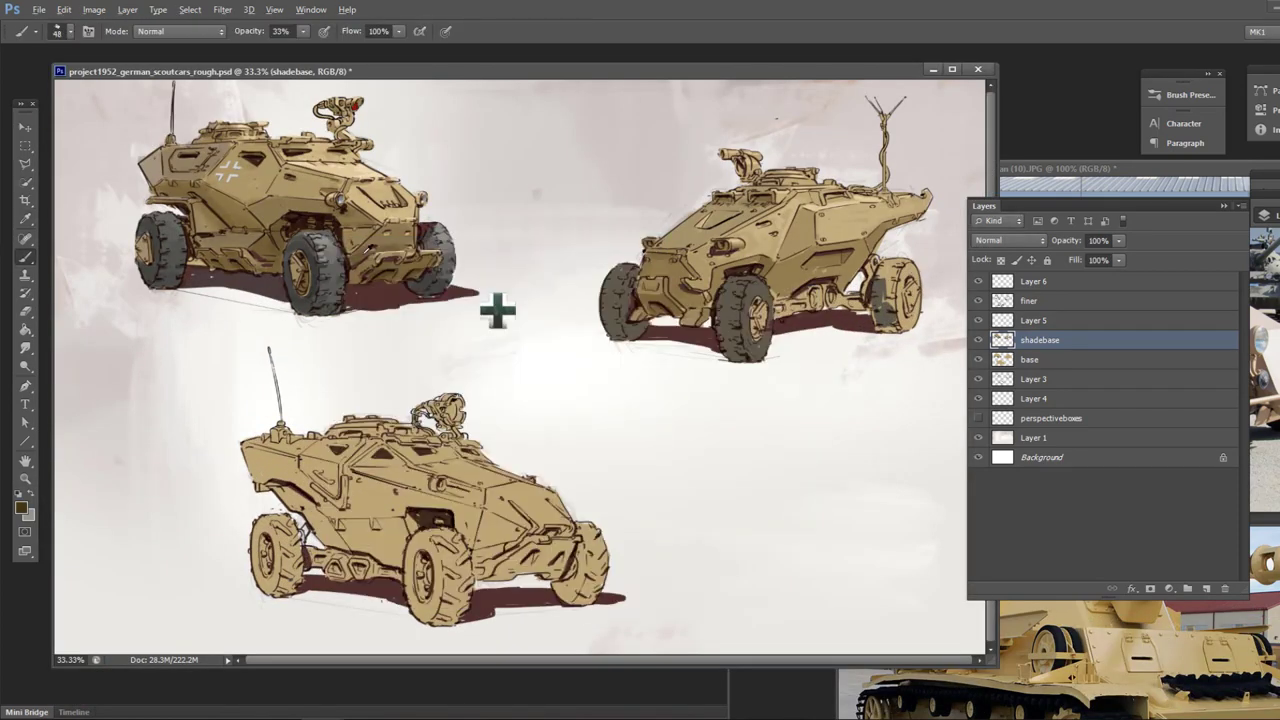
pyautogui.moveTo(366, 250); pyautogui.dragTo(404, 230)
pyautogui.keyDown('alt'); pyautogui.click(385, 240); pyautogui.keyUp('alt')
pyautogui.moveTo(222, 200)
pyautogui.mouseDown()
pyautogui.moveTo(256, 230)
pyautogui.moveTo(298, 206)
pyautogui.mouseUp()
pyautogui.moveTo(344, 216); pyautogui.dragTo(380, 222)
# Step: Pick brown from the upper-left car's side and paint its lower front on the finer layer at 33% opacity
pyautogui.click(21, 508)
pyautogui.click(229, 208)
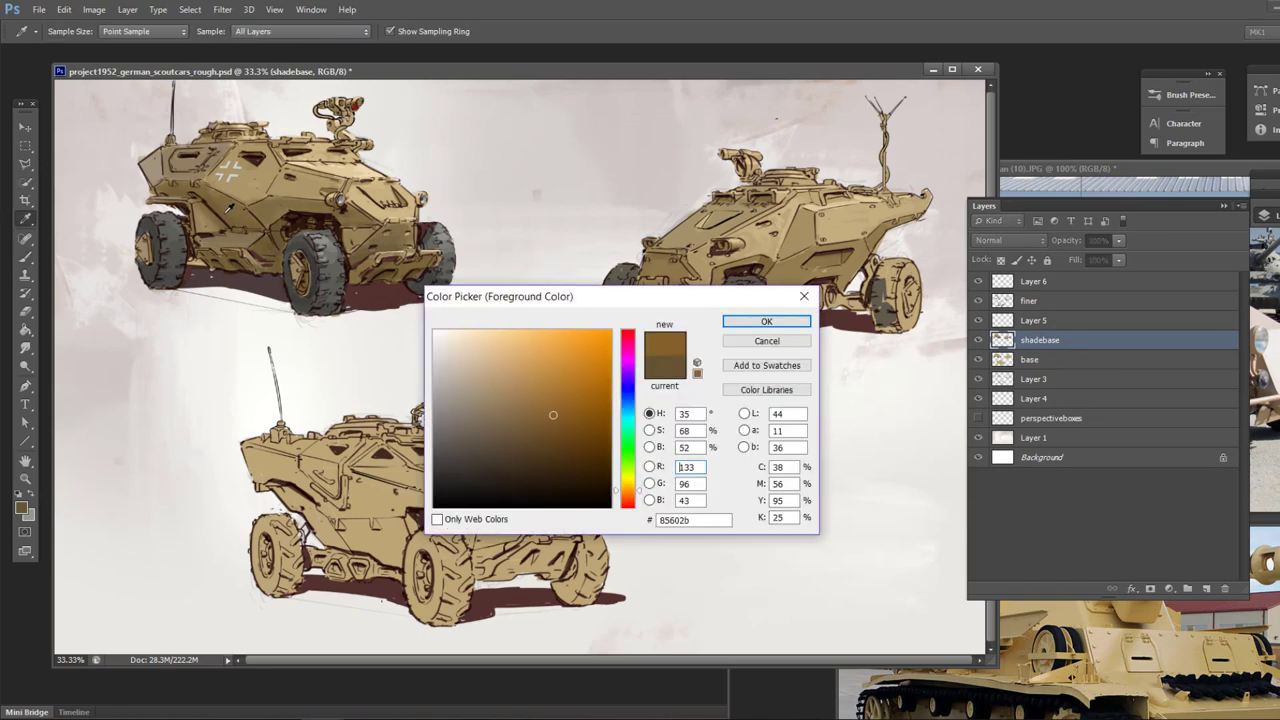
pyautogui.press('Return')
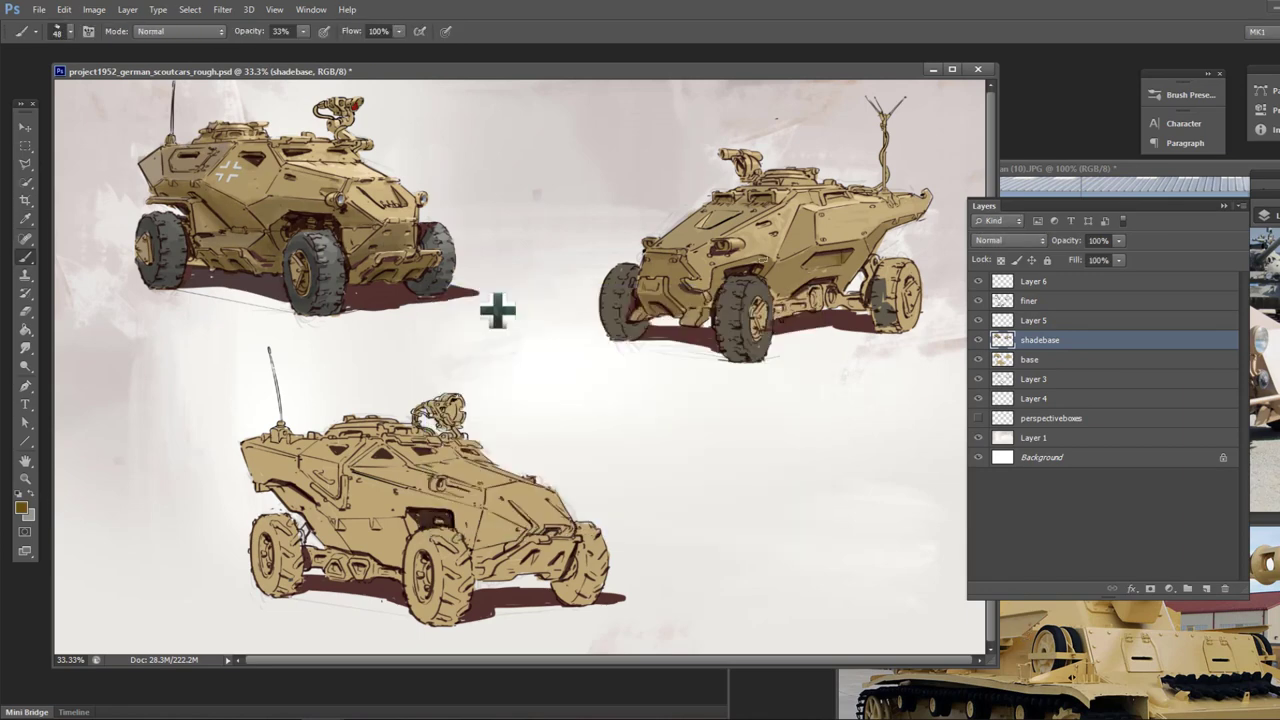
pyautogui.click(1030, 301)
pyautogui.moveTo(343, 222); pyautogui.dragTo(365, 226)
pyautogui.click(978, 301)
pyautogui.click(978, 301)
pyautogui.keyDown('alt'); pyautogui.click(372, 228); pyautogui.keyUp('alt')
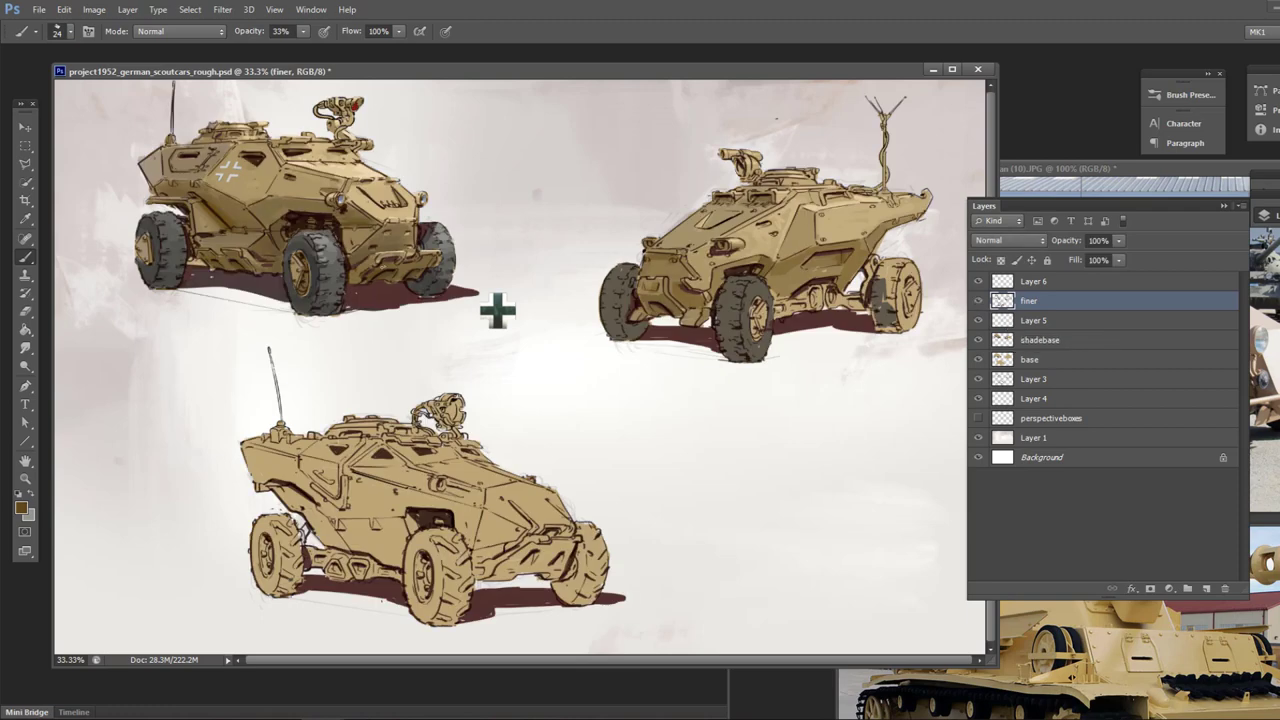
# Step: Paint sampled brown across the upper-right car's hood on Layer 5 with a 29 px brush, and reposition the scout car reference photo
pyautogui.rightClick(374, 230)
pyautogui.rightClick(272, 197)
pyautogui.keyDown('alt'); pyautogui.click(270, 208); pyautogui.keyUp('alt')
pyautogui.hotkey('alt', '[')
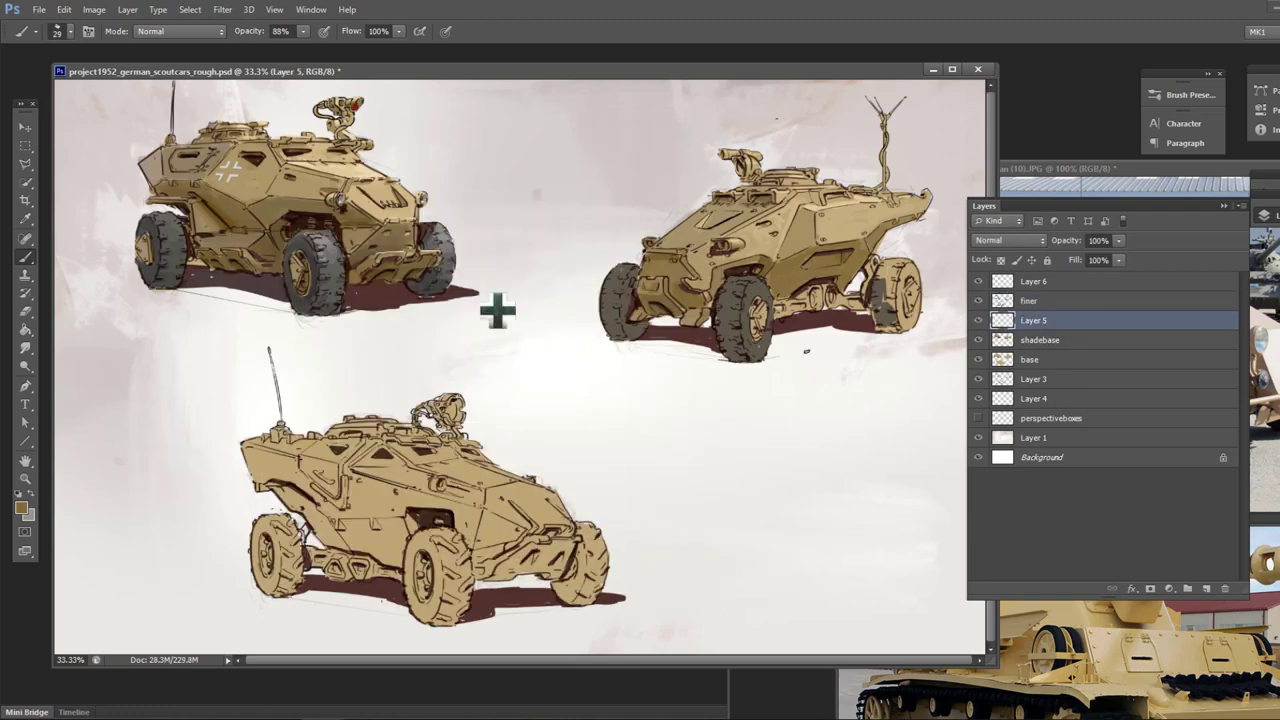
pyautogui.press('8')
pyautogui.press('8')
pyautogui.moveTo(686, 244); pyautogui.dragTo(768, 210)
pyautogui.moveTo(1178, 170)
pyautogui.mouseDown()
pyautogui.moveTo(777, 267)
pyautogui.moveTo(1094, 253)
pyautogui.mouseUp()
pyautogui.click(800, 72)
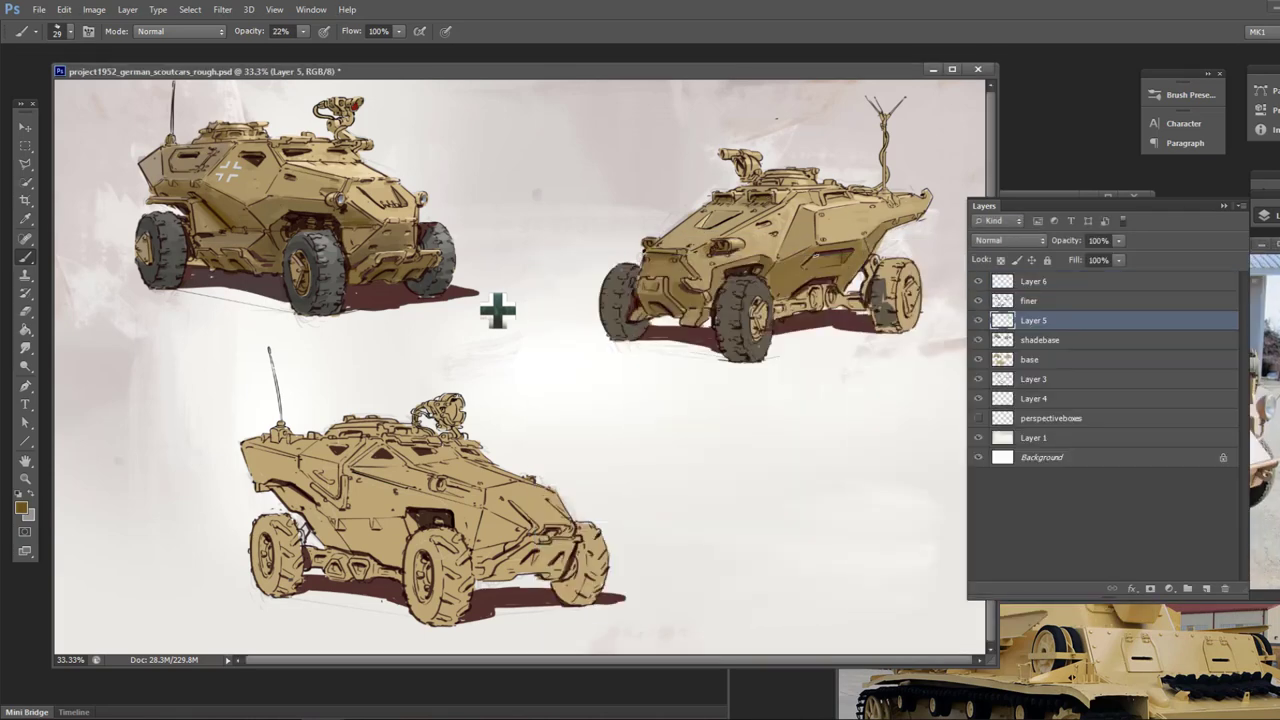
# Step: Choose a brown and shade the upper-right car's lower side panels on Layer 5 at 33% opacity
pyautogui.click(22, 508)
pyautogui.click(628, 408)
pyautogui.click(766, 320)
pyautogui.press('3')
pyautogui.press('3')
pyautogui.keyDown('alt'); pyautogui.click(226, 216); pyautogui.keyUp('alt')
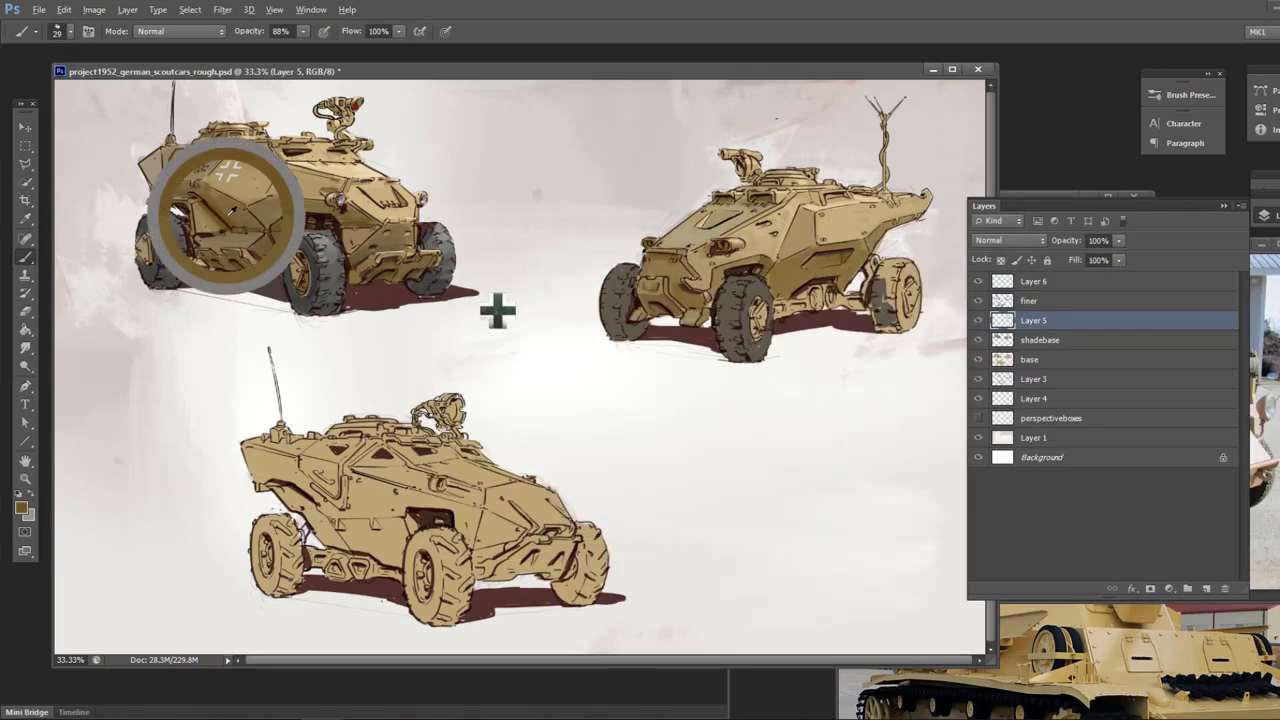
# Step: Pick the dark blue-grey 2f3338 and a lighter blue-grey, and paint the upper-right car's exposed suspension at 77% opacity
pyautogui.press('7')
pyautogui.press('7')
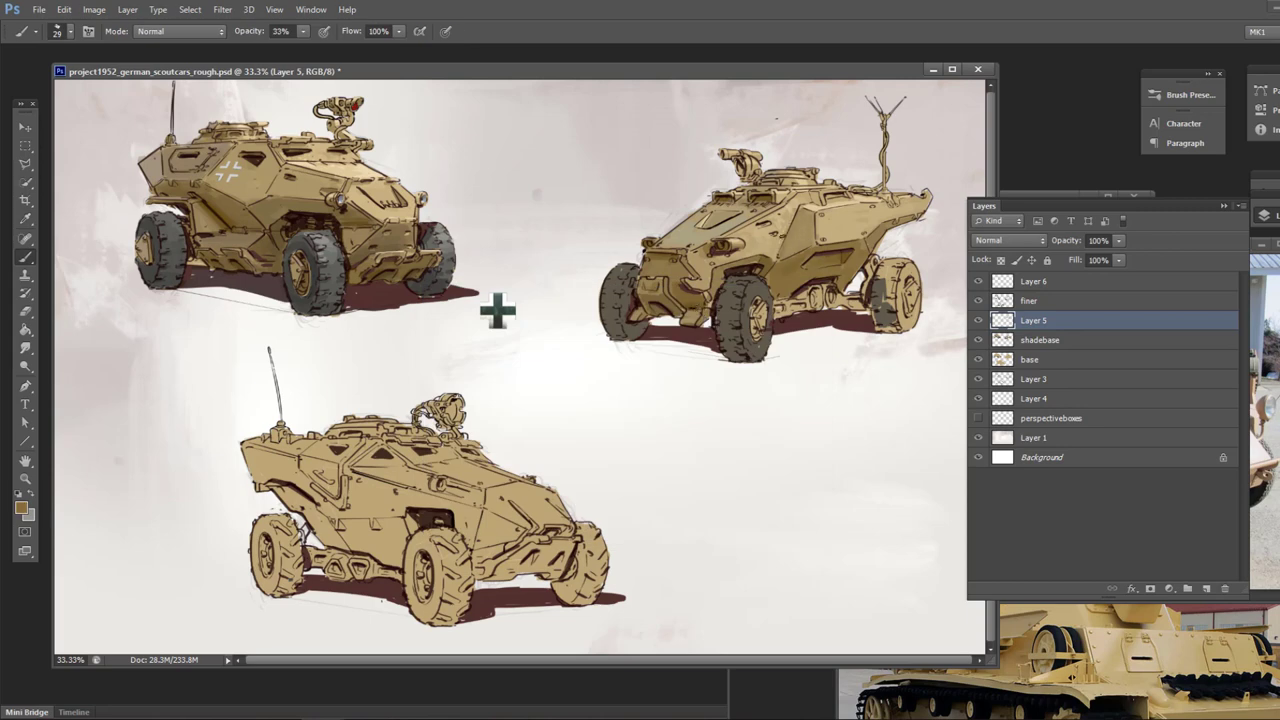
pyautogui.keyDown('alt'); pyautogui.click(787, 206); pyautogui.keyUp('alt')
pyautogui.press('F12')
pyautogui.press('Return')
pyautogui.press('F12')
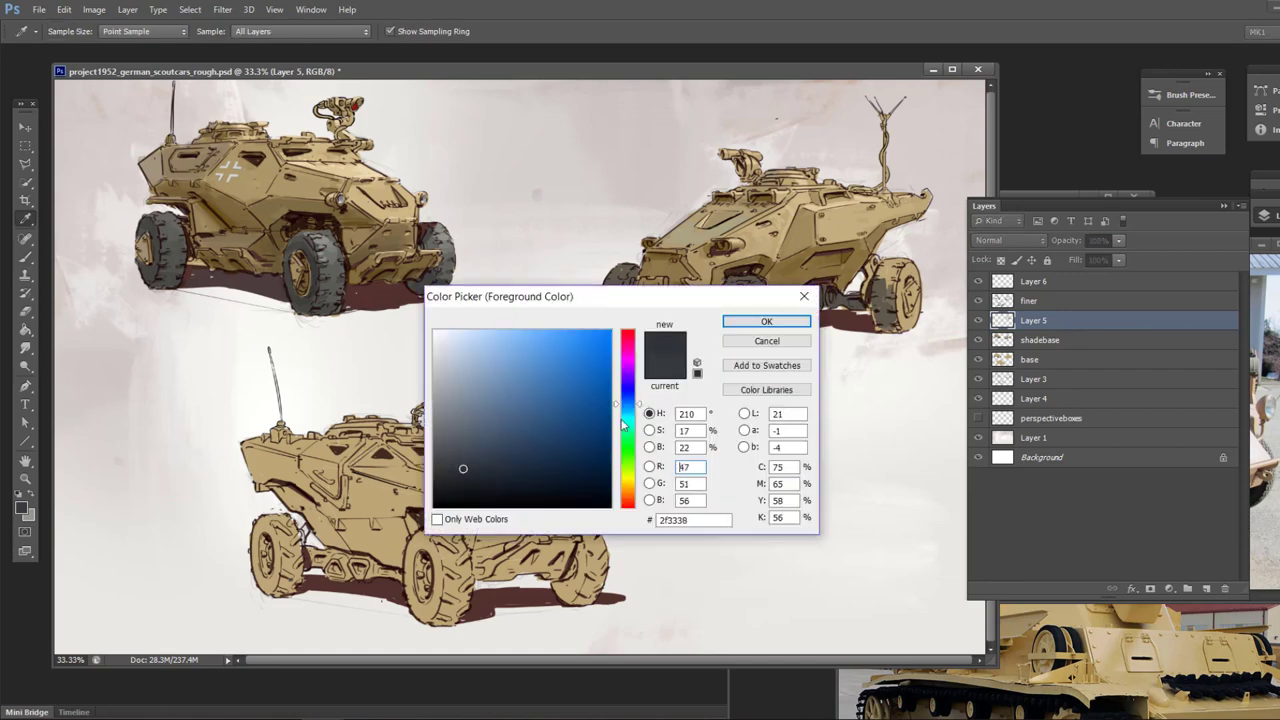
pyautogui.click(766, 321)
pyautogui.moveTo(788, 304)
pyautogui.mouseDown()
pyautogui.moveTo(876, 262)
pyautogui.moveTo(868, 283)
pyautogui.moveTo(779, 318)
pyautogui.mouseUp()
pyautogui.click(21, 508)
pyautogui.click(480, 426)
pyautogui.click(766, 321)
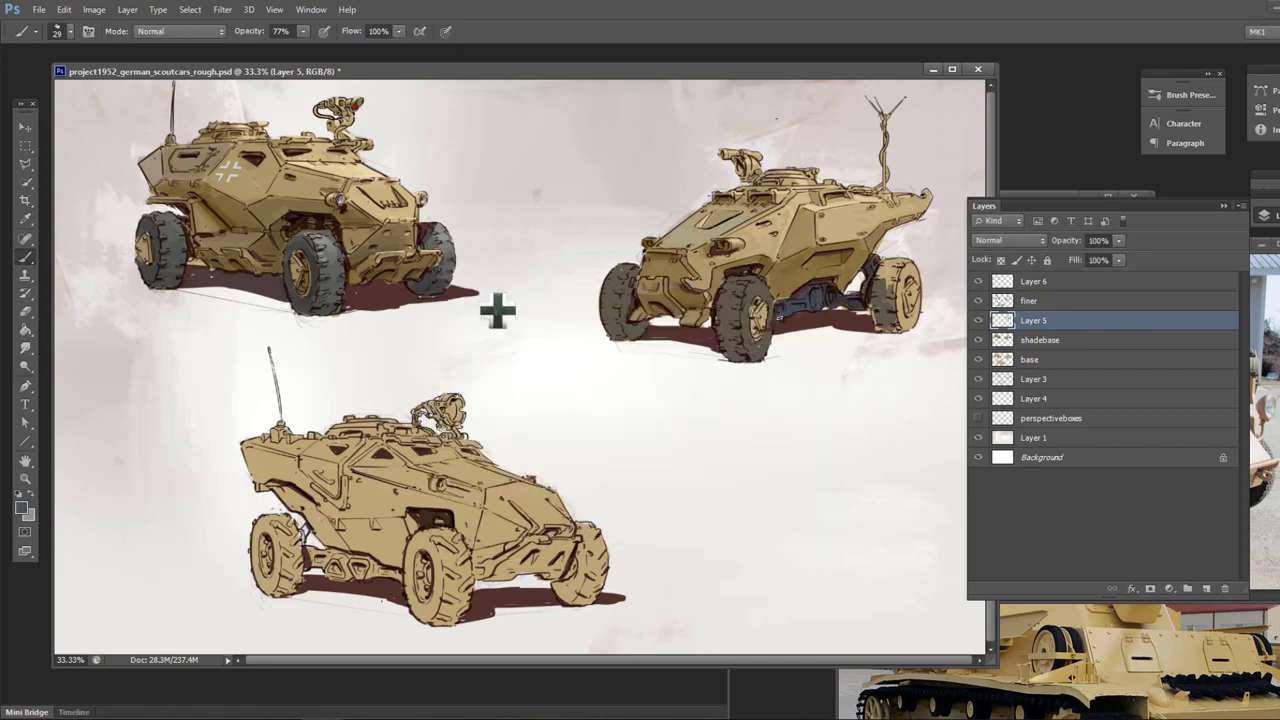
# Step: Pick the blue-grey 5f6c79 and lighten the suspension parts between the upper-right car's wheels
pyautogui.keyDown('alt'); pyautogui.click(497, 311); pyautogui.keyUp('alt')
pyautogui.press('F12')
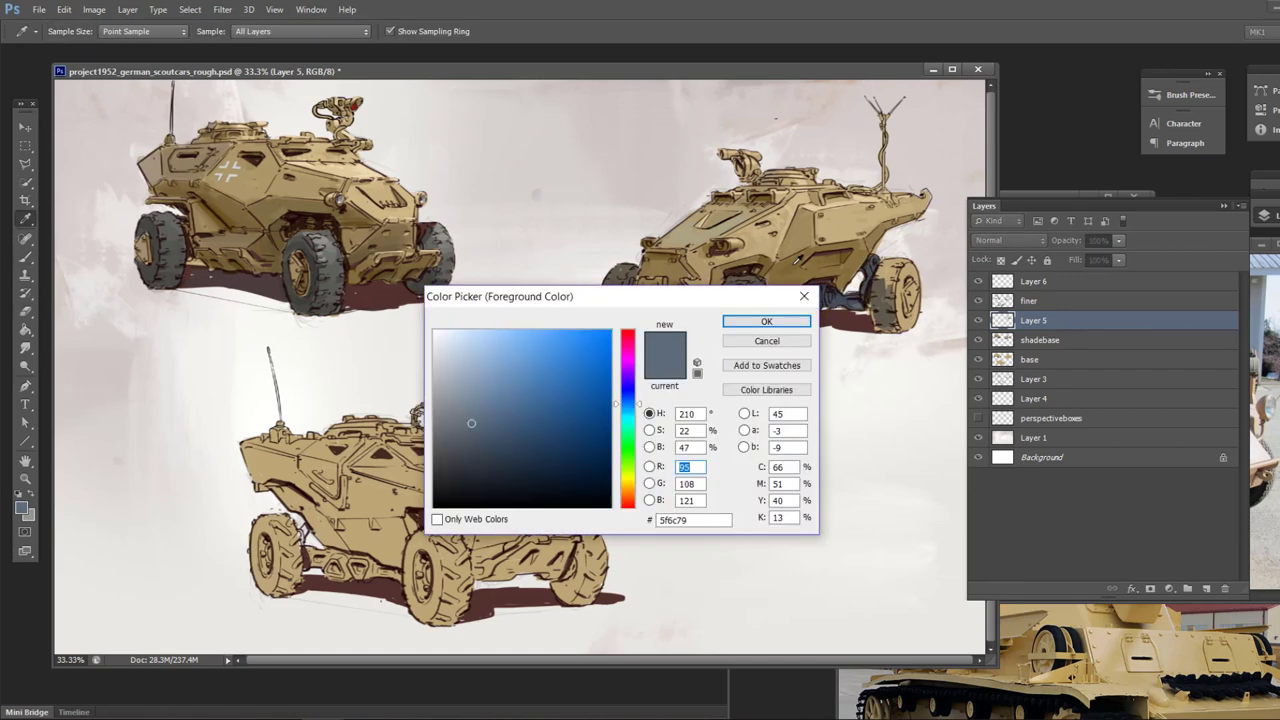
pyautogui.press('Return')
# Step: Choose a pale cream and paint edge highlights along the upper-right car's hood and upper side on Layer 6
pyautogui.keyDown('alt'); pyautogui.click(849, 189); pyautogui.keyUp('alt')
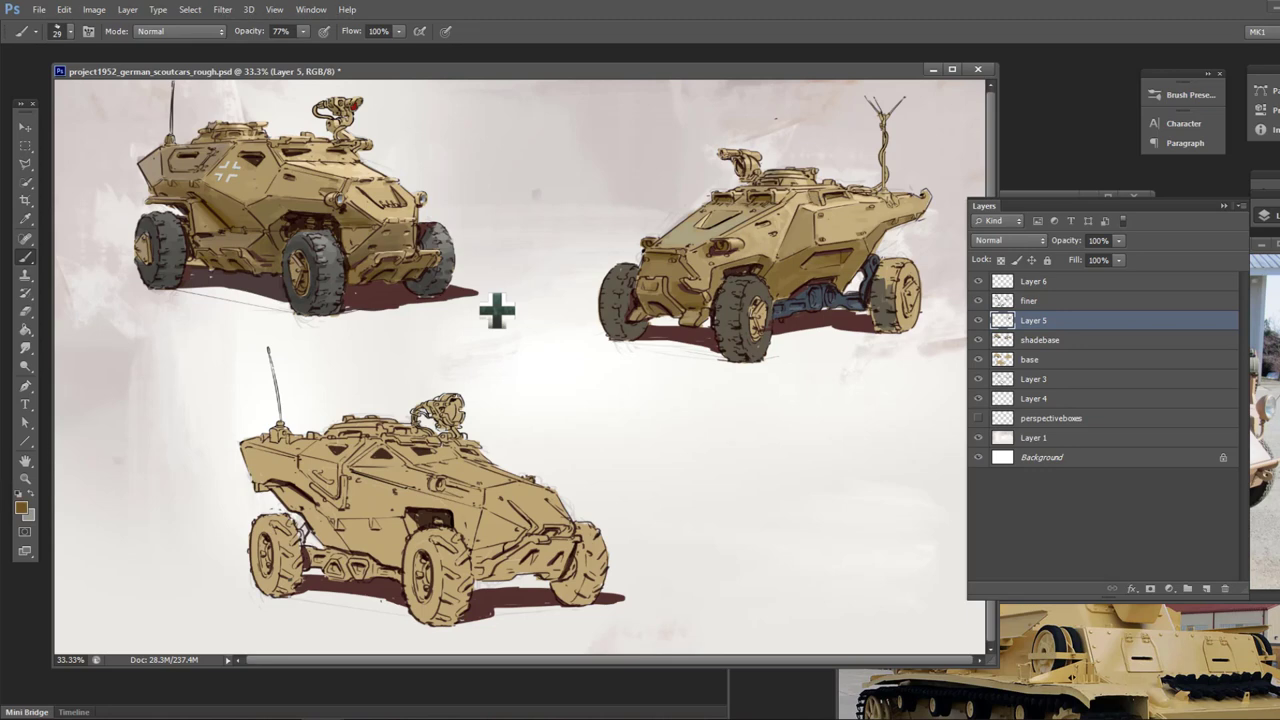
pyautogui.moveTo(556, 103); pyautogui.dragTo(940, 345)
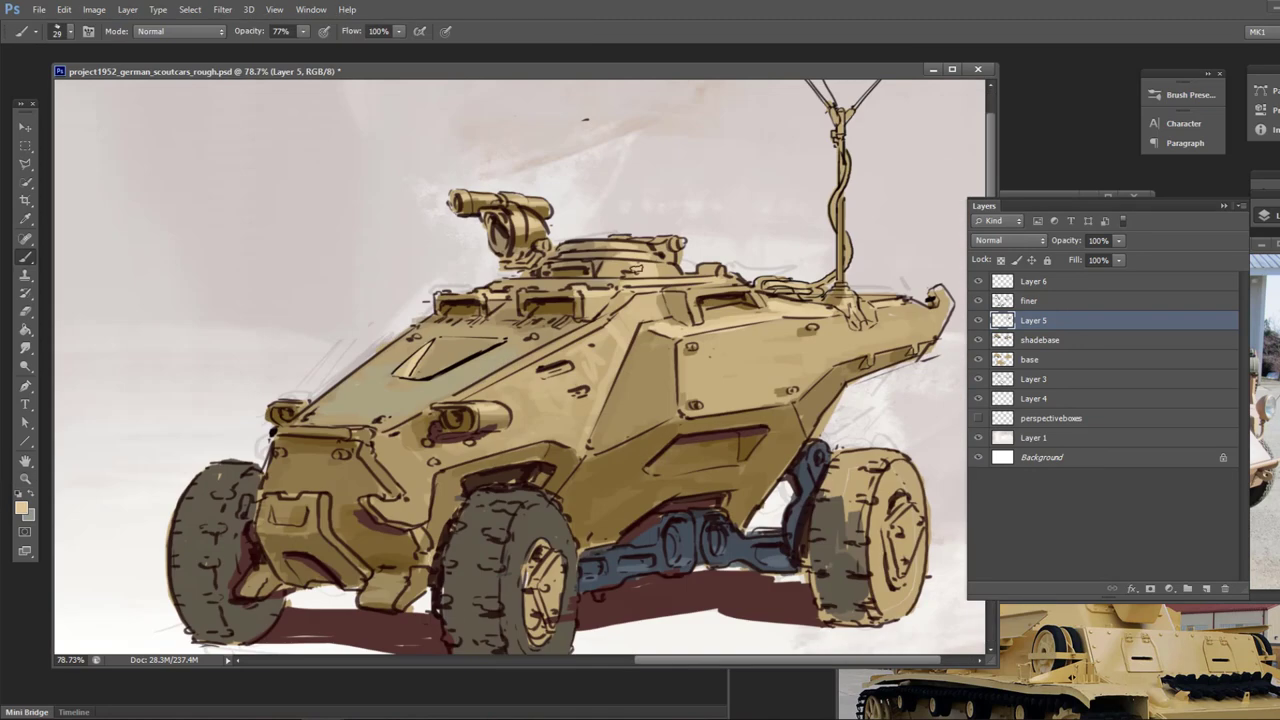
pyautogui.click(21, 508)
pyautogui.click(484, 308)
pyautogui.click(766, 321)
pyautogui.click(1034, 281)
pyautogui.moveTo(430, 349)
pyautogui.mouseDown()
pyautogui.moveTo(410, 374)
pyautogui.moveTo(602, 320)
pyautogui.mouseUp()
pyautogui.moveTo(600, 329)
pyautogui.mouseDown()
pyautogui.moveTo(655, 286)
pyautogui.moveTo(374, 436)
pyautogui.mouseUp()
pyautogui.moveTo(678, 339); pyautogui.dragTo(902, 301)
pyautogui.keyDown('alt'); pyautogui.click(631, 247); pyautogui.keyUp('alt')
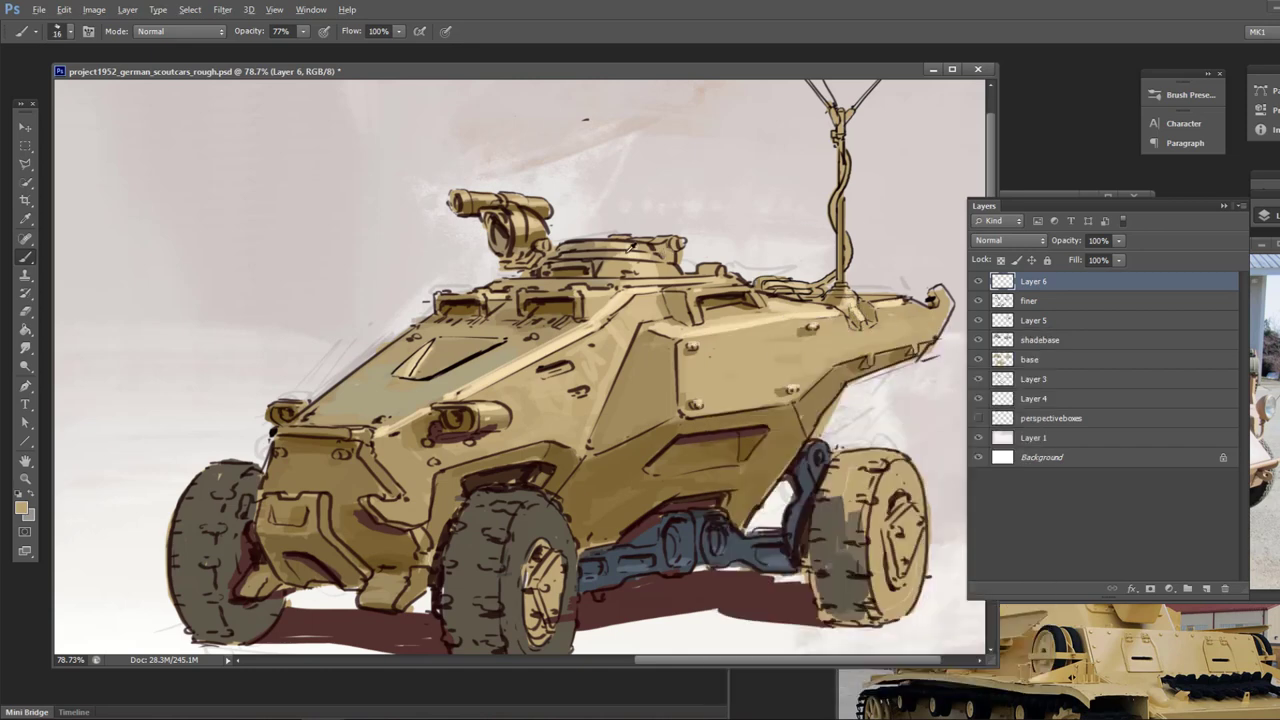
# Step: Choose a light blue and add cool reflections to the upper-right car's roof hatches
pyautogui.keyDown('alt'); pyautogui.click(605, 267); pyautogui.keyUp('alt')
pyautogui.click(21, 508)
pyautogui.moveTo(540, 332); pyautogui.dragTo(452, 380)
pyautogui.click(509, 493)
pyautogui.click(648, 405)
pyautogui.moveTo(540, 290); pyautogui.dragTo(566, 288)
# Step: Adjust the highlight to a greyer blue and paint reflections on the upper-right car's turret and roof gun
pyautogui.click(21, 508)
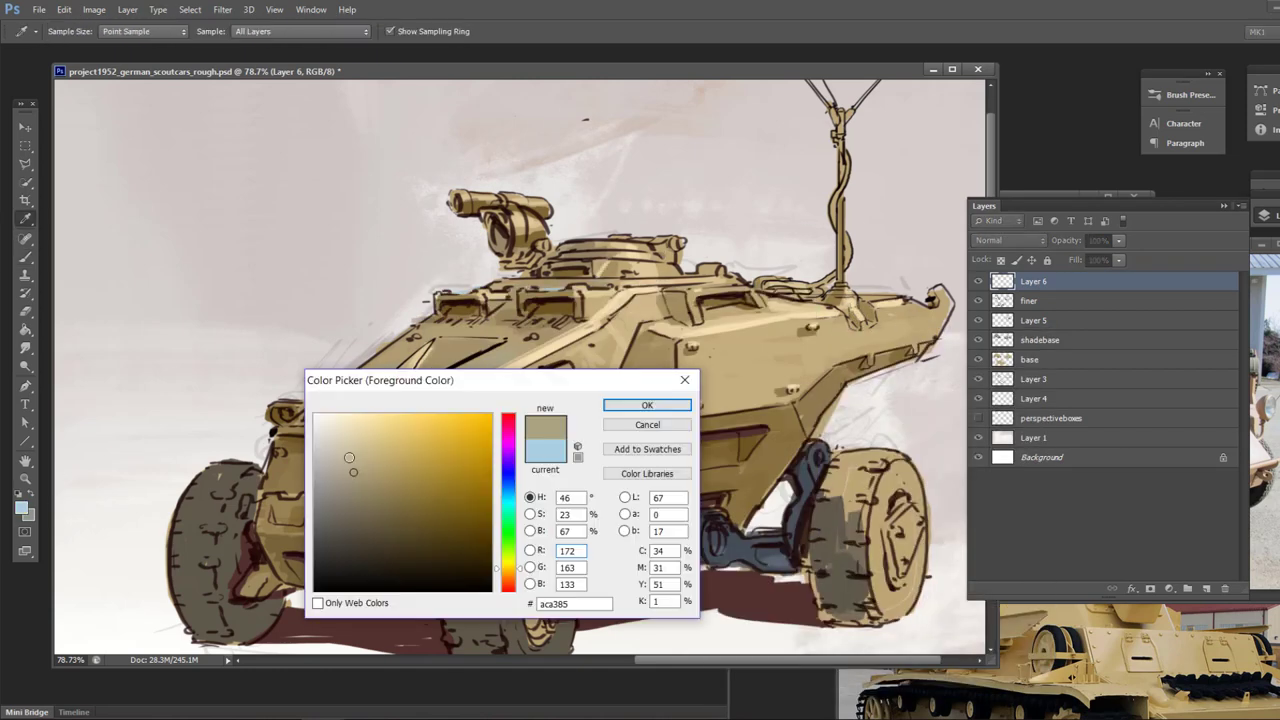
pyautogui.click(509, 493)
pyautogui.click(648, 405)
pyautogui.moveTo(570, 241); pyautogui.dragTo(606, 238)
pyautogui.moveTo(505, 204); pyautogui.dragTo(545, 222)
pyautogui.moveTo(600, 395)
pyautogui.mouseDown()
pyautogui.moveTo(489, 400)
pyautogui.moveTo(560, 400)
pyautogui.mouseUp()
# Step: Touch up the light reflections around the upper-left car's front headlights
pyautogui.moveTo(400, 300); pyautogui.dragTo(690, 475)
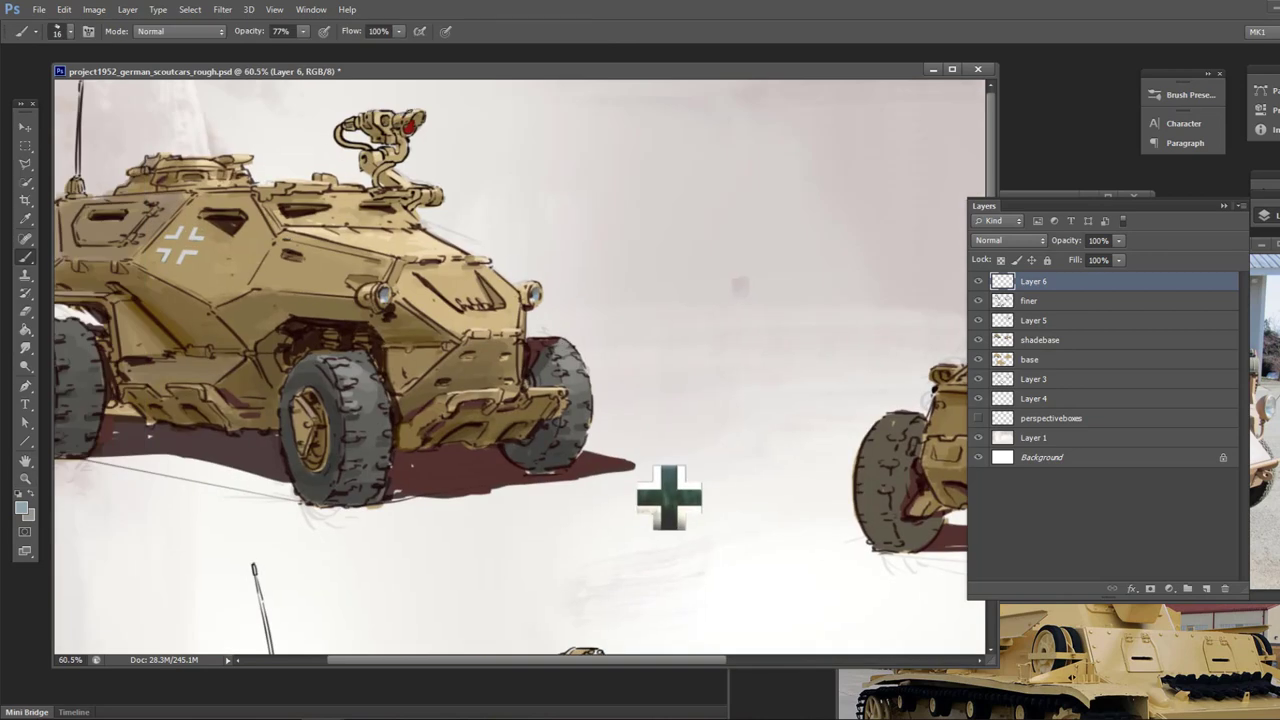
pyautogui.moveTo(400, 320); pyautogui.dragTo(514, 309)
pyautogui.keyDown('alt'); pyautogui.click(410, 303); pyautogui.keyUp('alt')
pyautogui.moveTo(397, 310); pyautogui.dragTo(407, 308)
# Step: Sample a light cream from the upper-right car and highlight the roof edge below its turret
pyautogui.moveTo(860, 400); pyautogui.dragTo(178, 319)
pyautogui.keyDown('alt'); pyautogui.click(622, 180); pyautogui.keyUp('alt')
pyautogui.moveTo(600, 189); pyautogui.dragTo(630, 183)
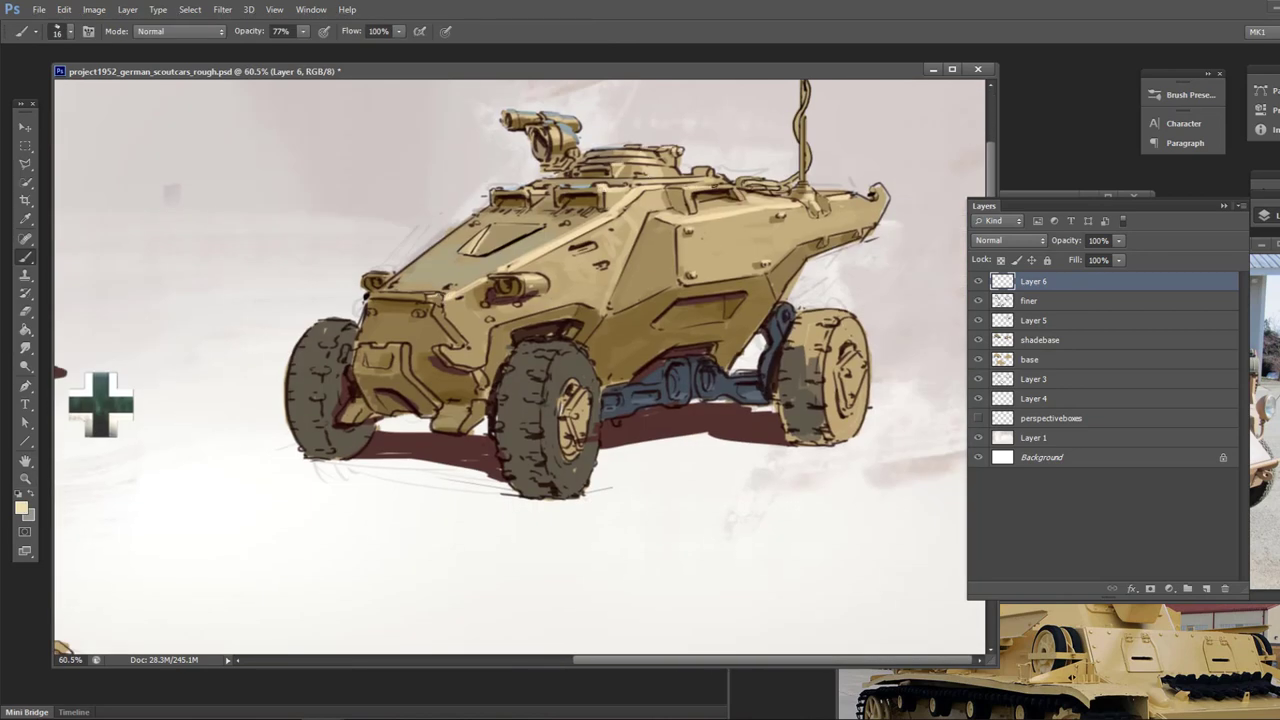
# Step: Choose the dark blue-grey 434d57 and paint the upper-right car's rear suspension arm at 55% opacity
pyautogui.scroll(2, 772, 209)
pyautogui.moveTo(596, 349); pyautogui.dragTo(606, 352)
pyautogui.moveTo(602, 352); pyautogui.dragTo(608, 317)
pyautogui.click(22, 508)
pyautogui.click(354, 529)
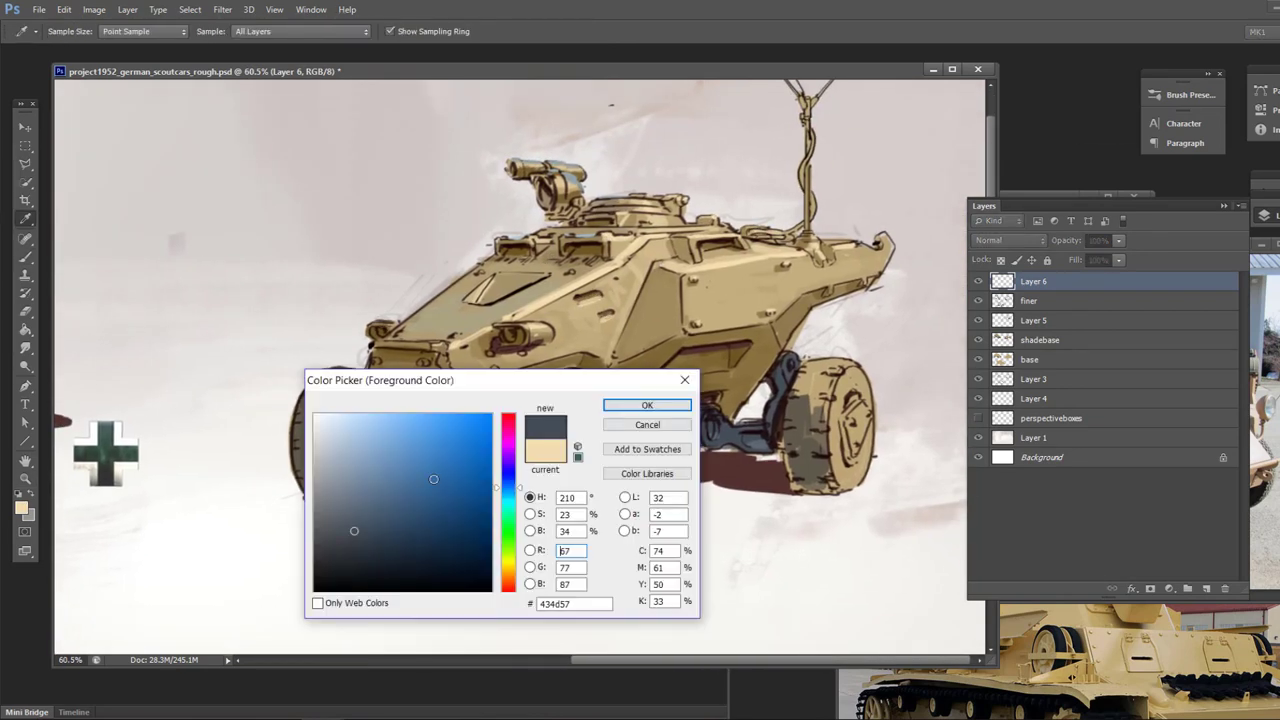
pyautogui.click(646, 405)
pyautogui.press('5')
pyautogui.press('5')
pyautogui.moveTo(778, 388); pyautogui.dragTo(782, 370)
pyautogui.moveTo(945, 276); pyautogui.dragTo(837, 274)
pyautogui.moveTo(620, 318); pyautogui.dragTo(720, 318)
# Step: Paint the upper-right car's rear tire with sampled dark grey on Layer 5 at 99% opacity
pyautogui.click(1034, 320)
pyautogui.press('9')
pyautogui.press('9')
pyautogui.keyDown('alt'); pyautogui.click(852, 340); pyautogui.keyUp('alt')
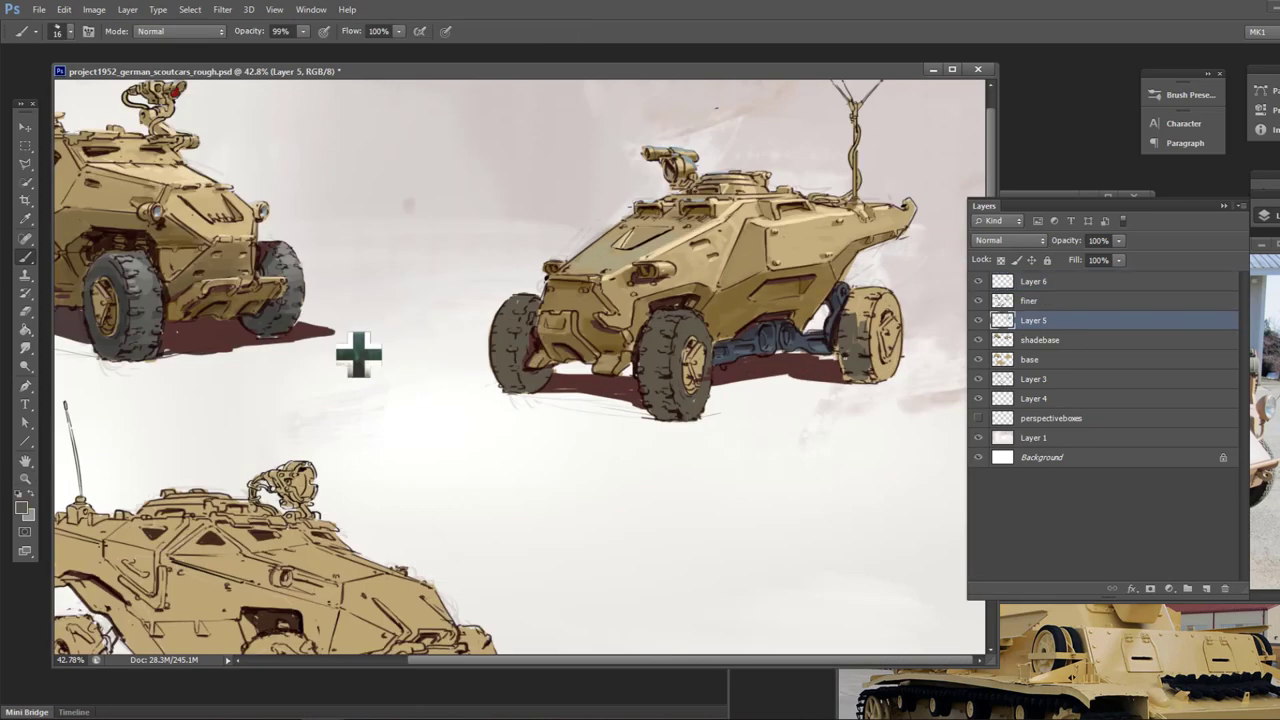
pyautogui.moveTo(864, 378)
pyautogui.mouseDown()
pyautogui.moveTo(892, 312)
pyautogui.moveTo(864, 294)
pyautogui.mouseUp()
# Step: Sample the upper-left car's tire grey and shade the upper-right car's front tires with a 24 px brush
pyautogui.keyDown('alt'); pyautogui.click(150, 282); pyautogui.keyUp('alt')
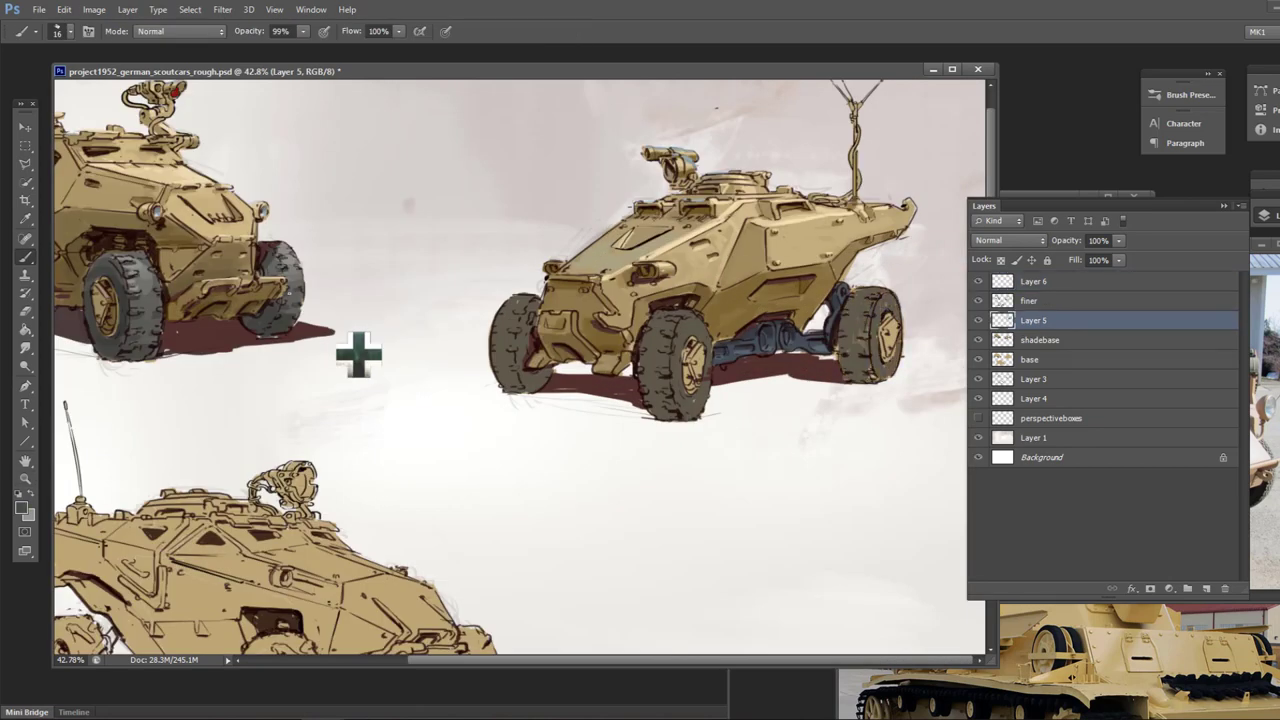
pyautogui.rightClick(640, 346)
pyautogui.click(674, 386)
pyautogui.moveTo(500, 366)
pyautogui.mouseDown()
pyautogui.moveTo(540, 386)
pyautogui.moveTo(532, 330)
pyautogui.mouseUp()
pyautogui.moveTo(536, 388); pyautogui.dragTo(546, 374)
pyautogui.moveTo(650, 380); pyautogui.dragTo(664, 394)
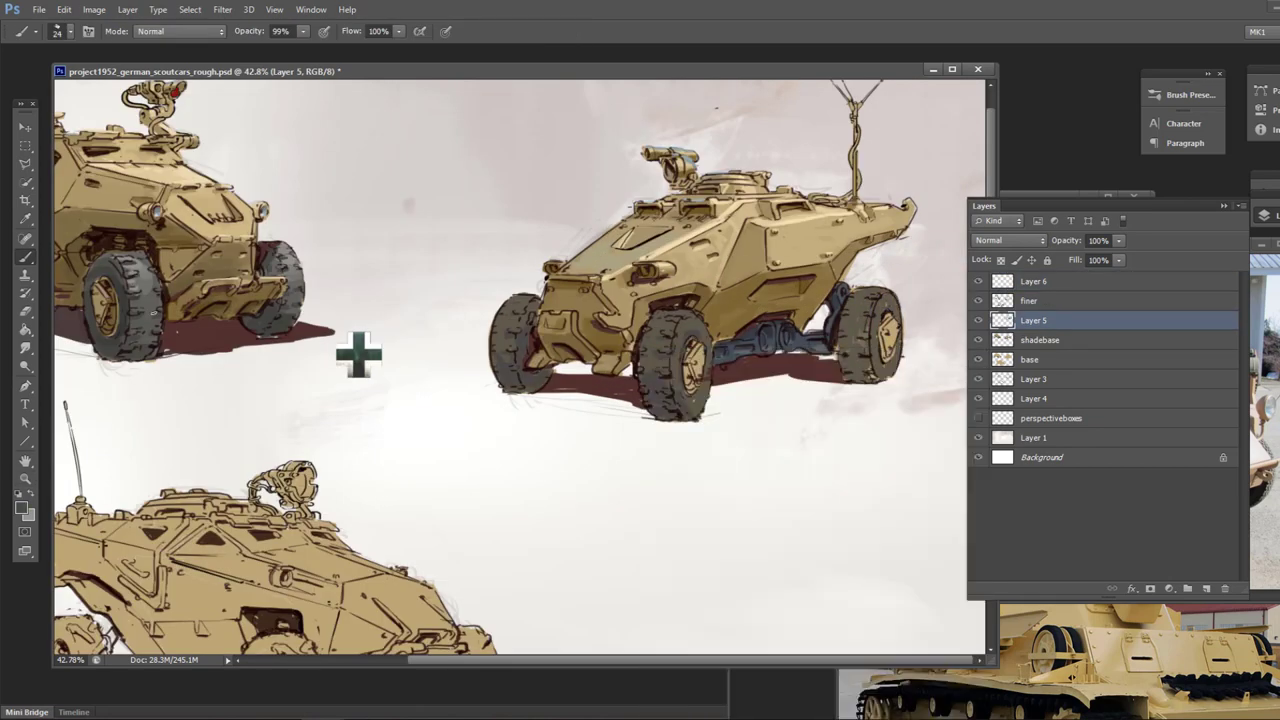
# Step: Paint sampled grey on the upper-right car's rear tire and sampled tan on its wheel hubs at 66% opacity
pyautogui.press('6')
pyautogui.press('6')
pyautogui.keyDown('alt'); pyautogui.click(138, 264); pyautogui.keyUp('alt')
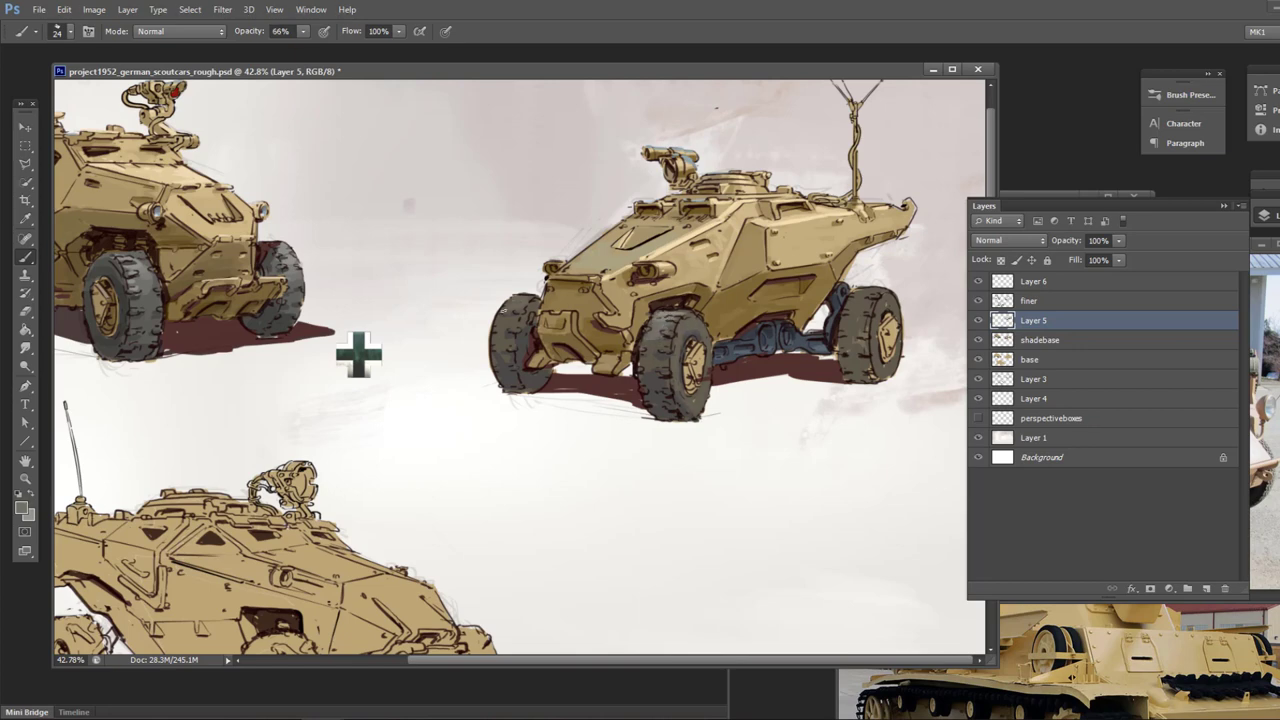
pyautogui.moveTo(848, 306)
pyautogui.mouseDown()
pyautogui.moveTo(874, 318)
pyautogui.moveTo(855, 343)
pyautogui.mouseUp()
pyautogui.keyDown('alt'); pyautogui.click(622, 282); pyautogui.keyUp('alt')
pyautogui.moveTo(697, 352); pyautogui.dragTo(698, 374)
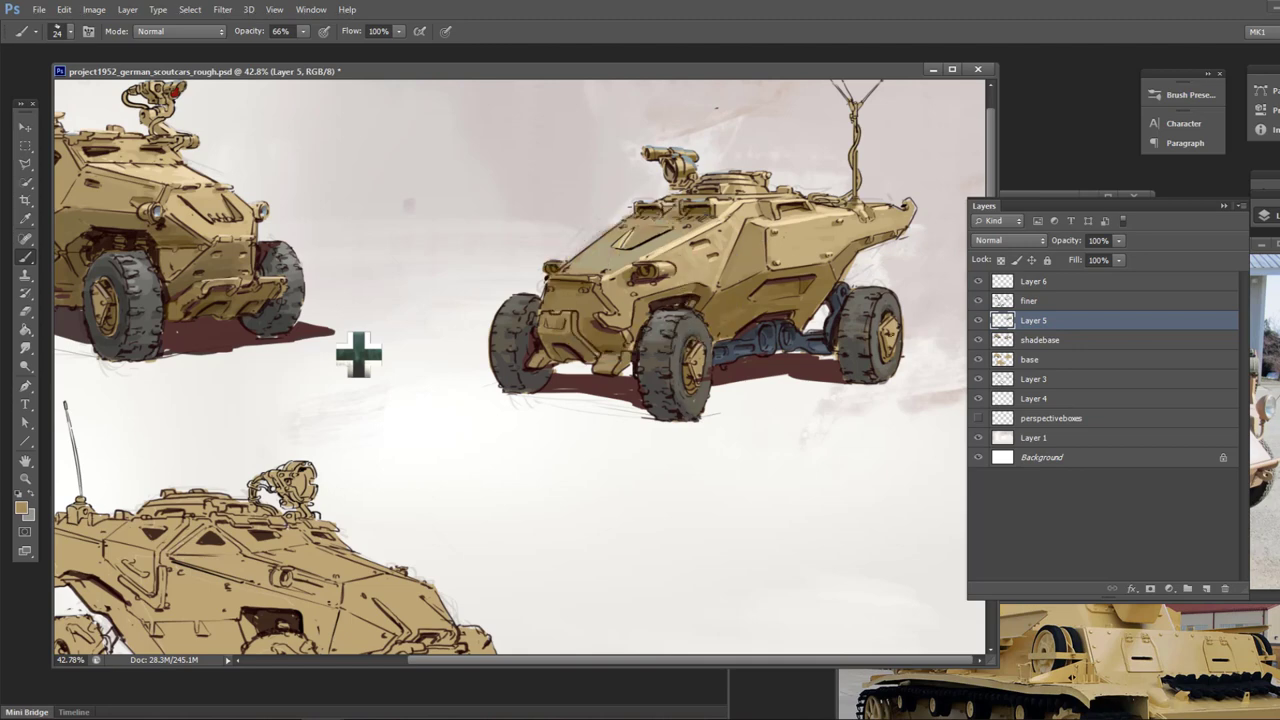
pyautogui.keyDown('alt'); pyautogui.click(598, 338); pyautogui.keyUp('alt')
pyautogui.moveTo(890, 322); pyautogui.dragTo(893, 344)
# Step: Add small cream highlights to the upper-right car's hood and roof gun on Layer 6
pyautogui.click(1034, 281)
pyautogui.moveTo(632, 228); pyautogui.dragTo(622, 250)
pyautogui.moveTo(678, 163); pyautogui.dragTo(692, 165)
# Step: Choose the reddish brown 954522 and paint the cable coiled around the upper-right car's antenna on Layer 5
pyautogui.click(1034, 320)
pyautogui.click(22, 508)
pyautogui.click(451, 487)
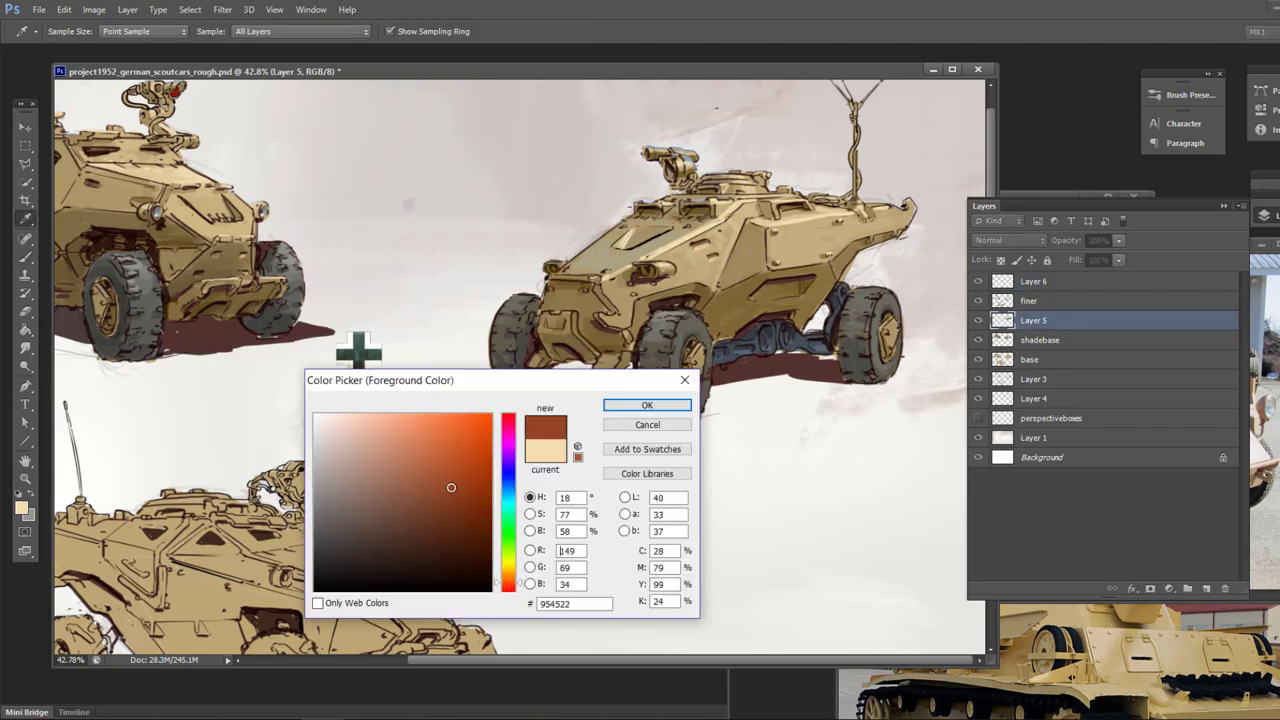
pyautogui.click(647, 405)
pyautogui.scroll(5, 900, 130)
pyautogui.moveTo(652, 350); pyautogui.dragTo(556, 362)
pyautogui.moveTo(640, 280); pyautogui.dragTo(651, 432)
# Step: Choose a near-black grey and paint the antenna's pole and forked tips on Layer 5
pyautogui.click(1040, 340)
pyautogui.click(22, 508)
pyautogui.click(342, 546)
pyautogui.click(647, 405)
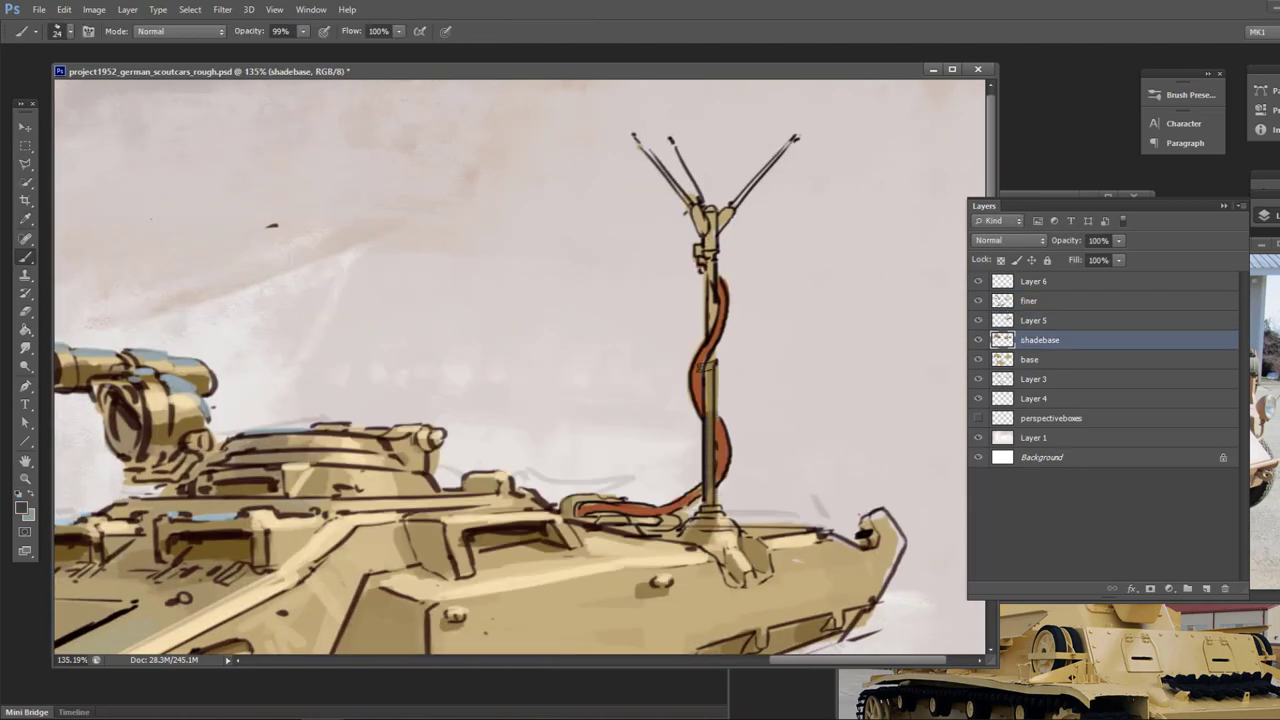
pyautogui.click(1034, 320)
pyautogui.moveTo(712, 258); pyautogui.dragTo(711, 325)
pyautogui.moveTo(711, 360); pyautogui.dragTo(709, 500)
pyautogui.moveTo(735, 205); pyautogui.dragTo(764, 171)
pyautogui.moveTo(670, 140)
pyautogui.mouseDown()
pyautogui.moveTo(710, 247)
pyautogui.moveTo(719, 229)
pyautogui.mouseUp()
# Step: Choose a medium blue-grey and paint the antenna's head joint and mounting base
pyautogui.click(22, 508)
pyautogui.click(347, 527)
pyautogui.click(647, 405)
pyautogui.moveTo(693, 207); pyautogui.dragTo(700, 230)
pyautogui.moveTo(694, 522); pyautogui.dragTo(730, 523)
# Step: Choose a light grey and paint highlights on the antenna on Layer 6 with a 13 px brush
pyautogui.click(1034, 281)
pyautogui.click(25, 508)
pyautogui.click(334, 483)
pyautogui.click(647, 405)
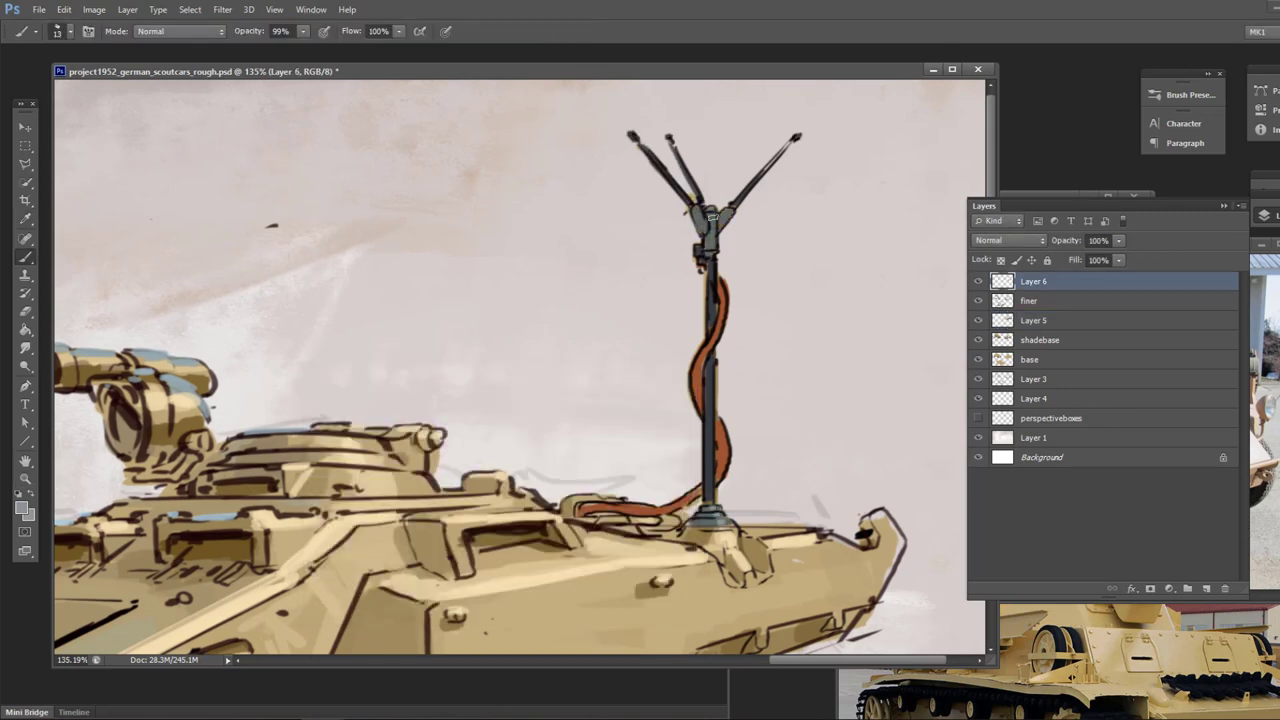
pyautogui.moveTo(714, 211); pyautogui.dragTo(713, 245)
pyautogui.moveTo(712, 345); pyautogui.dragTo(560, 347)
pyautogui.moveTo(723, 428); pyautogui.dragTo(904, 426)
# Step: Choose the pale blue-grey bdc6cc and touch up the glass of the upper-right car's headlights
pyautogui.click(22, 508)
pyautogui.click(647, 405)
pyautogui.click(22, 508)
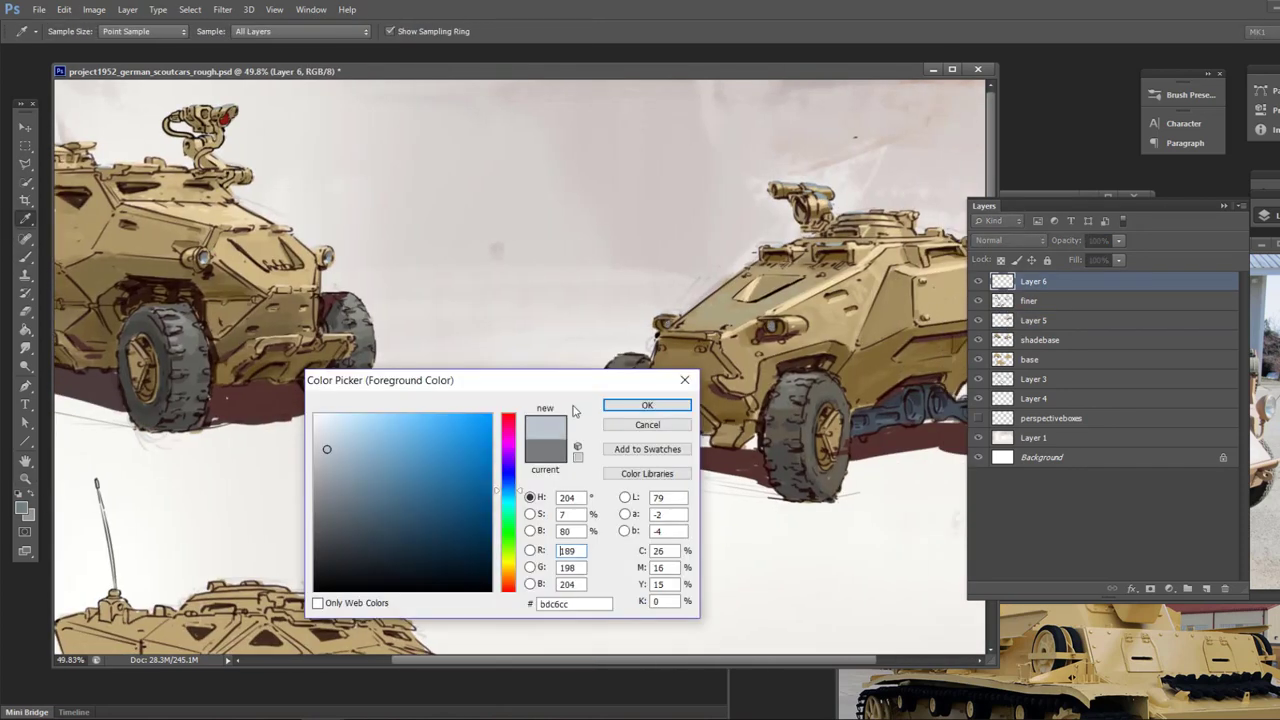
pyautogui.click(647, 405)
pyautogui.click(22, 508)
pyautogui.click(411, 443)
pyautogui.click(647, 405)
# Step: Choose orange and dark red, and paint the upper-right car's headlight accents and the roof gun's lens
pyautogui.click(22, 508)
pyautogui.click(508, 584)
pyautogui.click(460, 434)
pyautogui.press('Return')
pyautogui.press('b')
pyautogui.moveTo(460, 434)
pyautogui.mouseDown()
pyautogui.moveTo(350, 424)
pyautogui.moveTo(717, 425)
pyautogui.moveTo(391, 377)
pyautogui.mouseUp()
# Step: Copy the white Balkenkreuz to a new layer and transform it onto the upper-right car's side panel
pyautogui.hotkey('ctrl', 'j')
pyautogui.hotkey('ctrl', 't')
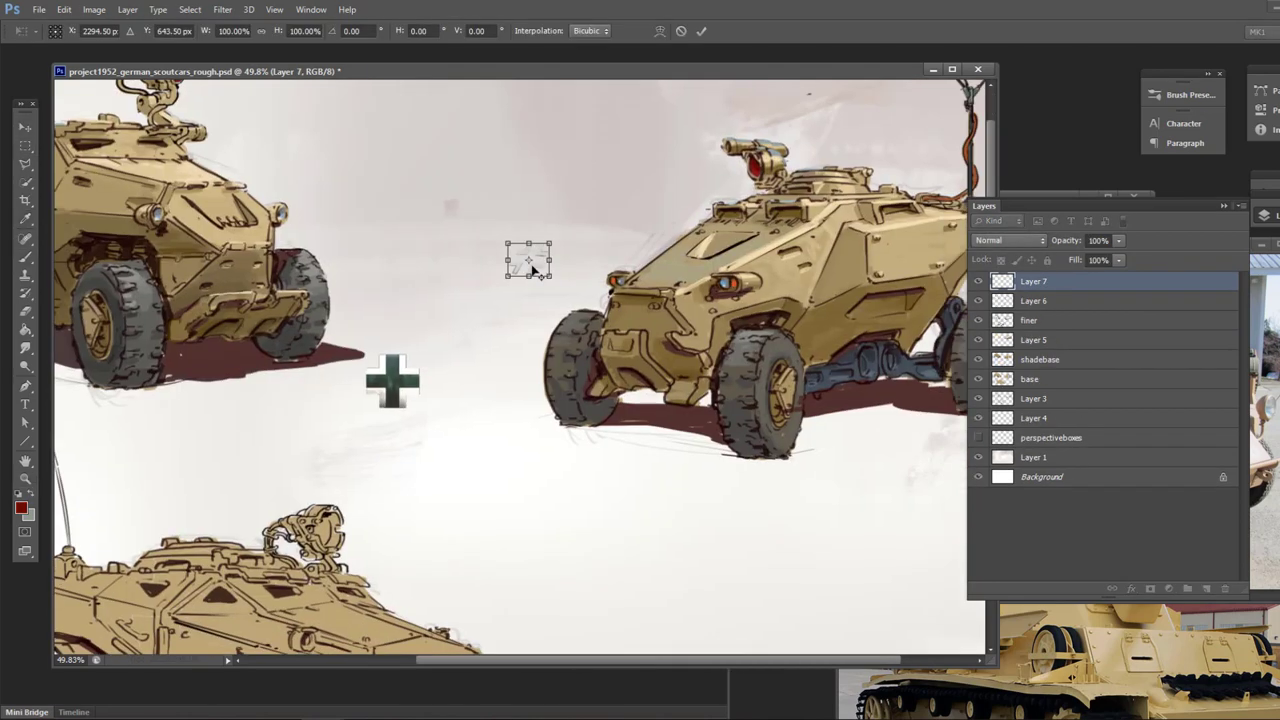
pyautogui.moveTo(531, 271); pyautogui.dragTo(815, 247)
pyautogui.press('Return')
pyautogui.hotkey('ctrl', 't')
pyautogui.press('Return')
# Step: Brighten the copied Balkenkreuz with Levels and refine its fit on the side panel with Free Transform
pyautogui.hotkey('ctrl', 'l')
pyautogui.moveTo(500, 623); pyautogui.dragTo(480, 625)
pyautogui.press('Return')
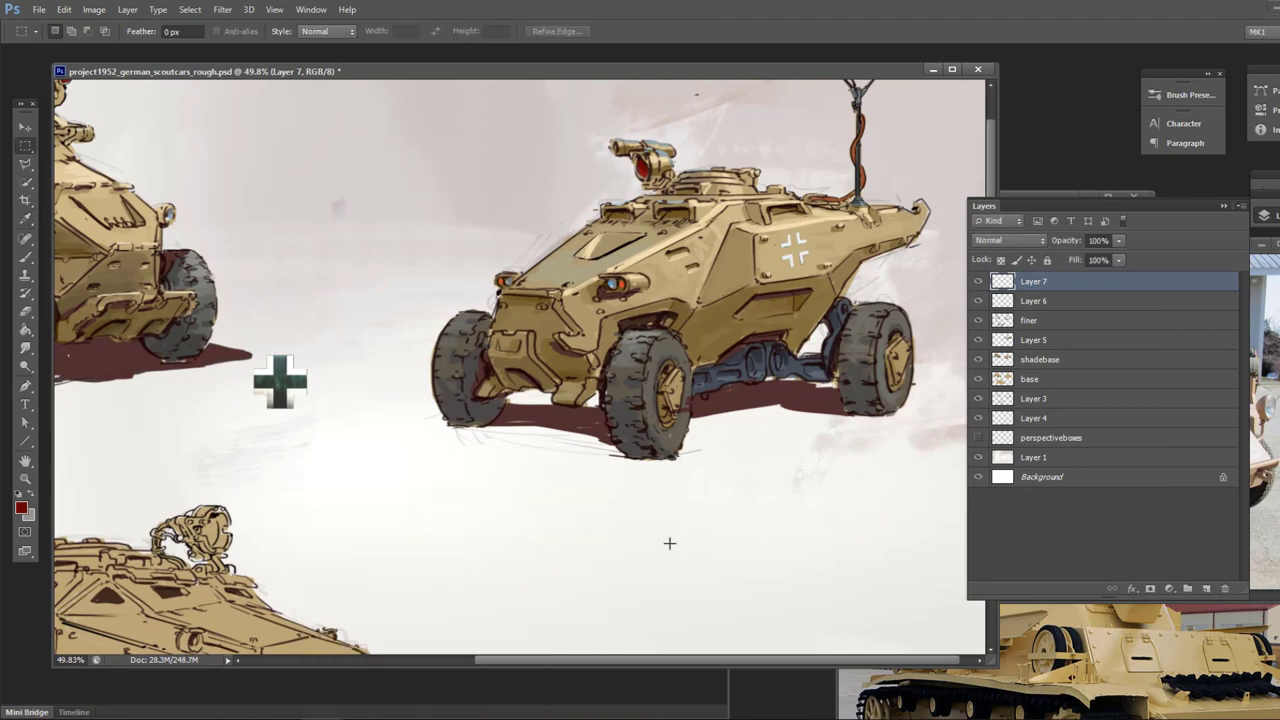
pyautogui.hotkey('ctrl', 't')
pyautogui.press('Return')
# Step: Make Layer 5 the active layer and return to painting the upper-right car
pyautogui.moveTo(570, 282); pyautogui.dragTo(606, 324)
pyautogui.hotkey('alt', '[')
pyautogui.hotkey('alt', '[')
pyautogui.hotkey('alt', '[')
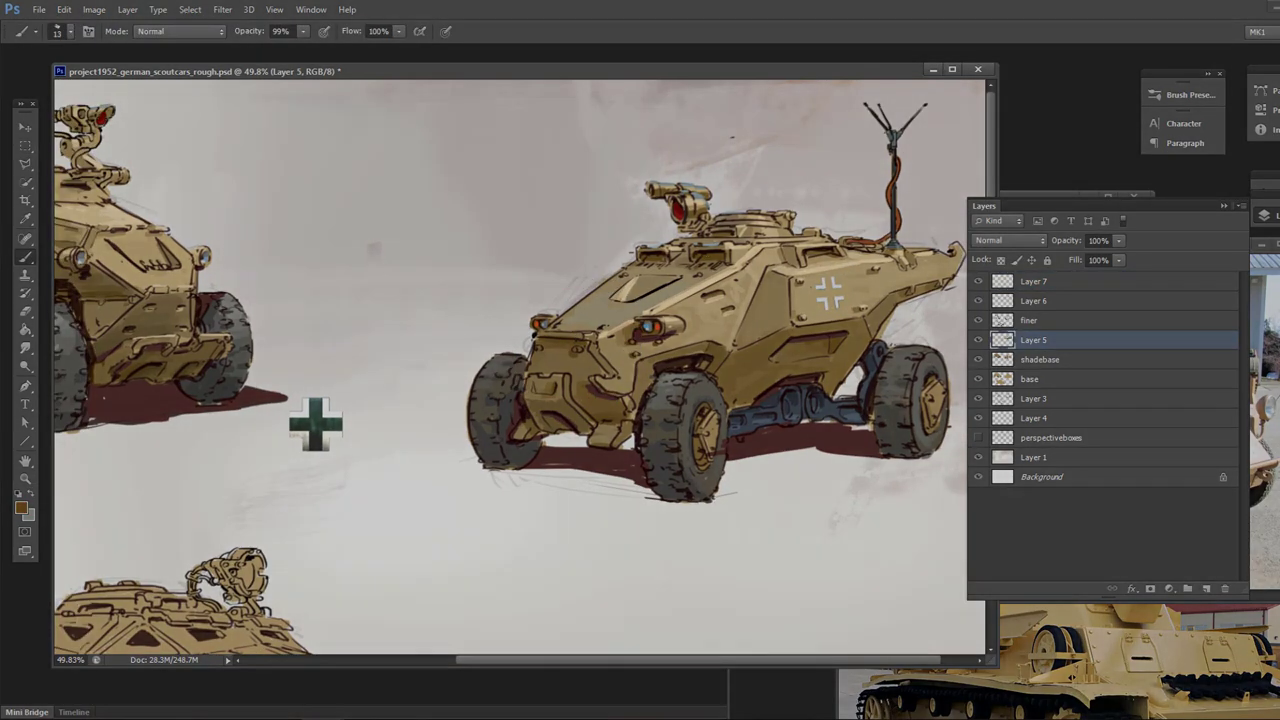